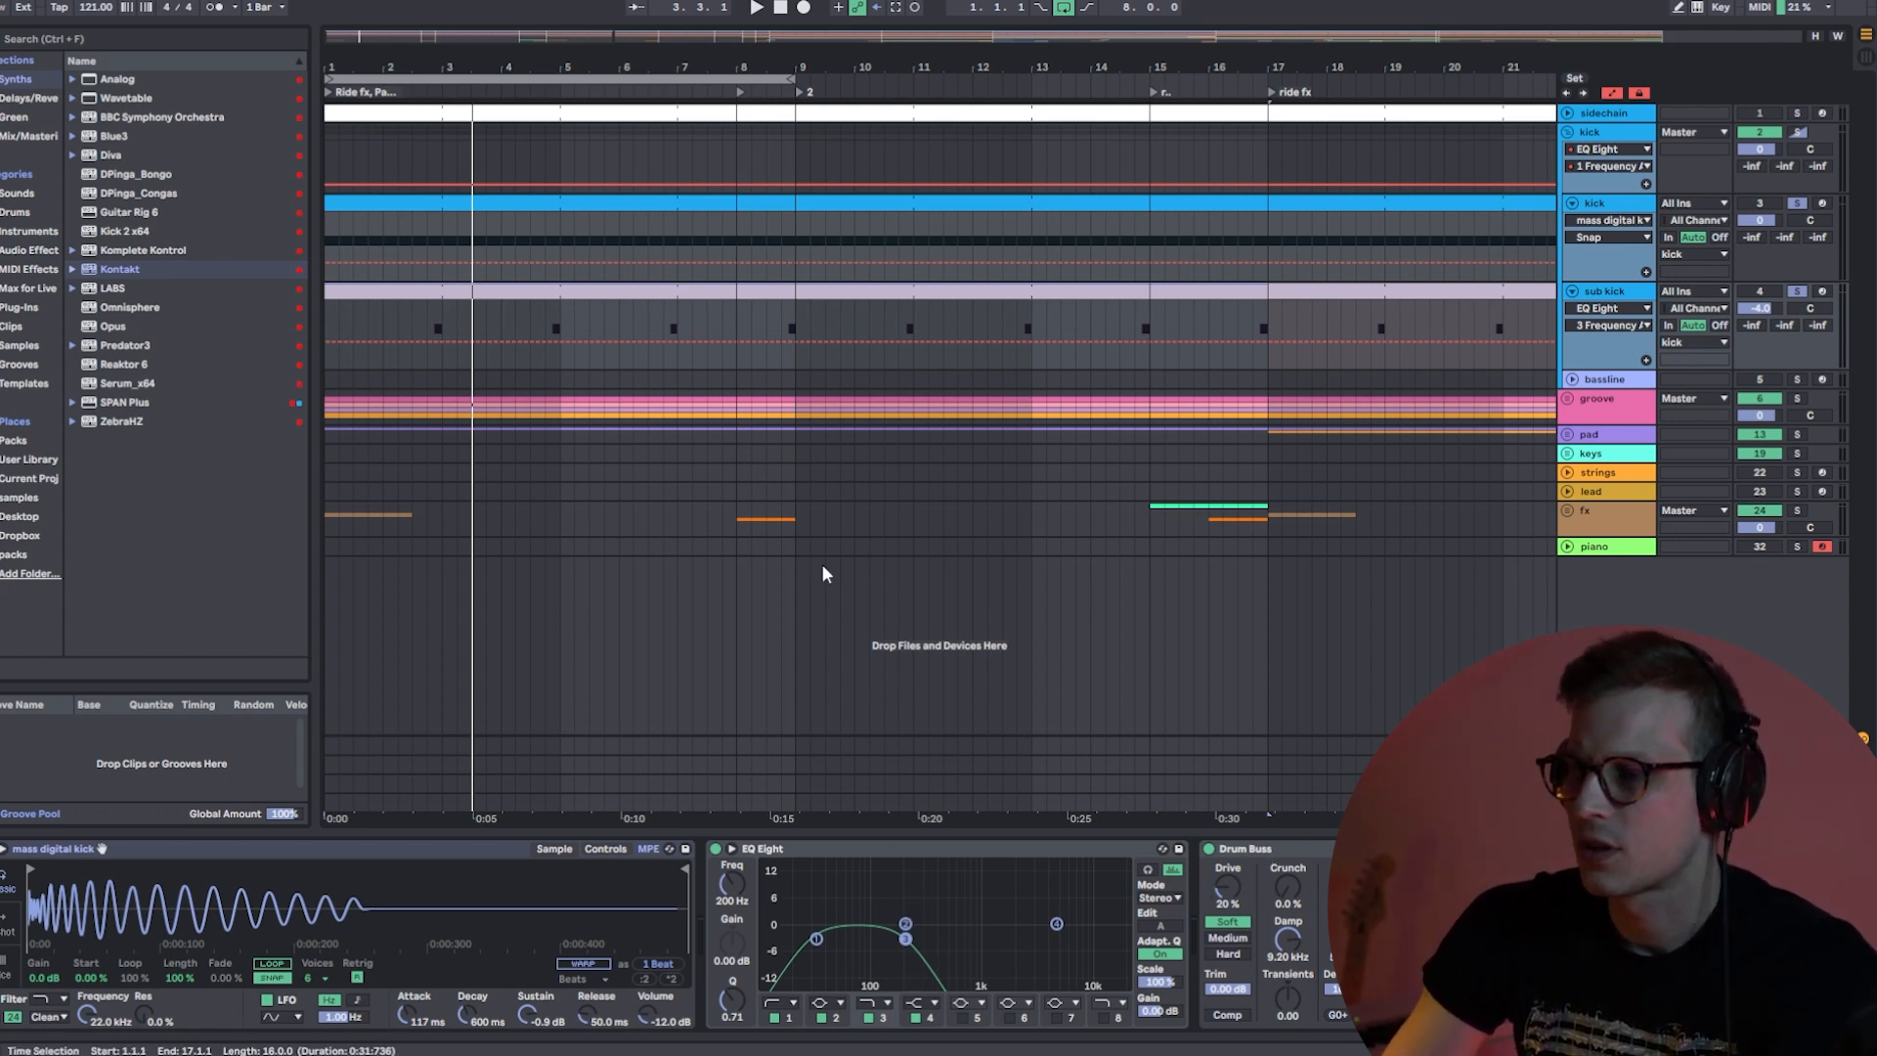
- Inspect the sub kick clip's note pattern and play it together with the kick
double_click(496, 290)
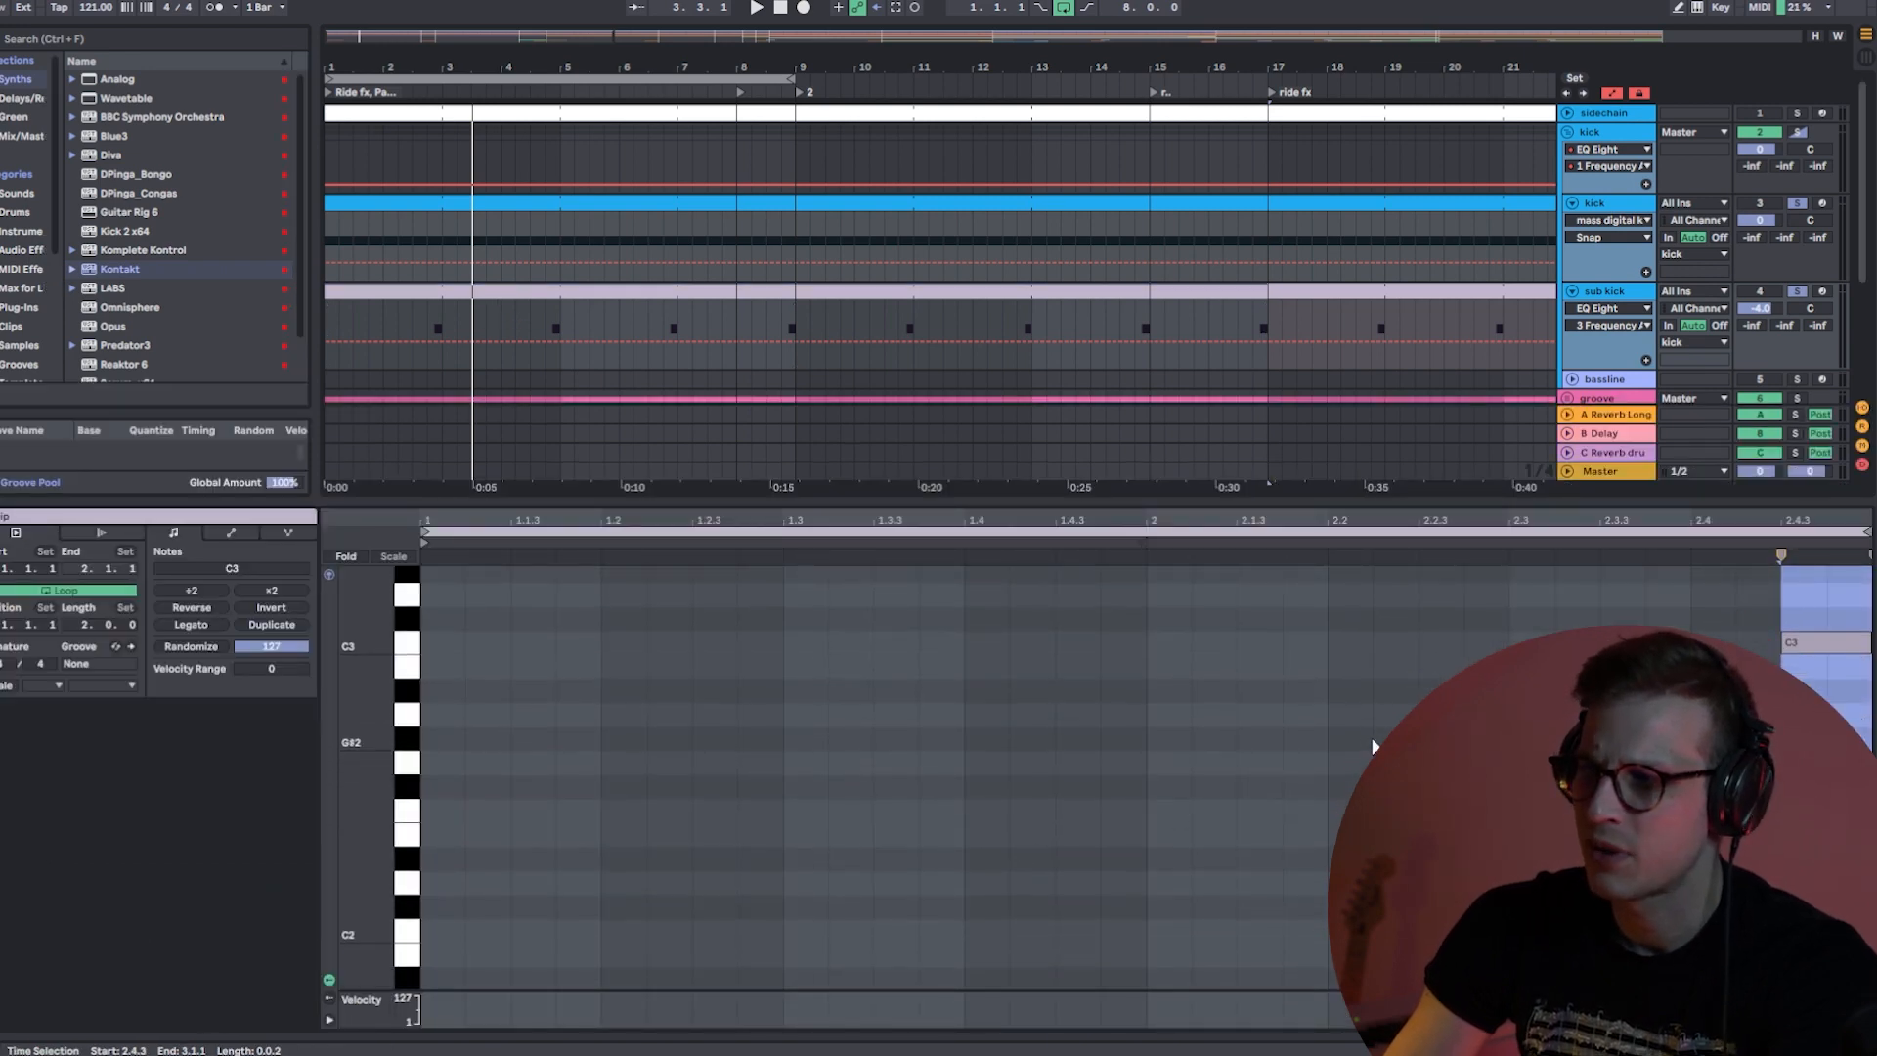
left_click(1784, 668)
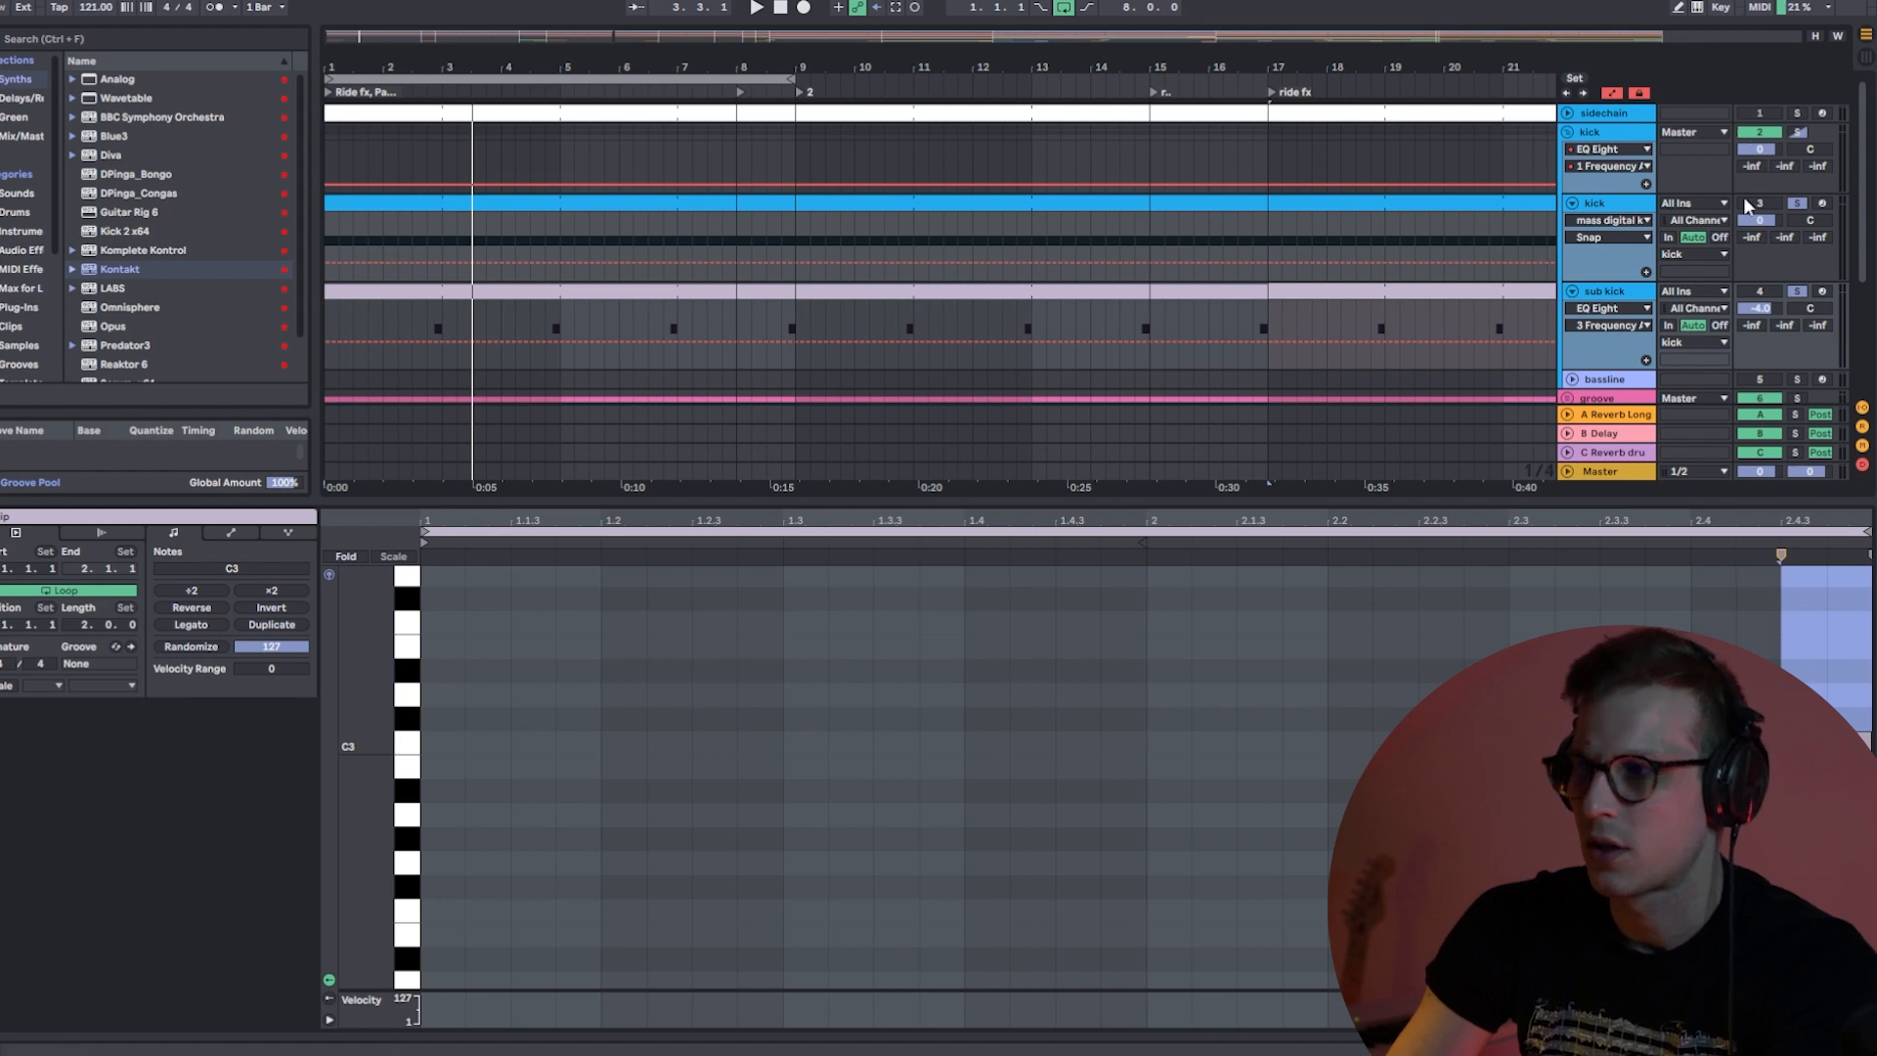
key("space")
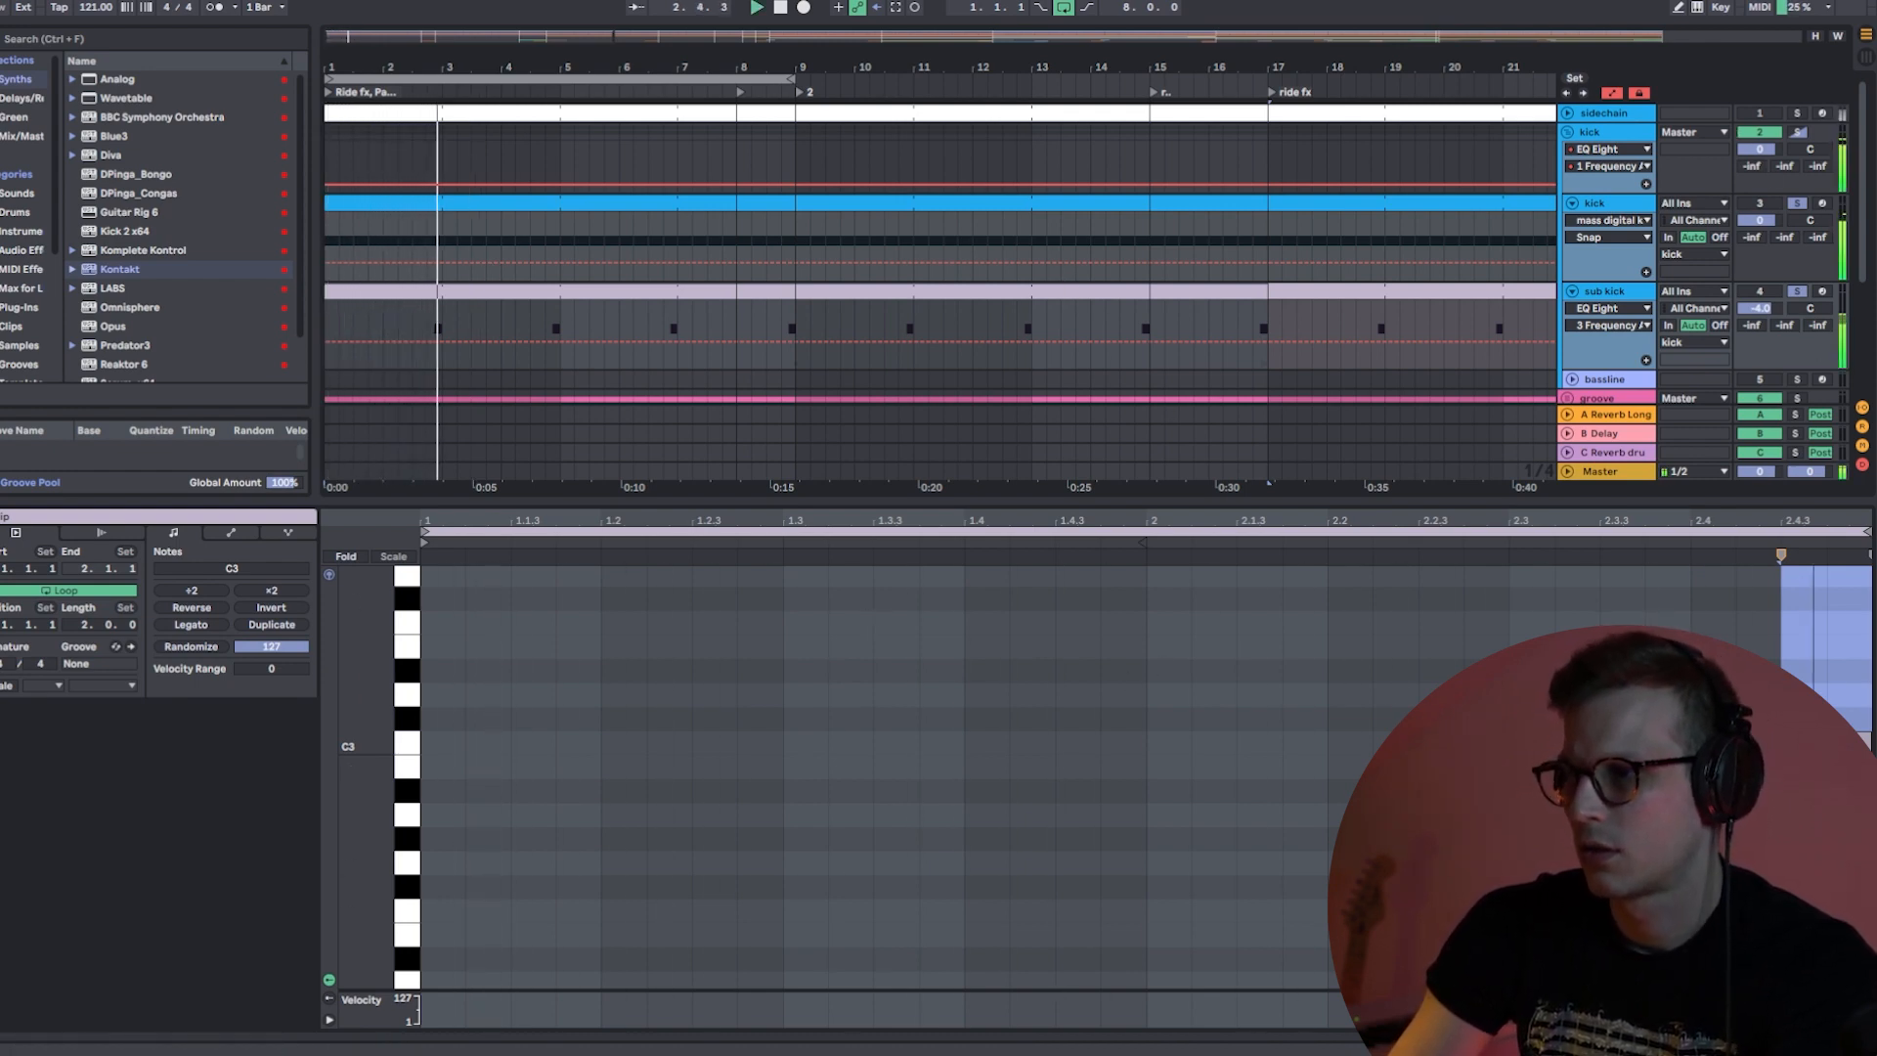
key("shift+Tab")
key("space")
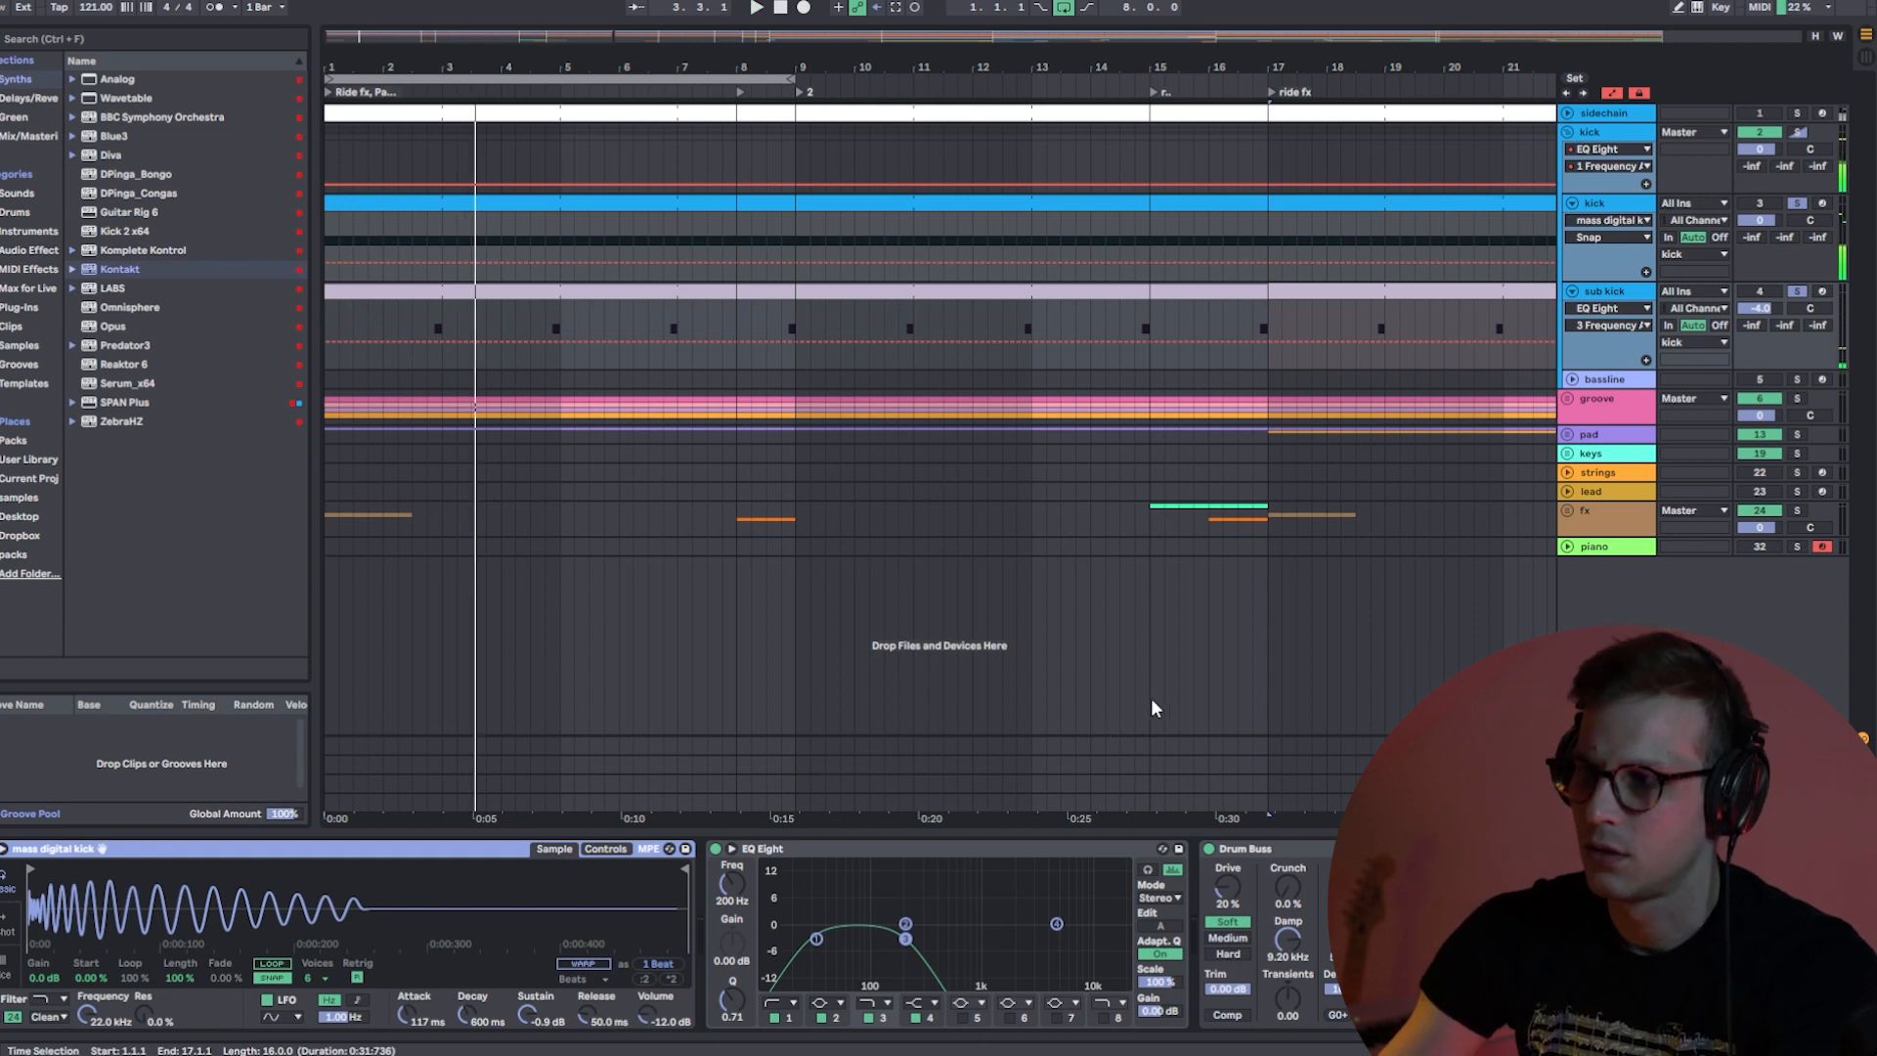
- Expand the groove group and solo the clap track to hear it with the kick and sub kick
left_click(1567, 398)
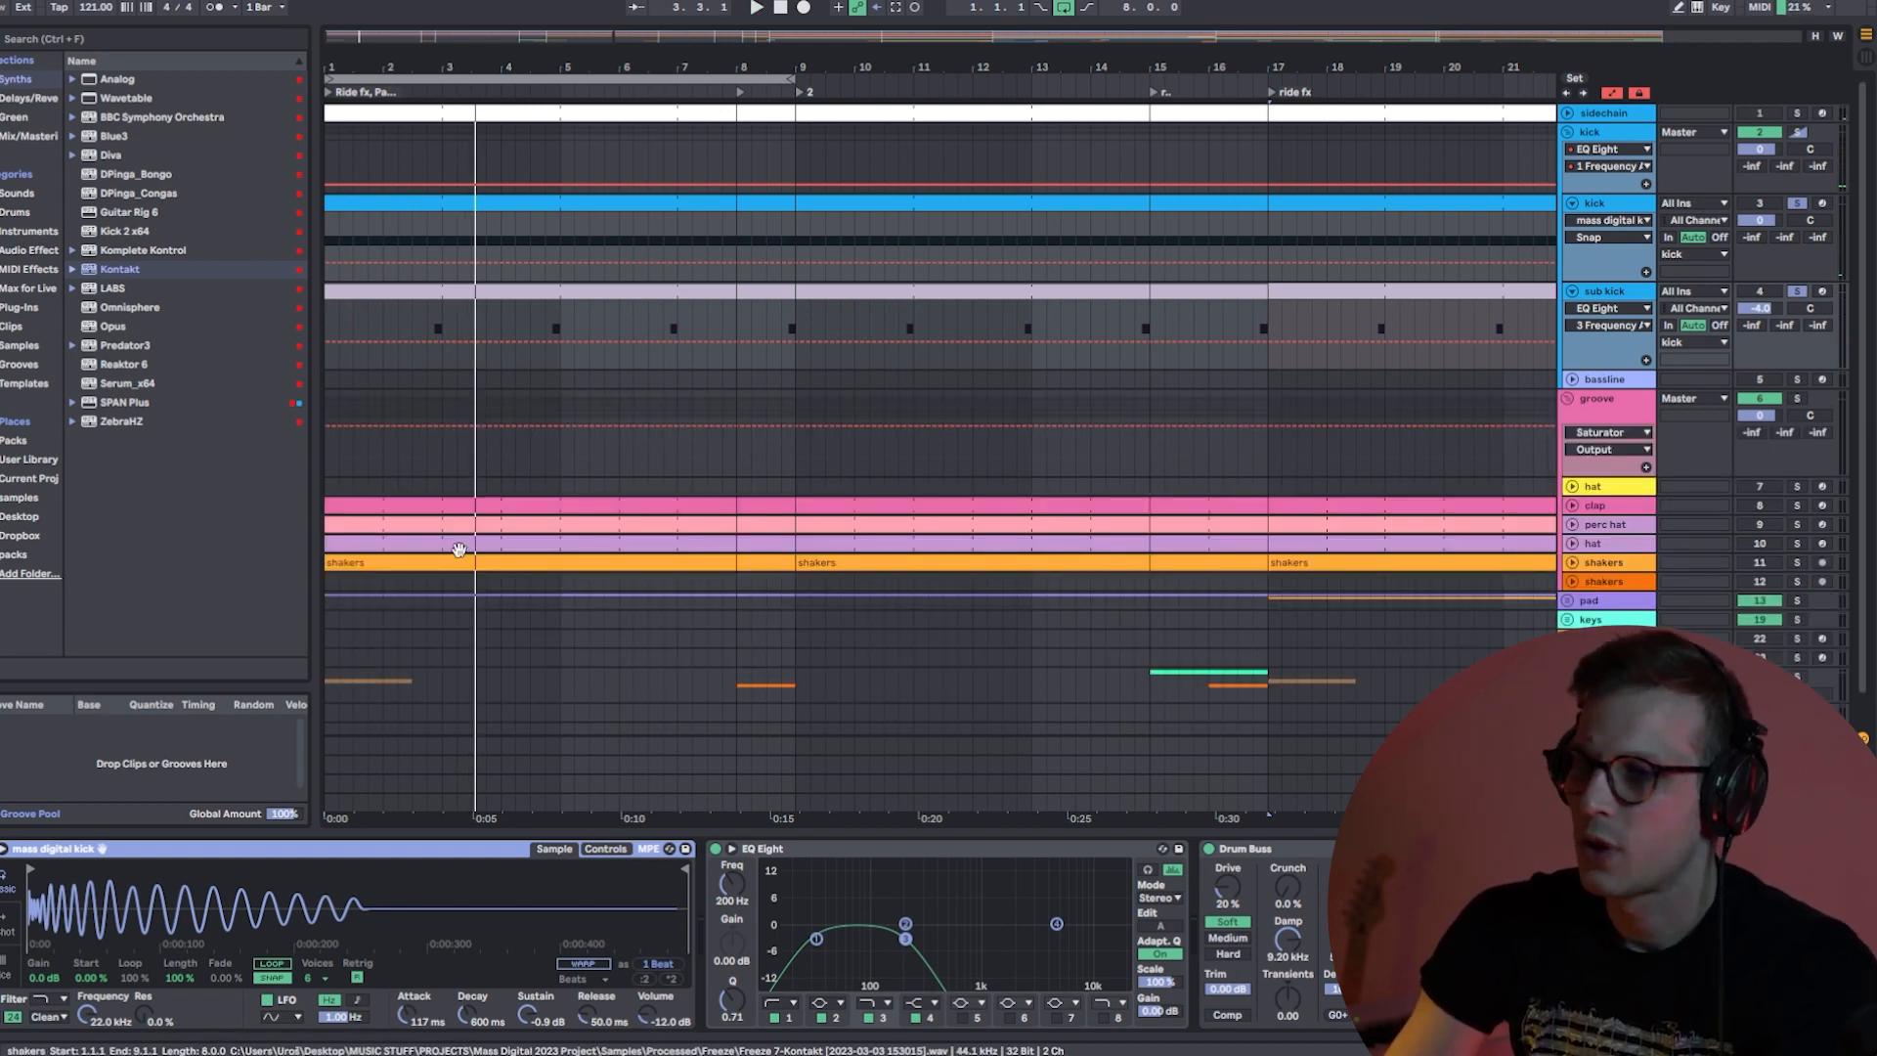
left_click(473, 506)
left_click(1799, 507)
key("space")
scroll(1419, 471, "down", 1)
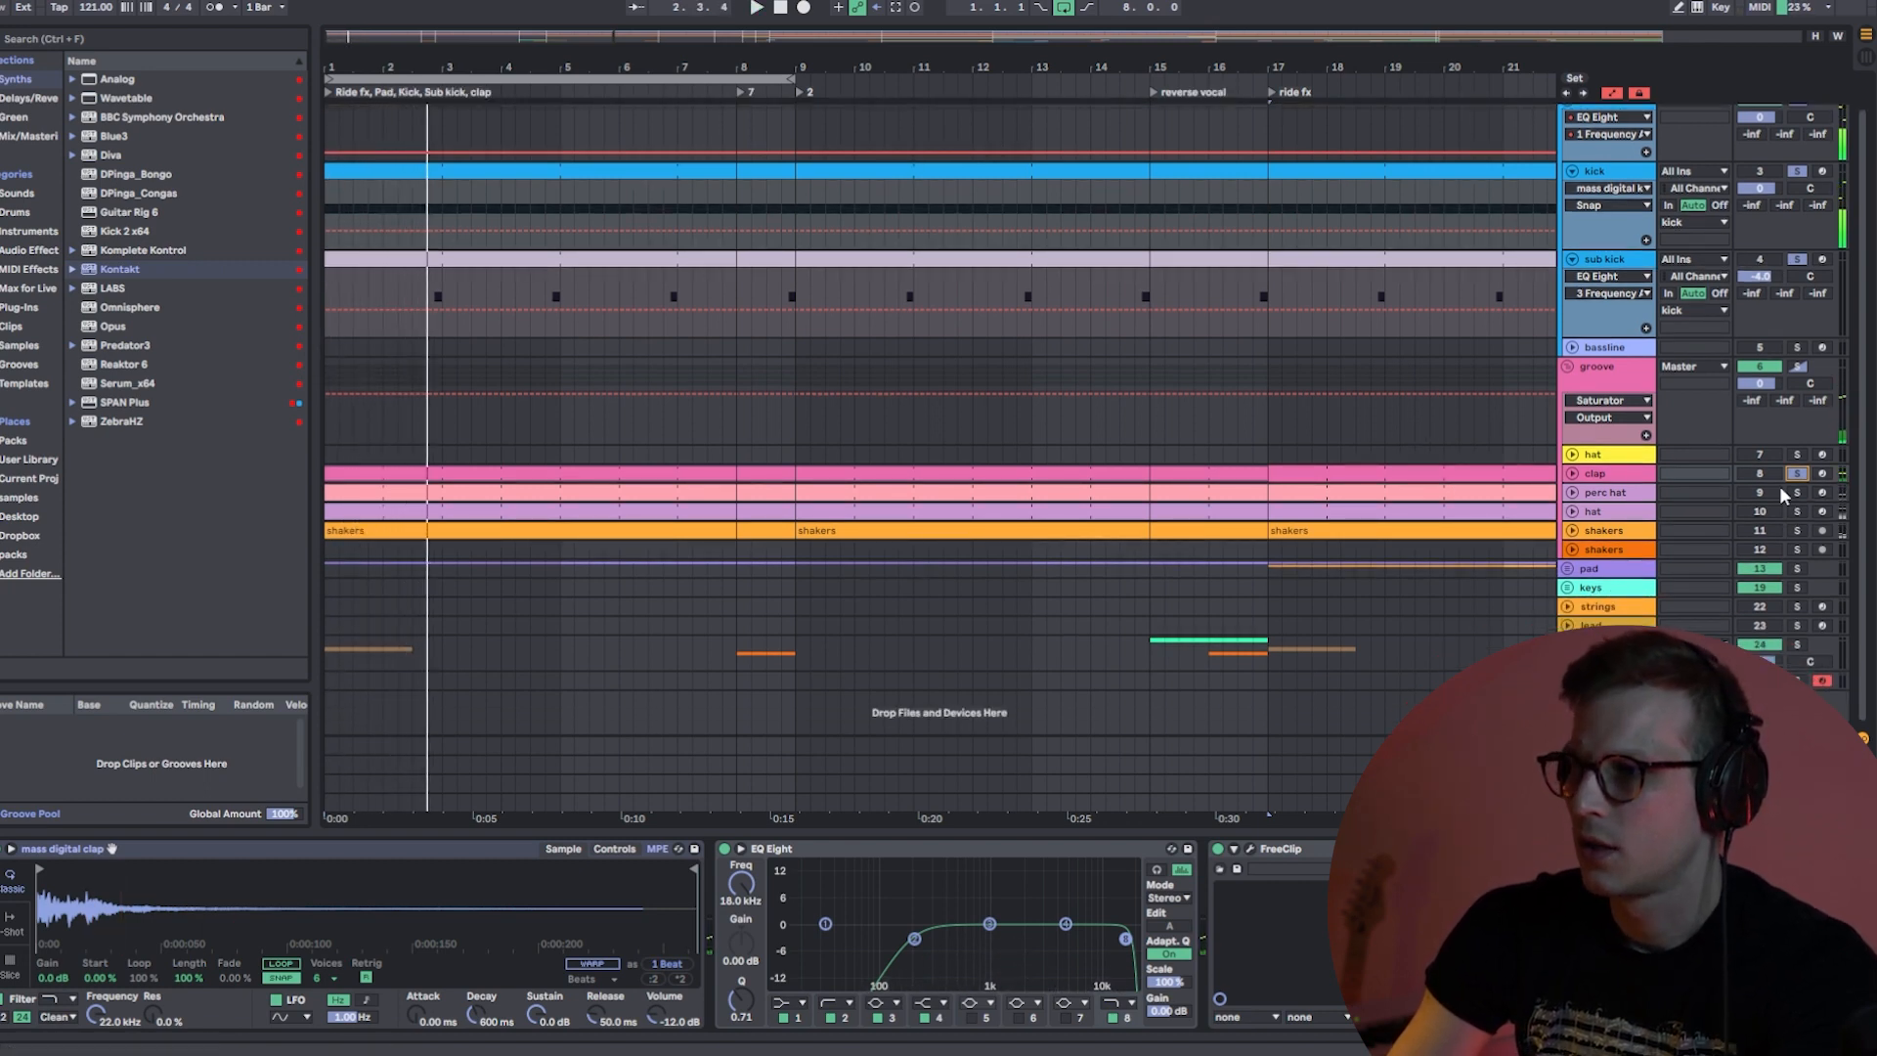
- Solo the perc hat track, inspect its clip's notes, and play it along with the kick and clap
double_click(646, 491)
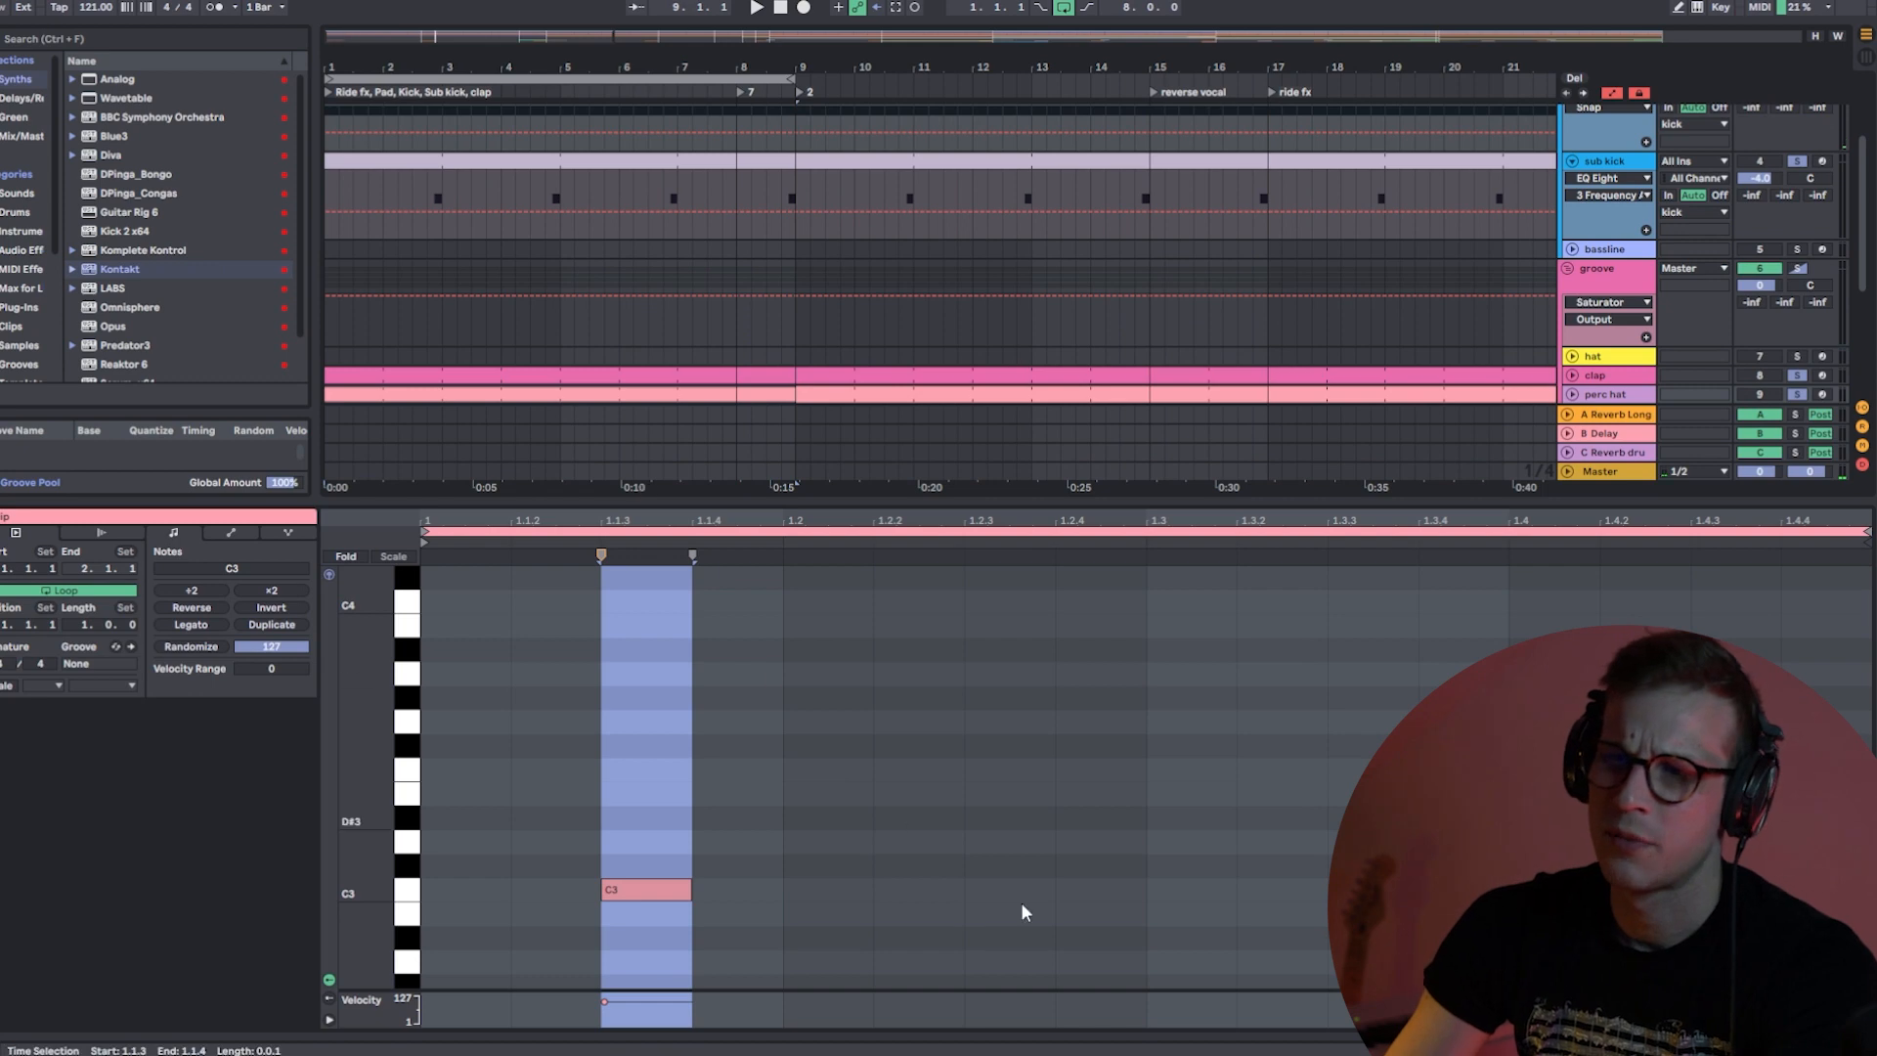
key("shift+Tab")
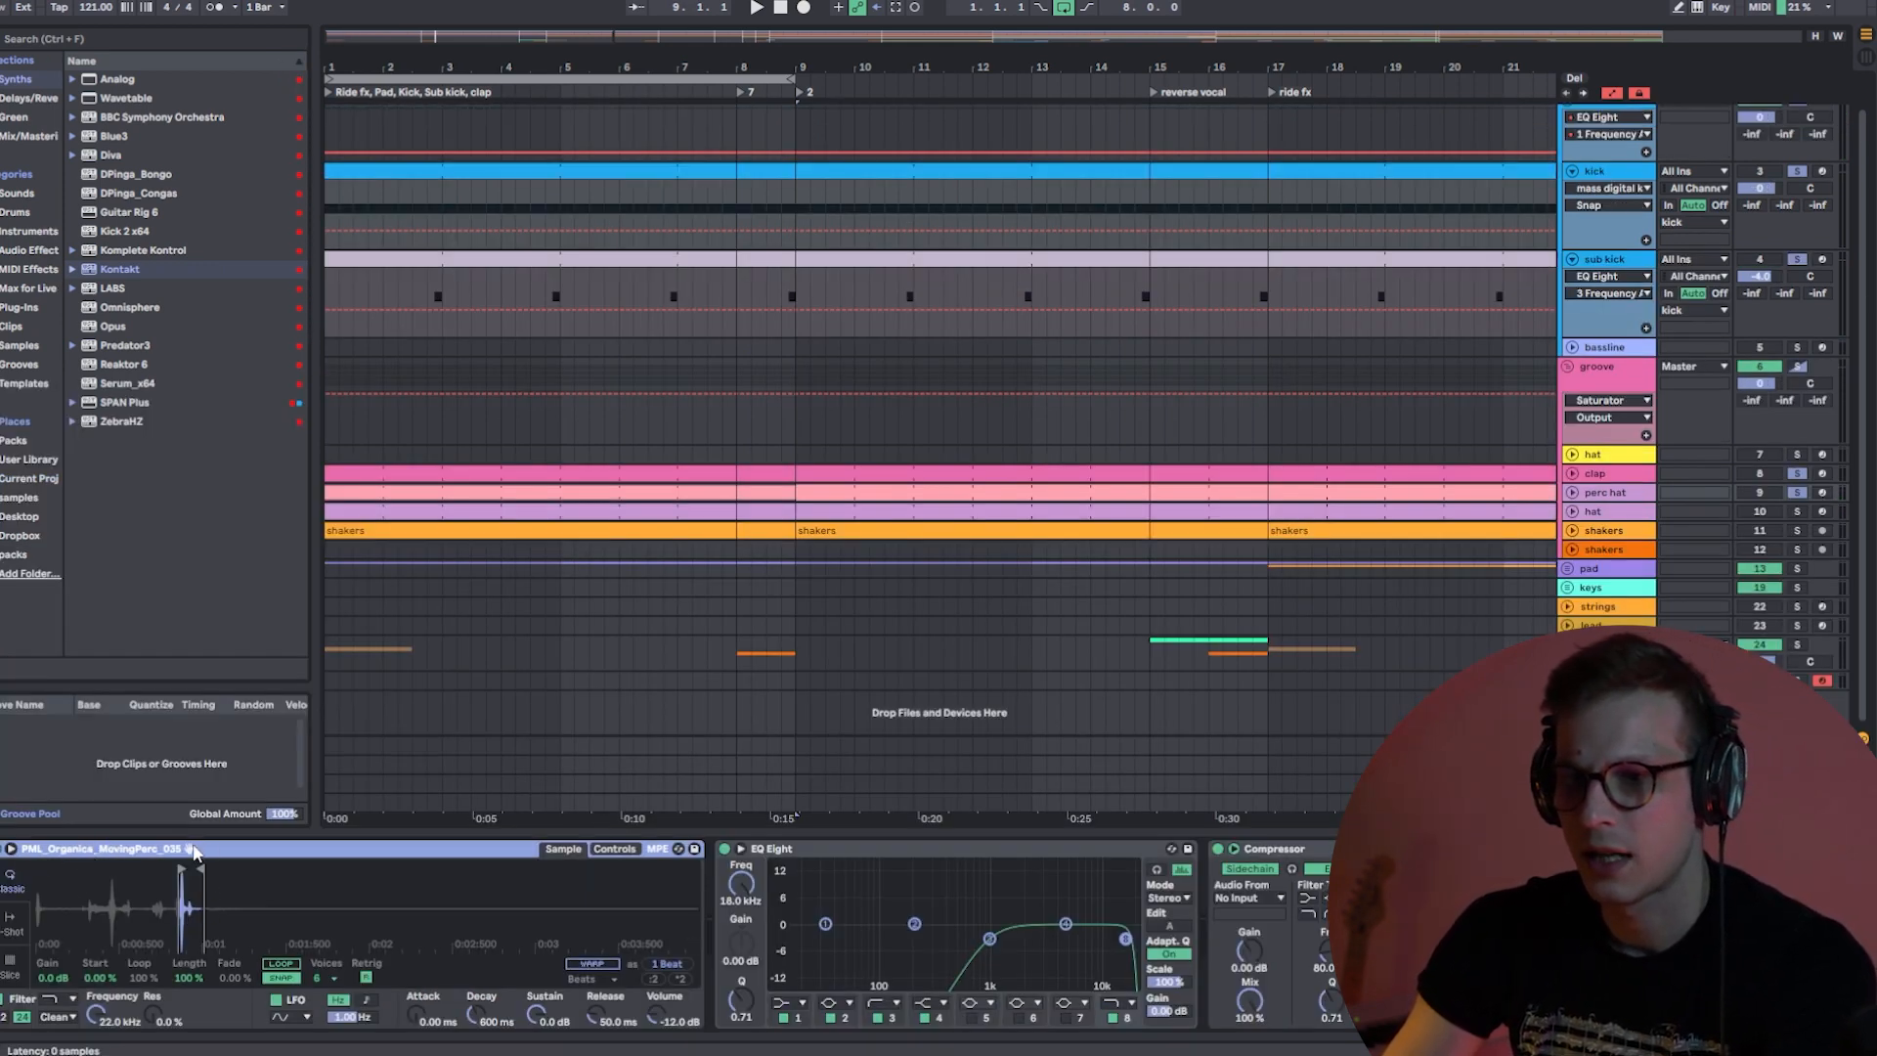
key("space")
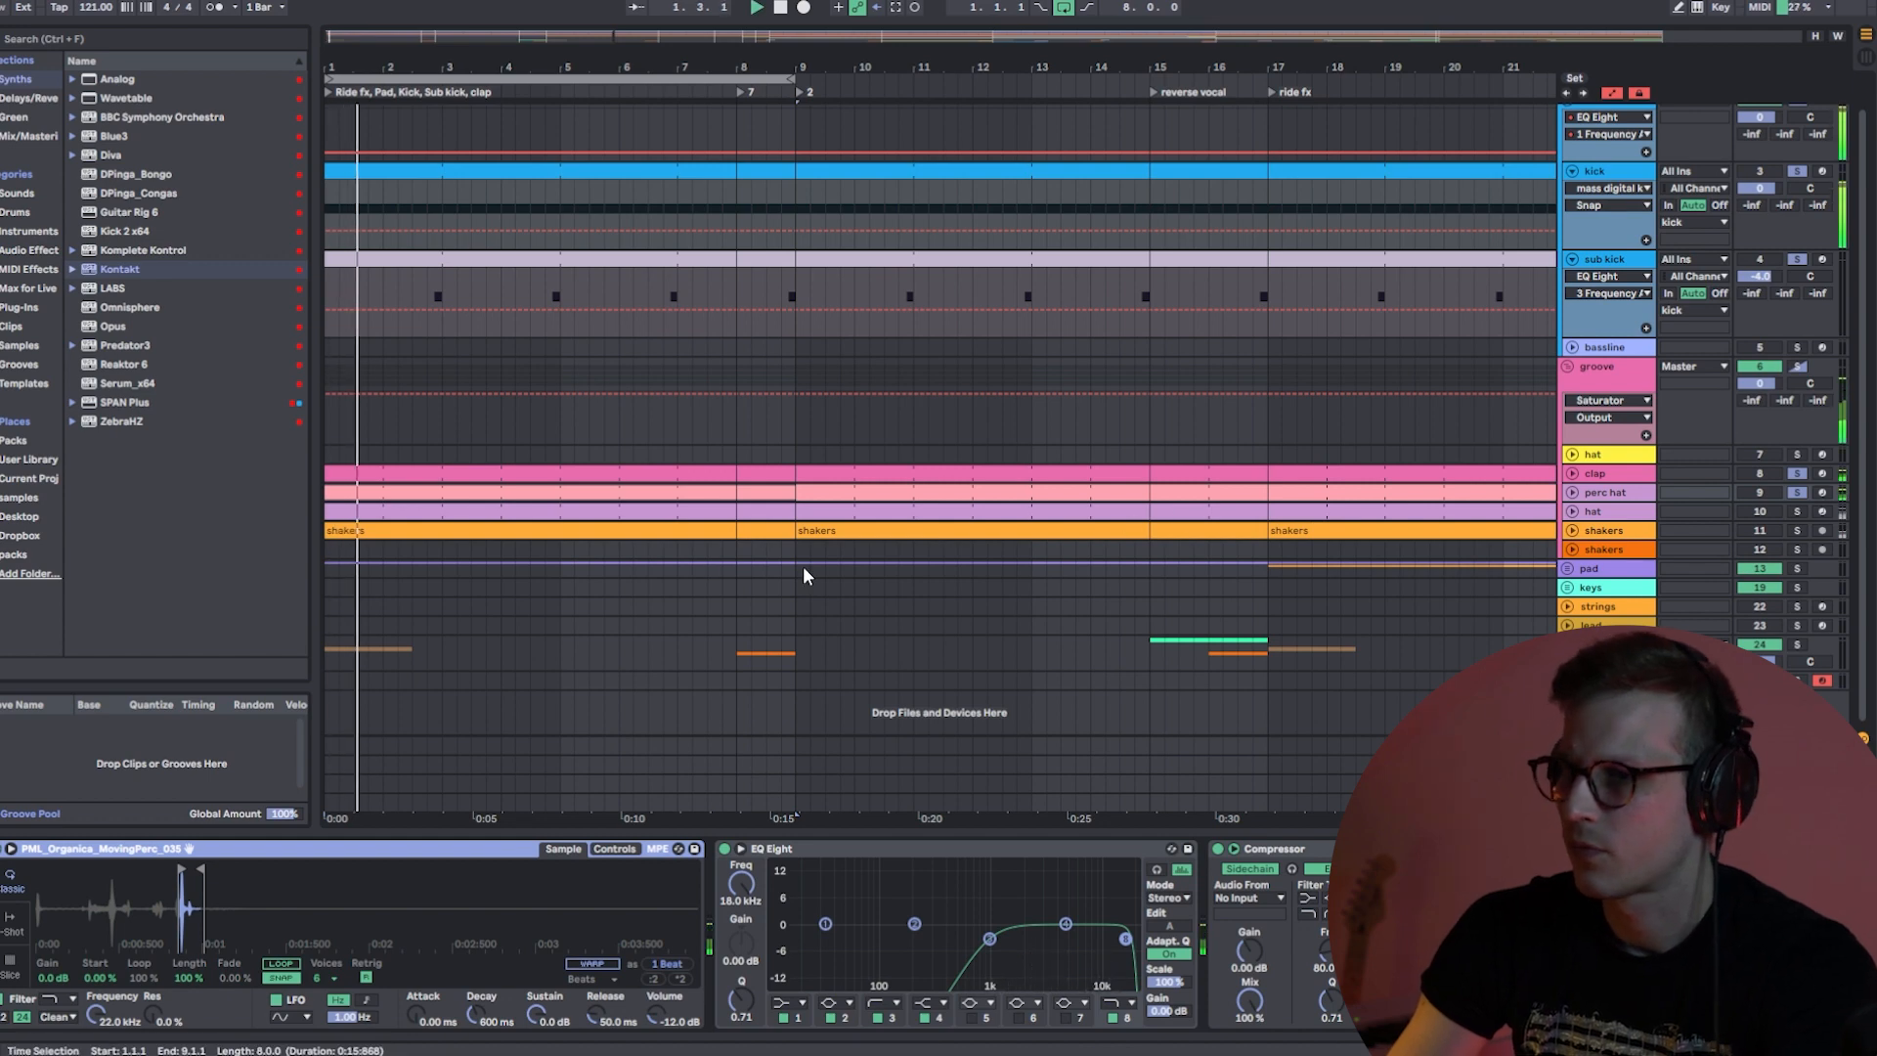
left_click(464, 496)
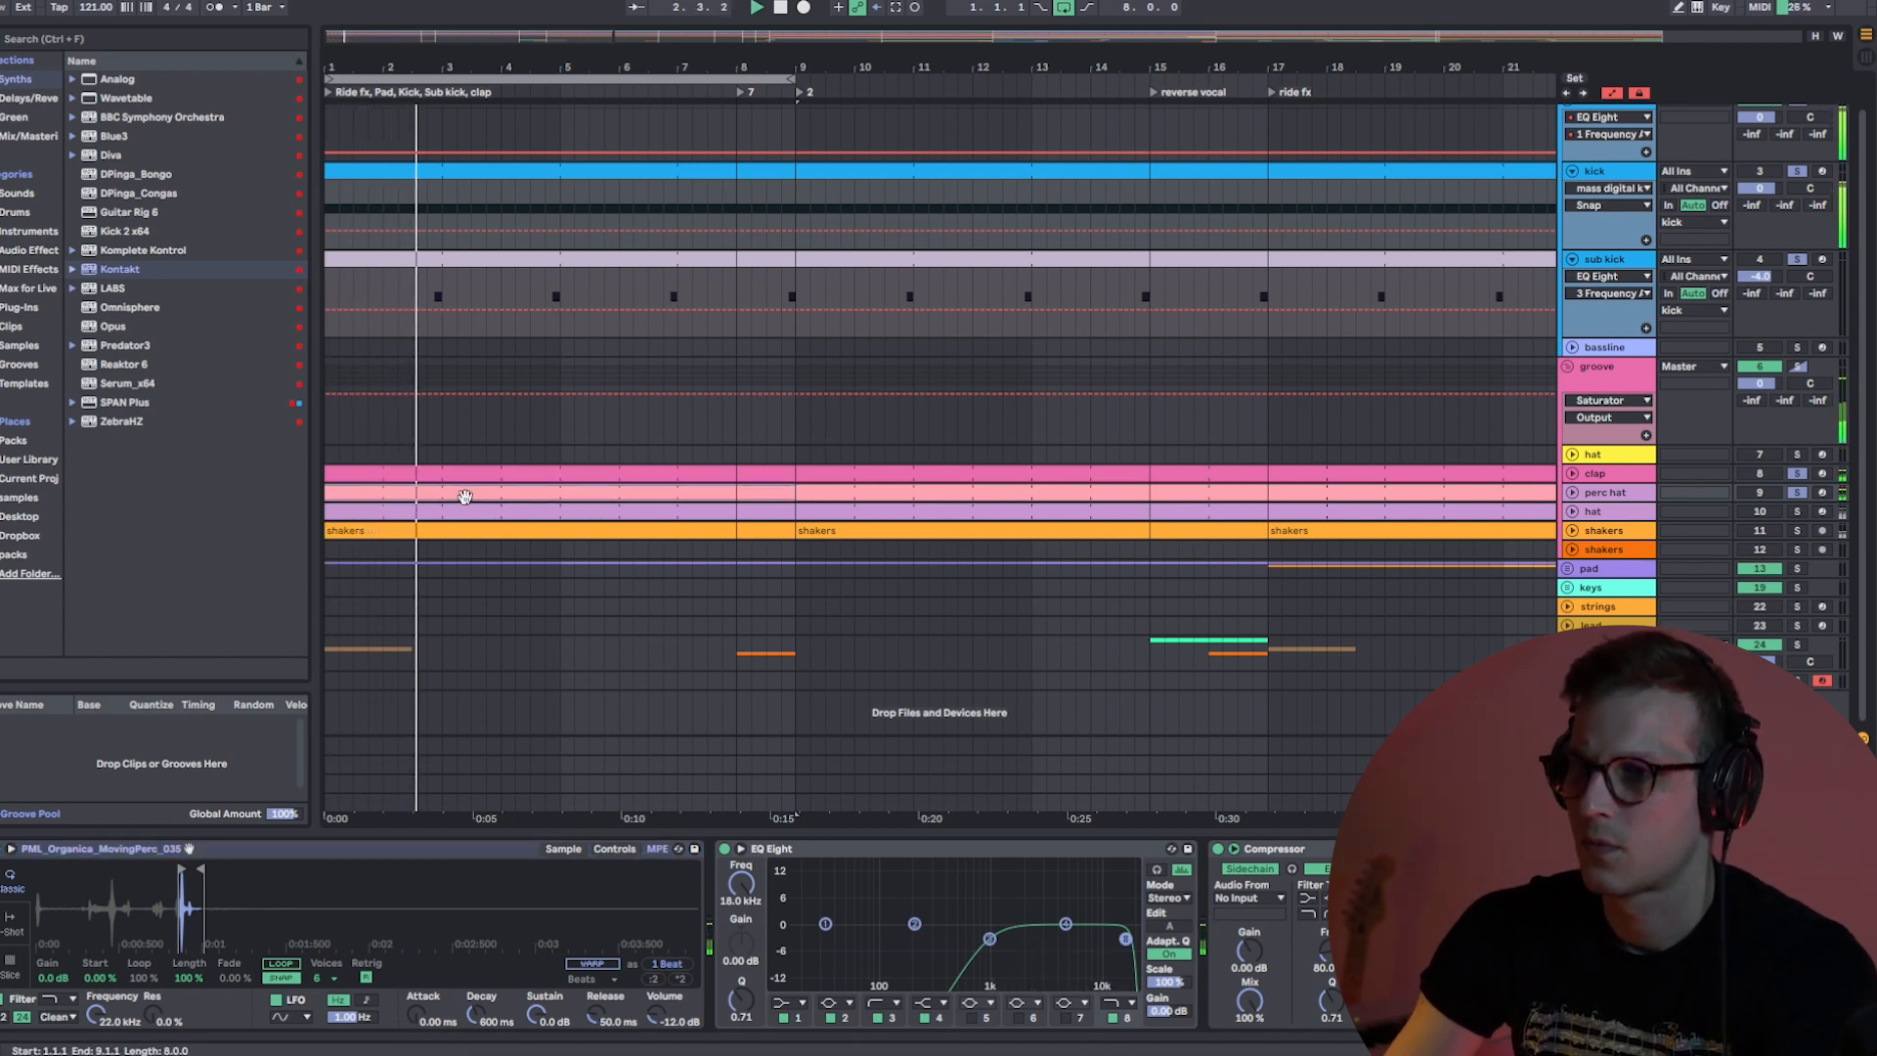
- Add the second hat track and the first shakers track to the soloed groove parts while auditioning them
left_click(1797, 512)
left_click(497, 504)
double_click(406, 513)
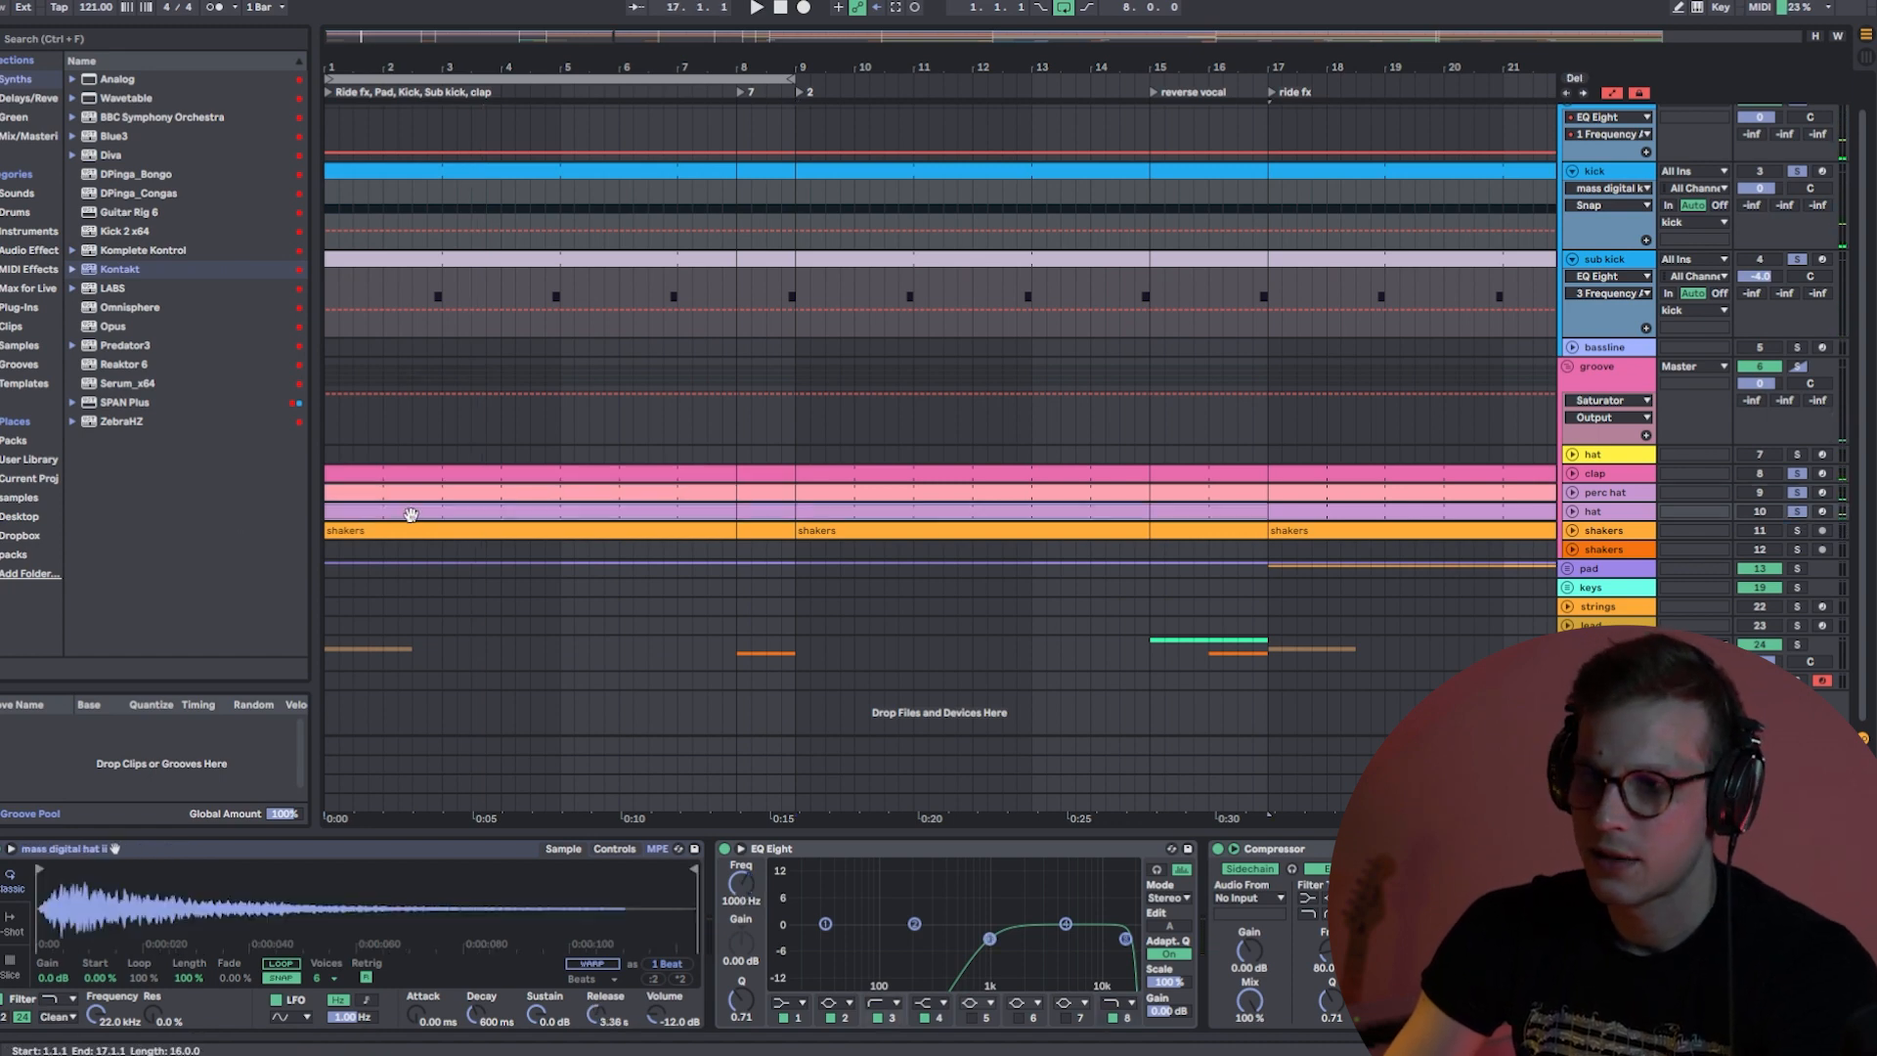
key("space")
key("shift+Tab")
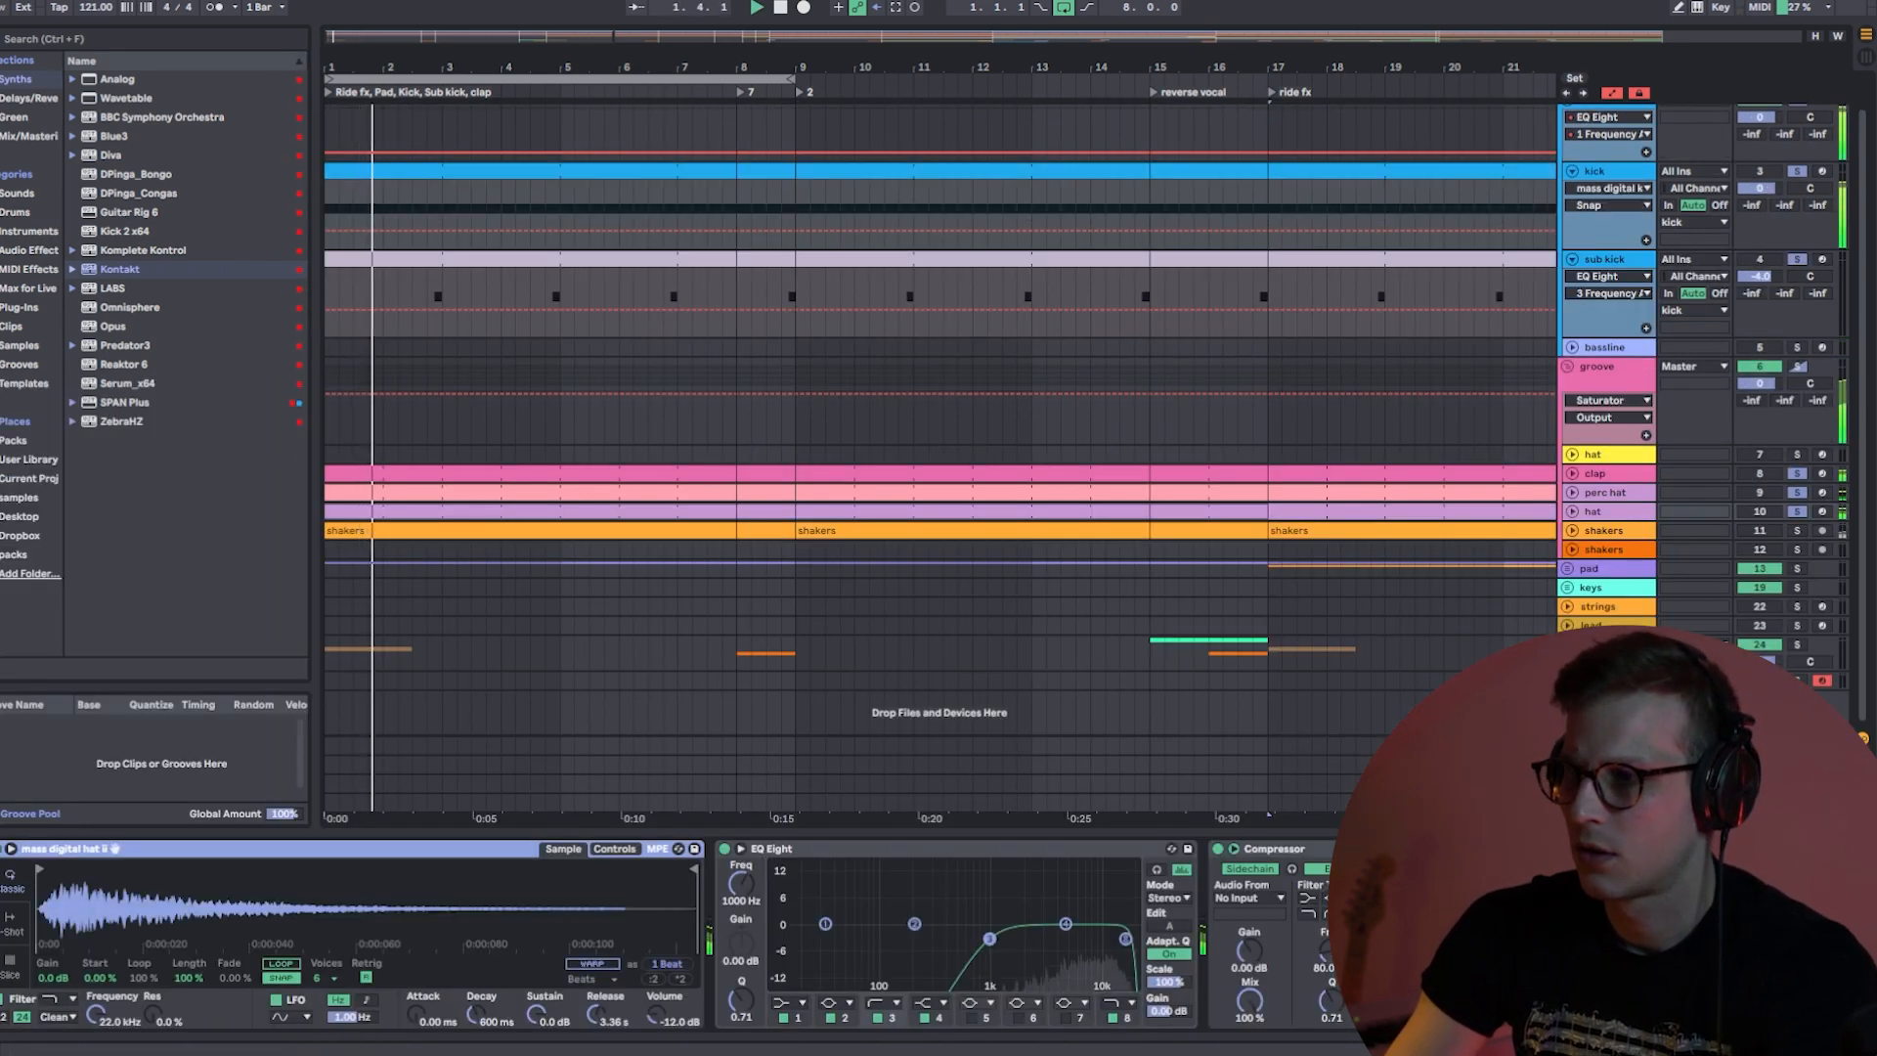
left_click(1799, 532)
key("space")
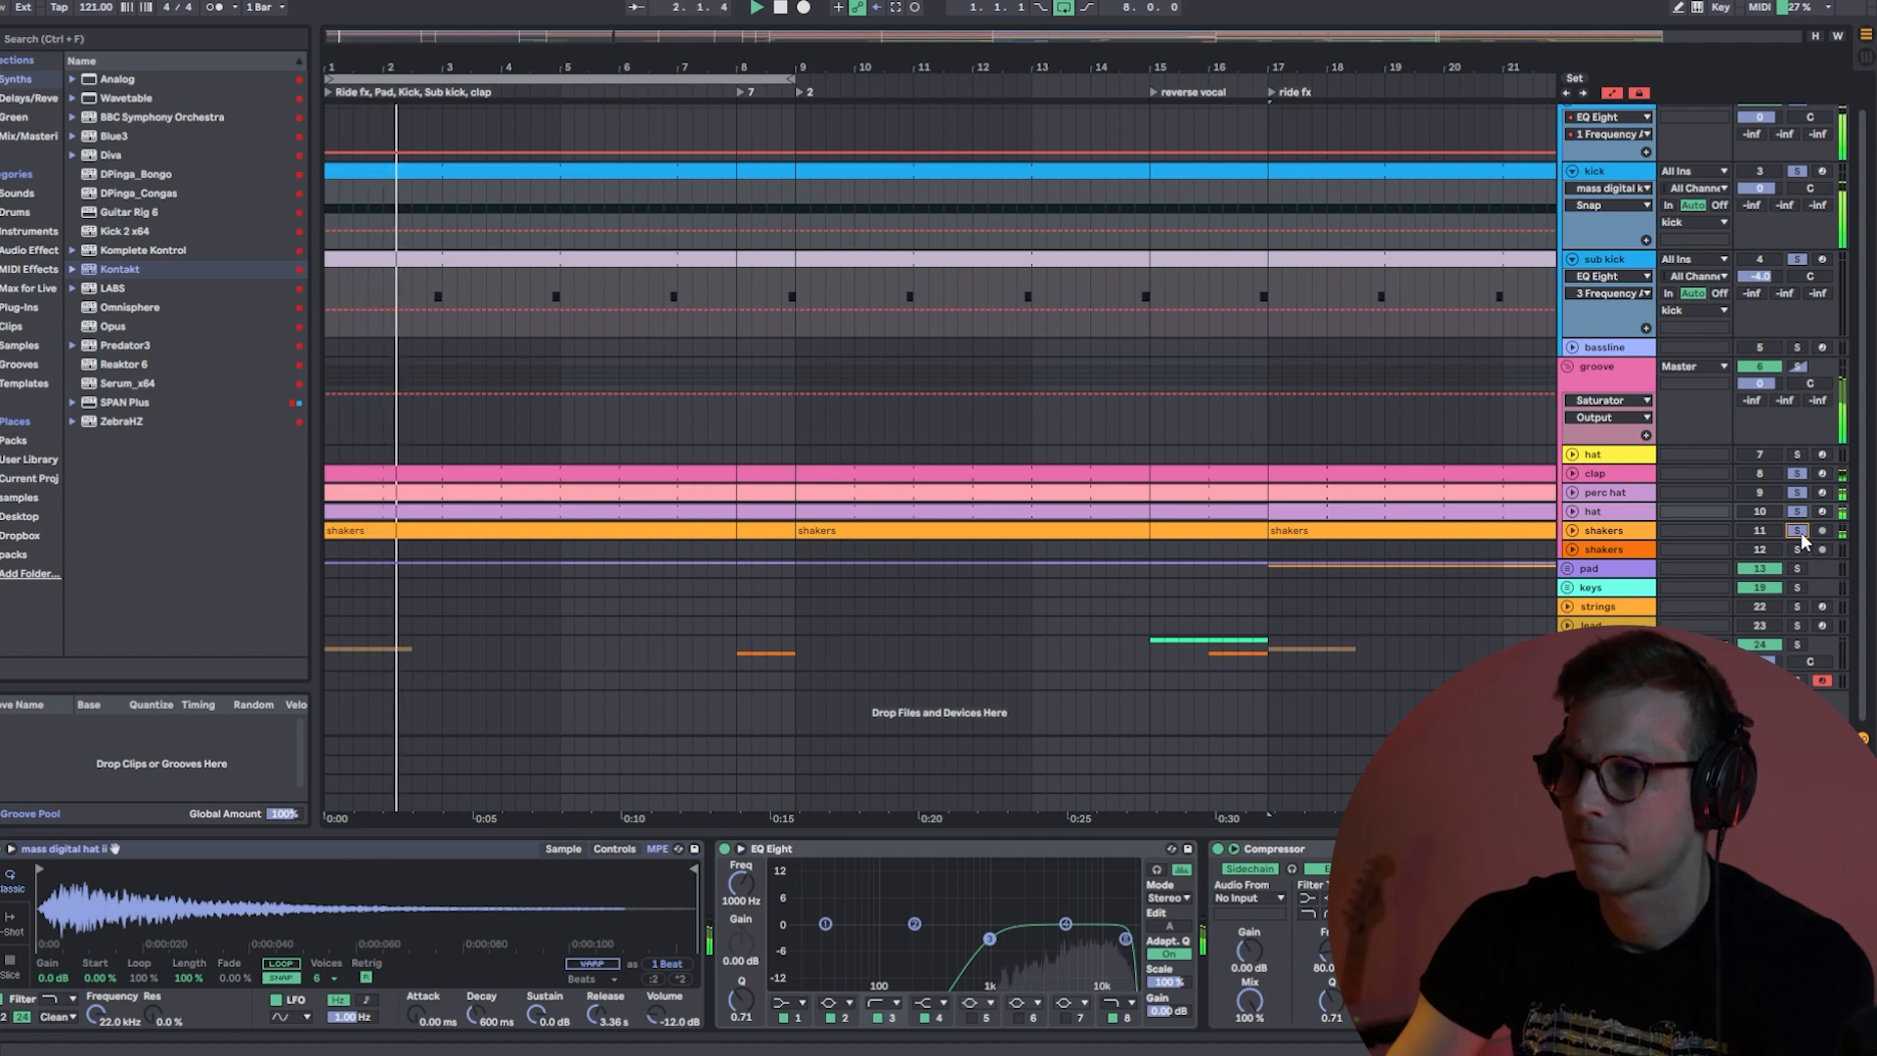
- Expand the pad group, inspect the chord notes of the first pad clip, and play the pad soloed with the drums
left_click(1589, 568)
left_click(1569, 569)
scroll(1645, 573, "down", 4)
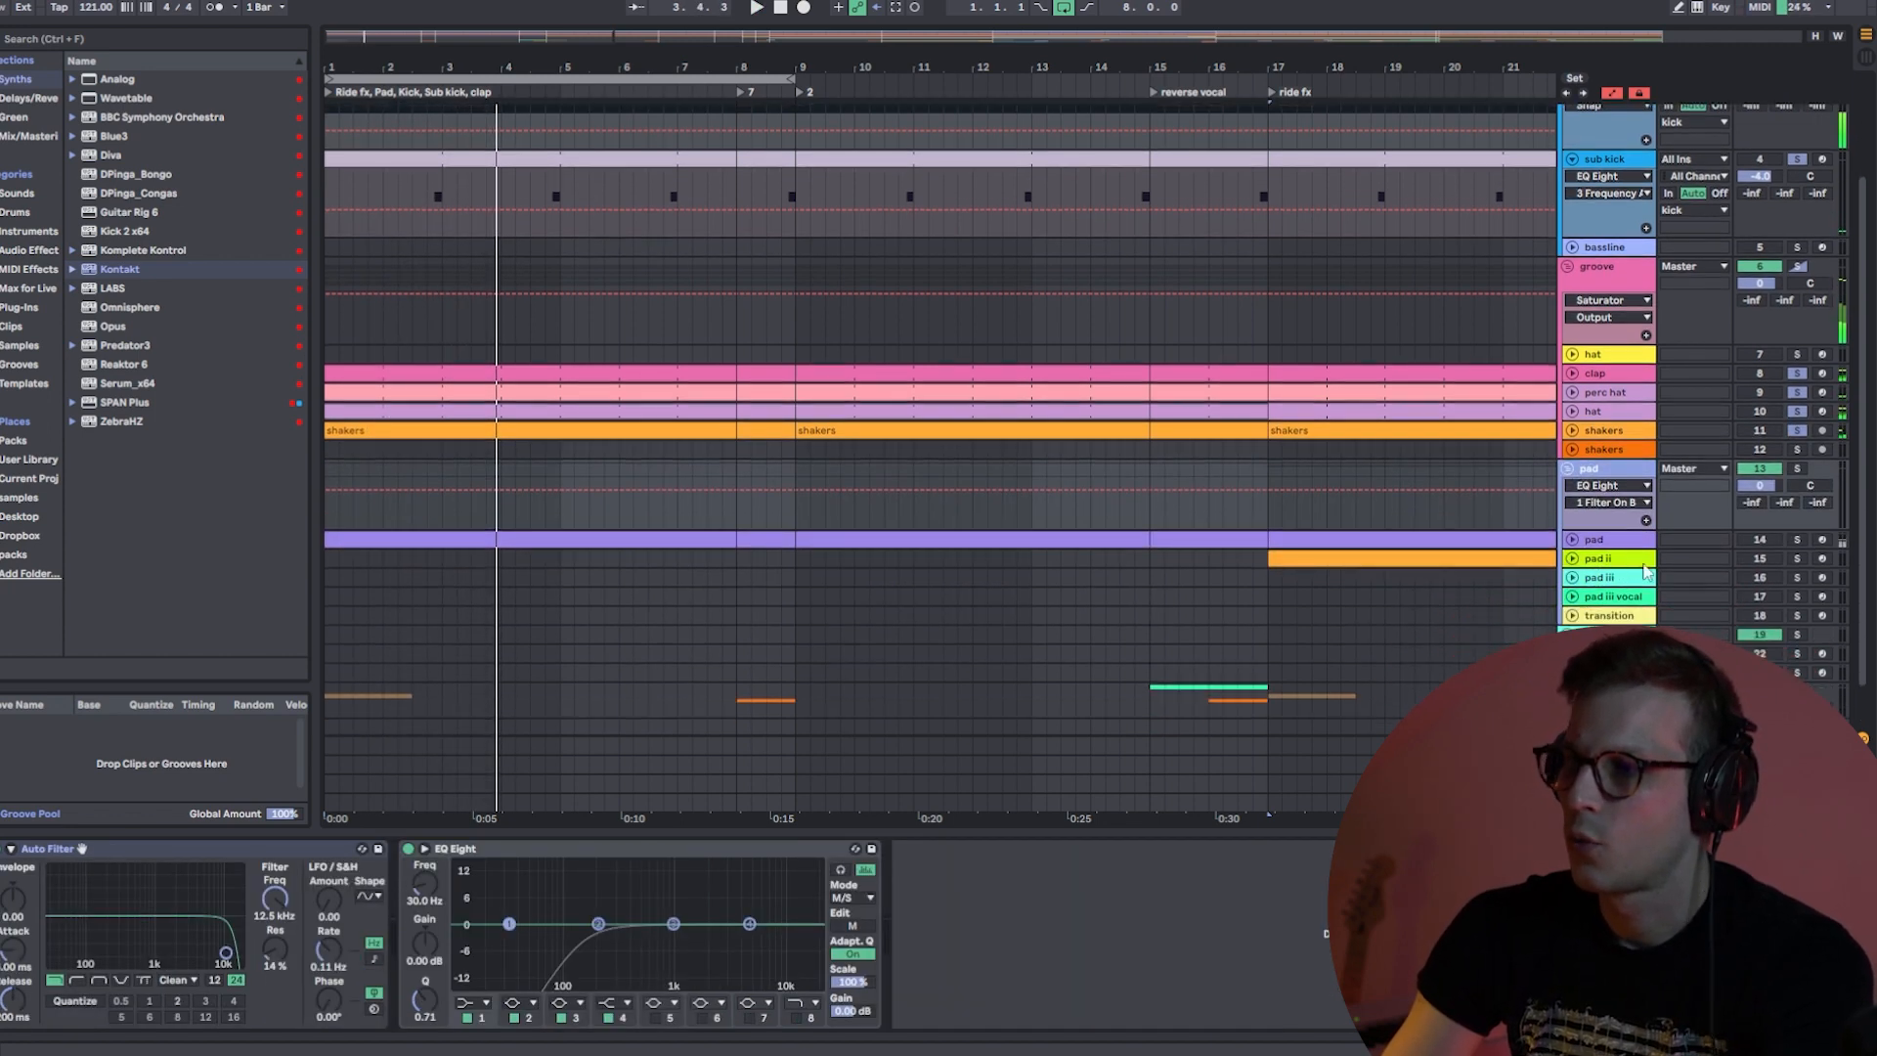
double_click(586, 537)
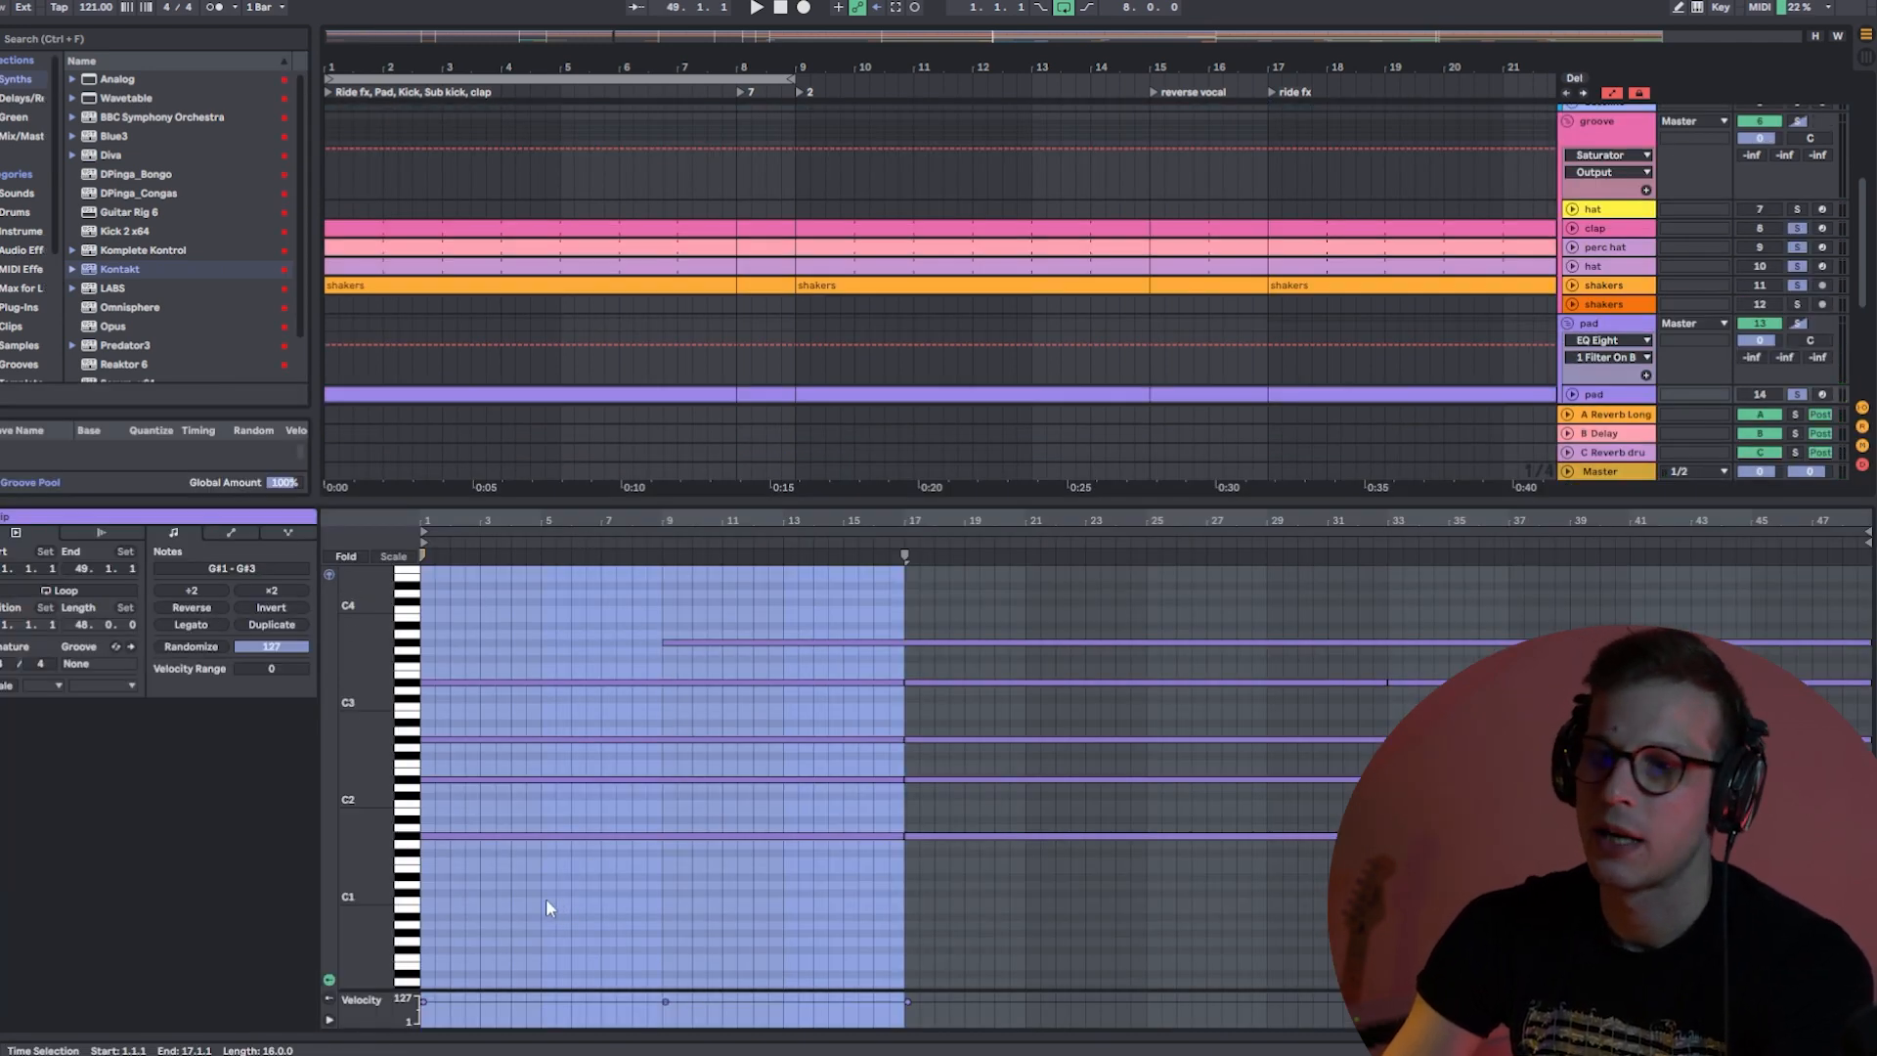
key("ctrl+a")
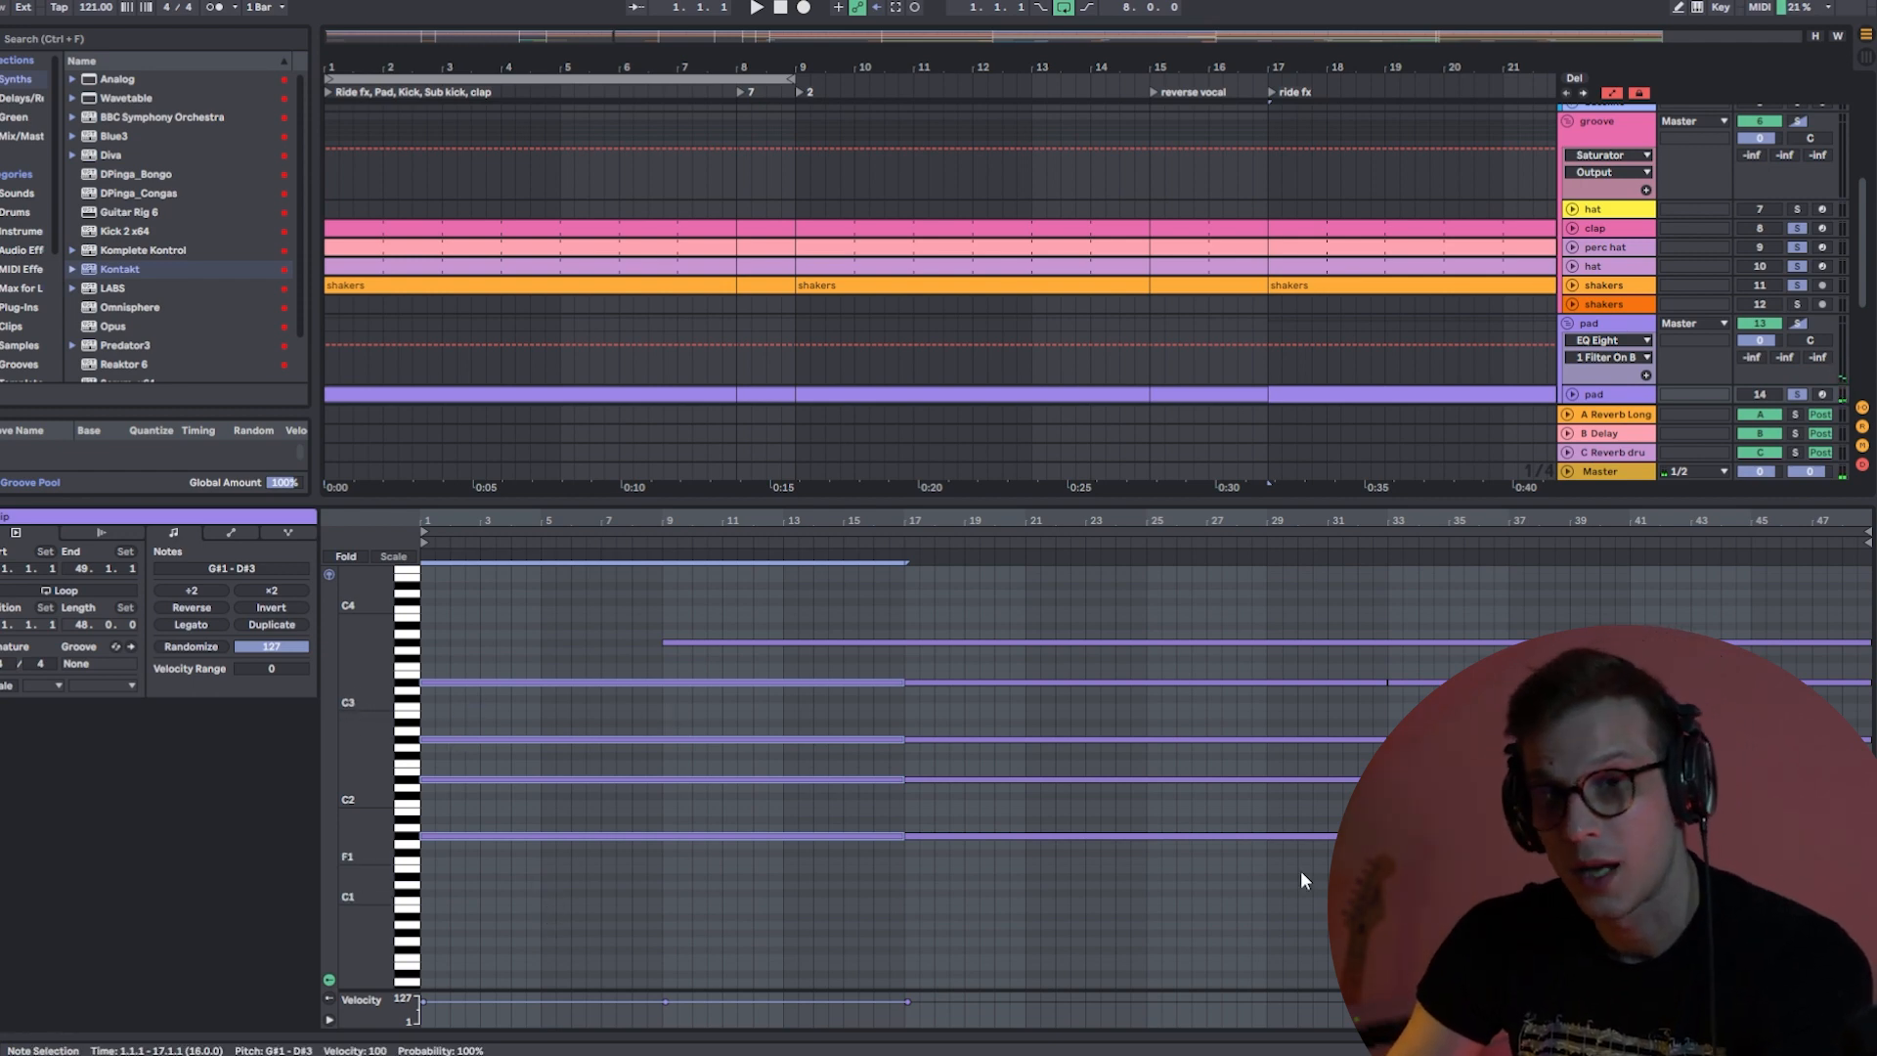
key("space")
key("shift+Tab")
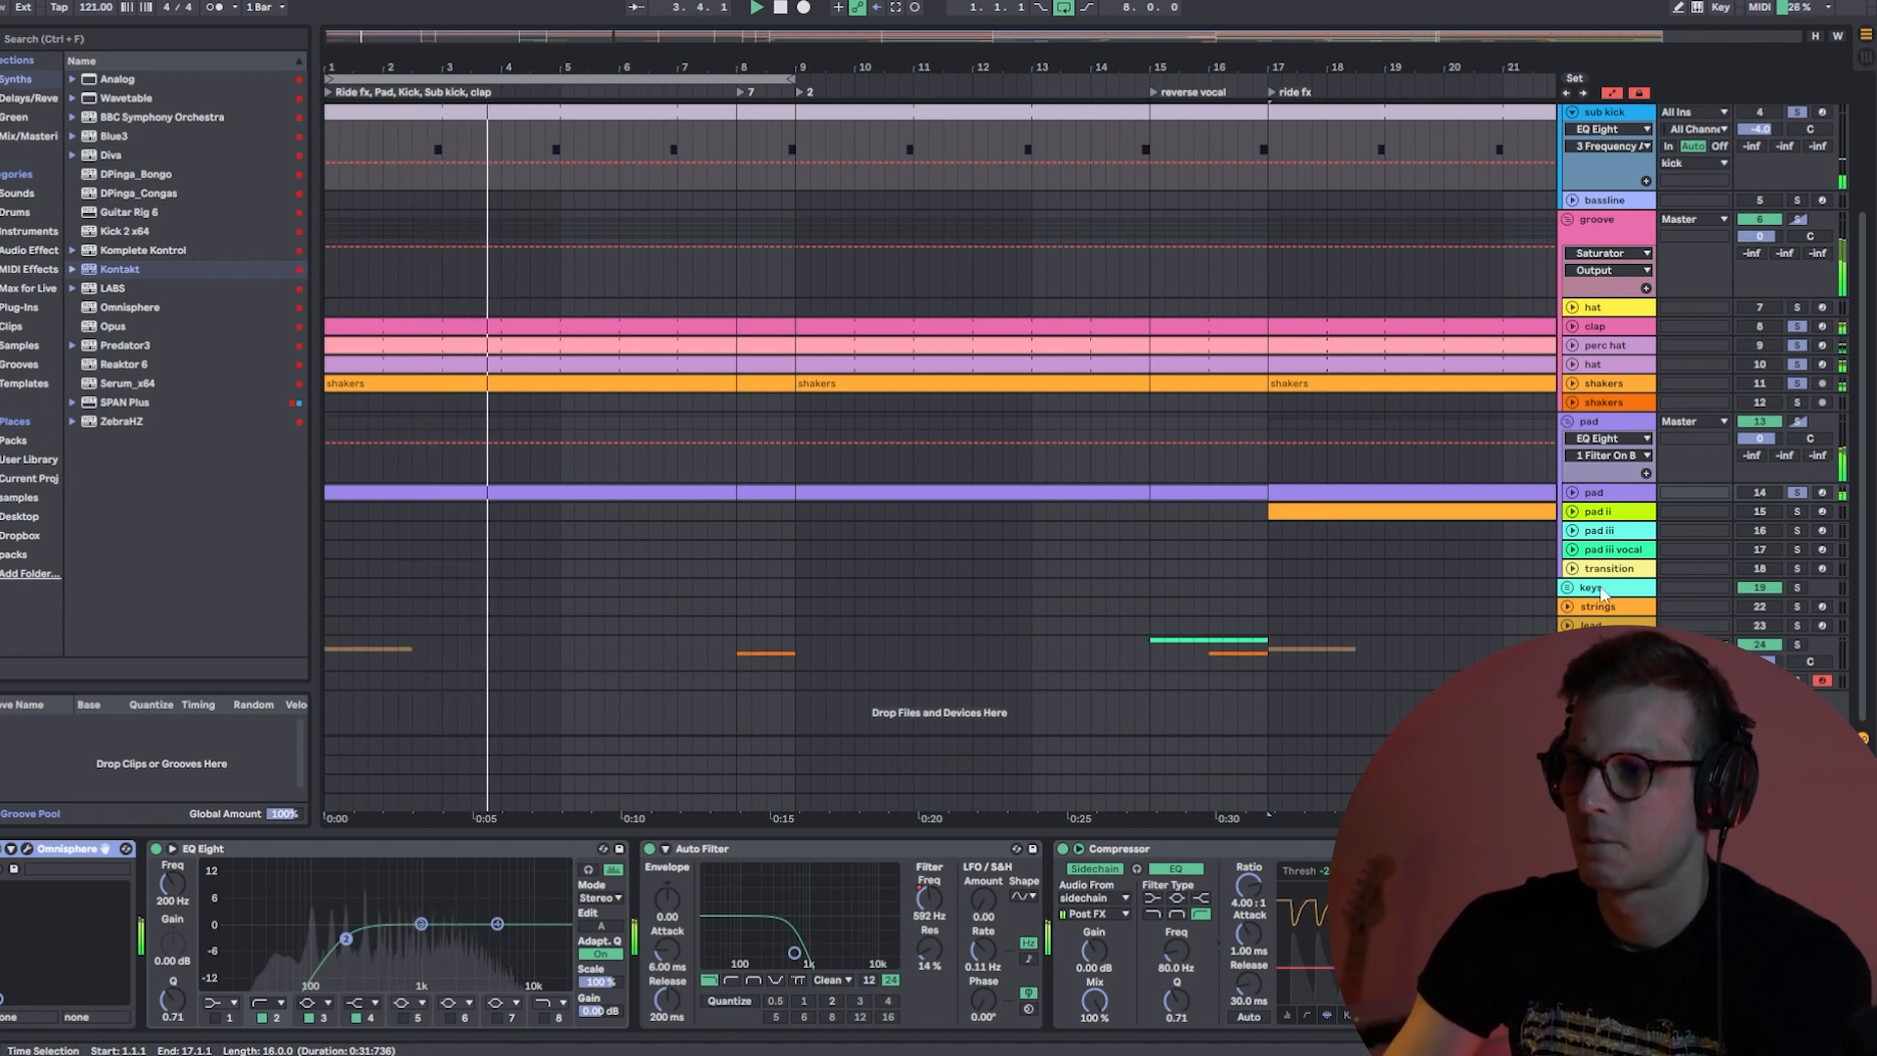
- Solo the ride fx track in the fx group, inspect its first DPV1_RIDE_DRY clip, and play it in context
scroll(444, 611, "down", 3)
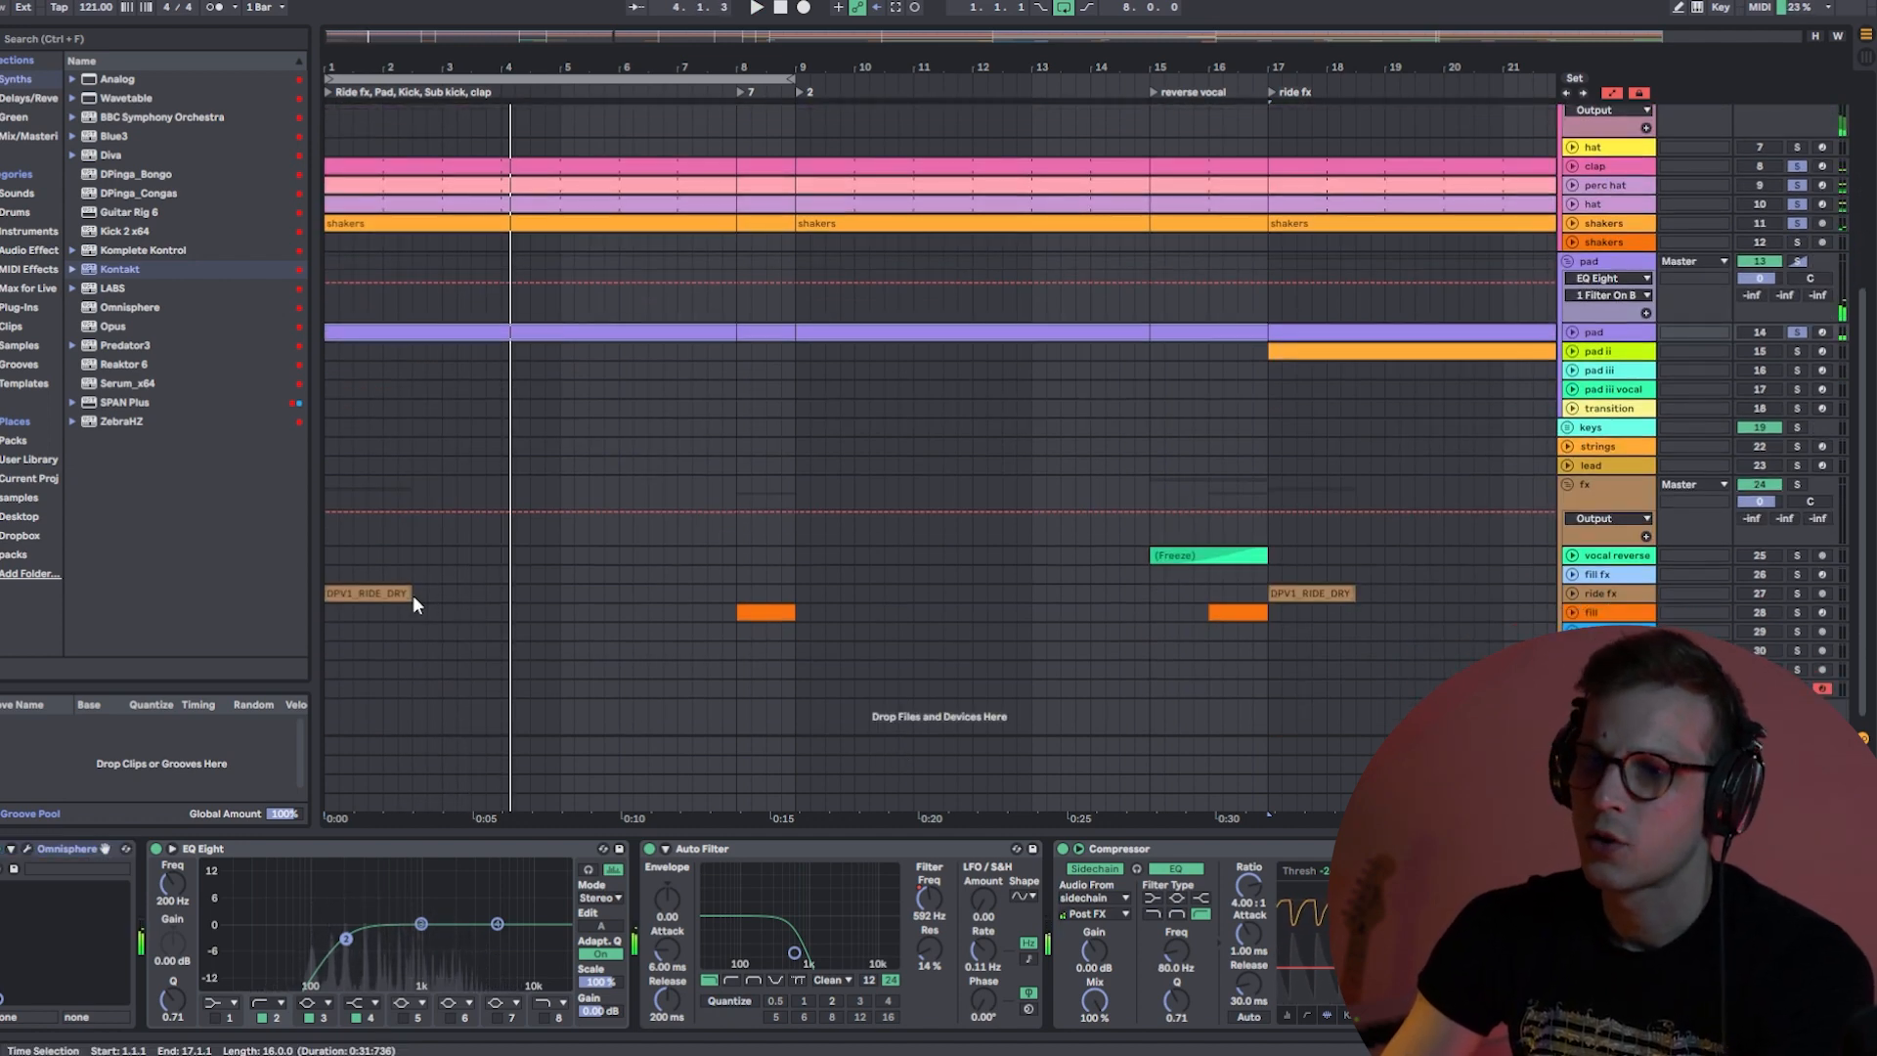
left_click(1795, 594)
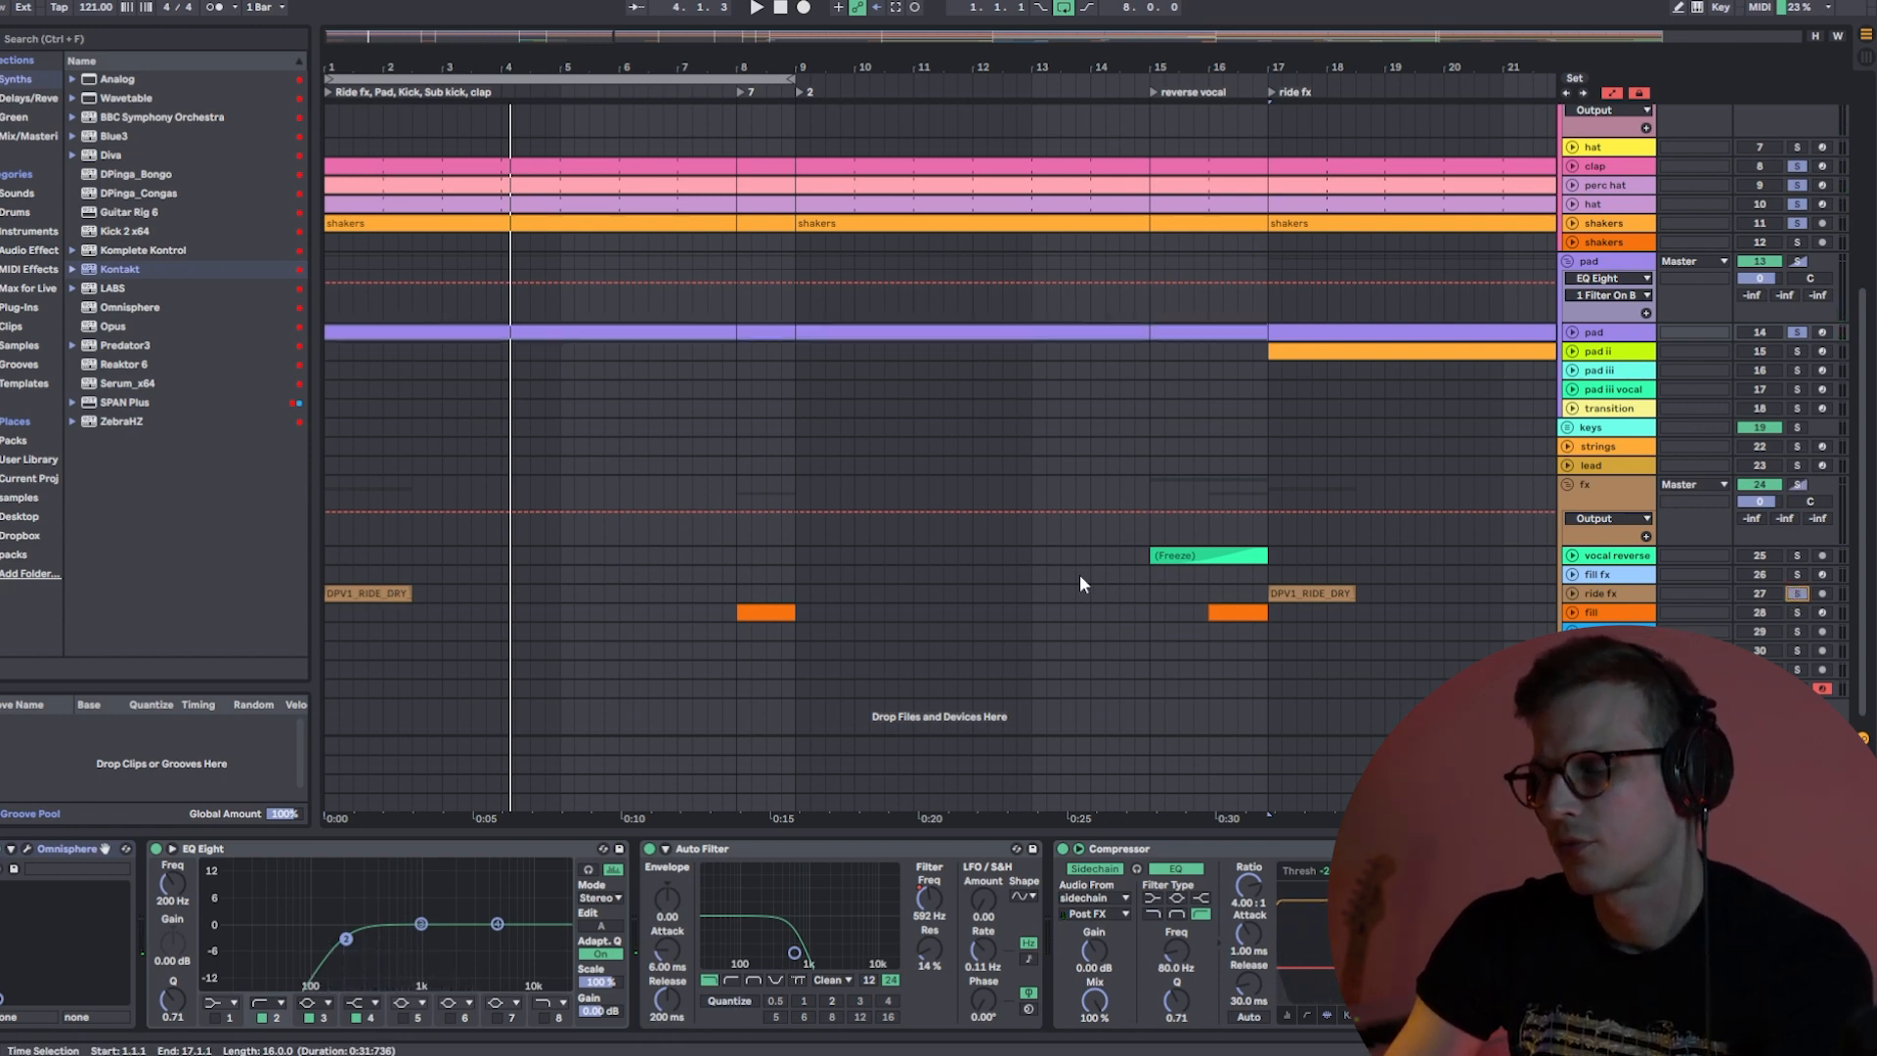
left_click(362, 593)
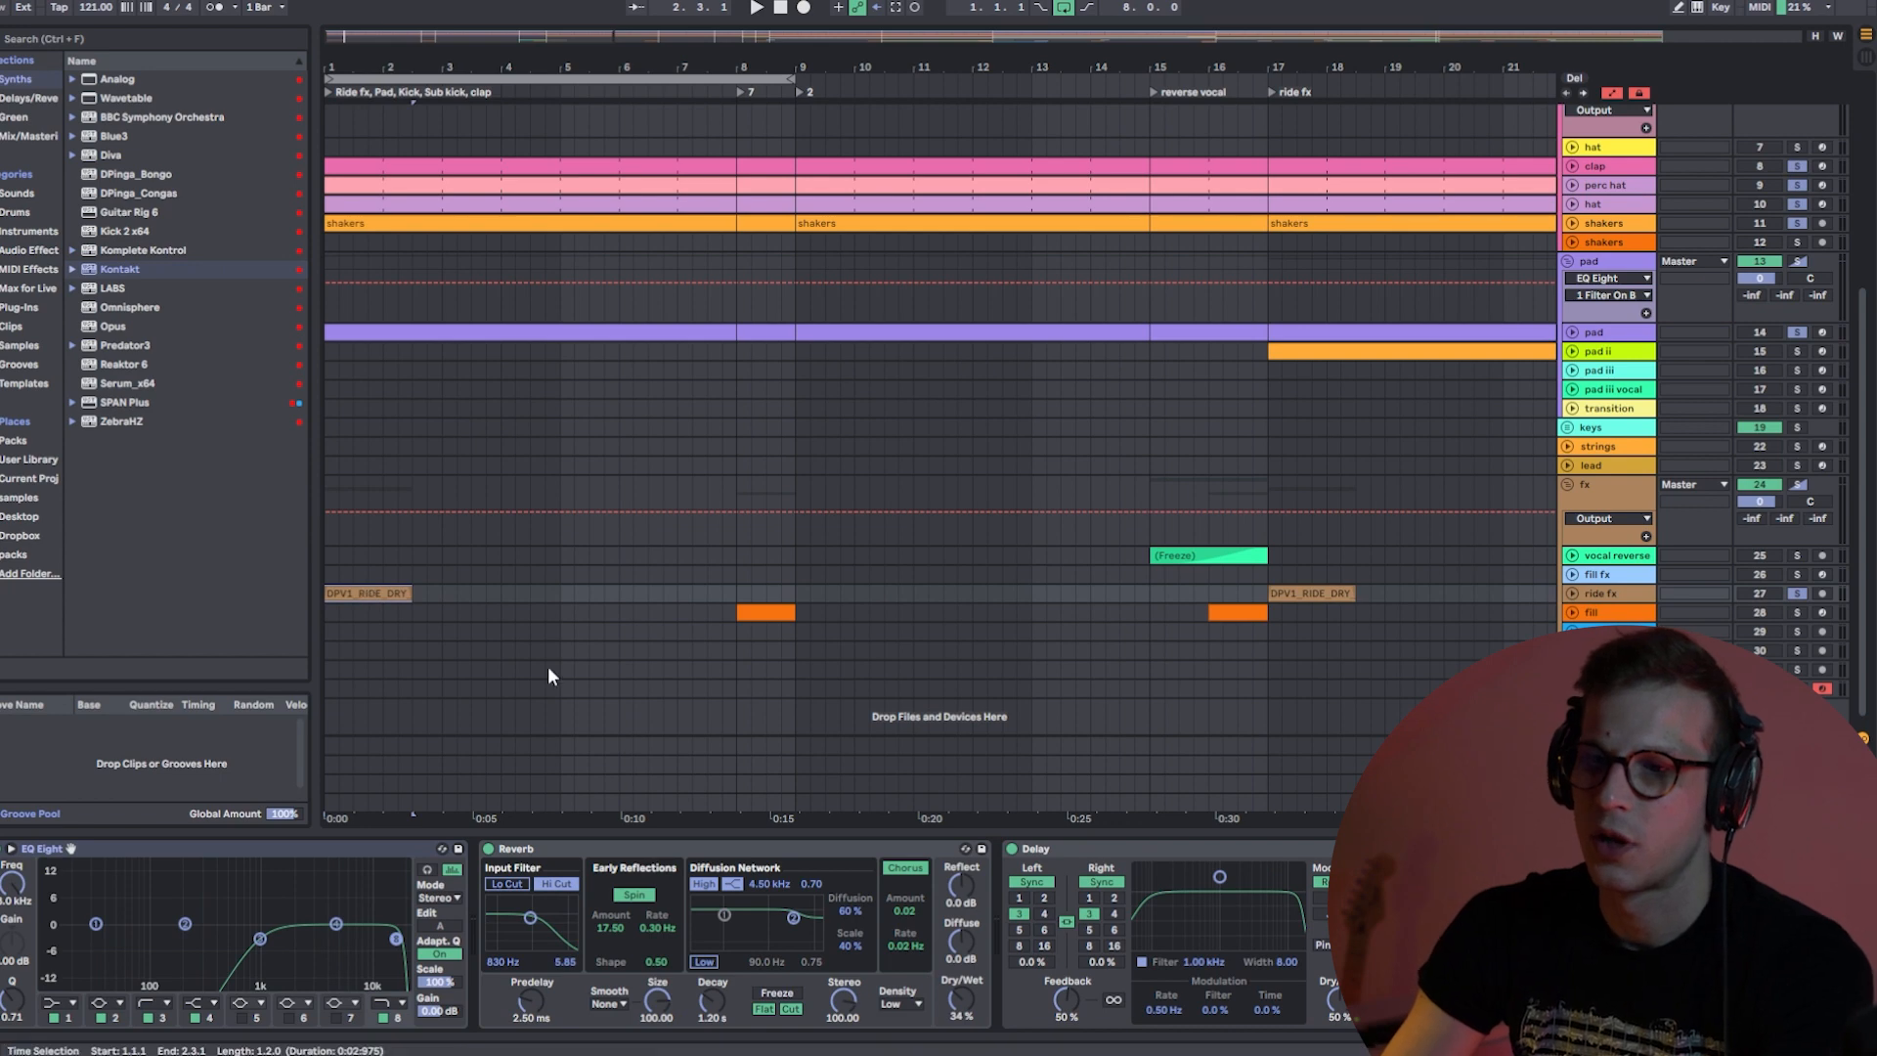
double_click(361, 594)
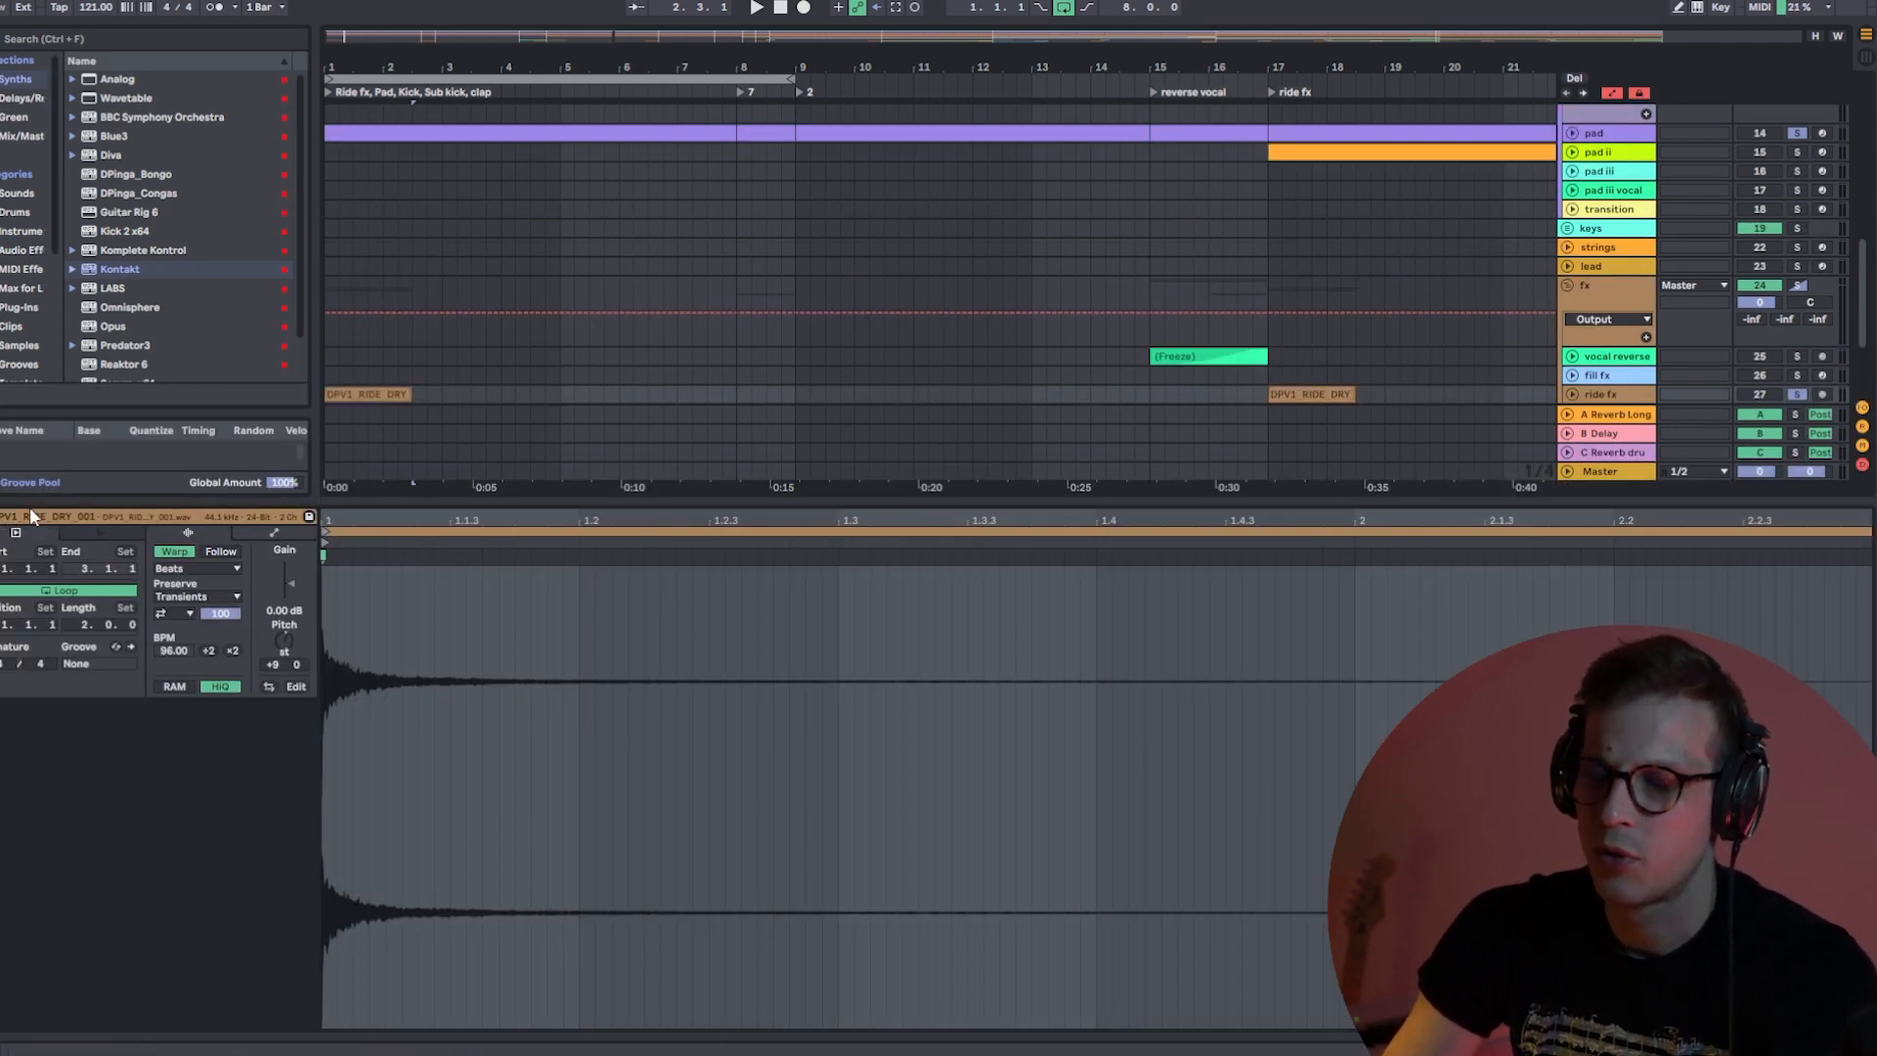
key("space")
key("shift+Tab")
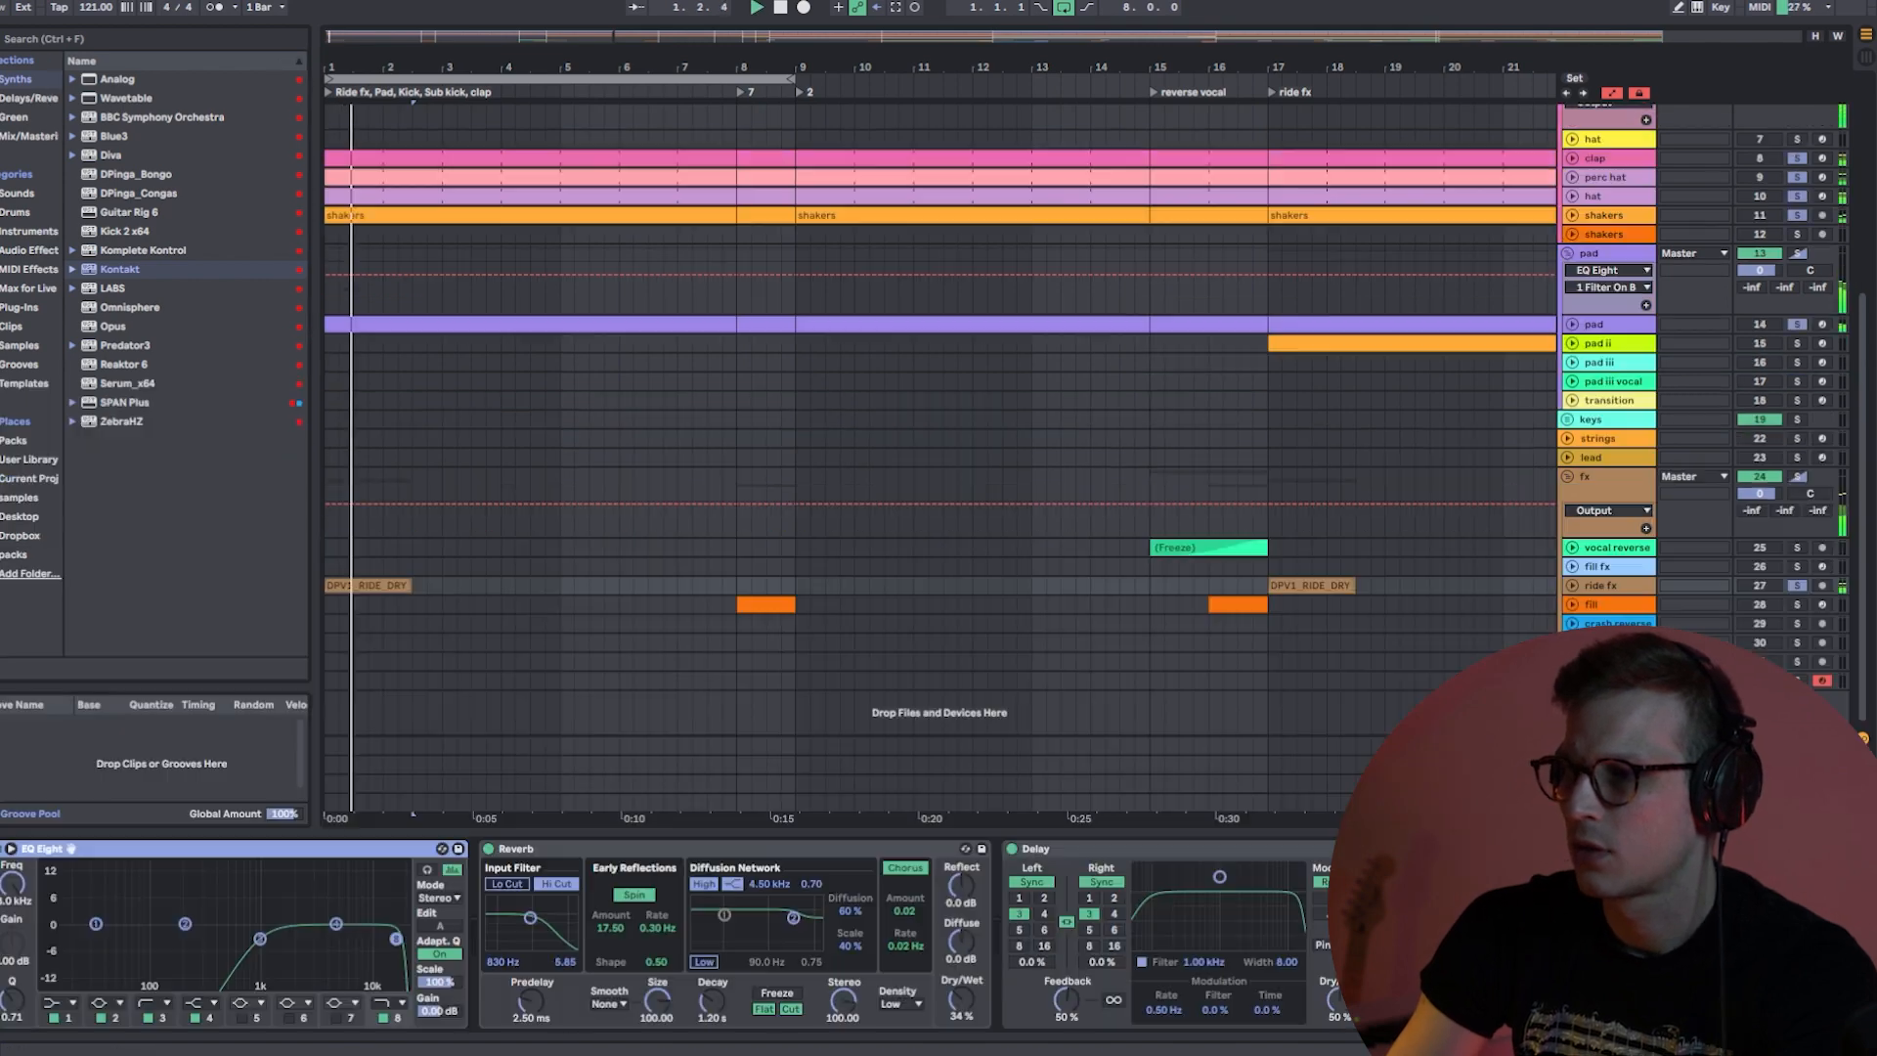
key("space")
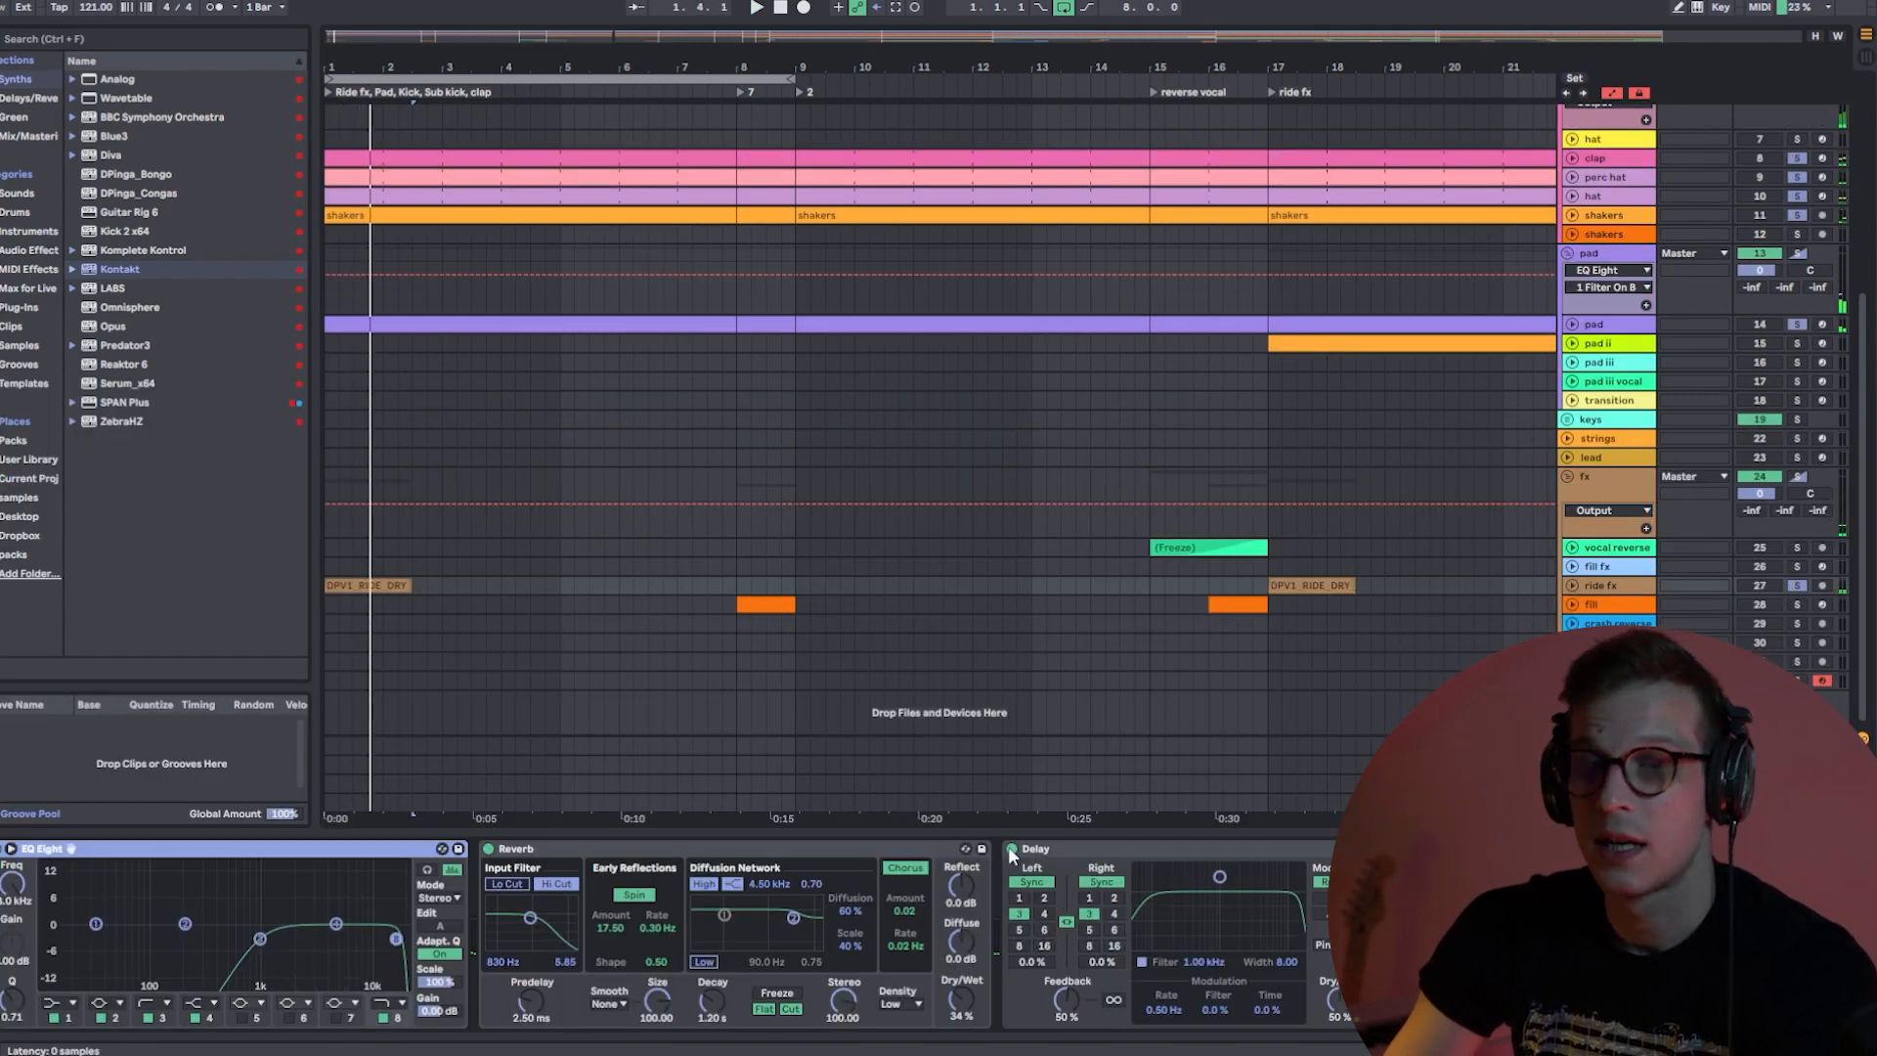
- Toggle the Delay on the ride fx track and play the opening bars to hear its effect
left_click(1012, 849)
key("space")
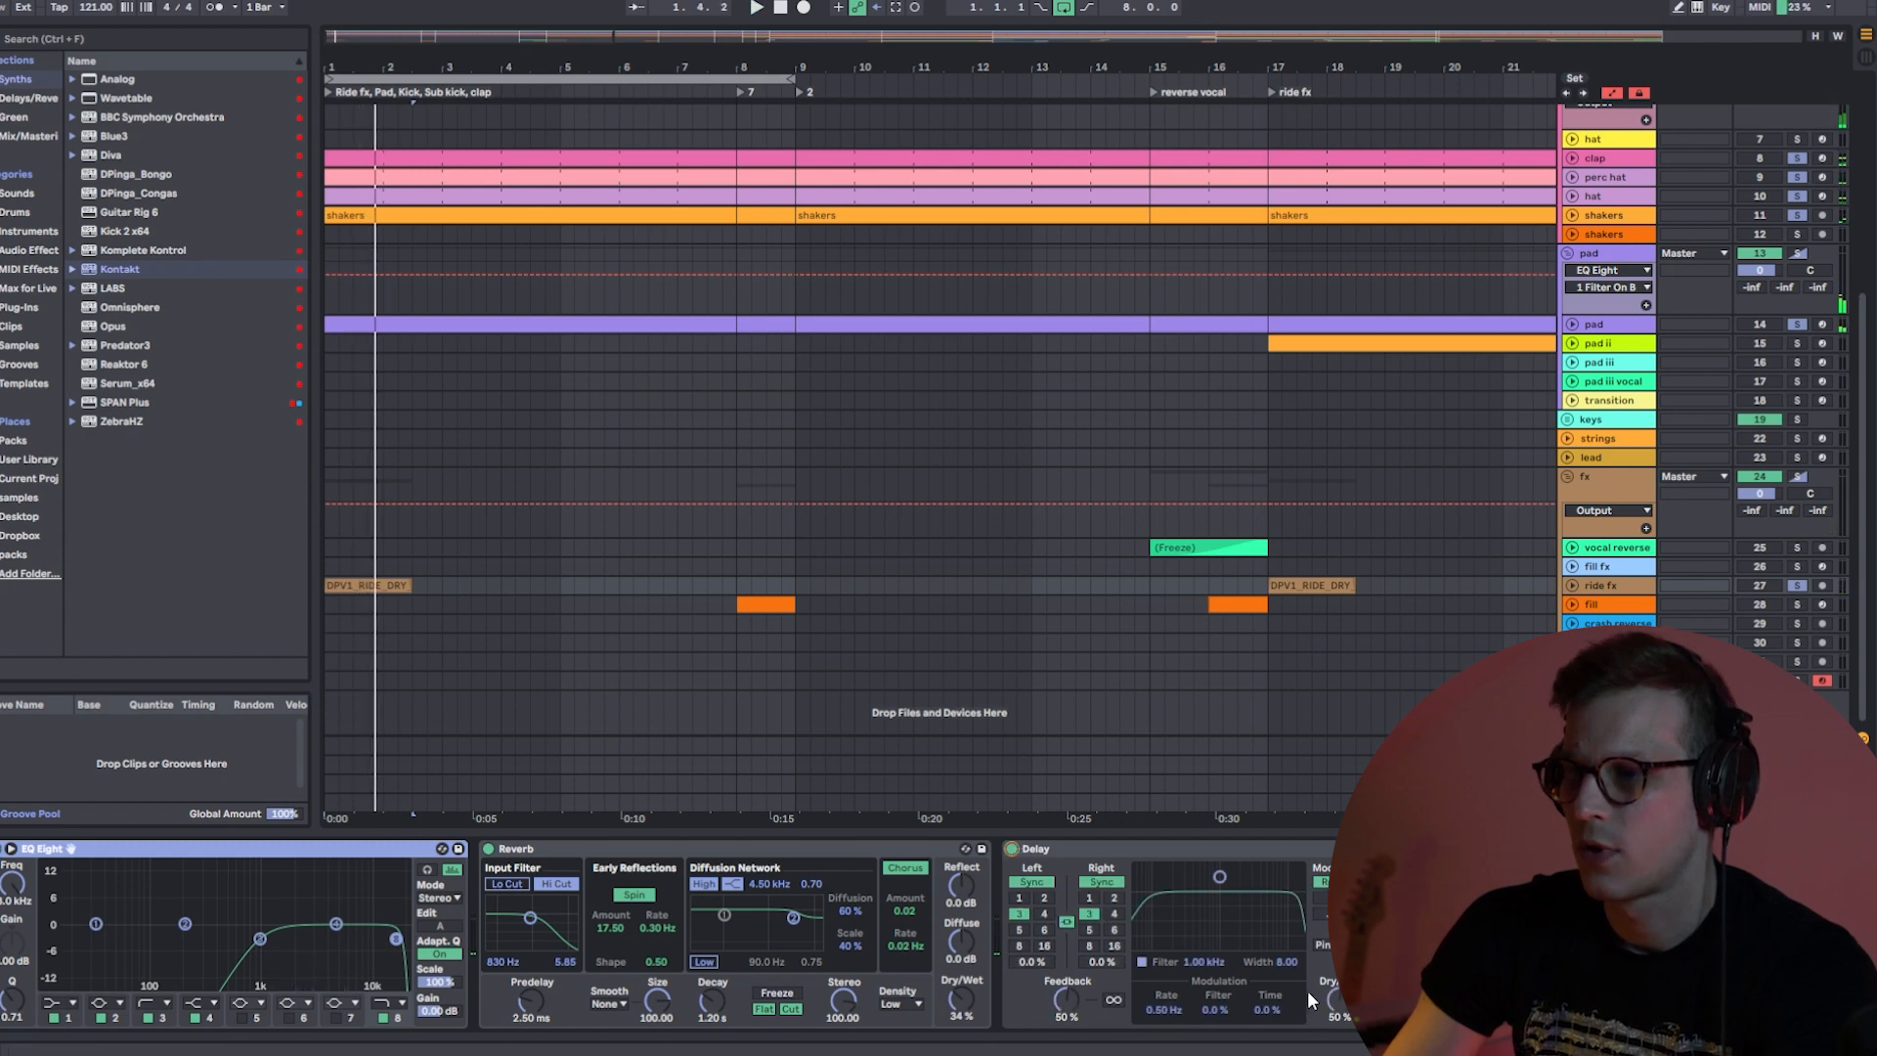
key("space")
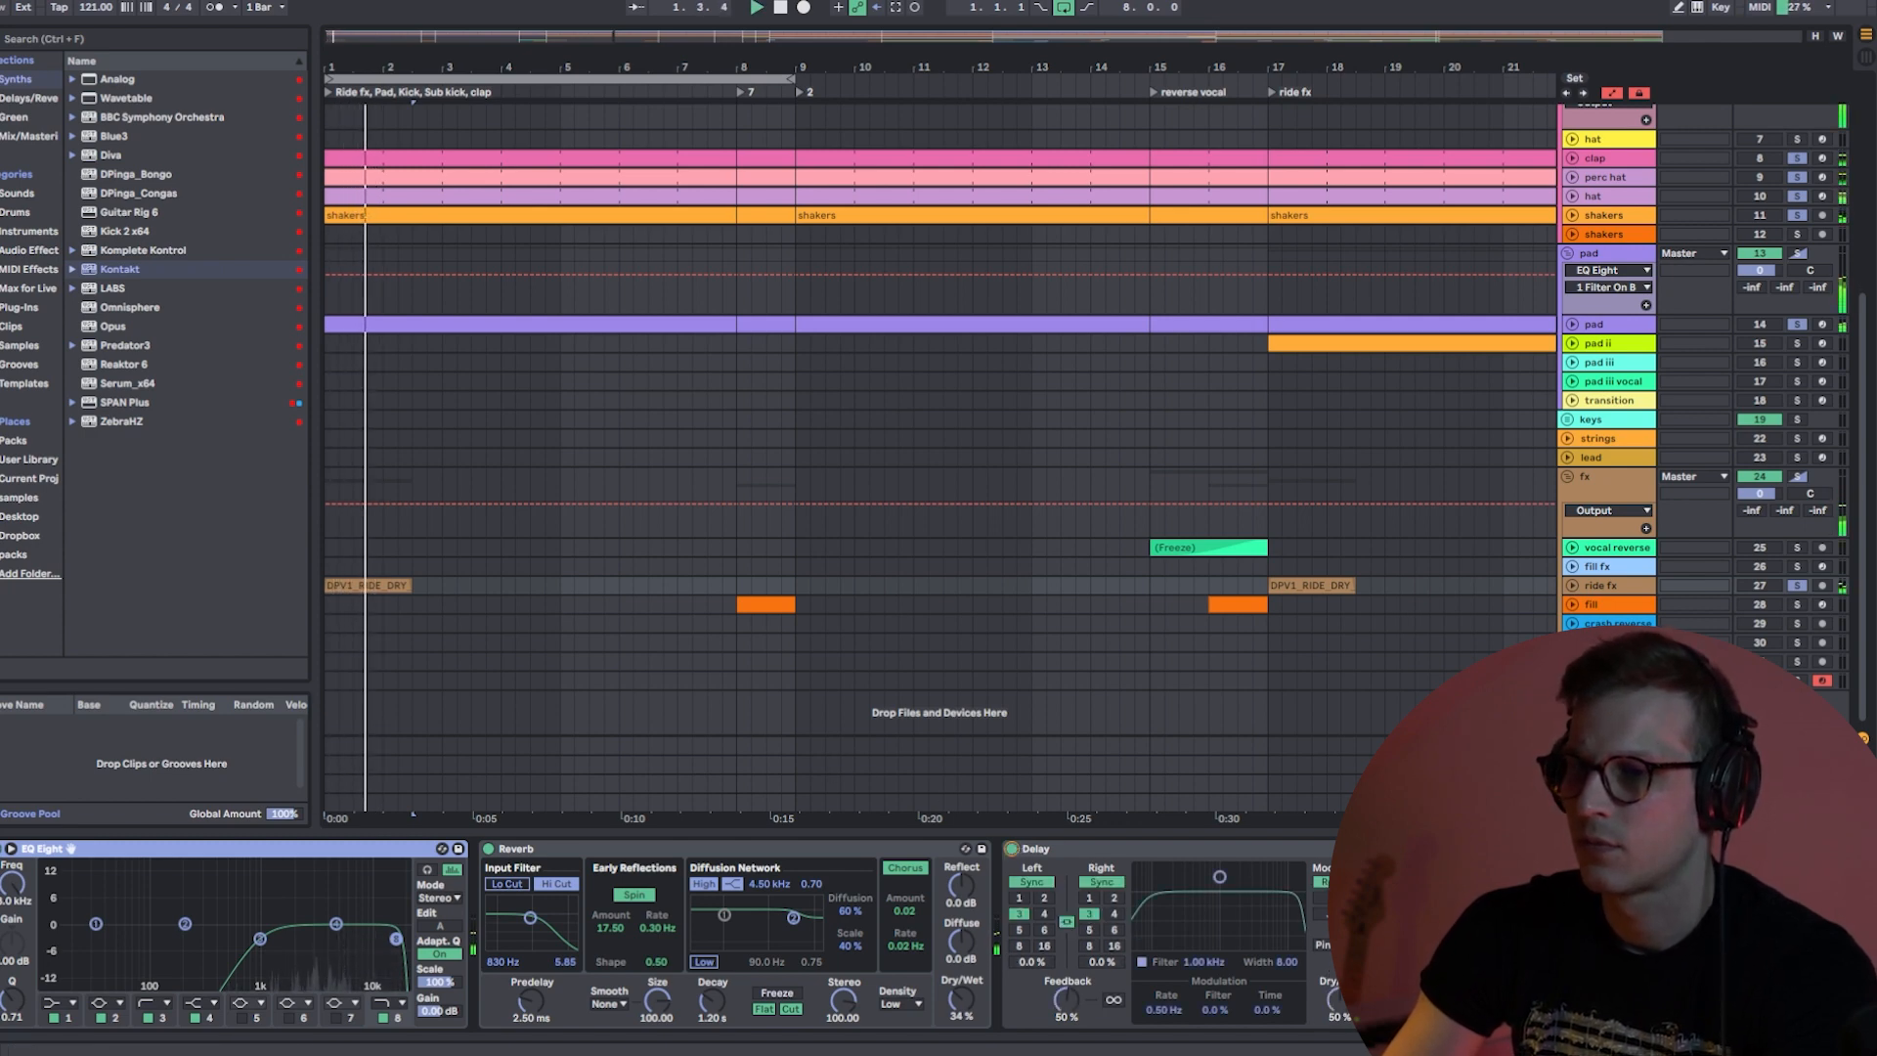
scroll(666, 933, "right", 2)
key("space")
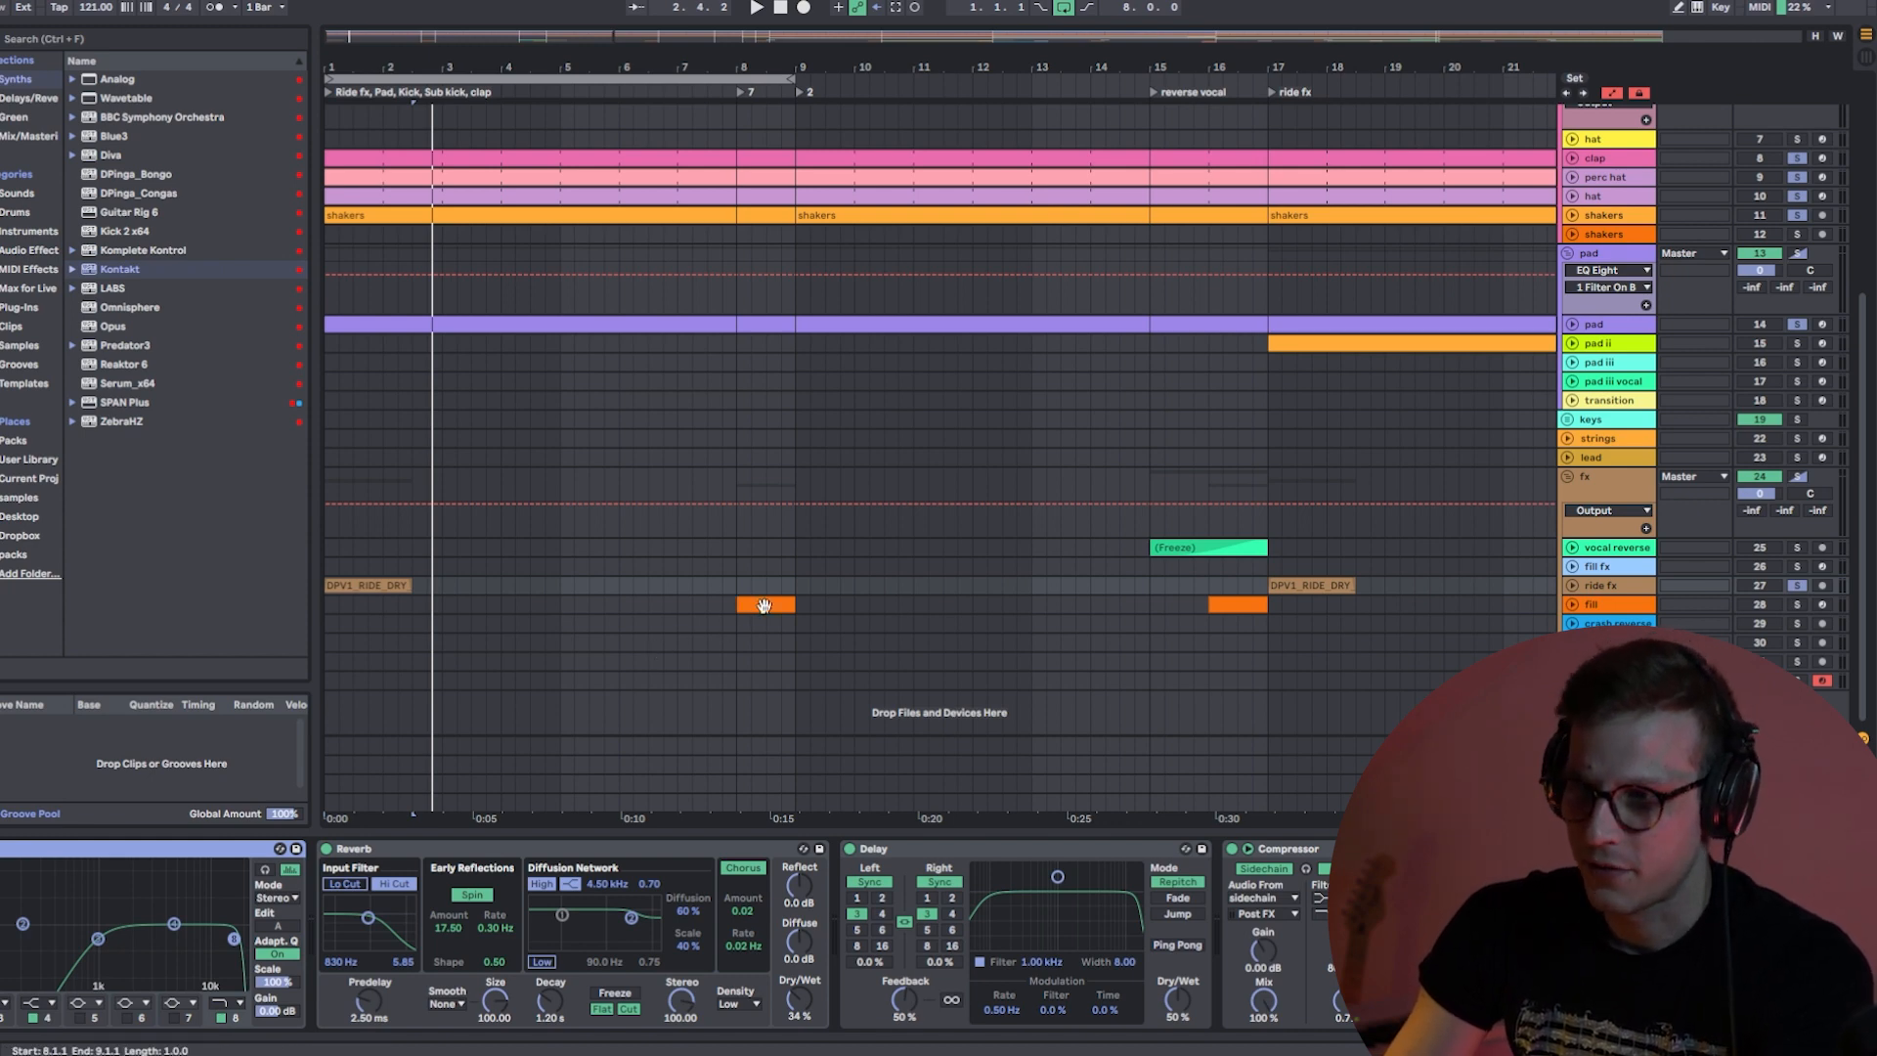
- Solo the fill track, inspect the notes of its clip at bar 8, and play the transition
left_click(765, 604)
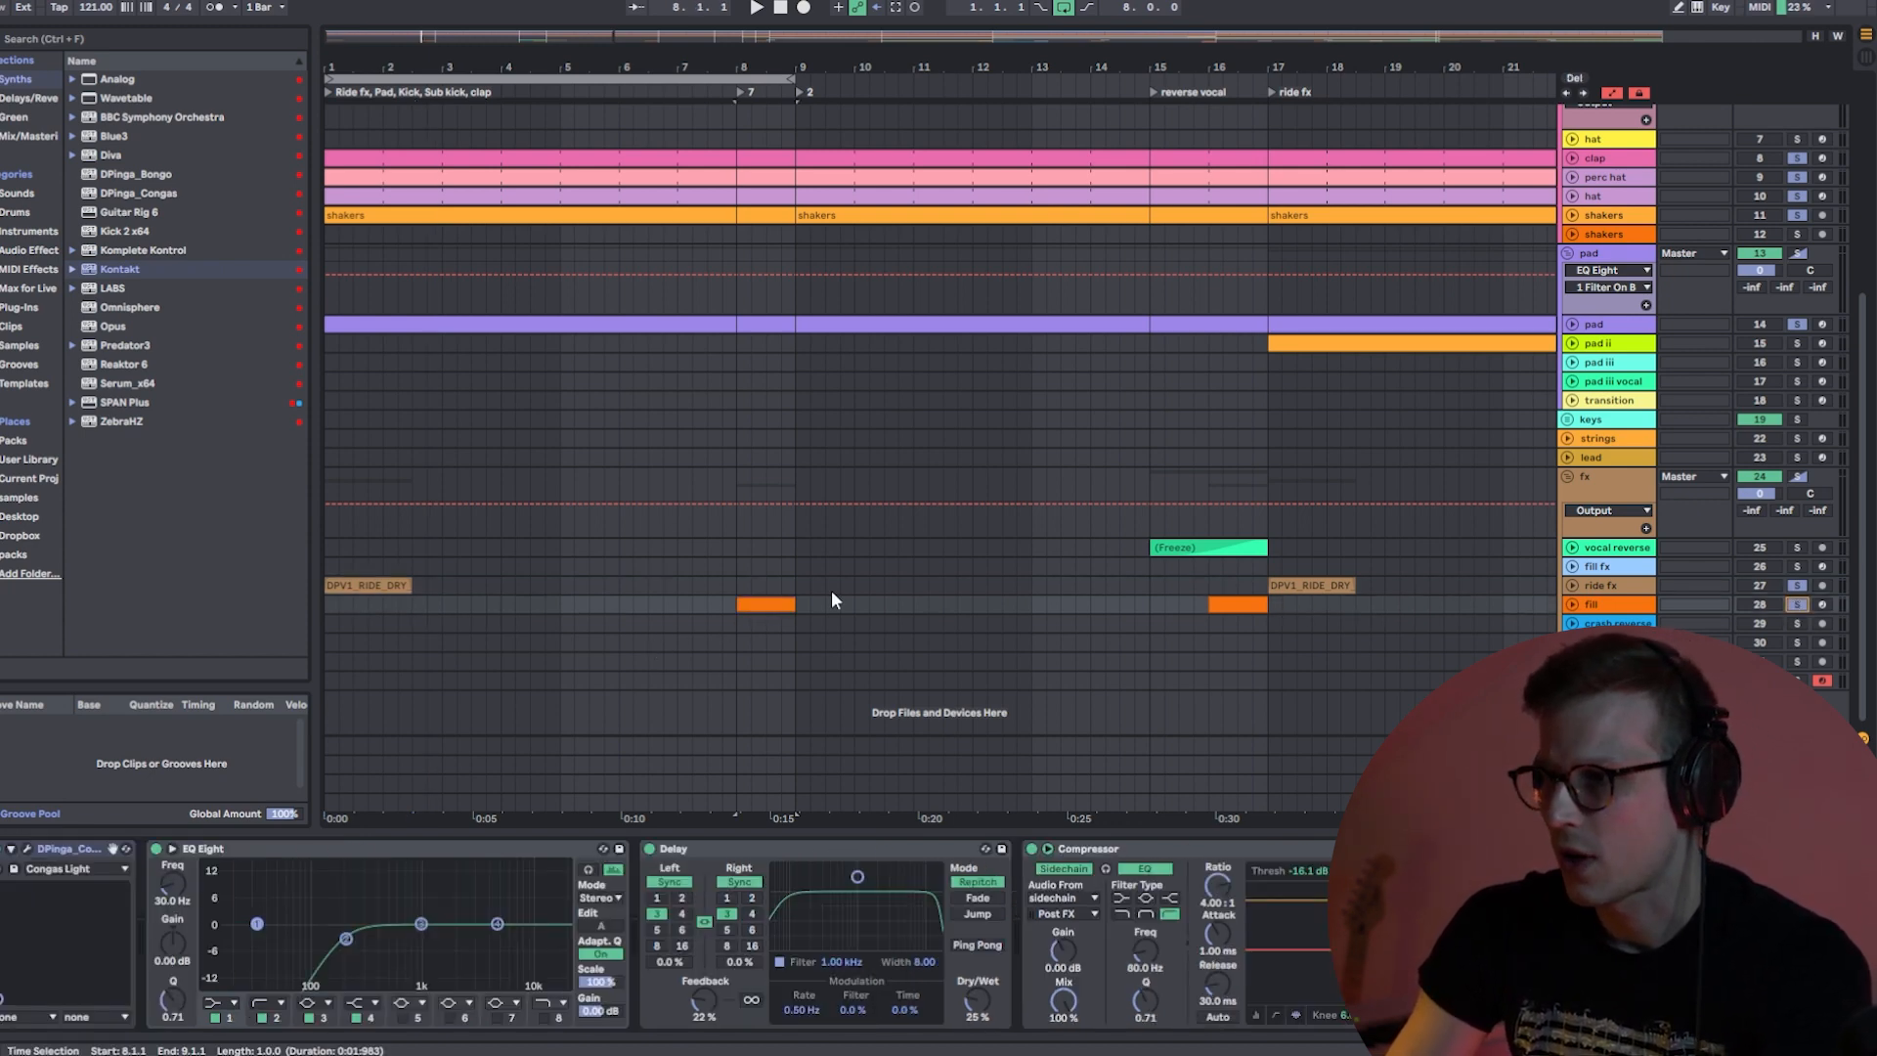
double_click(751, 603)
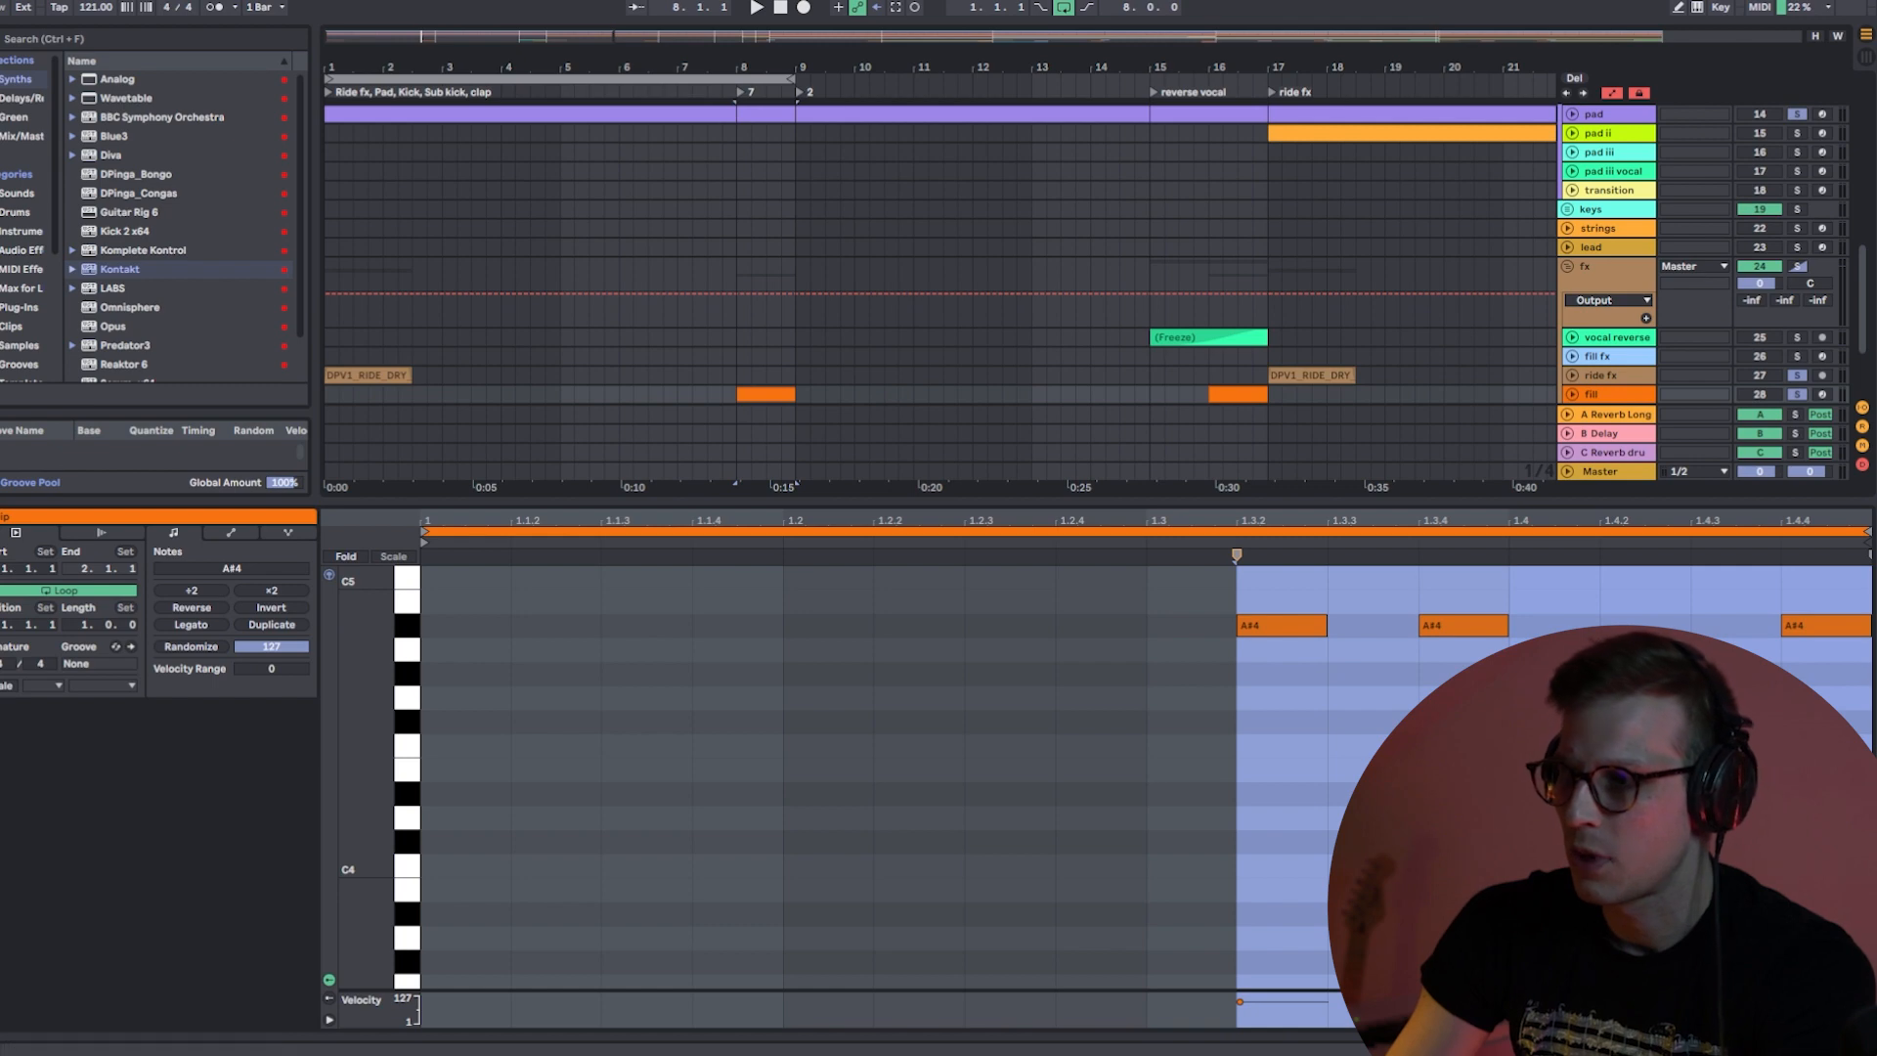
key("shift+Tab")
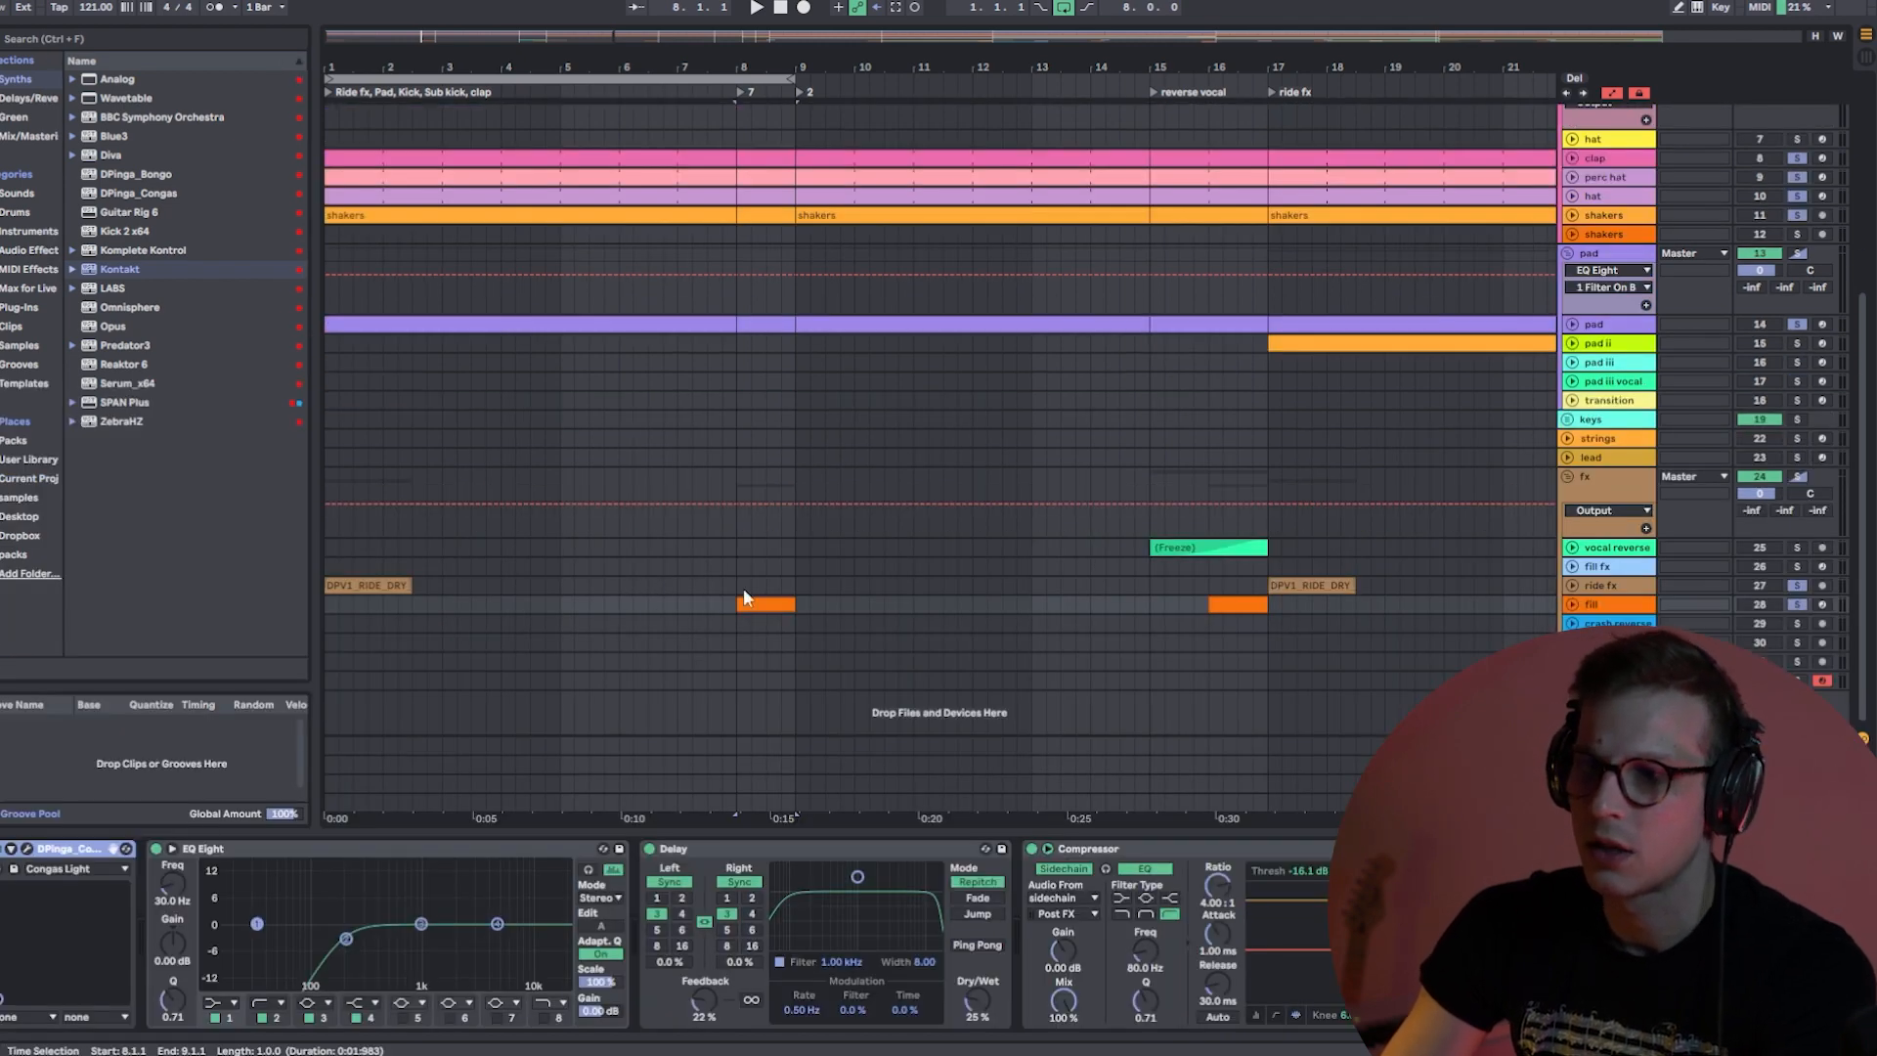
key("shift+Tab")
key("space")
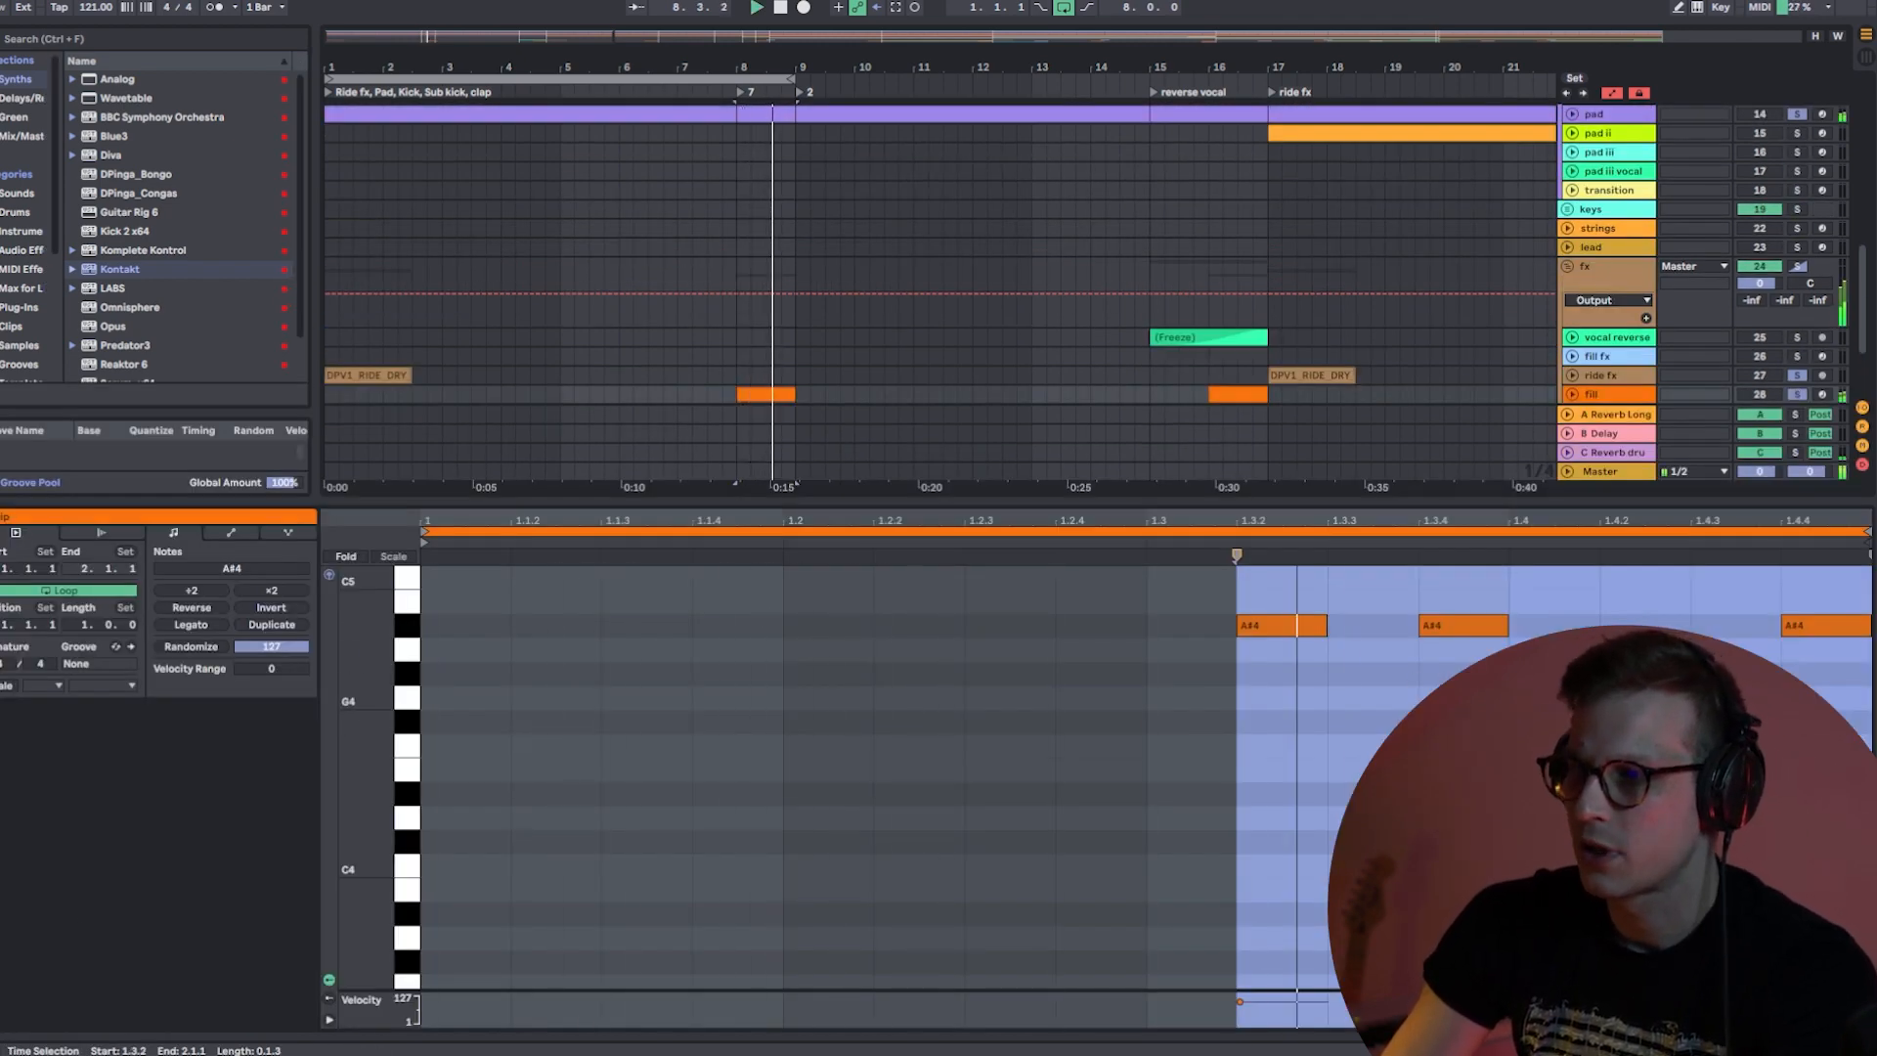
key("shift+Tab")
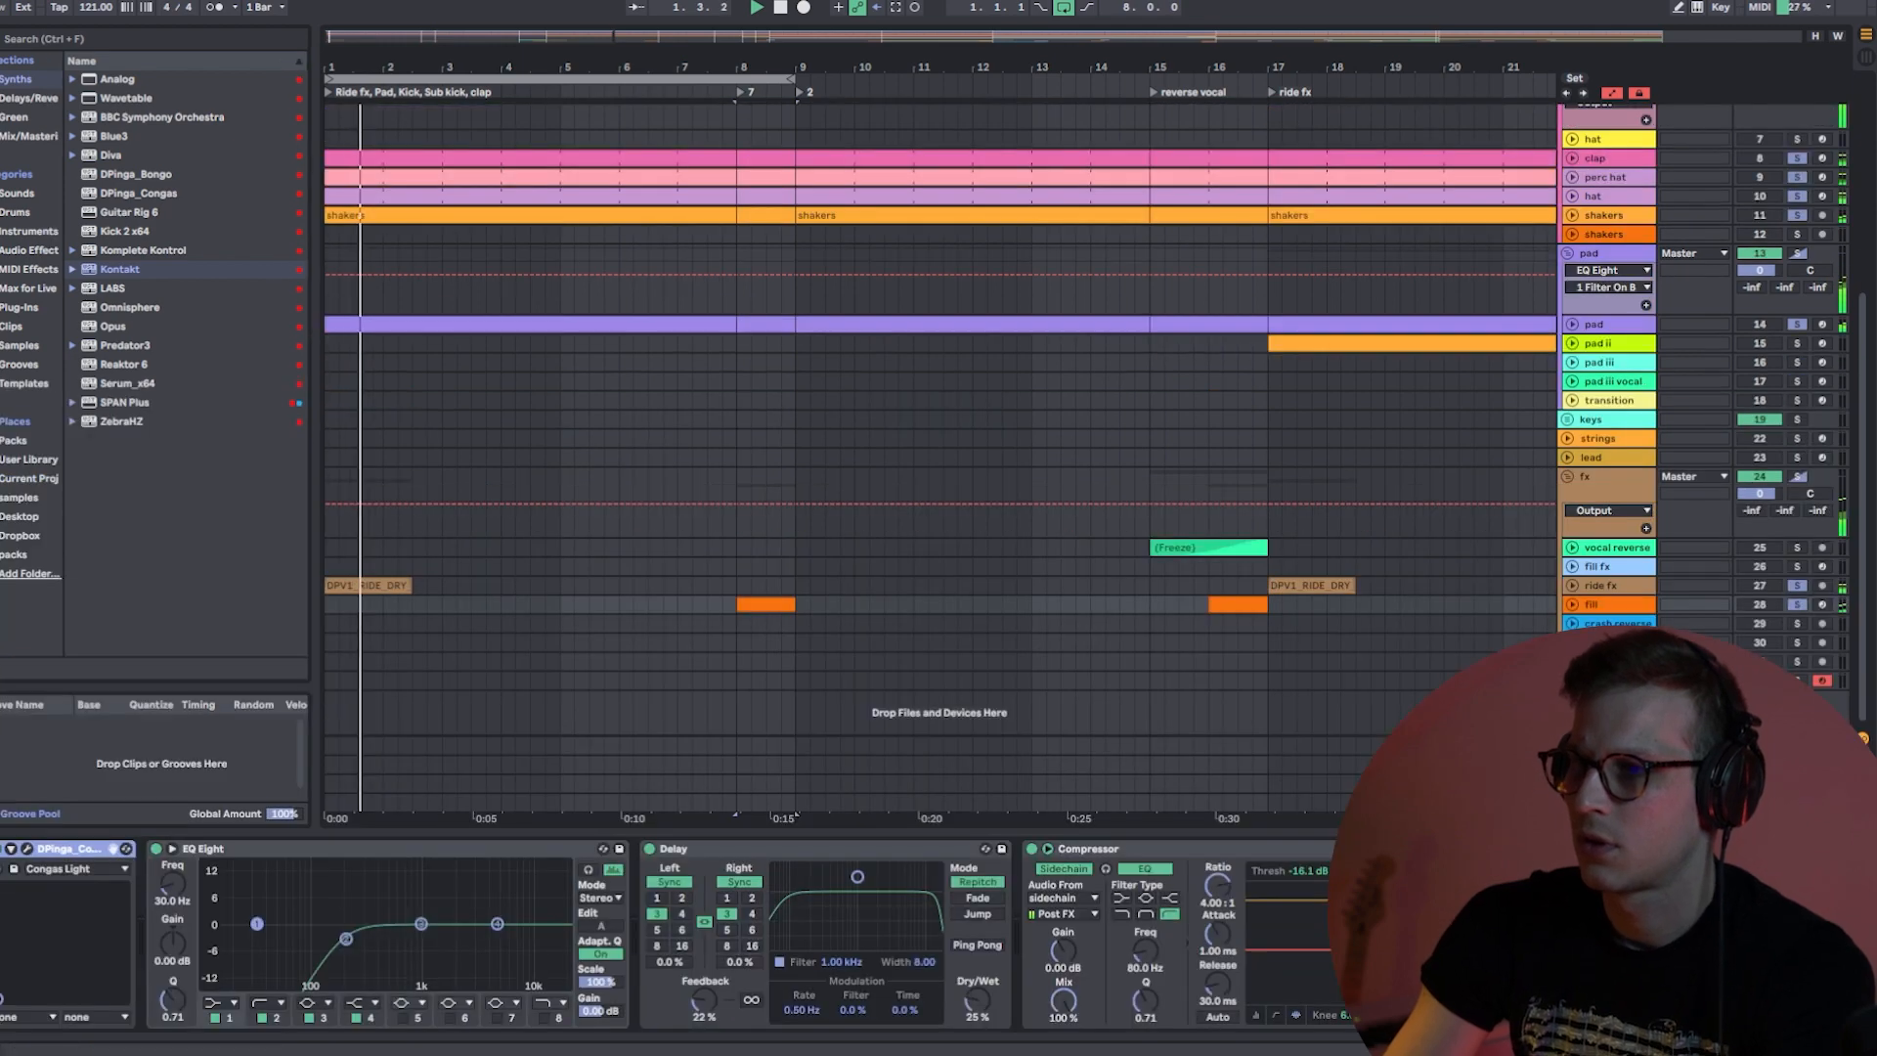
double_click(766, 604)
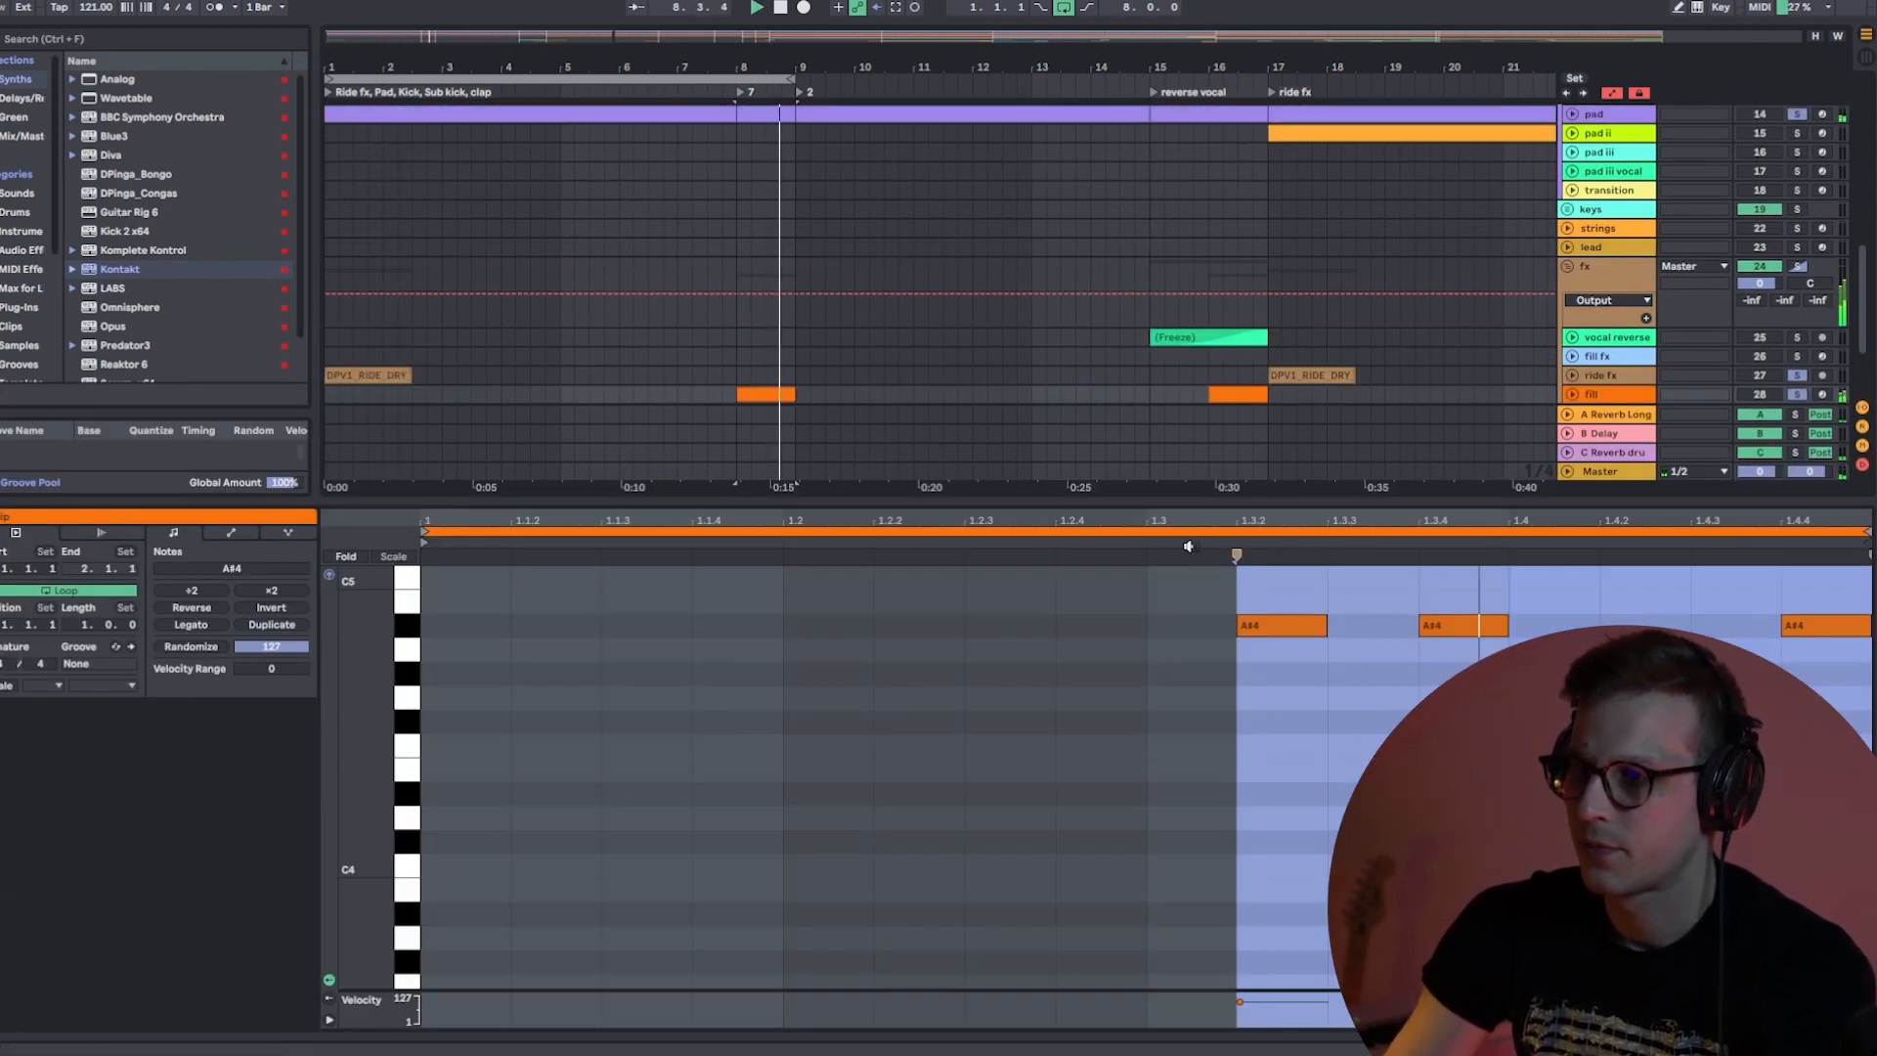
key("shift+Tab")
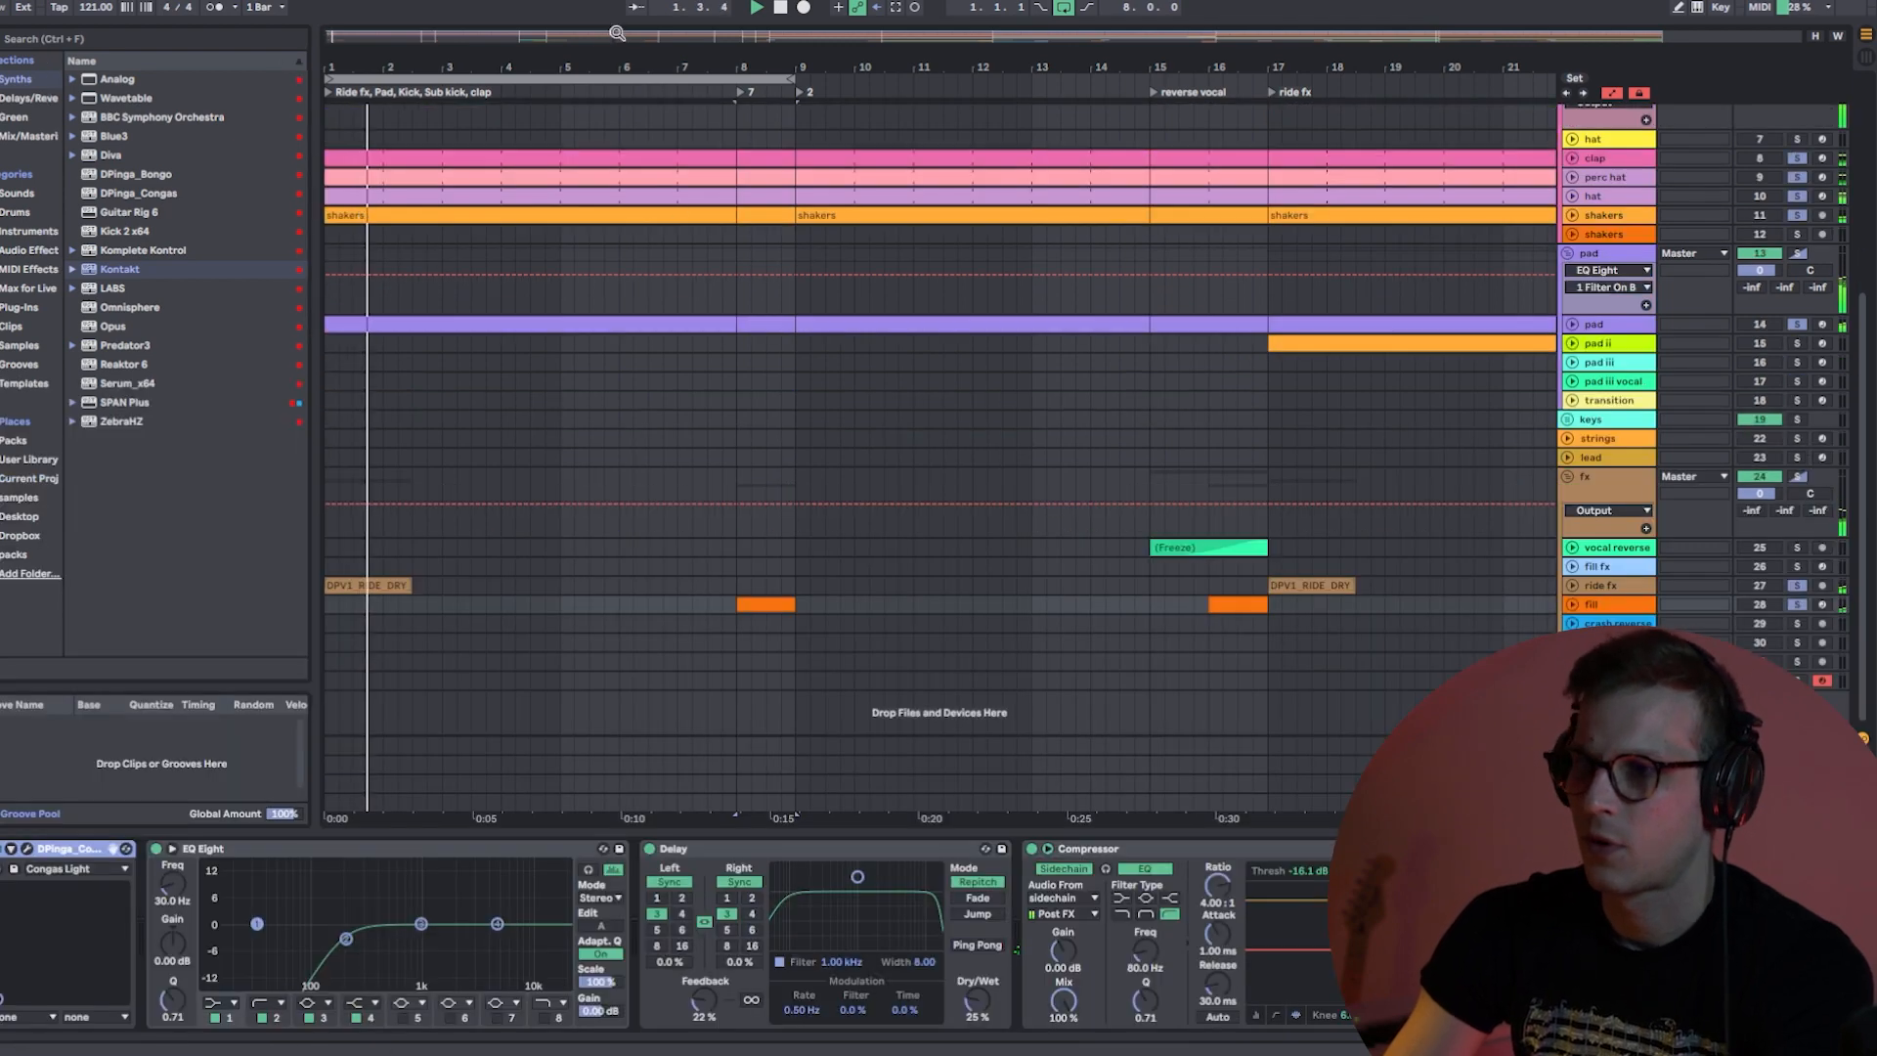
- Move the arrangement loop to the eight-bar section from bar 9 to bar 17
left_click_drag(682, 80, 1156, 68)
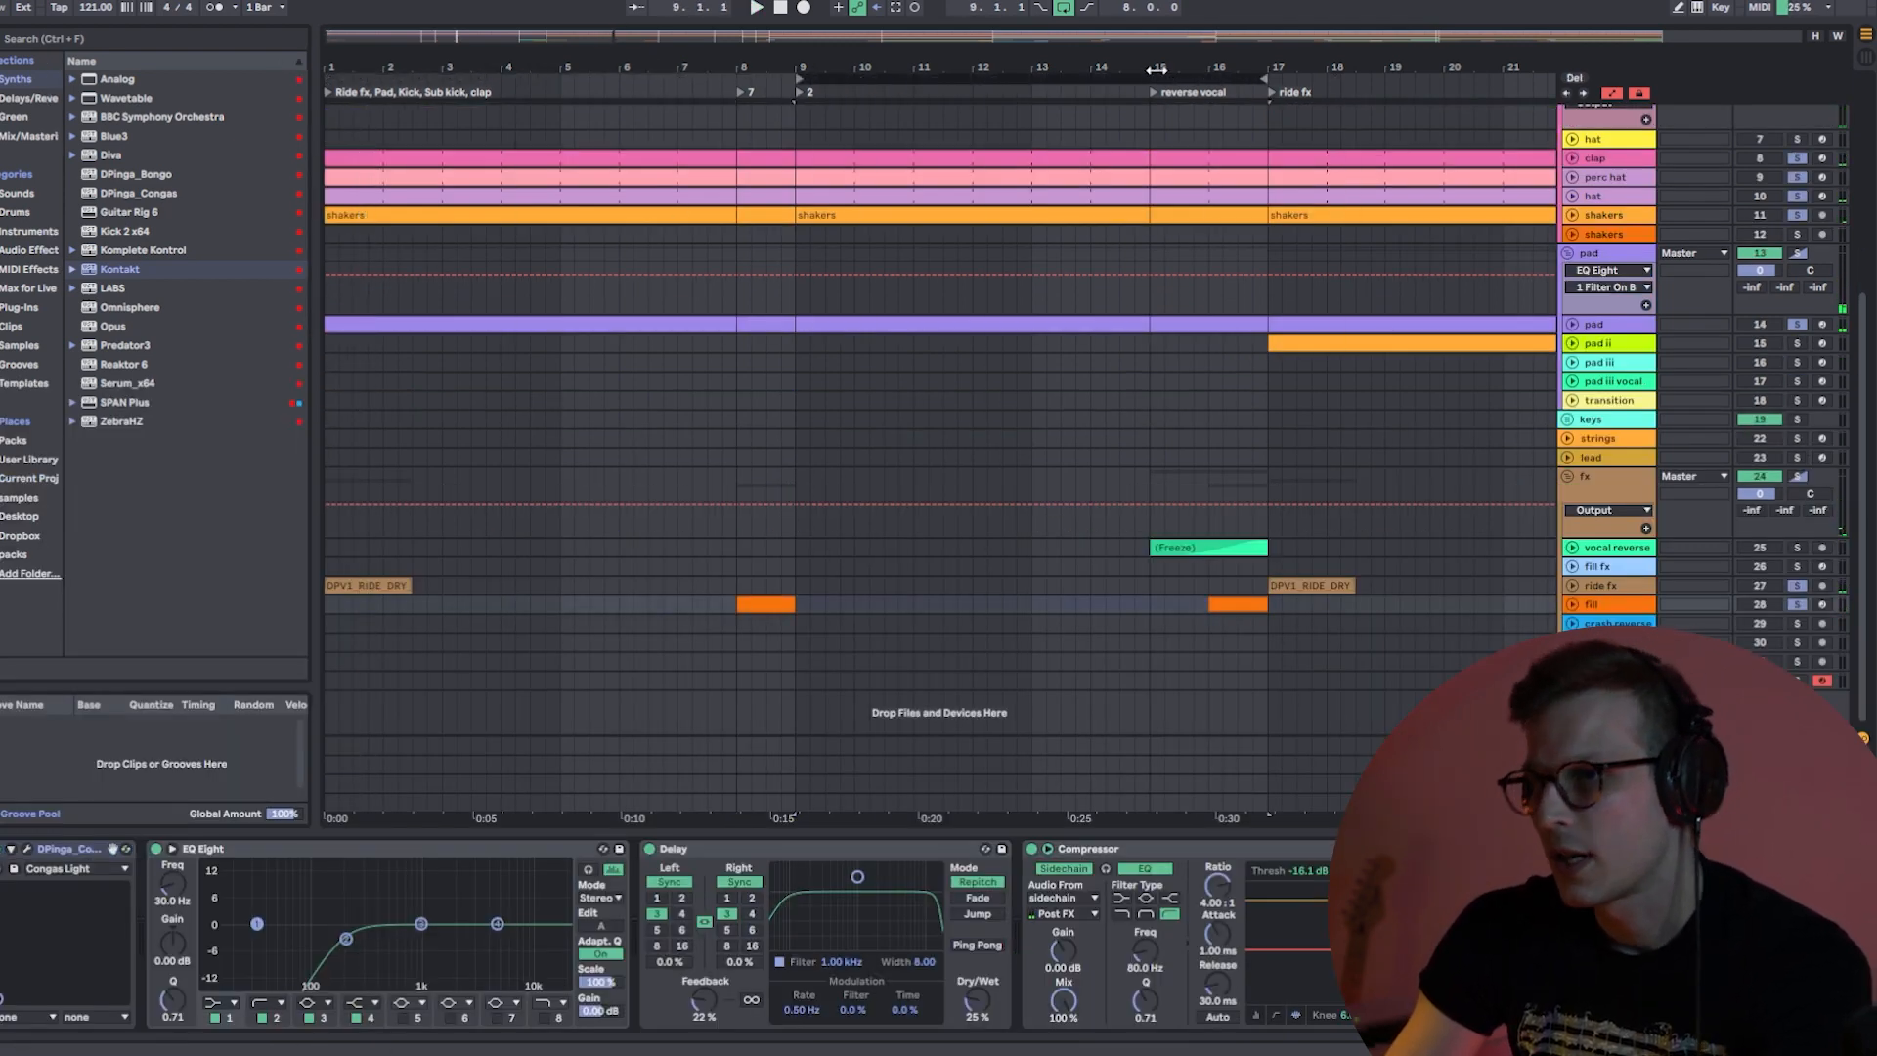
scroll(1569, 225, "up", 5)
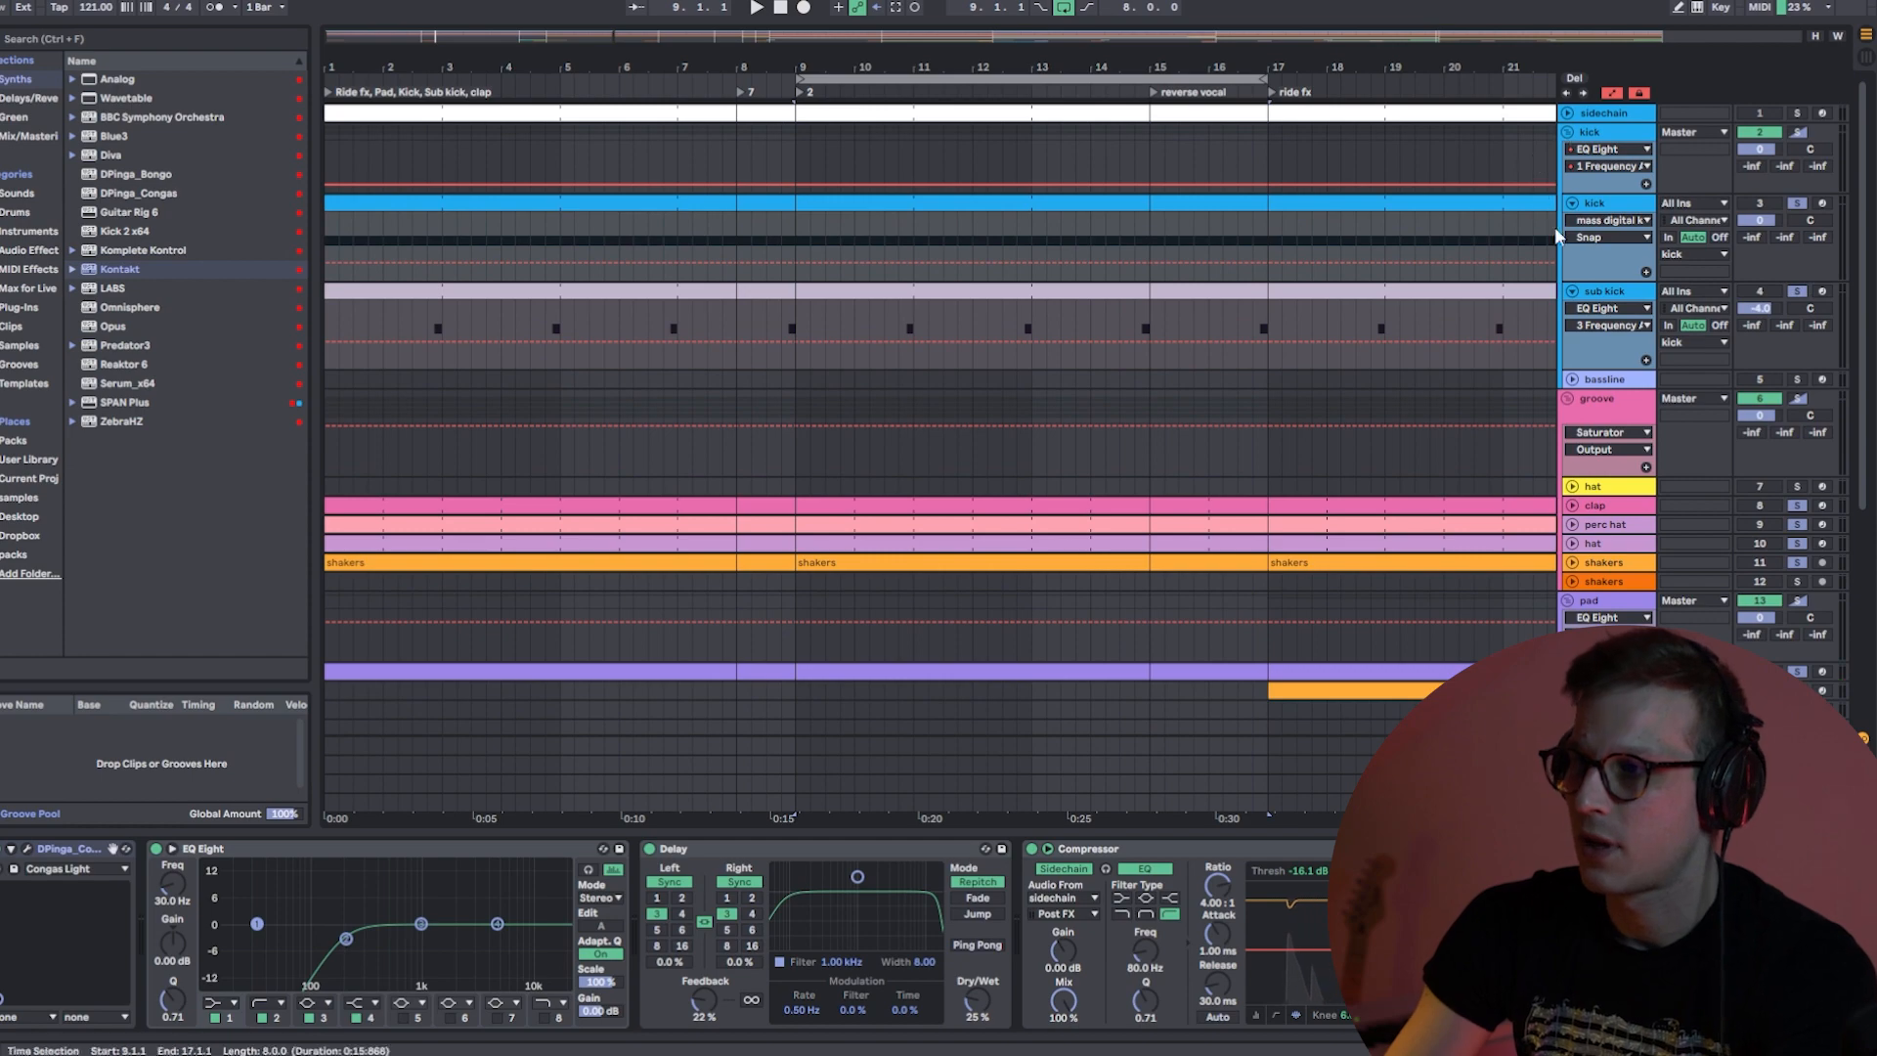
- Collapse the kick and sub kick tracks in the kick group
left_click(1574, 209)
left_click(1572, 204)
left_click(1573, 223)
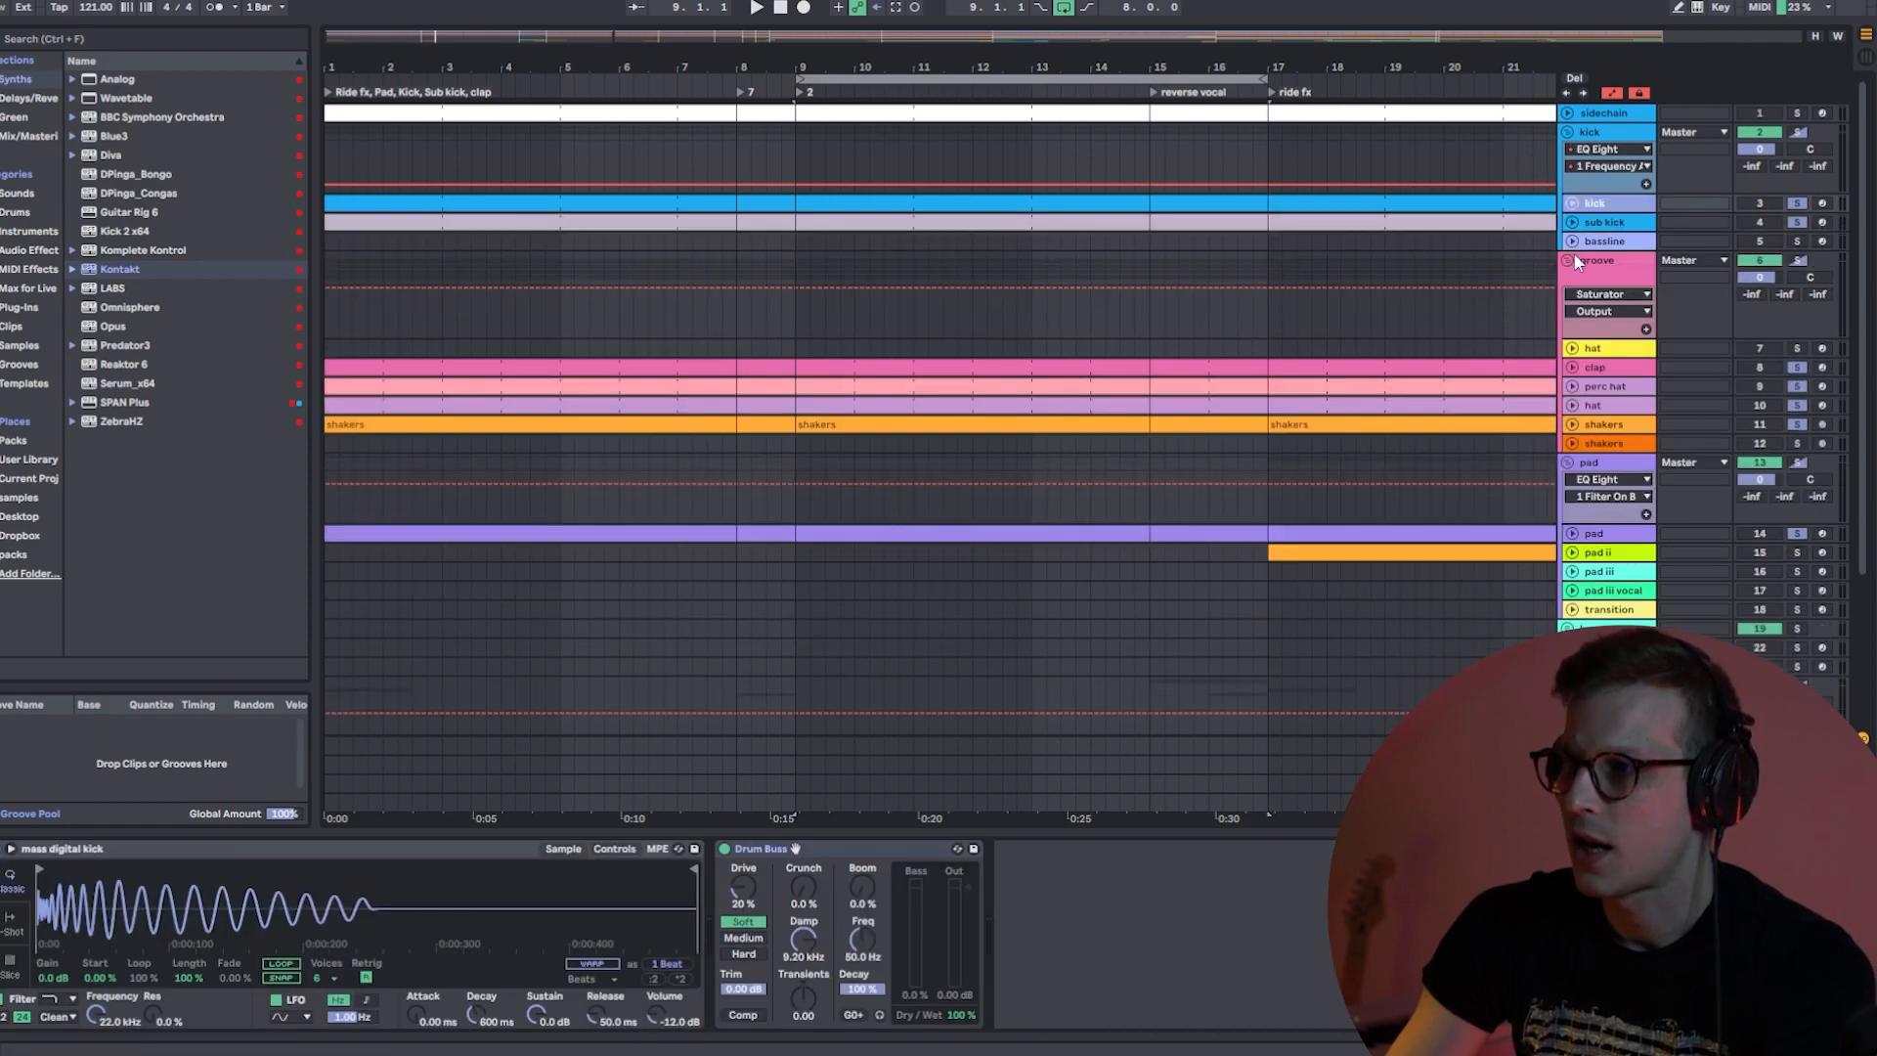
- Extend the end of the arrangement loop to bar 25, making it 16 bars long from bar 9
left_click_drag(1134, 66, 953, 49)
scroll(980, 256, "down", 5)
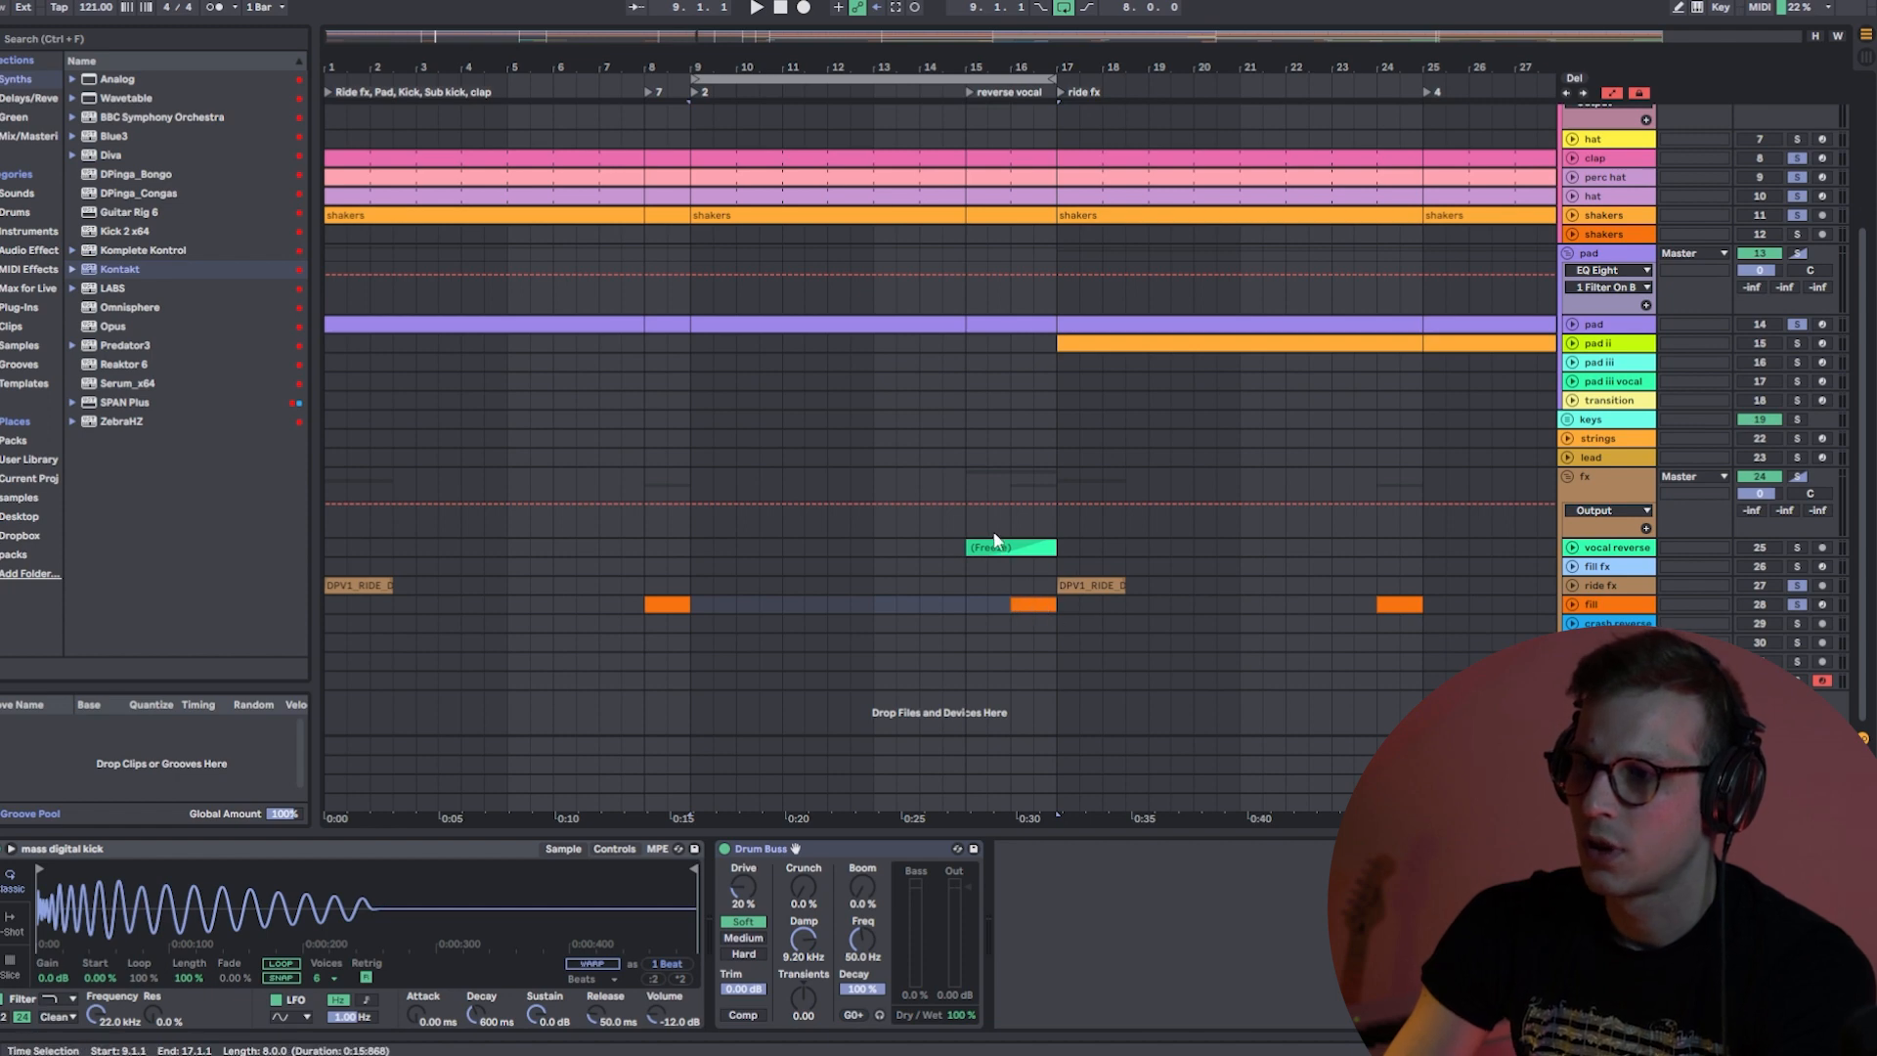
left_click_drag(1052, 78, 1413, 61)
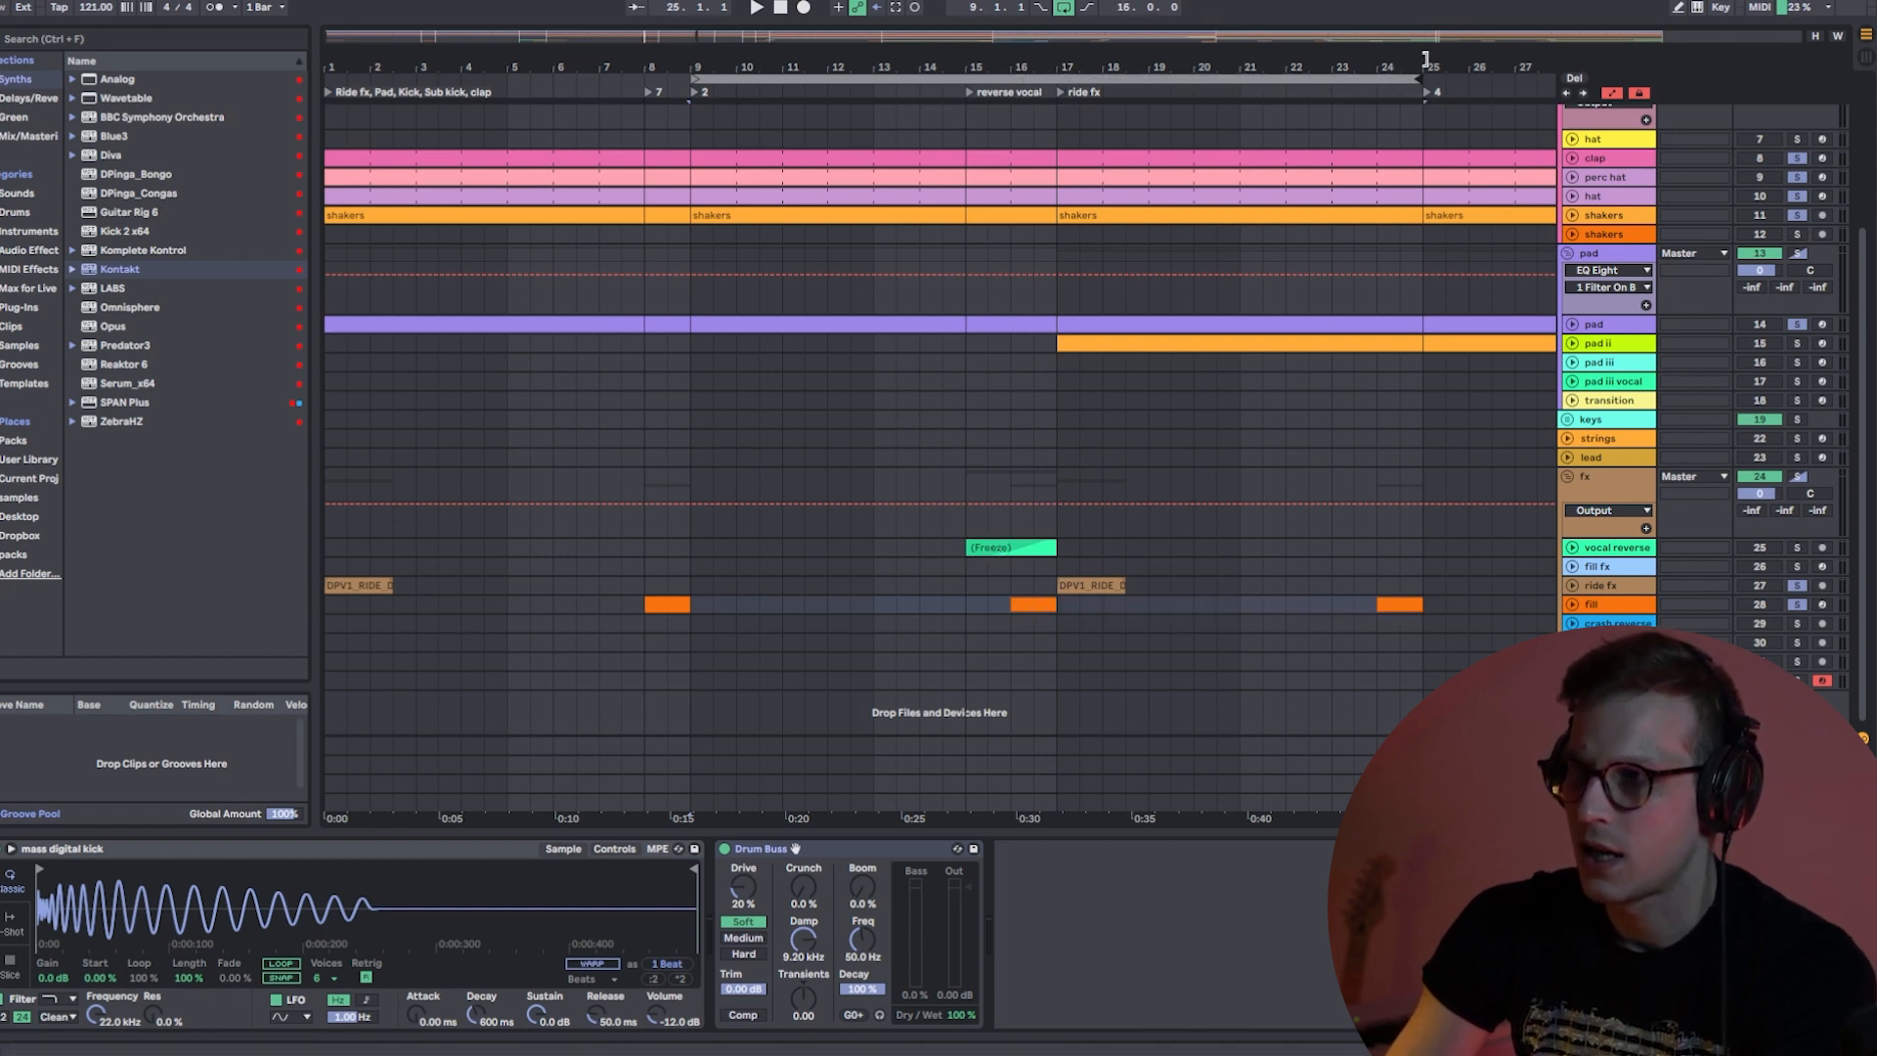
- Inspect the frozen vocal reverse clip at bar 15 and play it in the full mix with all solos cleared
double_click(1046, 548)
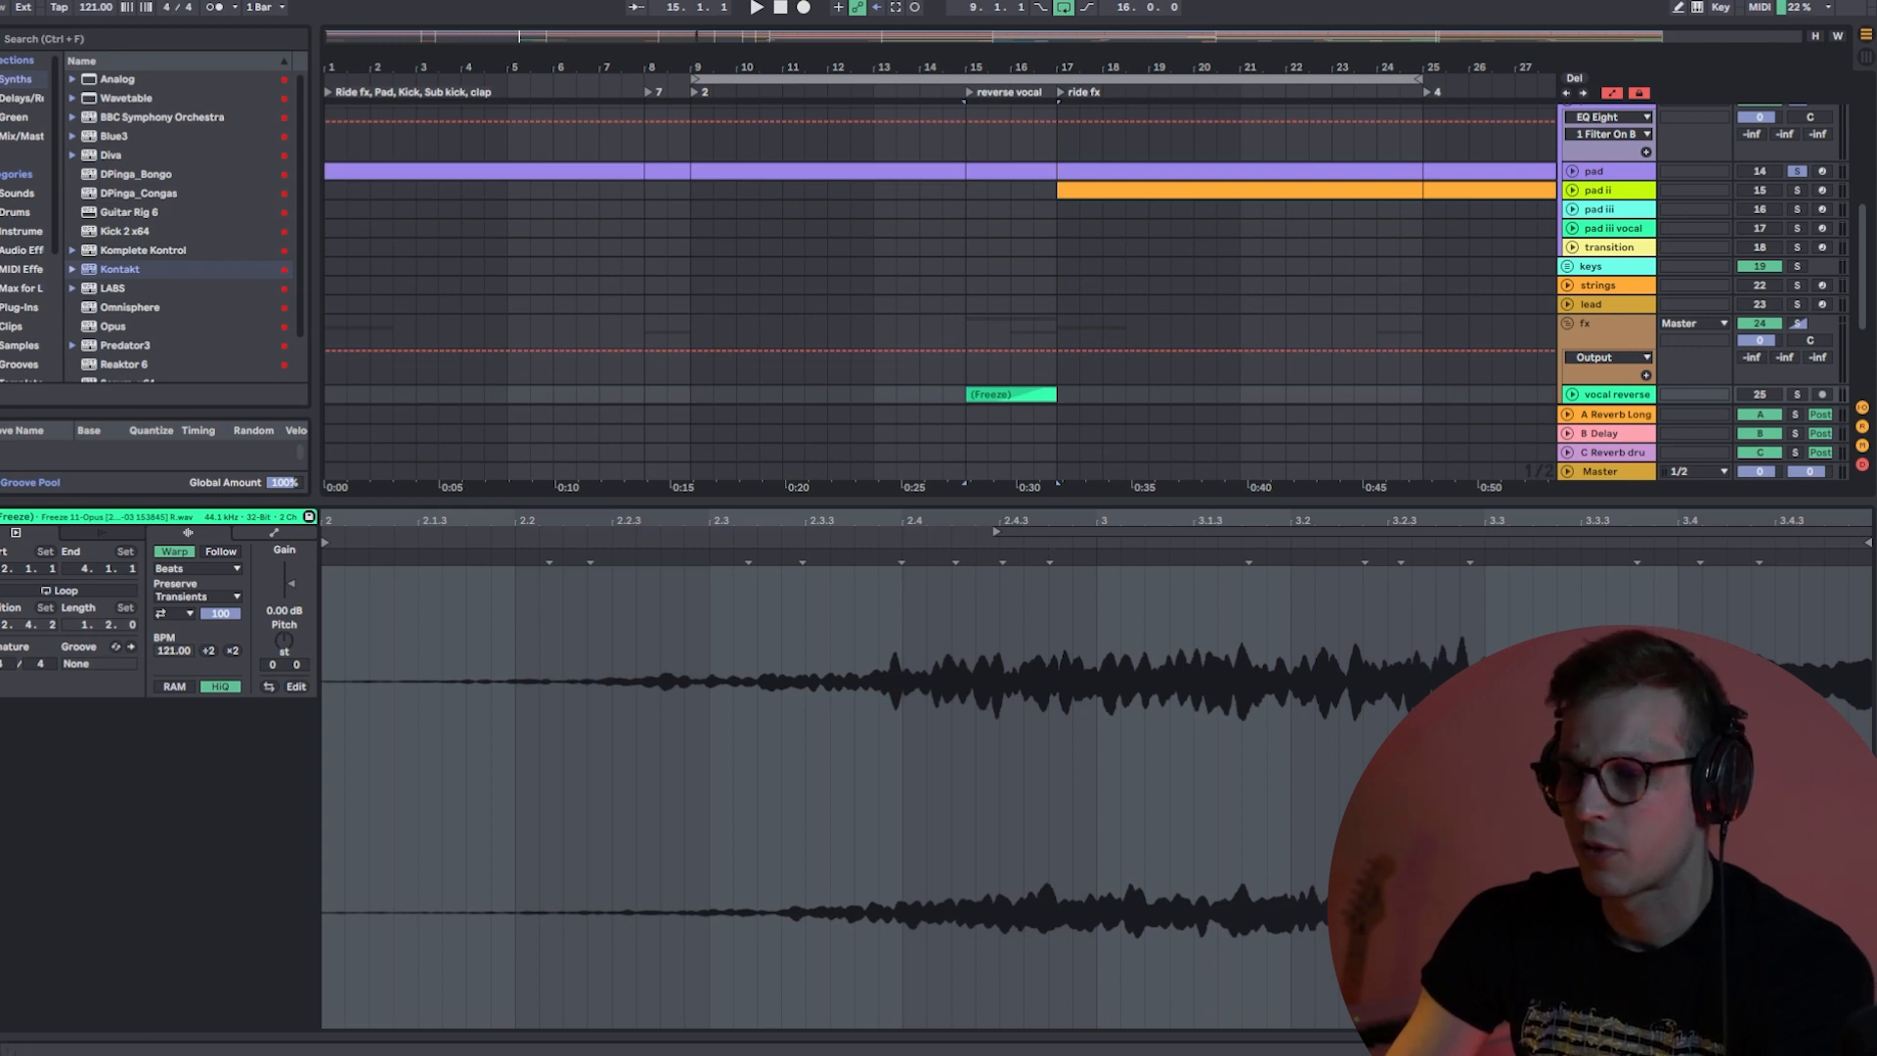
key("shift+Tab")
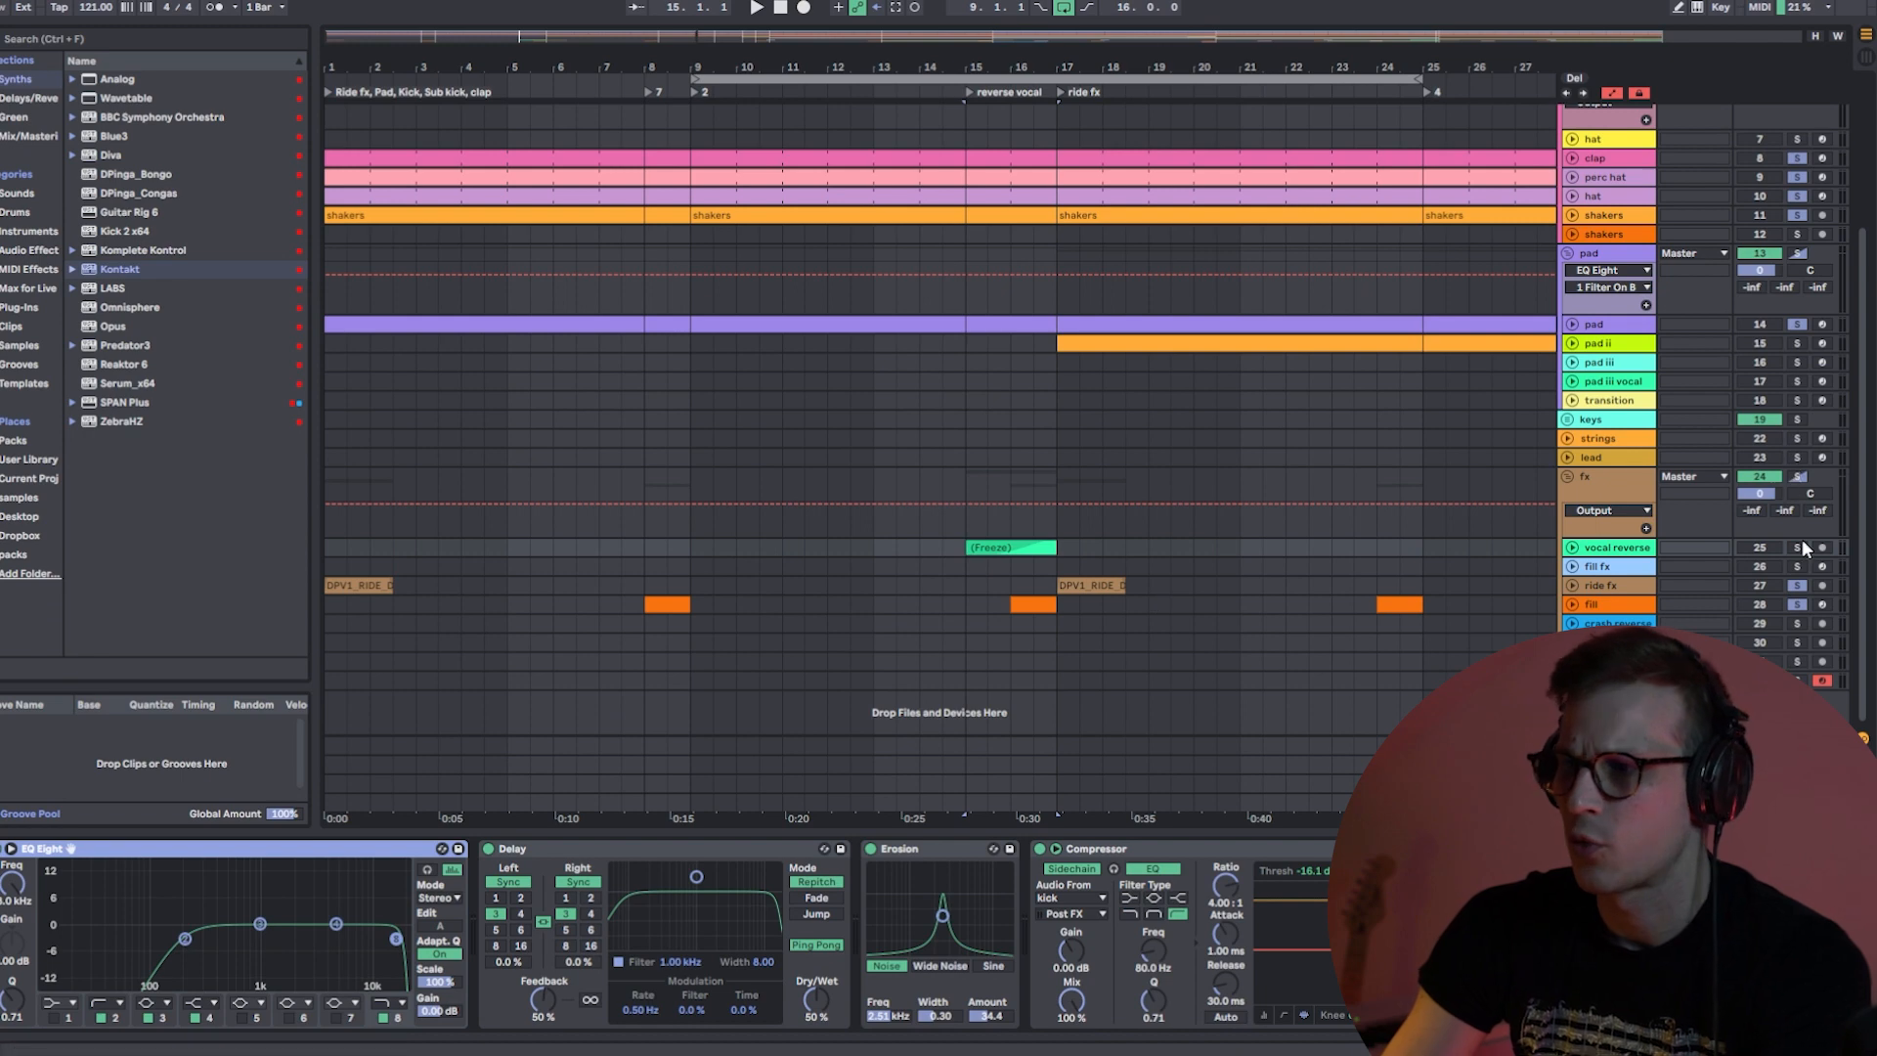
left_click(1798, 586)
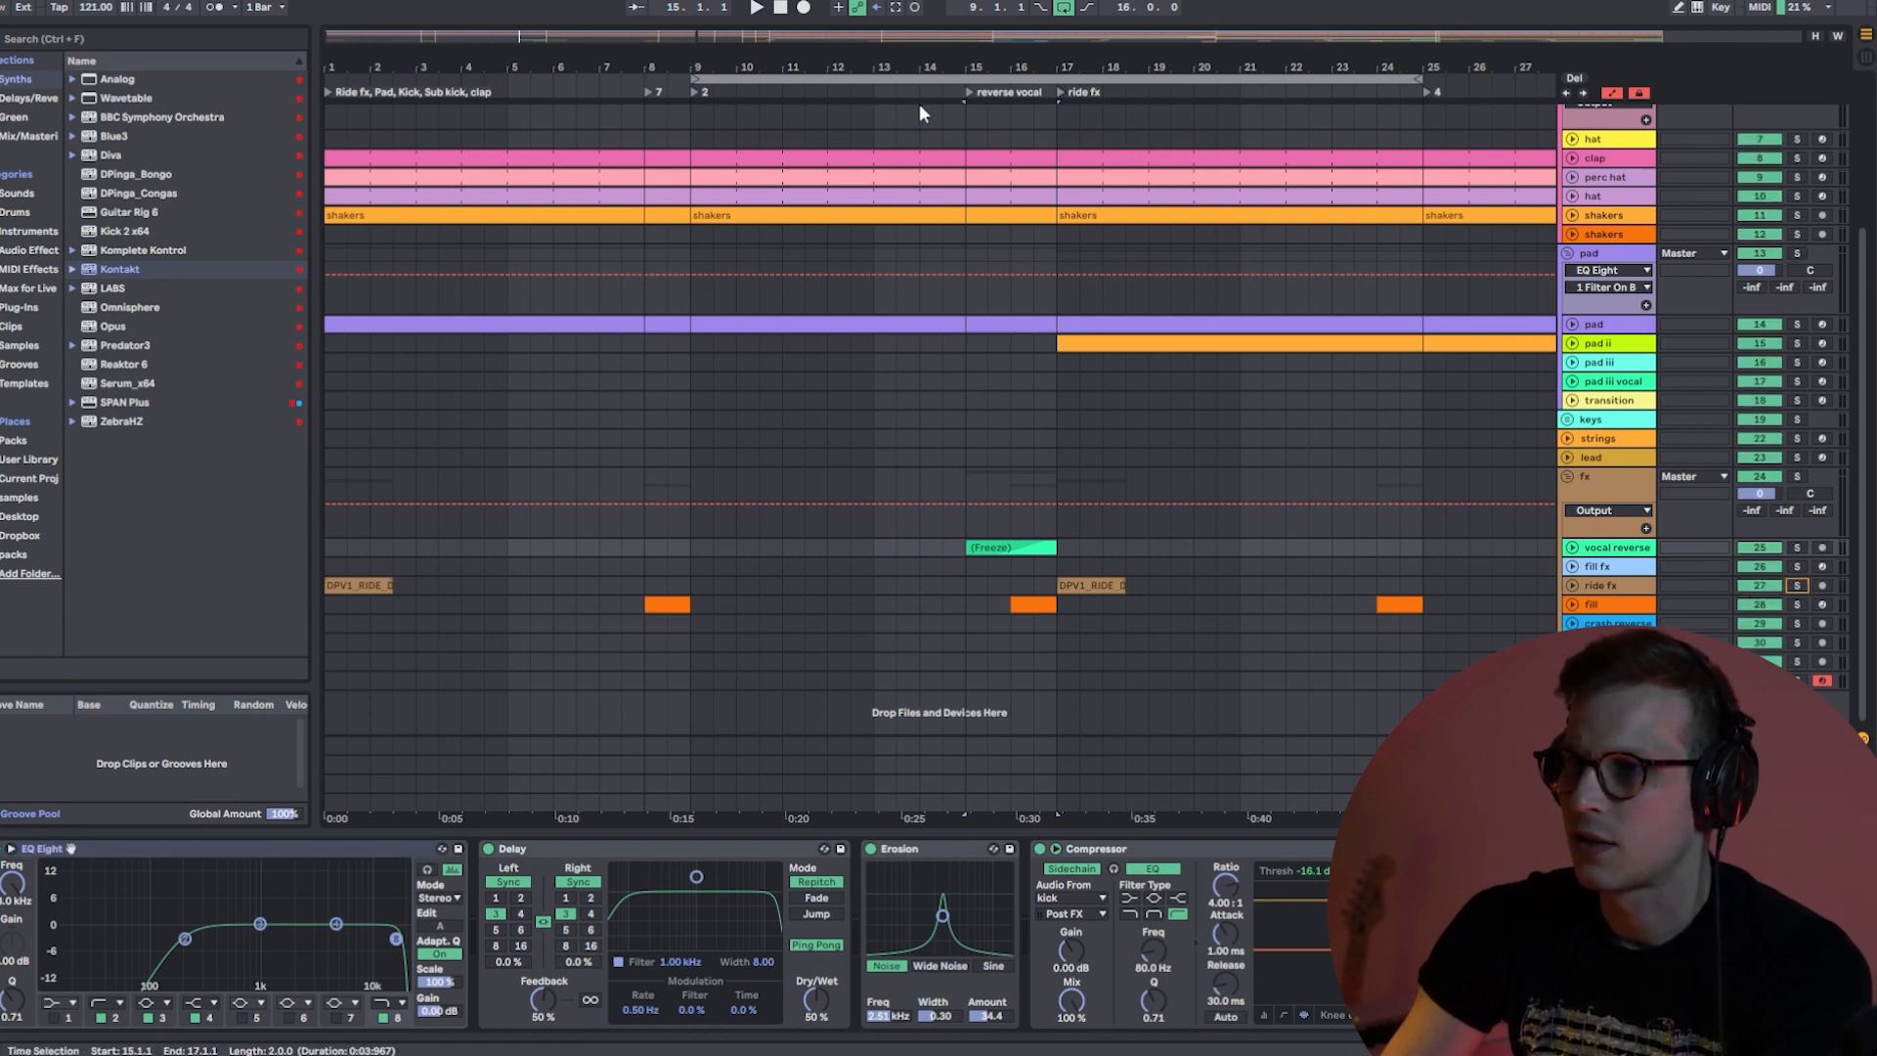
scroll(1068, 285, "up", 2)
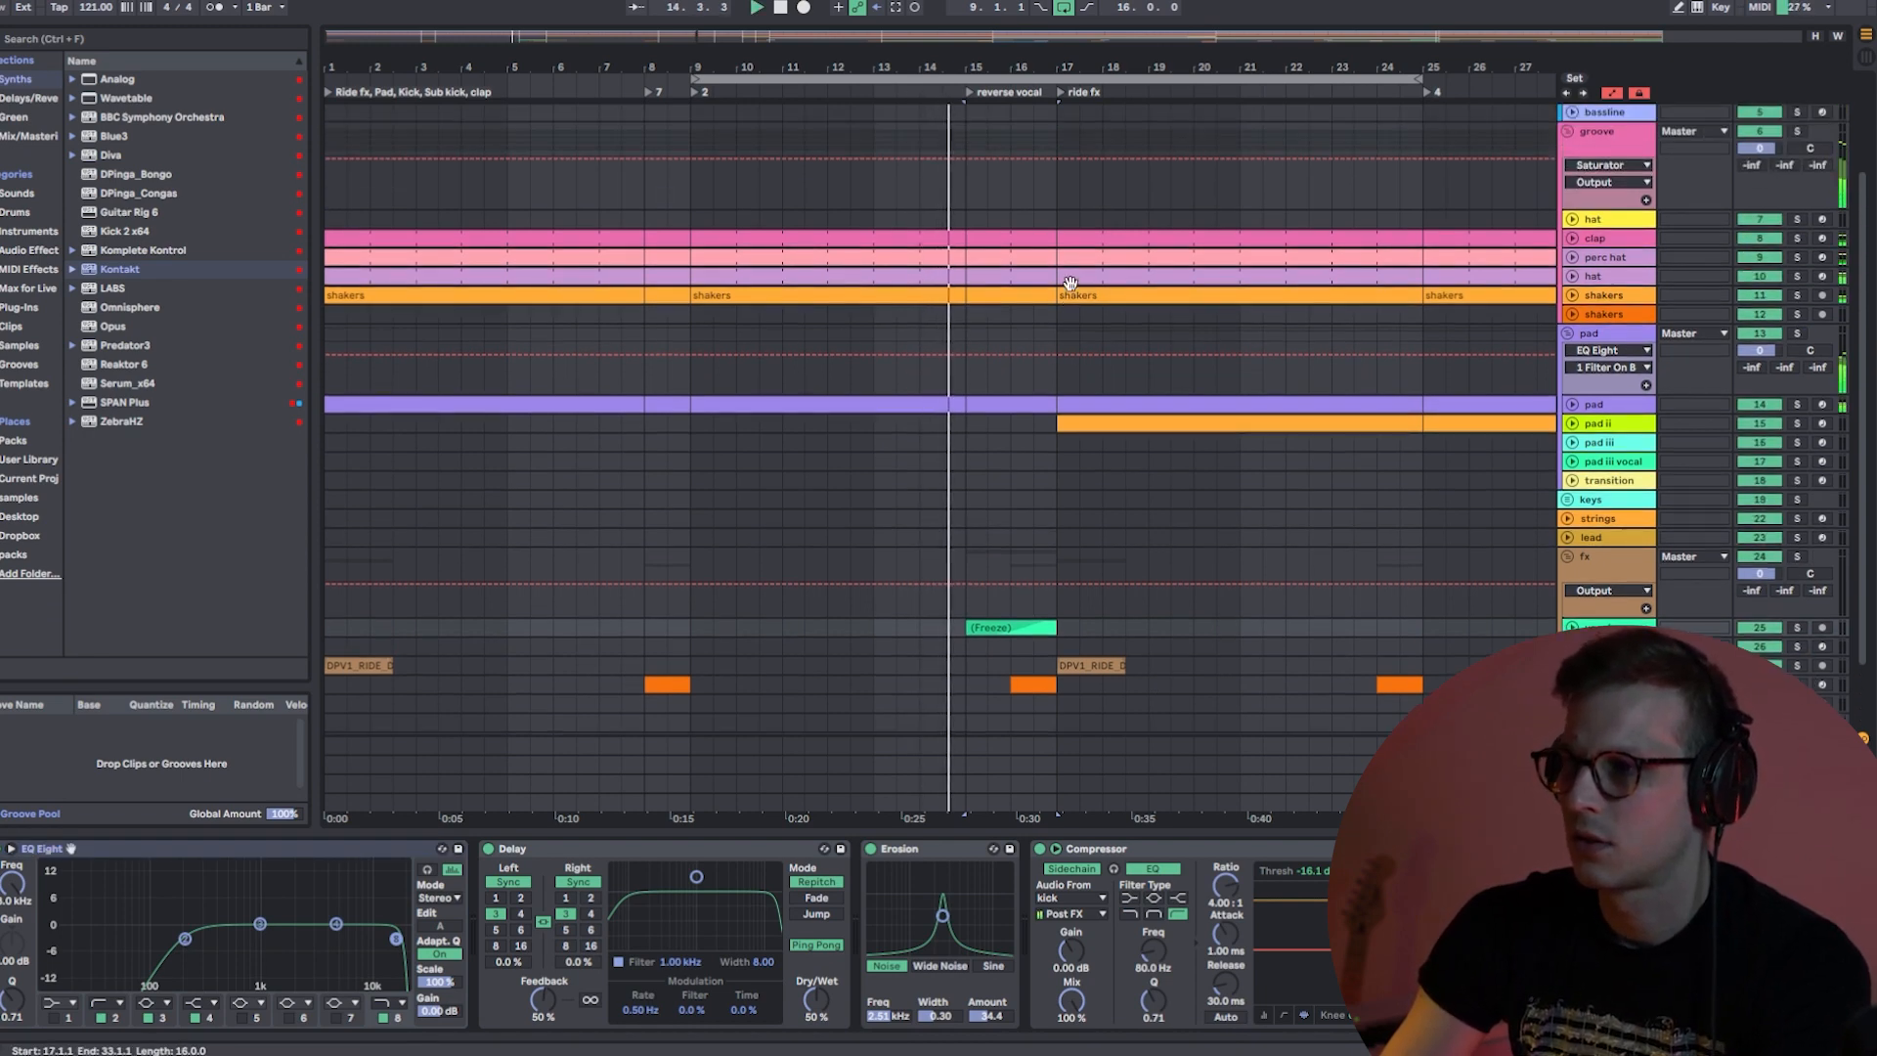
left_click_drag(1095, 68, 930, 61)
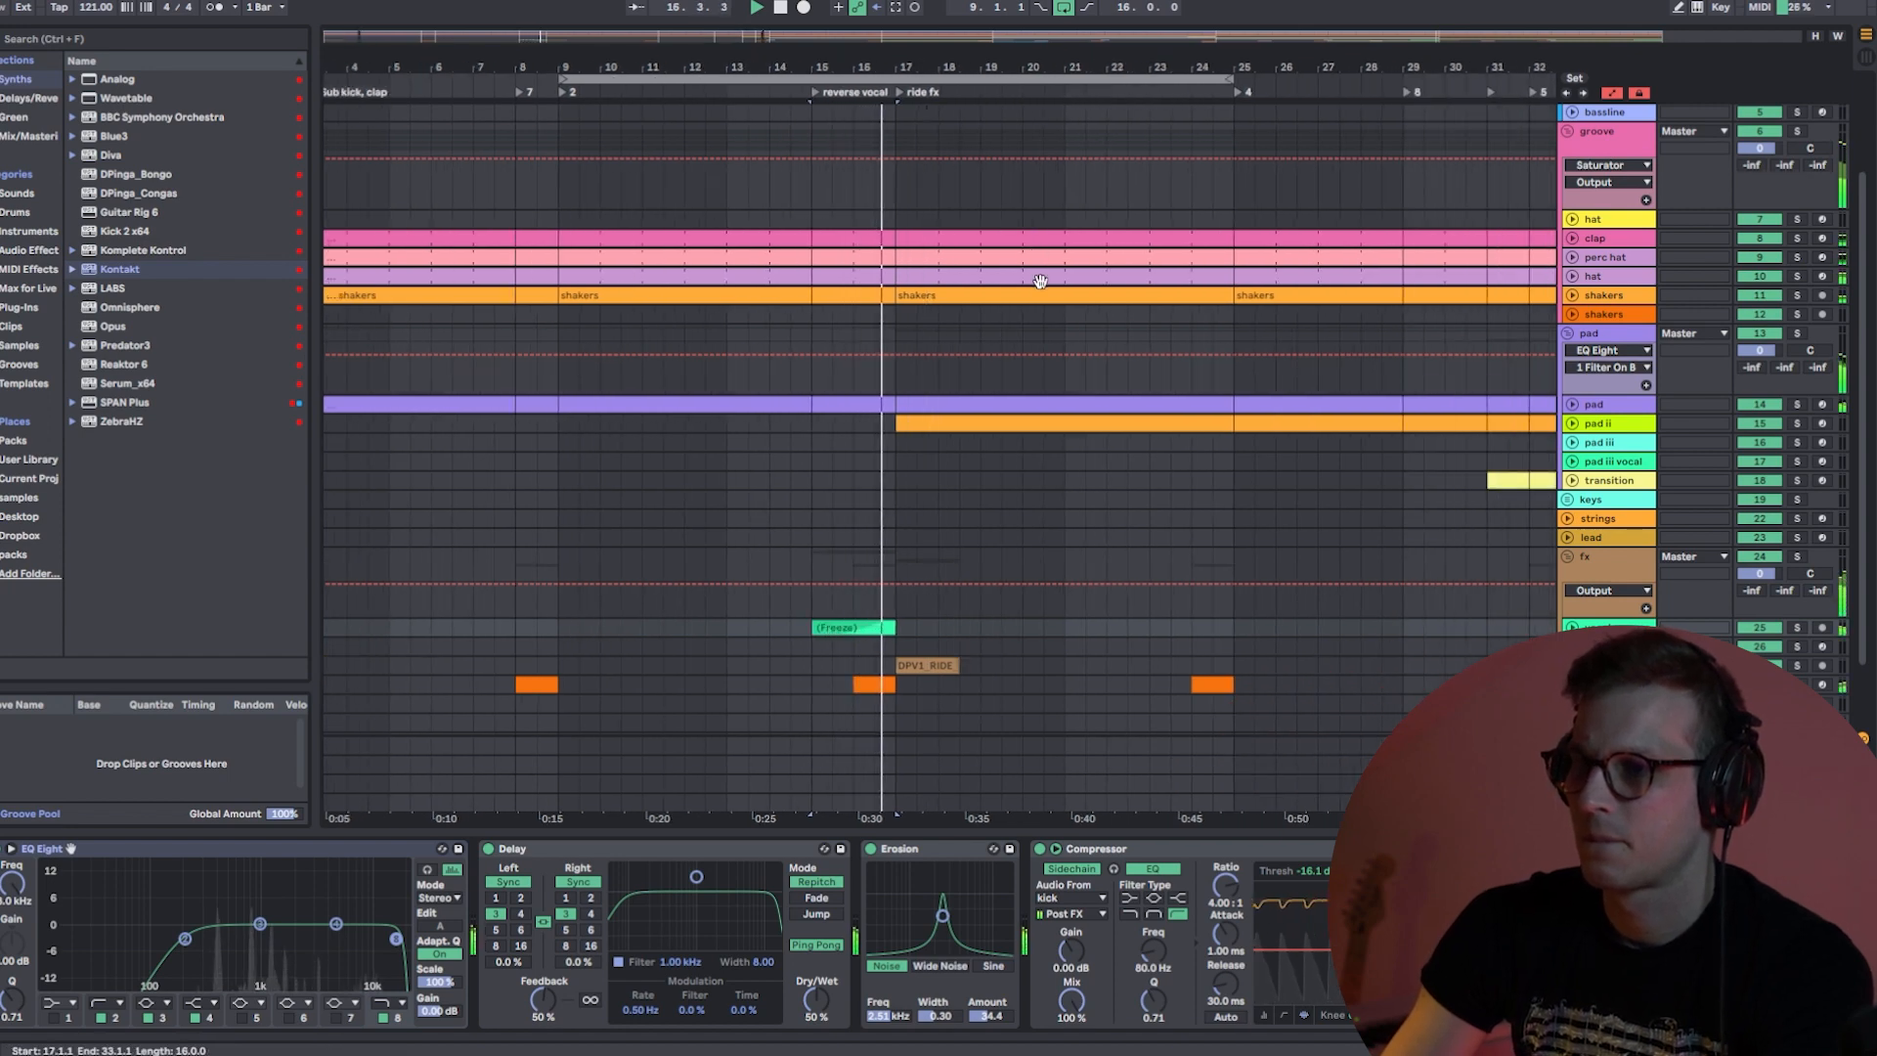
- Expand the pad and pad ii tracks to examine the pad's Auto Filter frequency automation and both device chains
left_click(1573, 405)
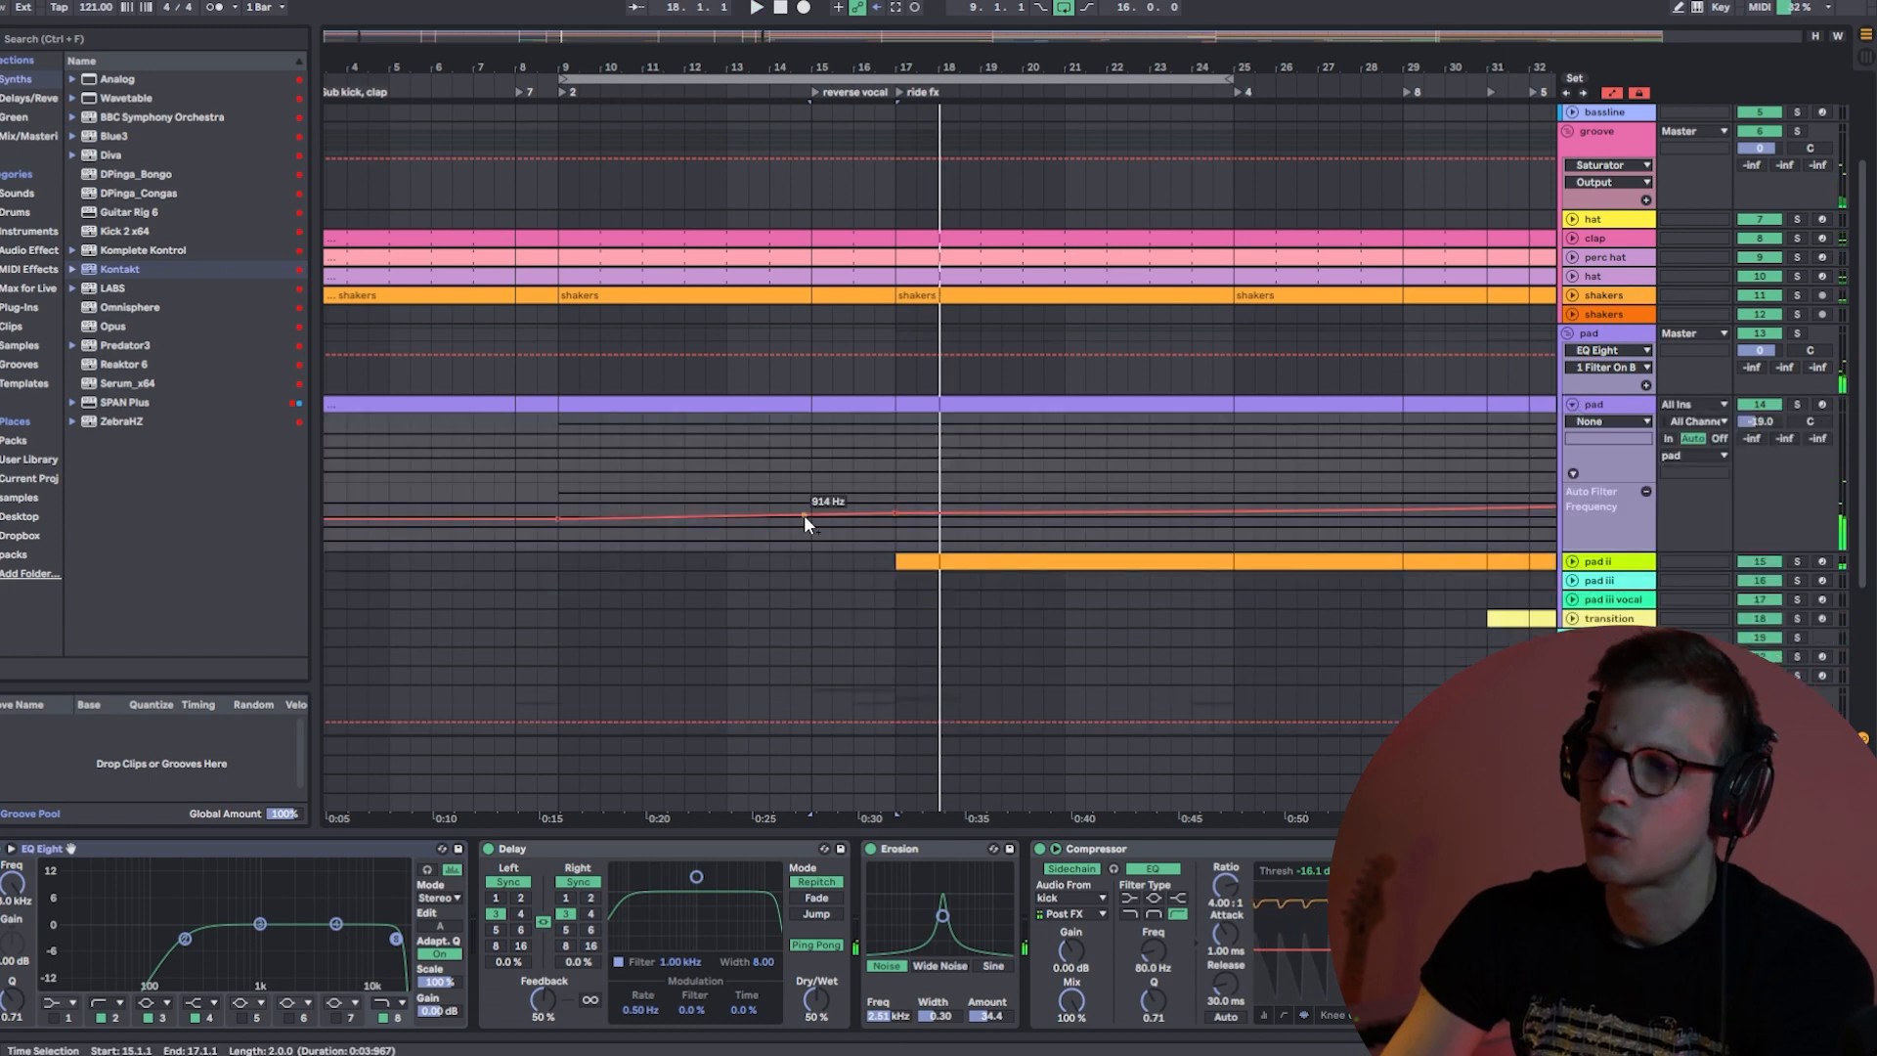
left_click(1593, 405)
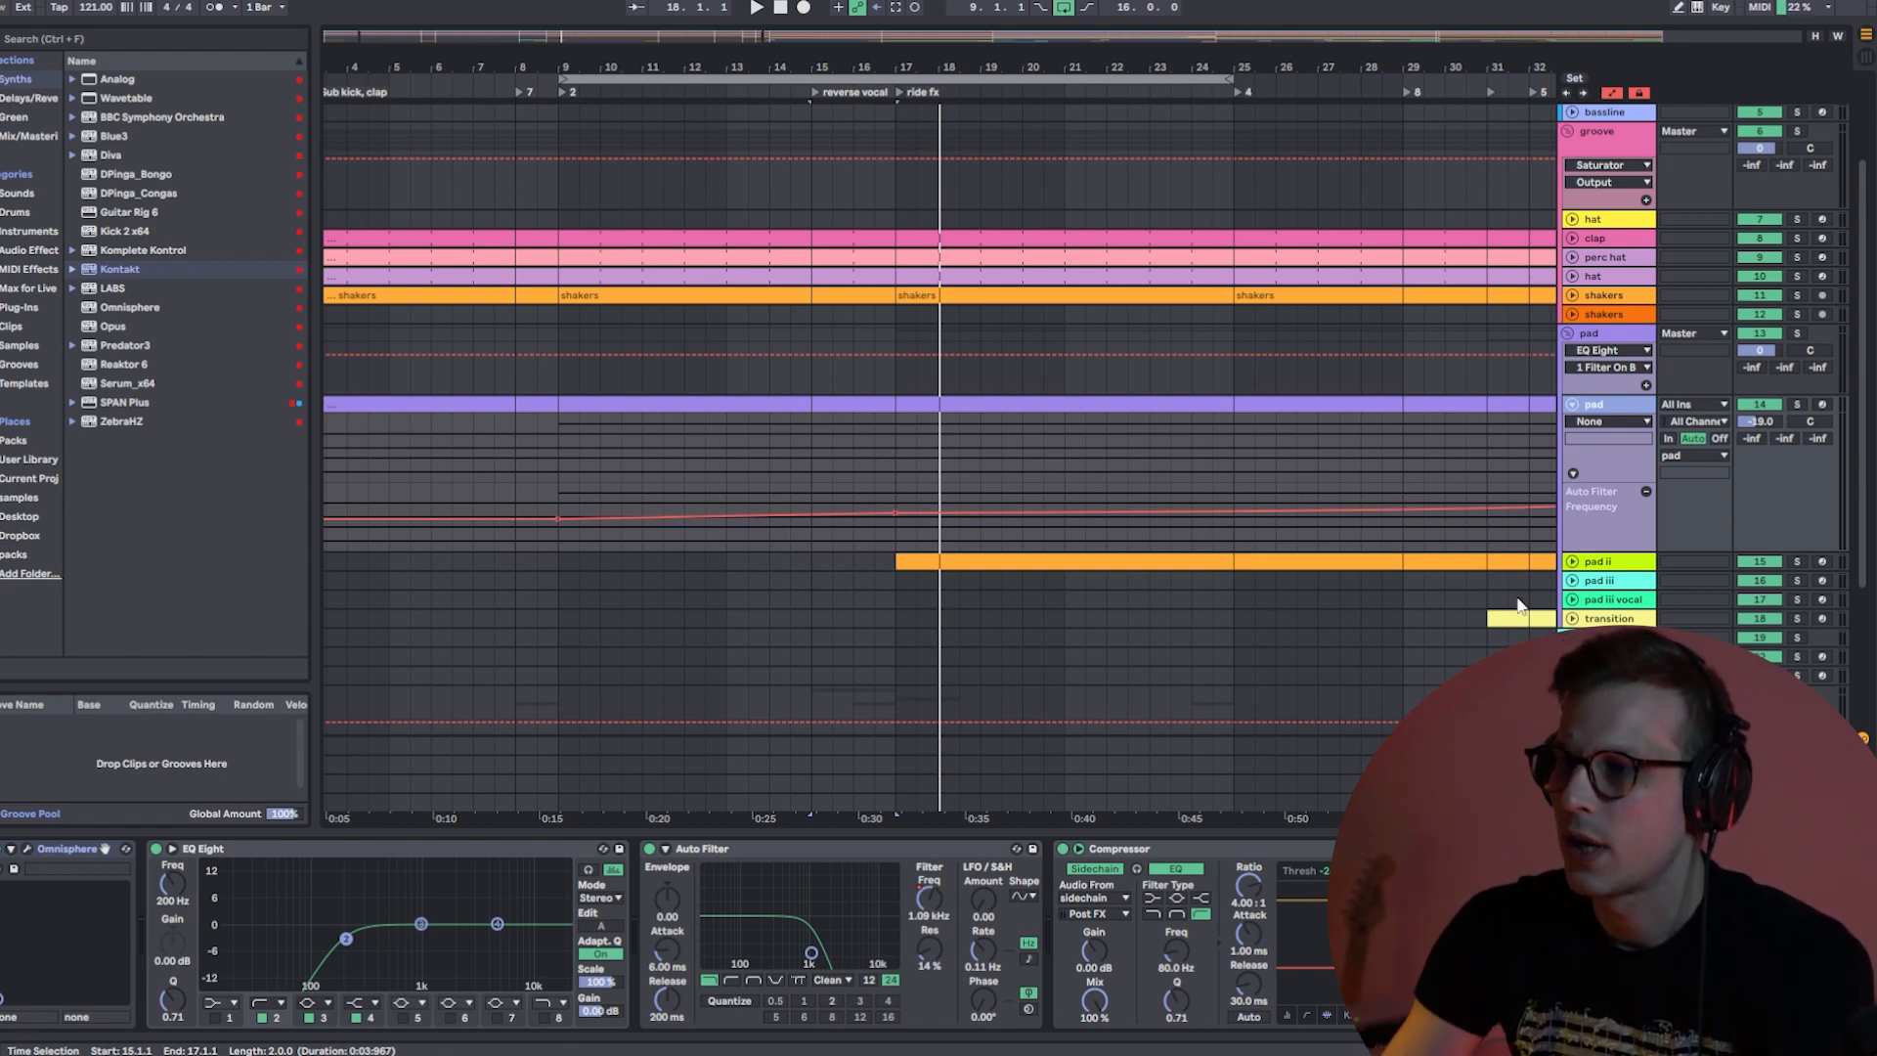
left_click(1572, 561)
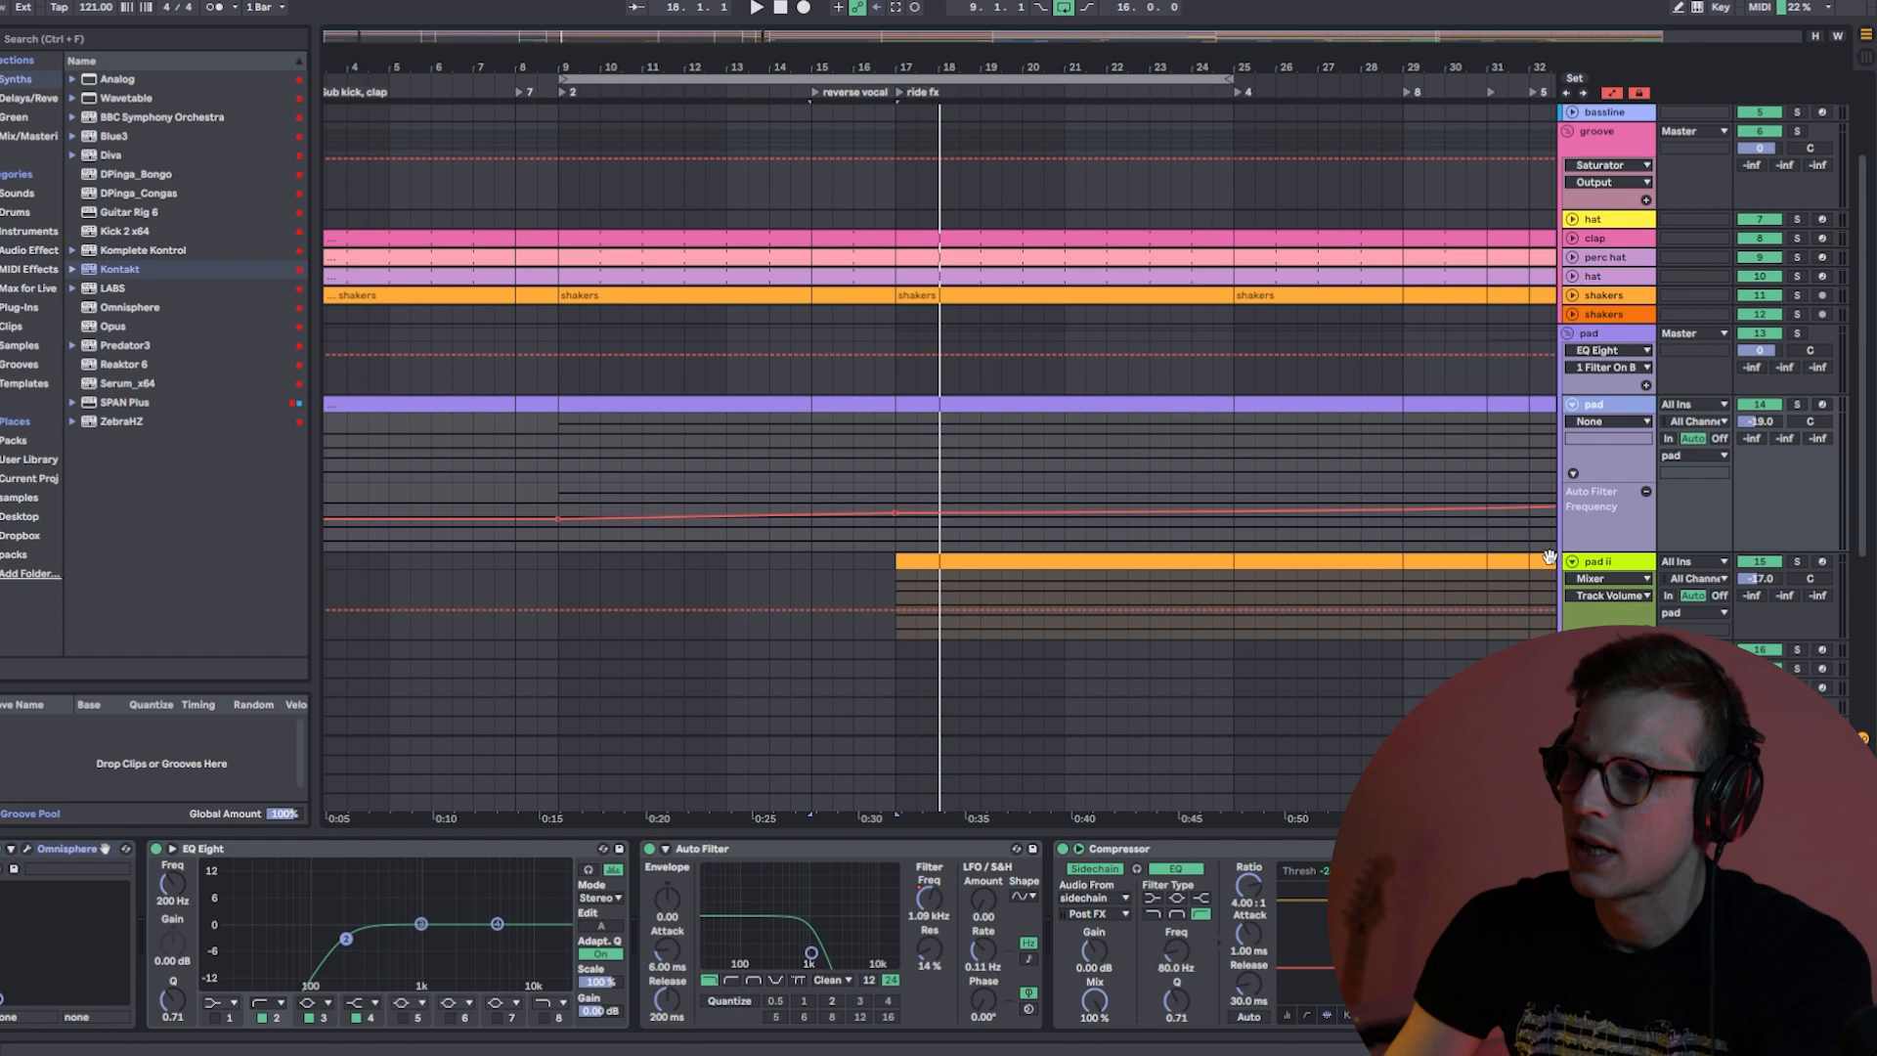
left_click(1038, 561)
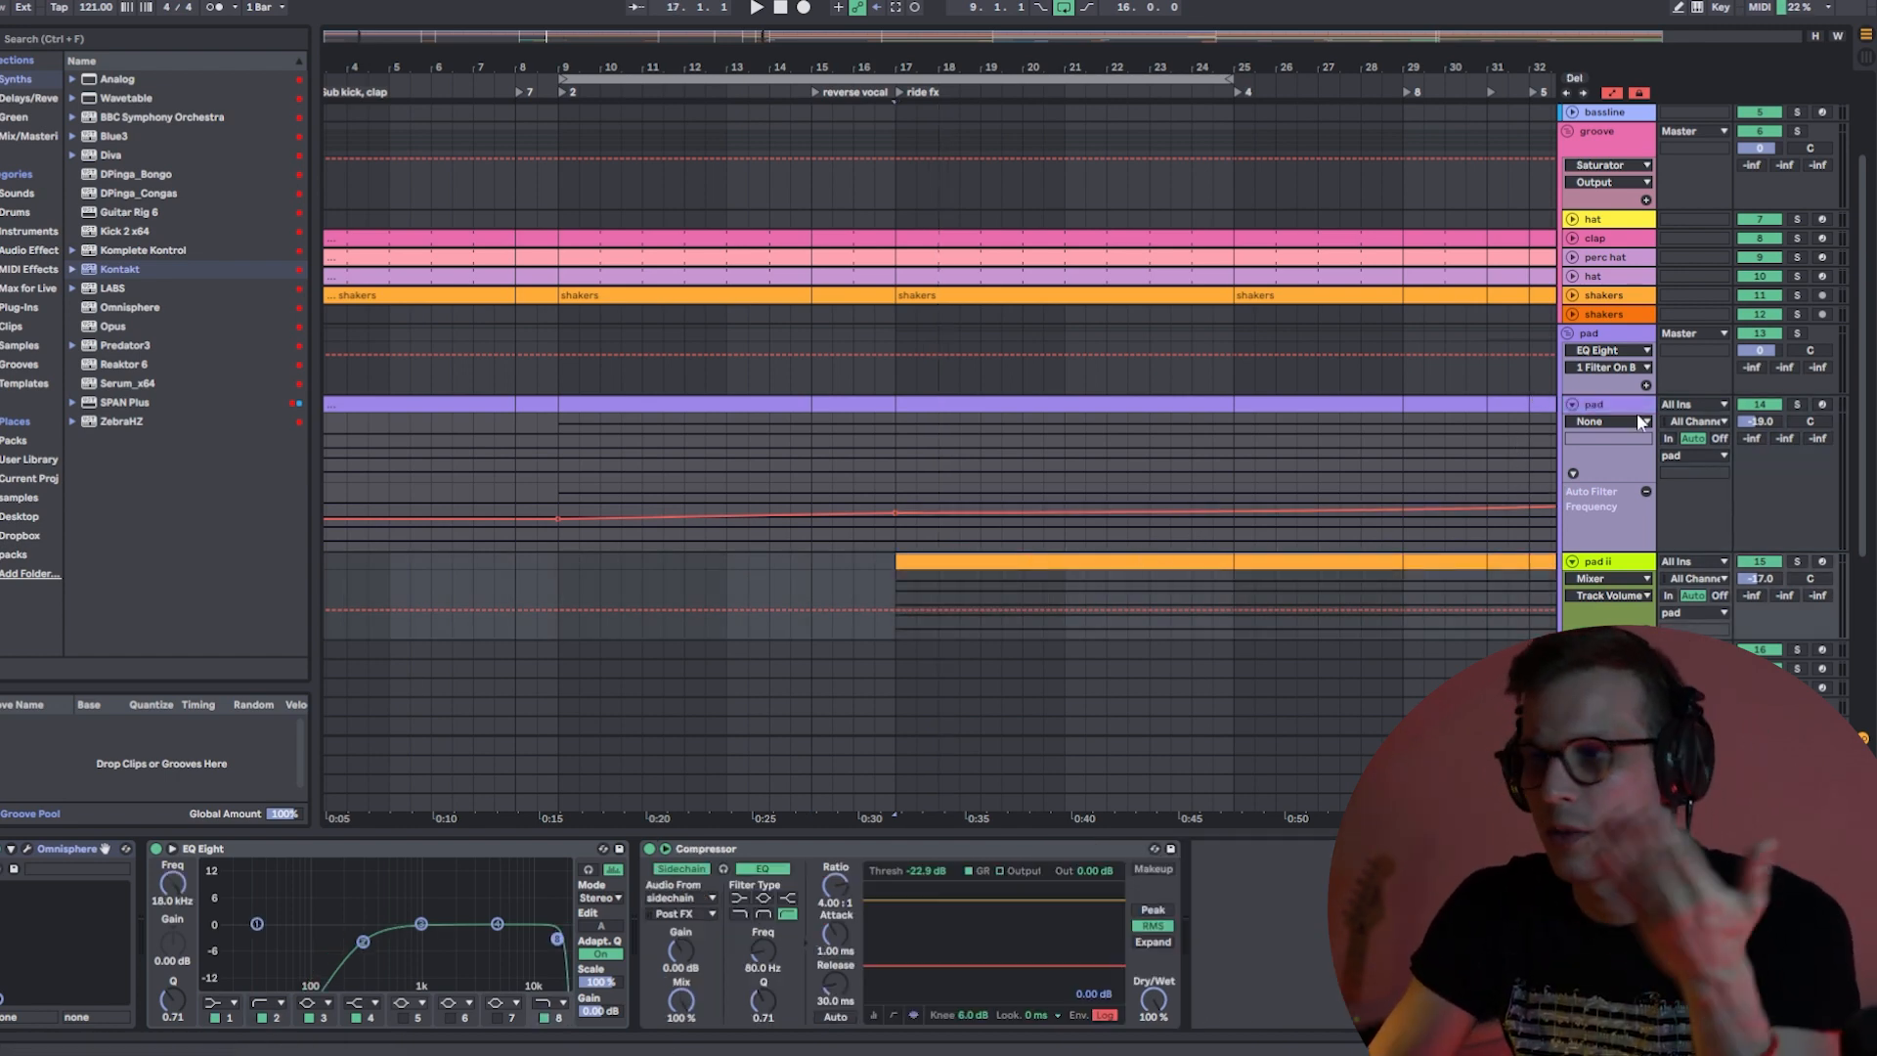
- Solo pad and pad ii to hear them together from about bar 14, and collapse both tracks
left_click(1797, 404)
left_click(1796, 561, "ctrl")
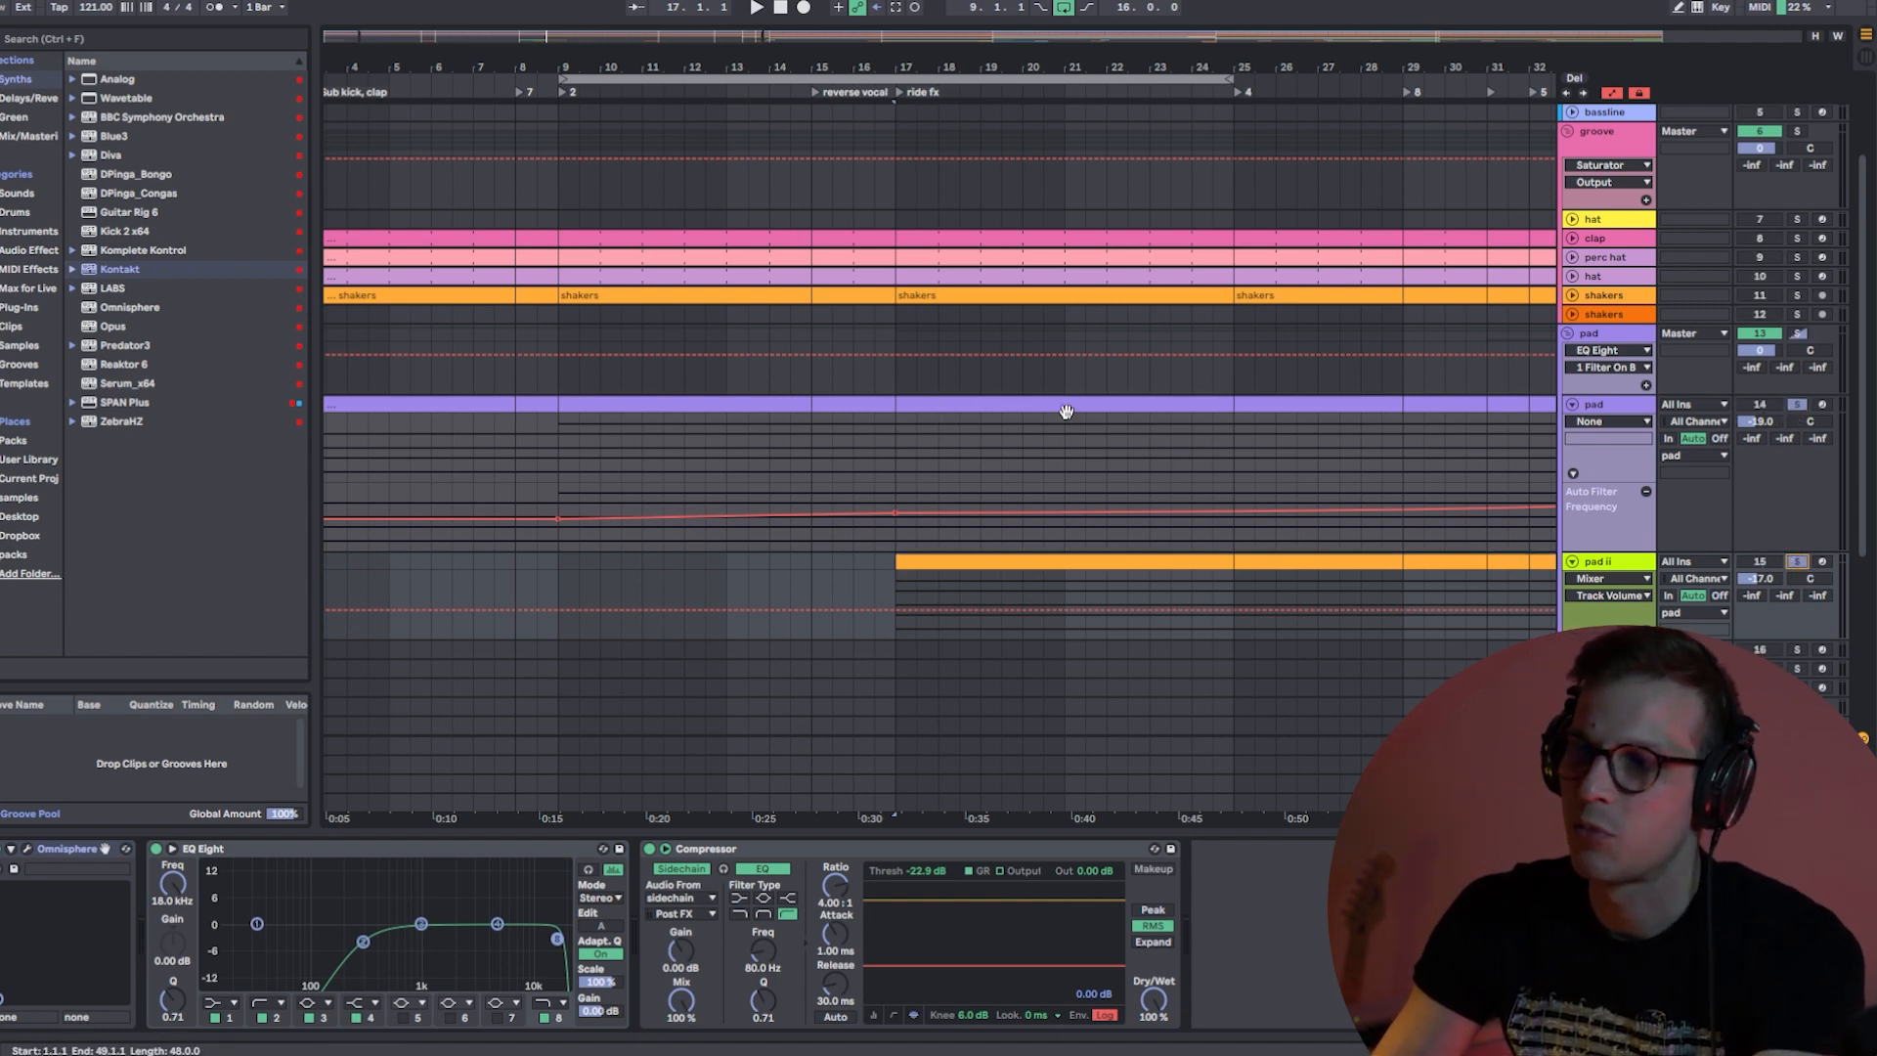
left_click(788, 87)
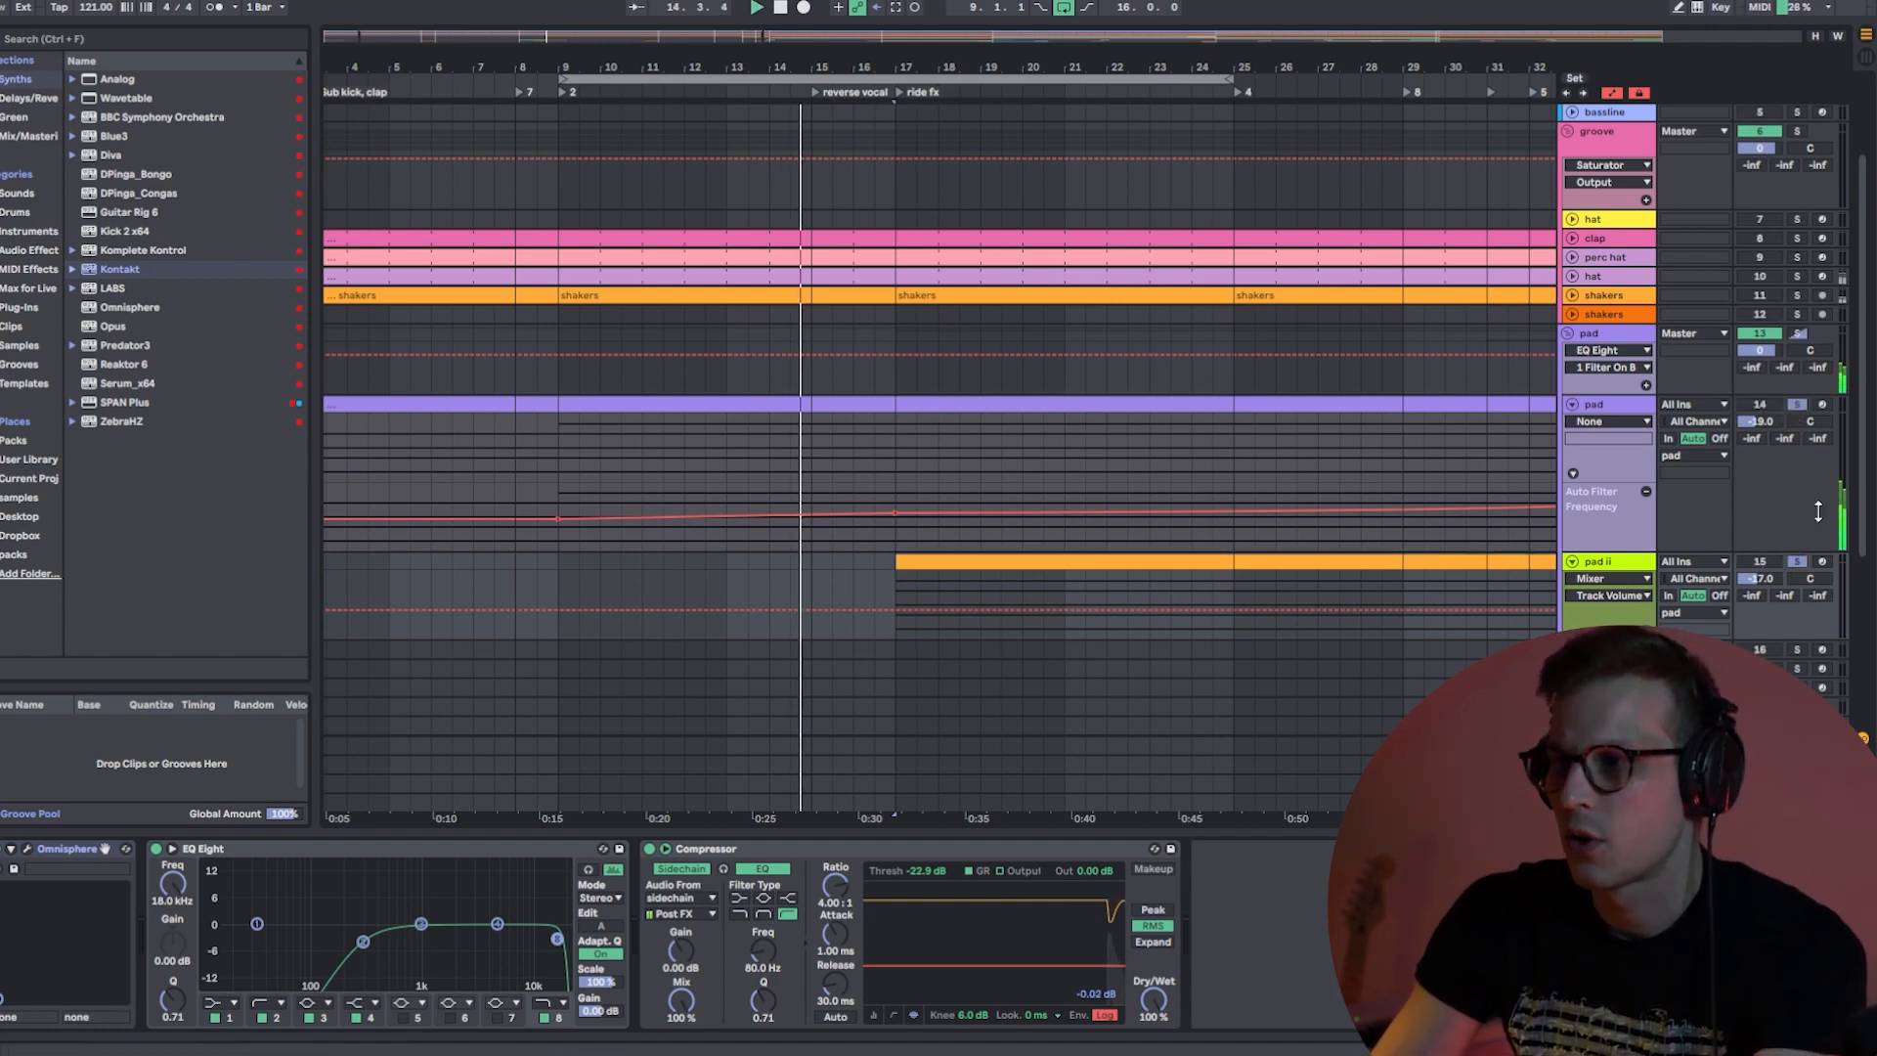
left_click(1796, 563)
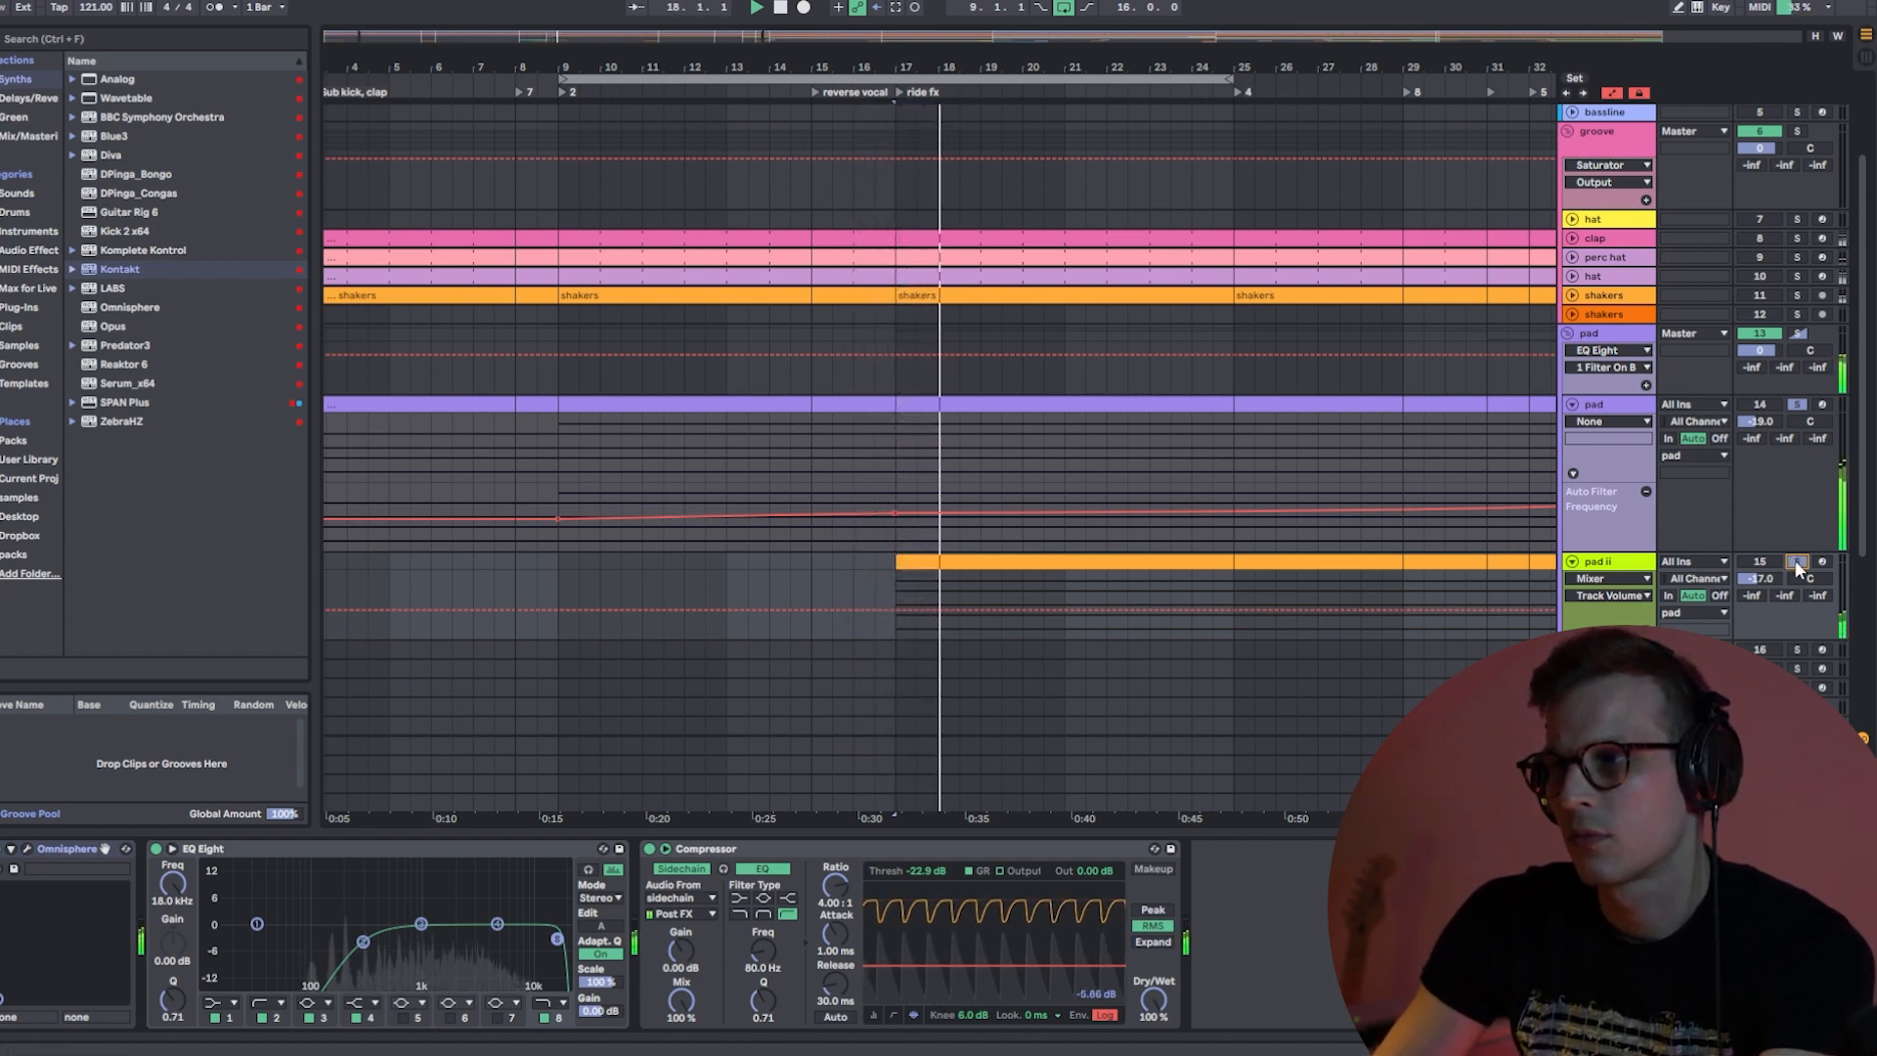
left_click(1572, 404)
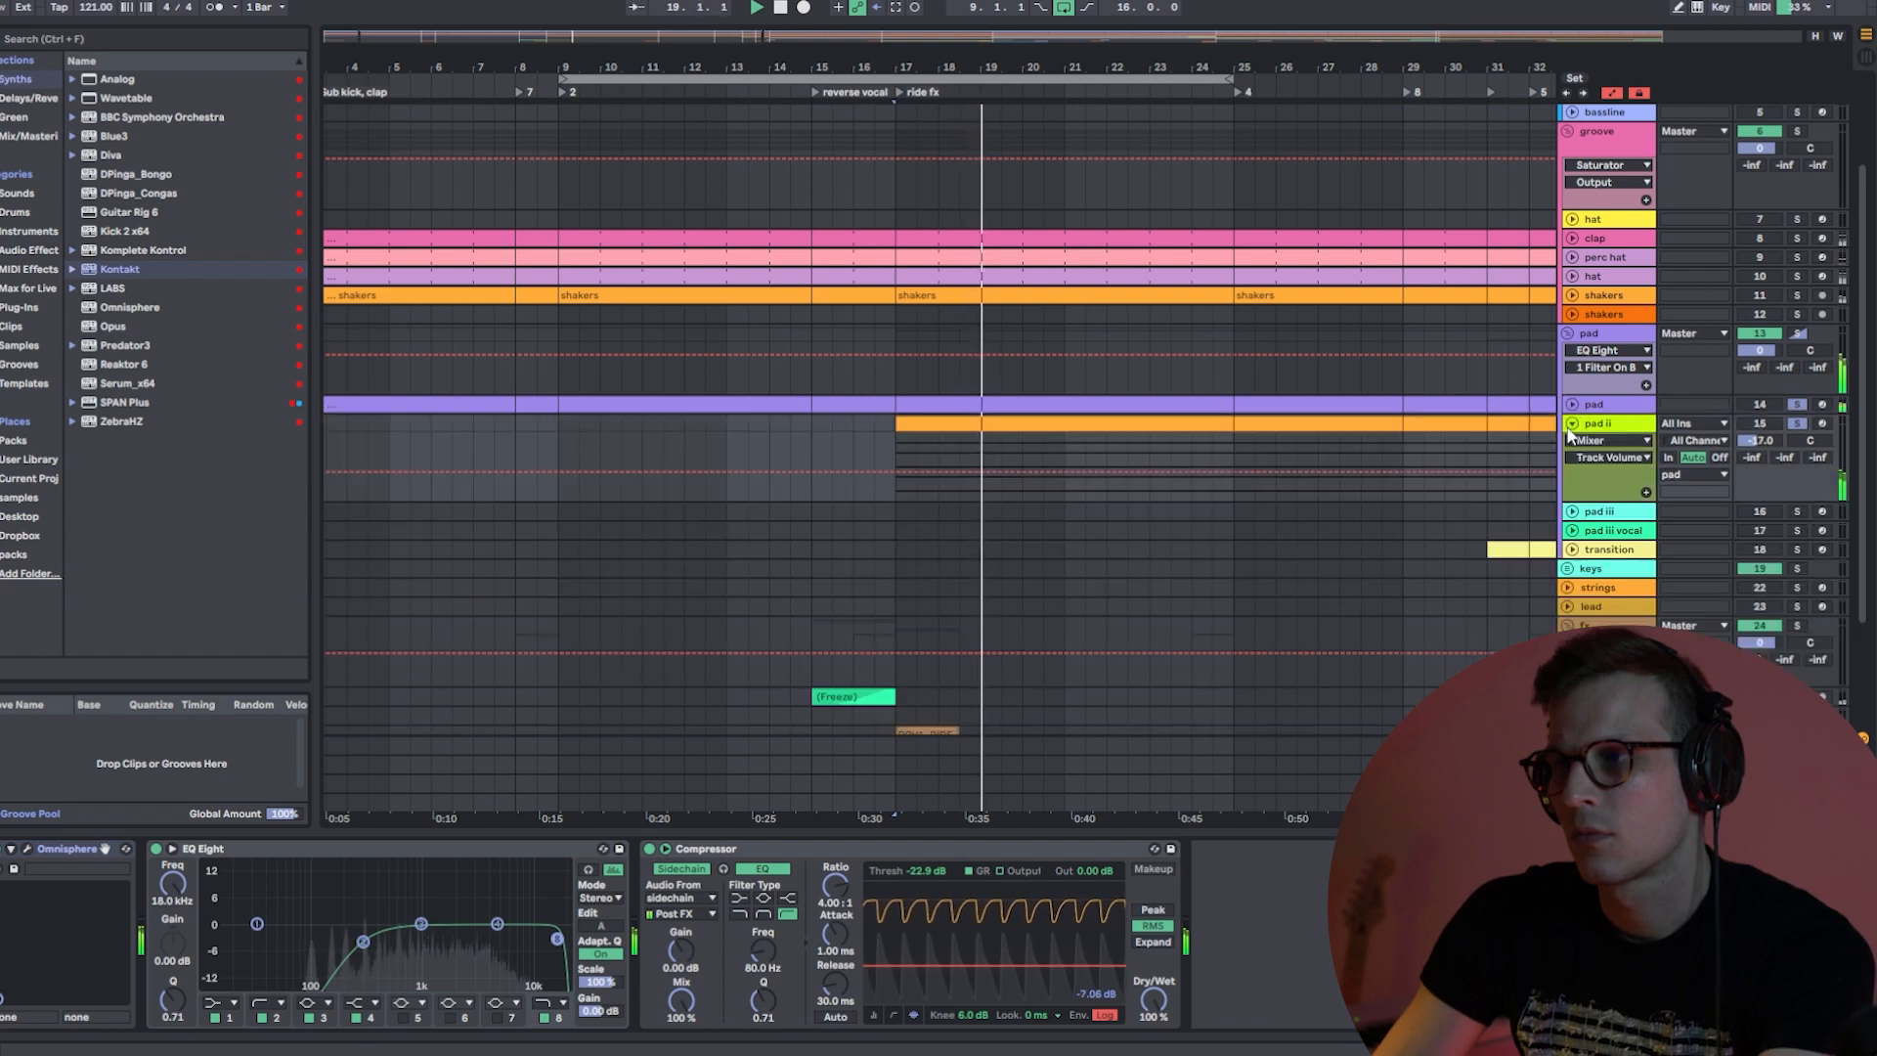
left_click(1572, 424)
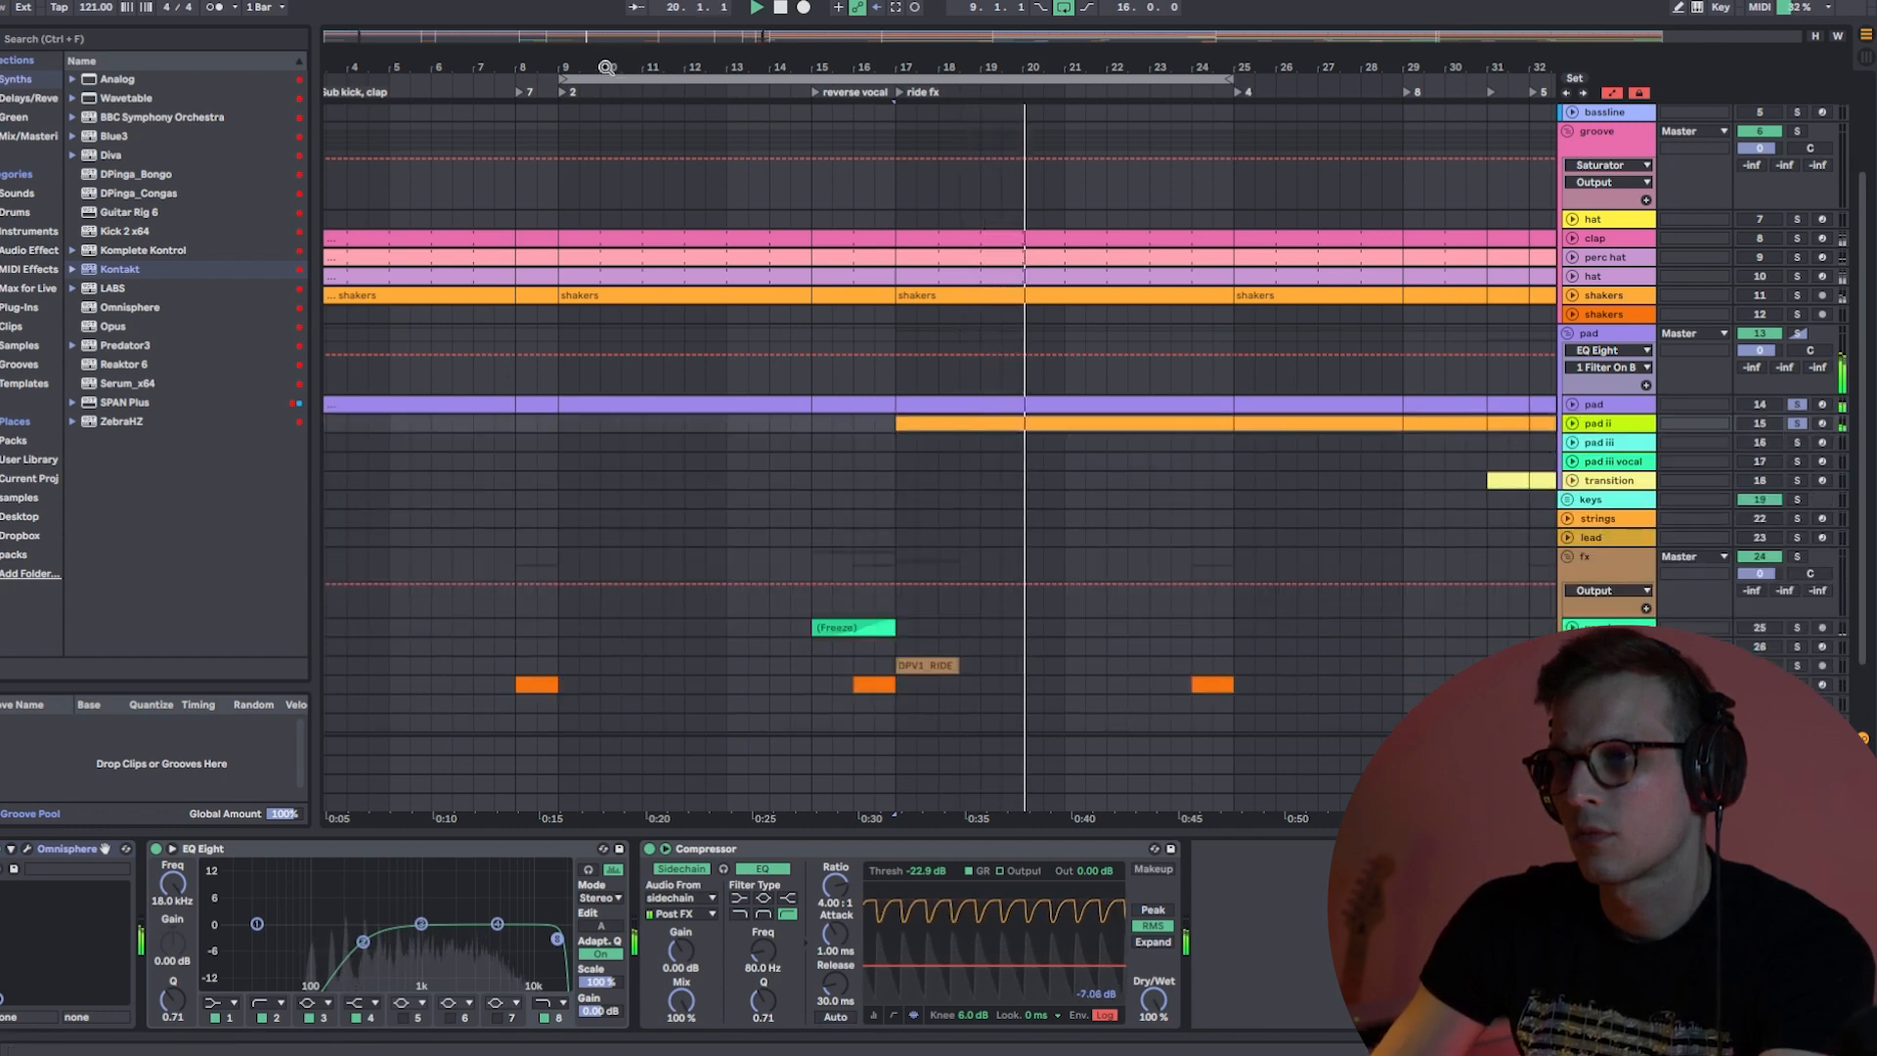
- Set the arrangement loop to the 32 bars from bar 17 to bar 49
left_click_drag(568, 74, 905, 99)
scroll(1215, 237, "up", 3)
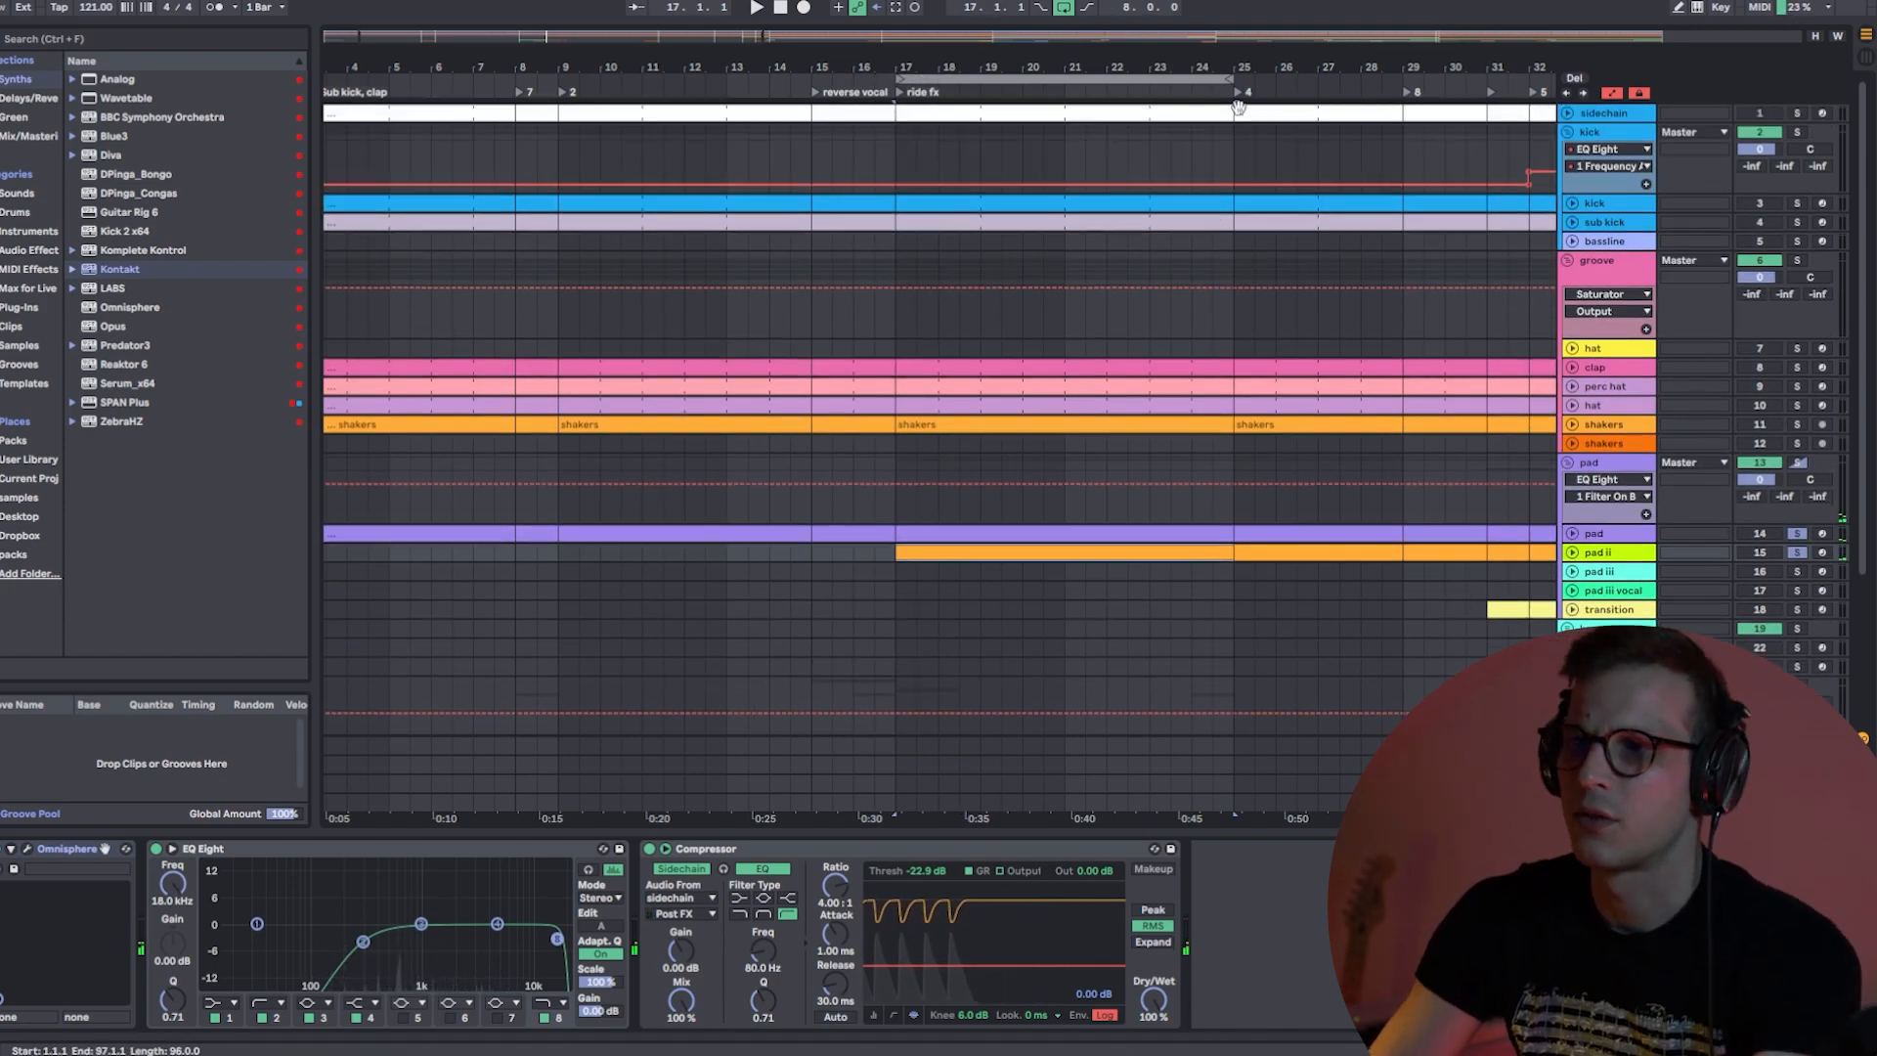
left_click_drag(1215, 63, 771, 31)
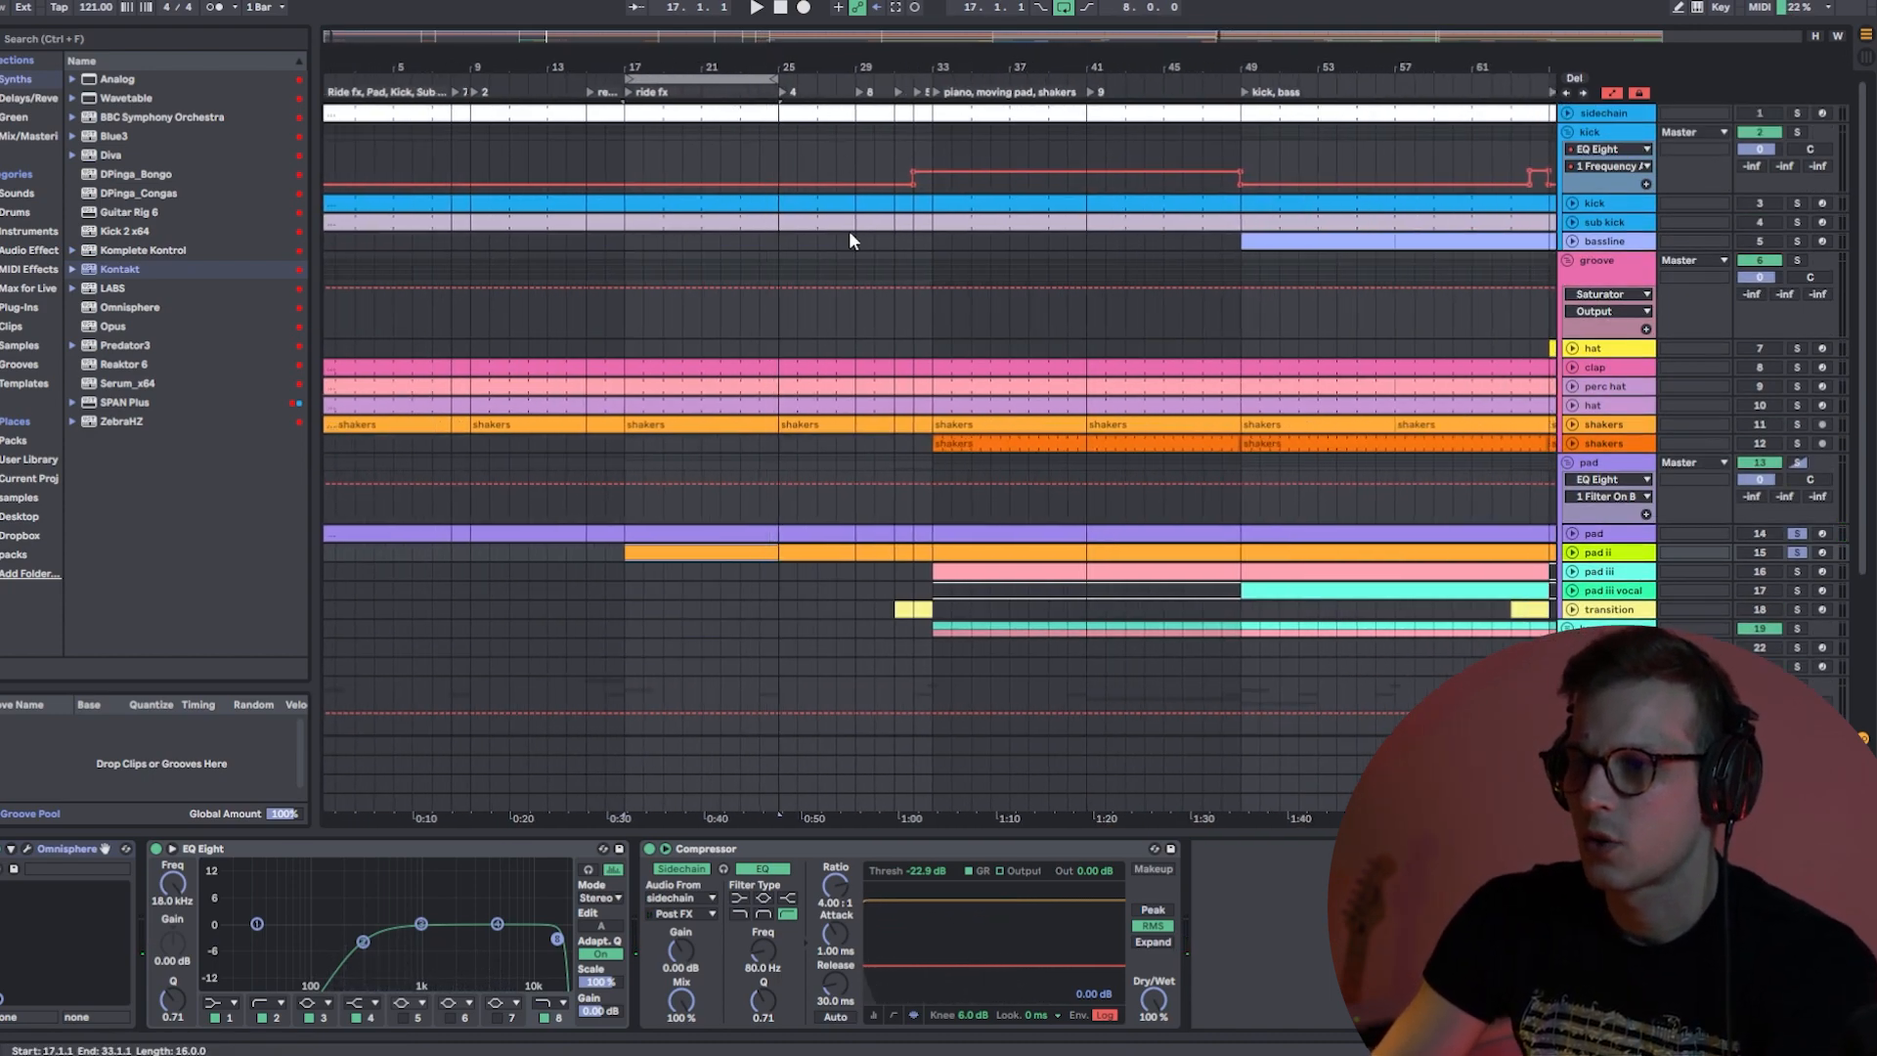
scroll(849, 231, "down", 3)
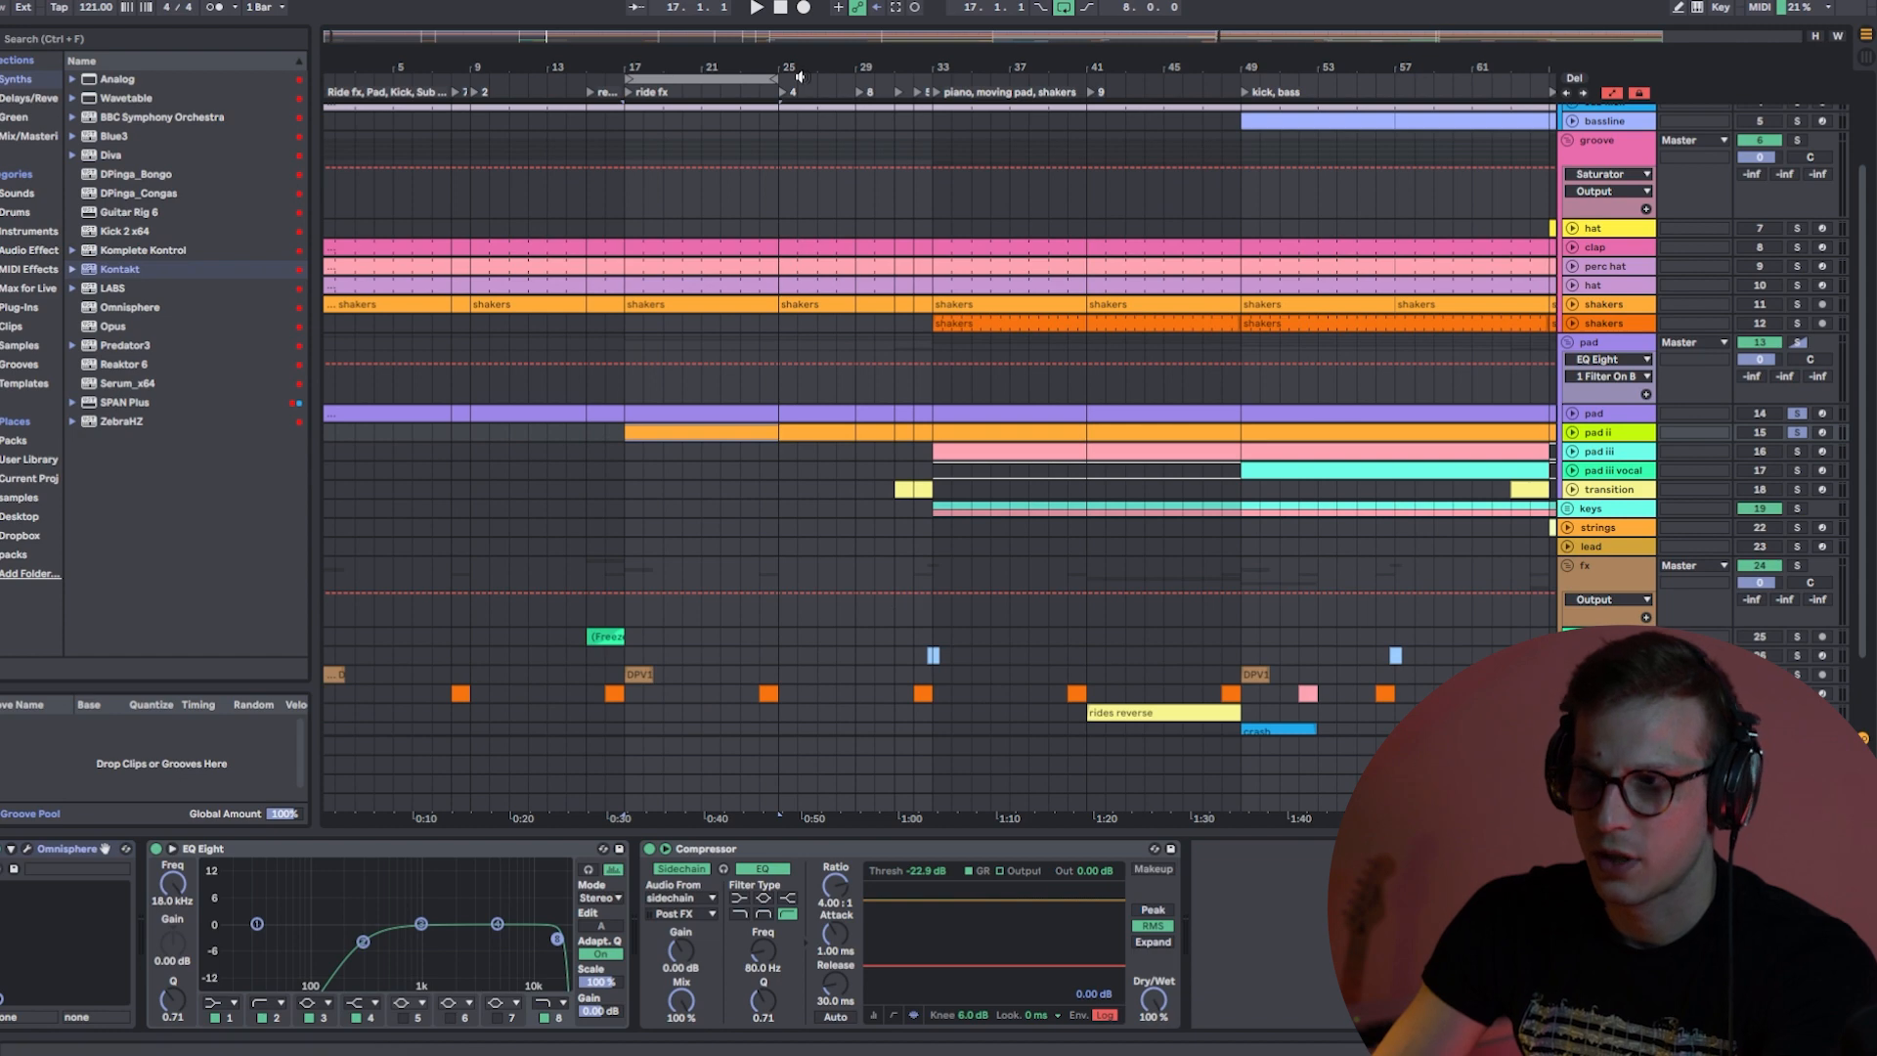
left_click_drag(768, 80, 1189, 91)
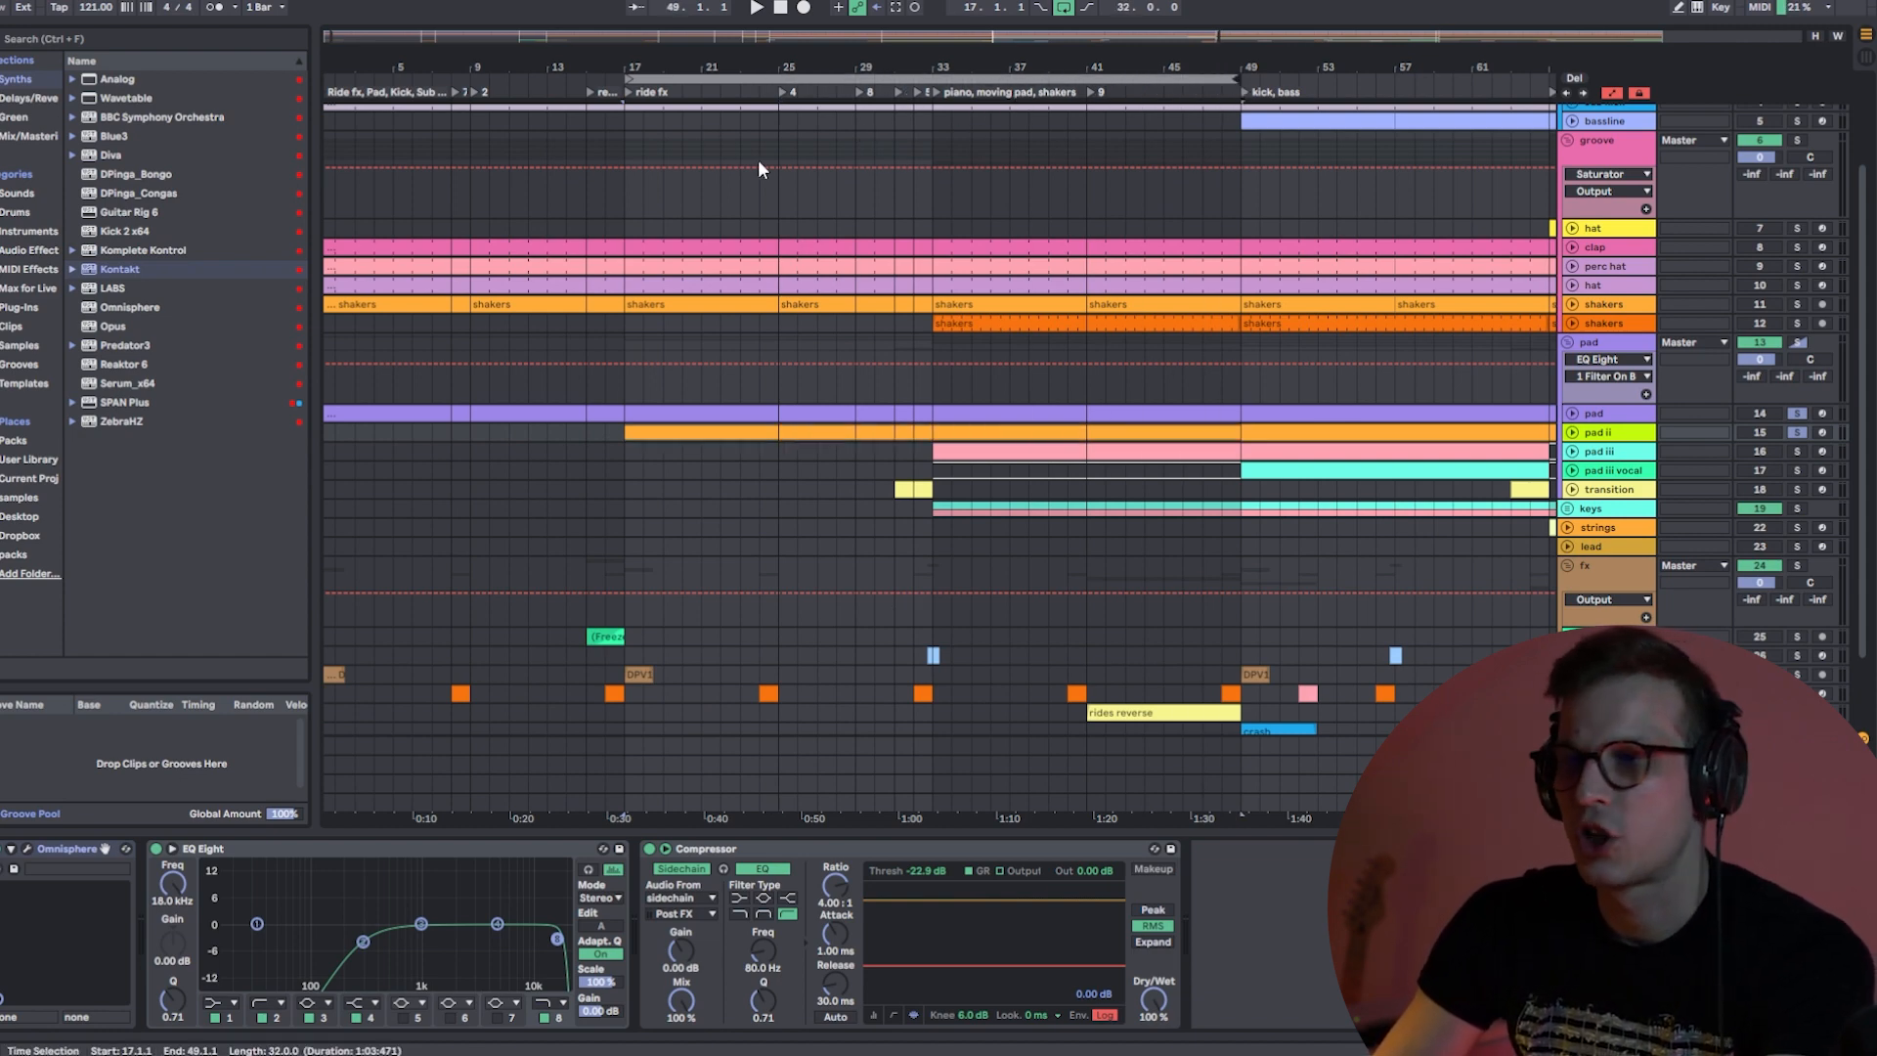
- Solo the transition track alongside the two pads and display the devices of the fill fx clip at bar 32
scroll(651, 115, "up", 3)
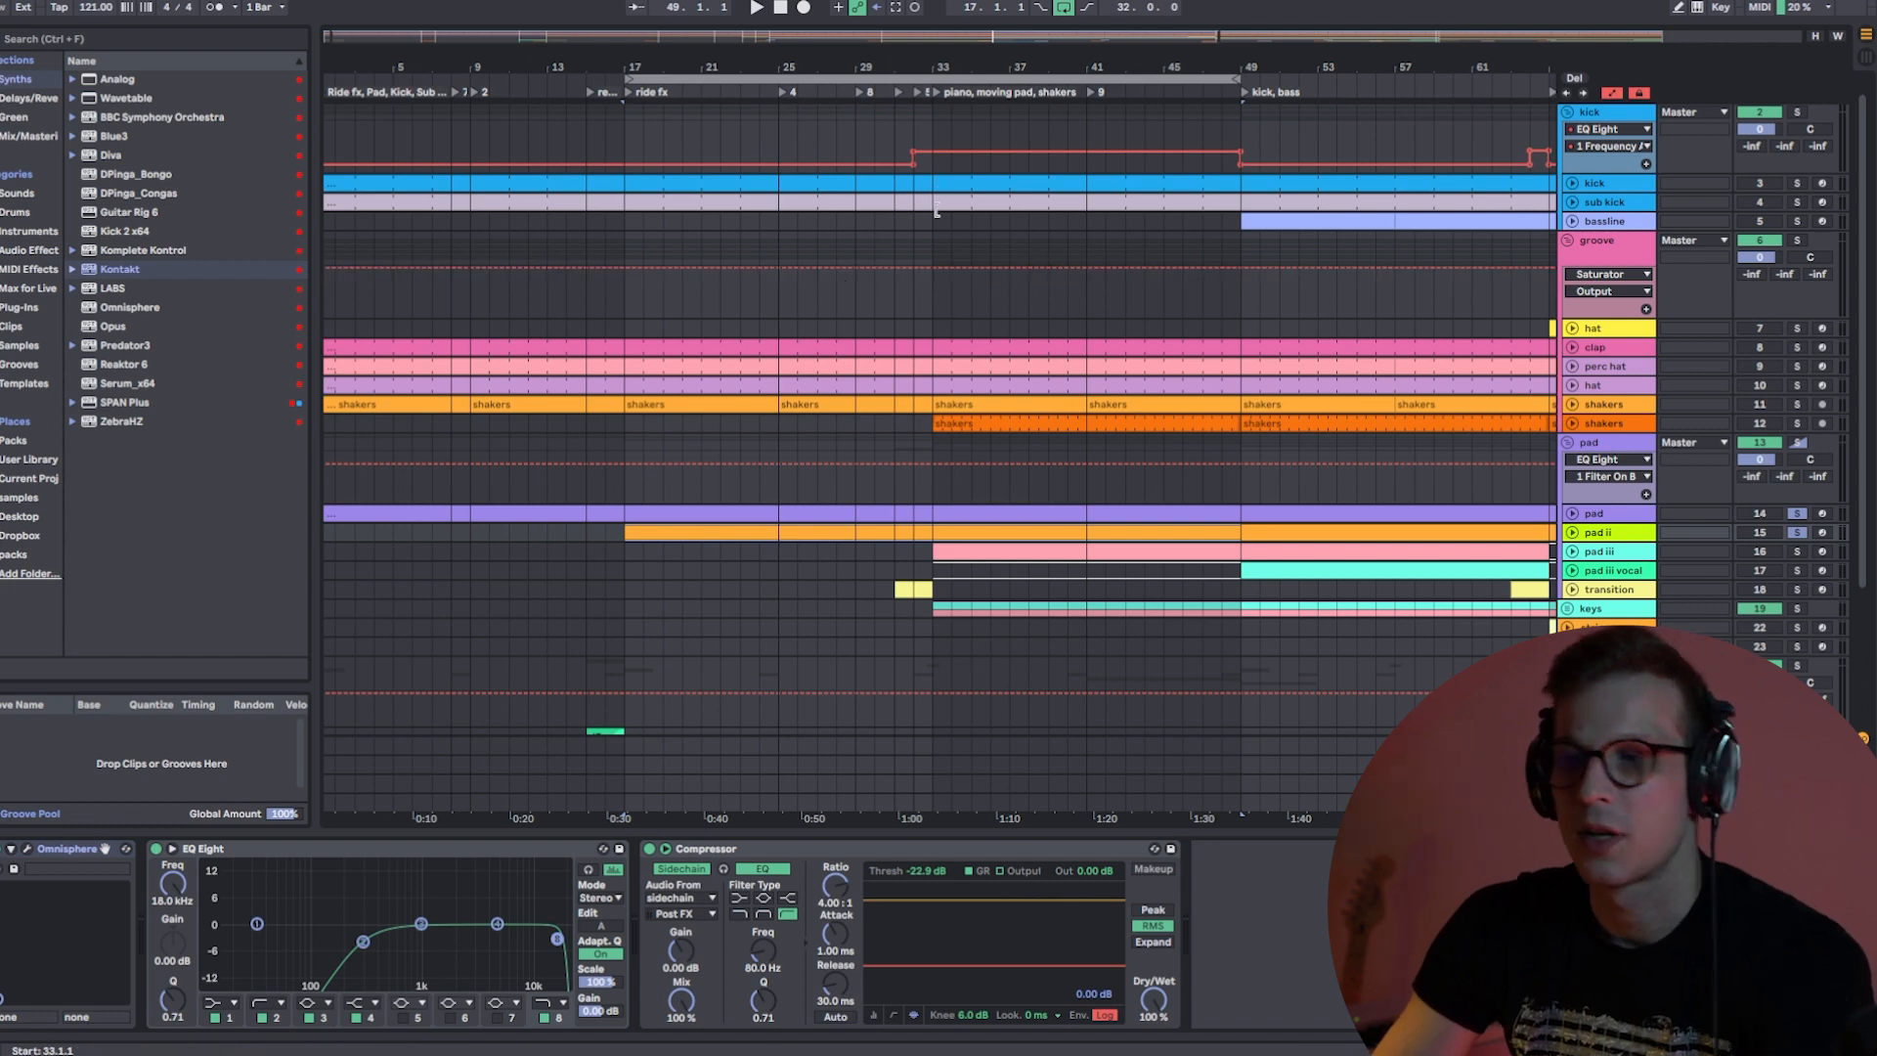
scroll(930, 154, "up", 1)
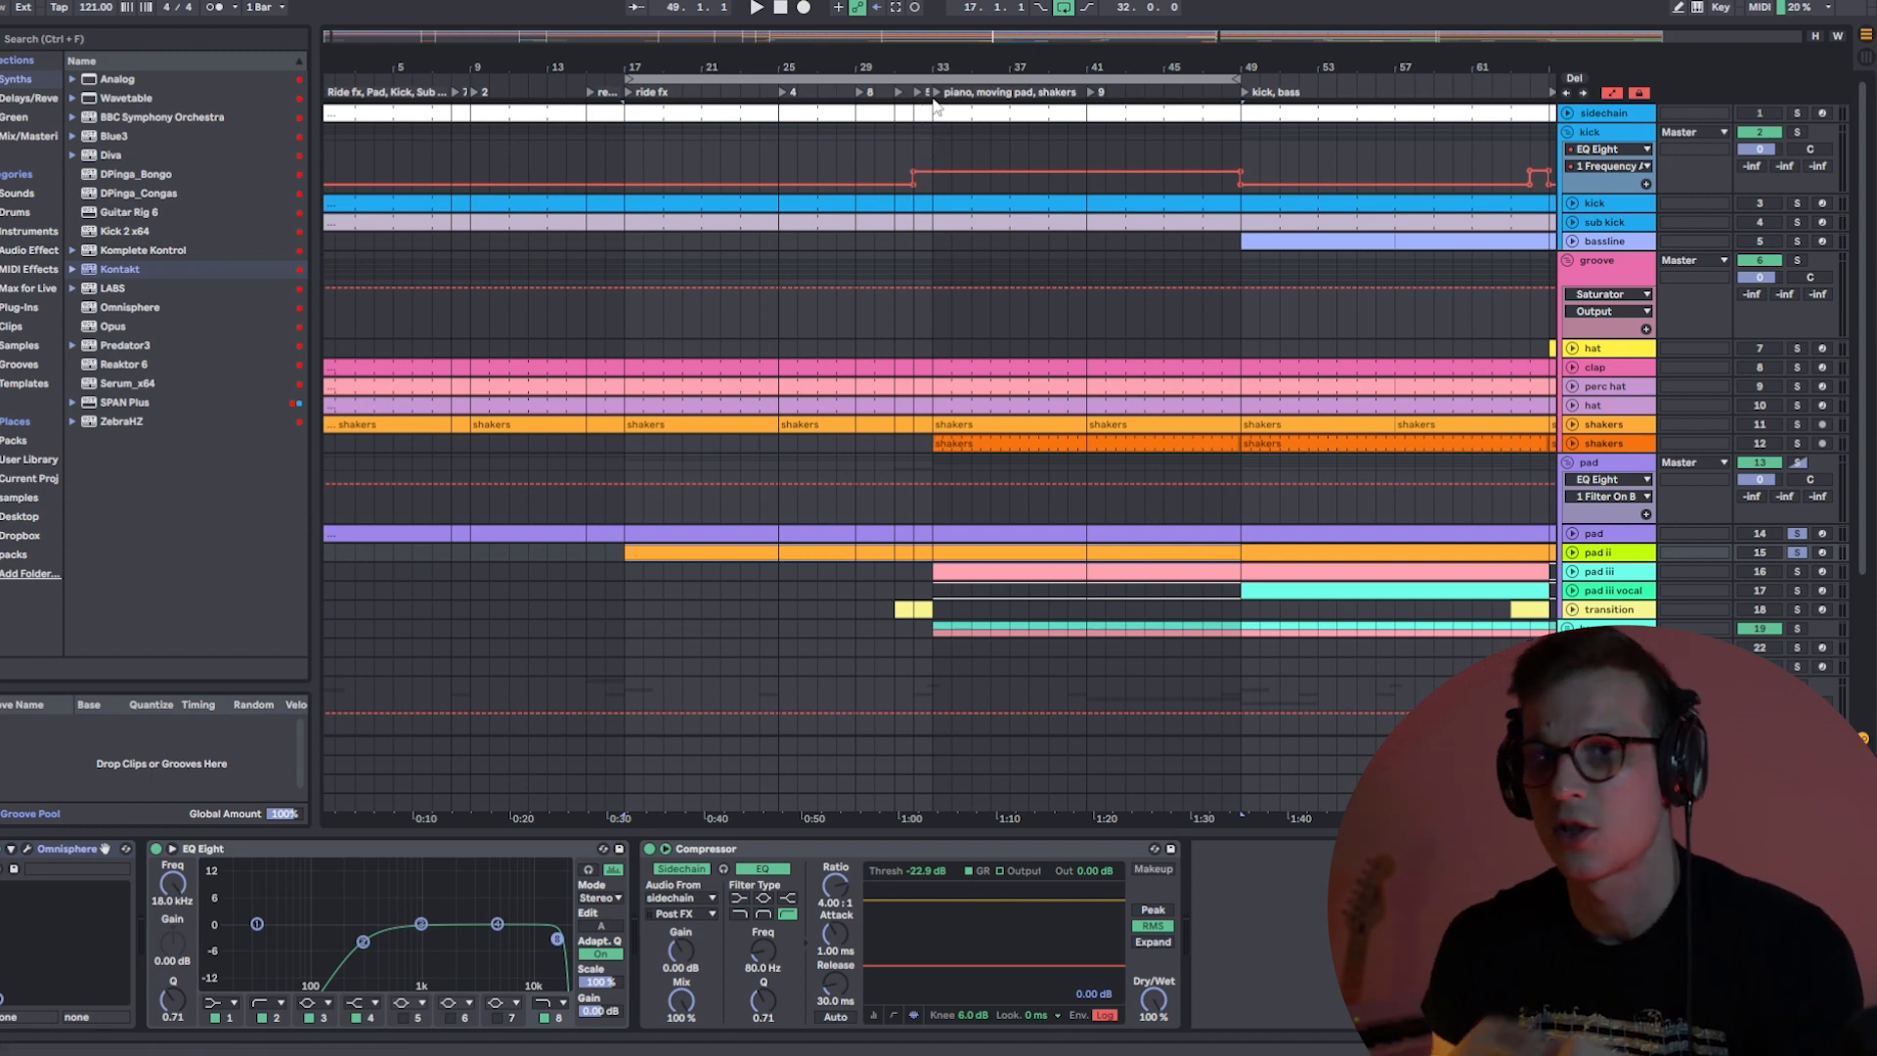
scroll(985, 416, "down", 1)
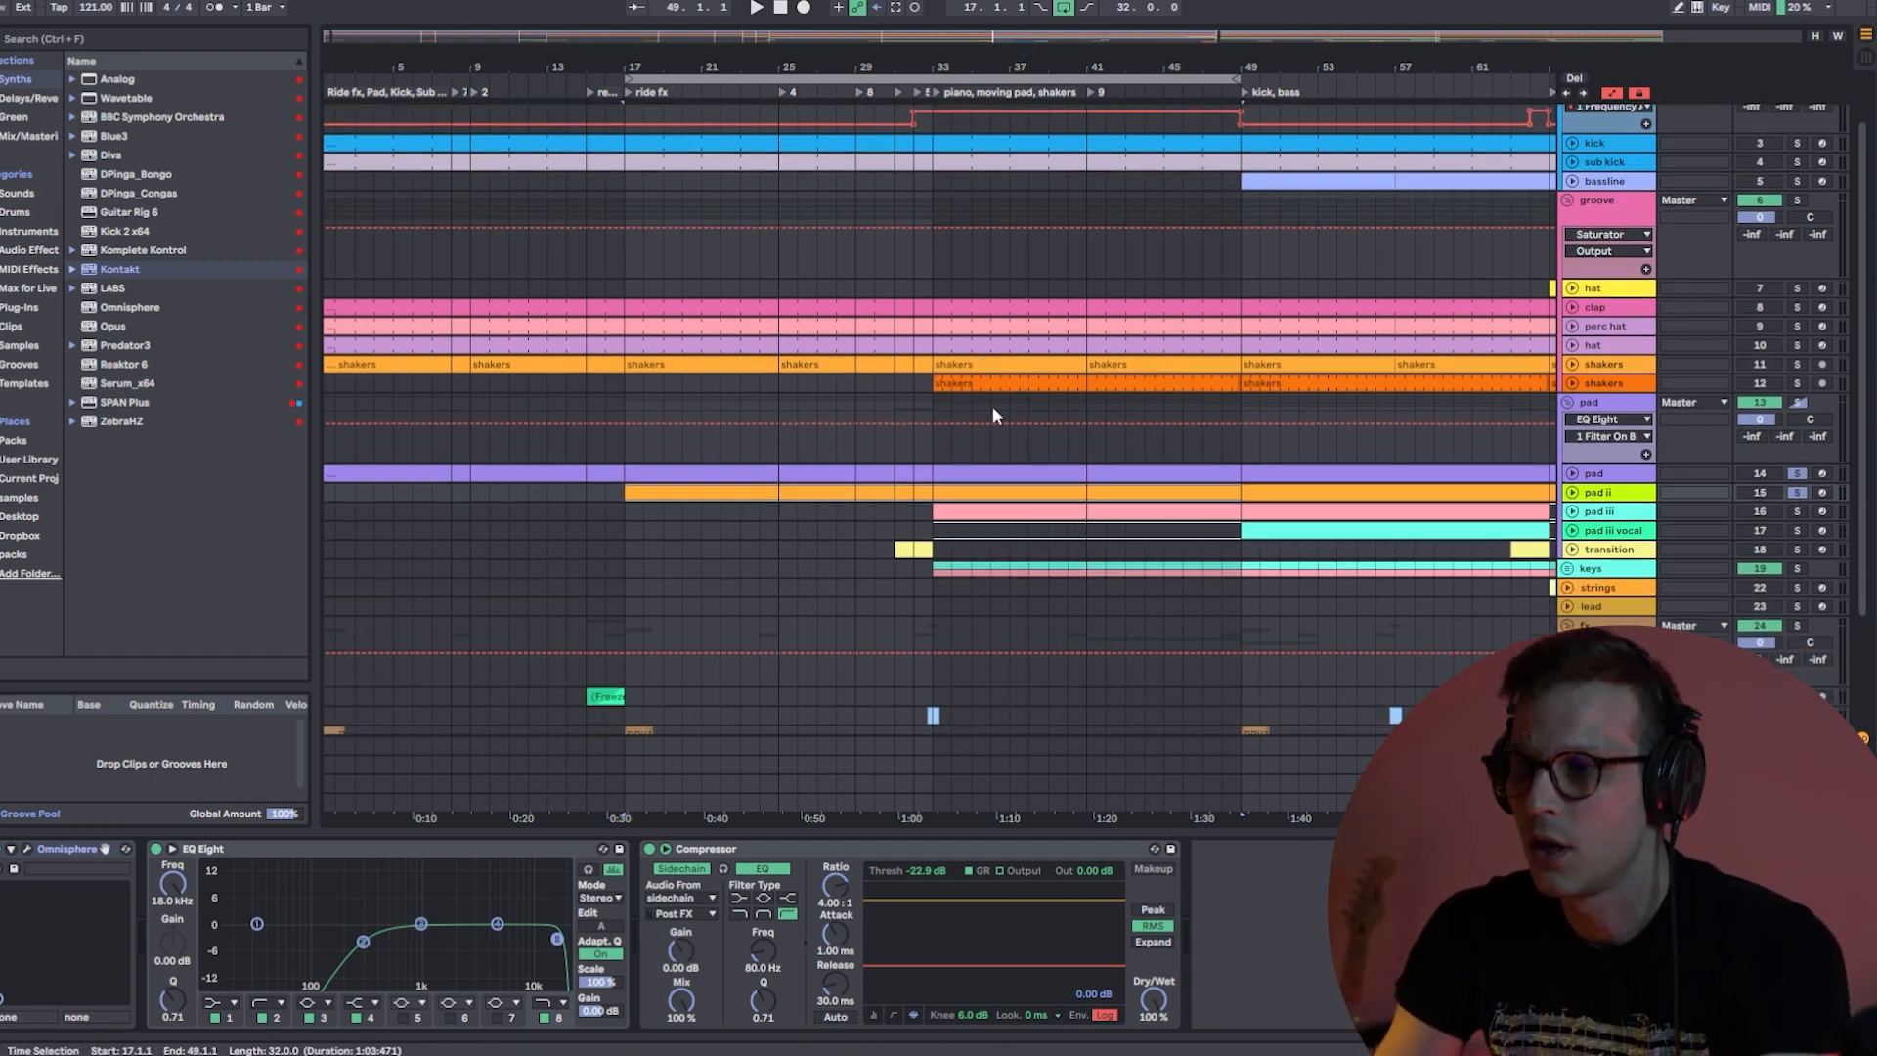
scroll(1461, 528, "down", 1)
left_click(1797, 509)
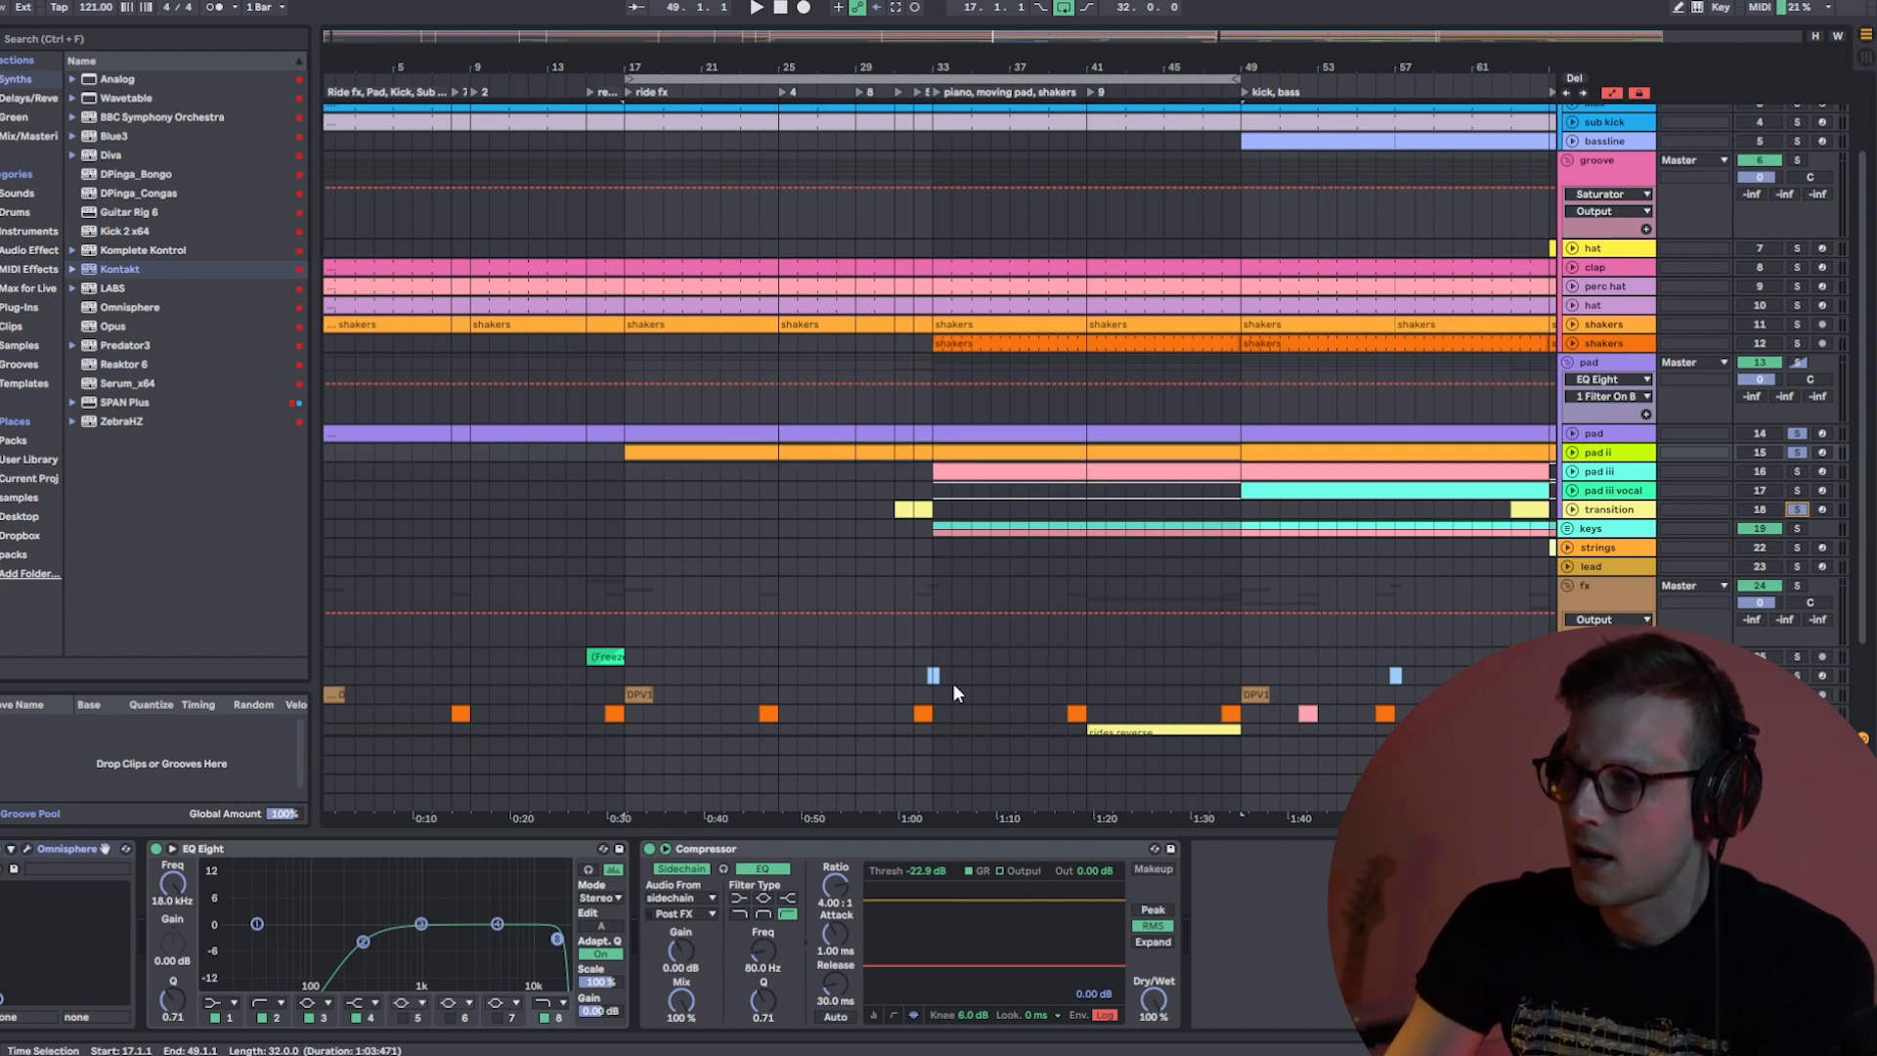
left_click(932, 674)
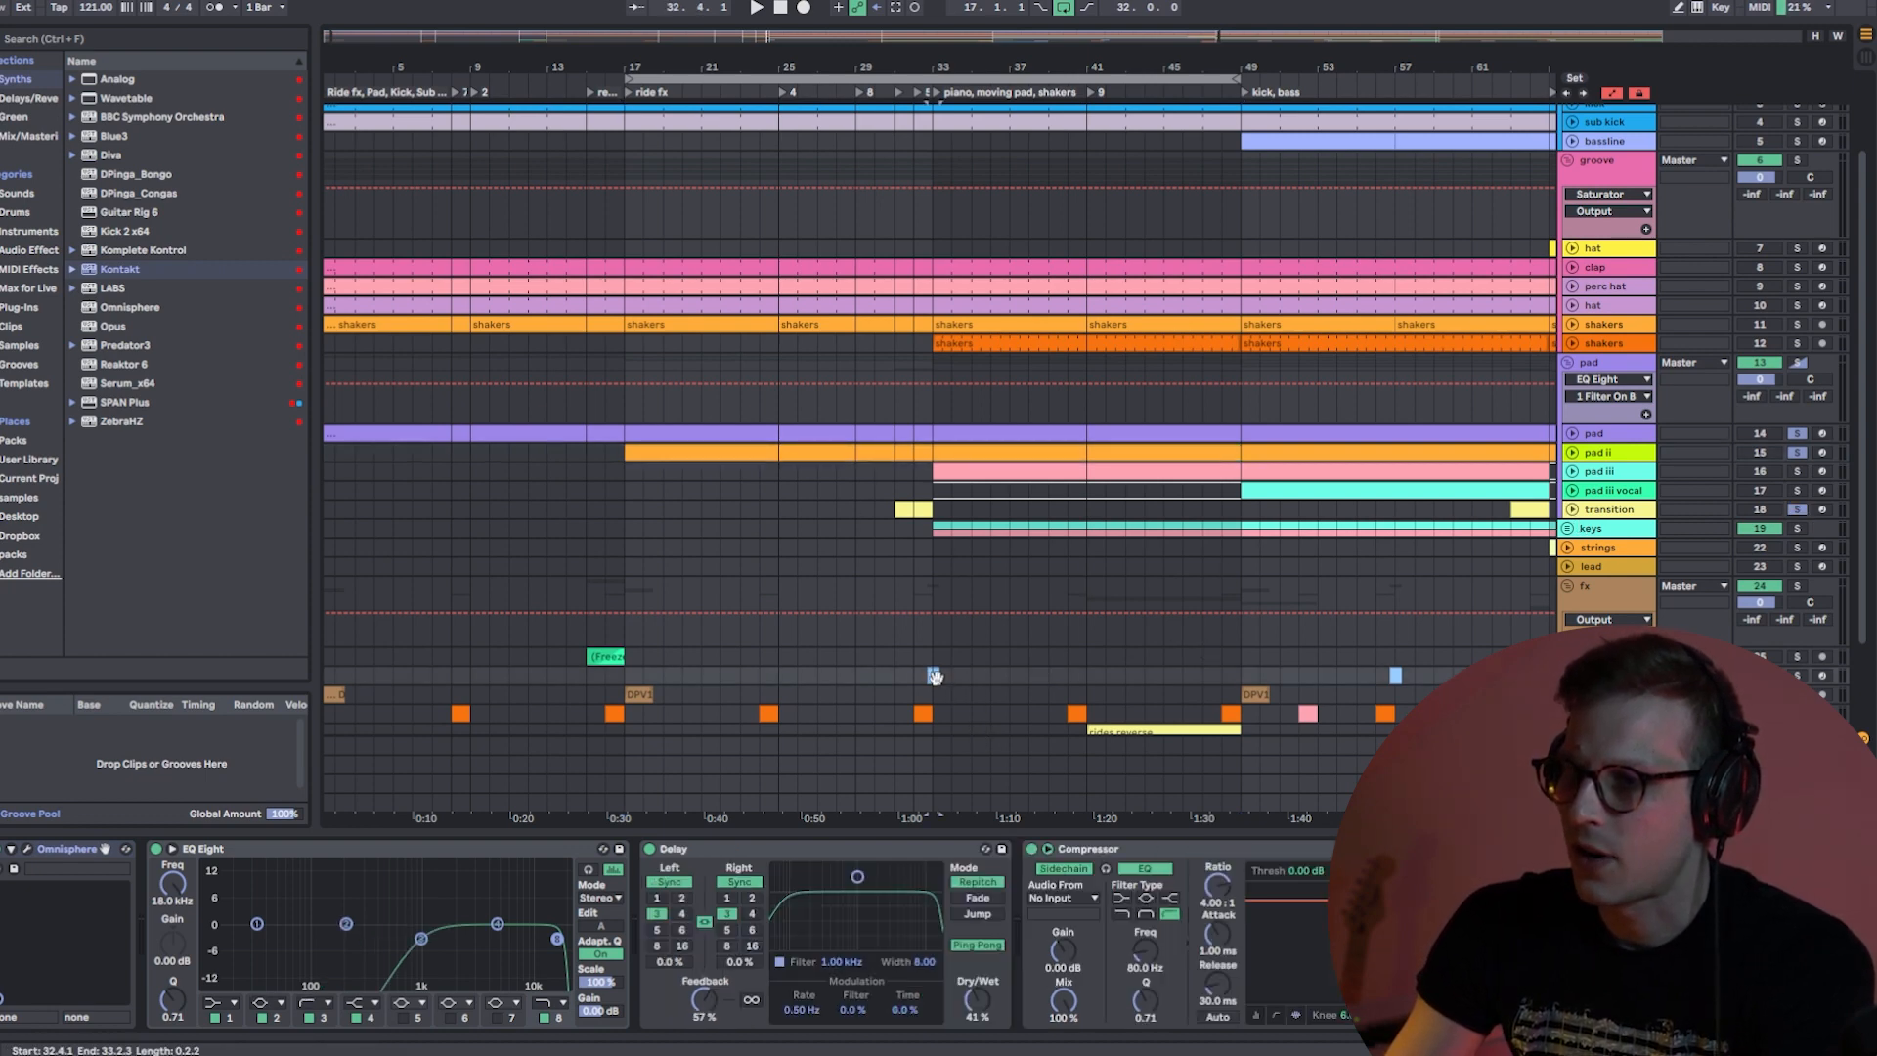
- Play from bar 29 into the section at bar 33, clearing all solos to hear the full mix
left_click(860, 90)
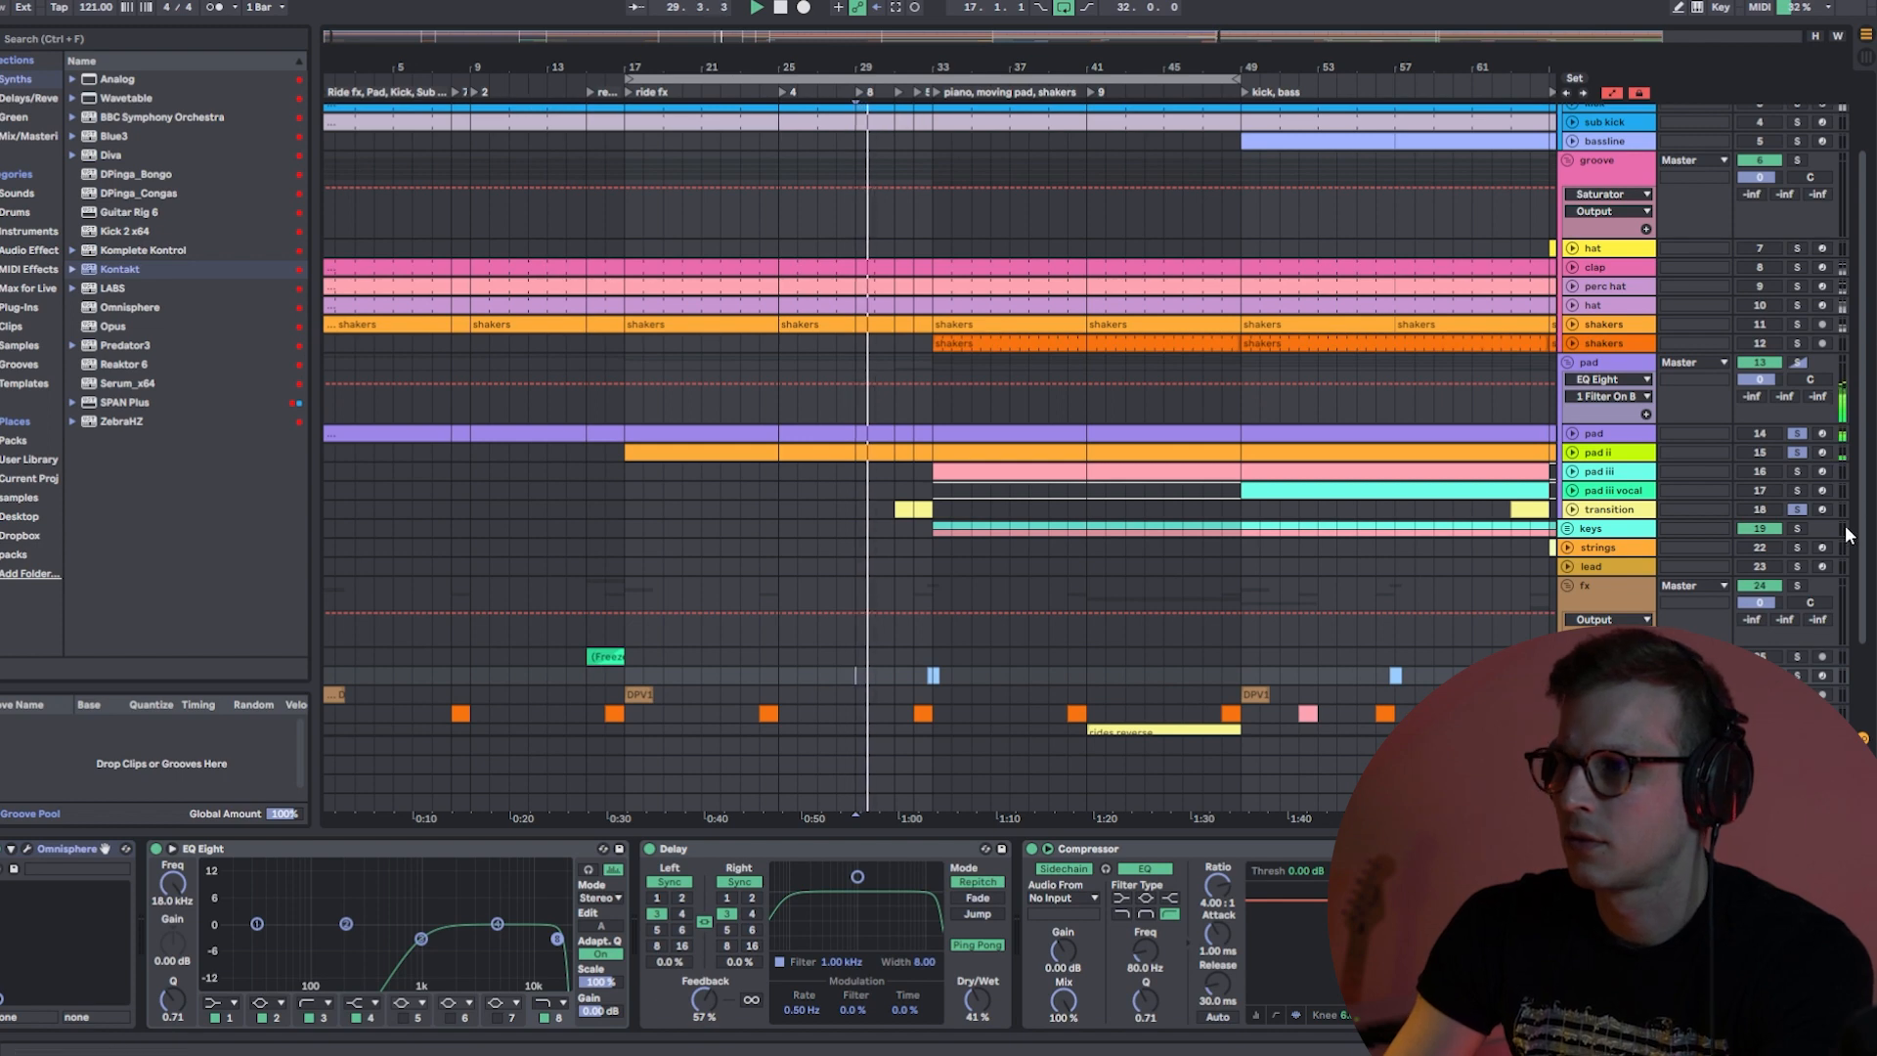
left_click(1797, 434)
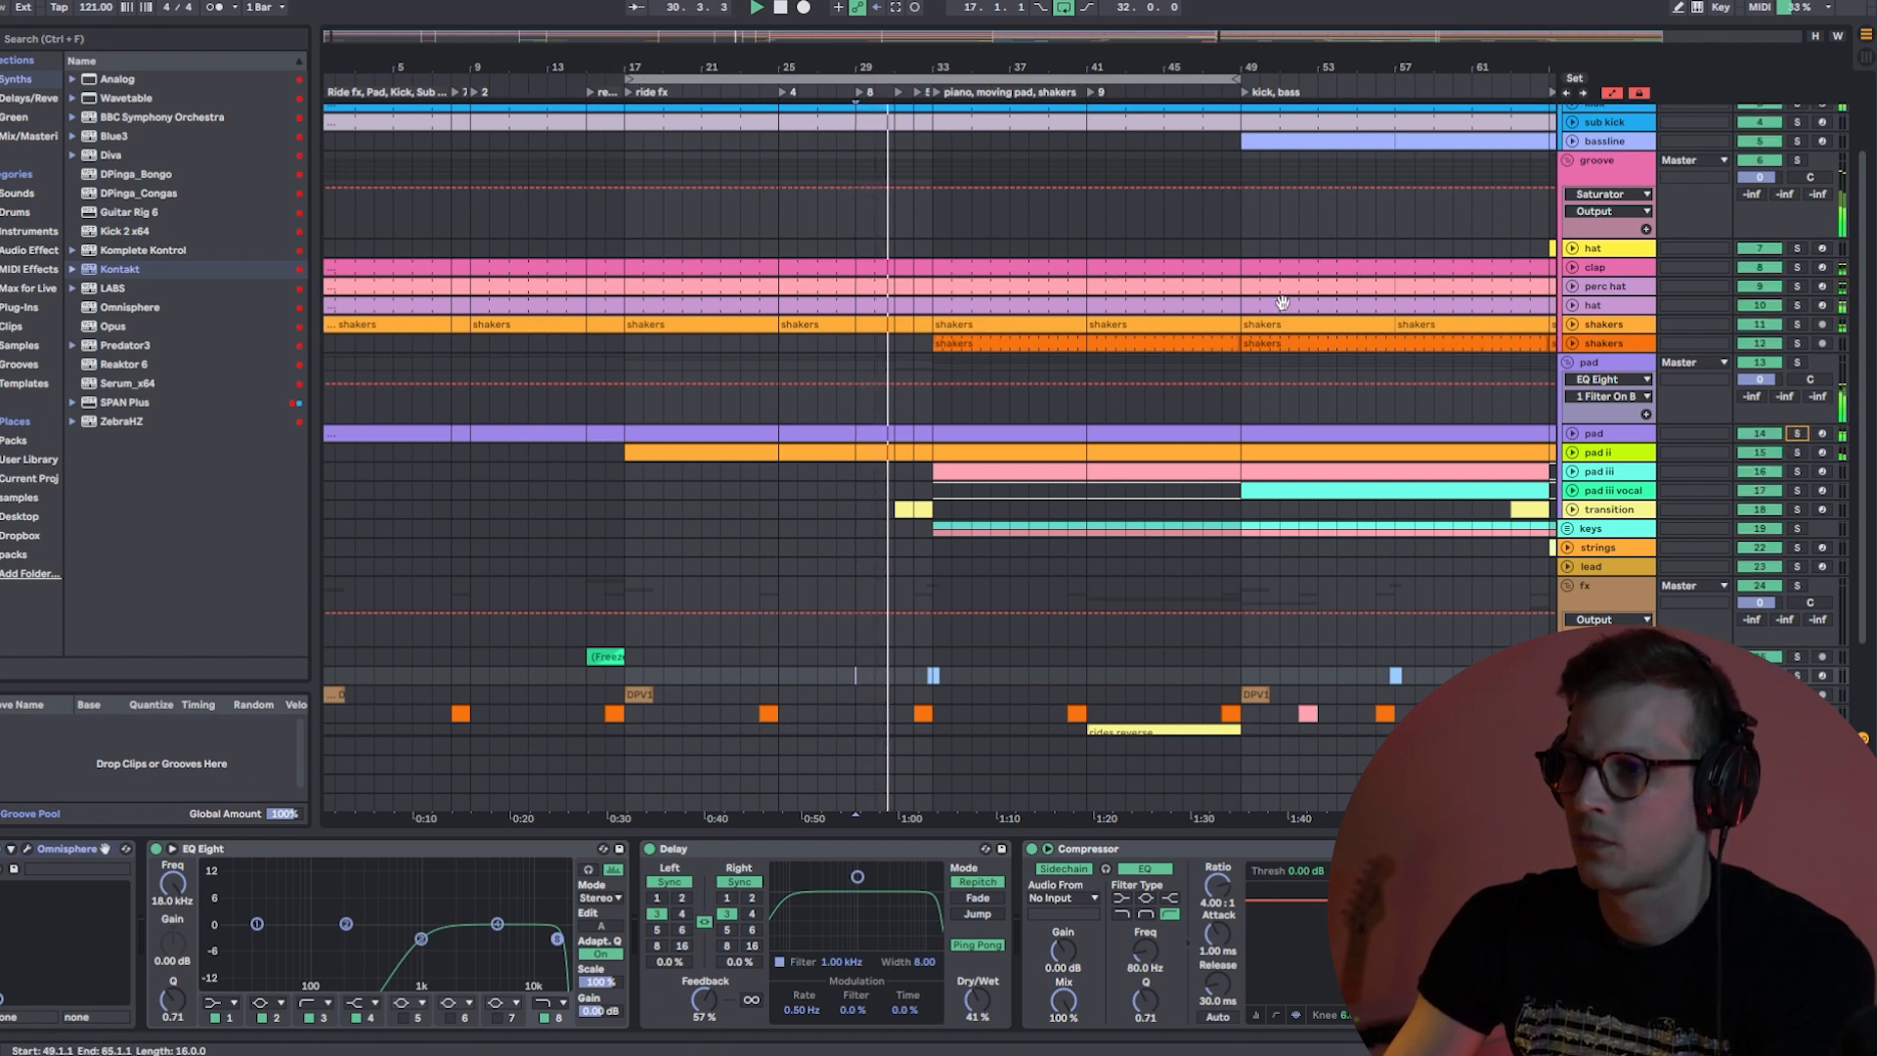
scroll(1234, 481, "down", 4)
scroll(1234, 481, "up", 3)
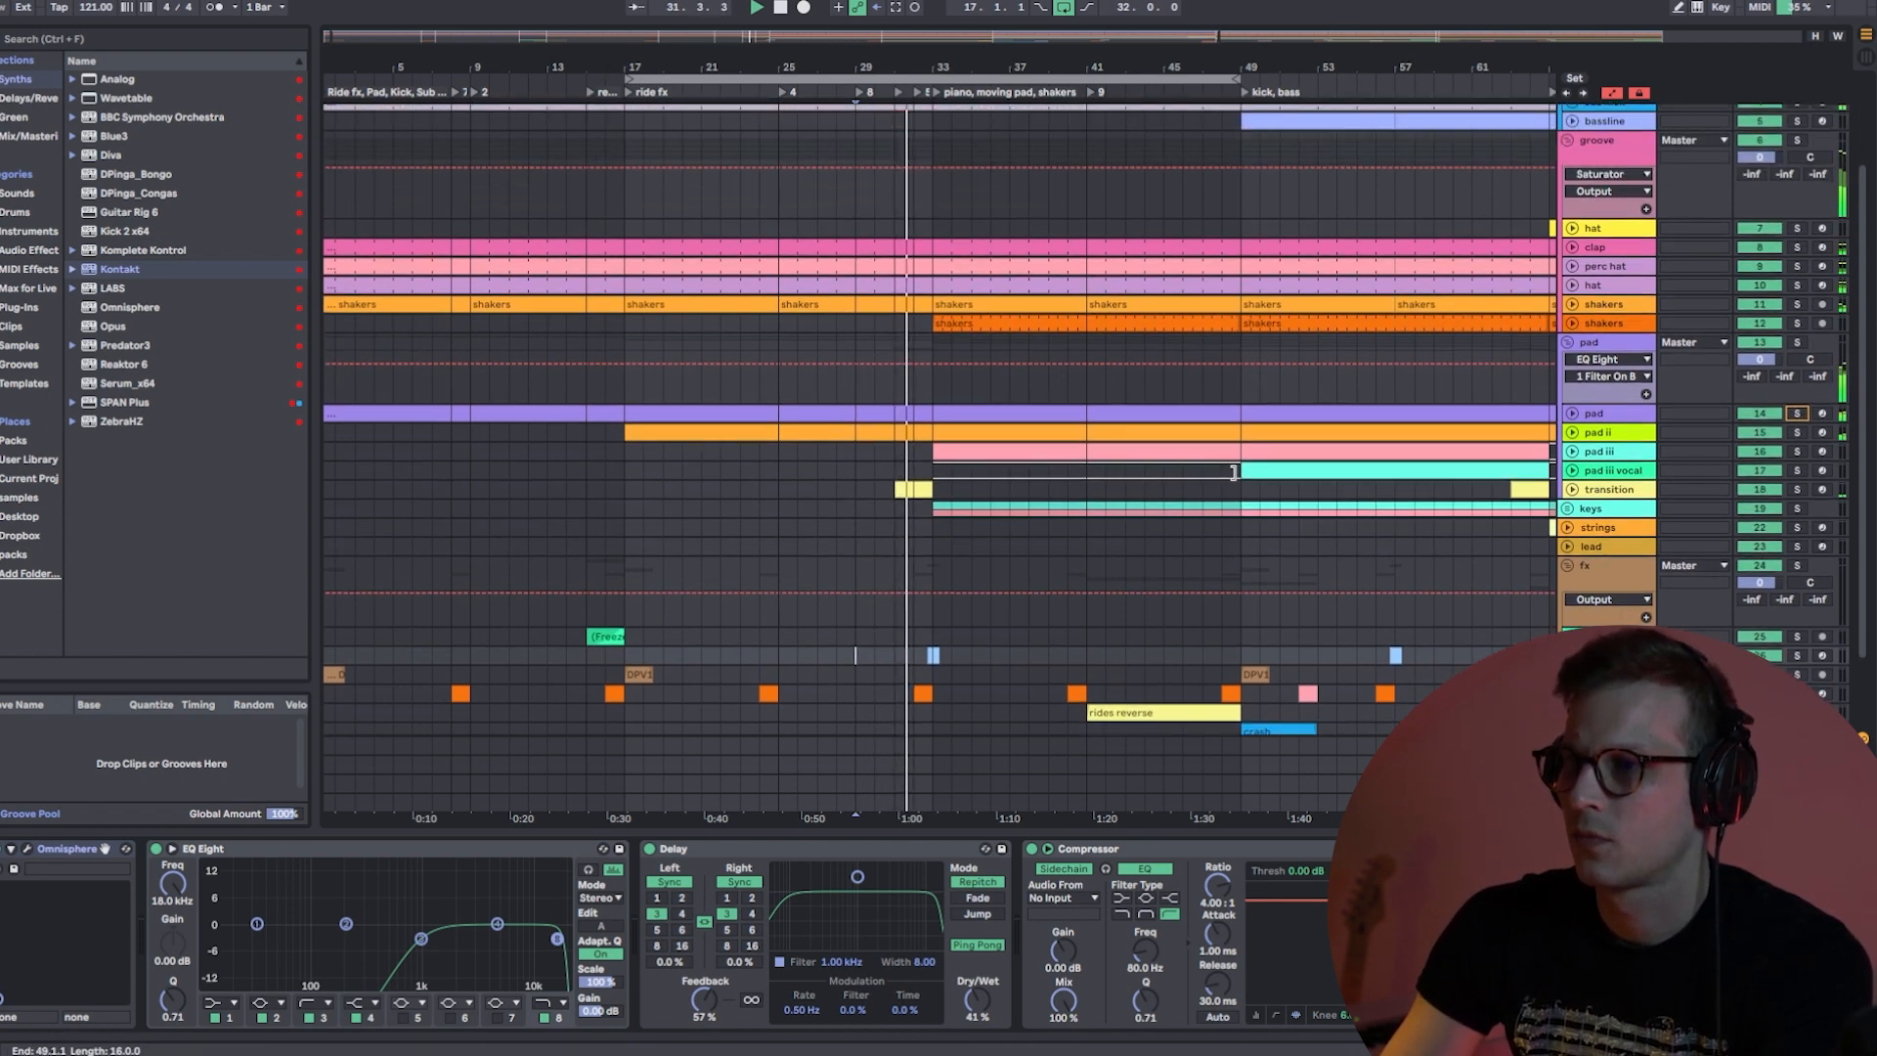
key("ctrl+alt+l")
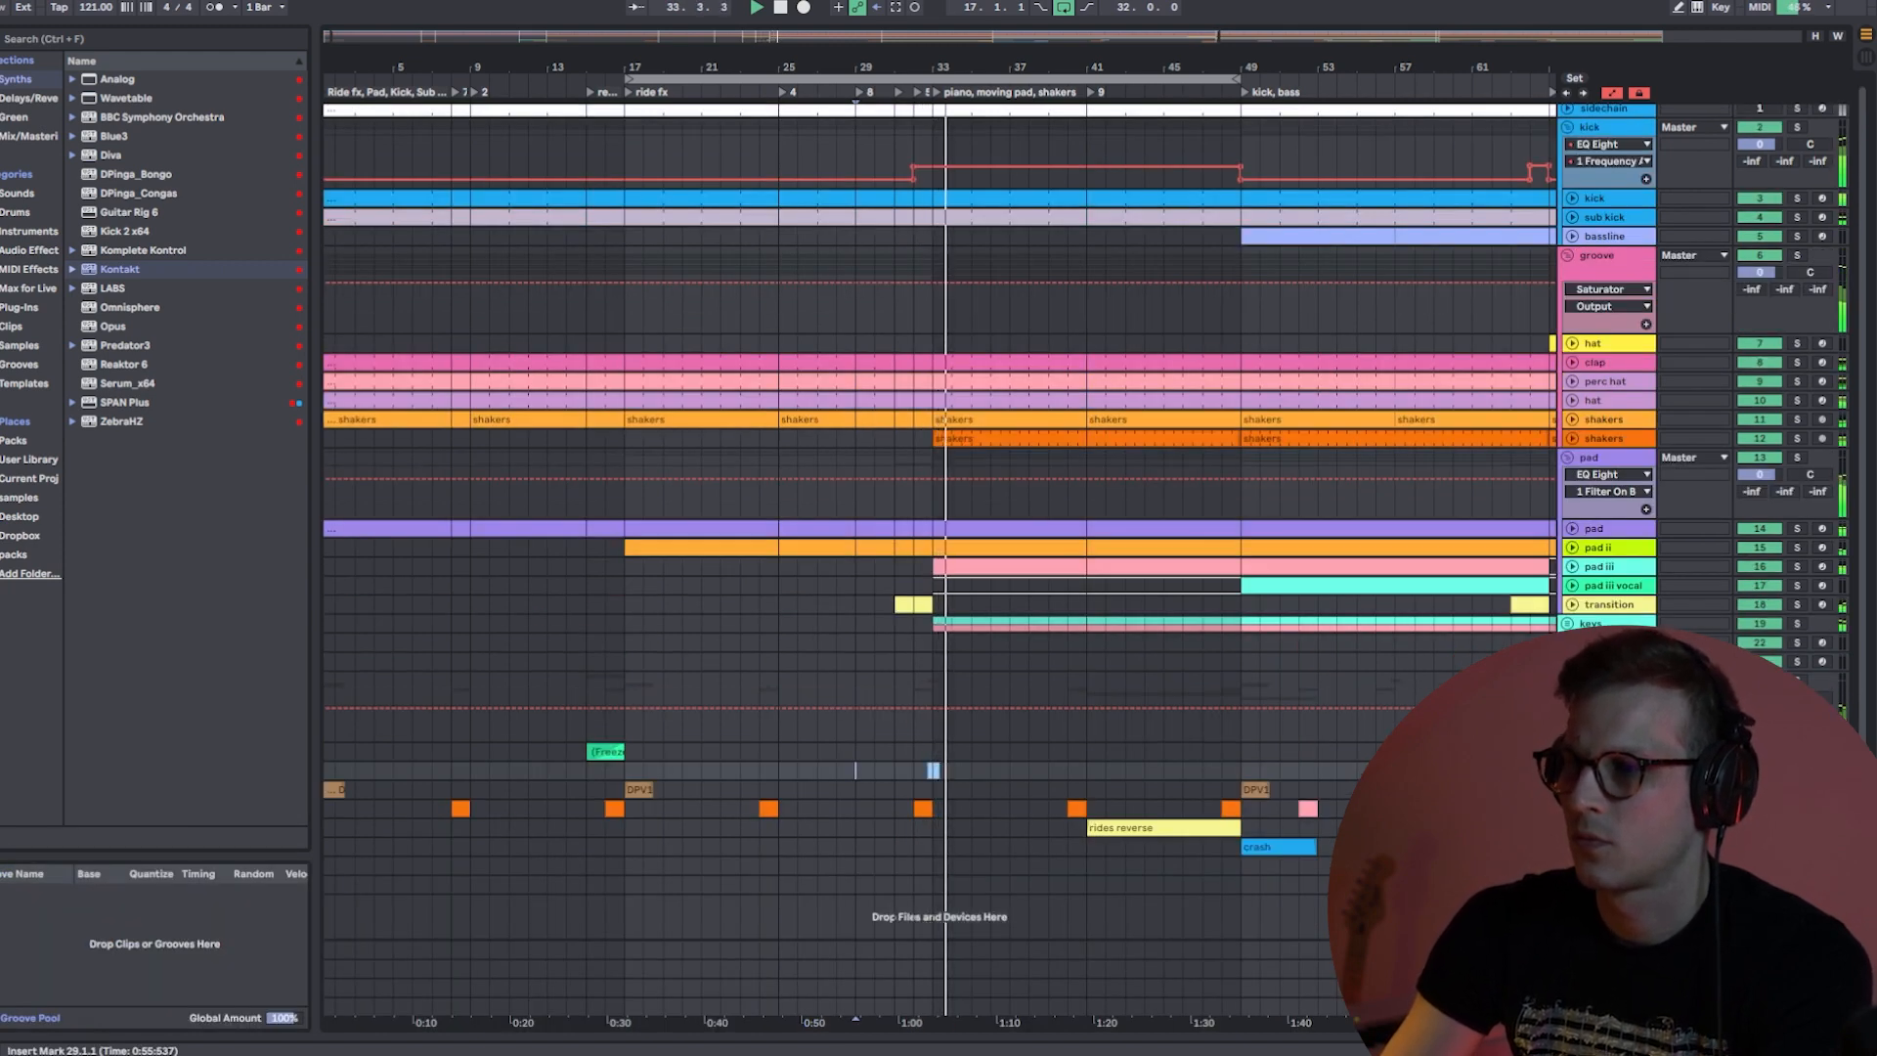
key("space")
- Expand and solo the fill fx track and inspect the notes of its clip at bar 32
key("u")
key("s")
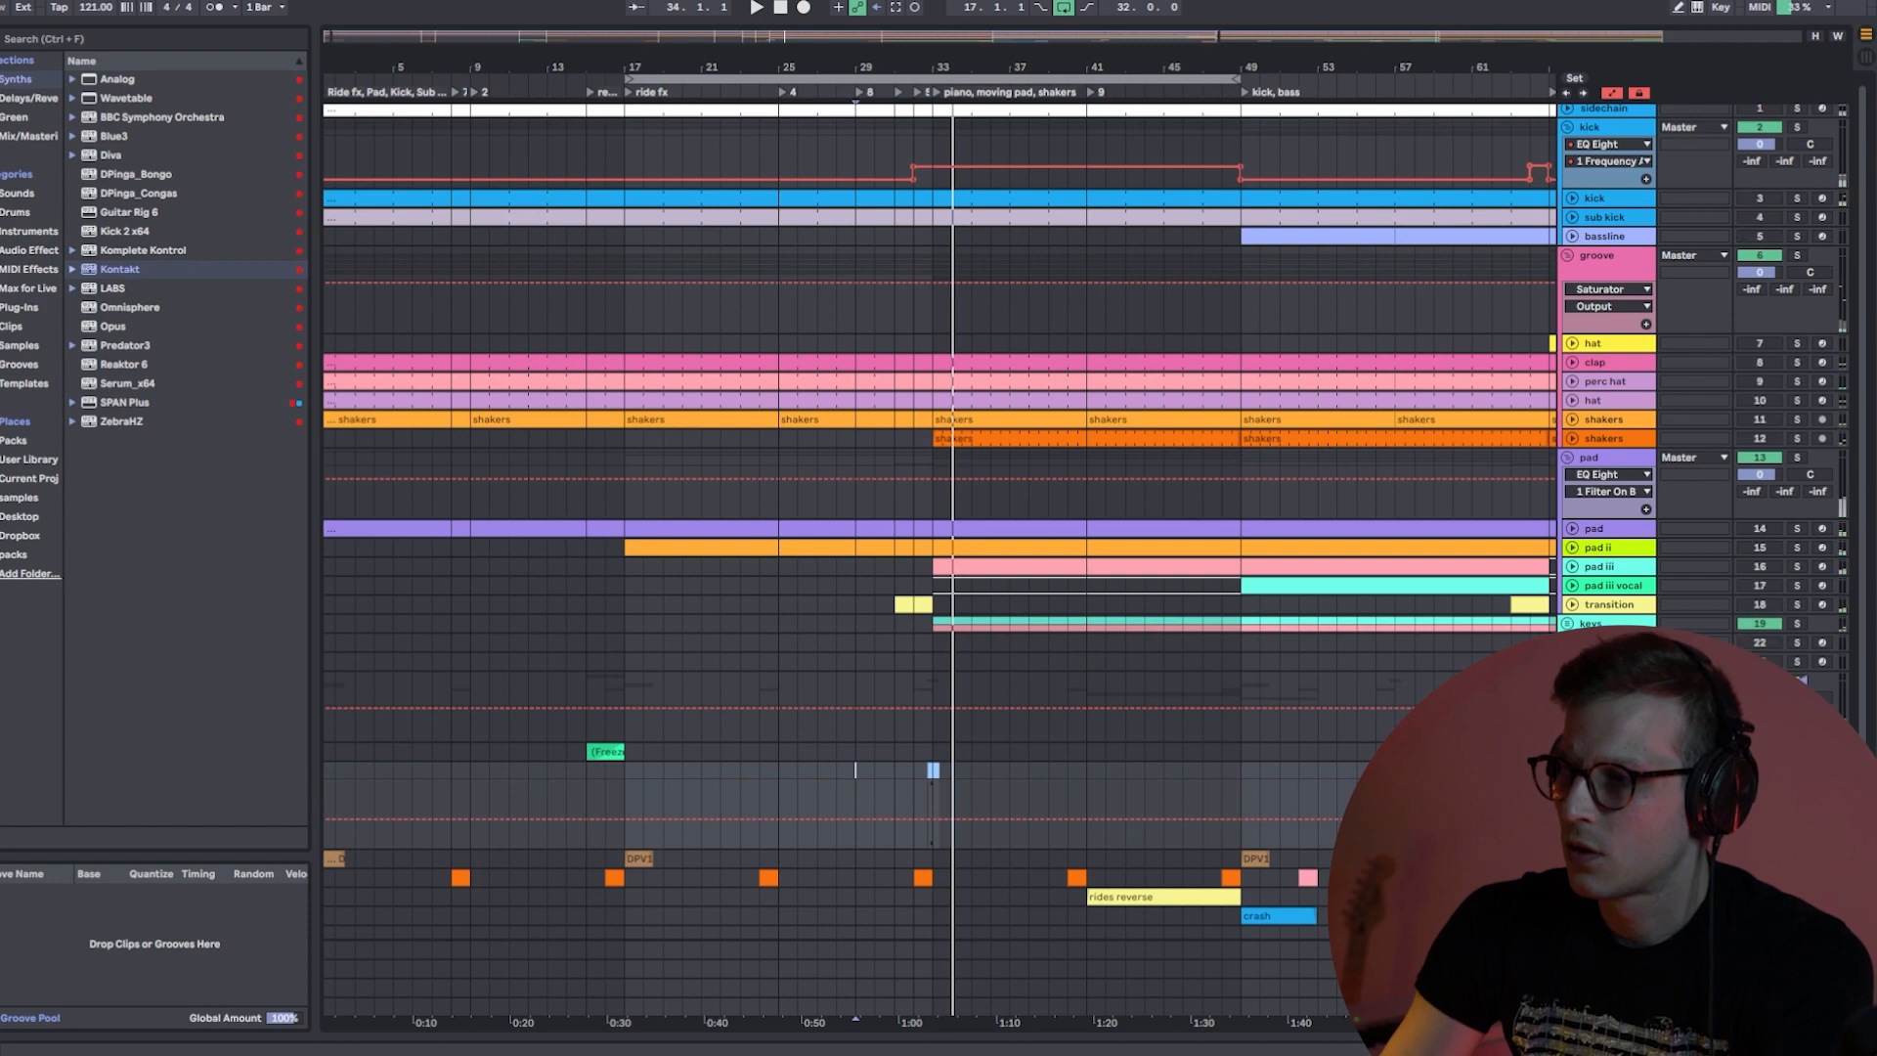
double_click(934, 769)
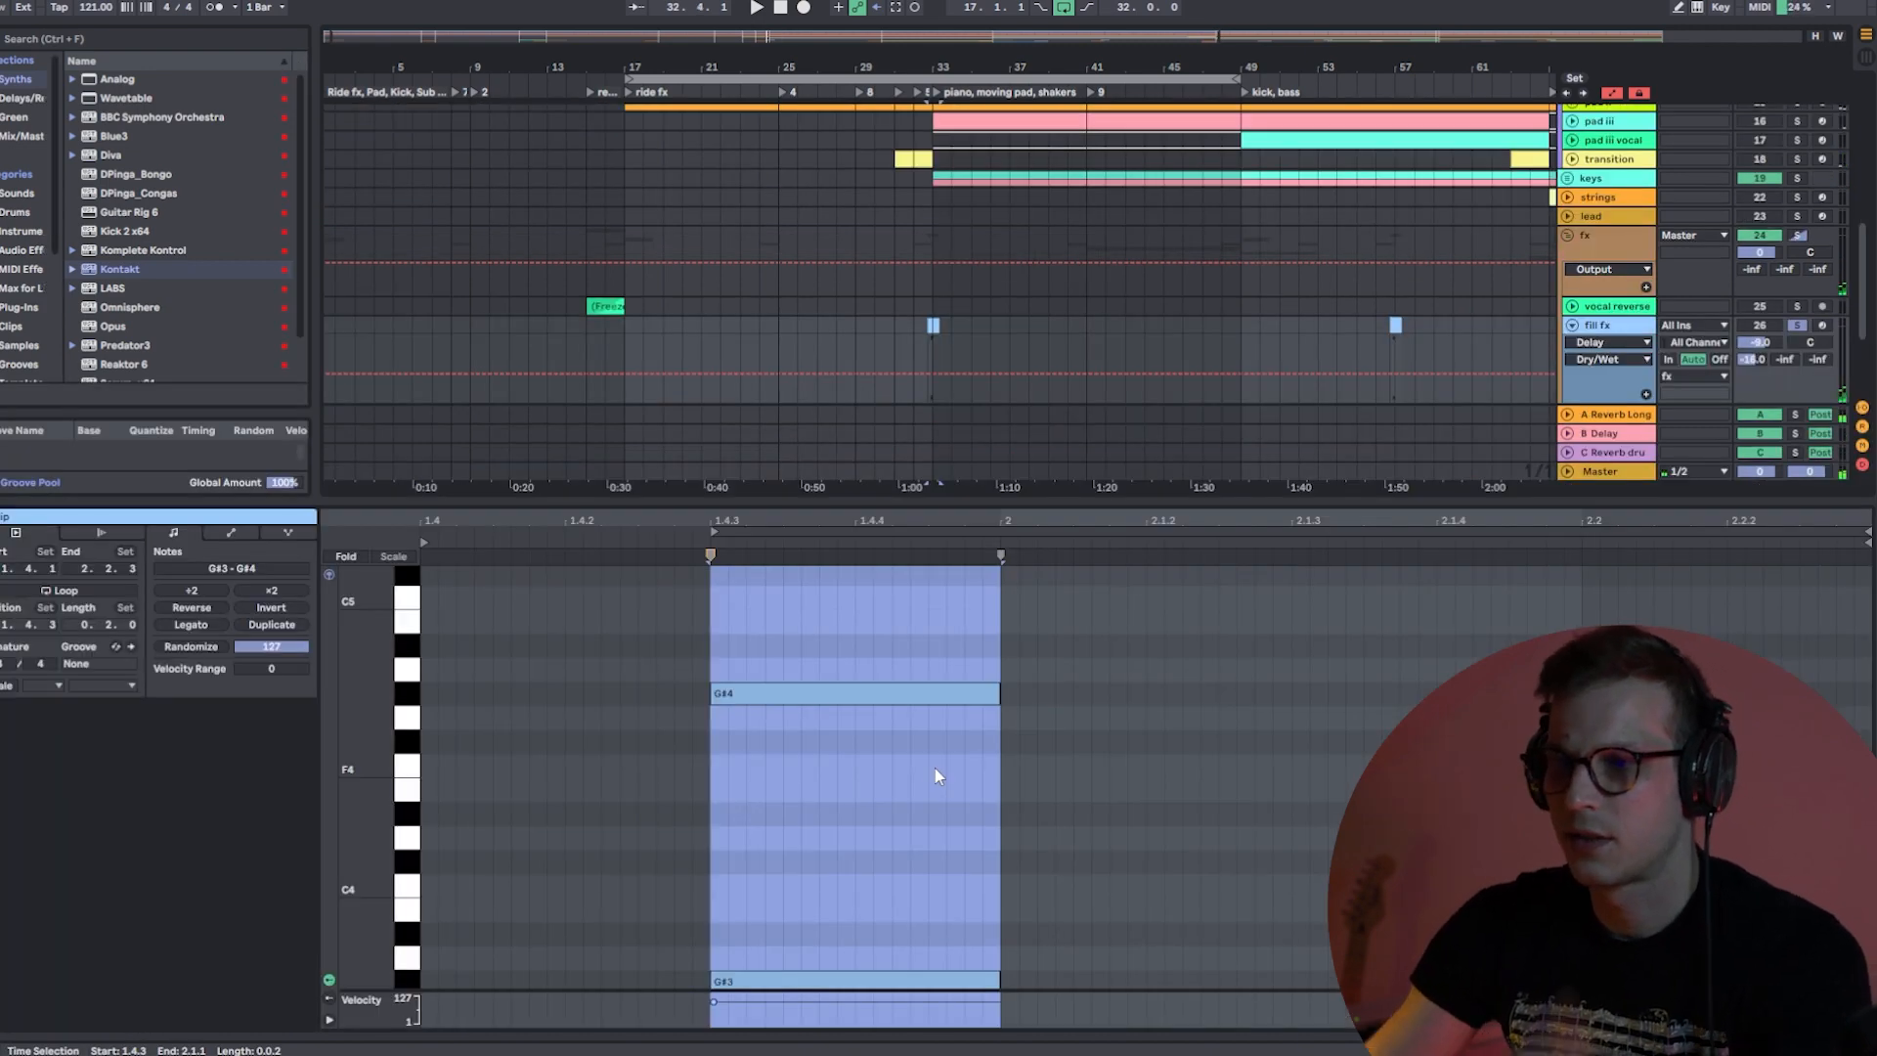
key("shift+Tab")
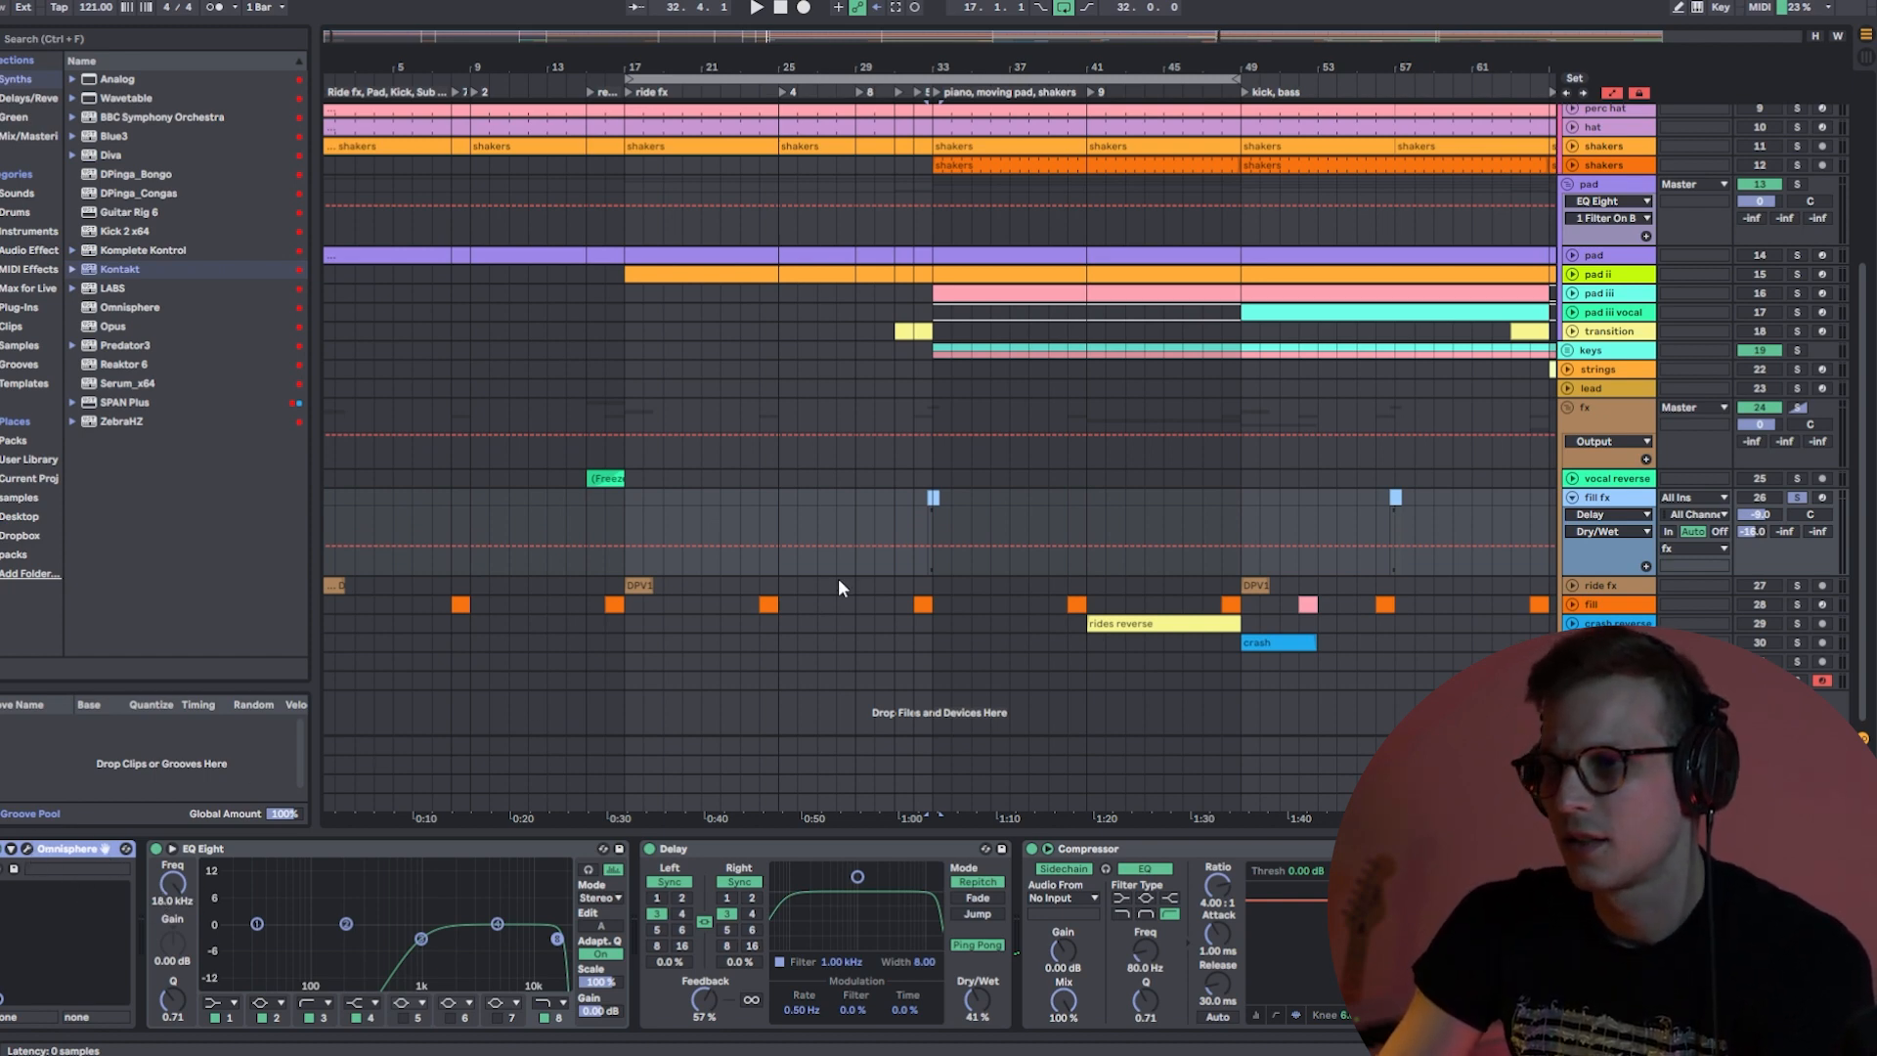
- Check the Omnisphere patch used on the fill fx track and play its clip at bar 32
left_click(27, 848)
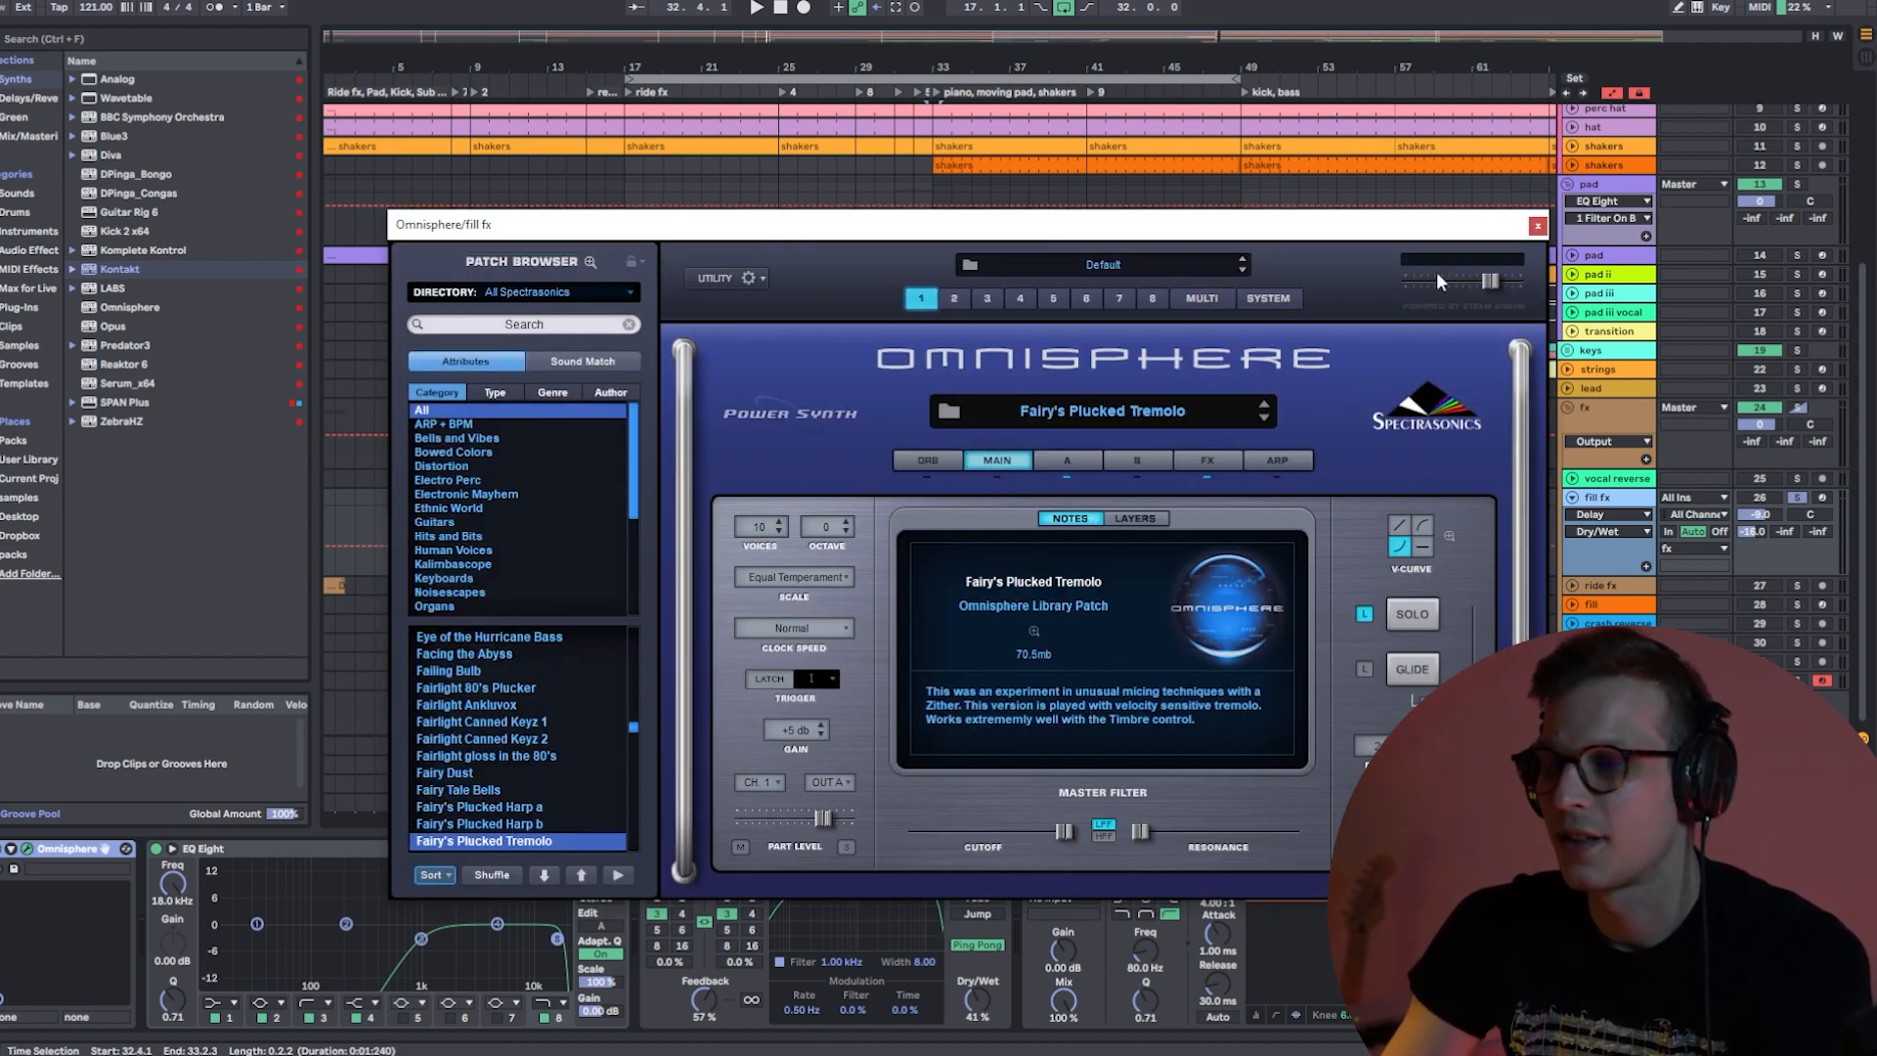
left_click(1537, 227)
left_click_drag(952, 63, 943, 184)
key("space")
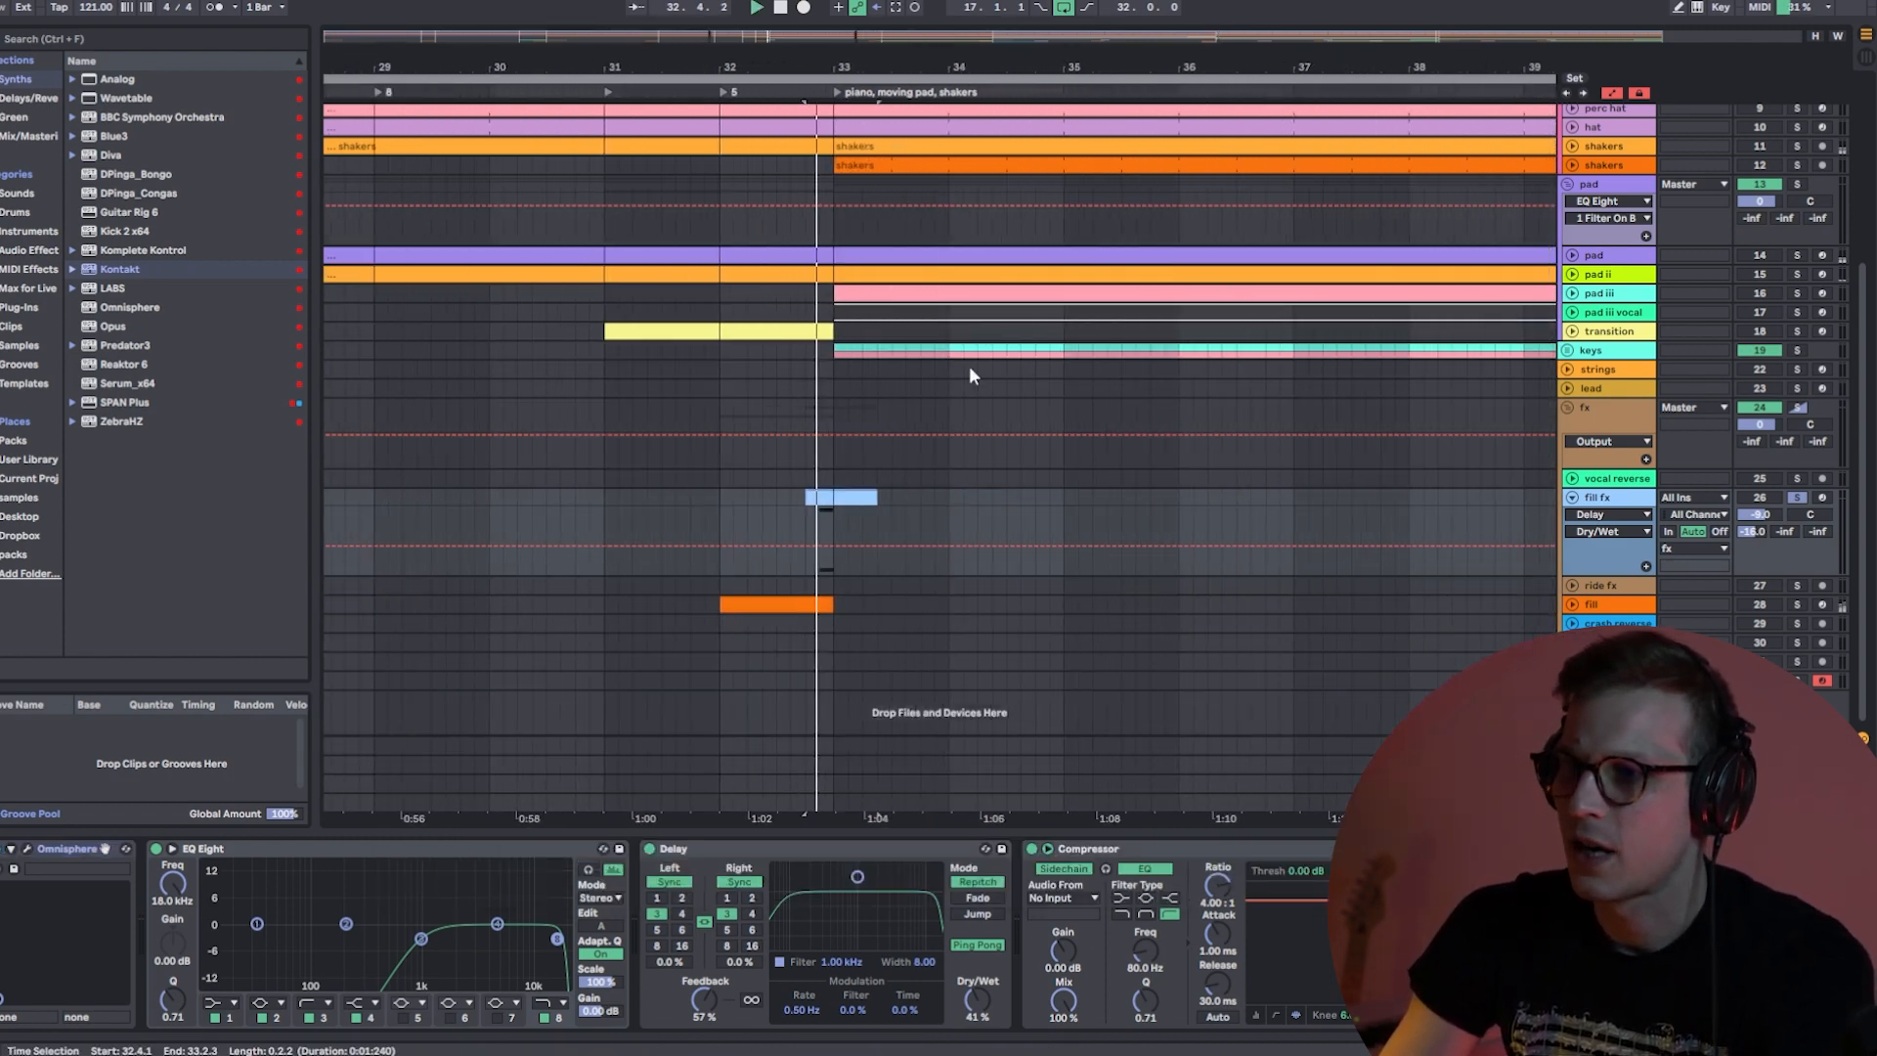
- Clear the fill fx solo, unfold the keys group and play the full mix into the section at bar 33
left_click(1799, 498)
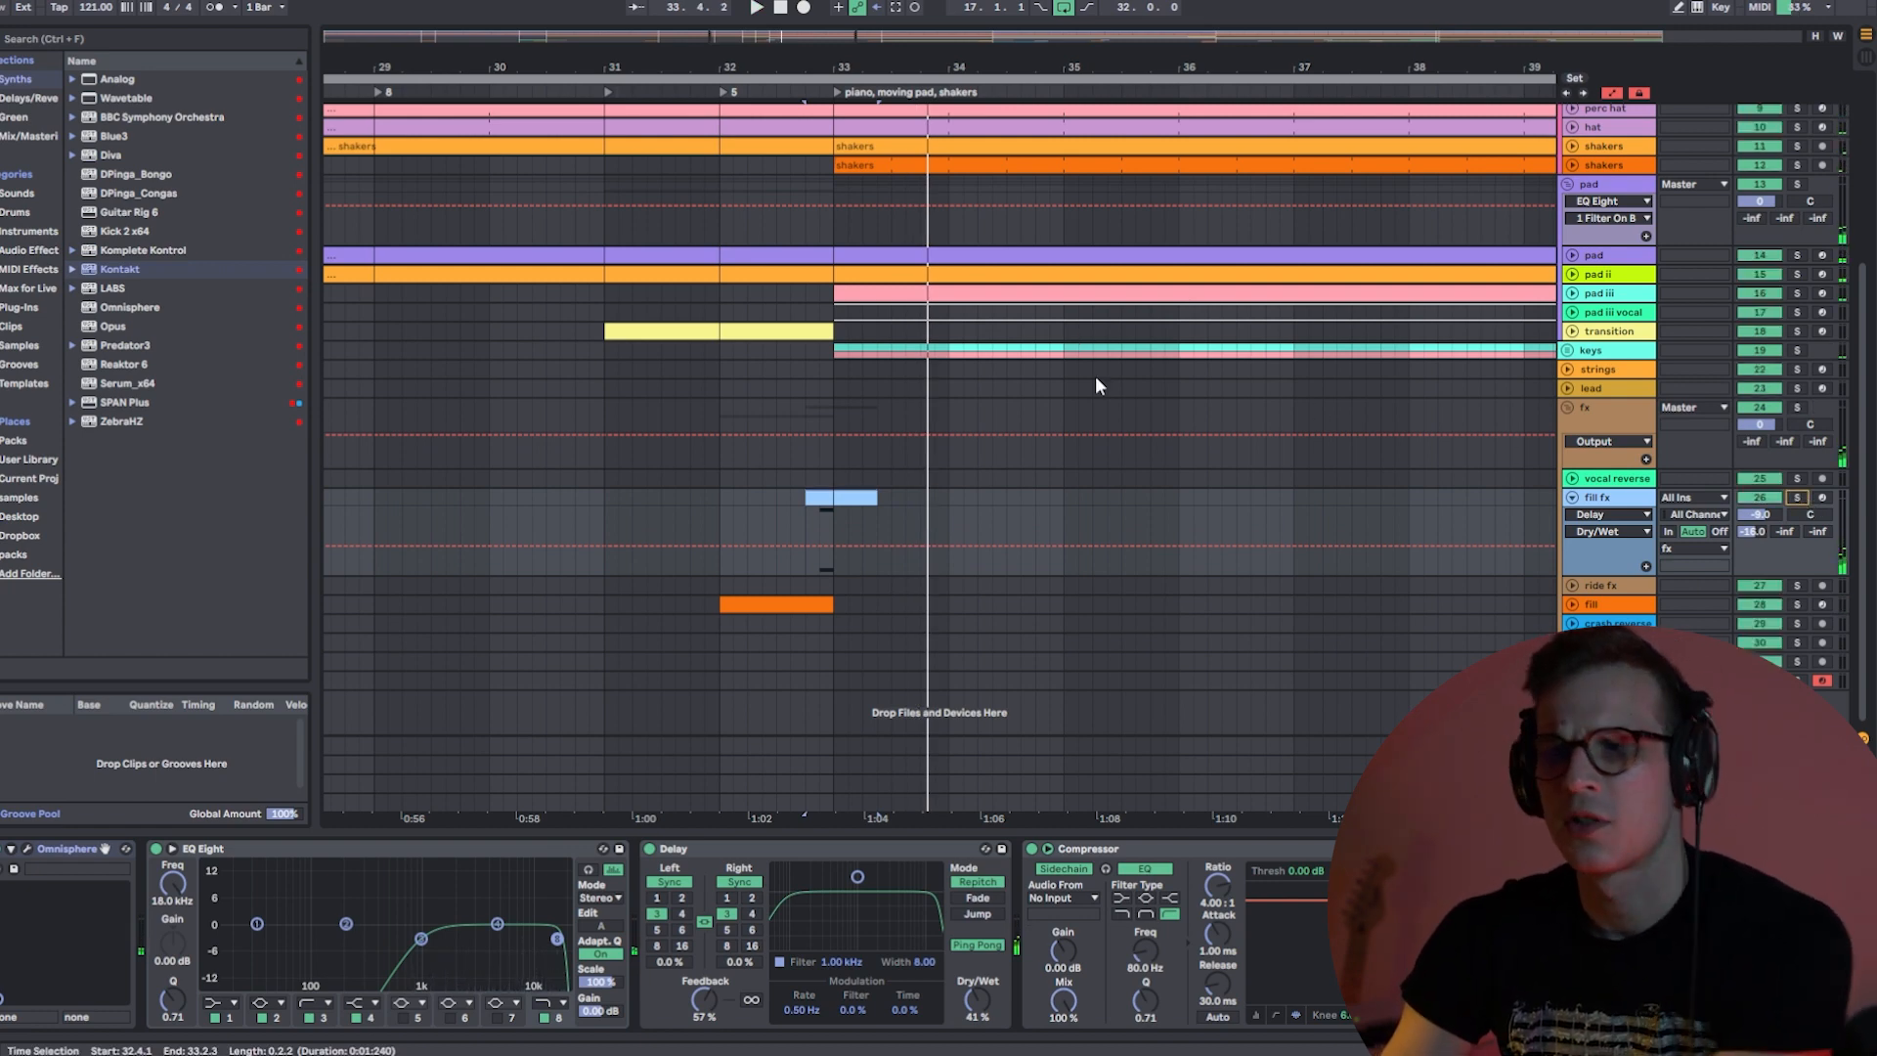
left_click(1568, 351)
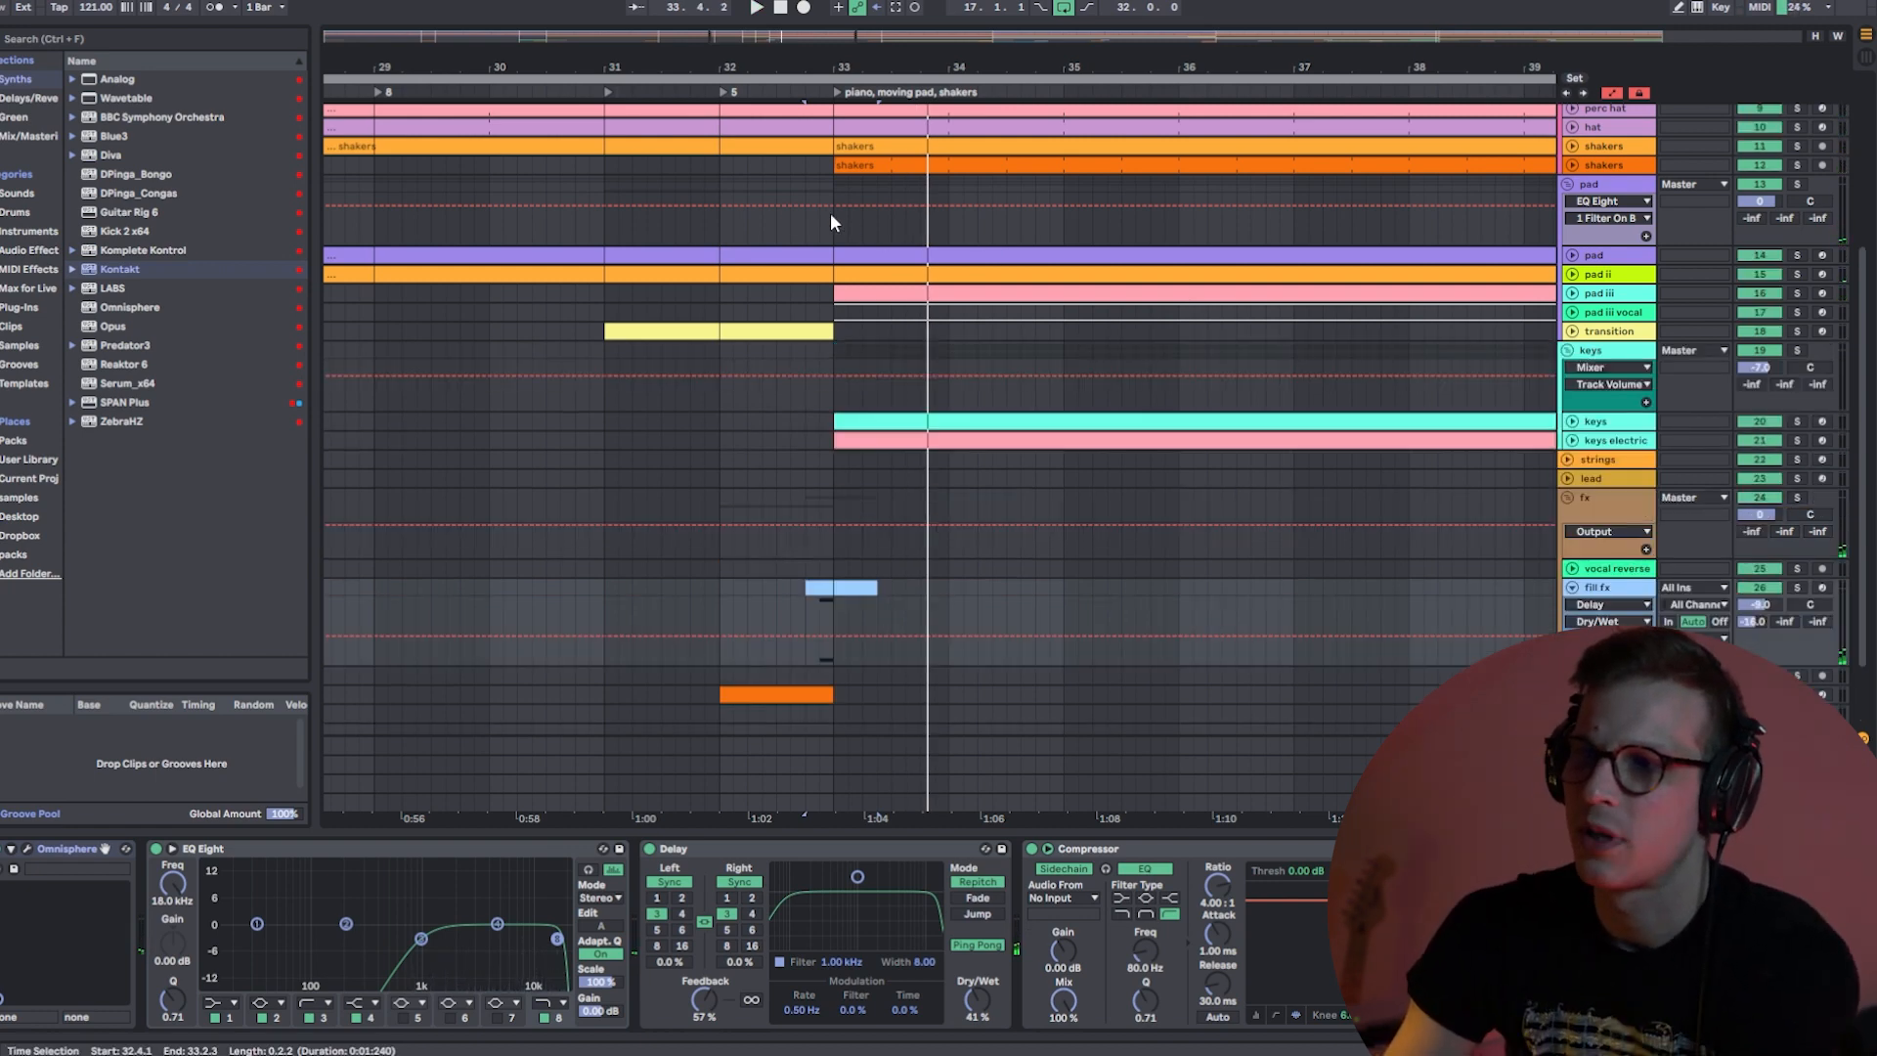
left_click(778, 96)
left_click_drag(832, 67, 846, 15)
scroll(1718, 290, "up", 2)
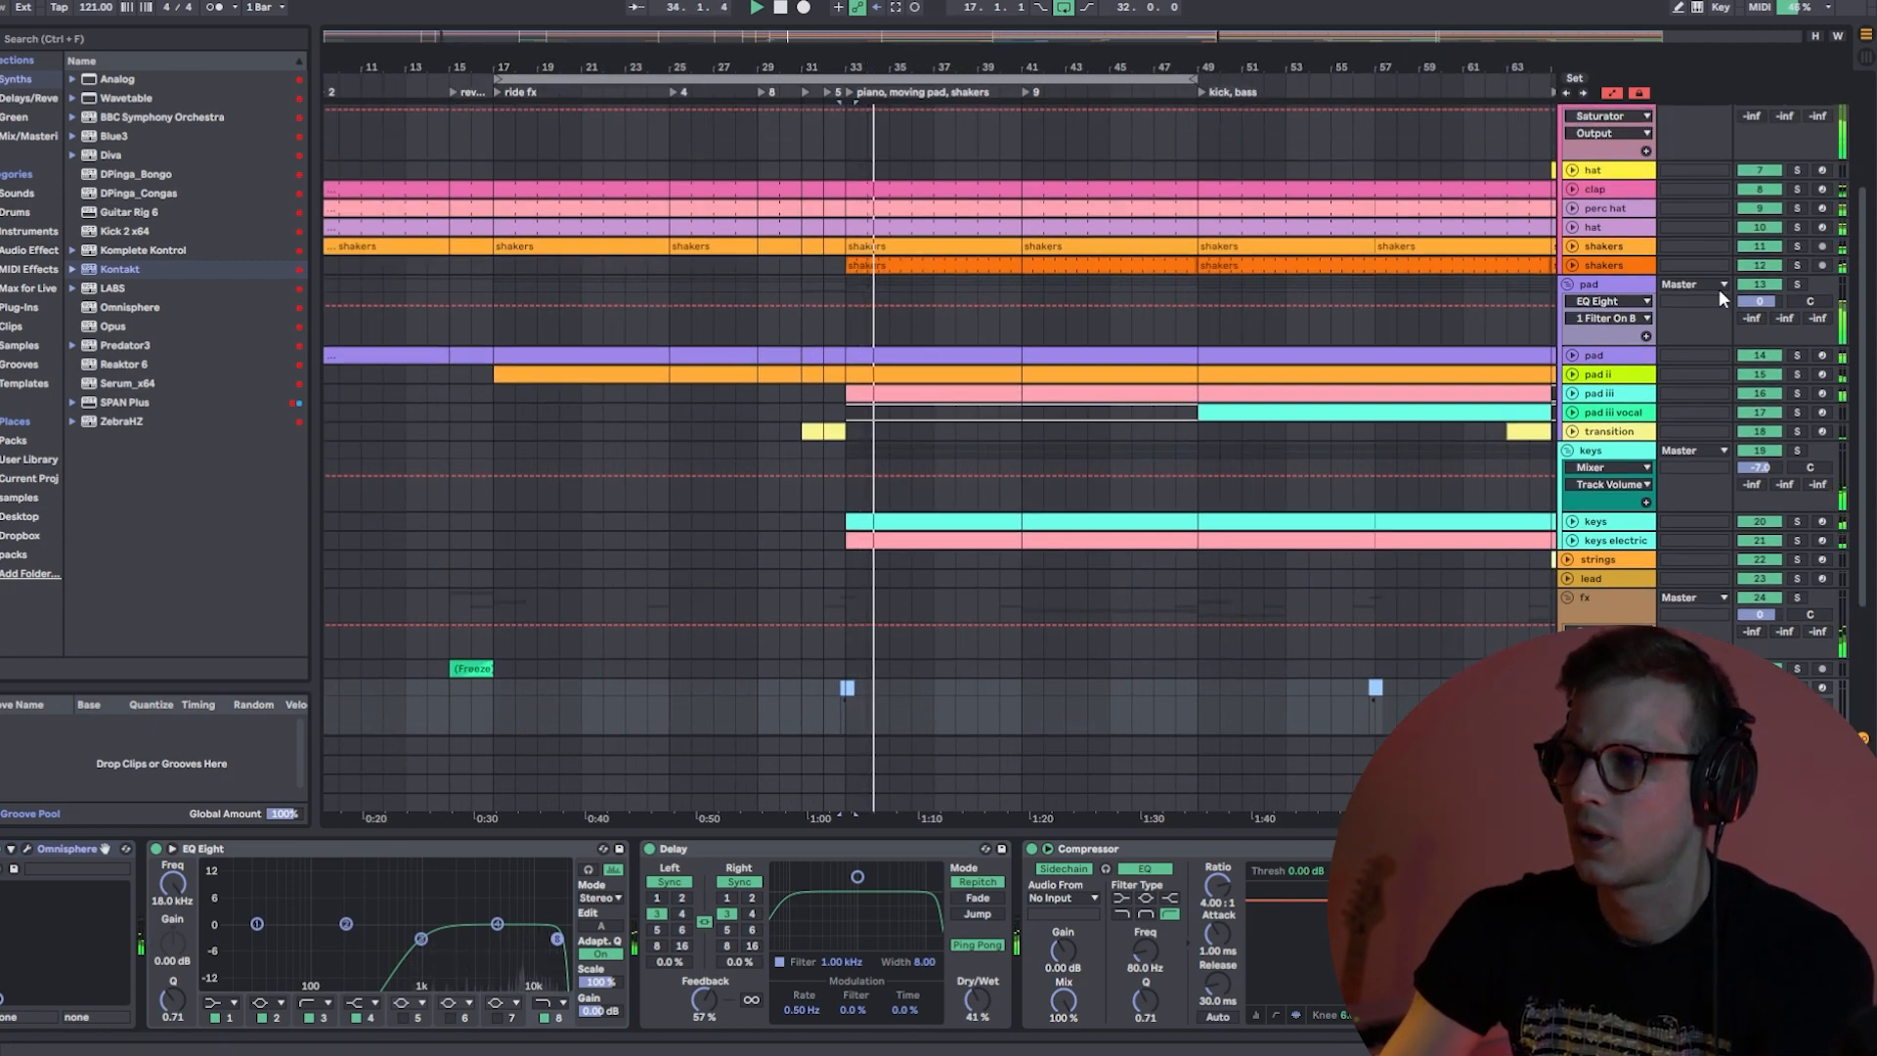
- Solo the second shakers track and play its clip from bar 33
left_click(1797, 266)
left_click(883, 264)
key("space")
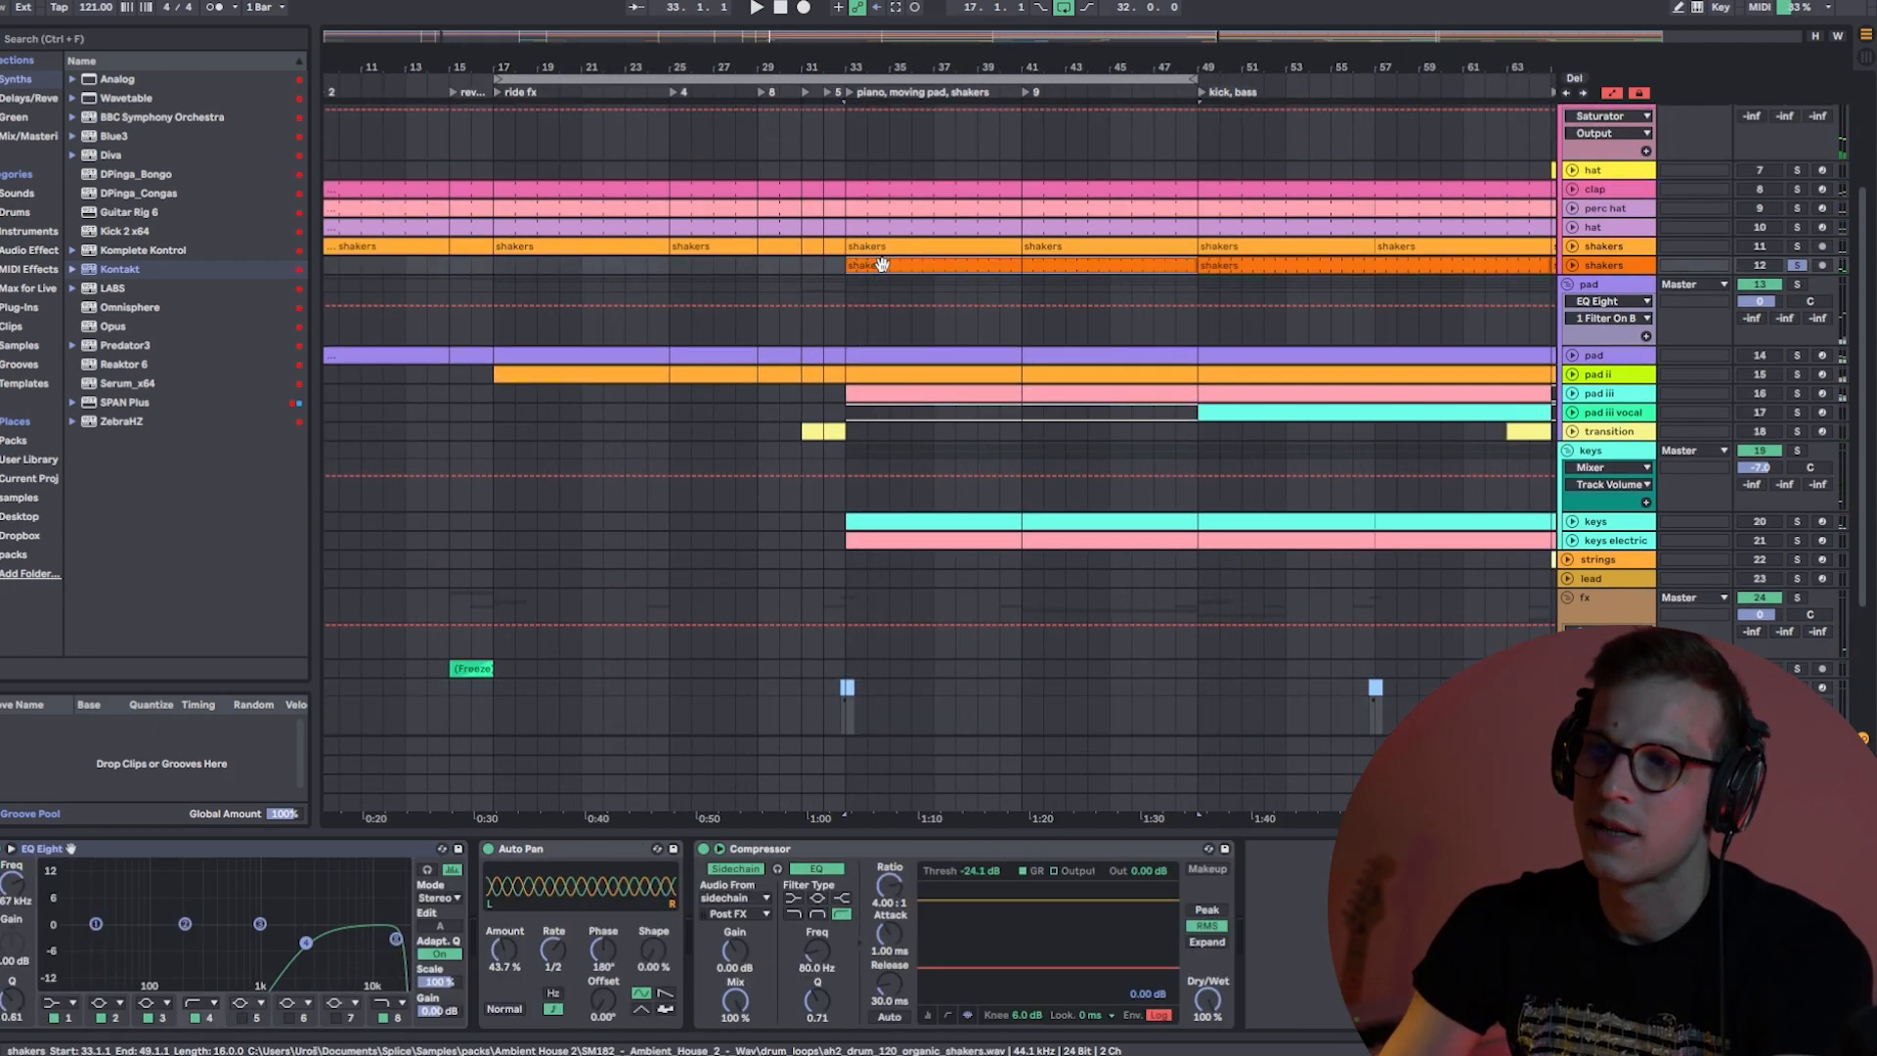
key("space")
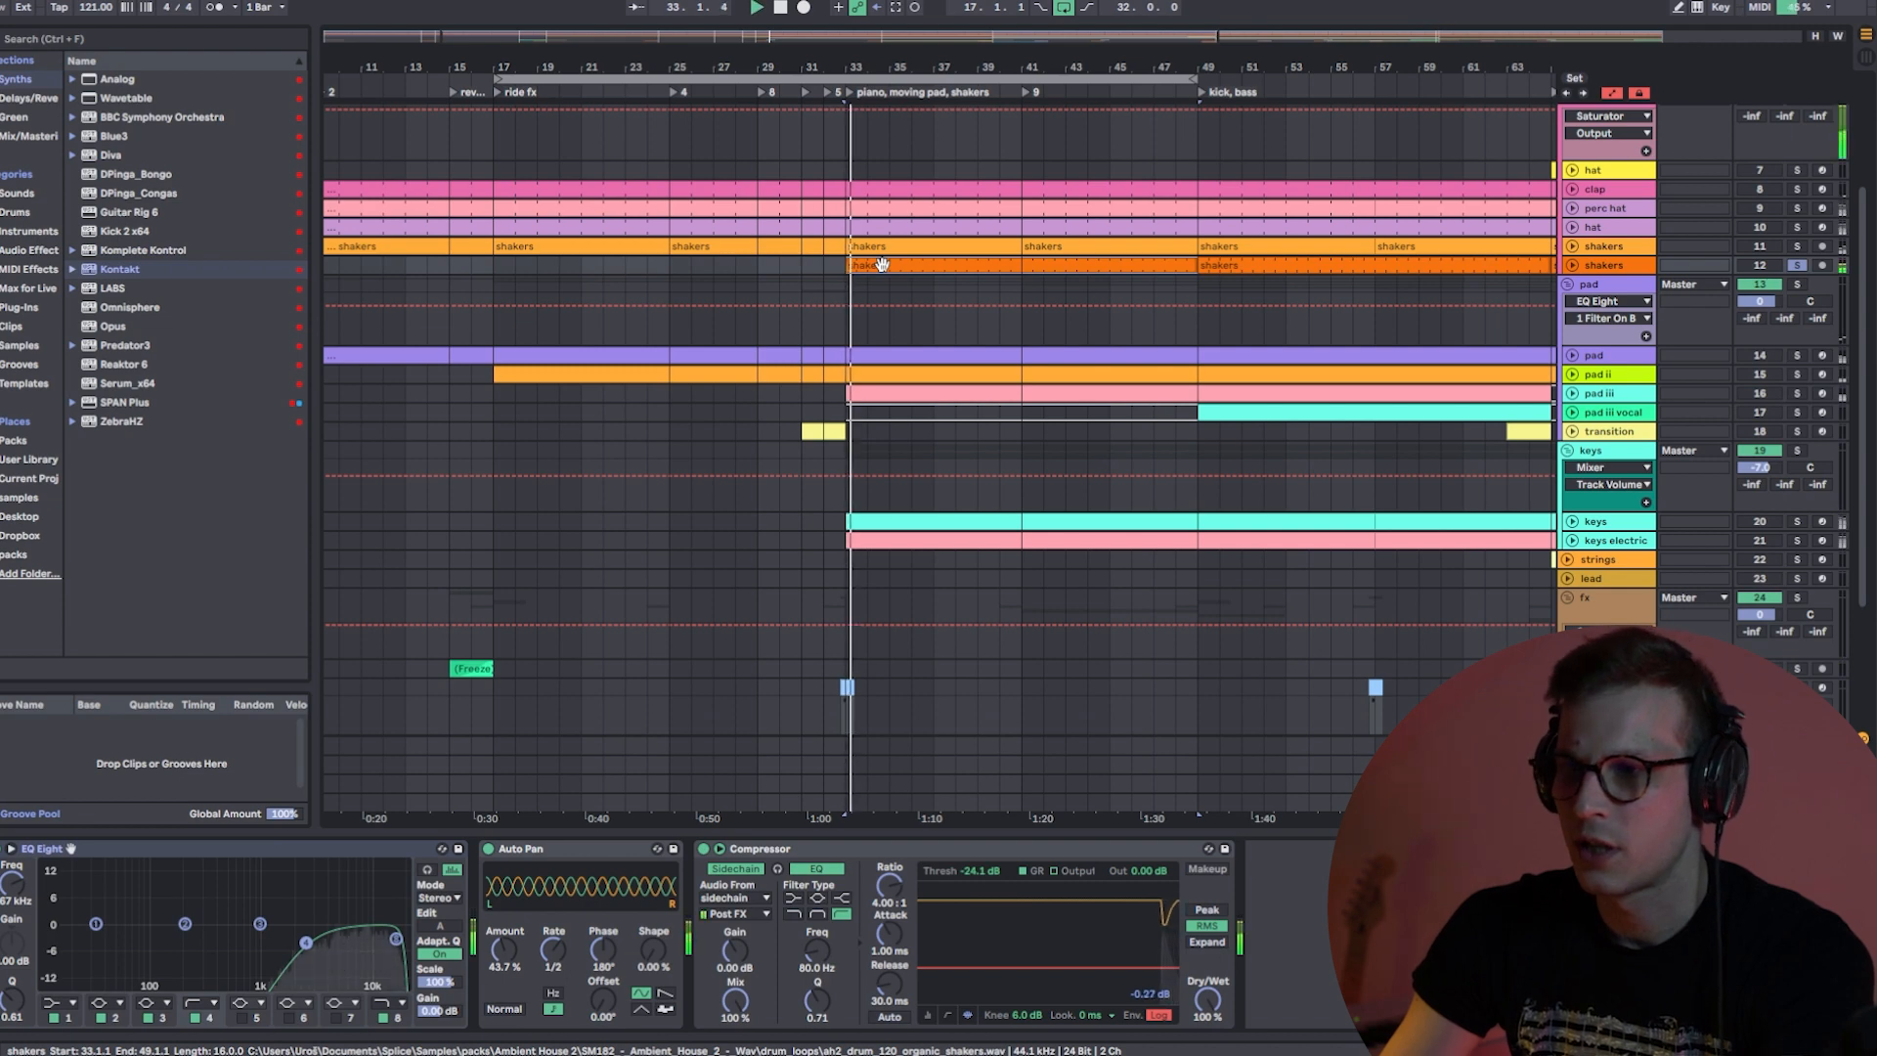
- Clear the shakers solo and move the loop's start to bar 32 while the full mix plays
left_click(1801, 266)
left_click_drag(491, 80, 759, 79)
scroll(1254, 417, "down", 3)
scroll(915, 236, "up", 9)
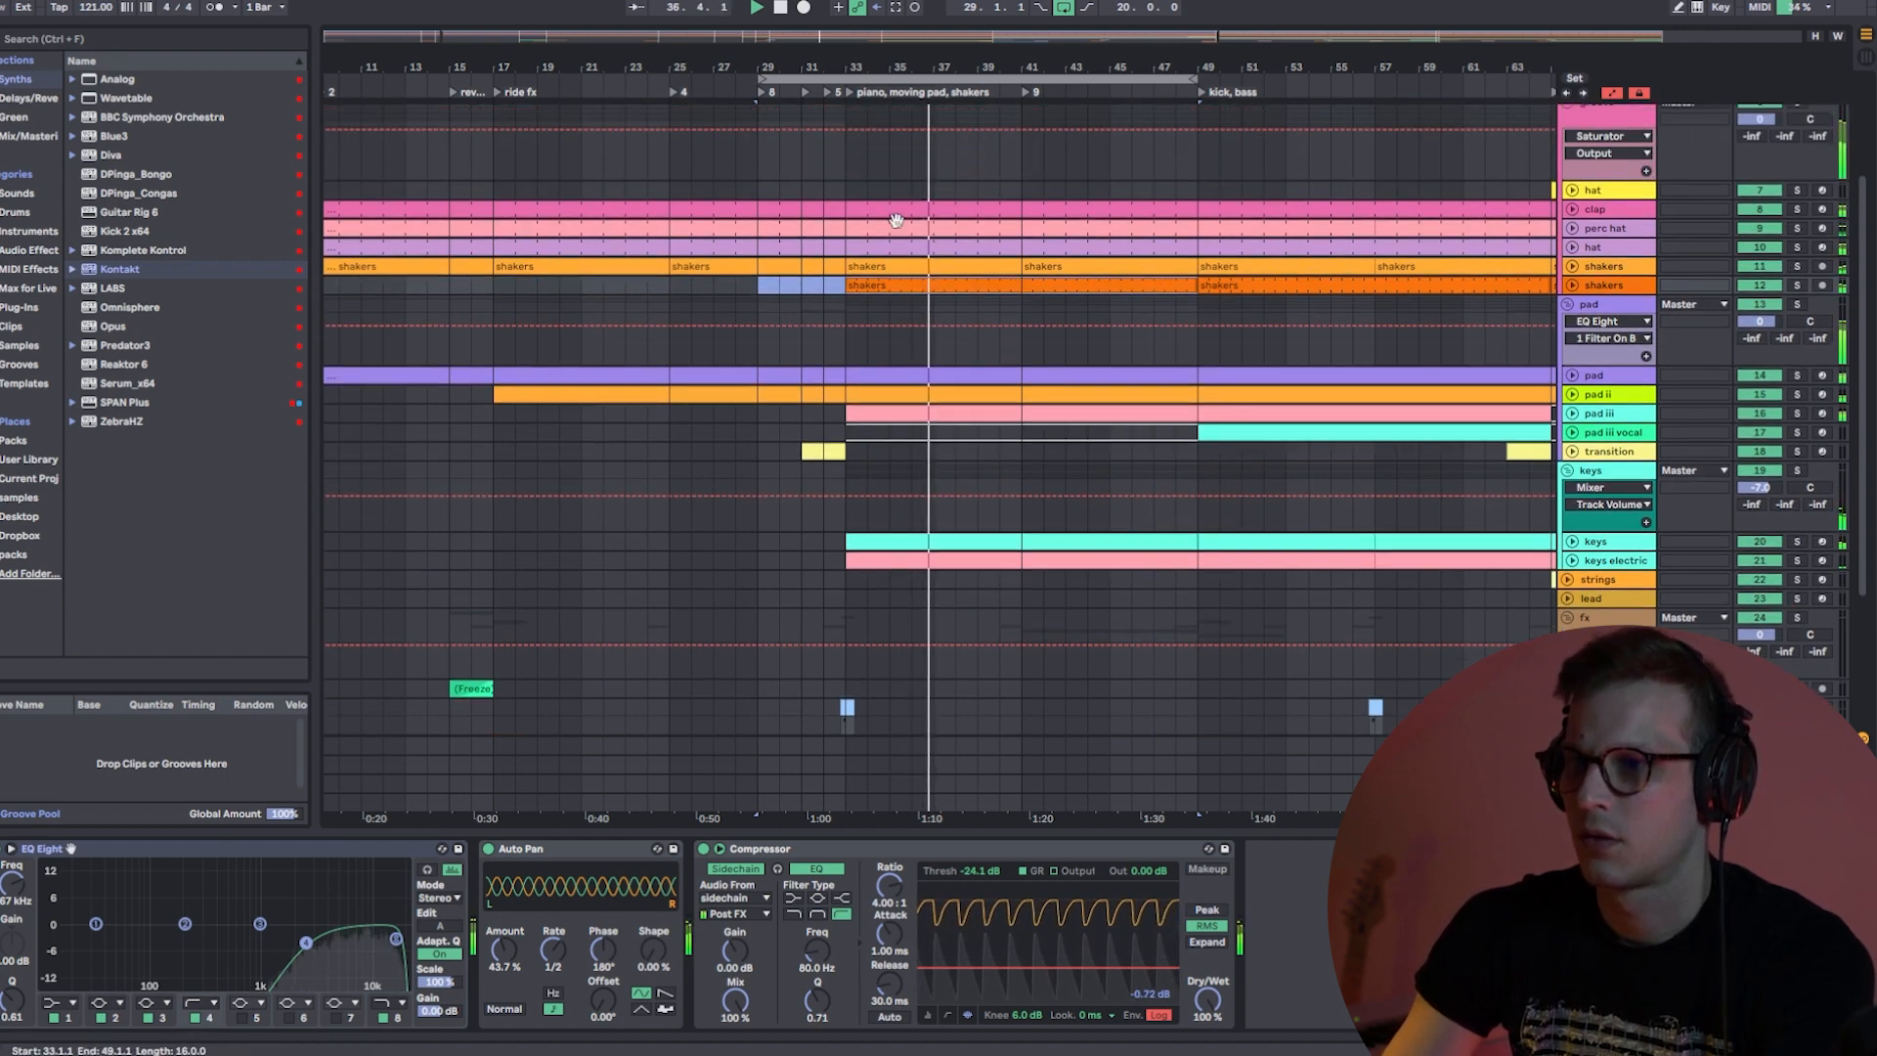
left_click_drag(759, 79, 832, 78)
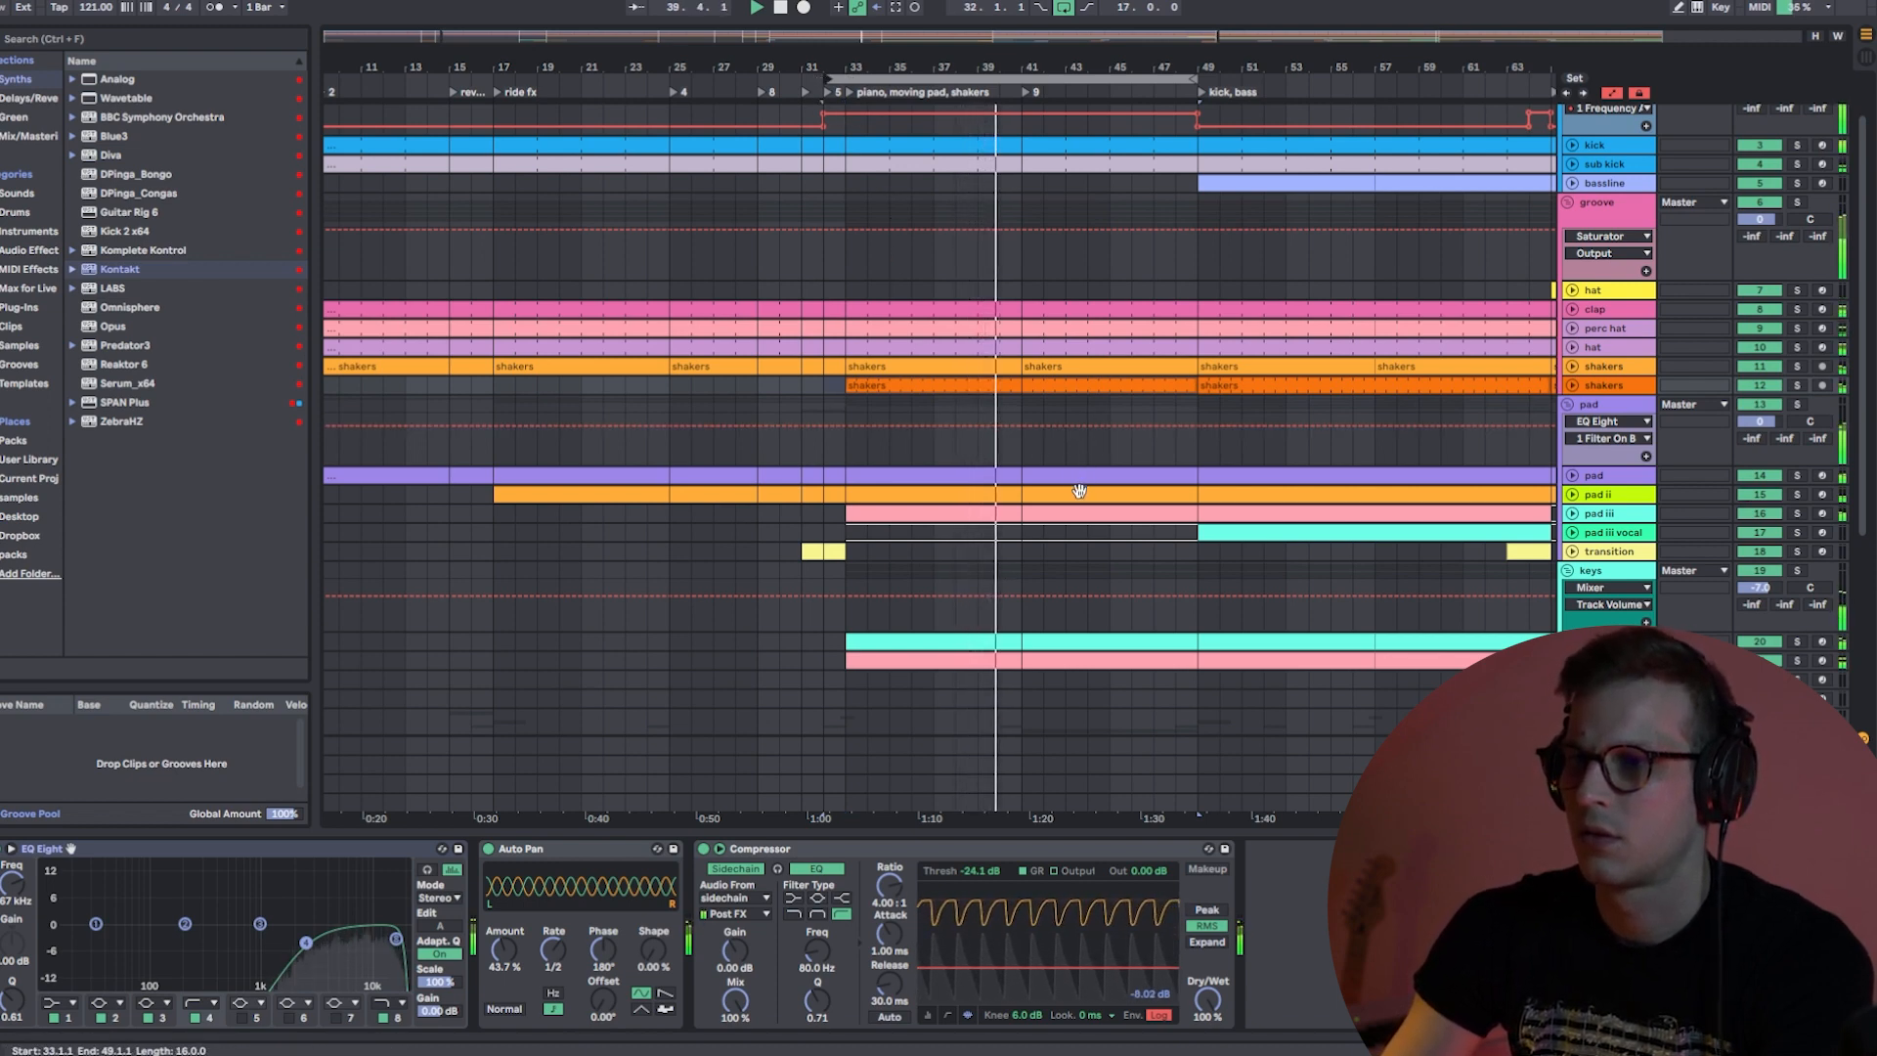
- Collapse the fill fx track and display the devices of the pad iii clip at bar 33
scroll(1222, 576, "down", 5)
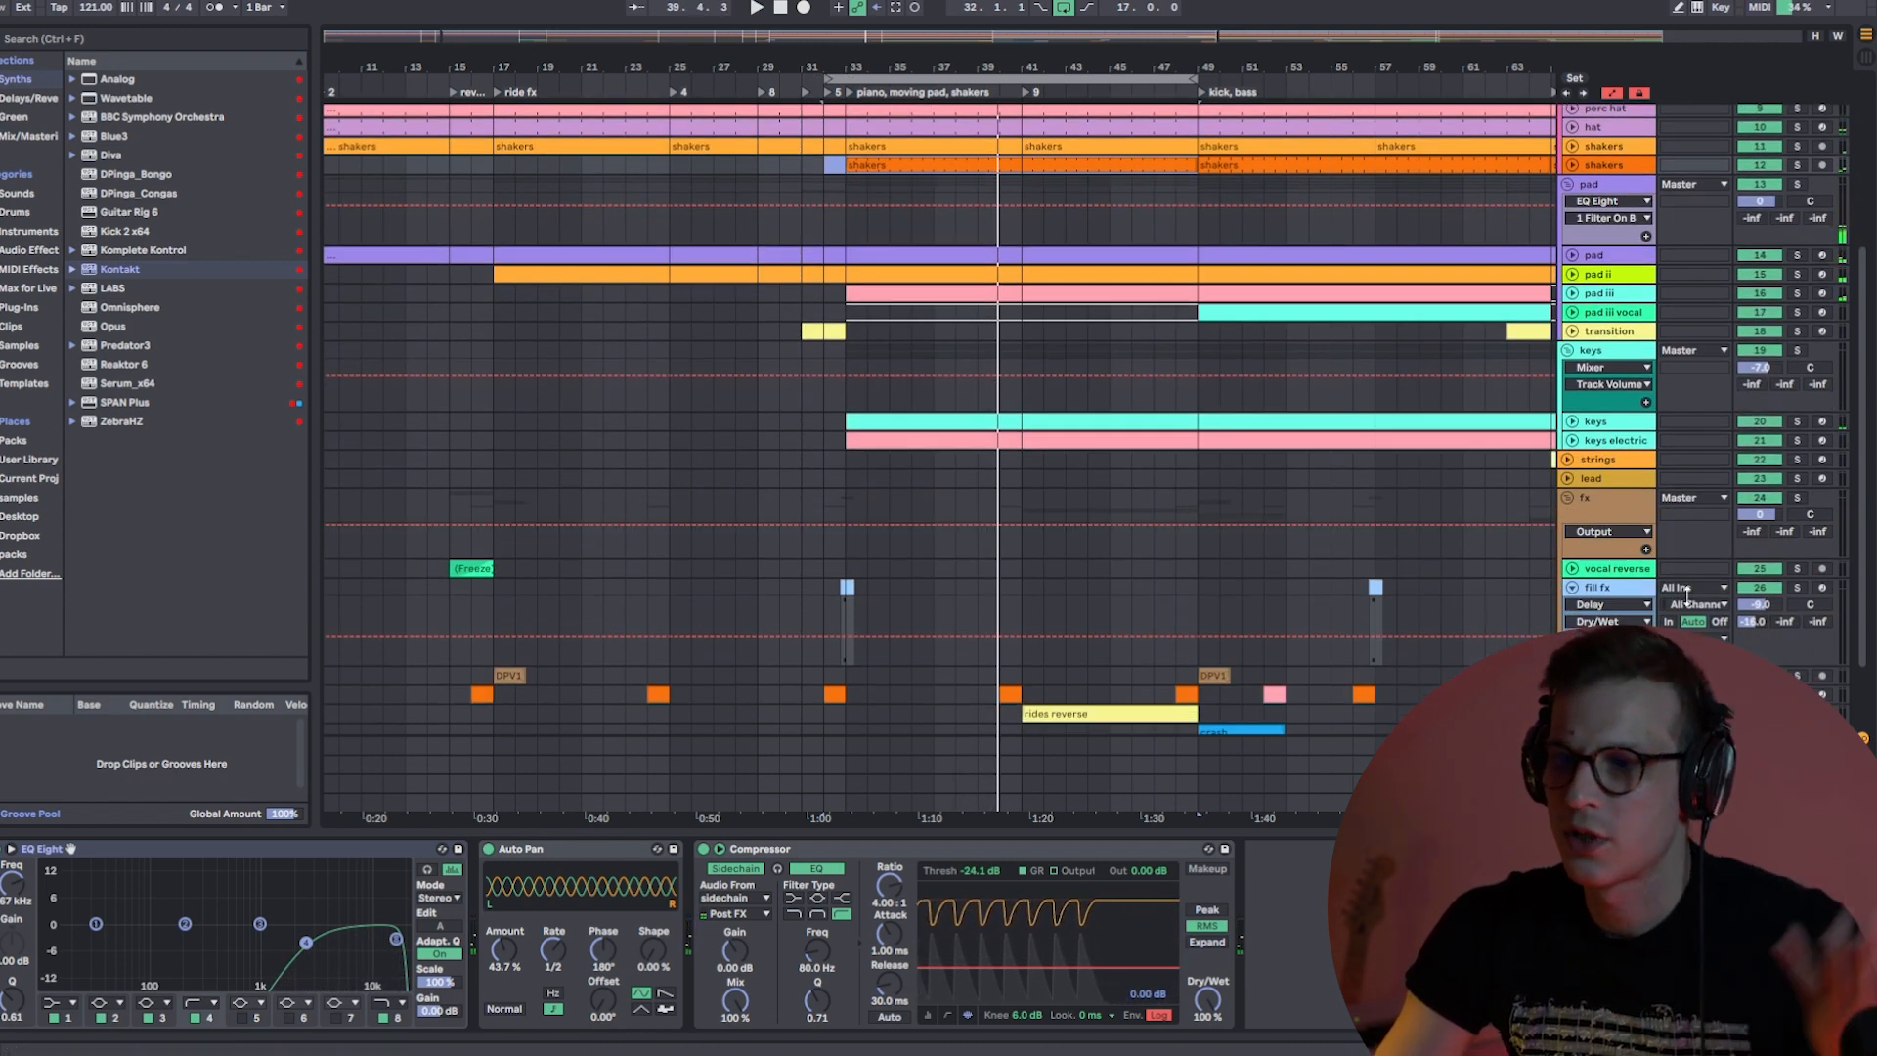
left_click(1571, 585)
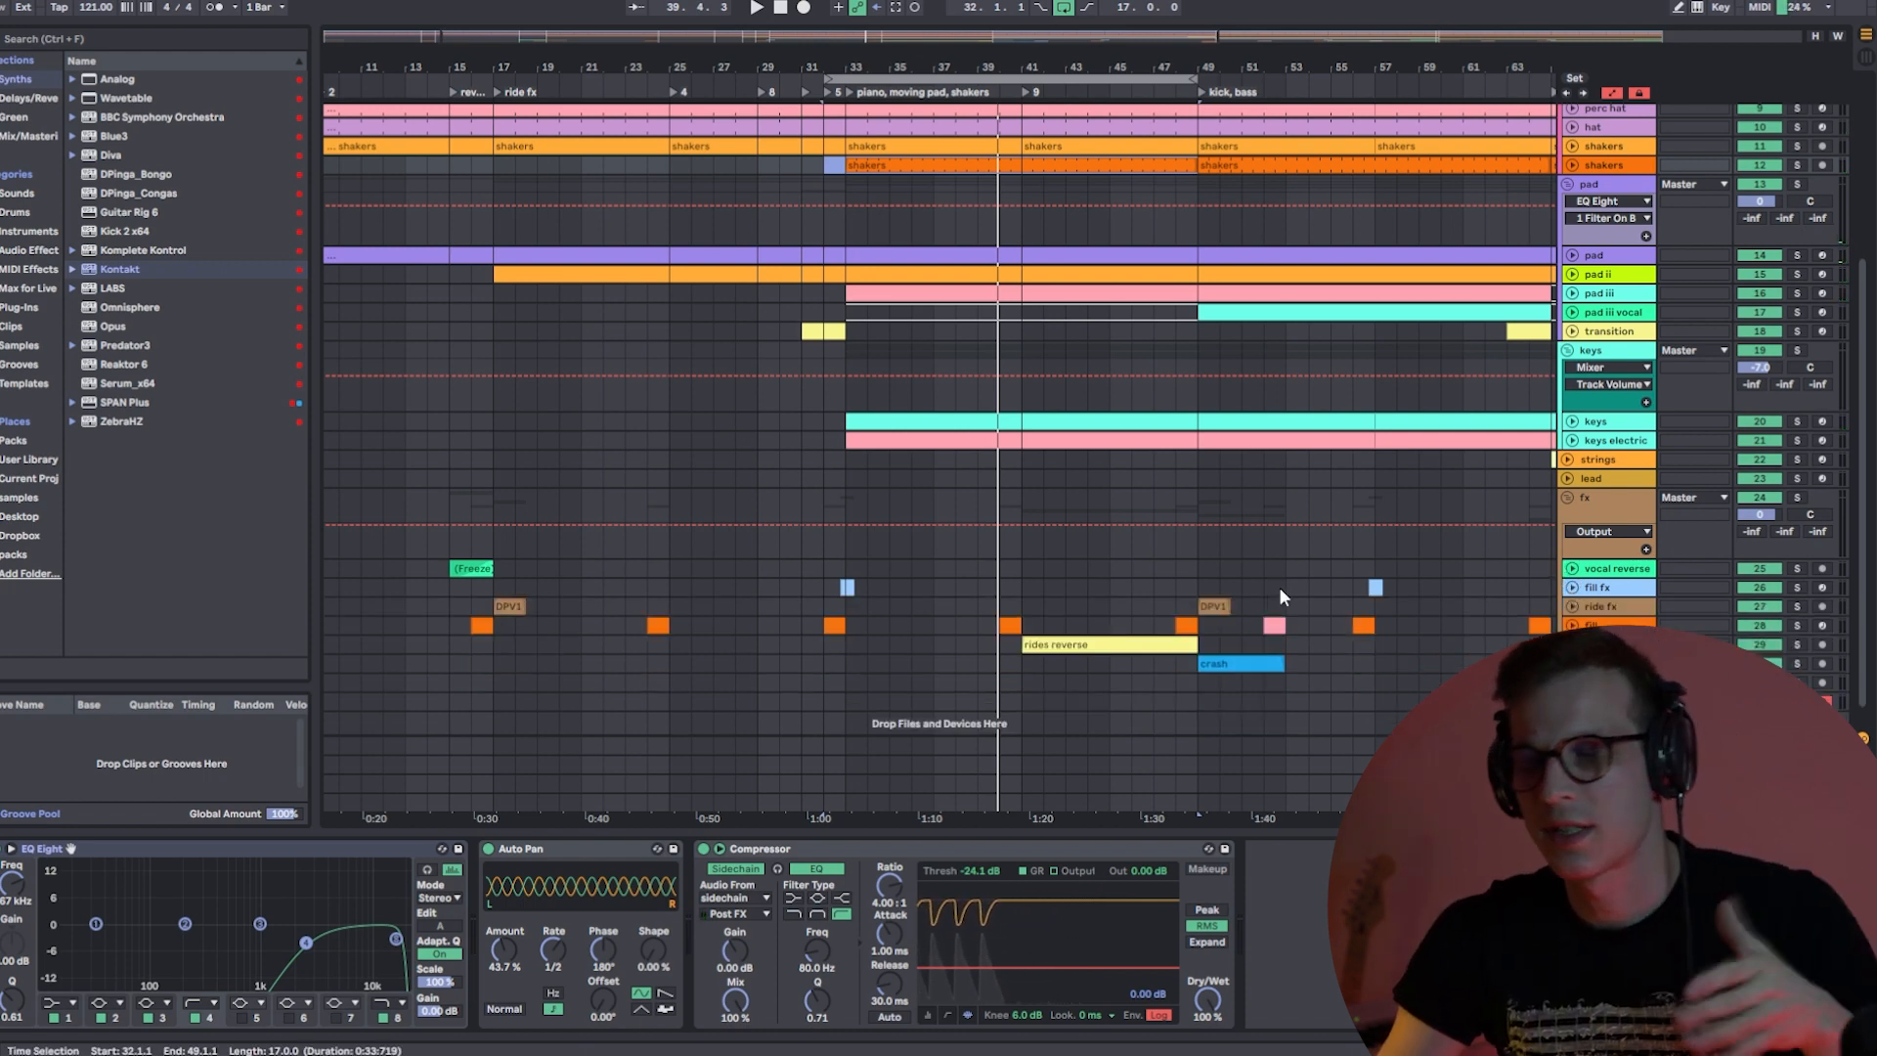
left_click(921, 311)
left_click(966, 295)
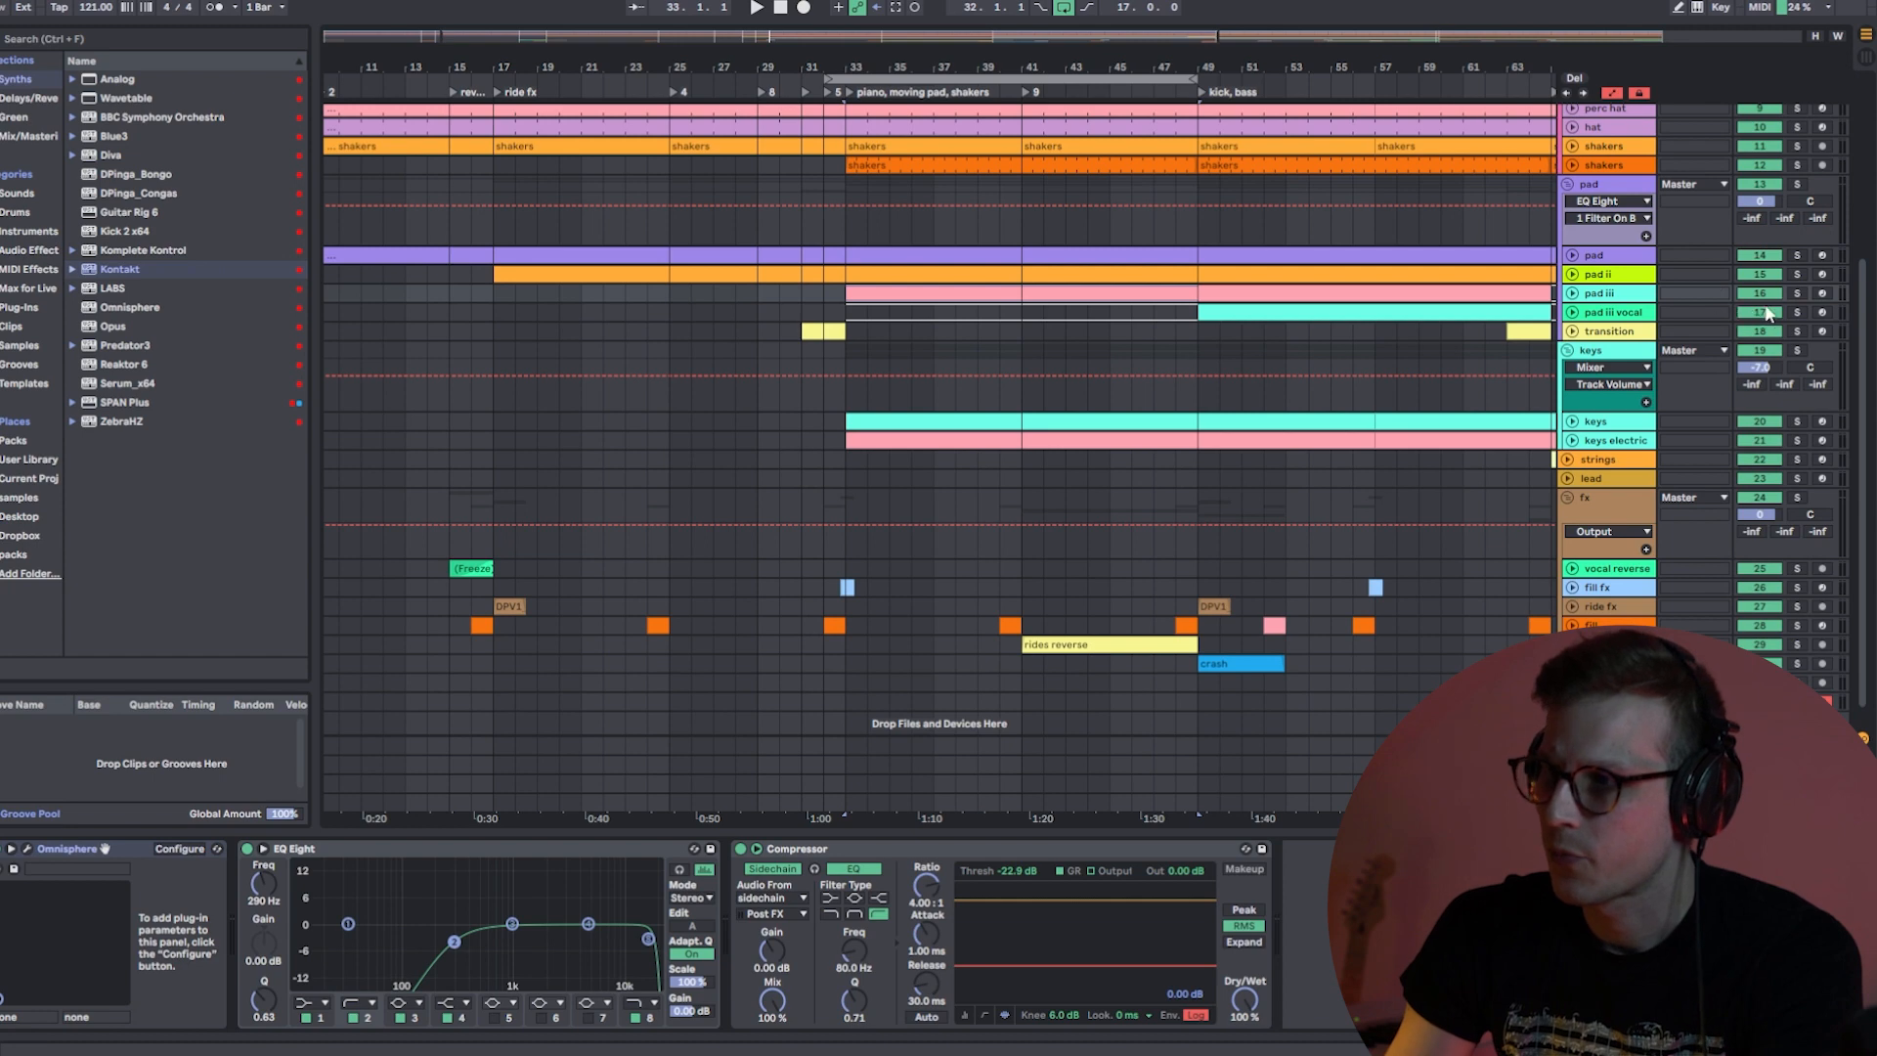
- Solo pad iii, open its clip's notes and play from bar 33, adding the pad track to the solo
left_click(1797, 292)
double_click(1146, 293)
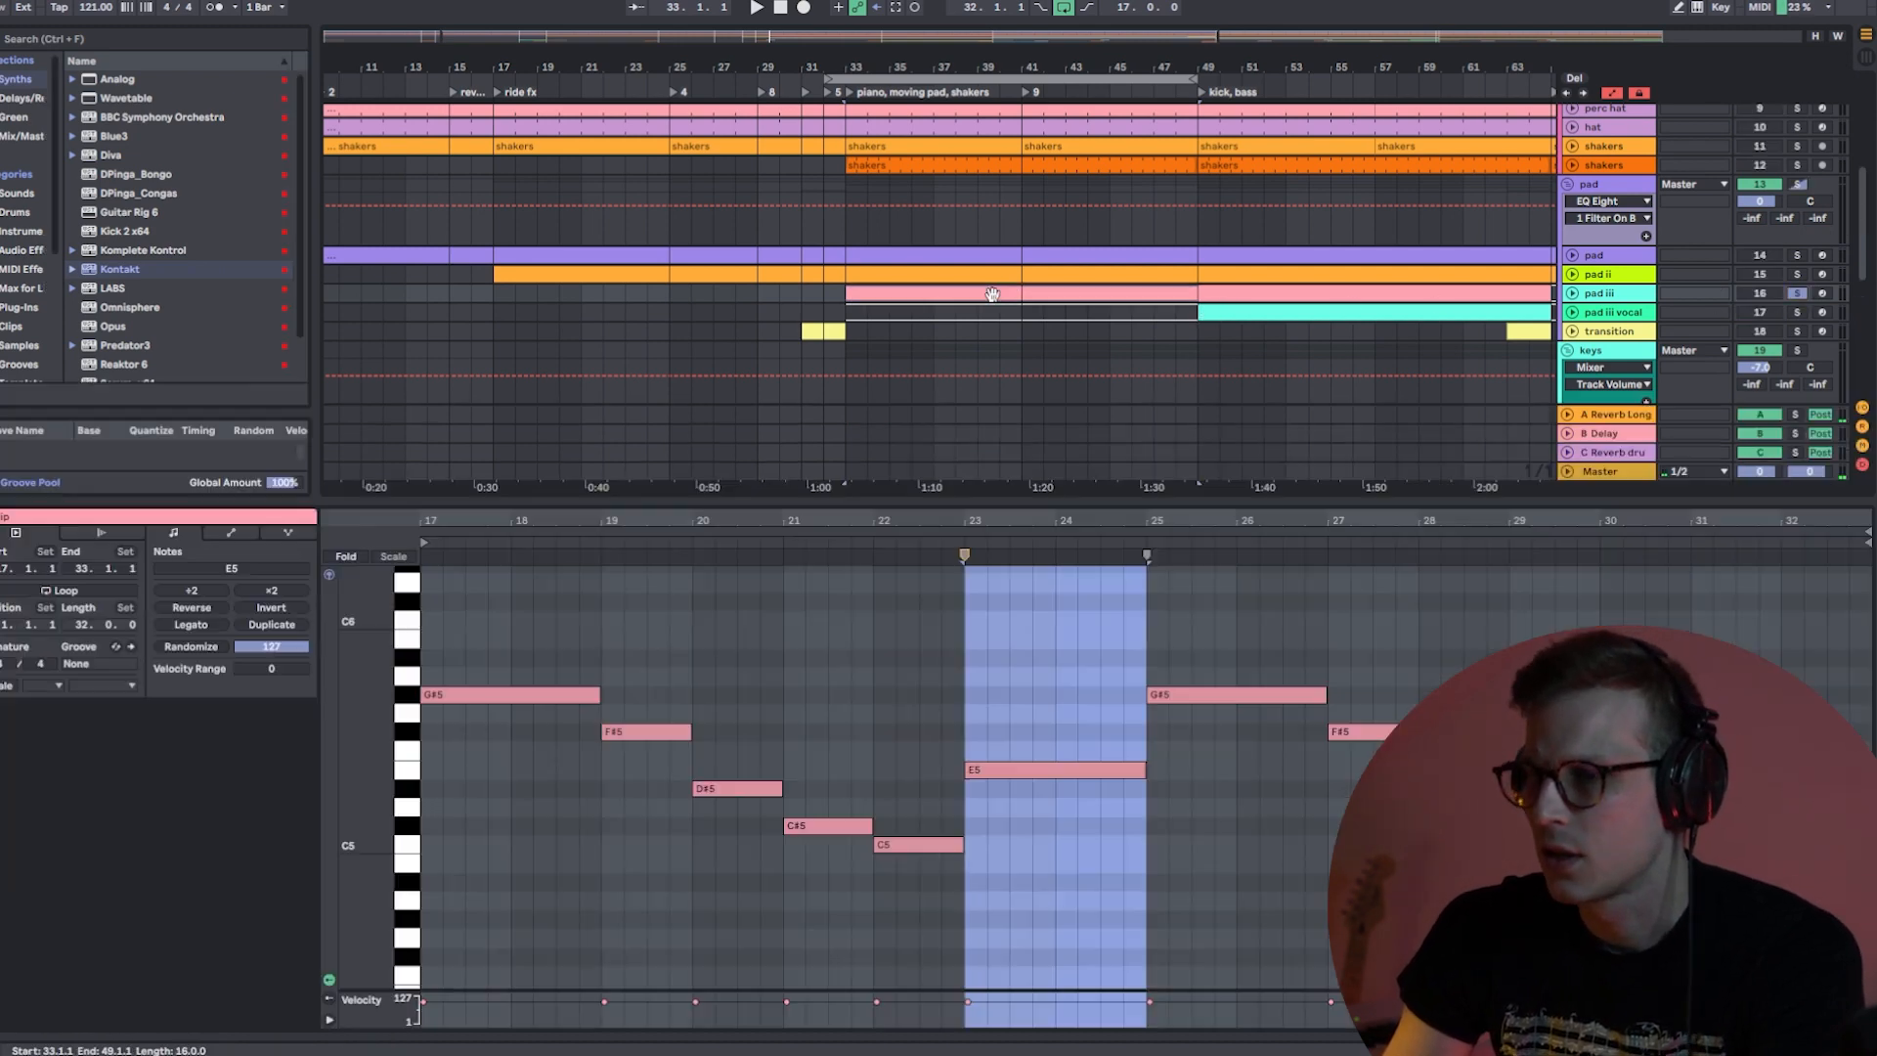
key("space")
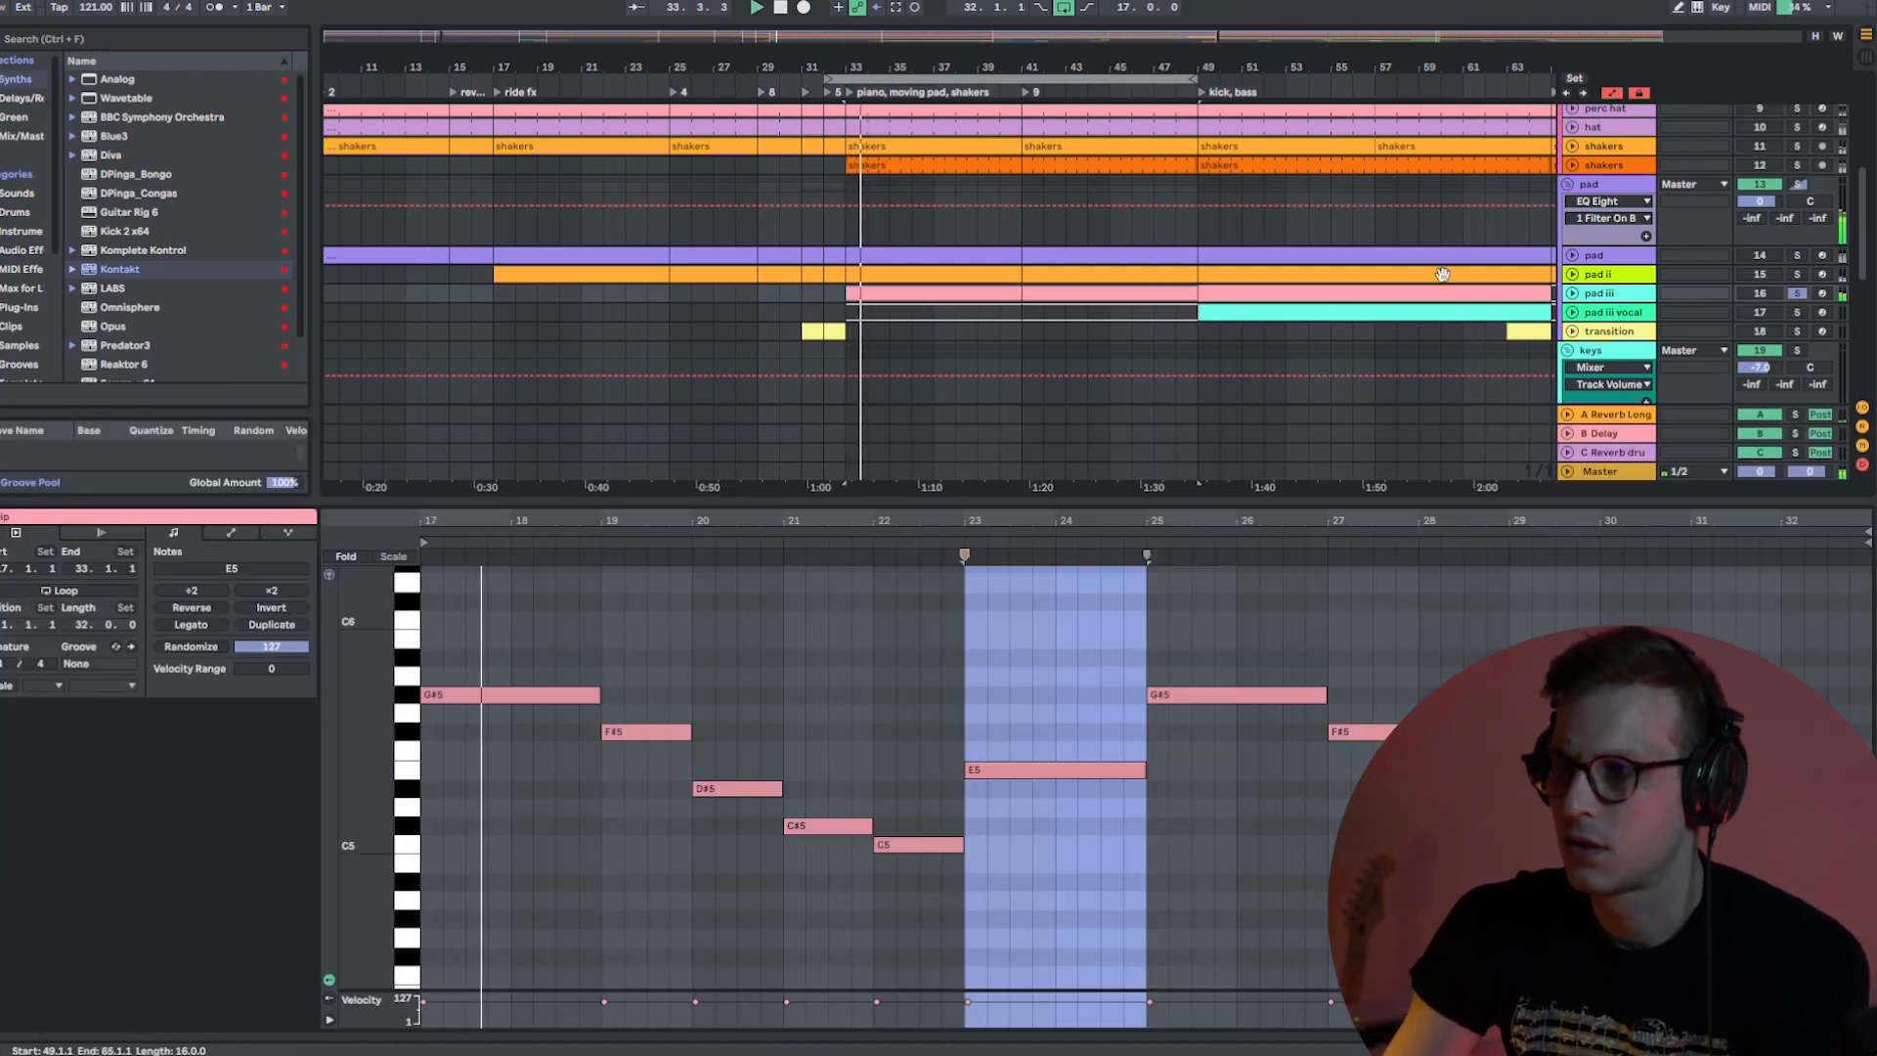
left_click(1797, 256, "ctrl")
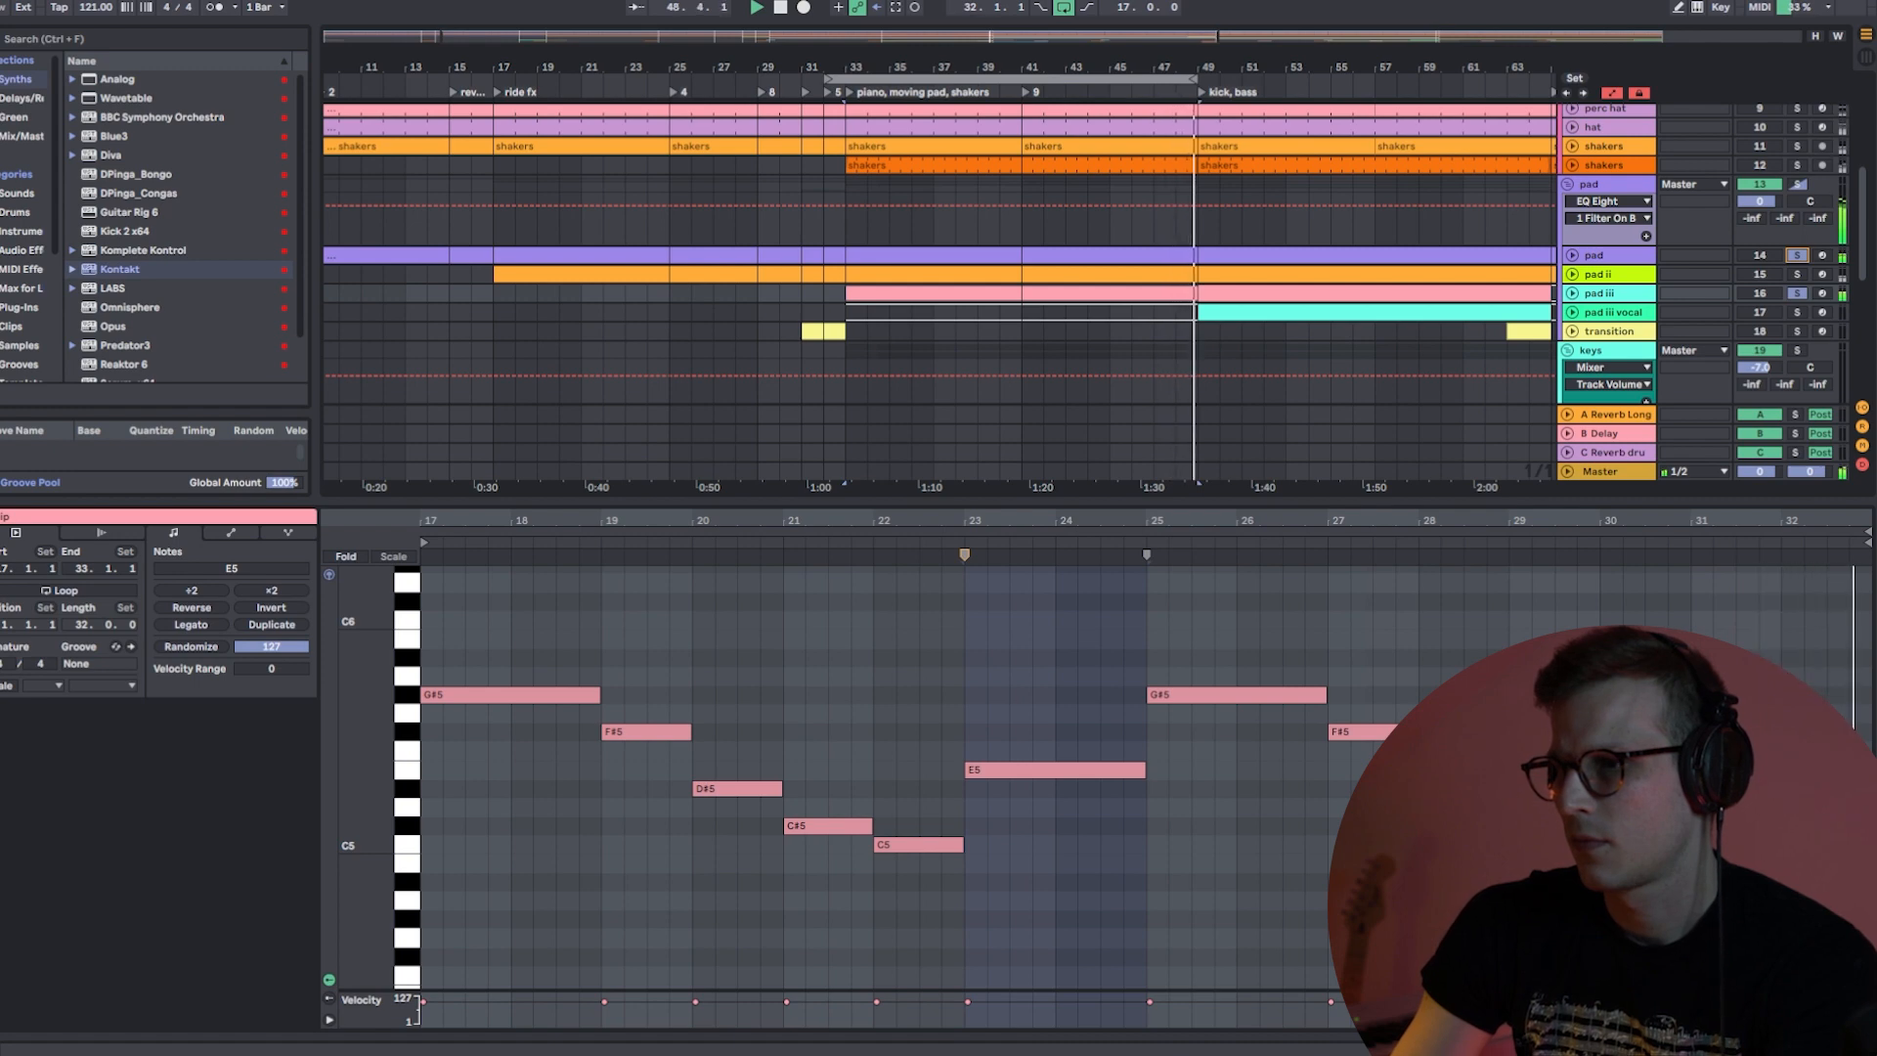
- Return to the device view, solo the keys group alongside the pads and display the devices of the keys clip at bar 33
key("shift+Tab")
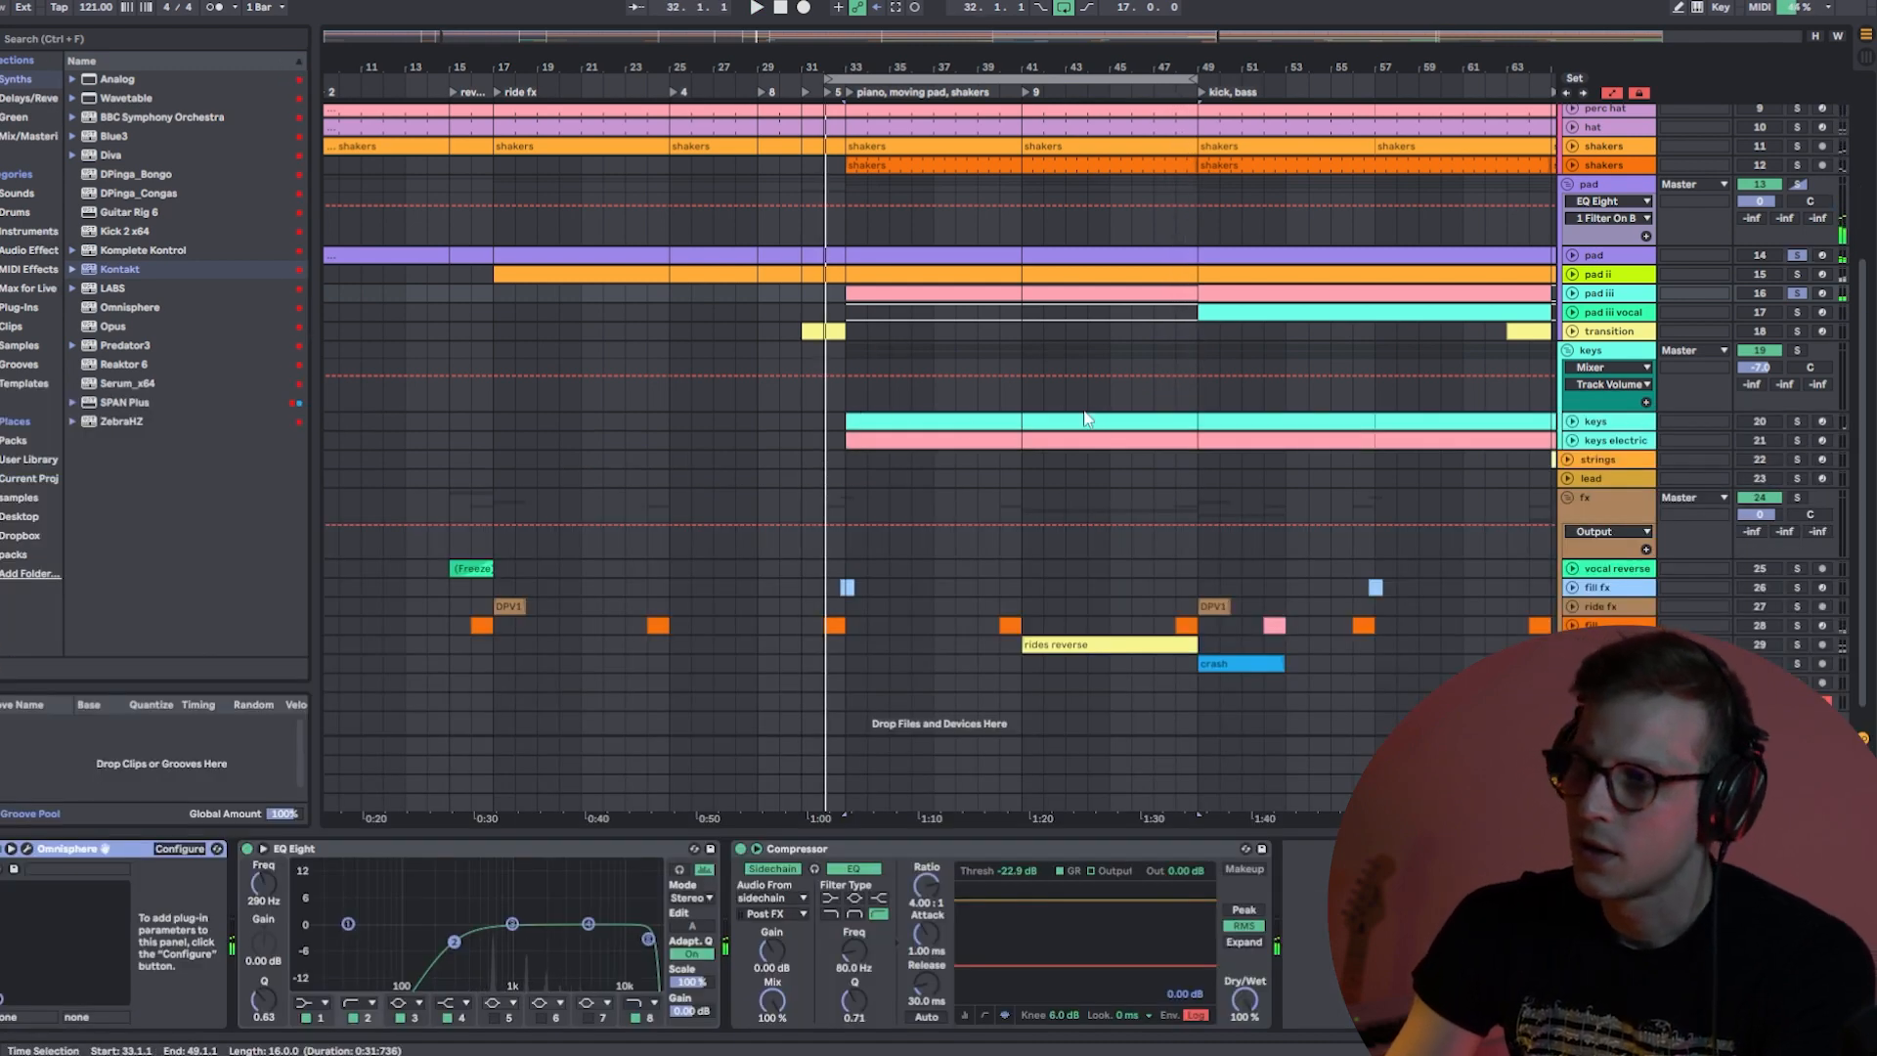
left_click(1798, 351)
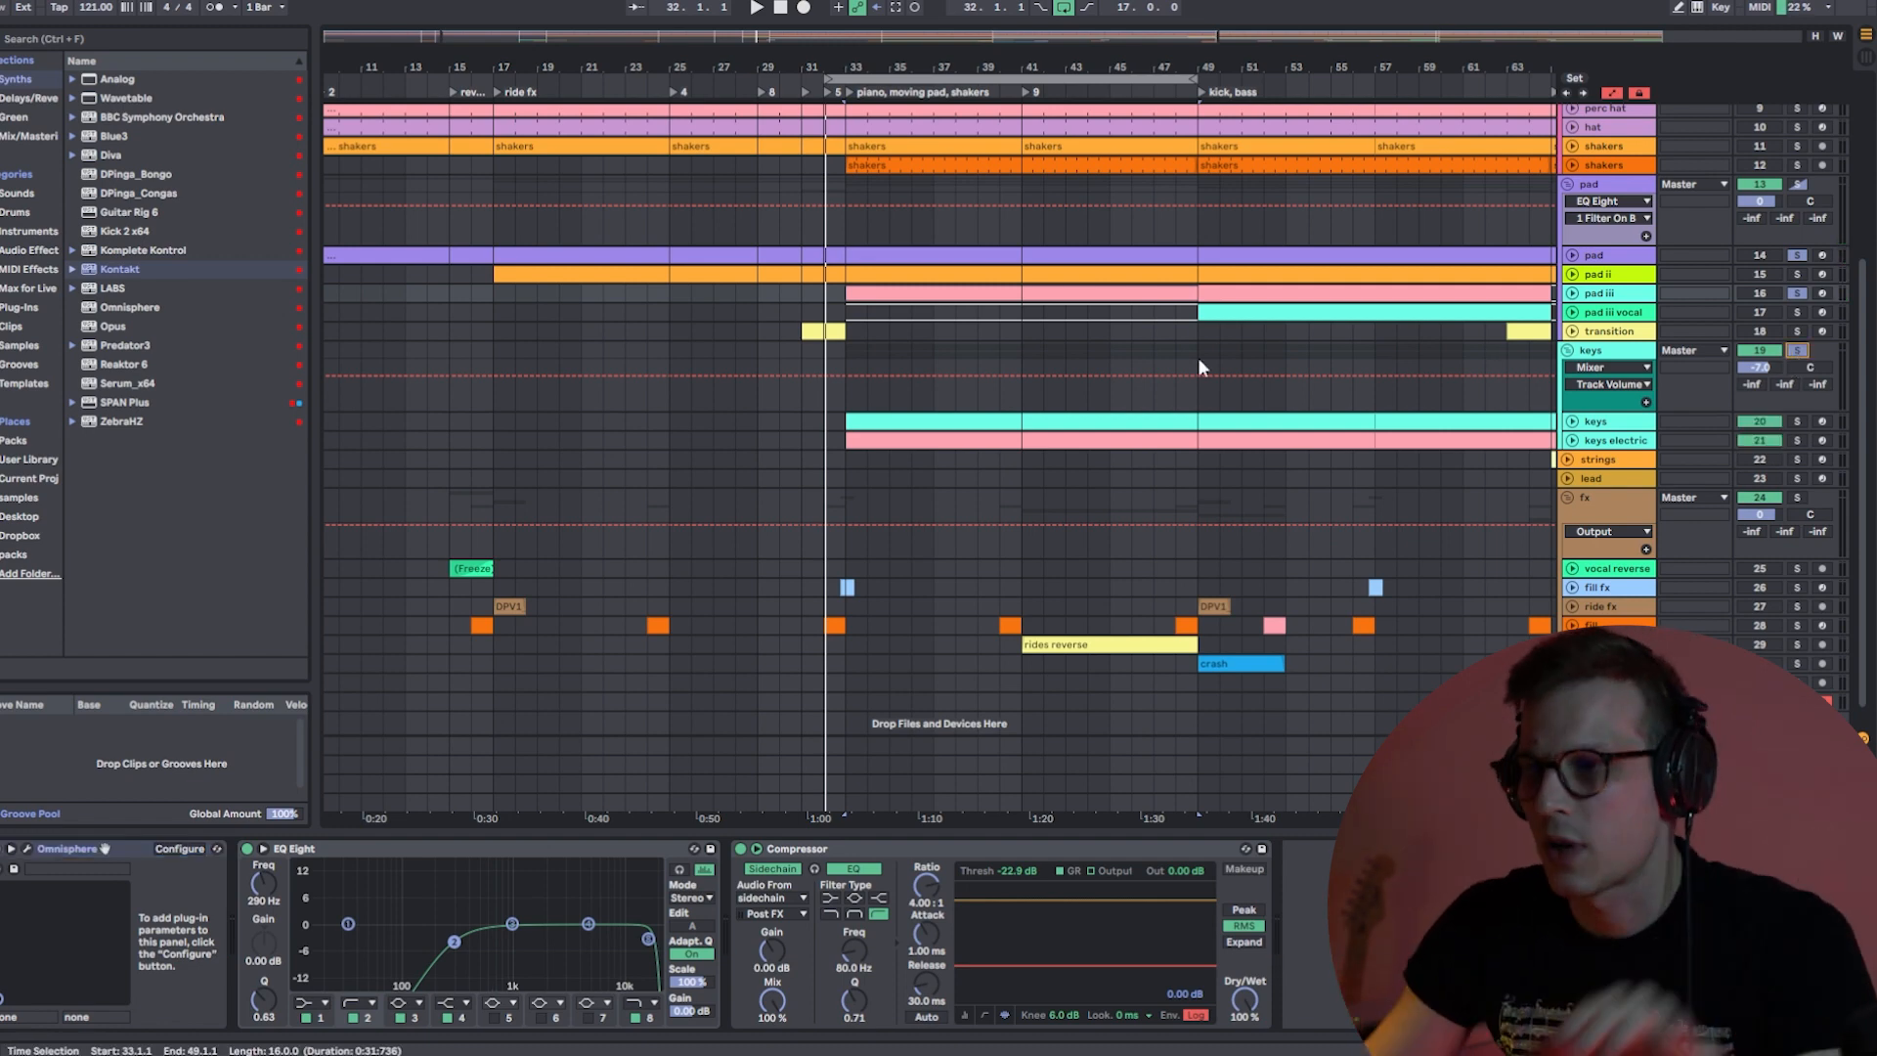
left_click(955, 420)
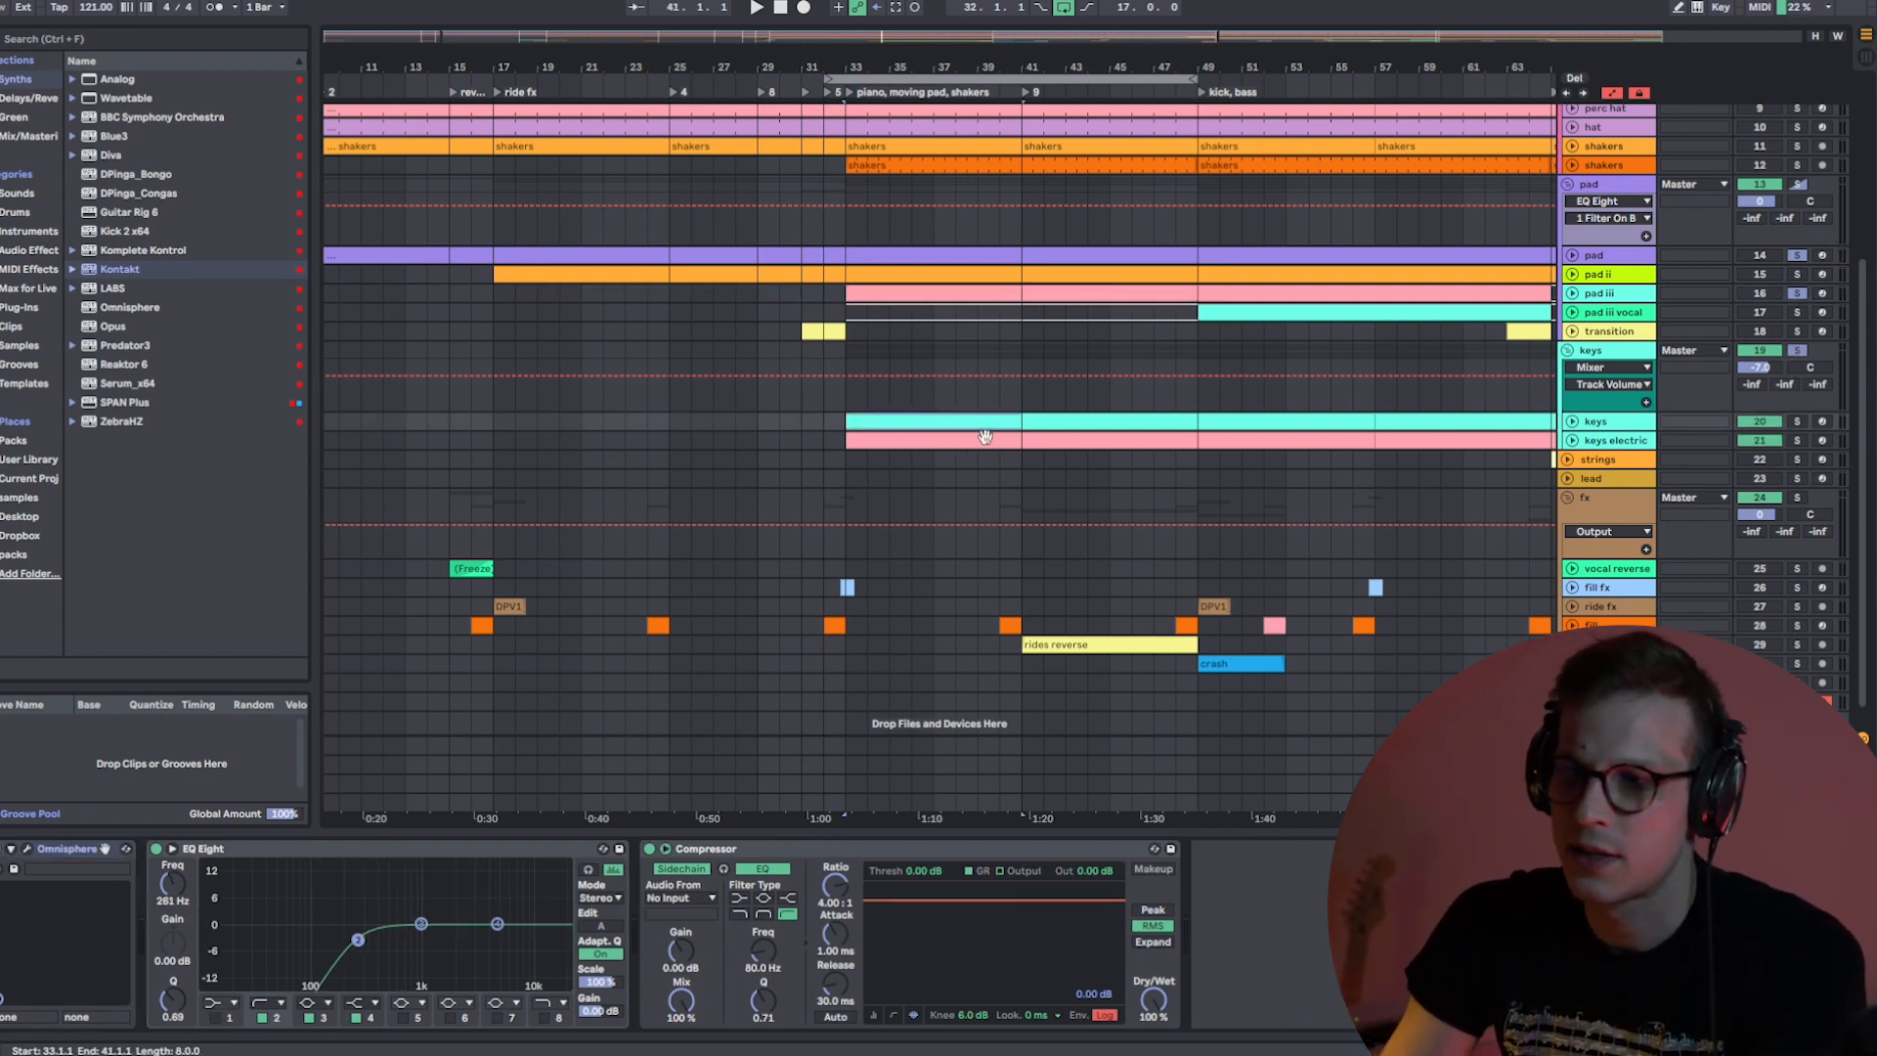
left_click(945, 422)
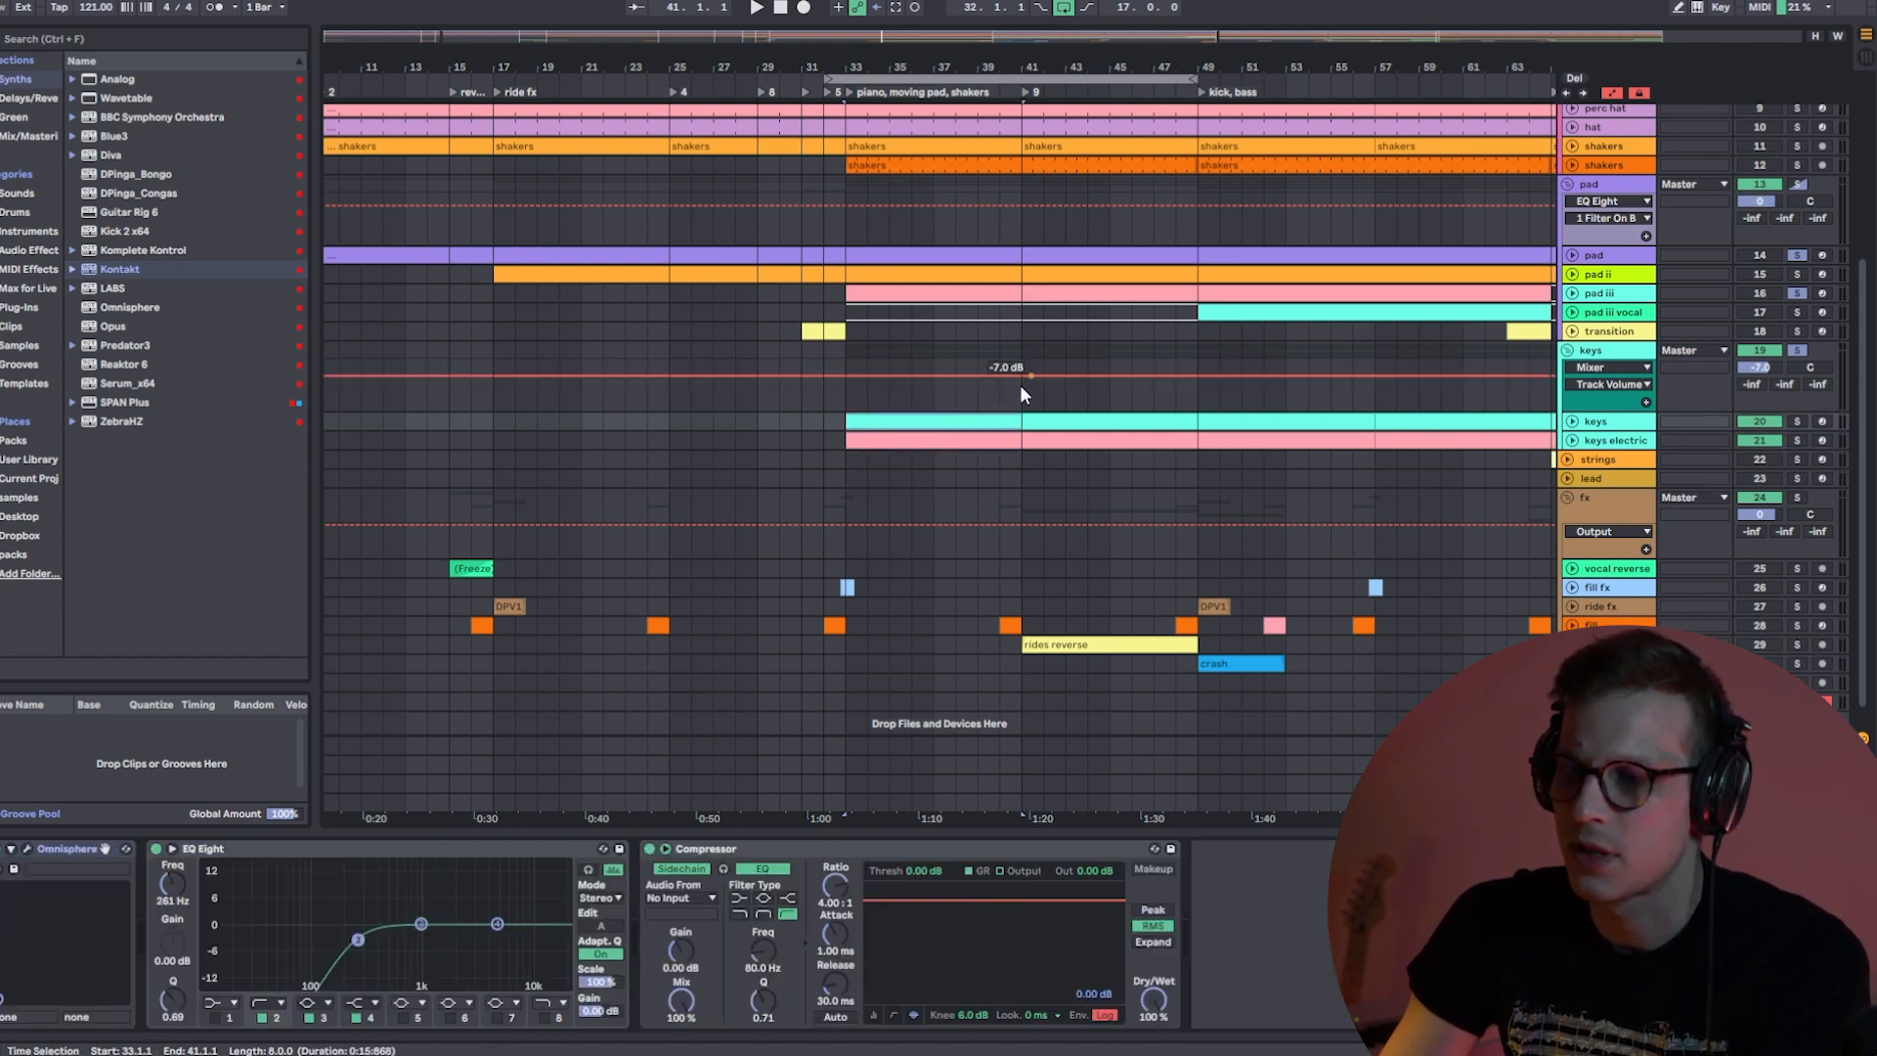
- Open the keys clip's notes with scale highlighting turned off and select the first chord, G#3, C4 and D#4
double_click(932, 422)
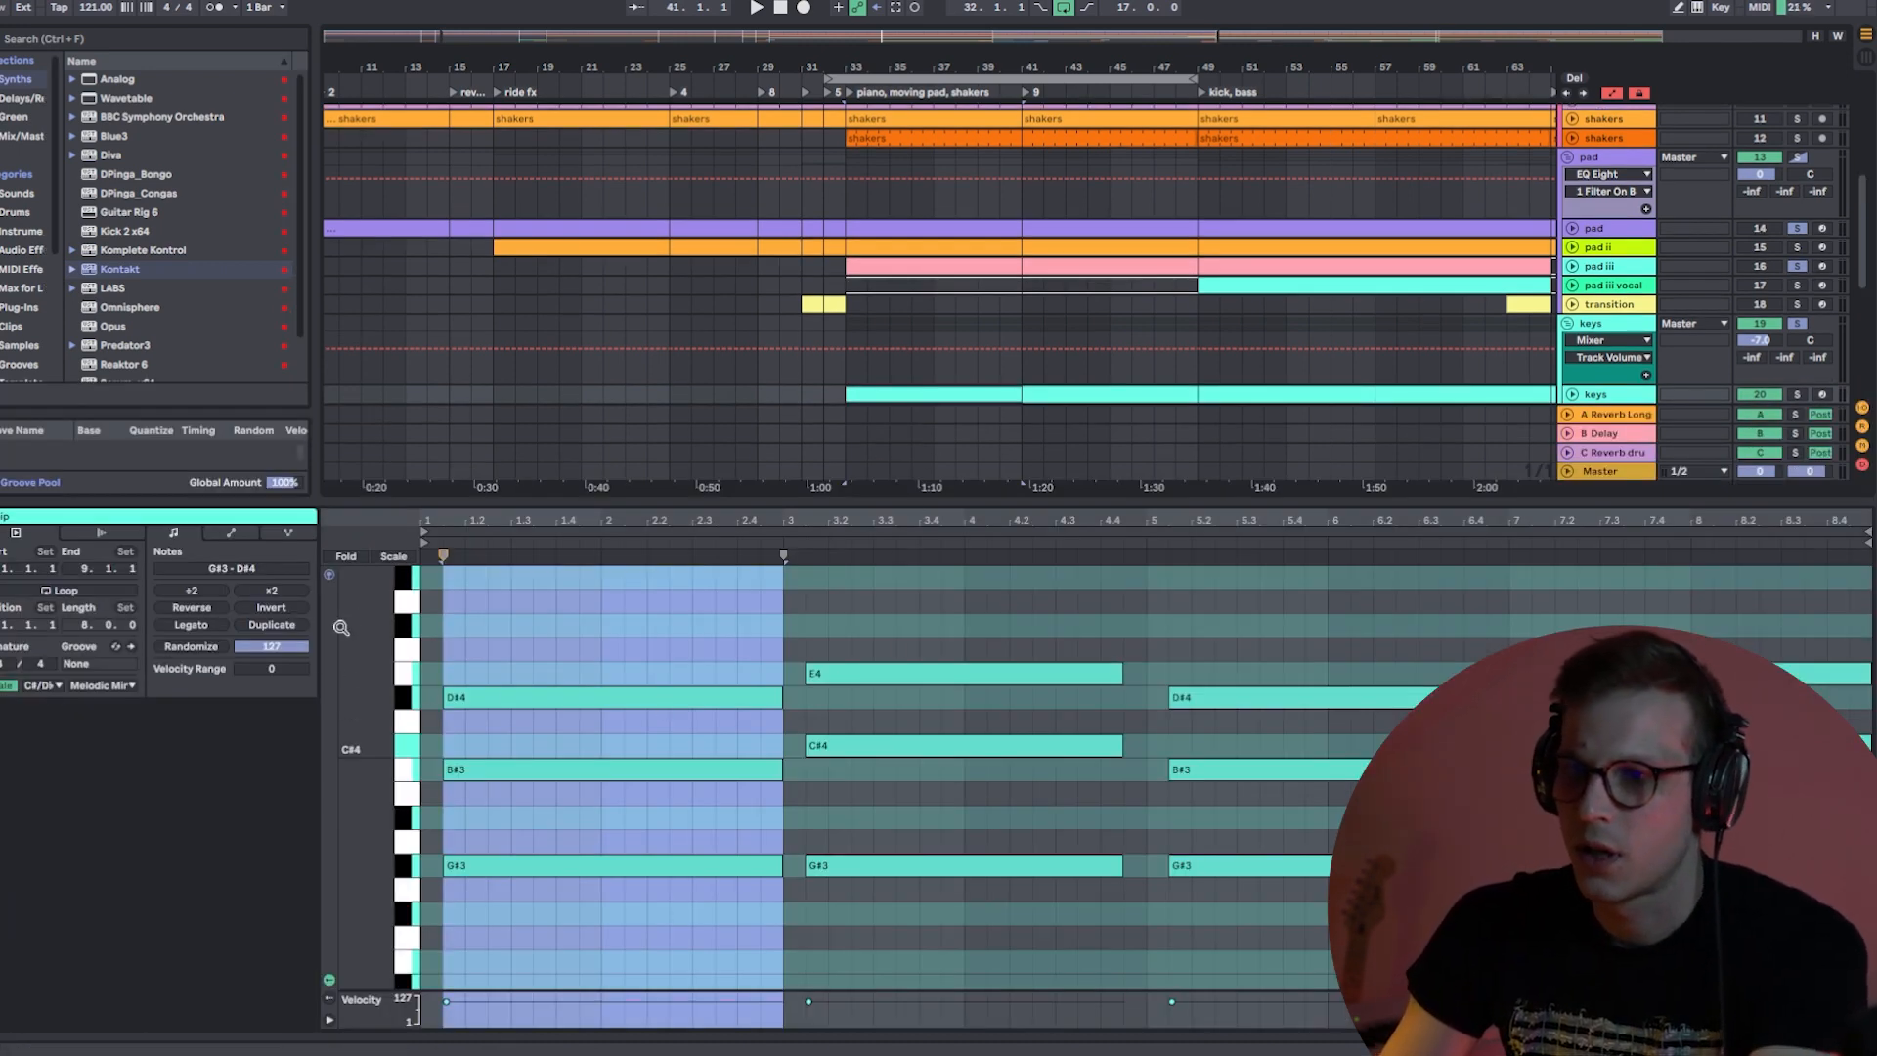
left_click(5, 686)
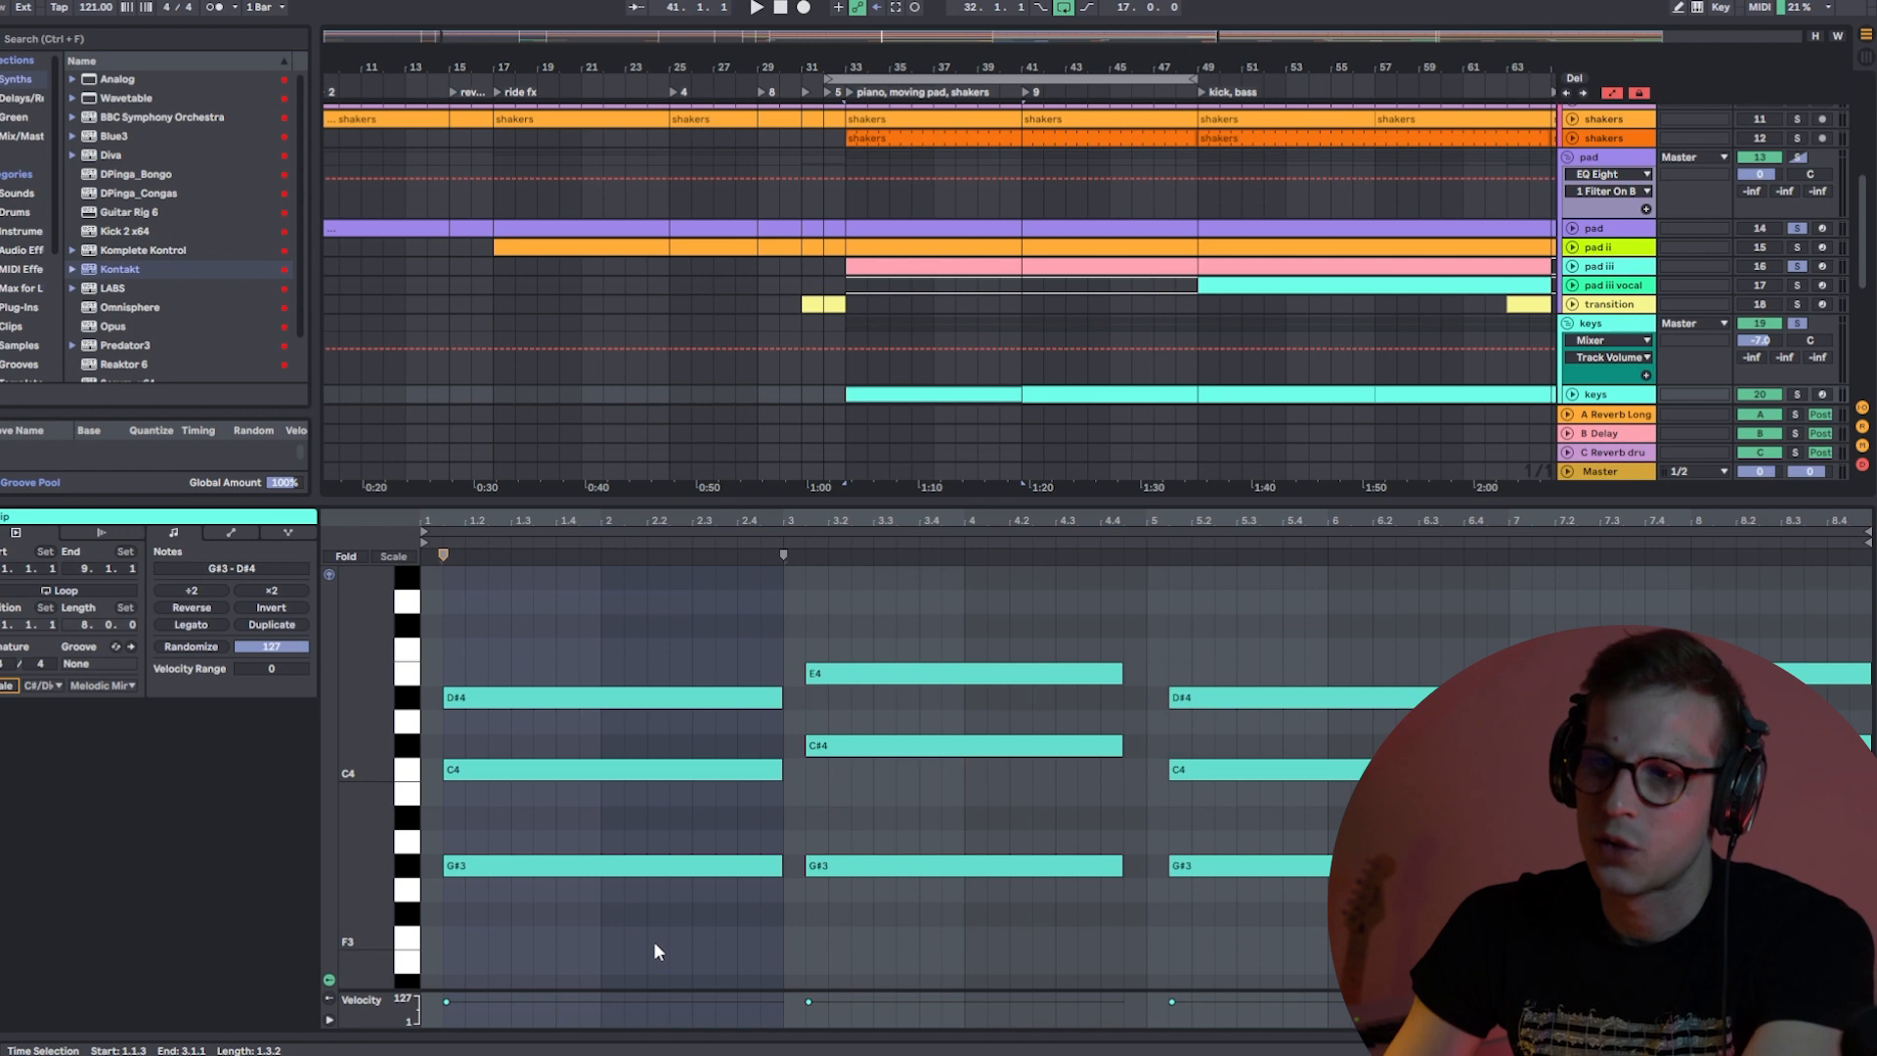
left_click_drag(653, 940, 637, 626)
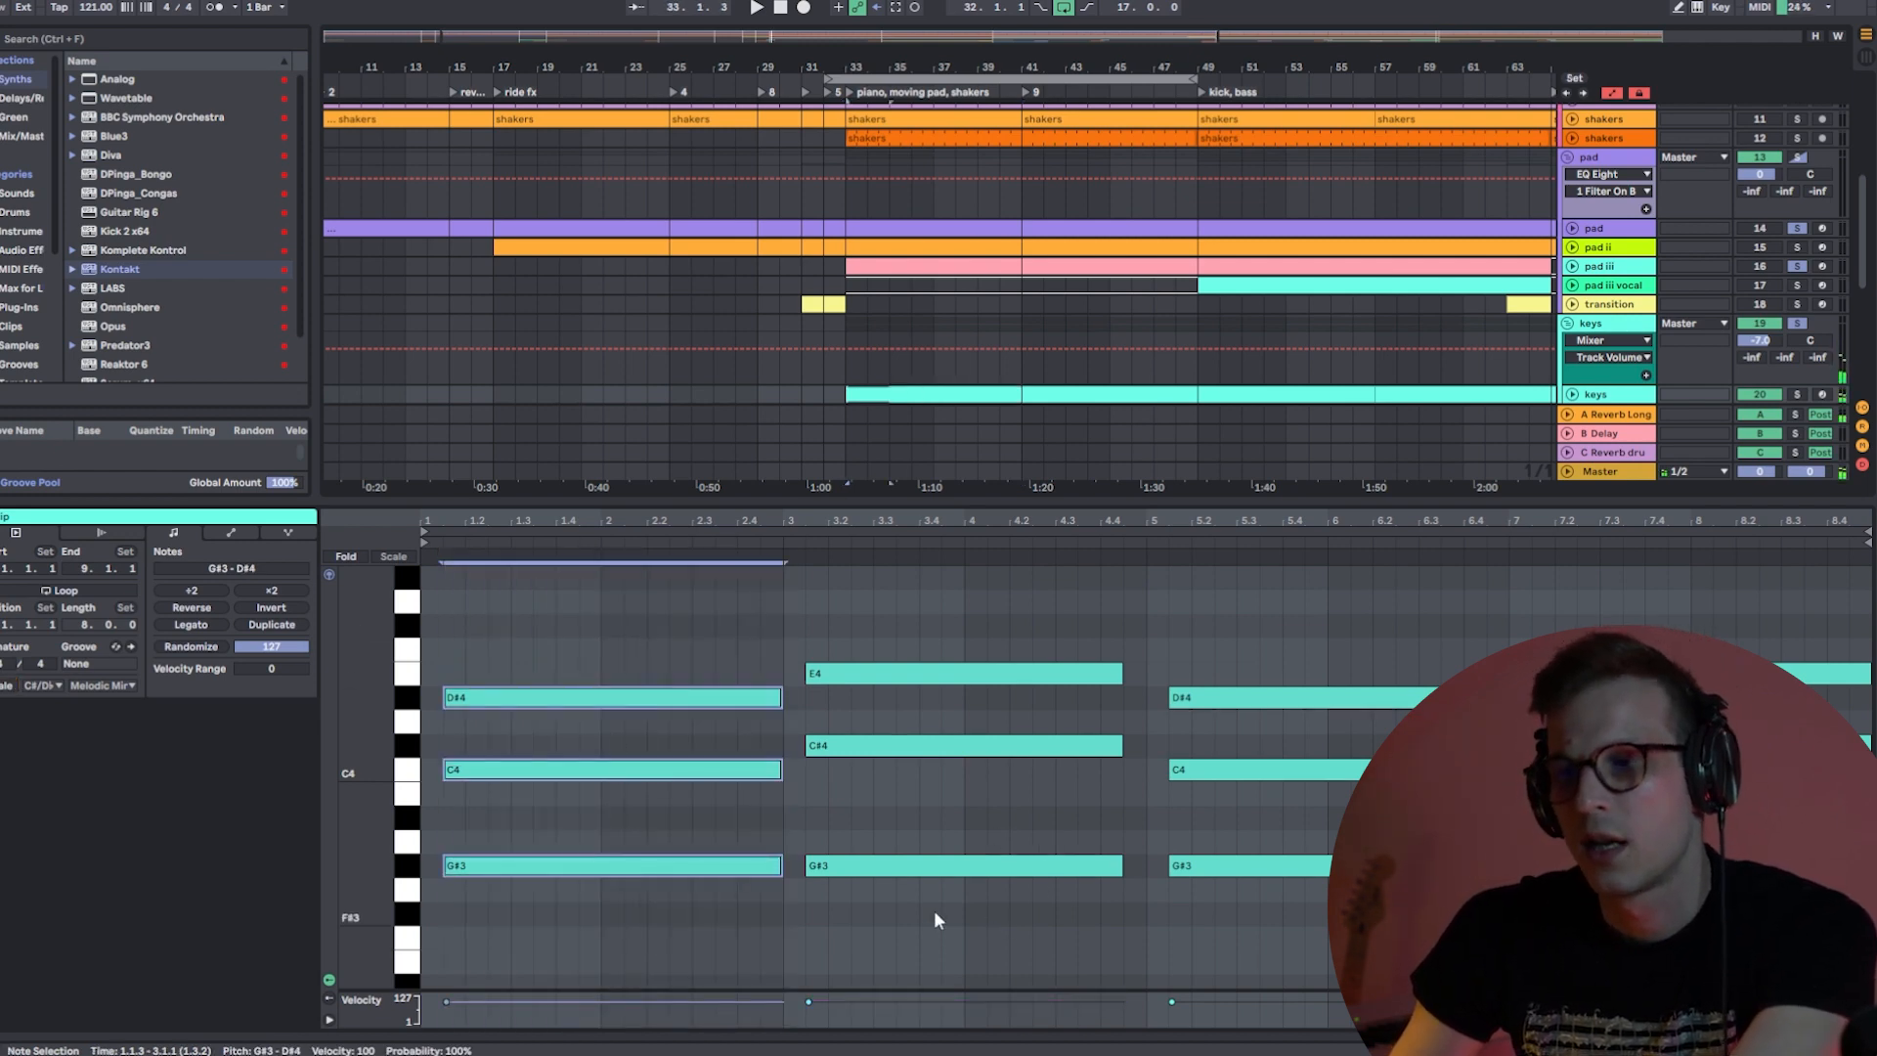
- Raise the second chord's G#3 by one octave, select the resulting C#4, E4 and G#4 chord, and move the note back down
left_click(888, 872)
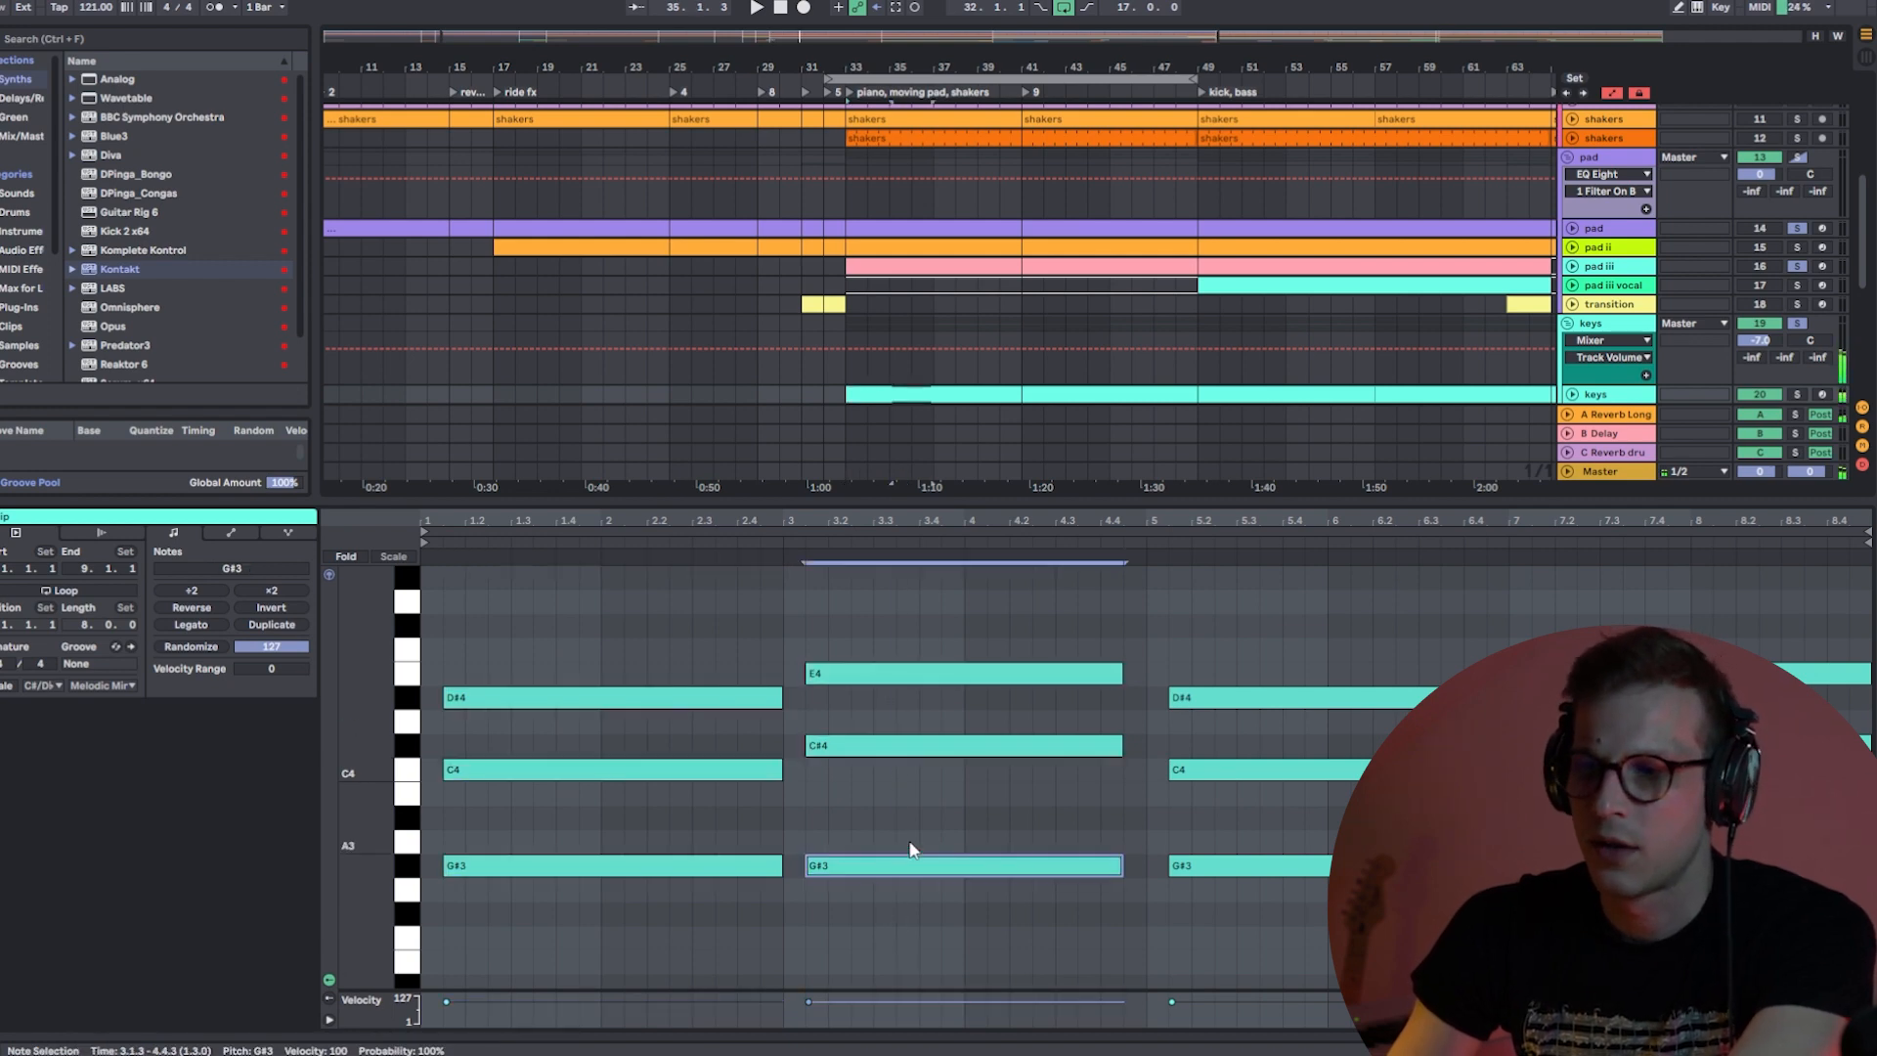
key("shift+Up")
left_click_drag(951, 812, 922, 523)
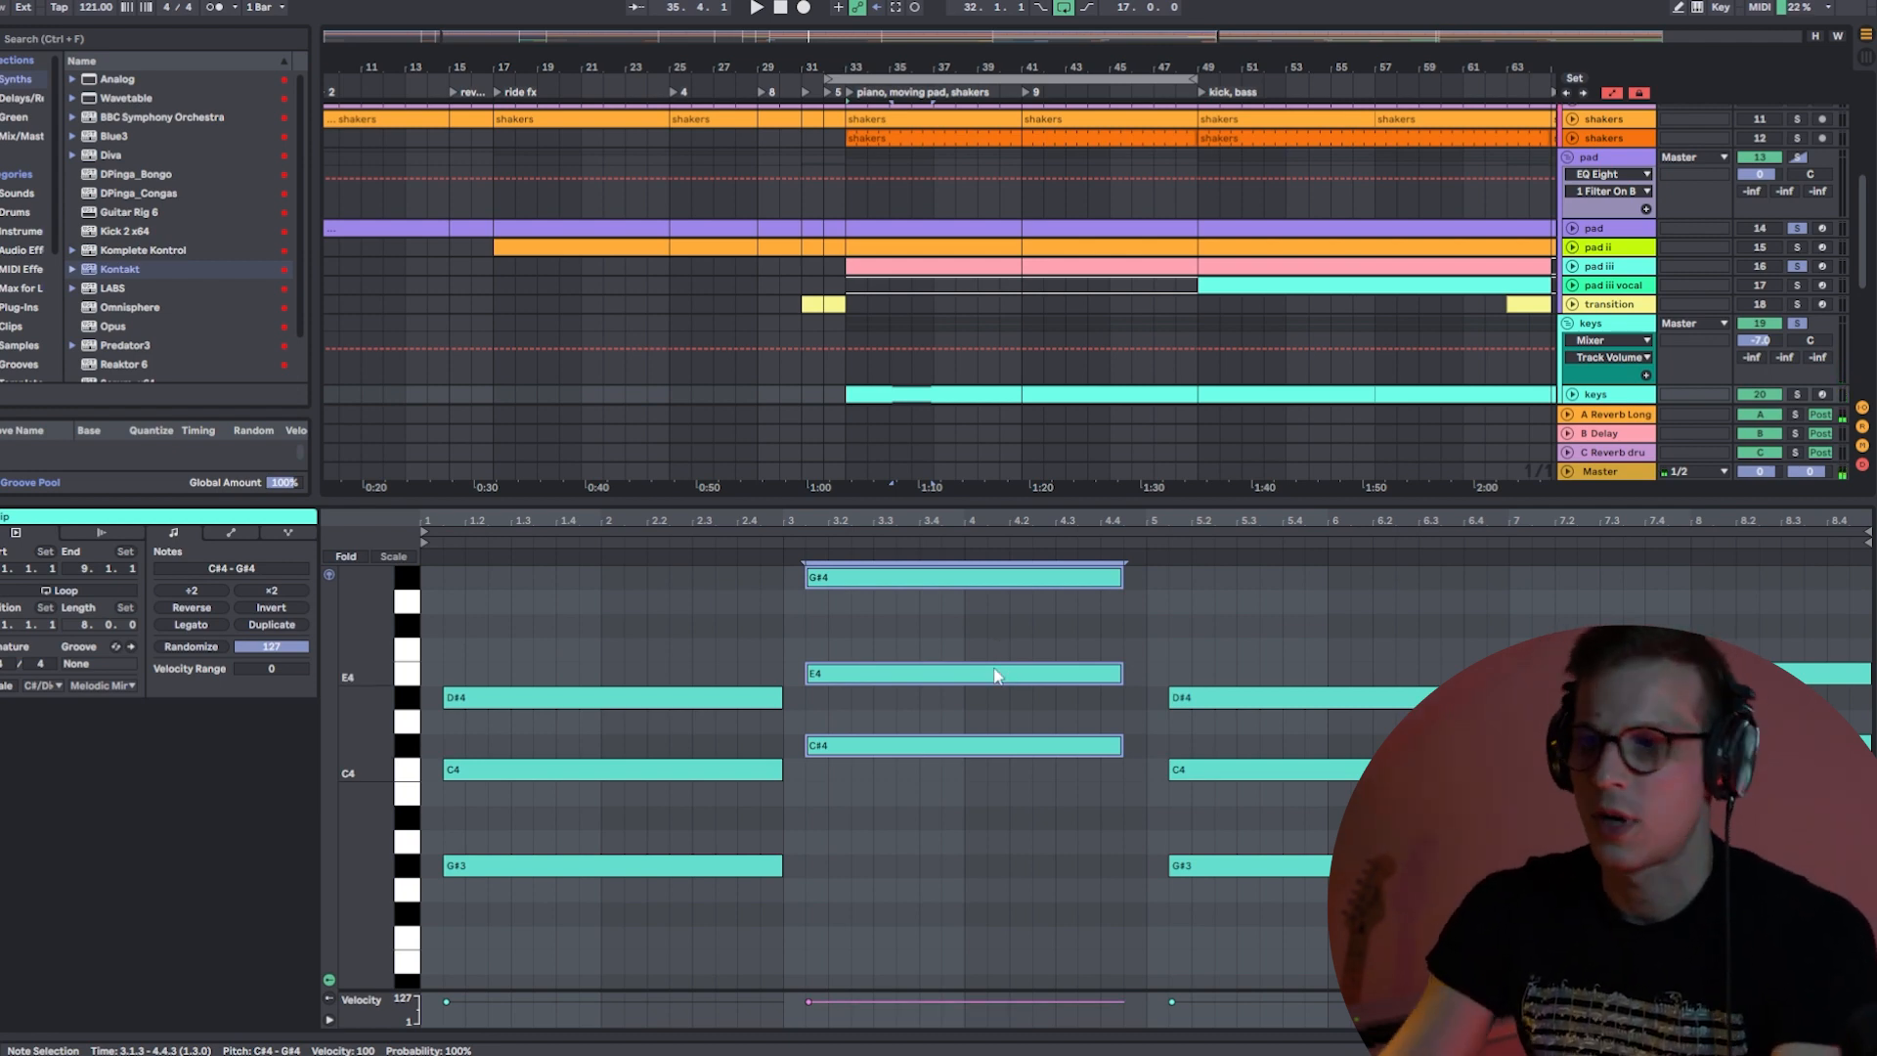
left_click(980, 582)
key("shift+Down")
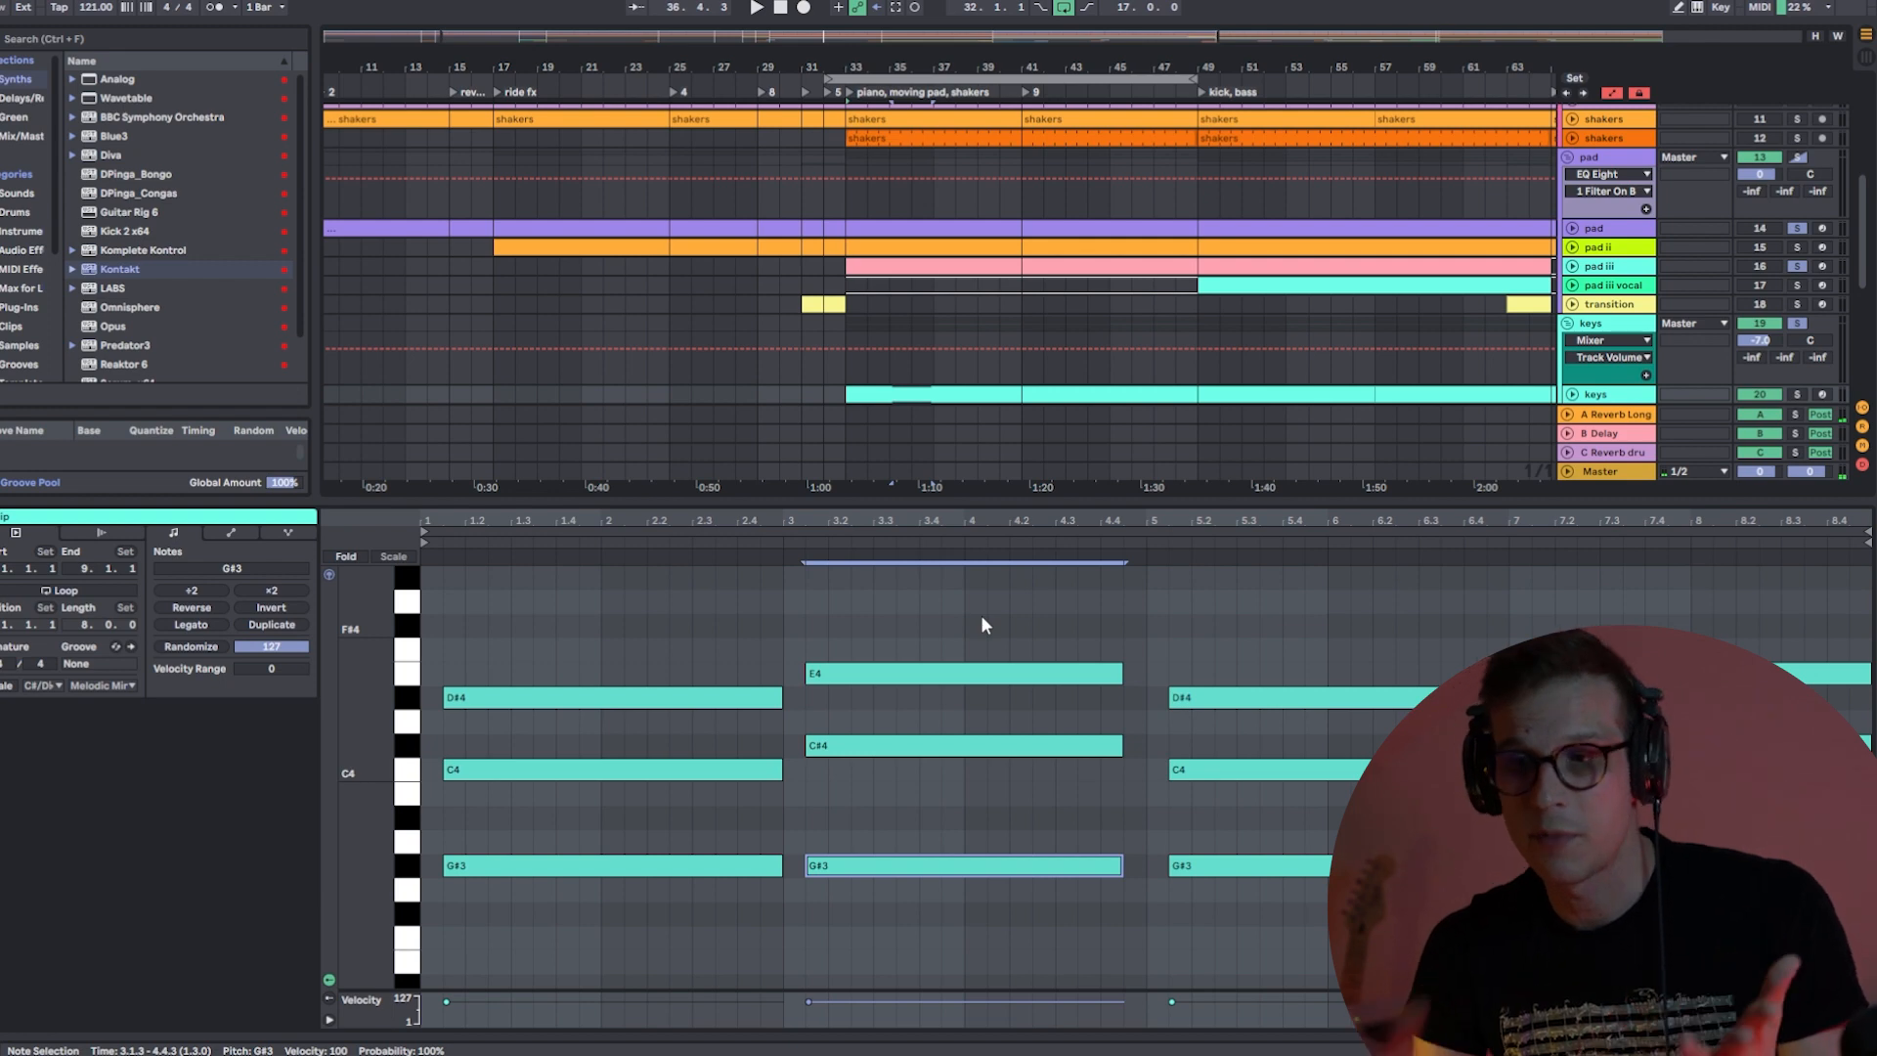
- Compare the keys clip's first two chords by selecting the notes of each in turn
left_click(924, 893)
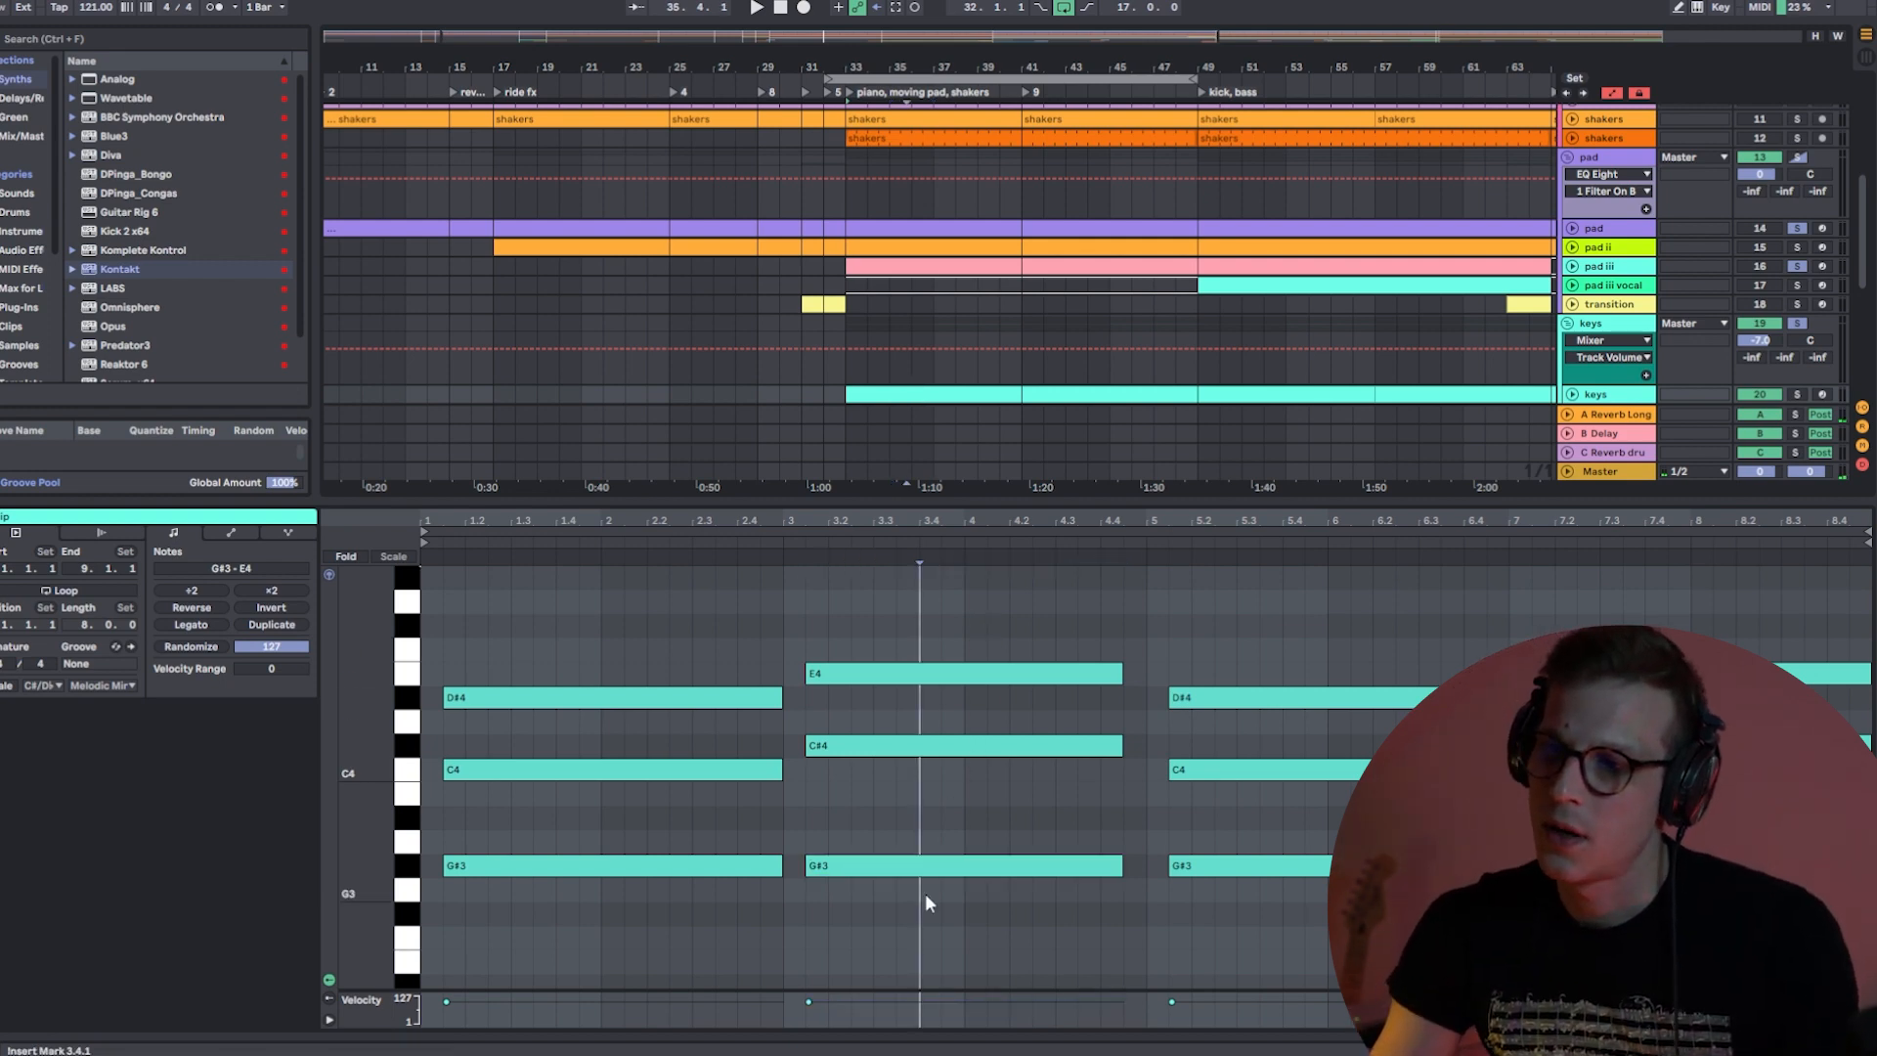
left_click_drag(925, 893, 924, 646)
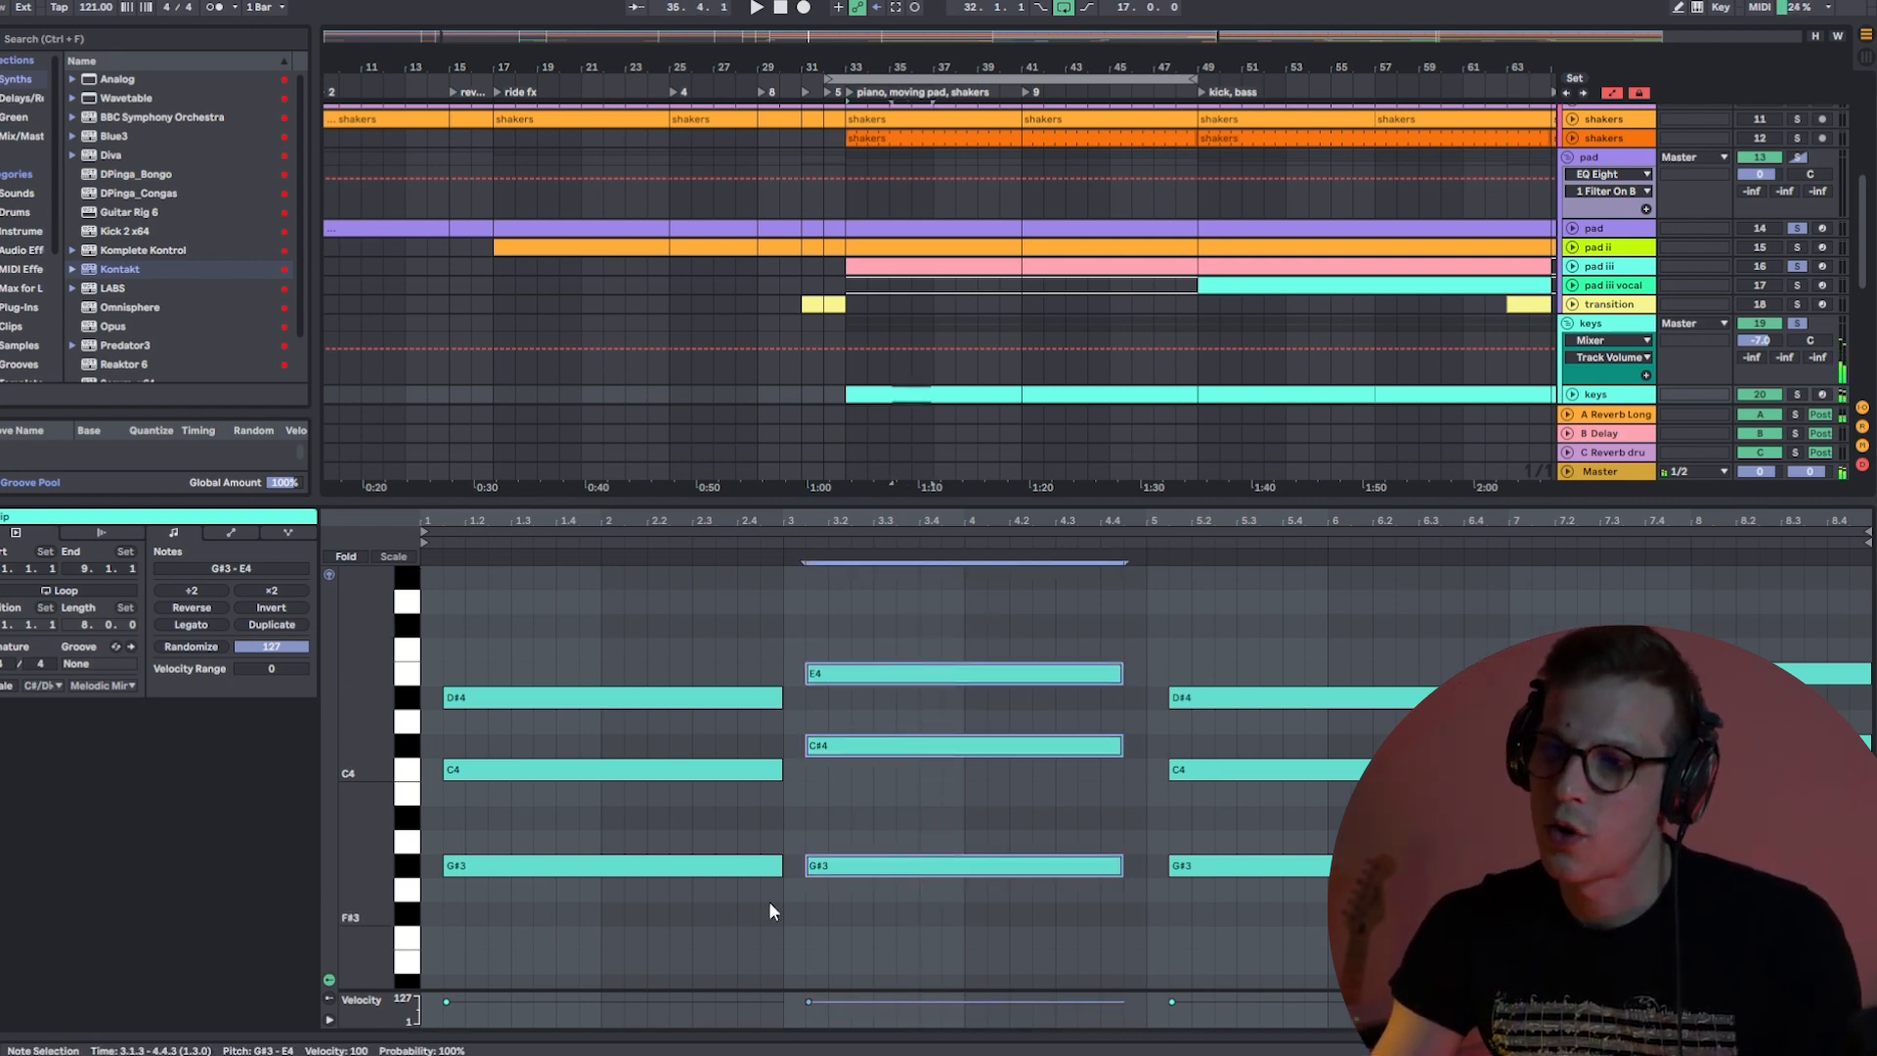
left_click_drag(613, 917, 590, 595)
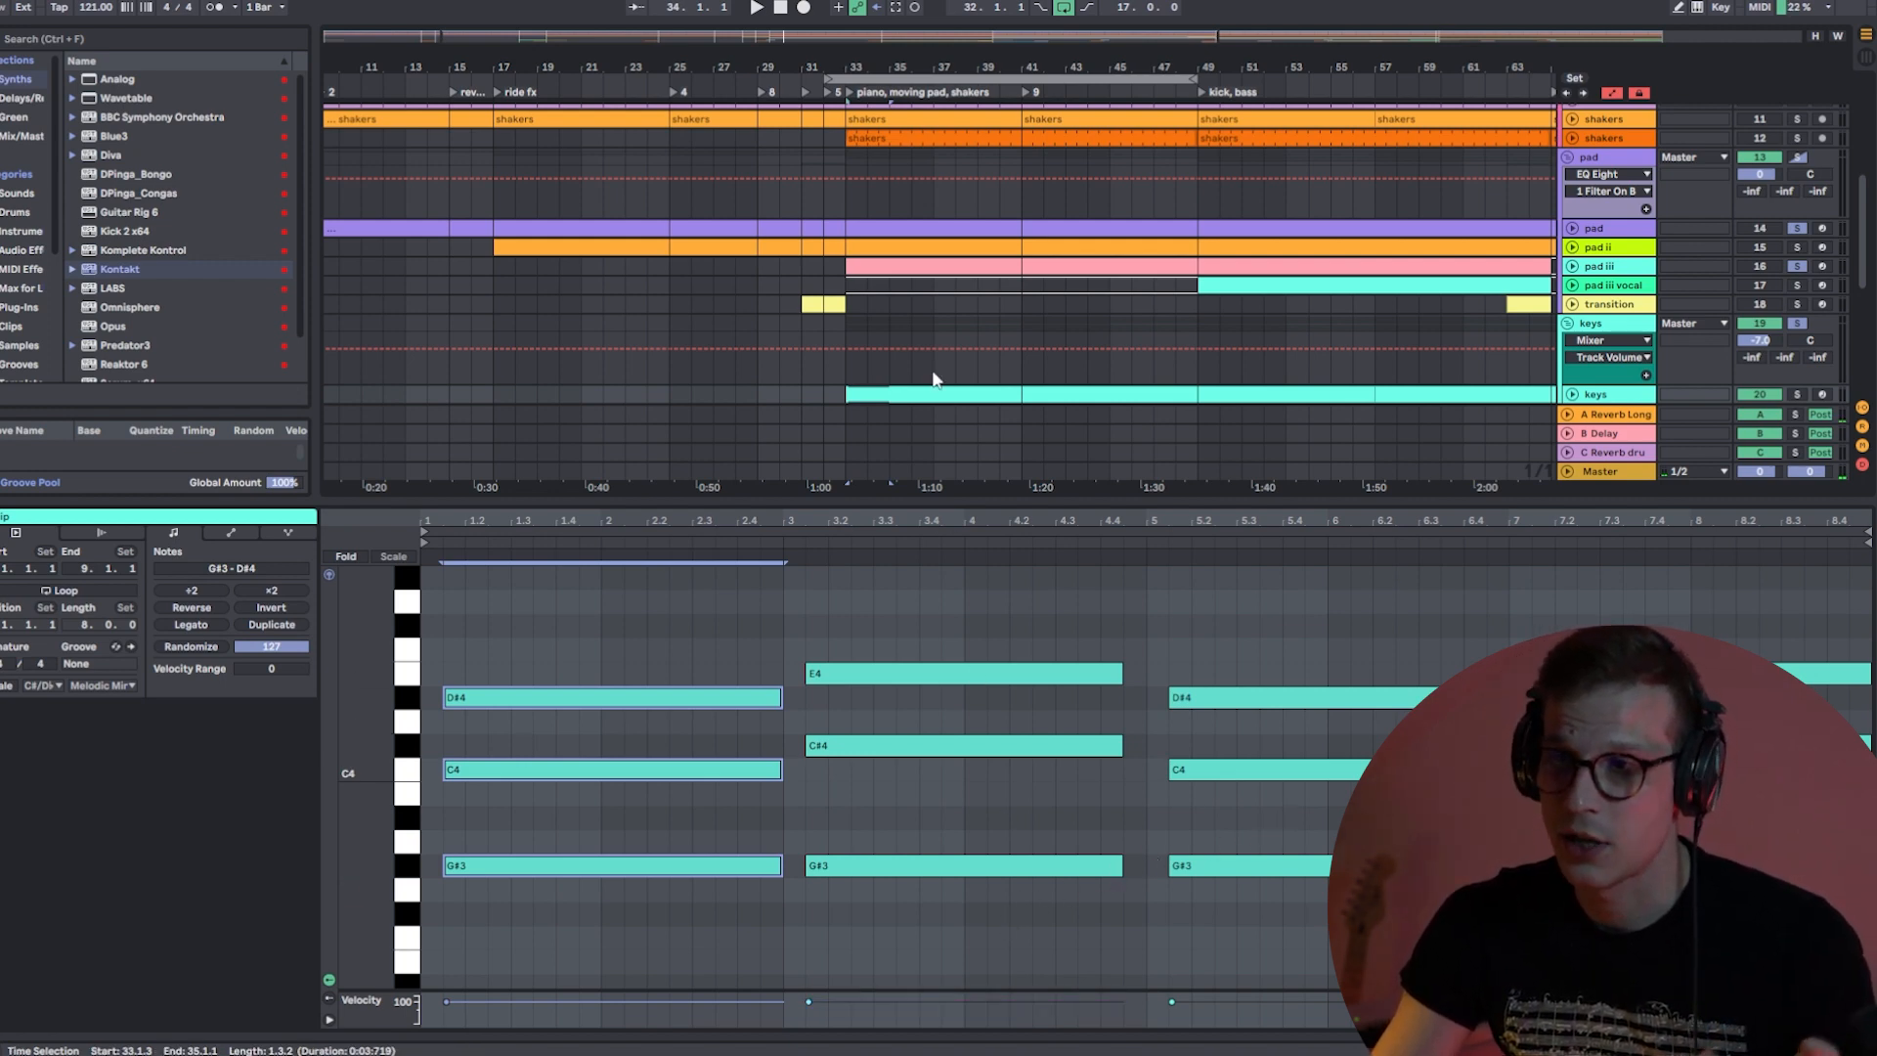
left_click_drag(672, 934, 614, 520)
left_click_drag(1123, 970, 1012, 660)
- Expand the crash reverse track and inspect the devices and waveform of its rides reverse clip at bar 41
key("shift+Tab")
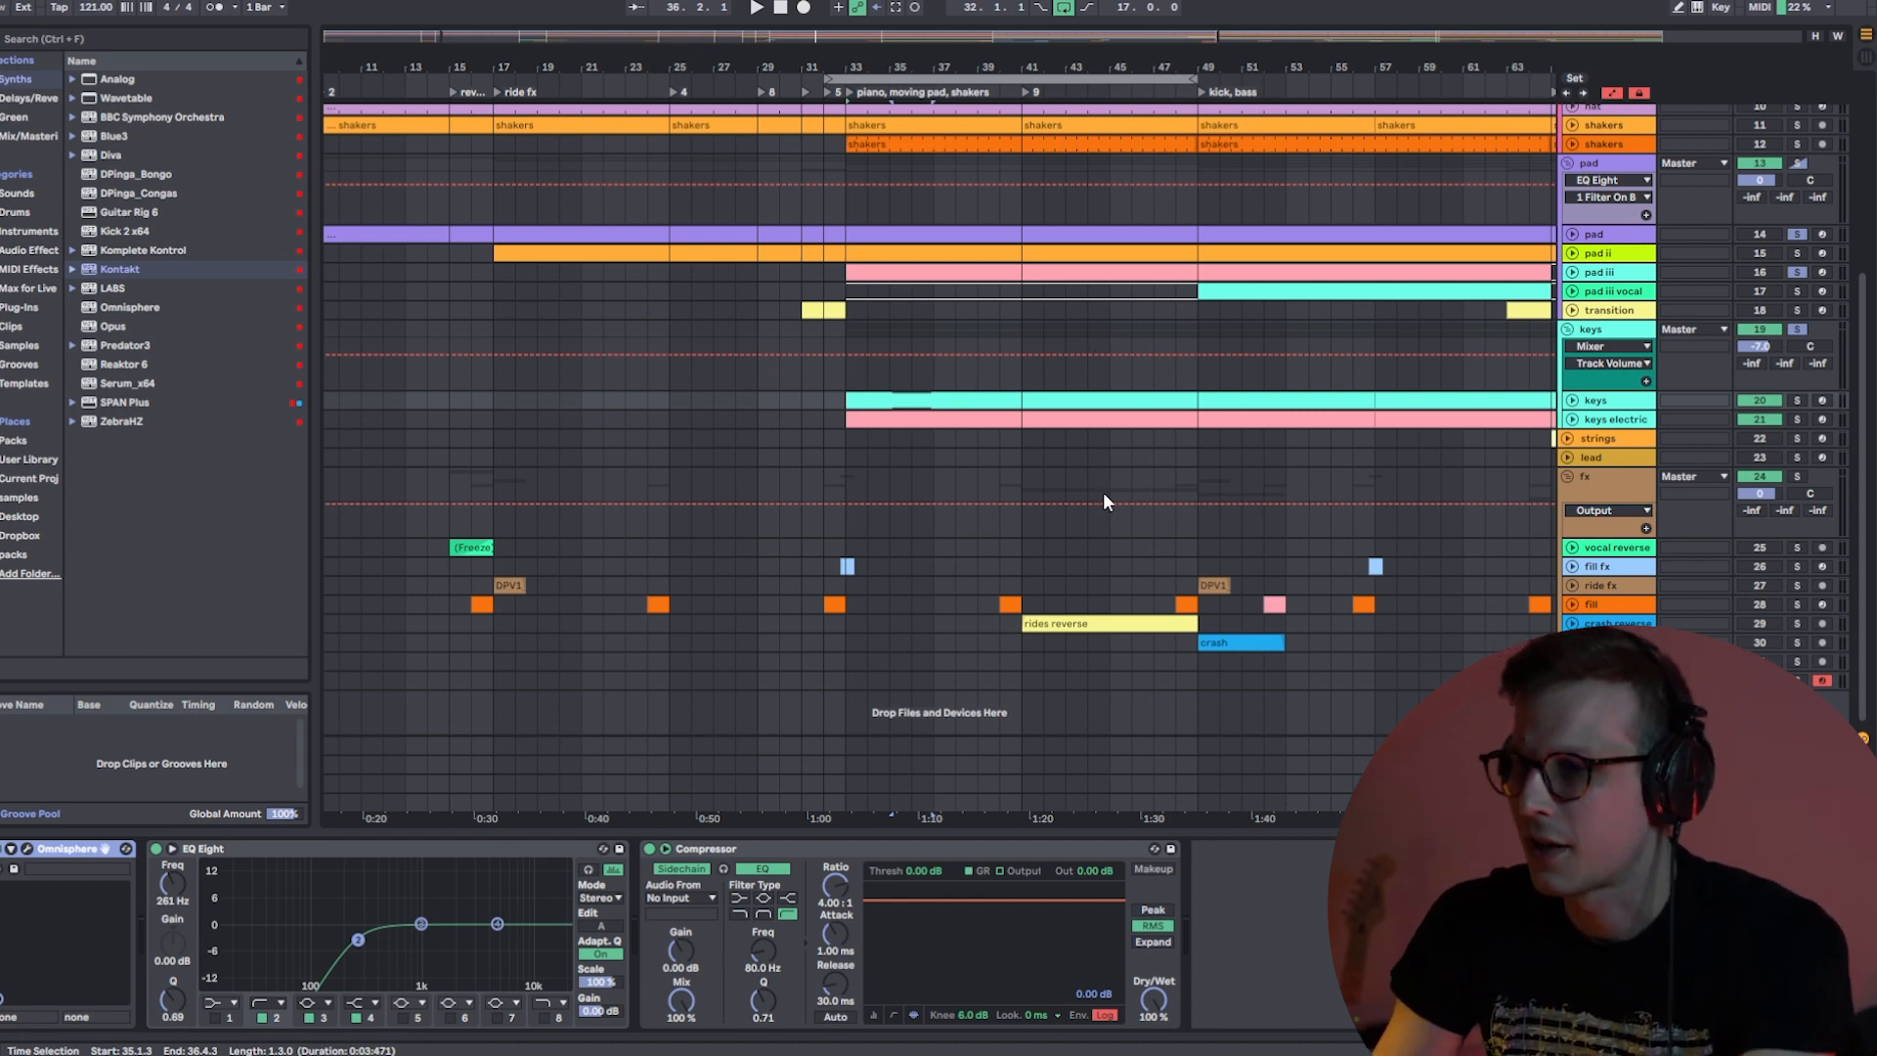
scroll(1104, 391, "up", 4)
scroll(1075, 229, "up", 6)
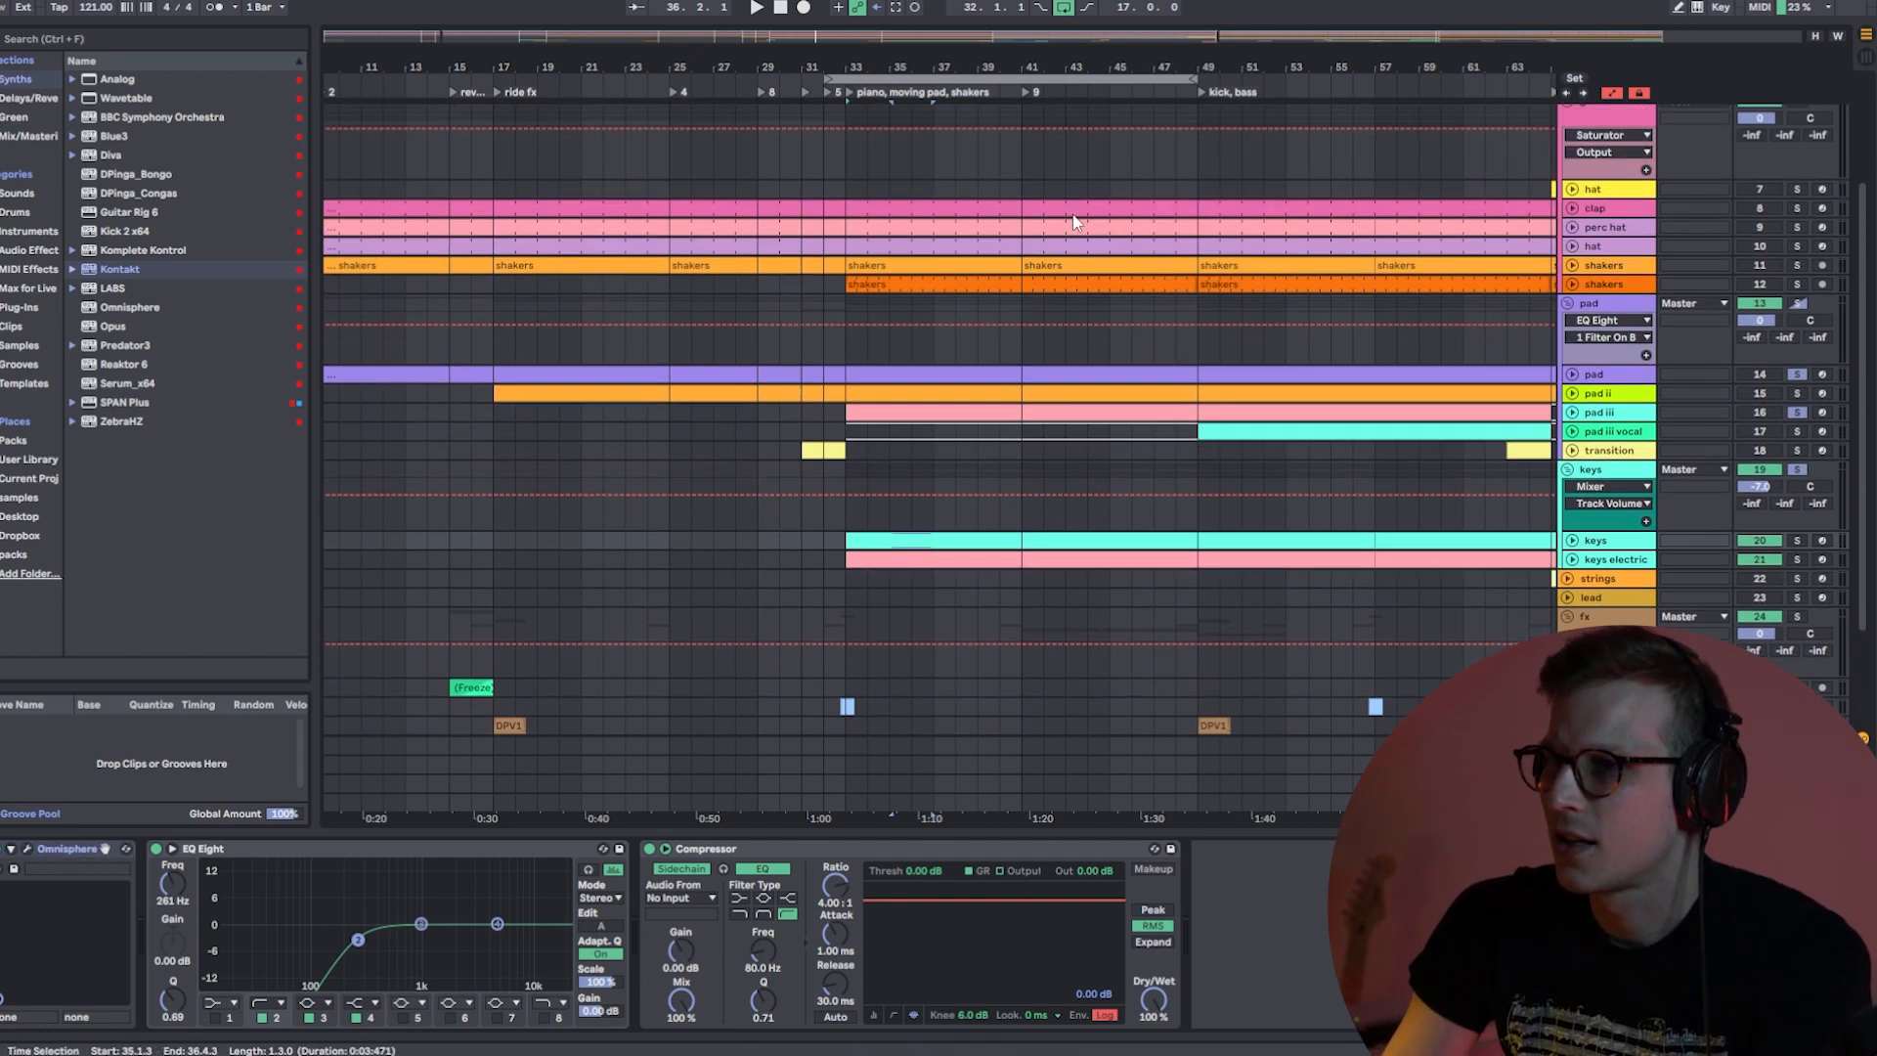
scroll(1066, 264, "down", 10)
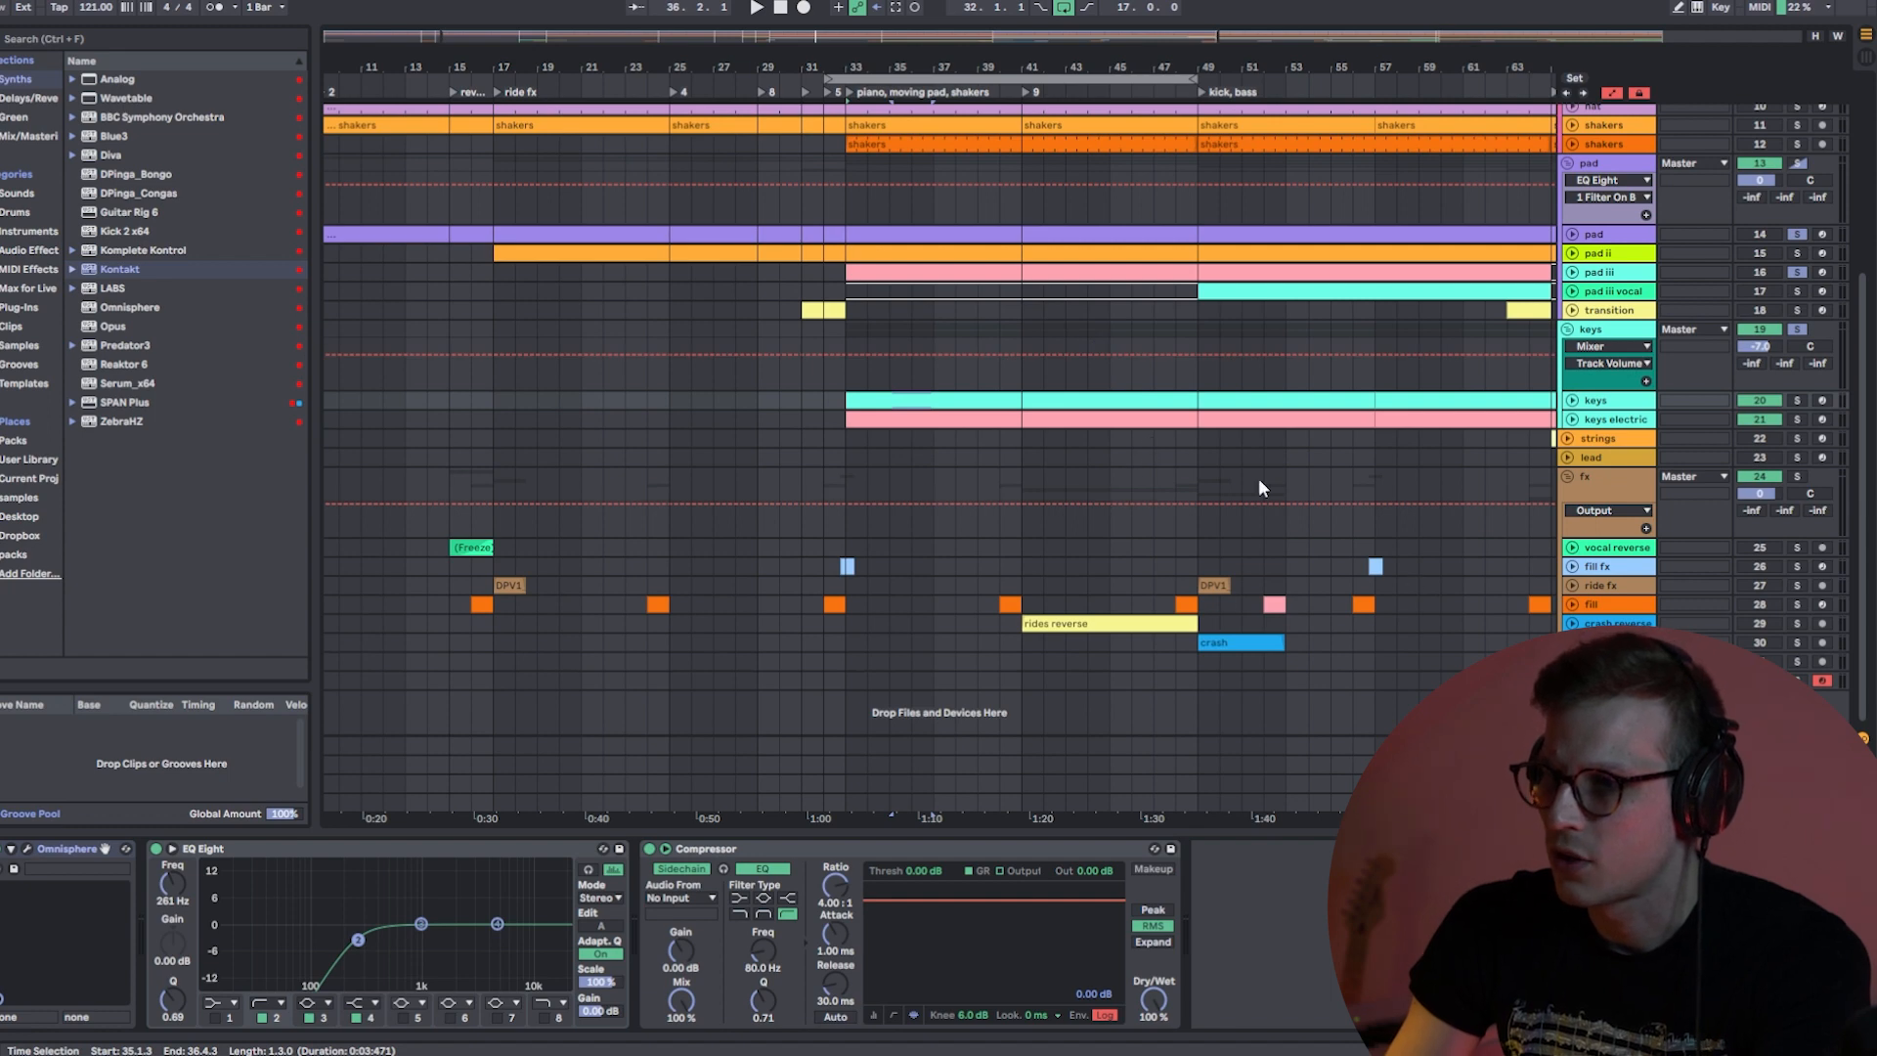
left_click(1083, 622)
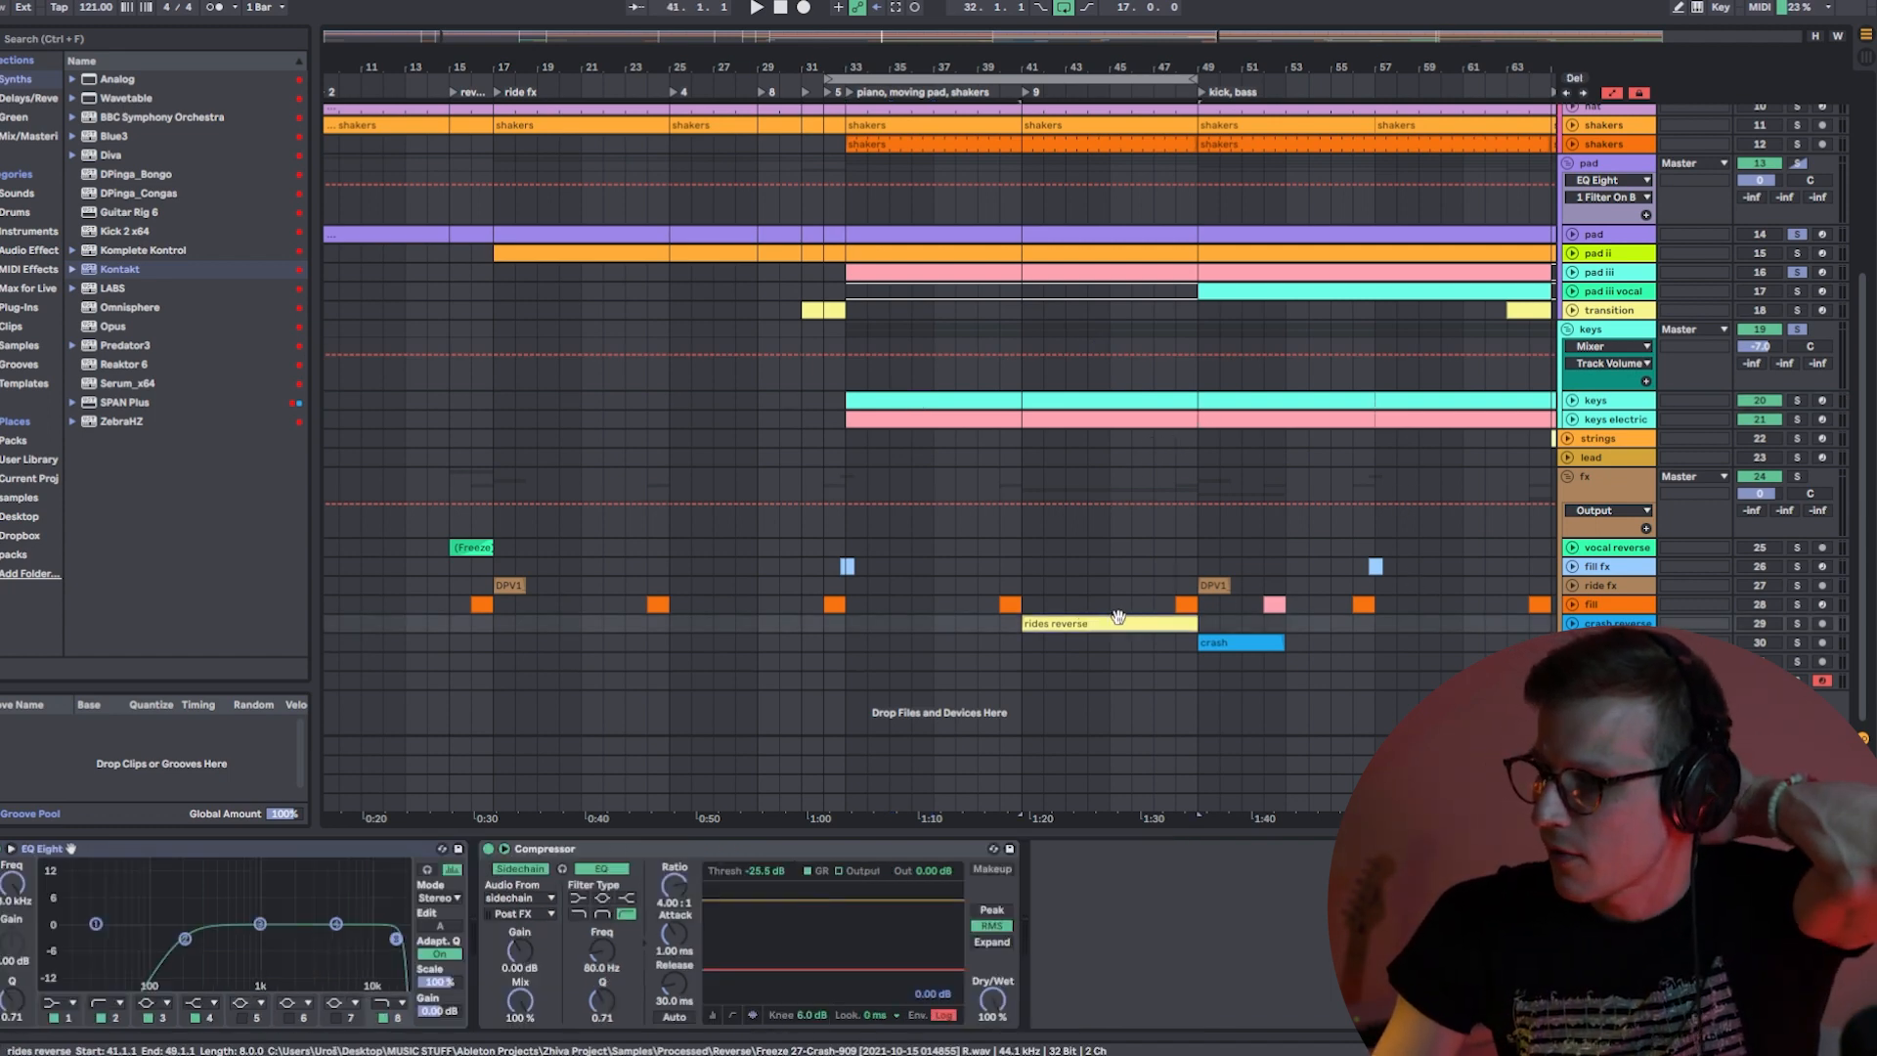
left_click(1571, 623)
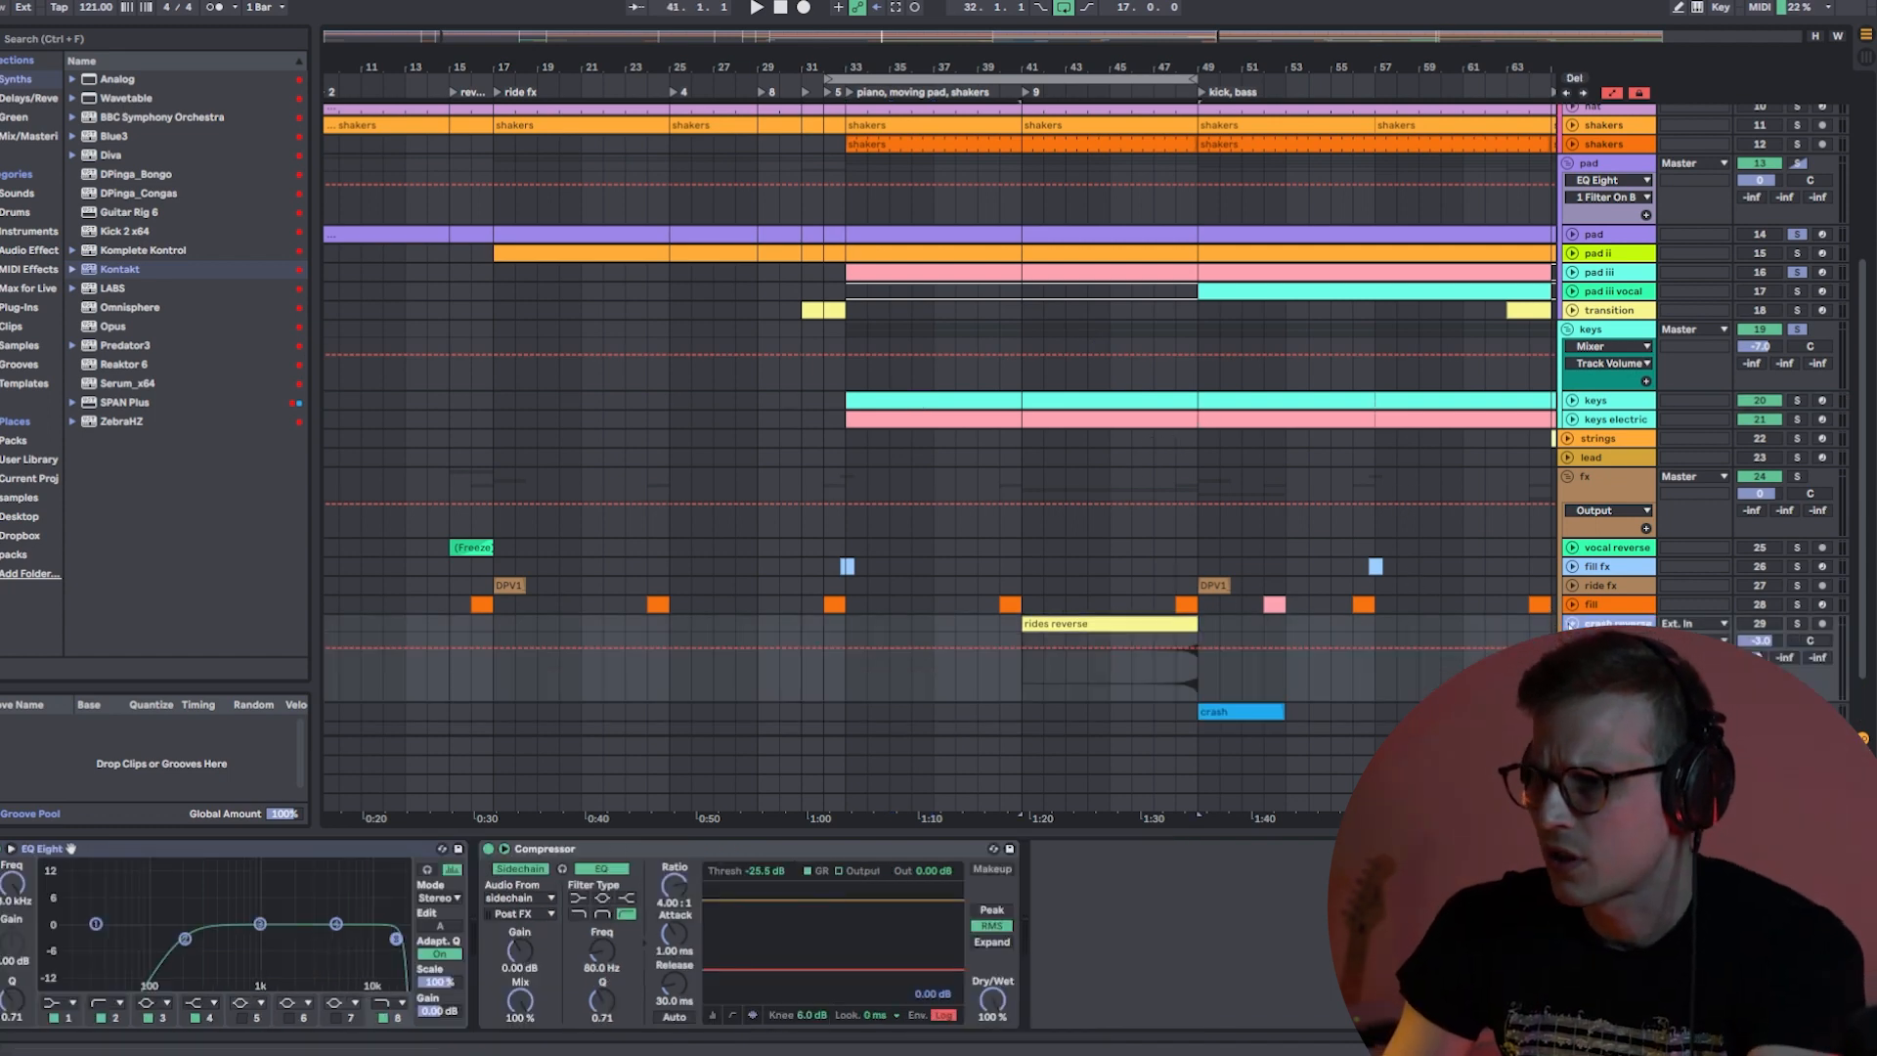
key("shift+Tab")
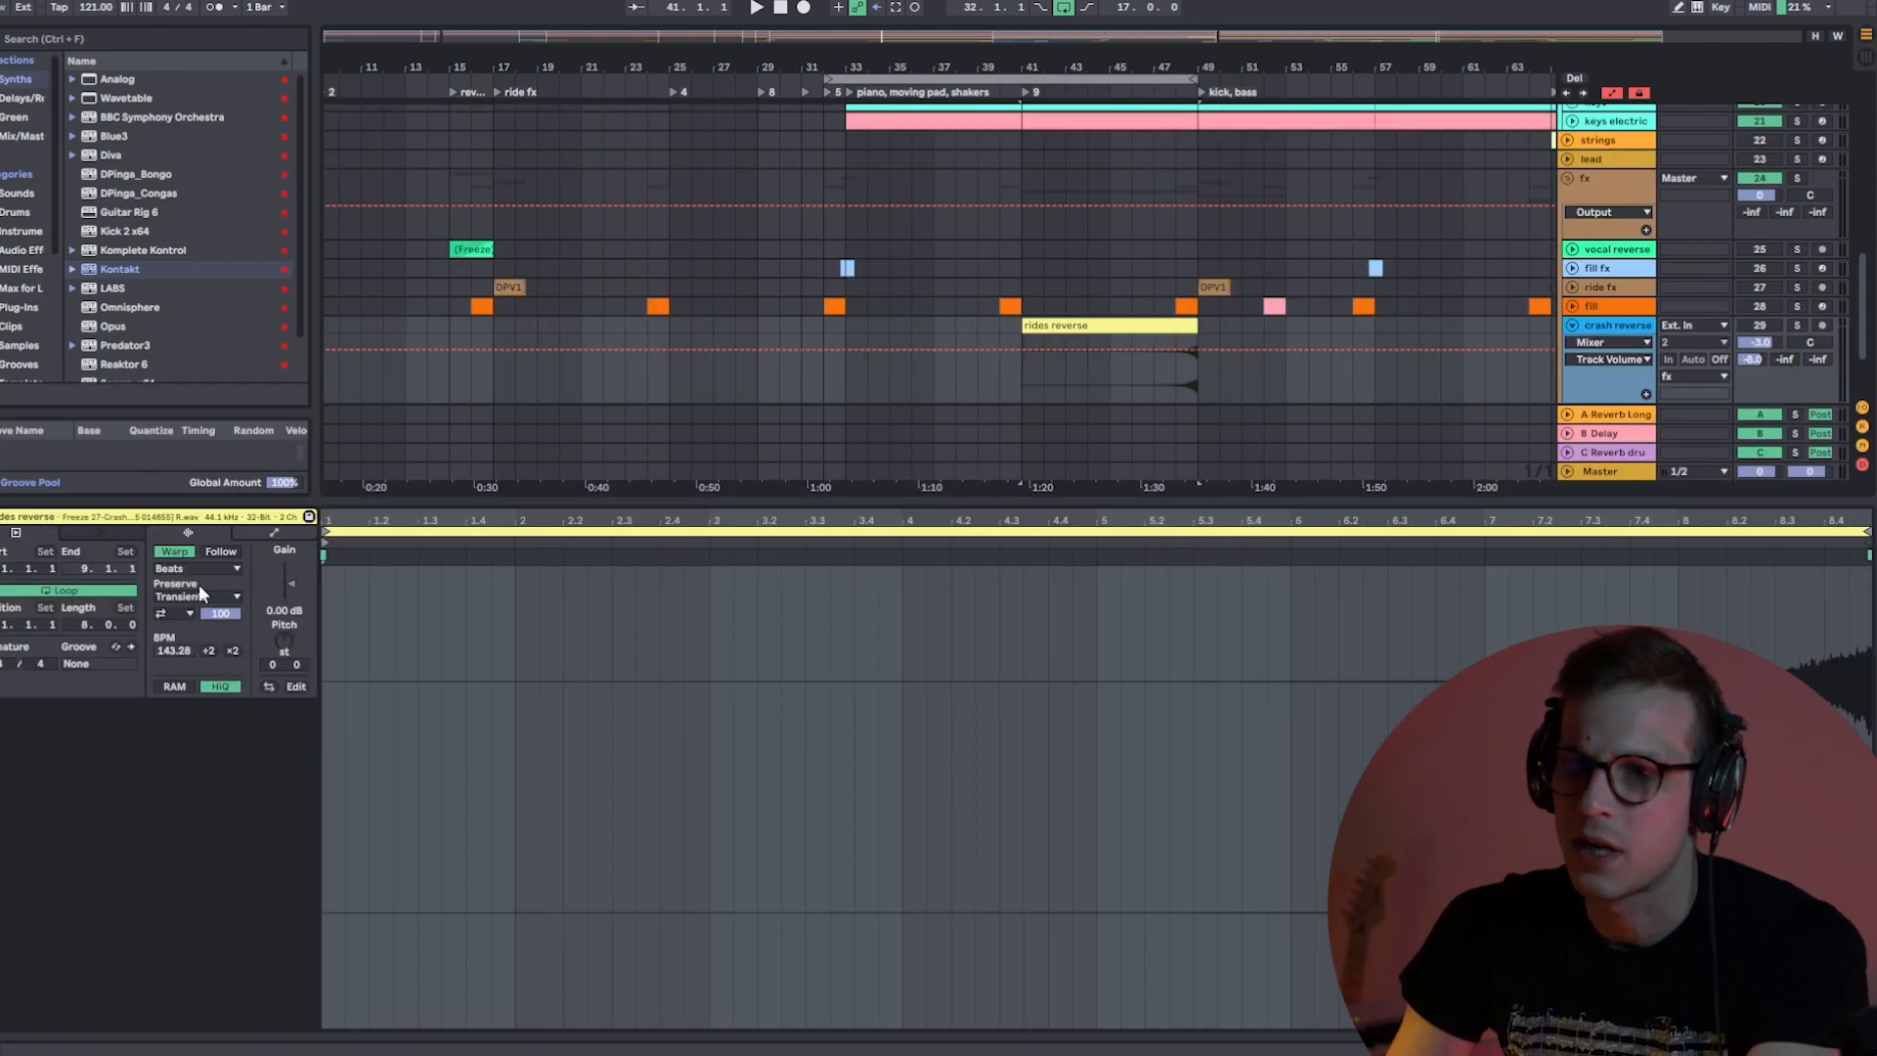
- Extend the loop to bar 65 and play the section starting at bar 41, clearing all solos to hear the full mix
key("shift+Tab")
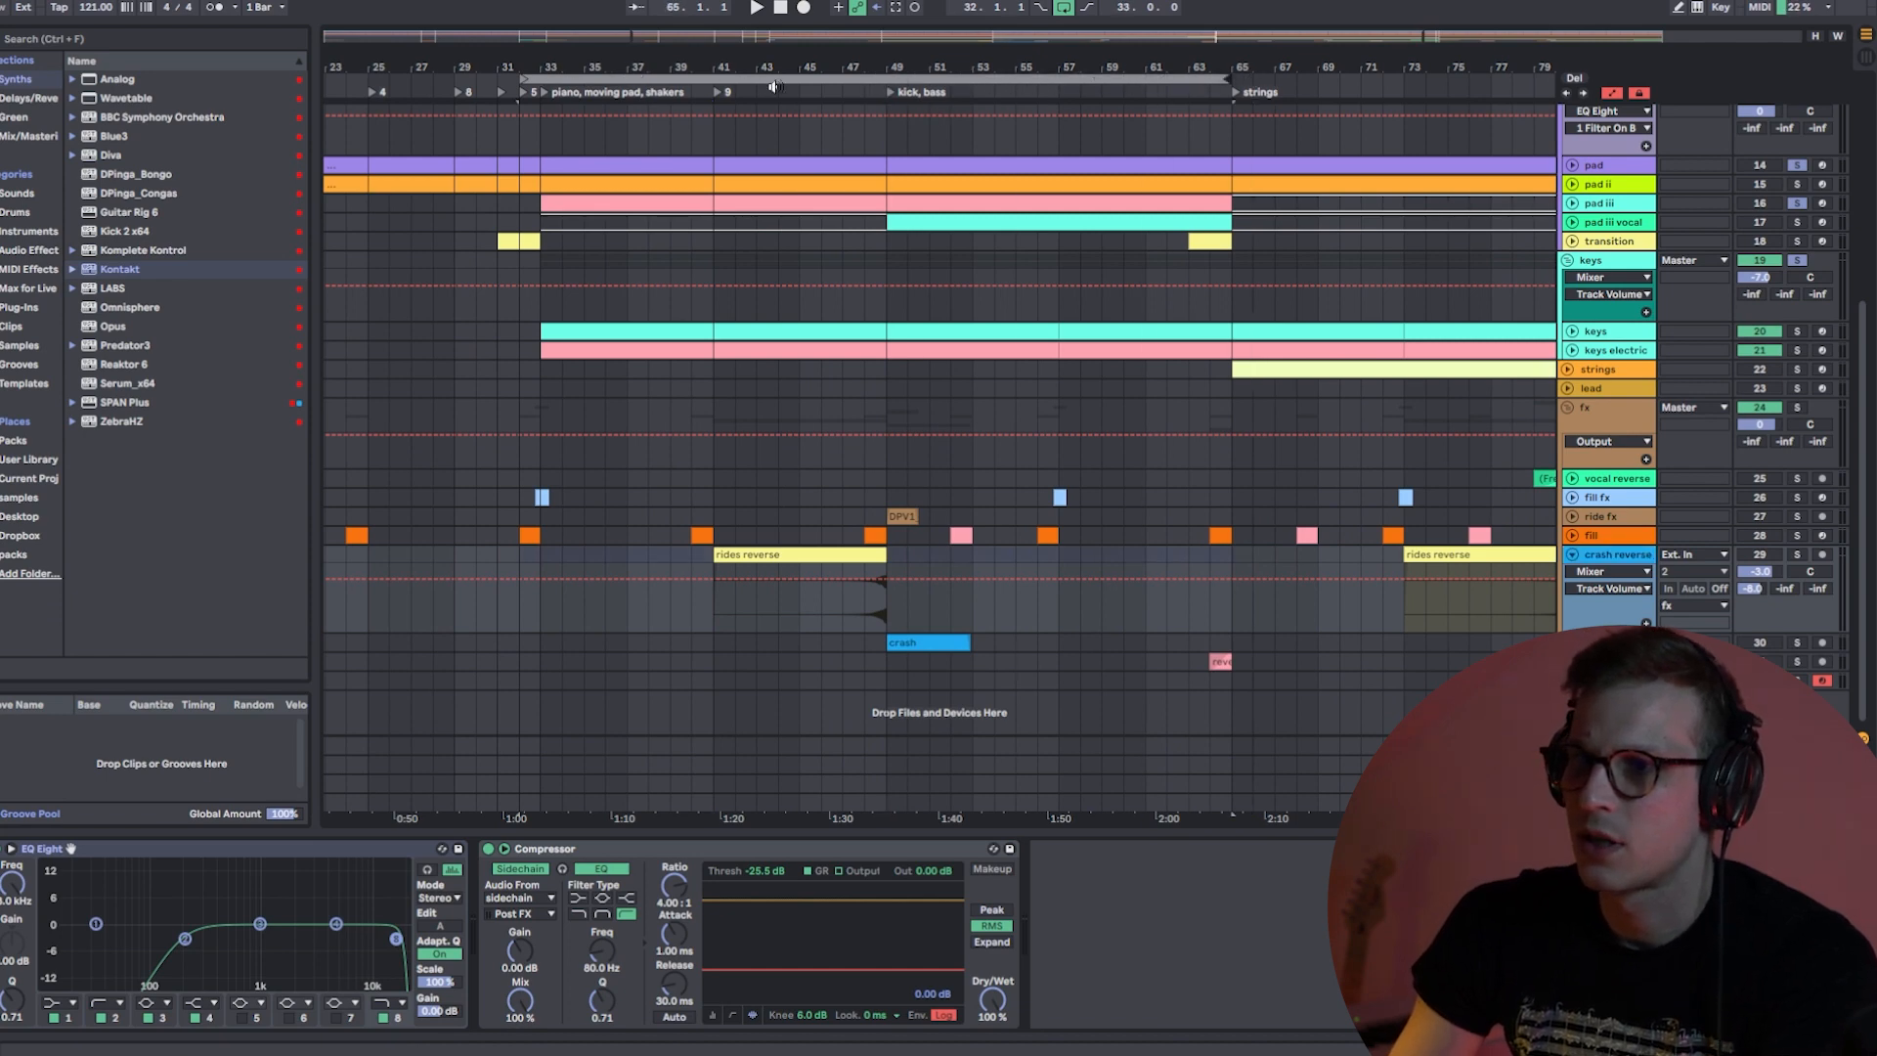
key("space")
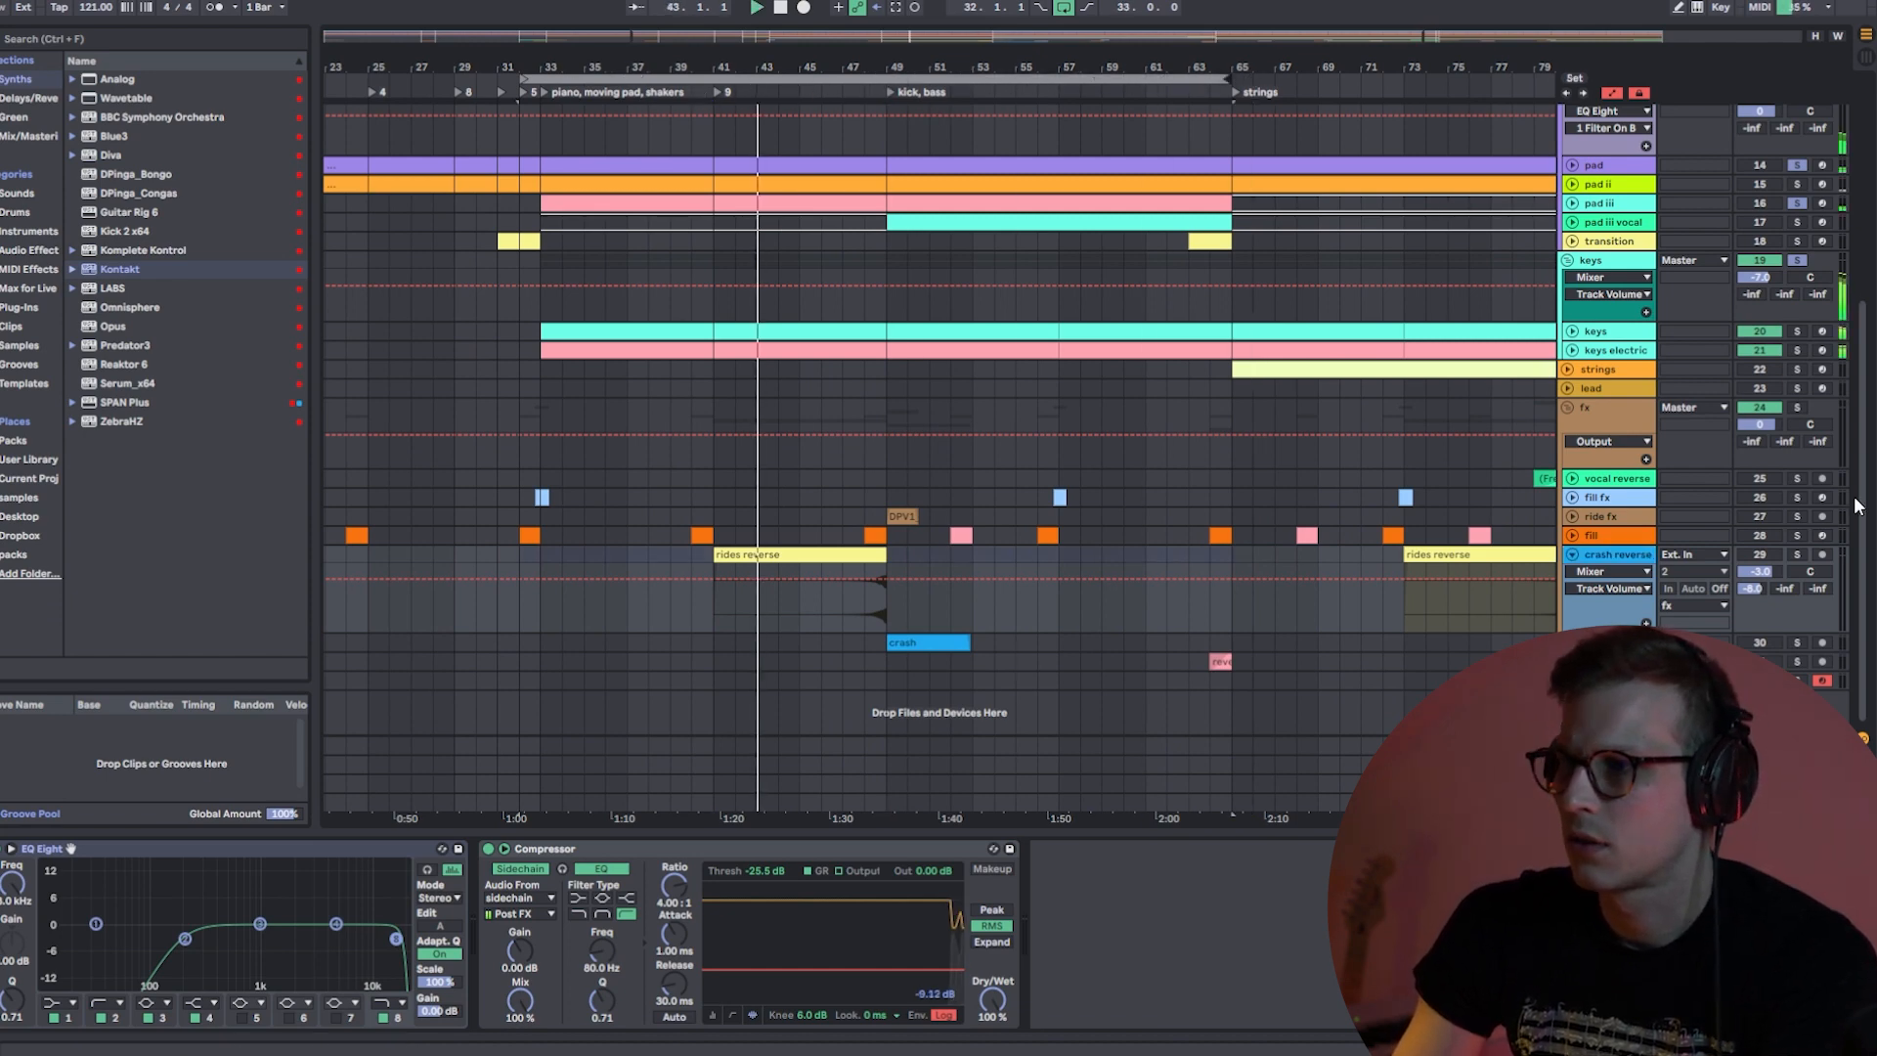
scroll(1802, 274, "up", 2)
left_click(1800, 268)
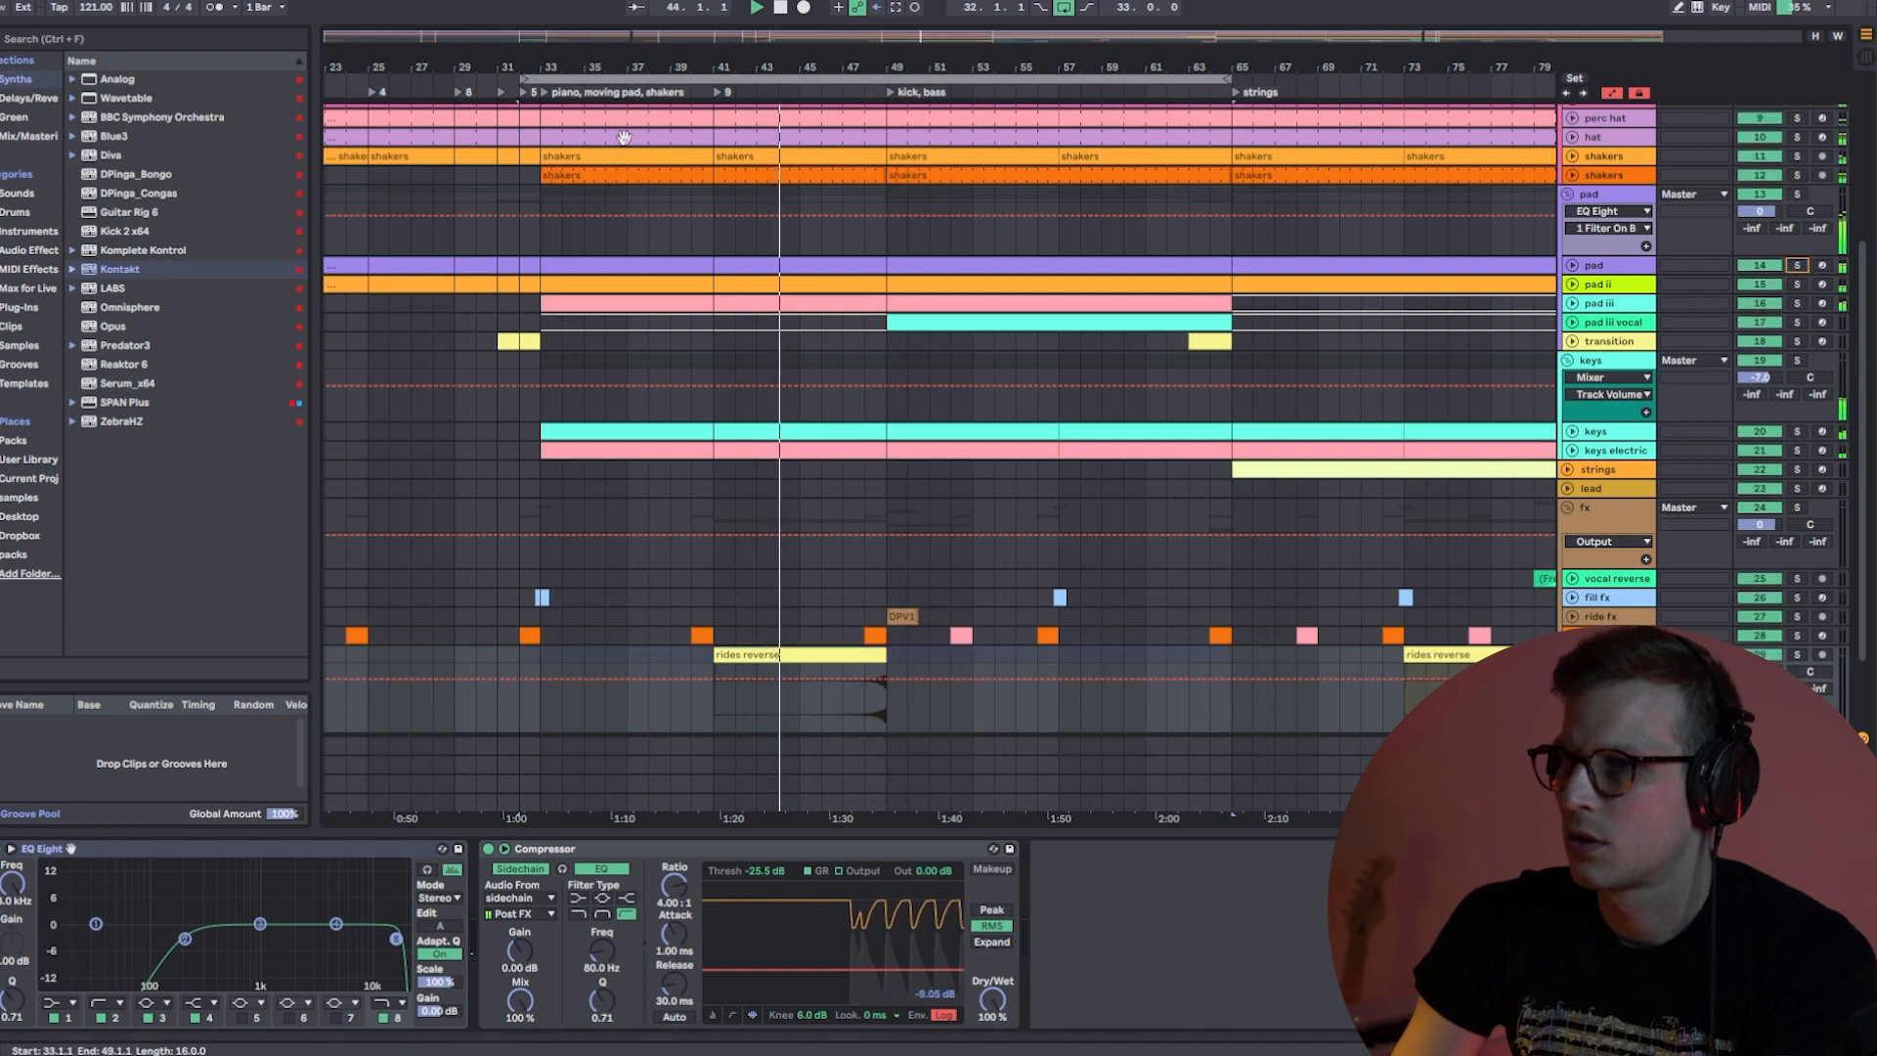
- Move the loop start to bar 41 and hide the device view to show more of the arrangement
left_click_drag(523, 78, 715, 78)
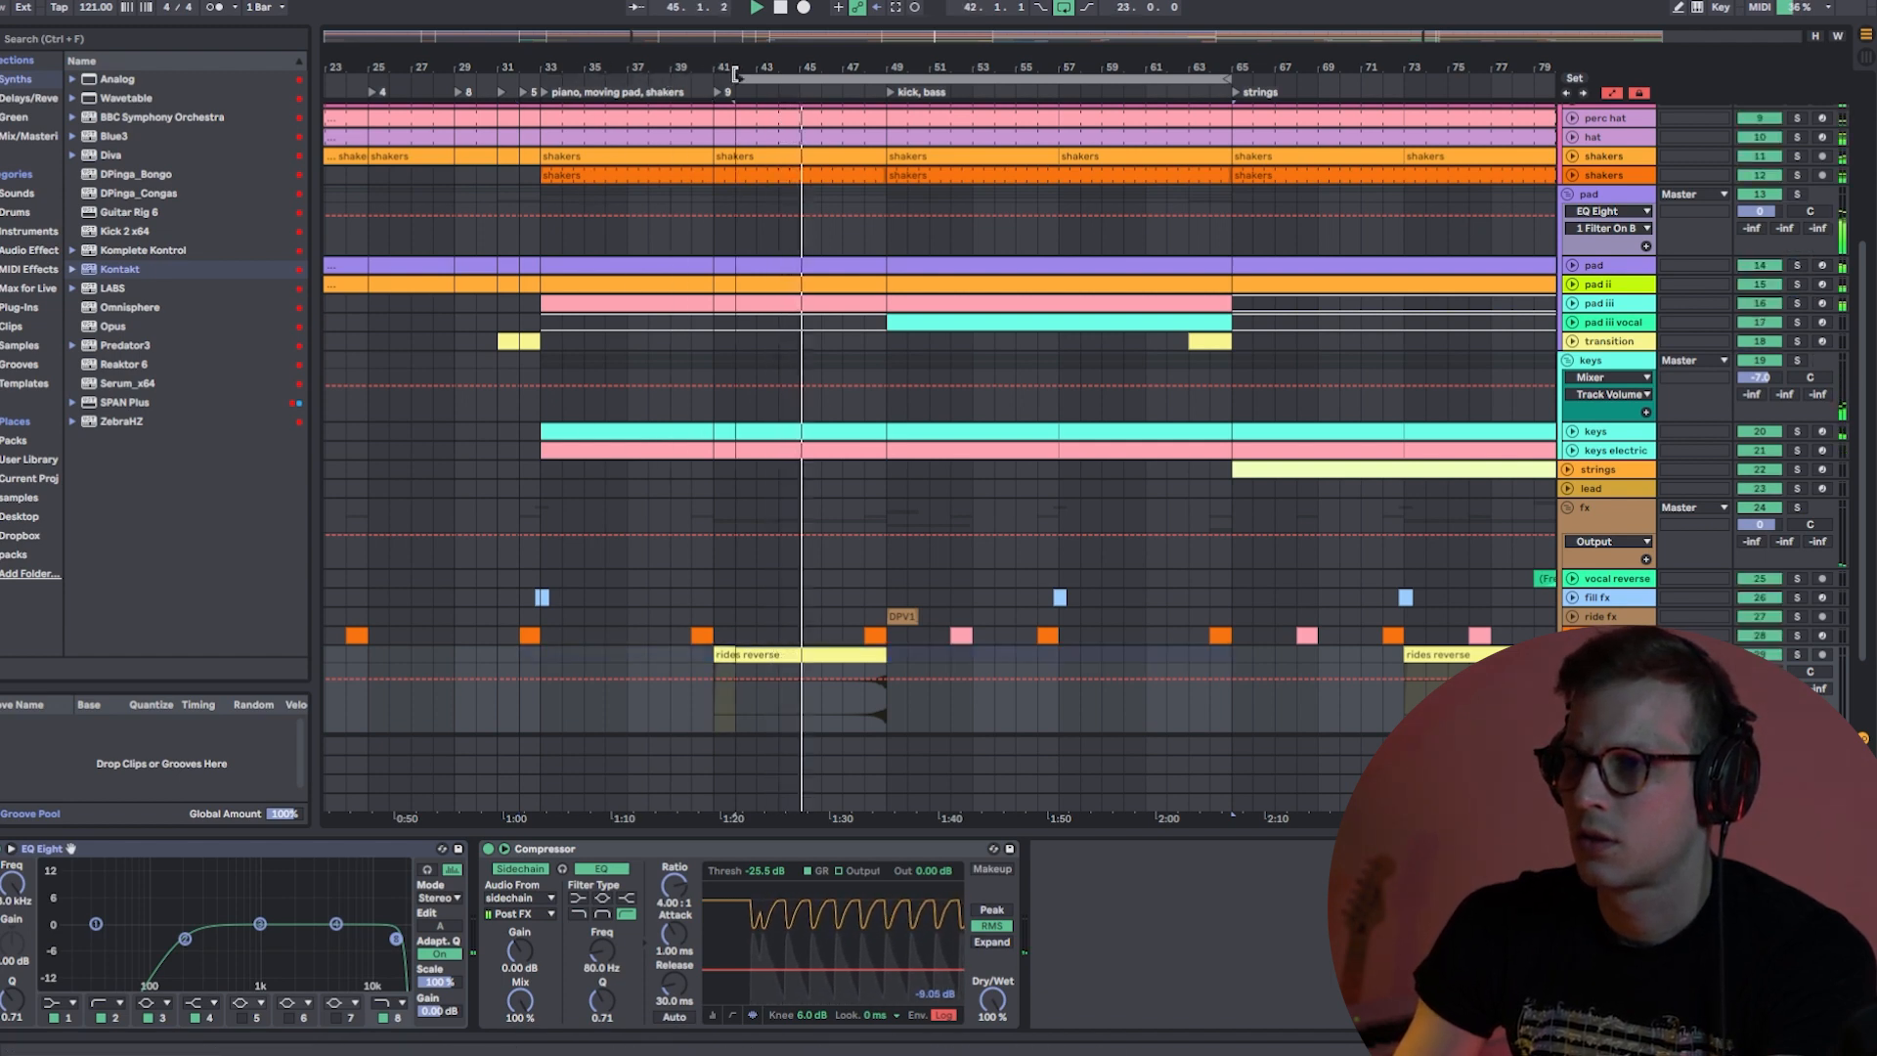
scroll(1675, 427, "up", 2)
scroll(1676, 427, "down", 2)
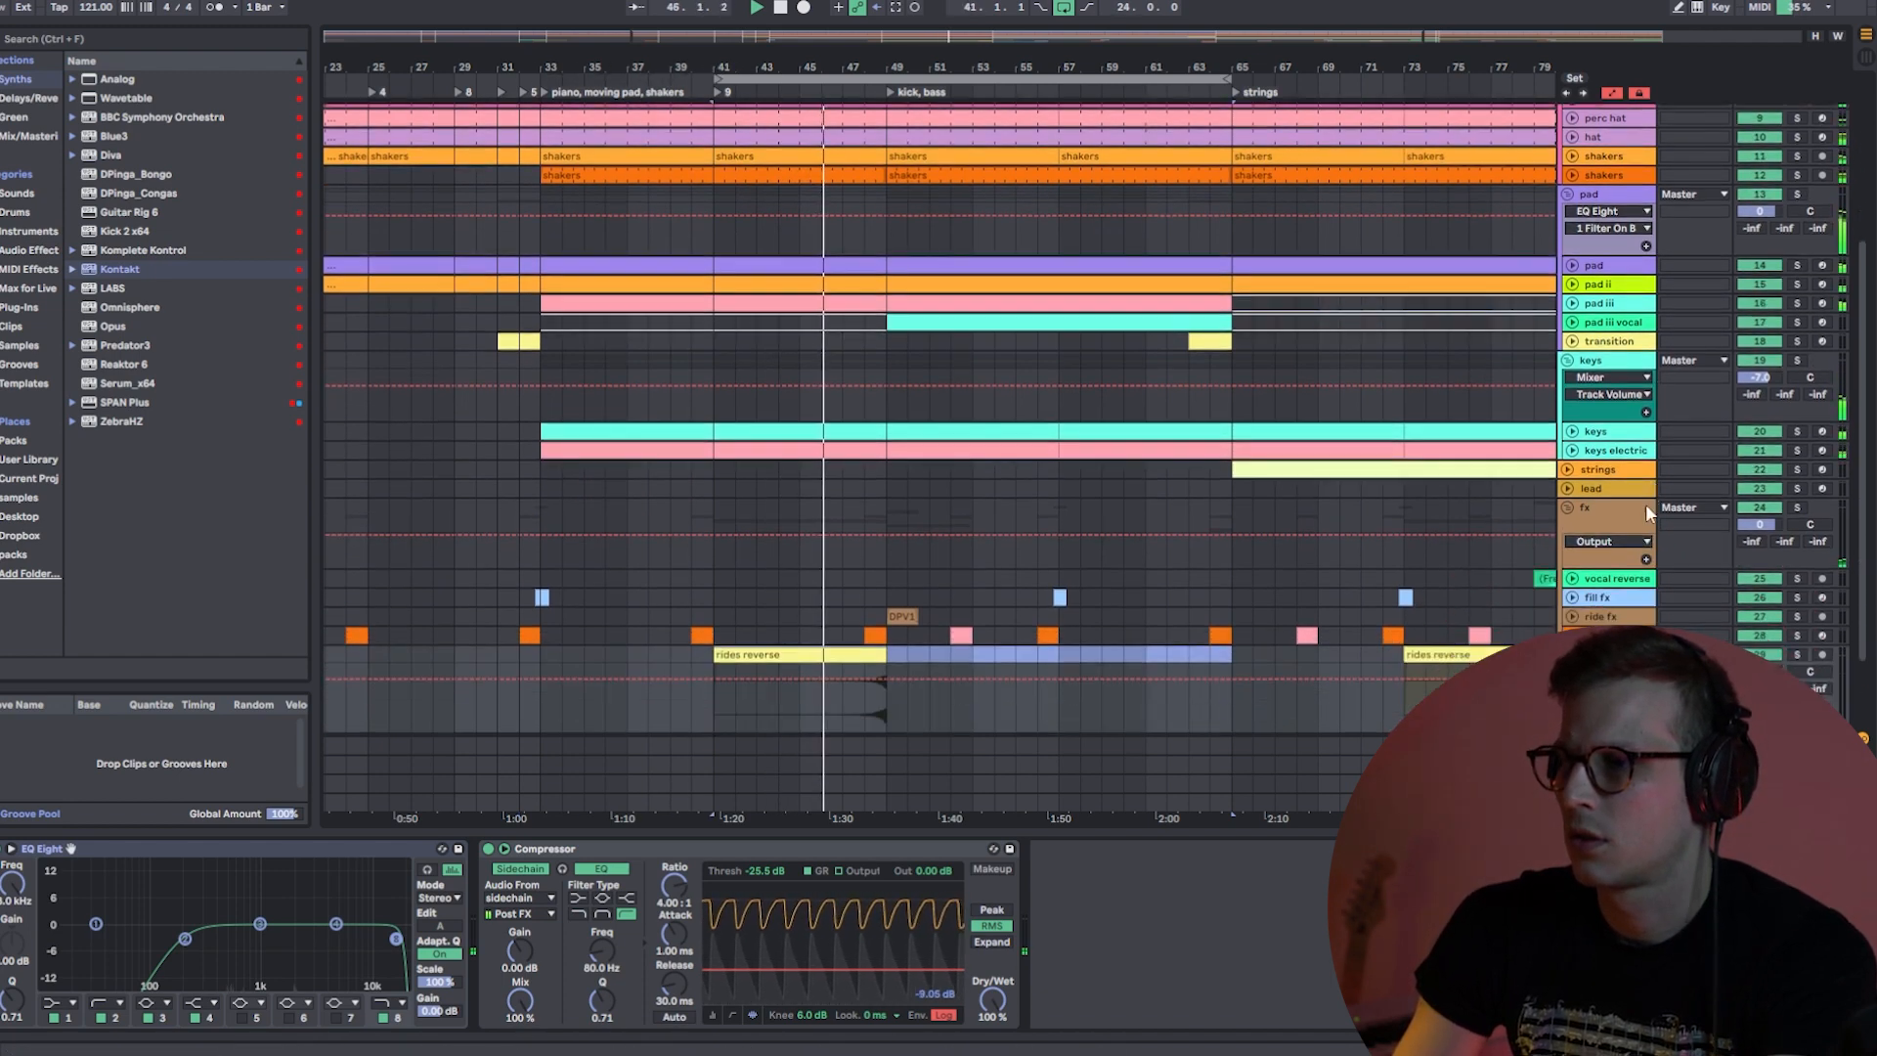
scroll(1675, 427, "up", 2)
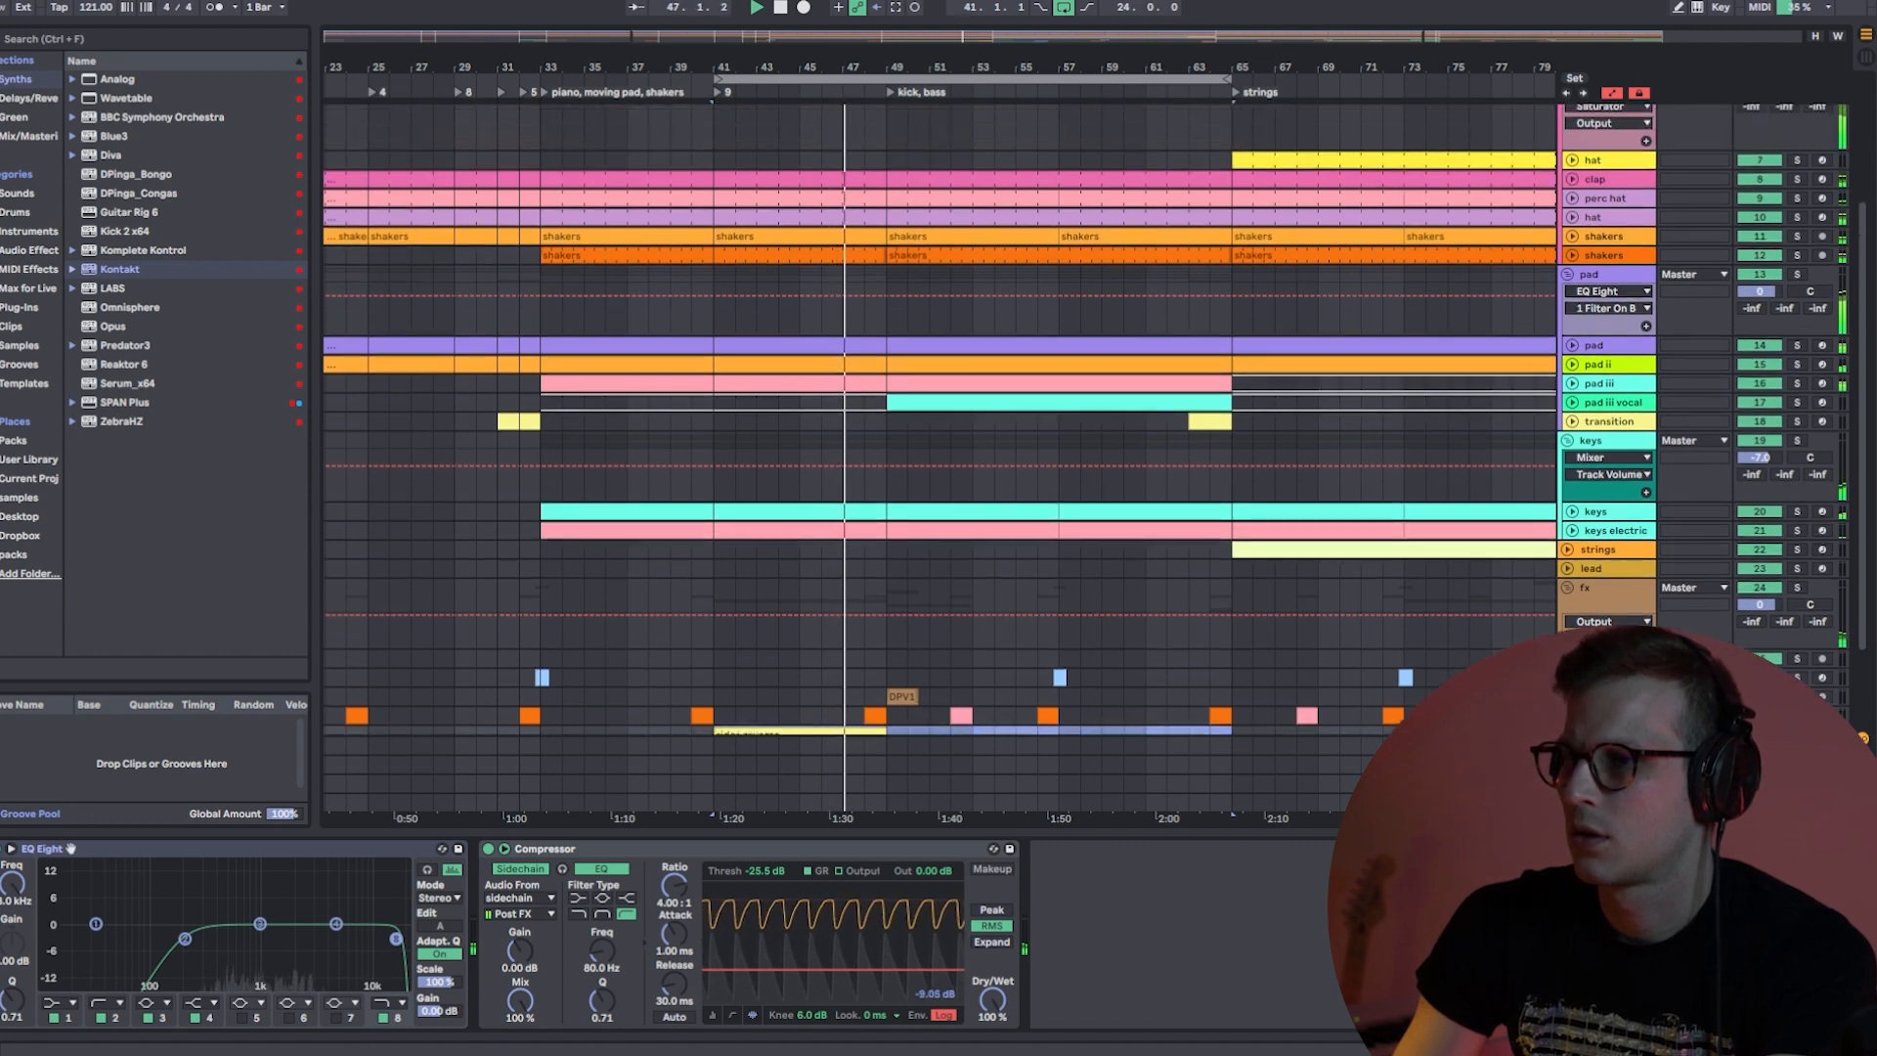
left_click(1865, 1049)
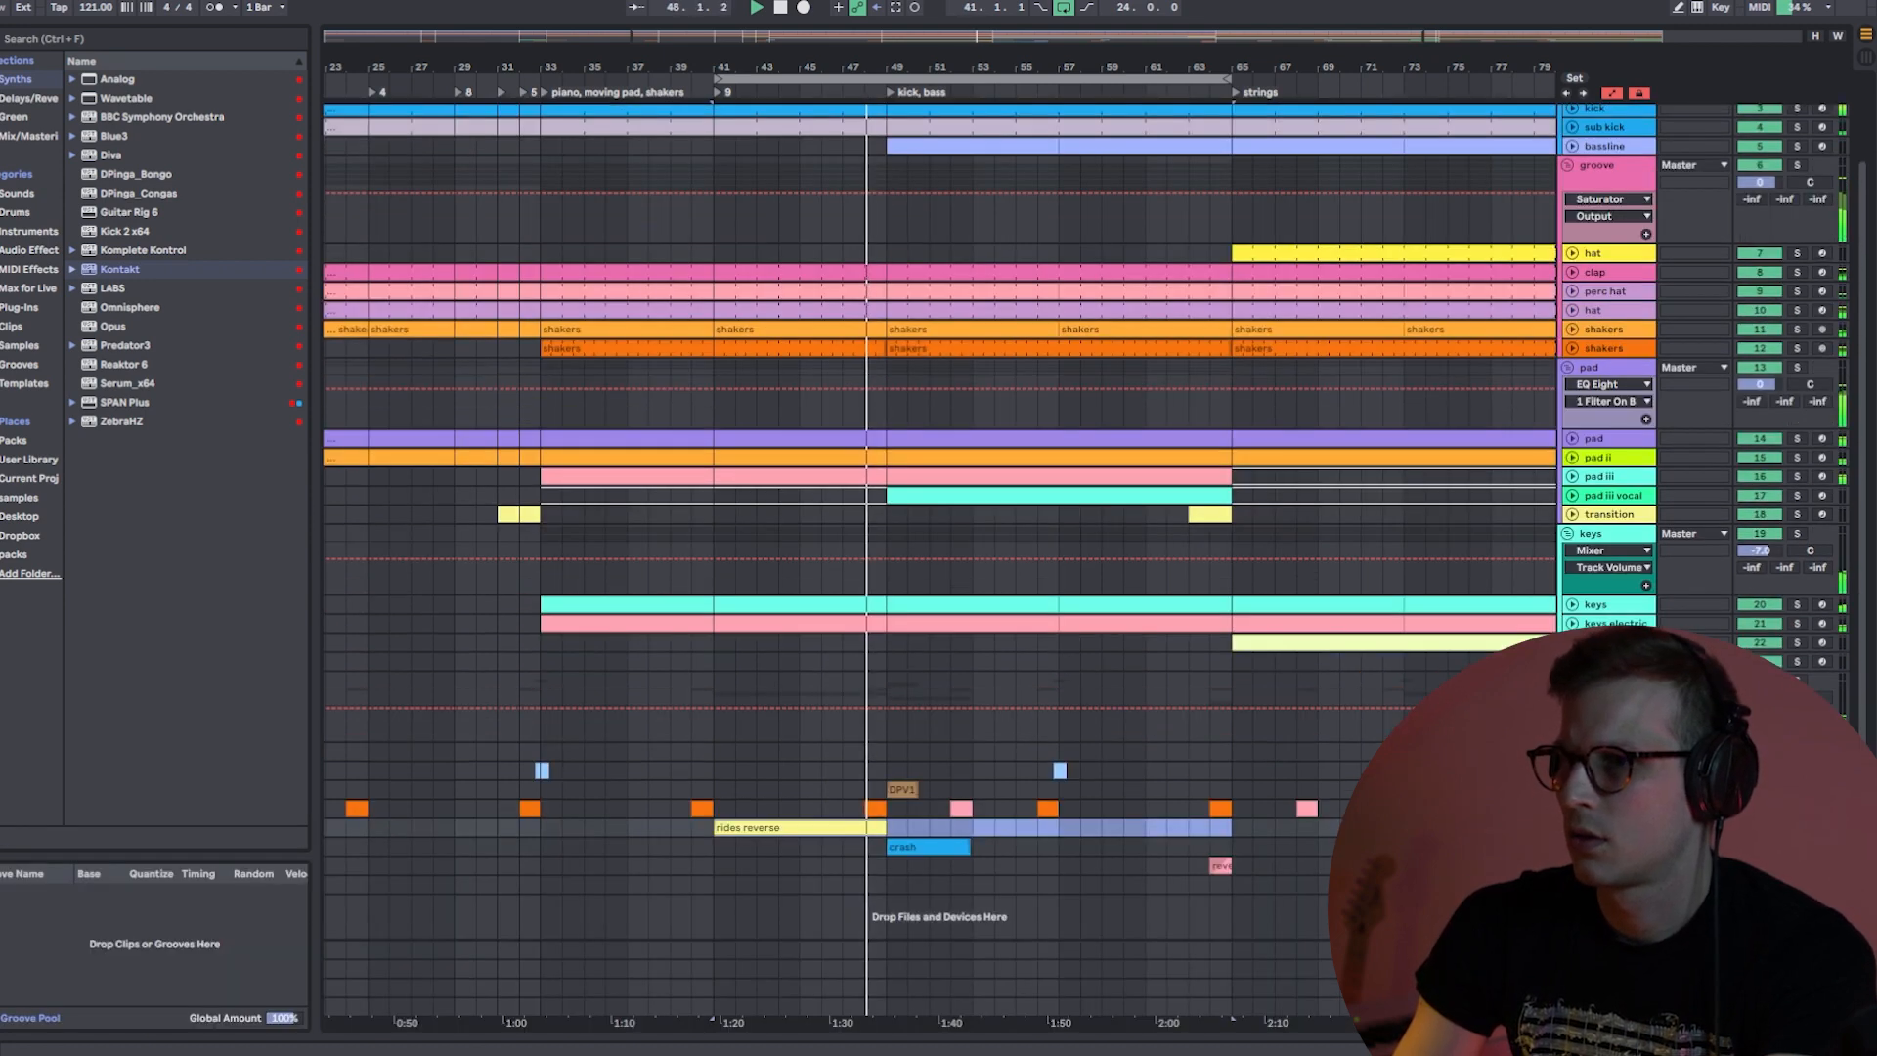
- Survey the layers of the kick and bass section during playback and move the loop start to bar 47
scroll(1298, 544, "up", 2)
scroll(1120, 494, "up", 1)
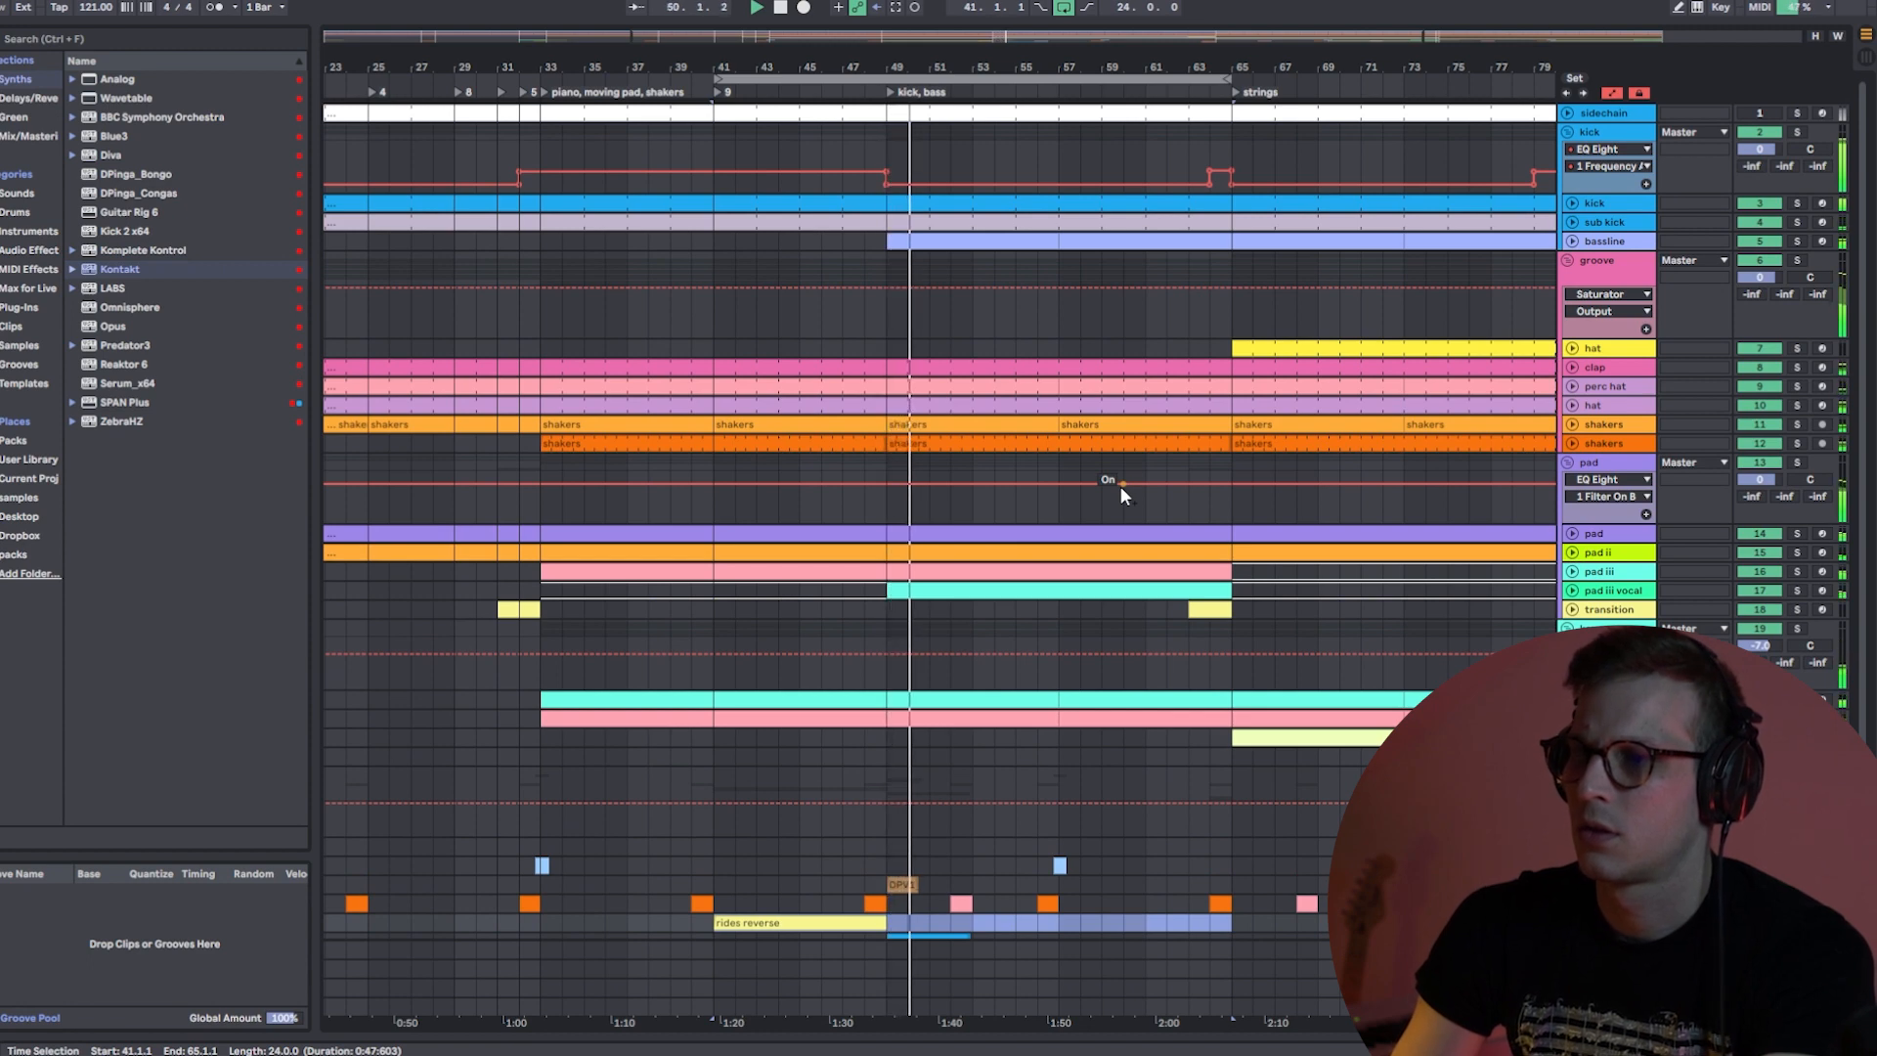
scroll(1120, 485, "down", 3)
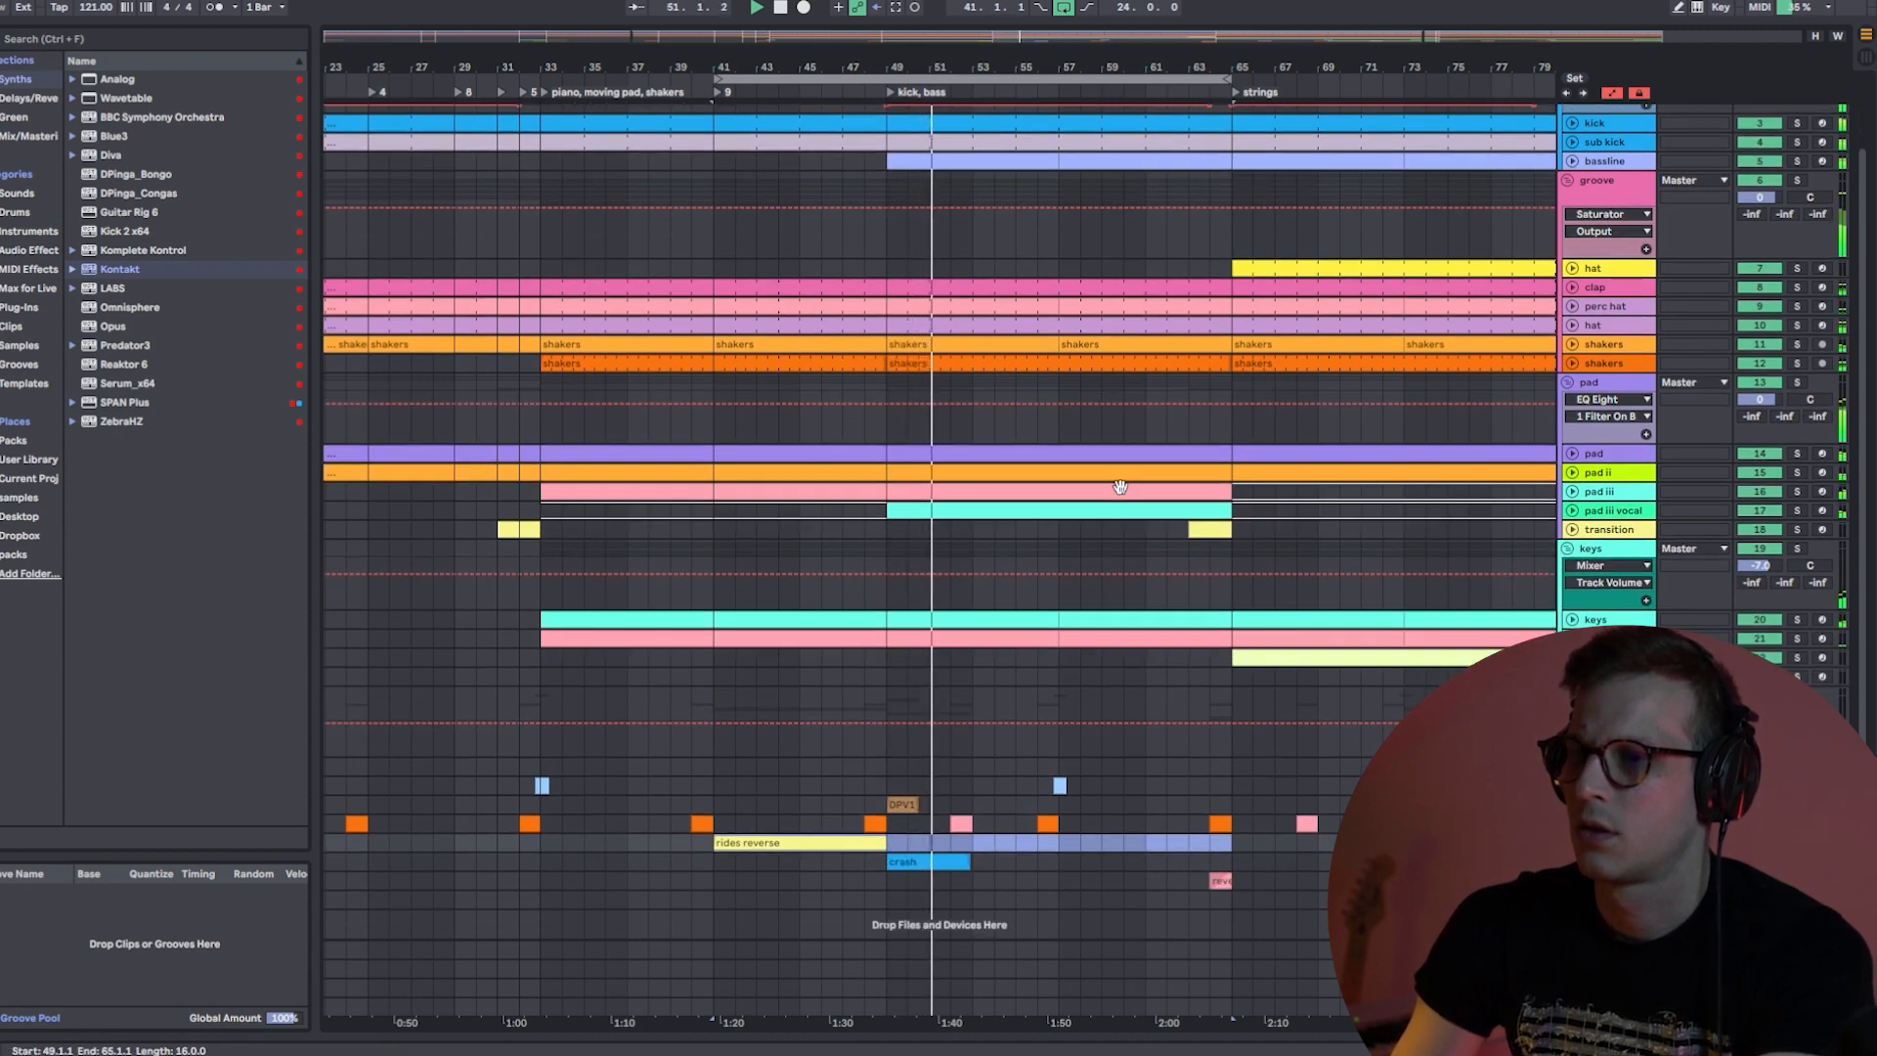
scroll(1121, 486, "up", 3)
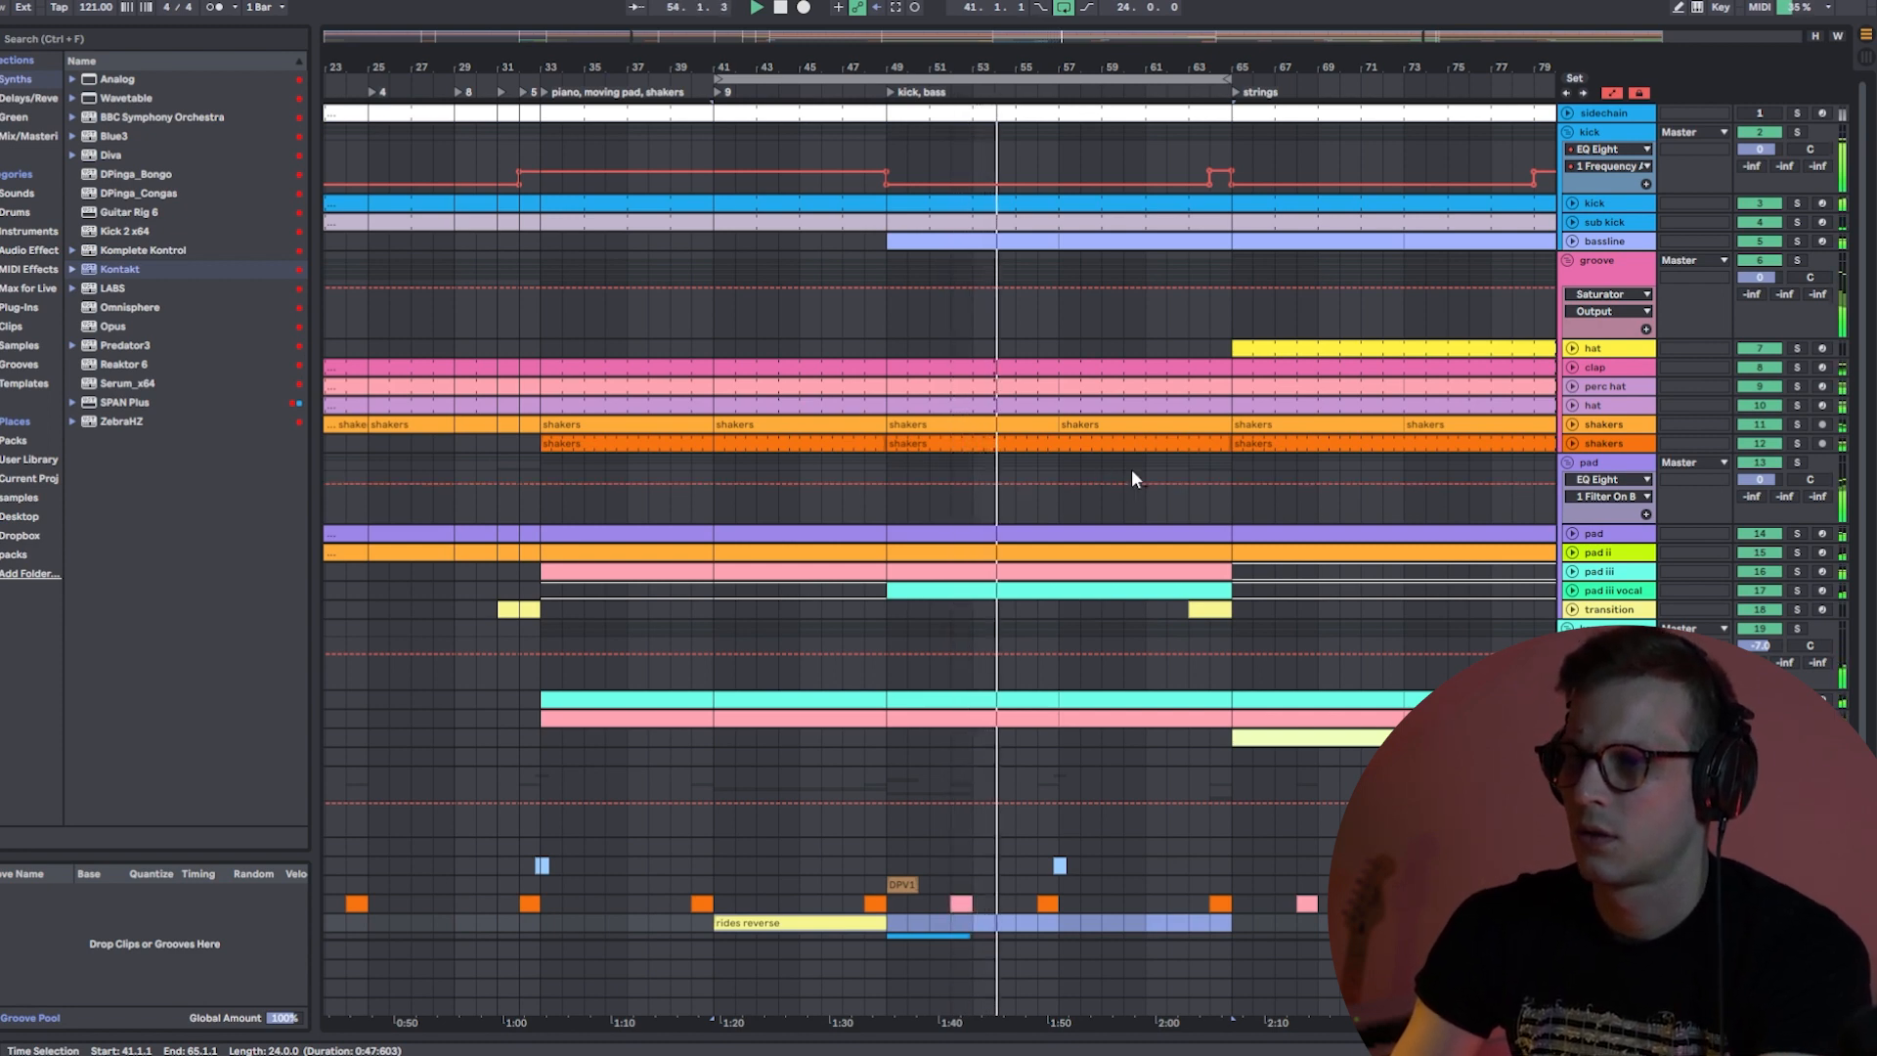
scroll(1132, 477, "down", 2)
scroll(1132, 477, "up", 1)
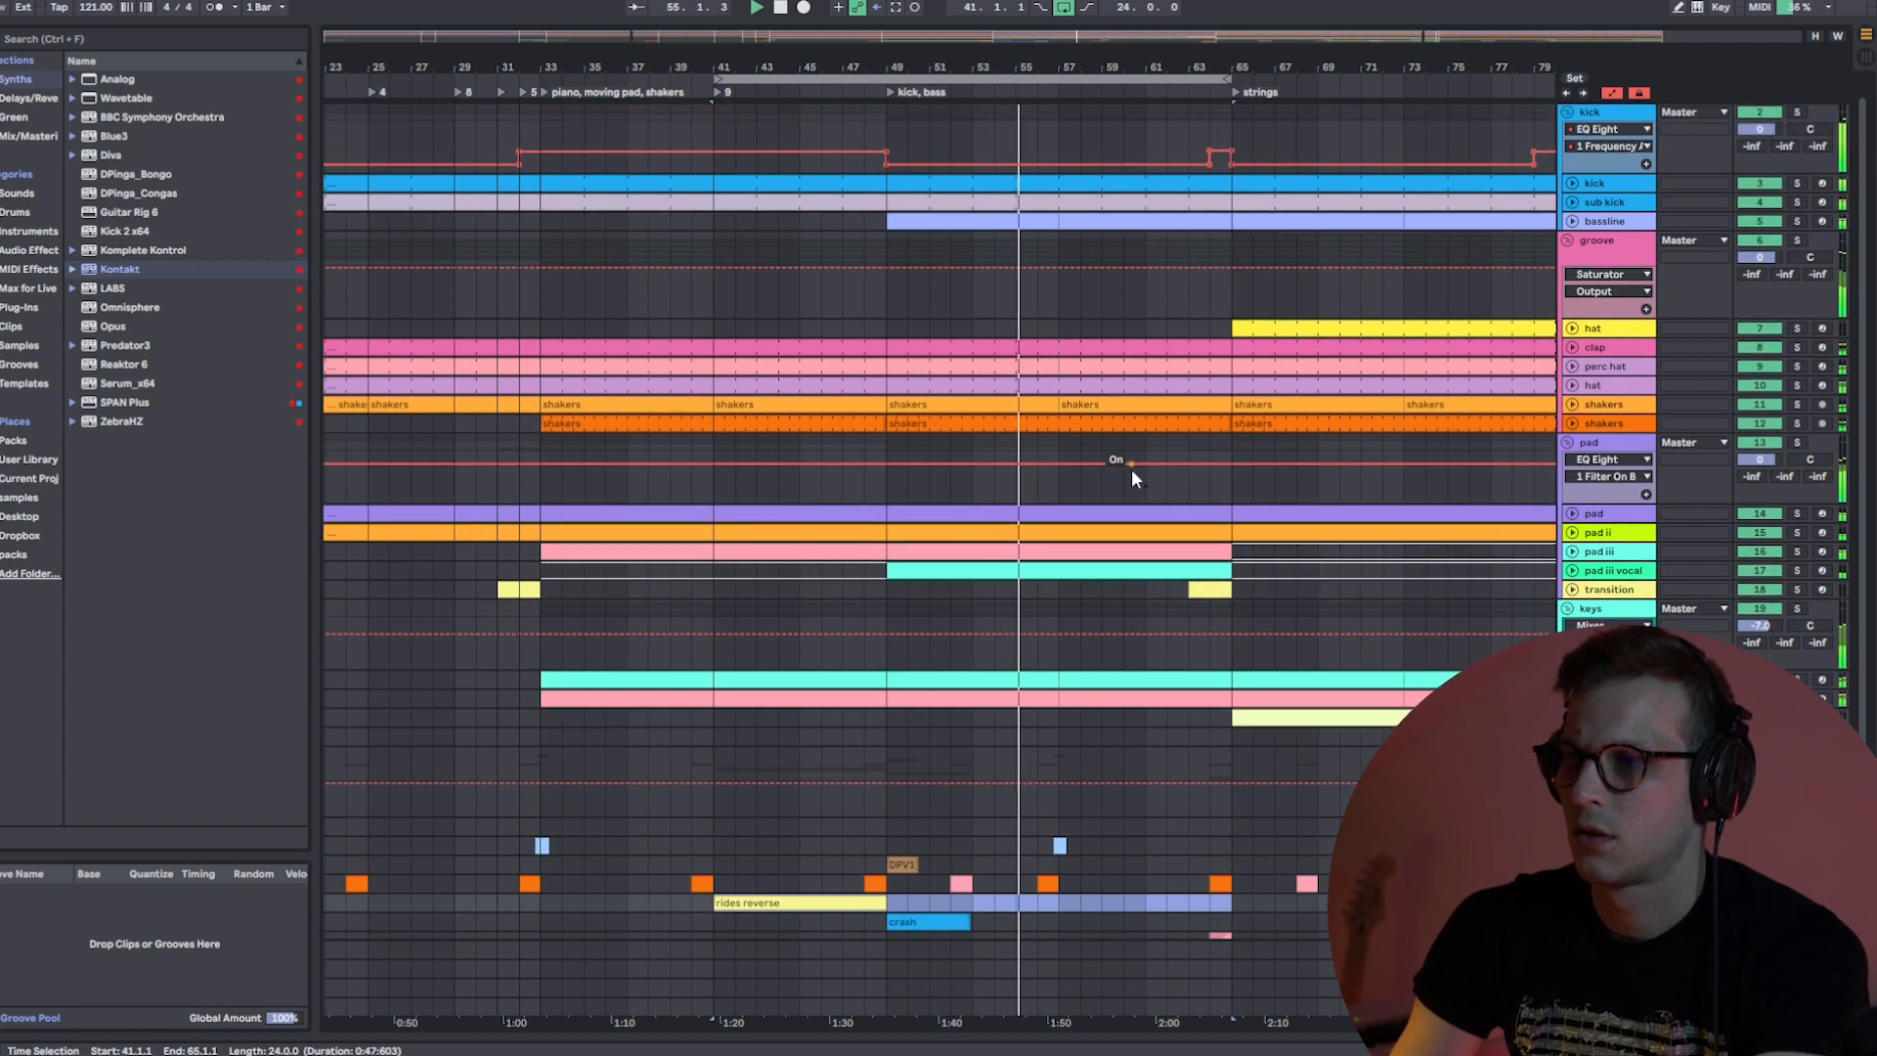
left_click_drag(720, 80, 849, 79)
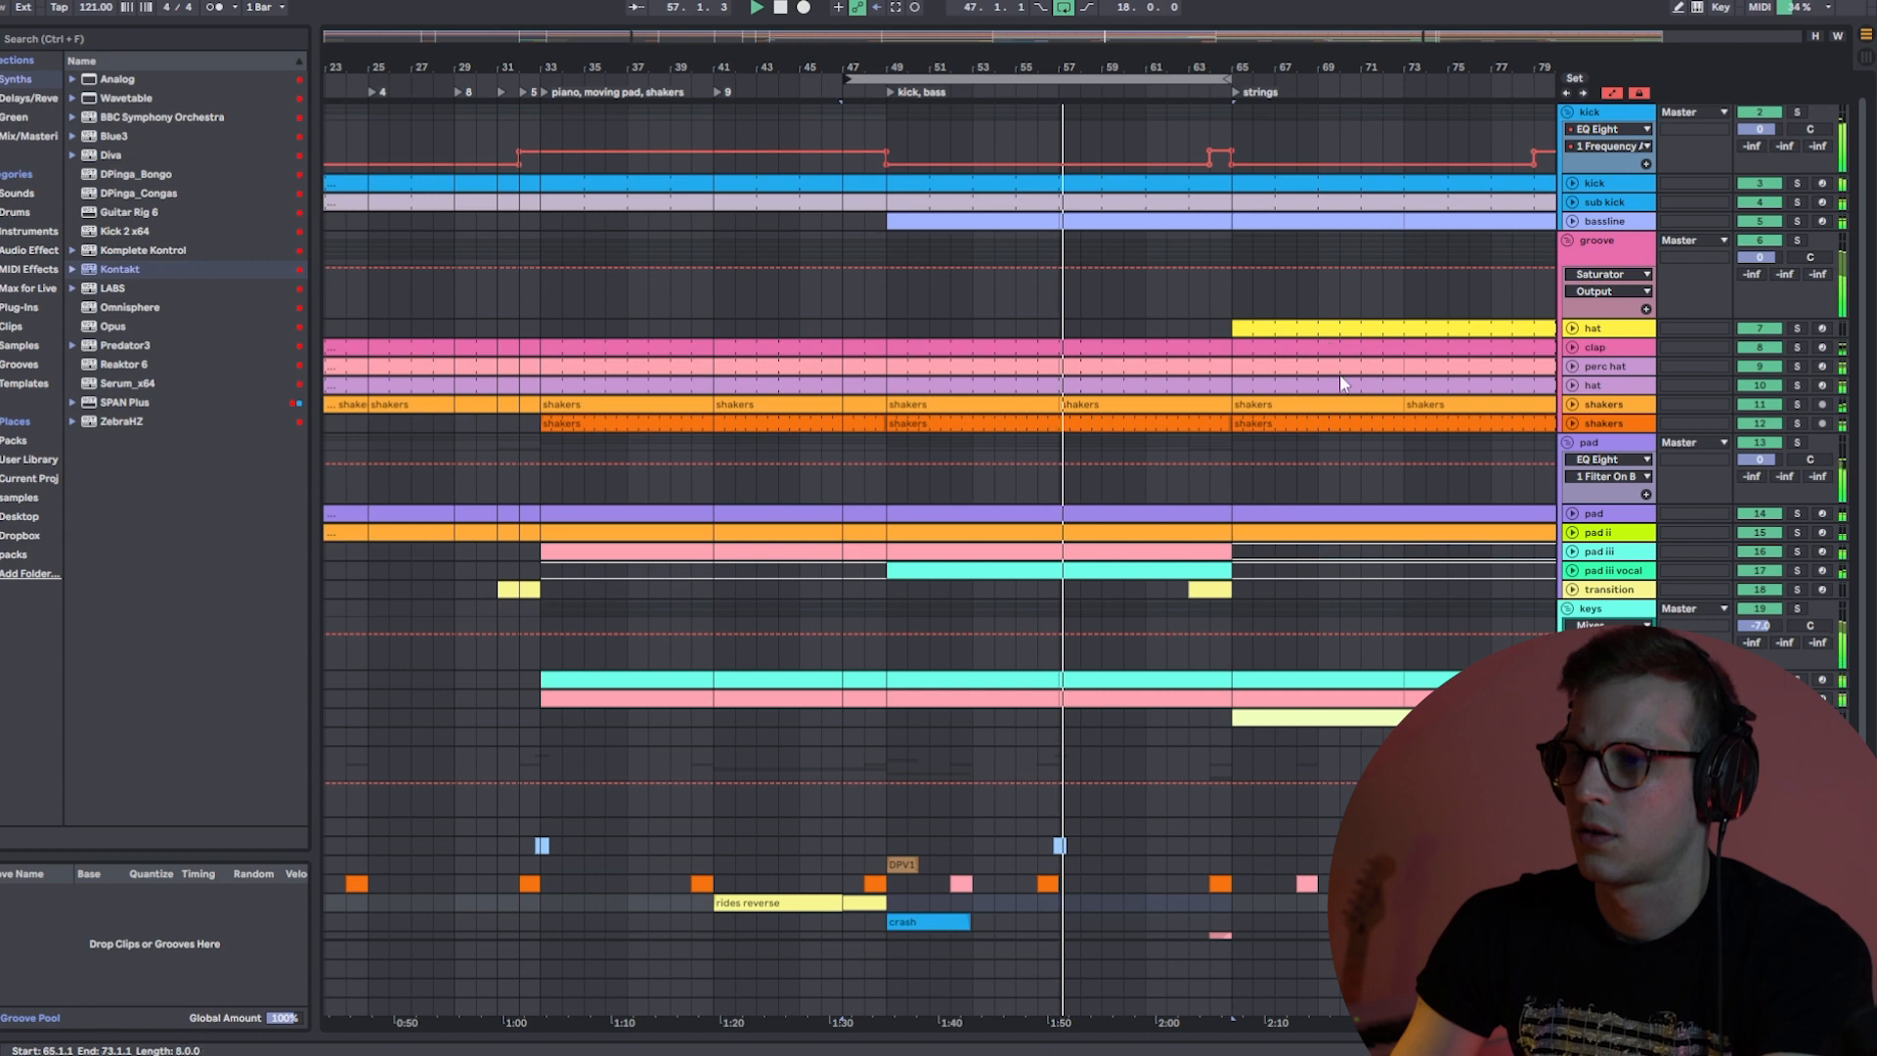
- Audition the soloed ride fx clip at the start of the kick and bass section
scroll(1368, 453, "down", 3)
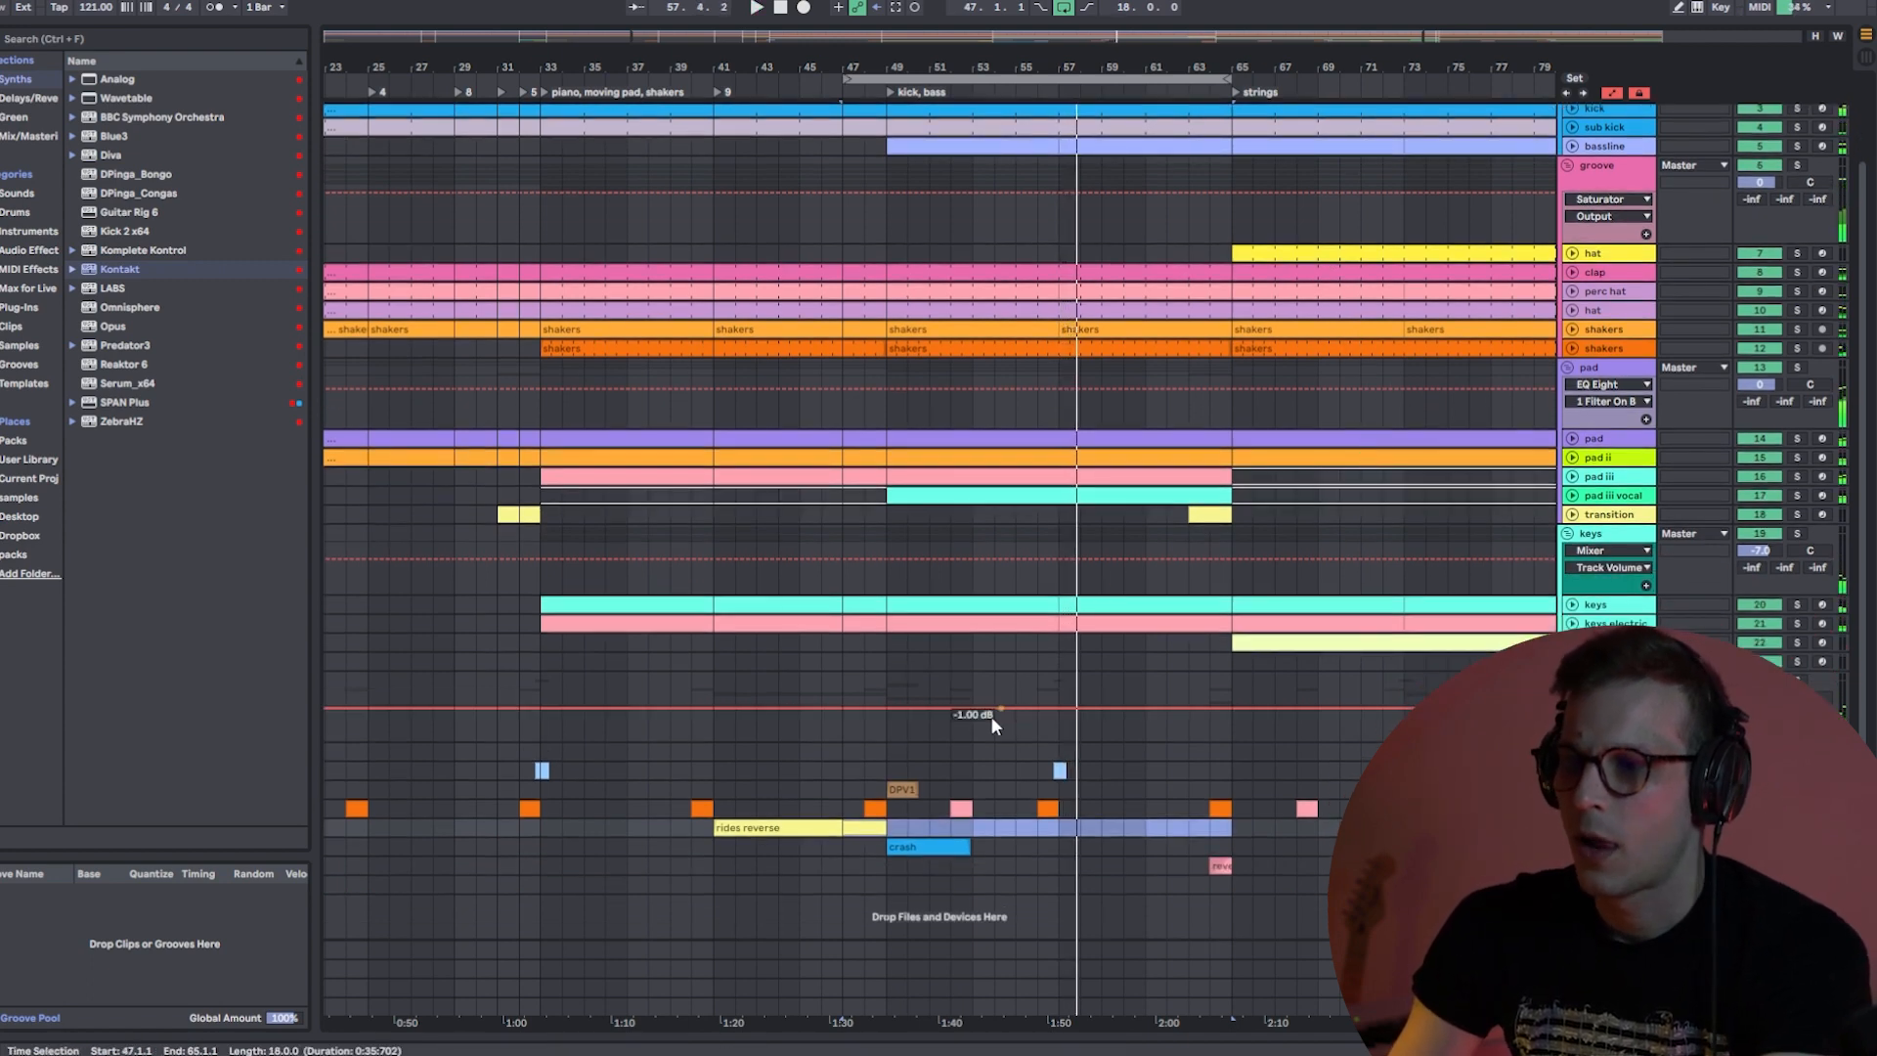
left_click(876, 807)
left_click(903, 788)
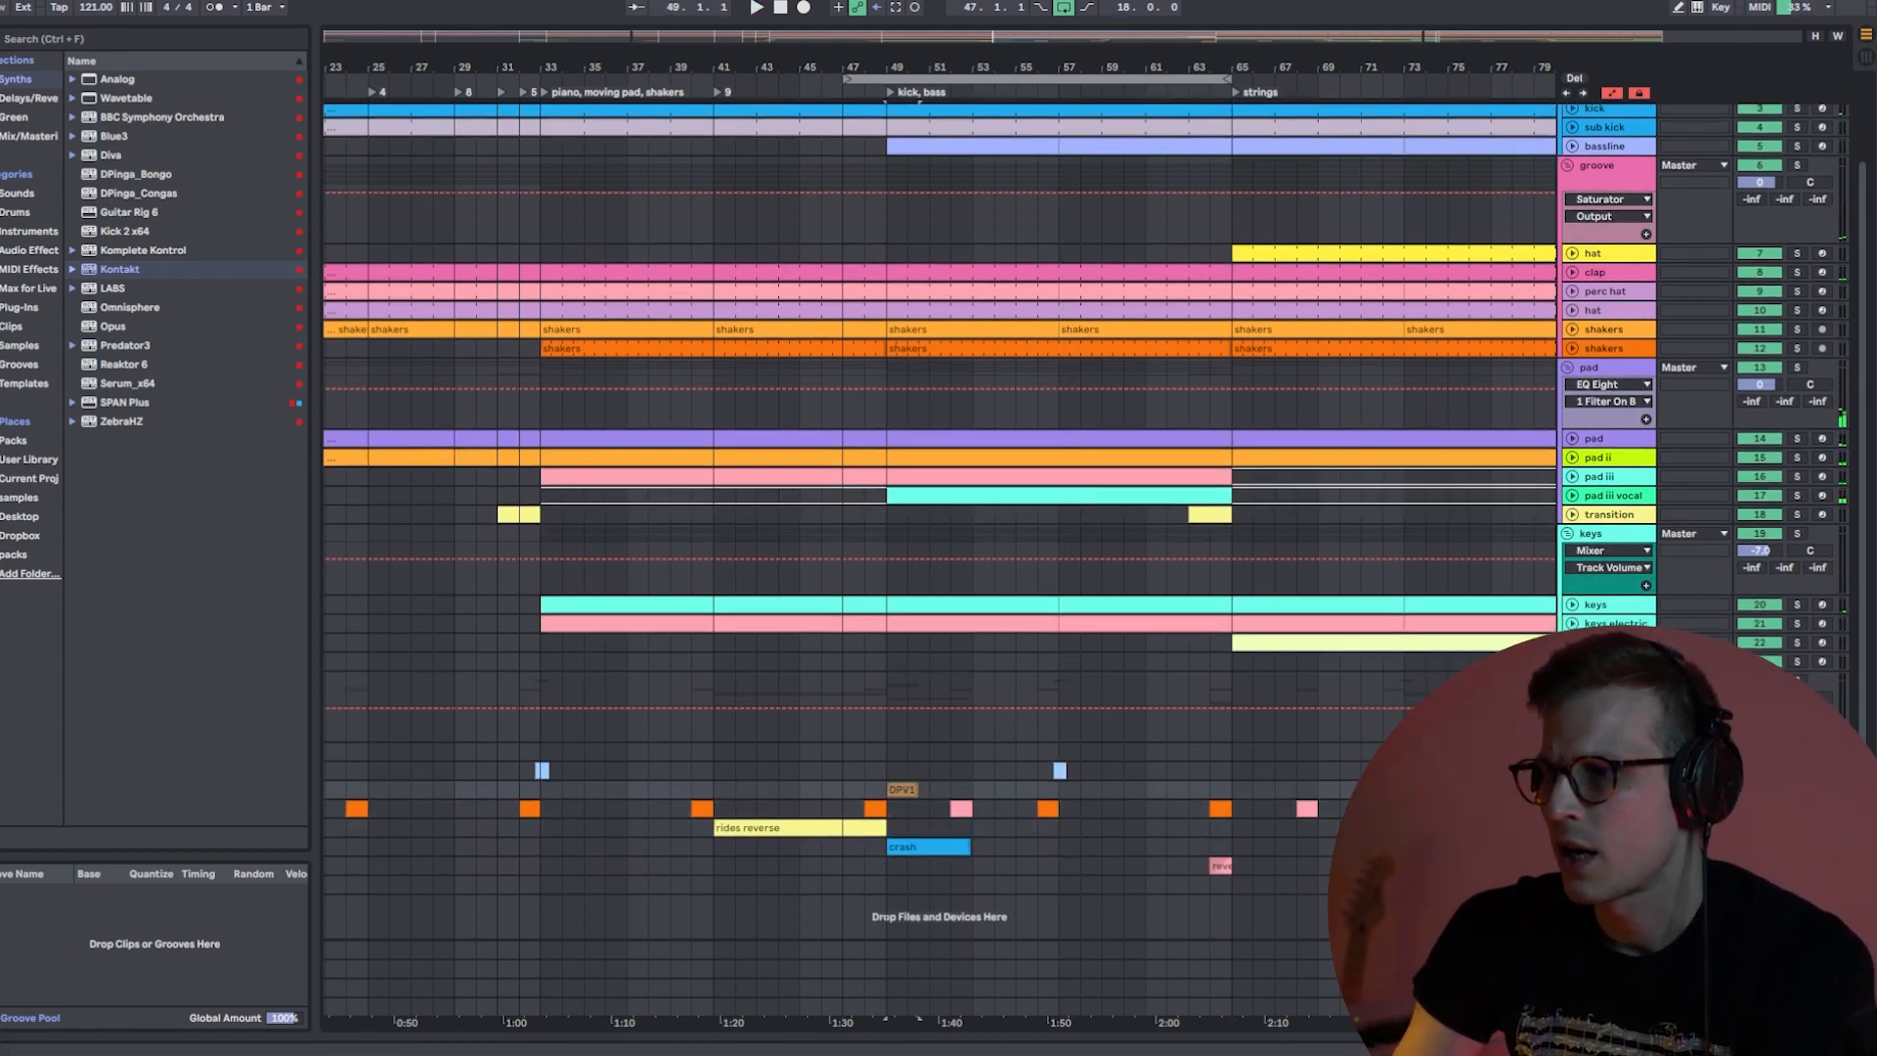
key("space")
key("space")
key("space")
- Expand the fill track, open its pink clip at bar 52 and audition it soloed
left_click(960, 809)
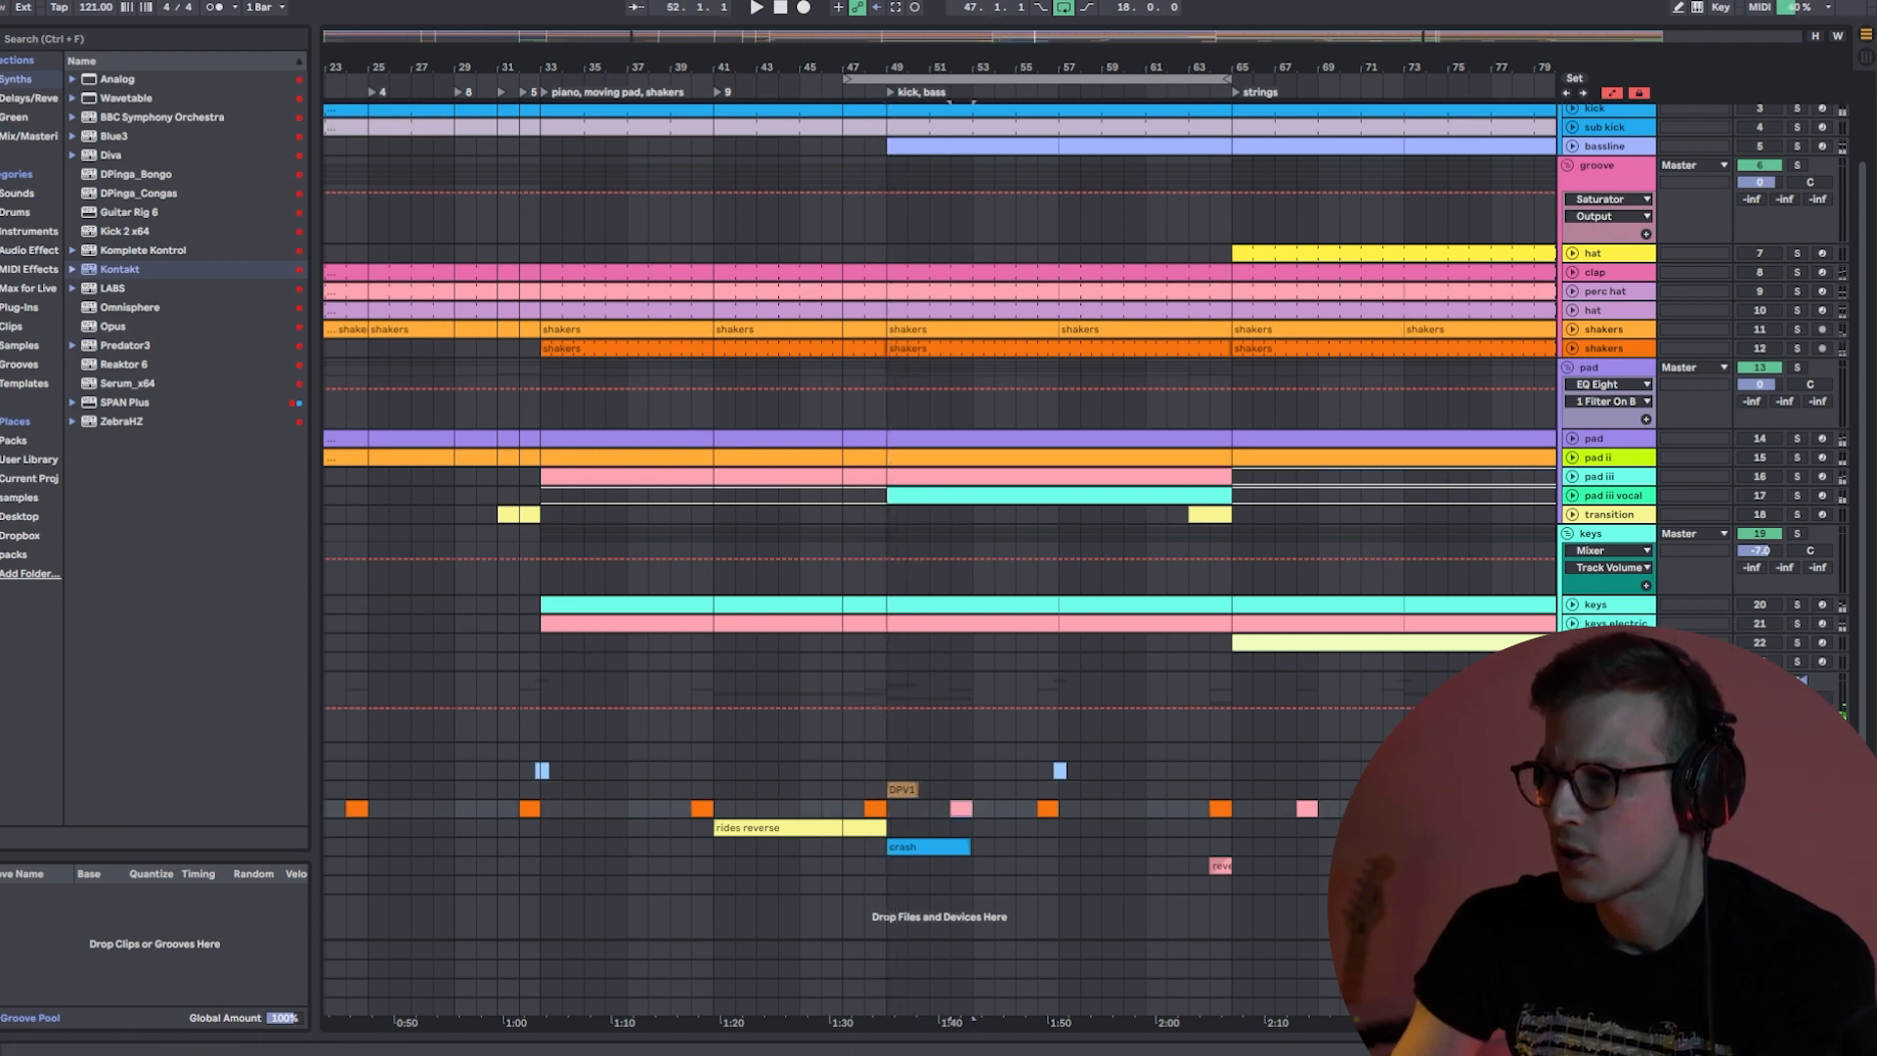
left_click(1572, 809)
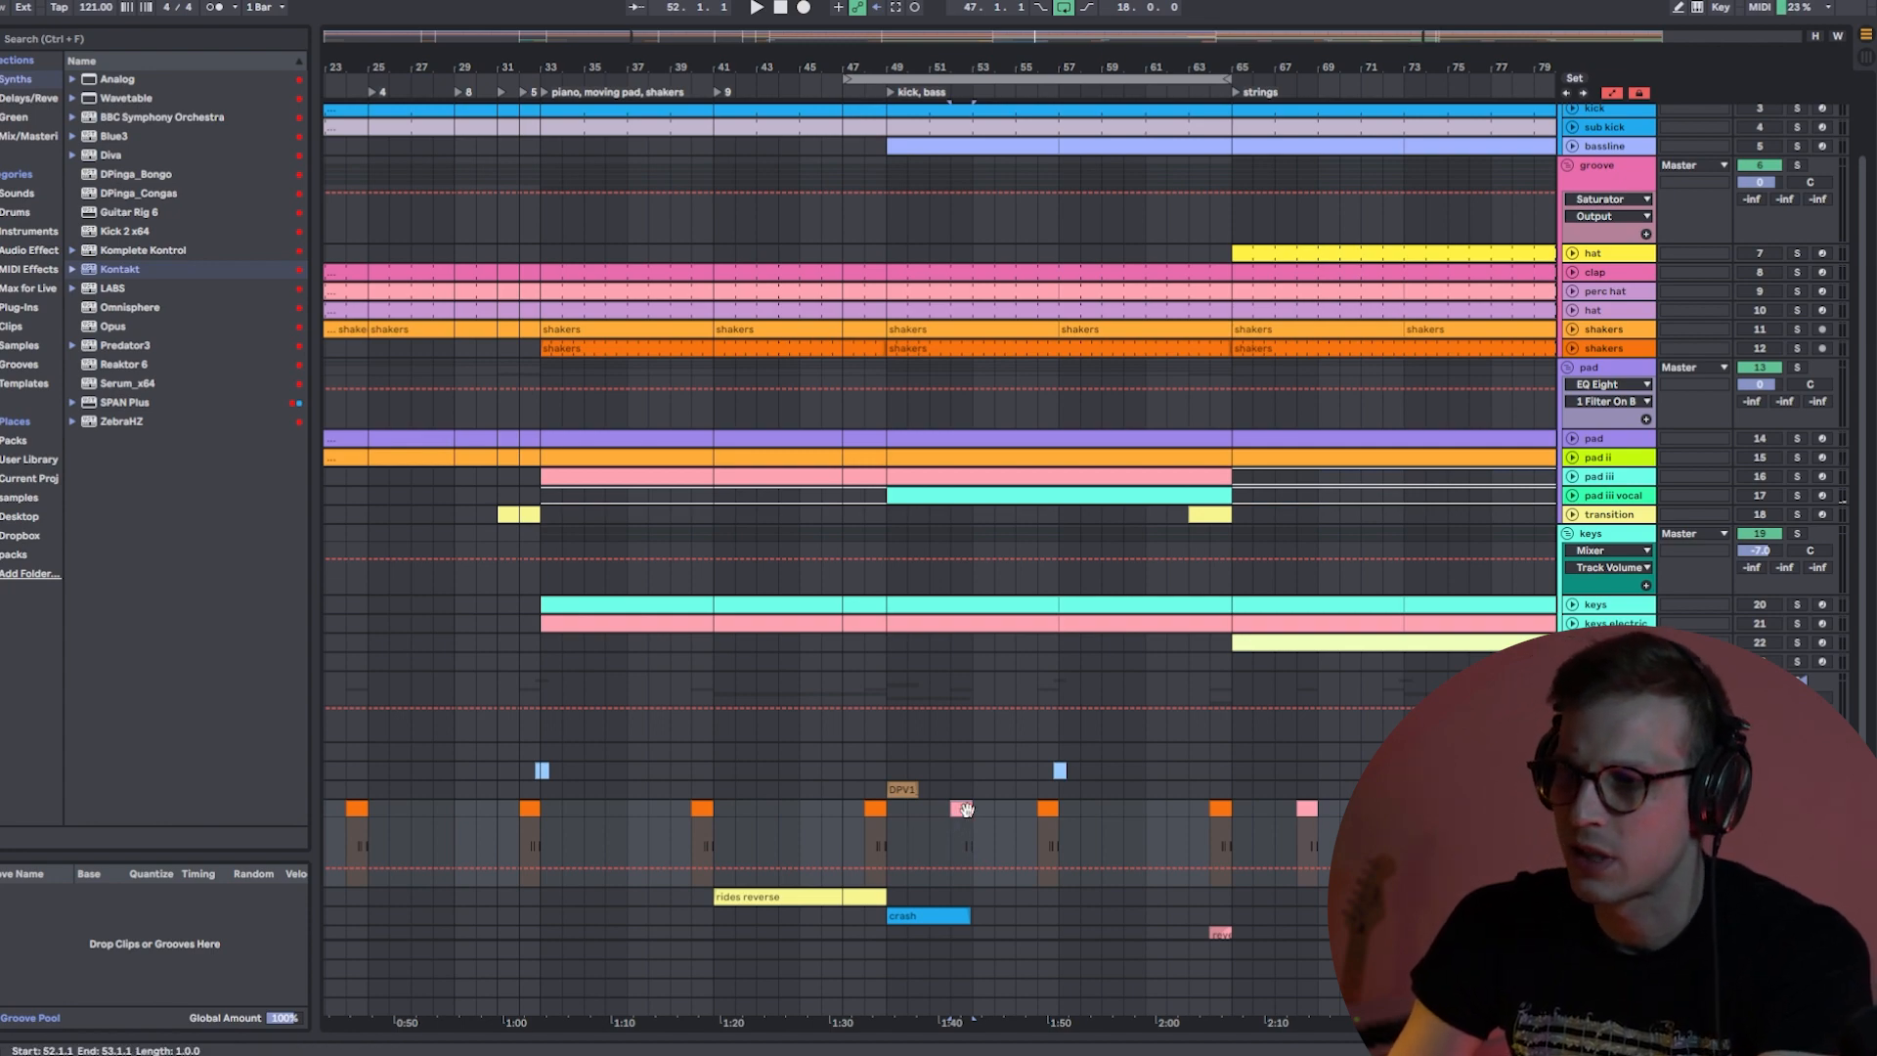
double_click(964, 809)
key("space")
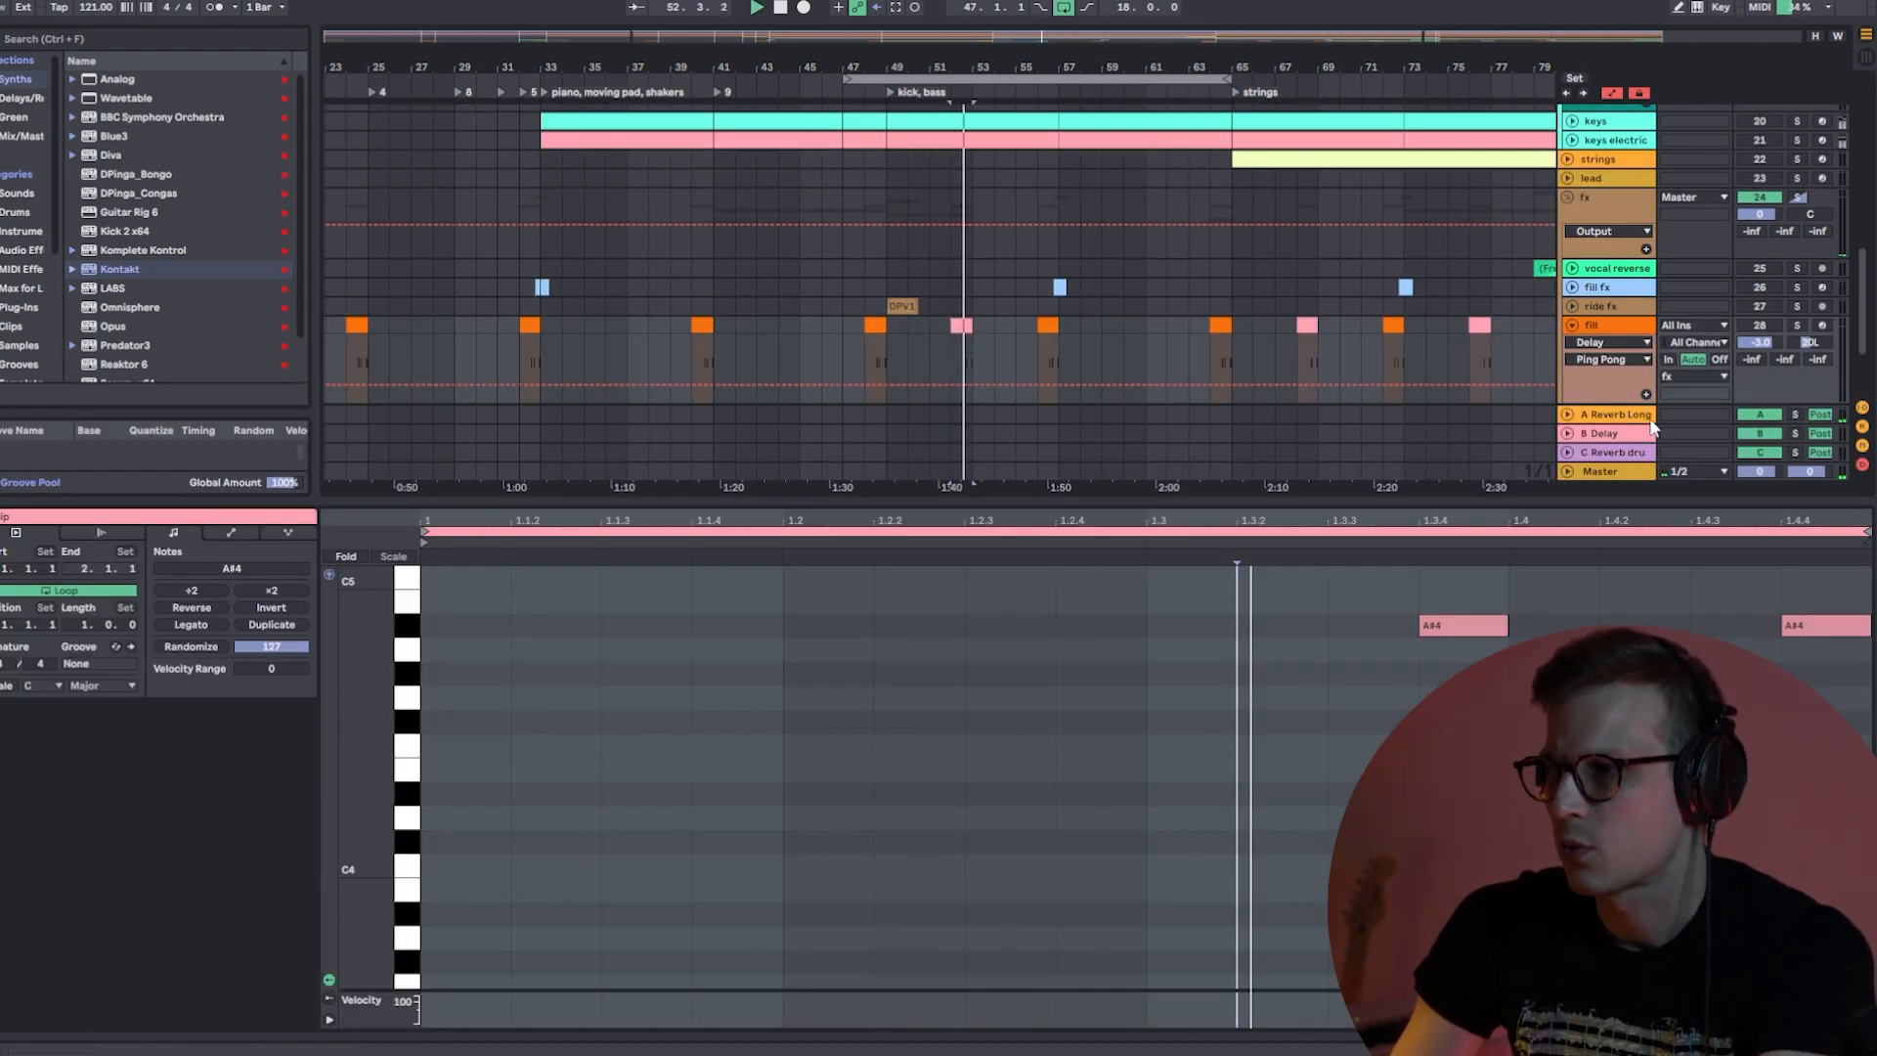
scroll(1648, 236, "down", 3)
left_click(1802, 207)
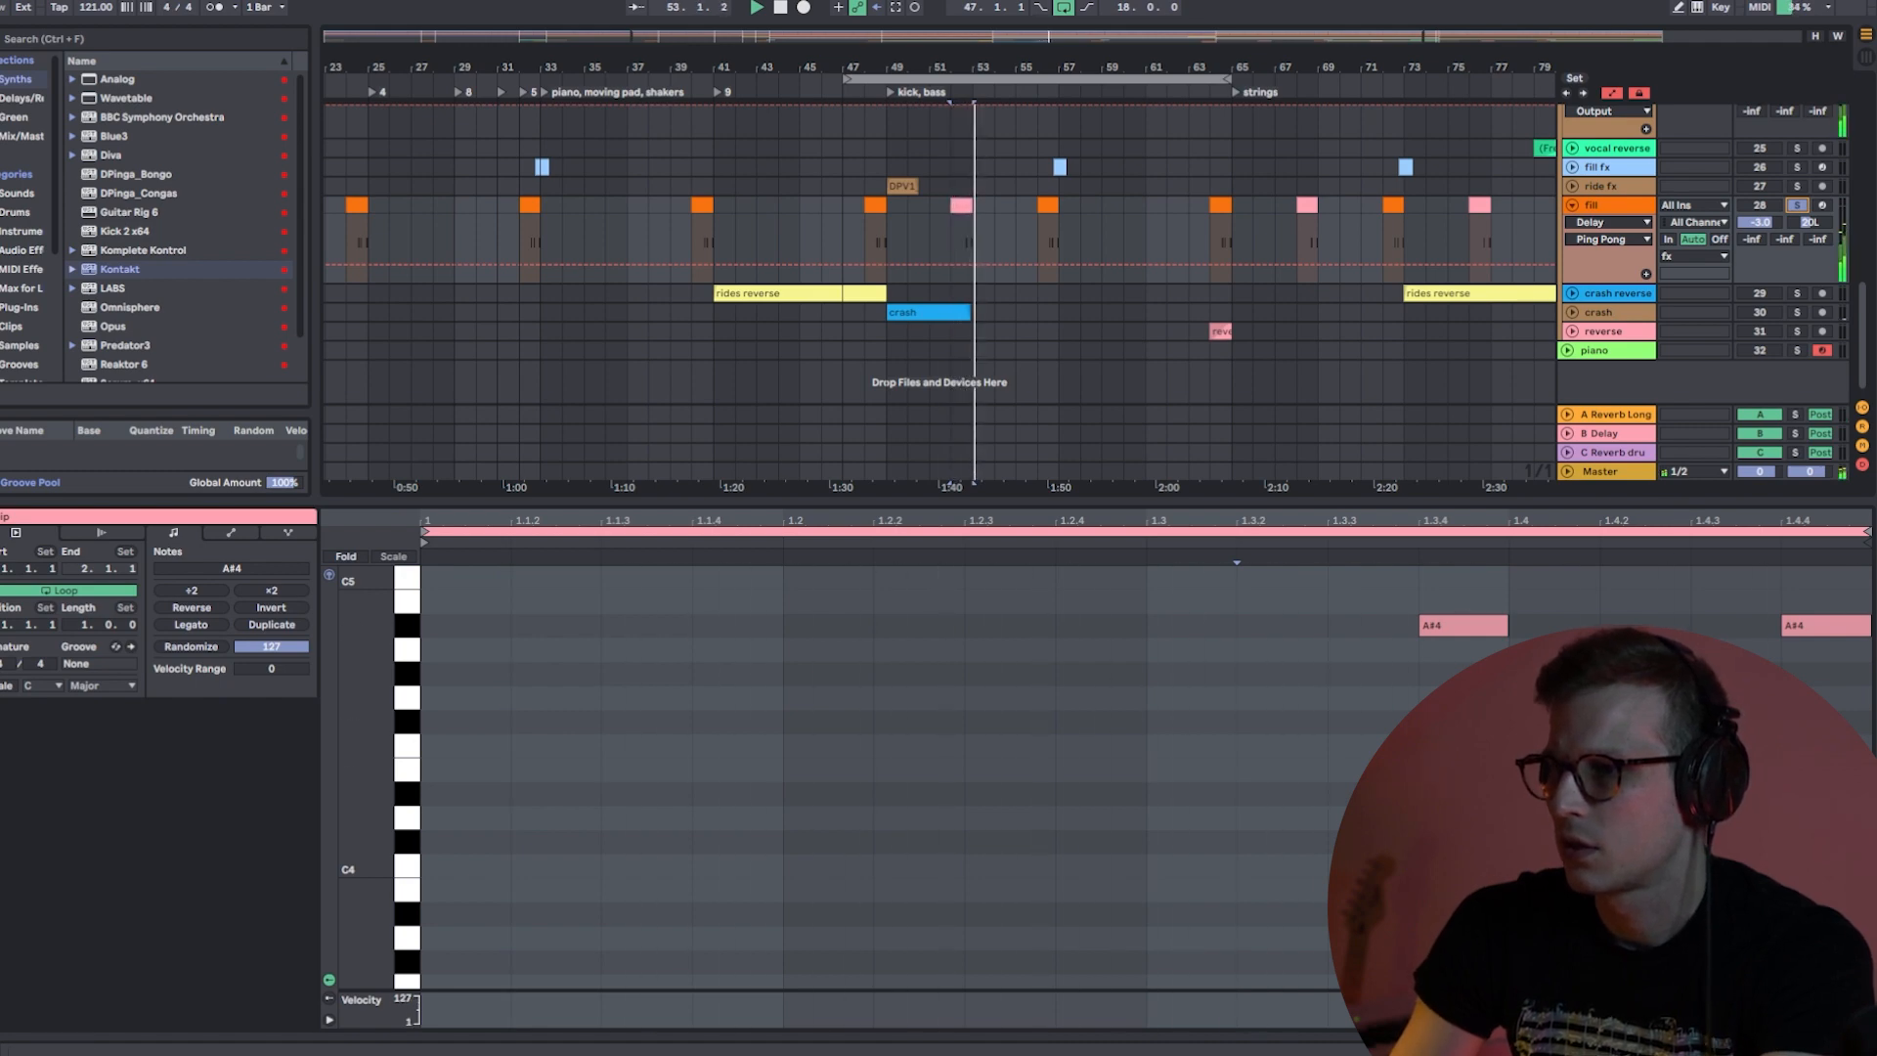
- Open the fill track's orange clip at bar 56, audition its notes and return to the track's devices
key("shift+Tab")
key("space")
double_click(1052, 536)
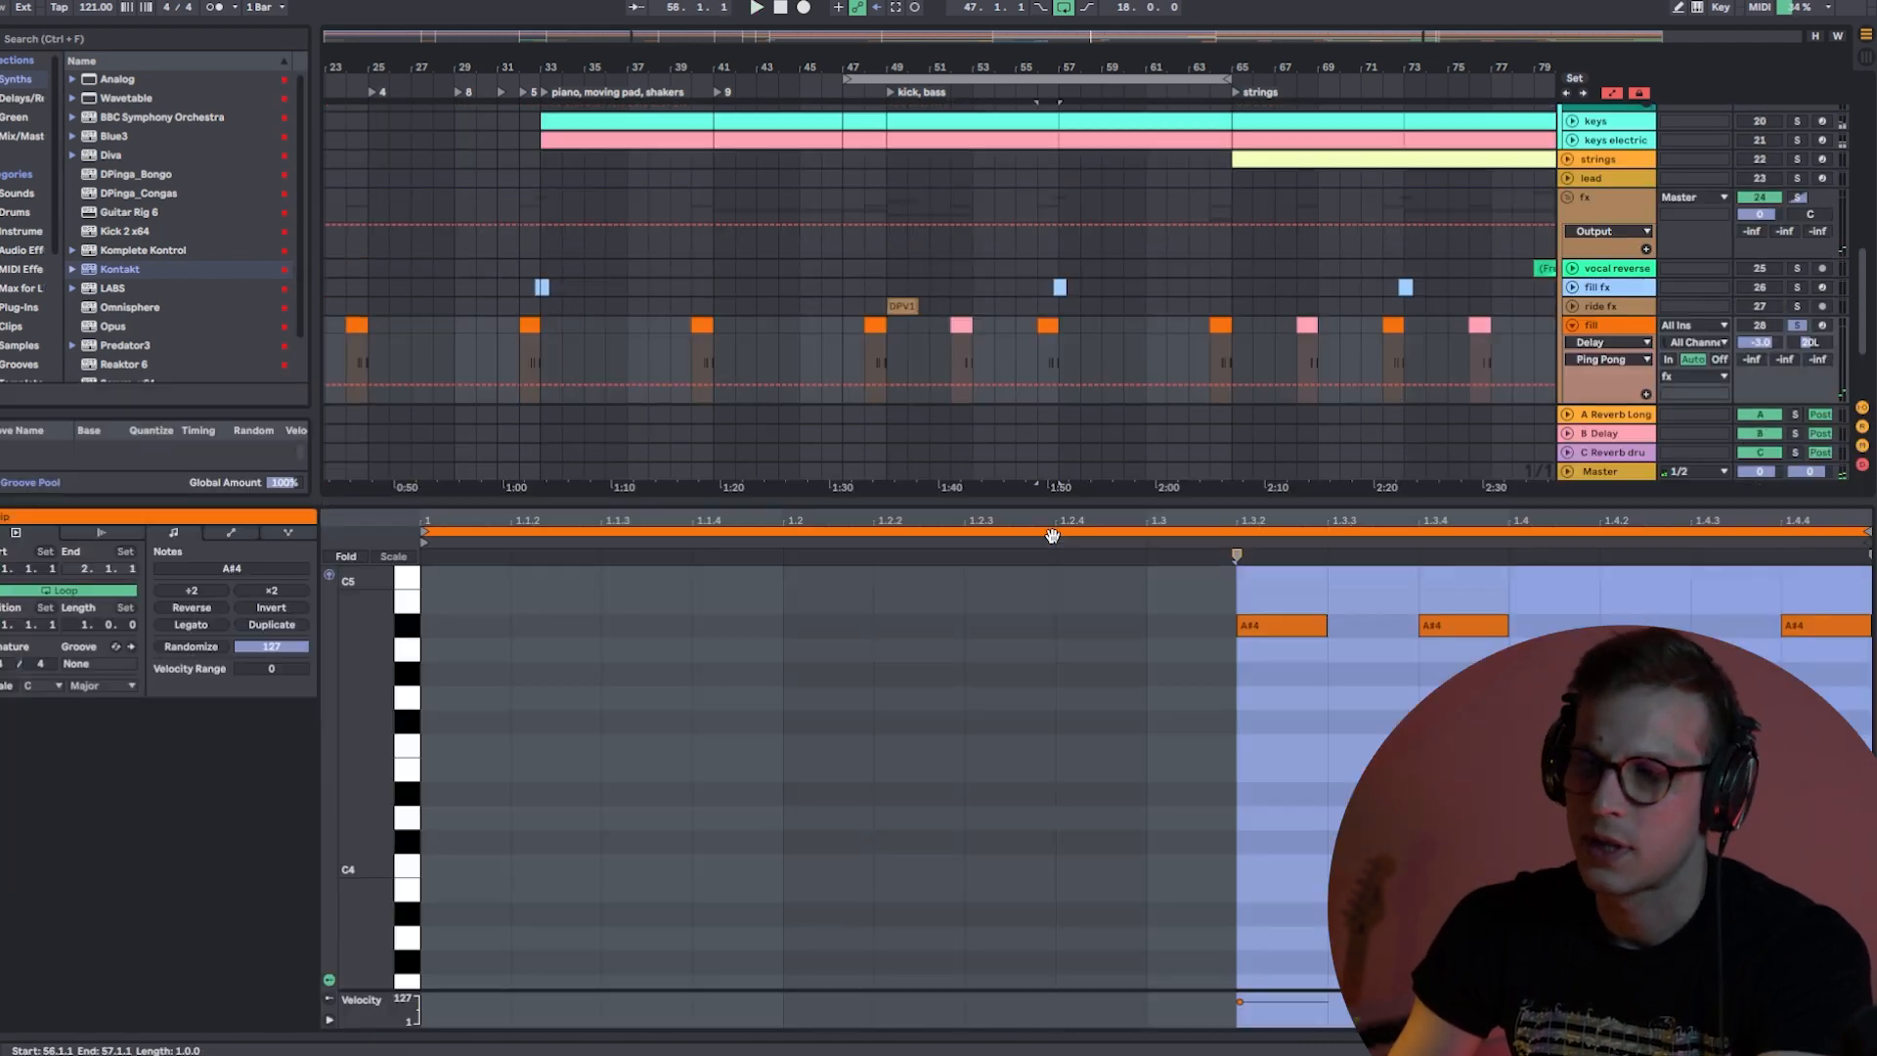
key("space")
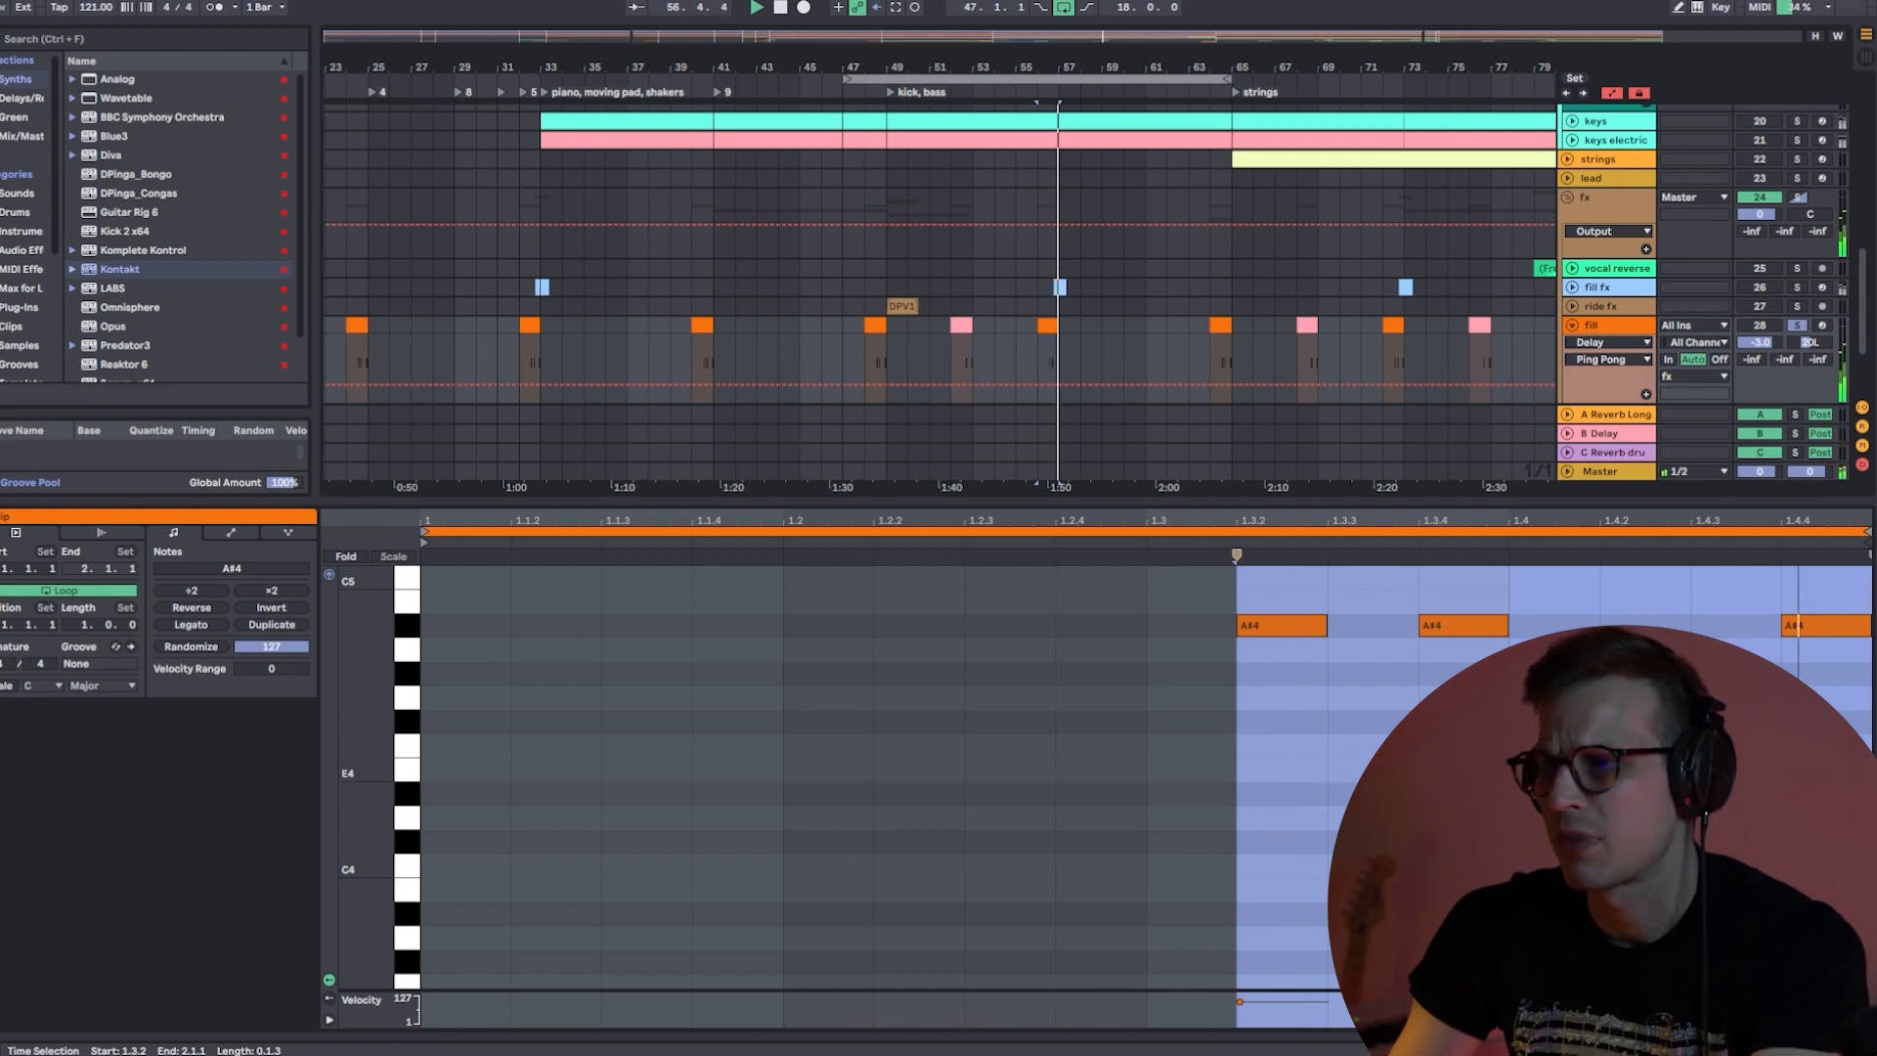
key("space")
key("shift+Tab")
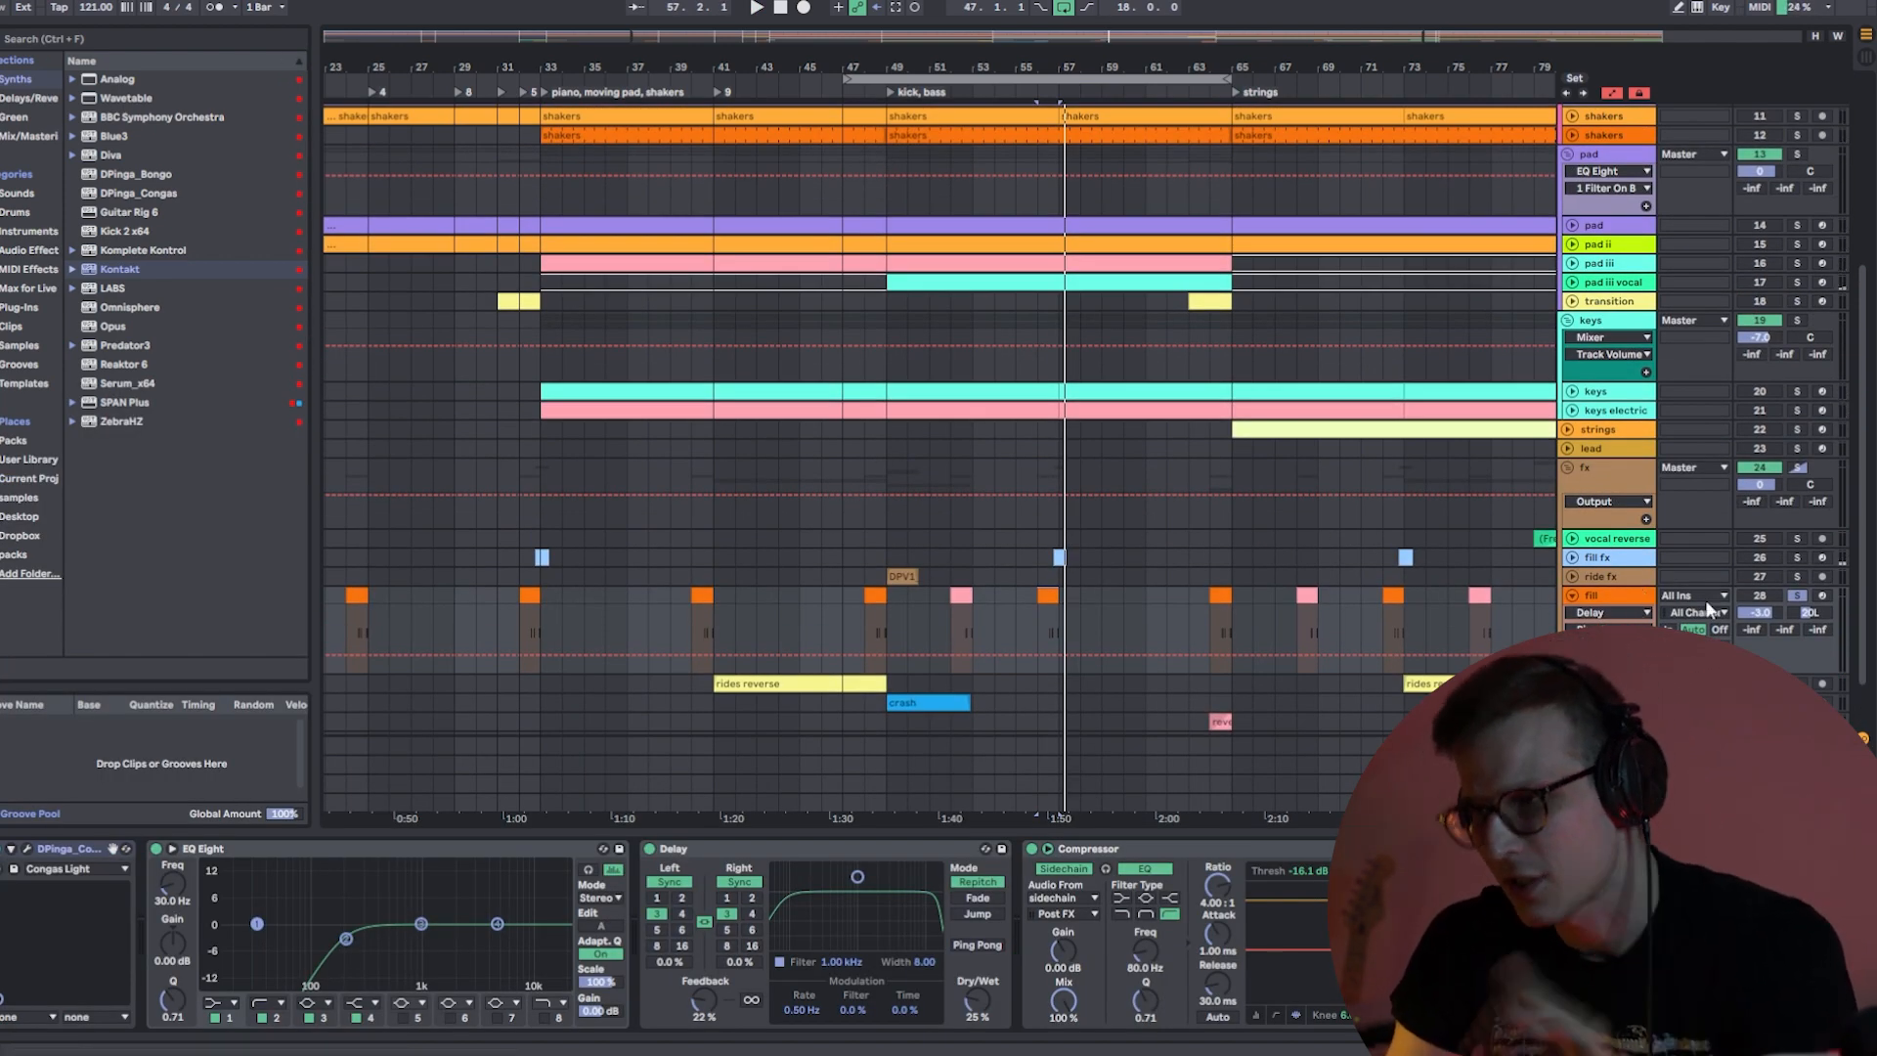
- Solo the pad iii vocal track, play its clip while viewing the notes, and add pad iii to the solo
left_click(1053, 281)
left_click(1797, 281)
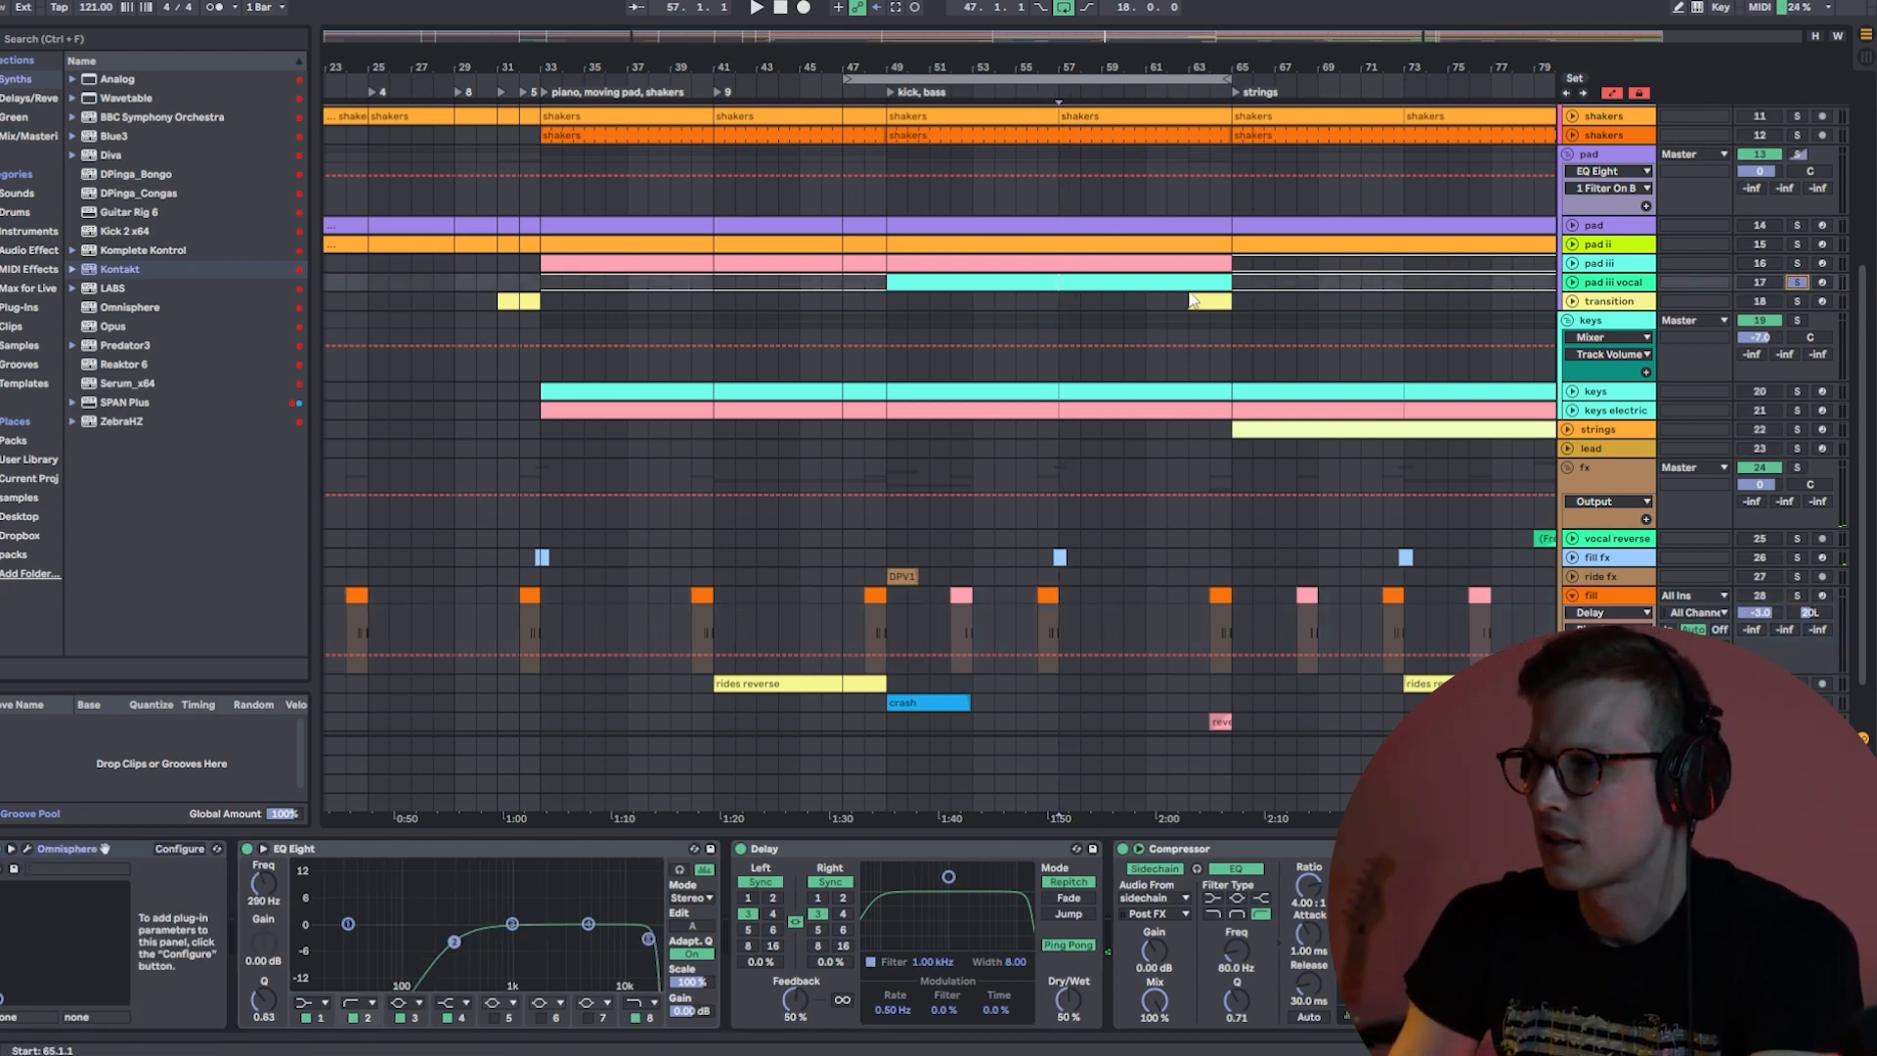
key("space")
double_click(1075, 284)
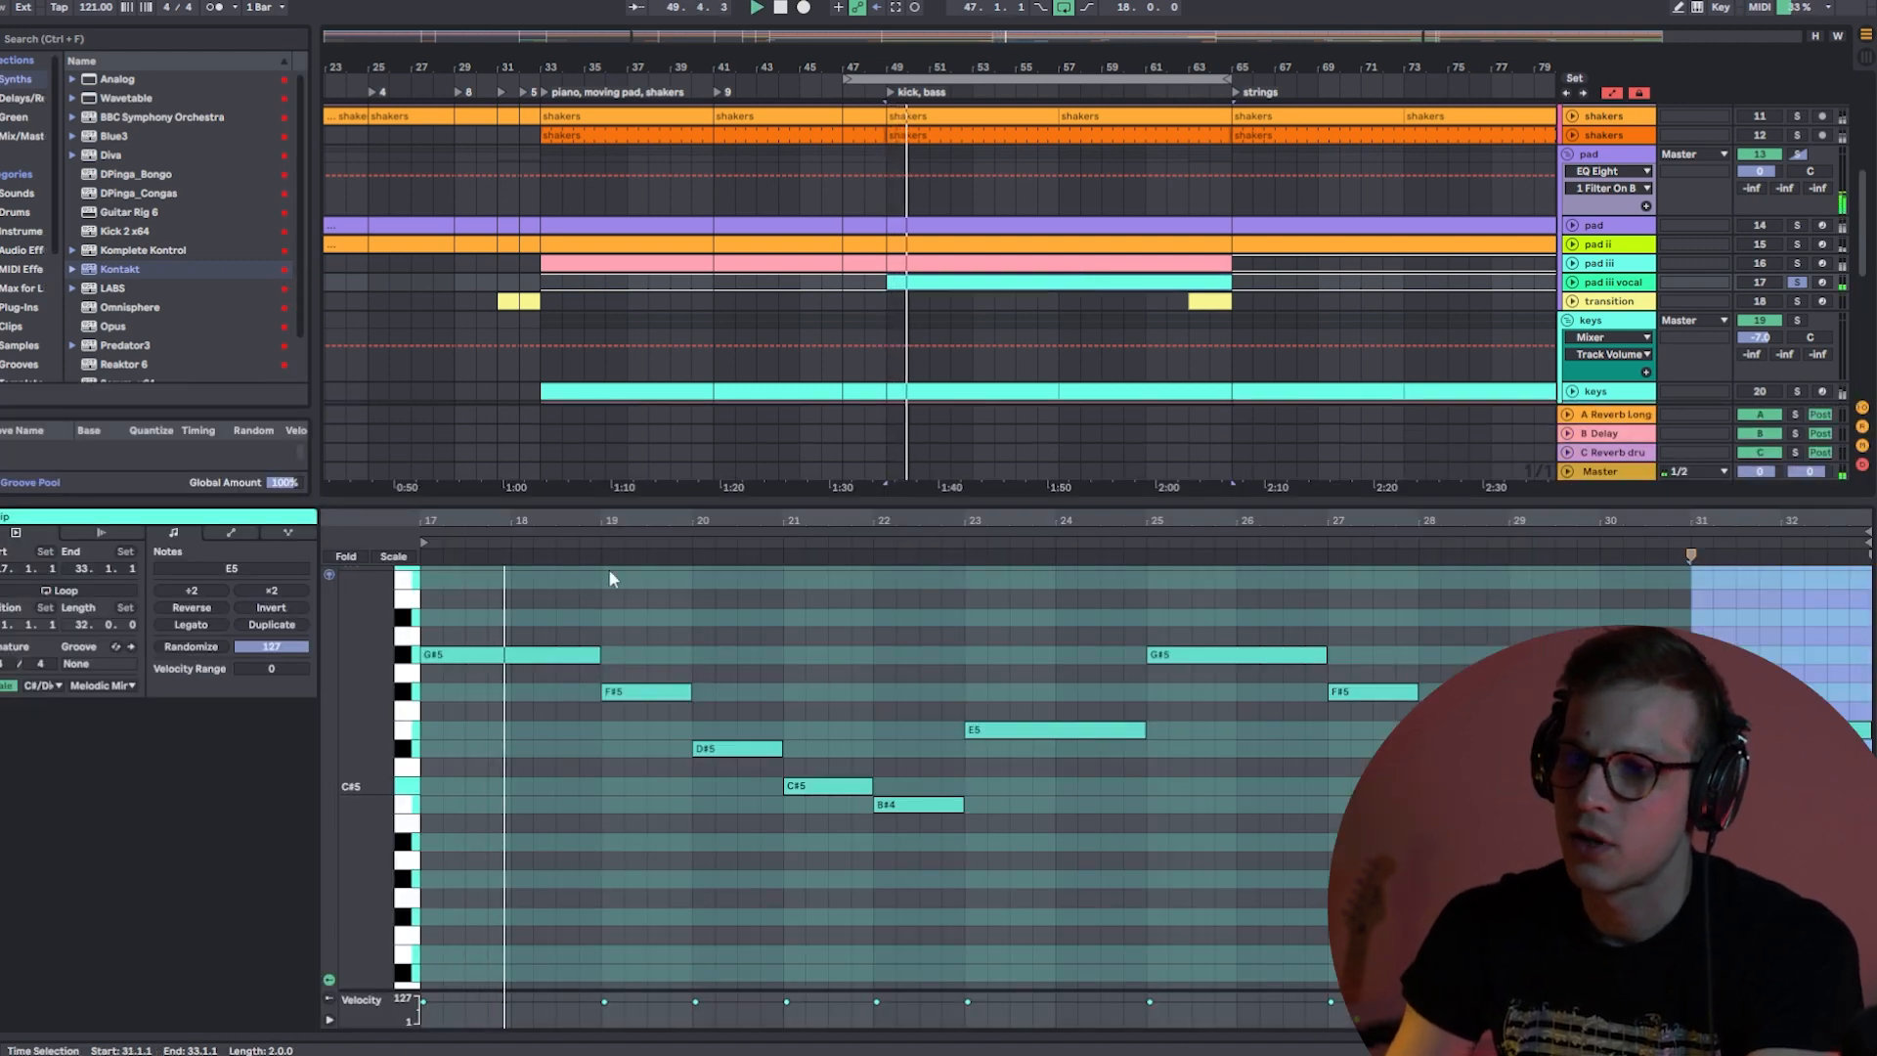
left_click(1796, 263)
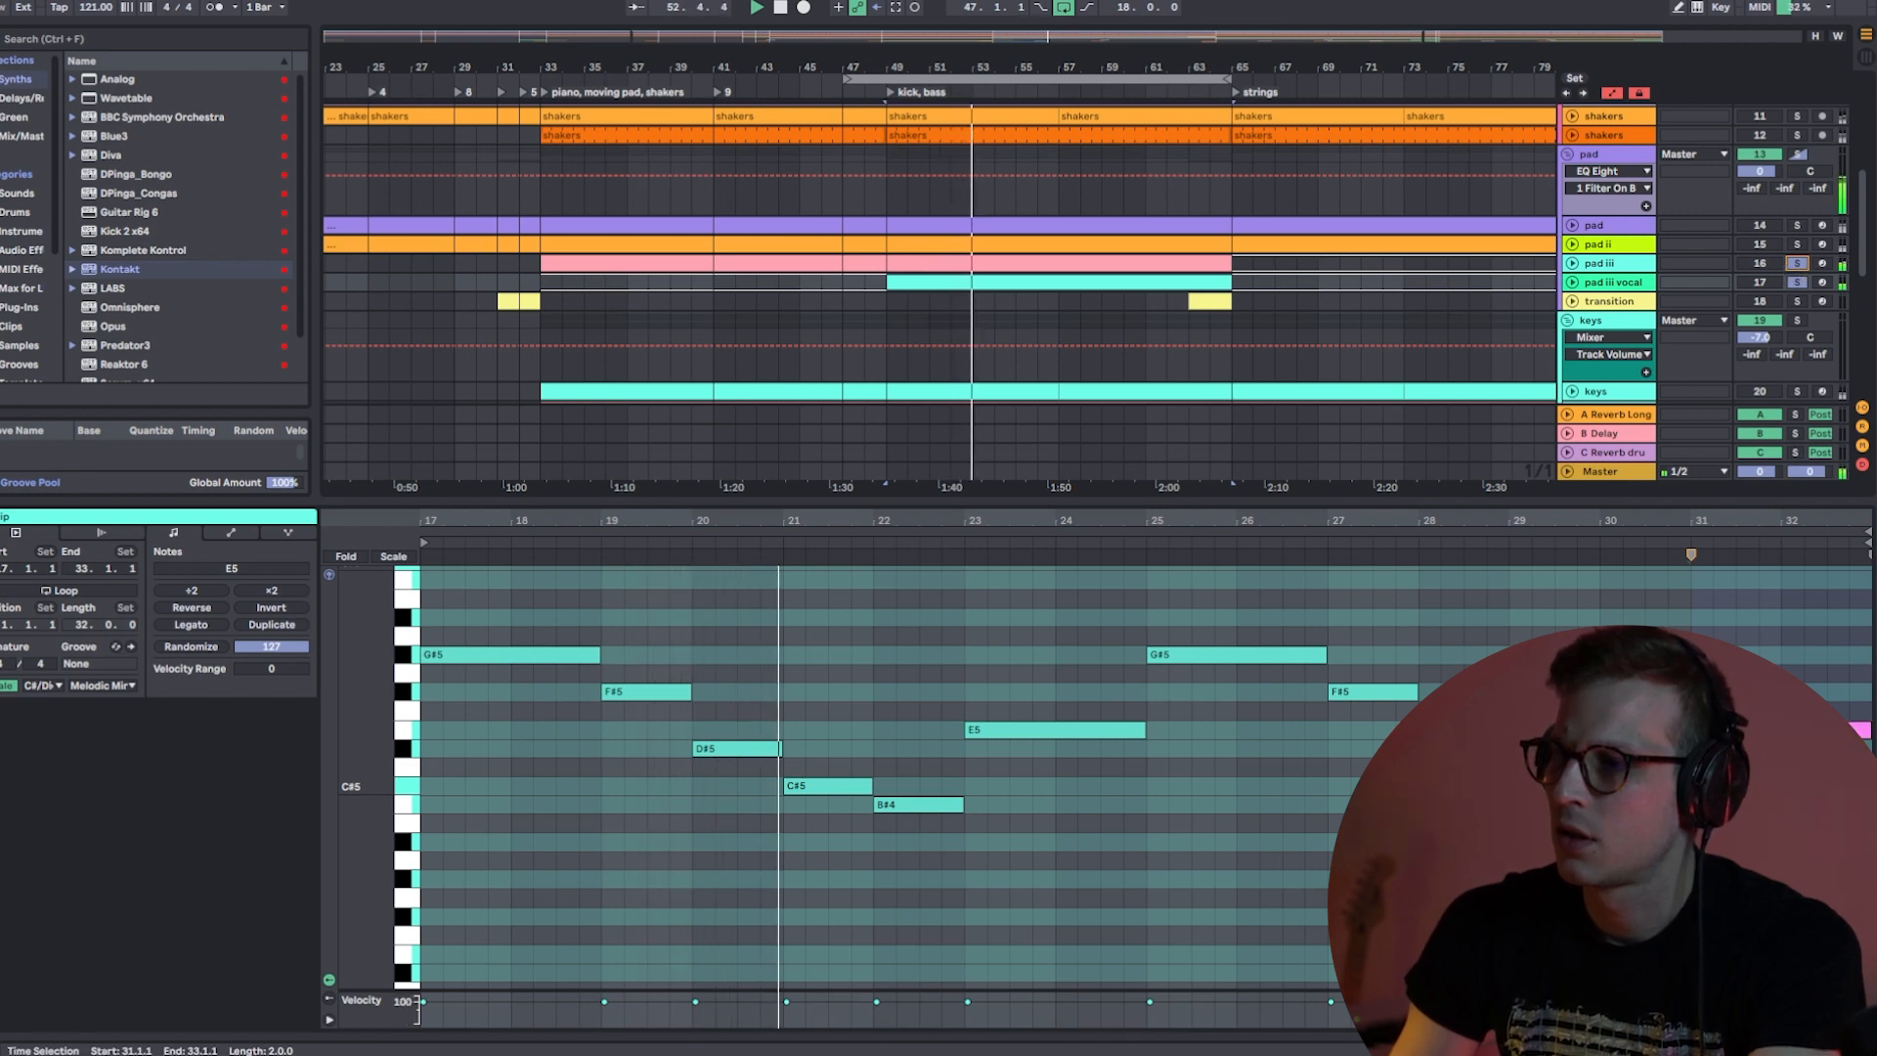
double_click(1612, 283)
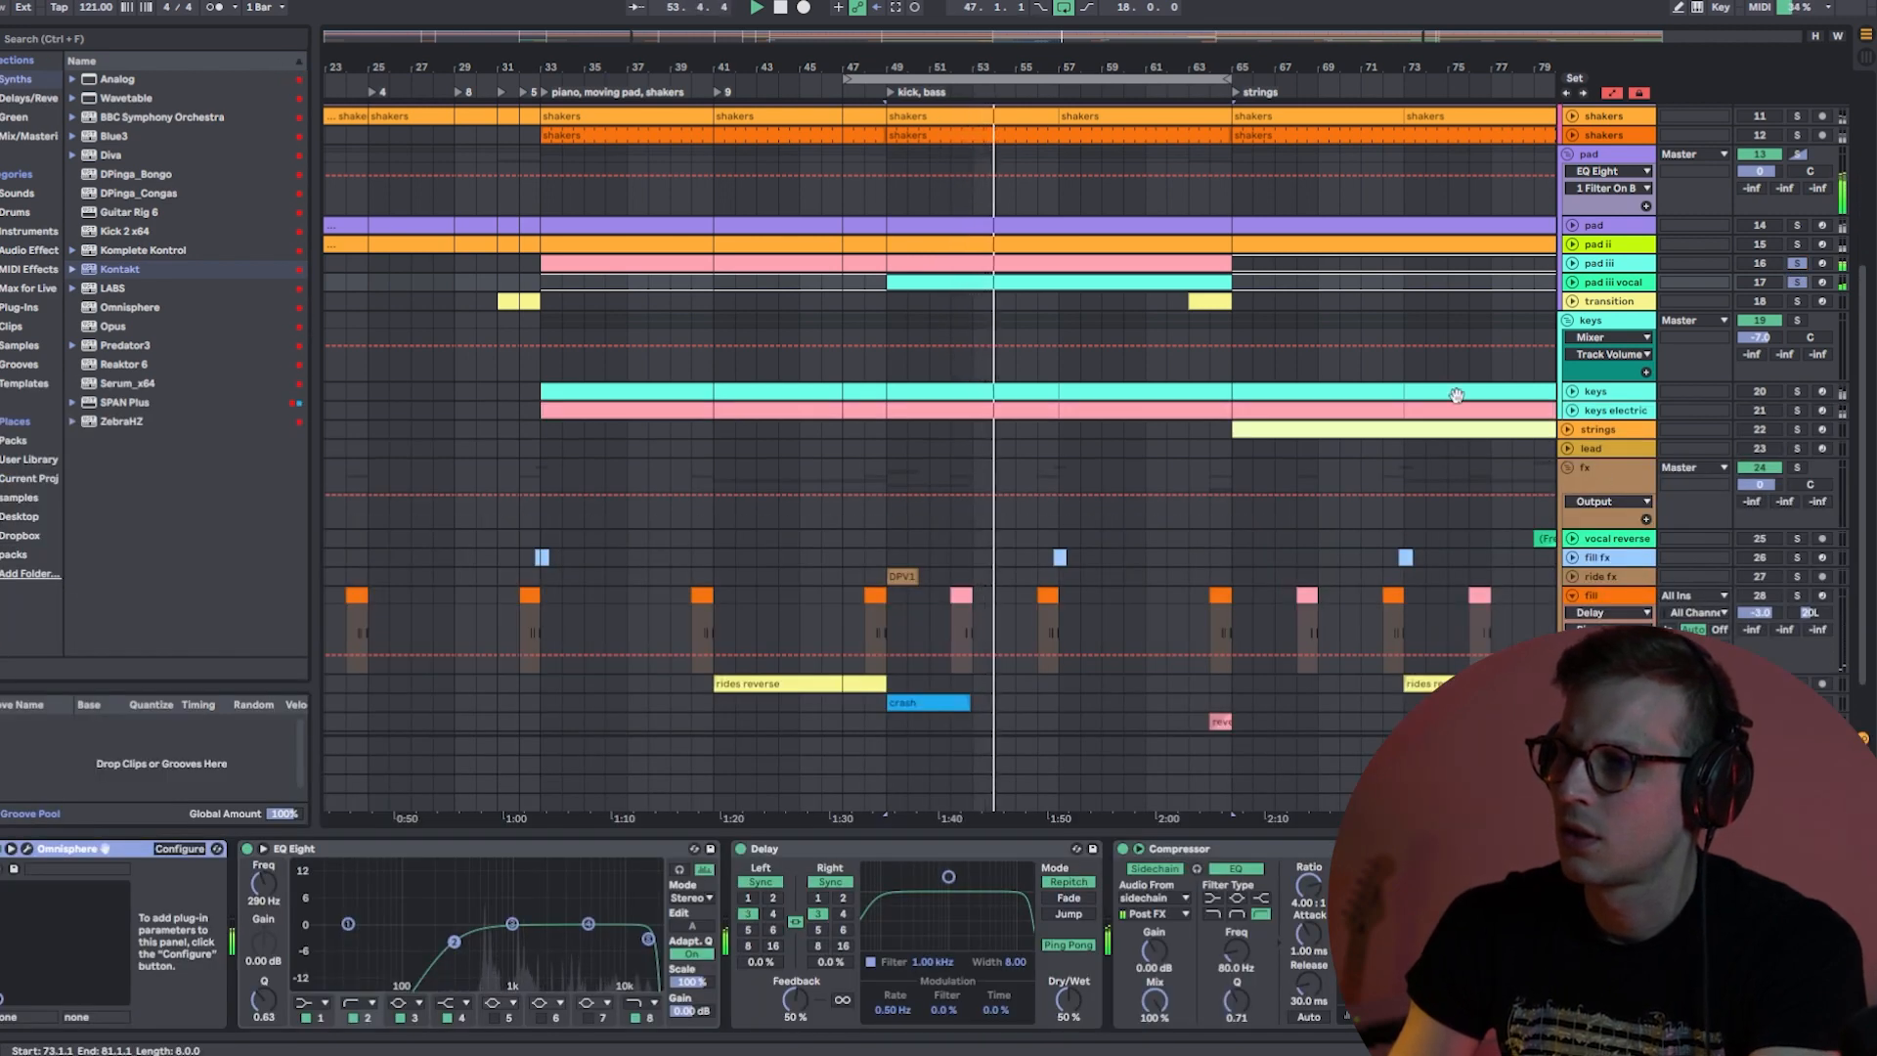
- Fold the keys and fx groups to bring the kick and bassline tracks into view
scroll(1269, 414, "up", 3)
scroll(1268, 414, "up", 3)
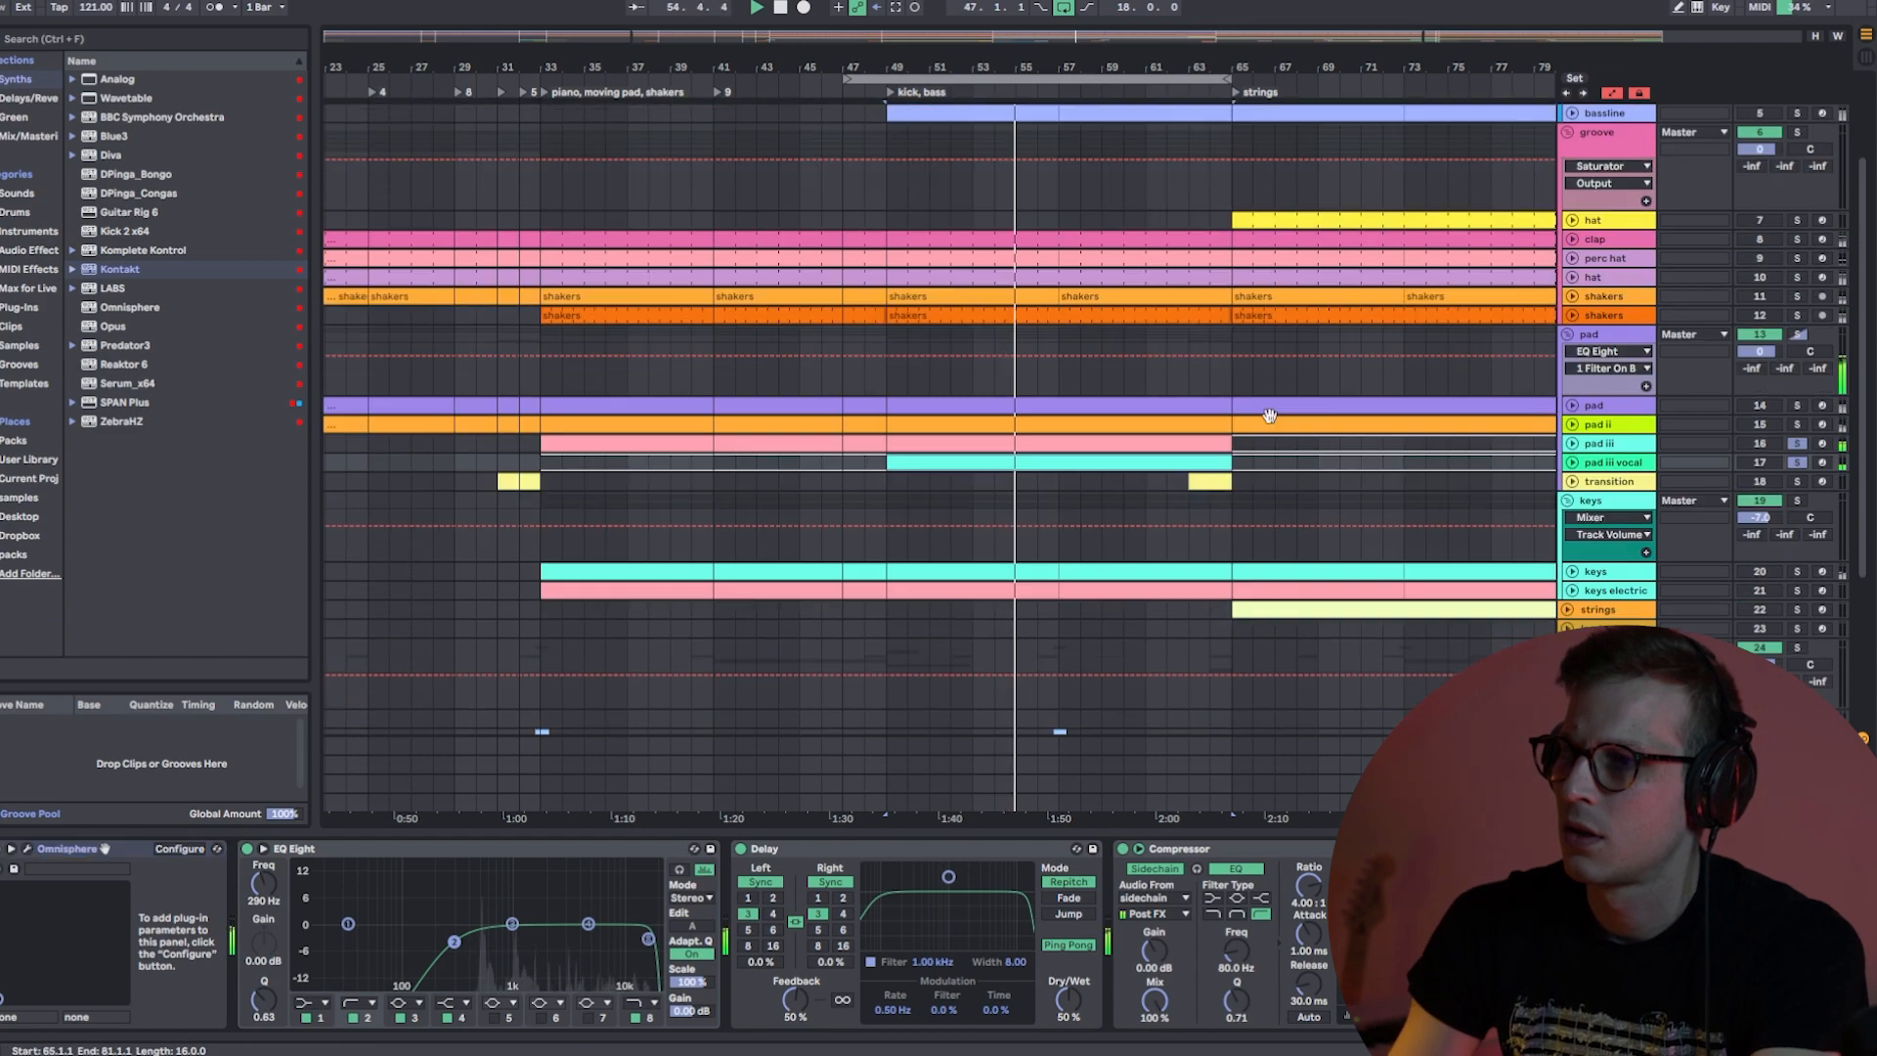
left_click(1569, 501)
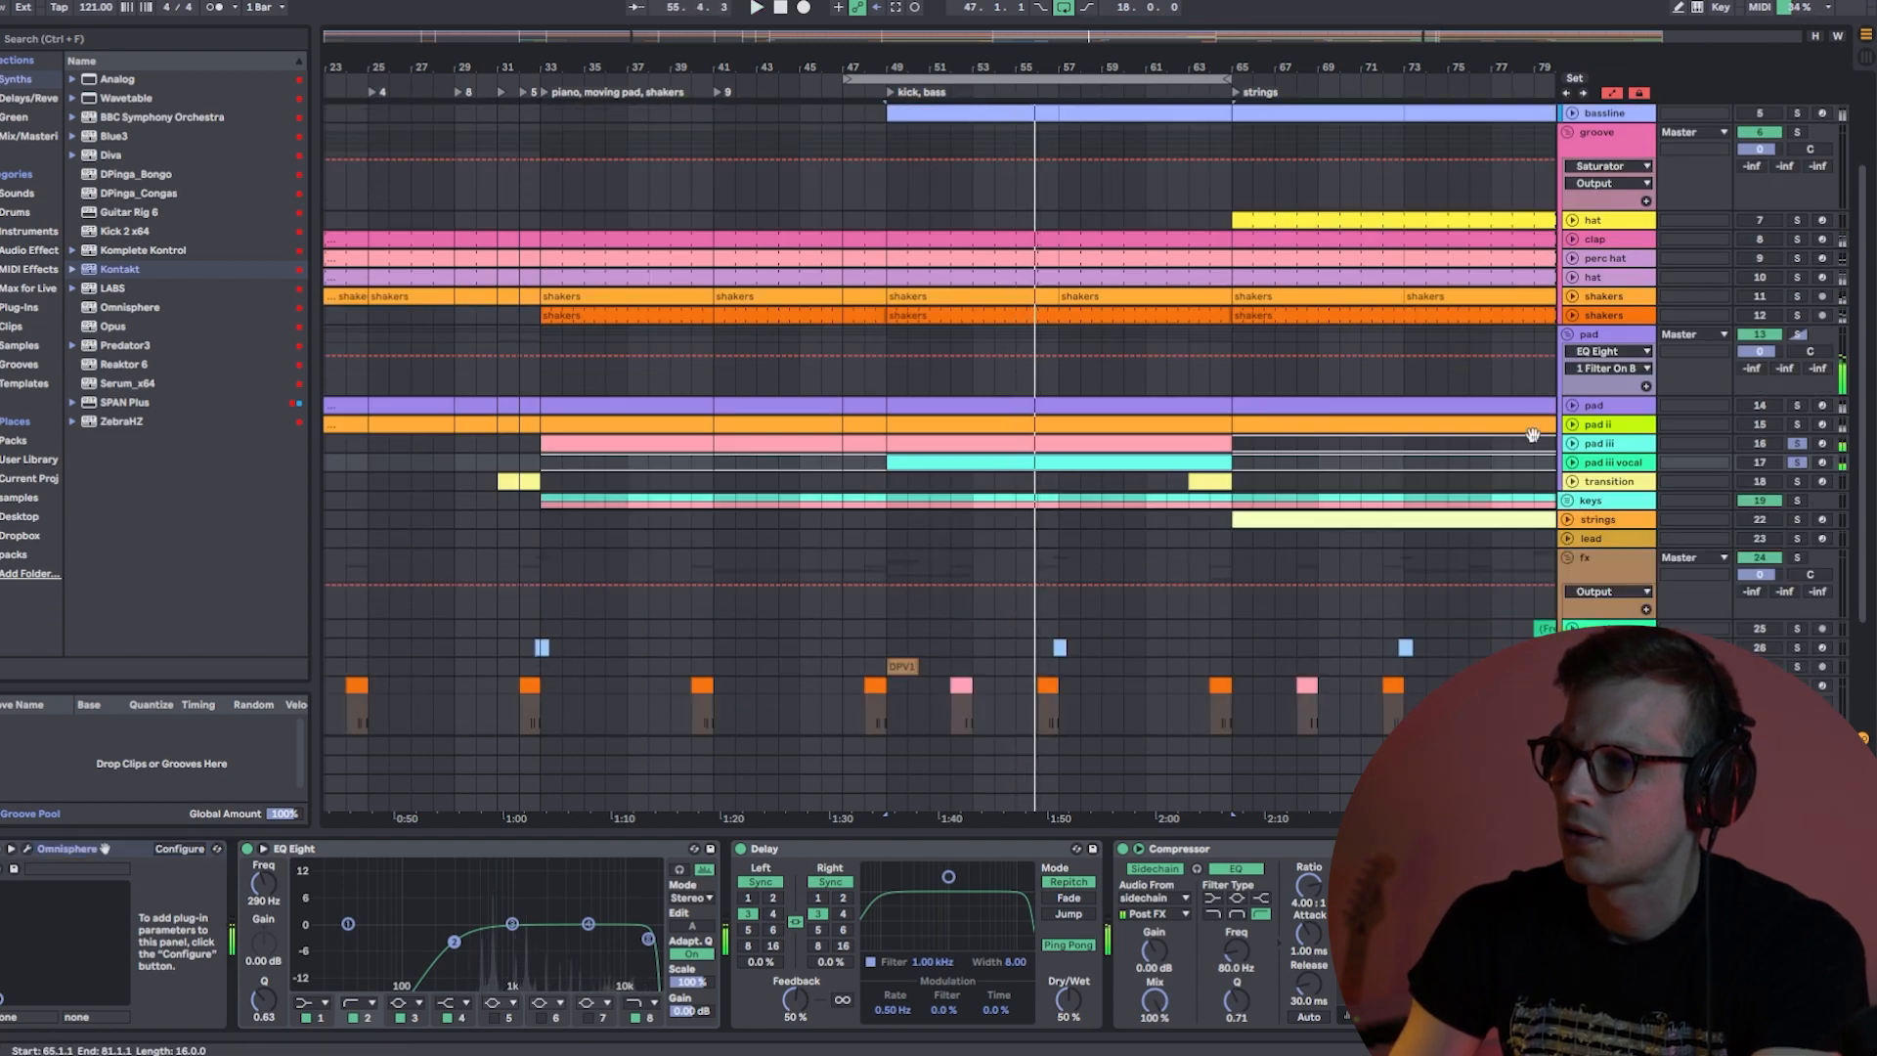
left_click(1567, 556)
scroll(1340, 354, "up", 3)
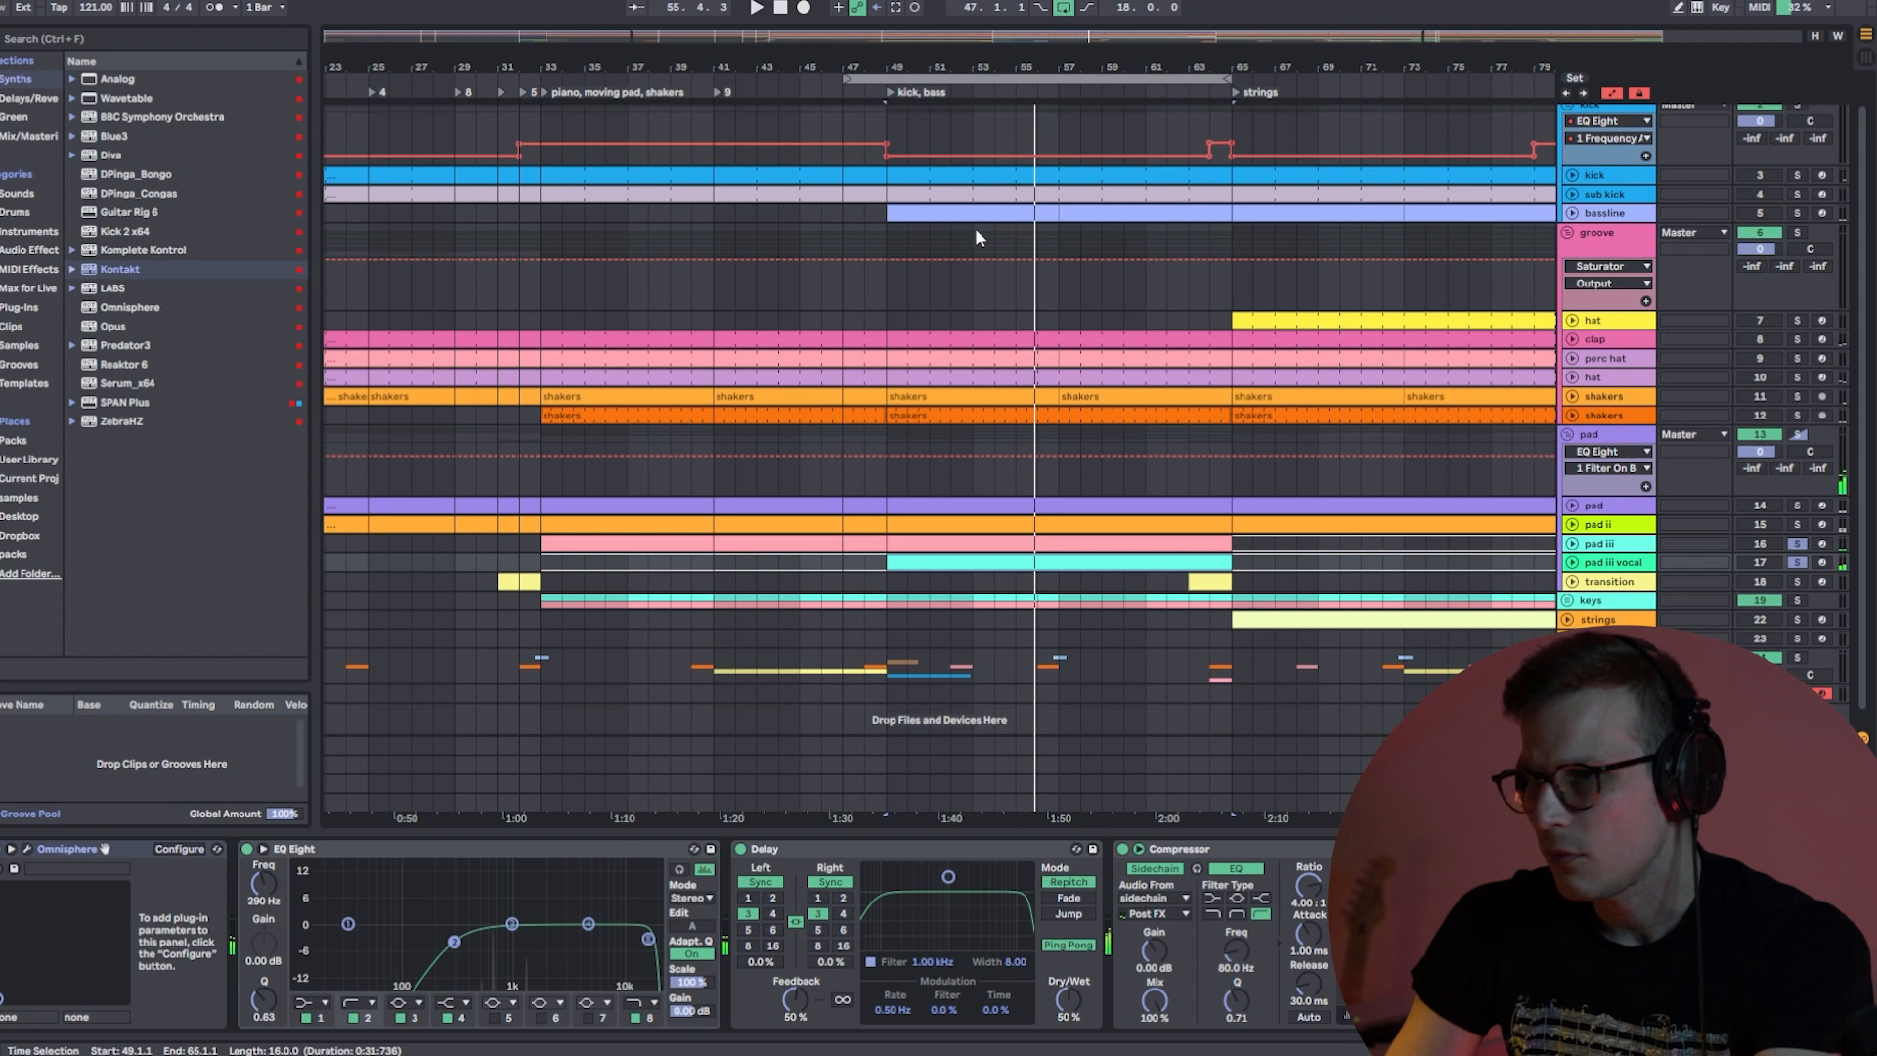
- Solo the bassline clip at bar 49 and inspect its Wavetable oscillators and effects chain
left_click(934, 213)
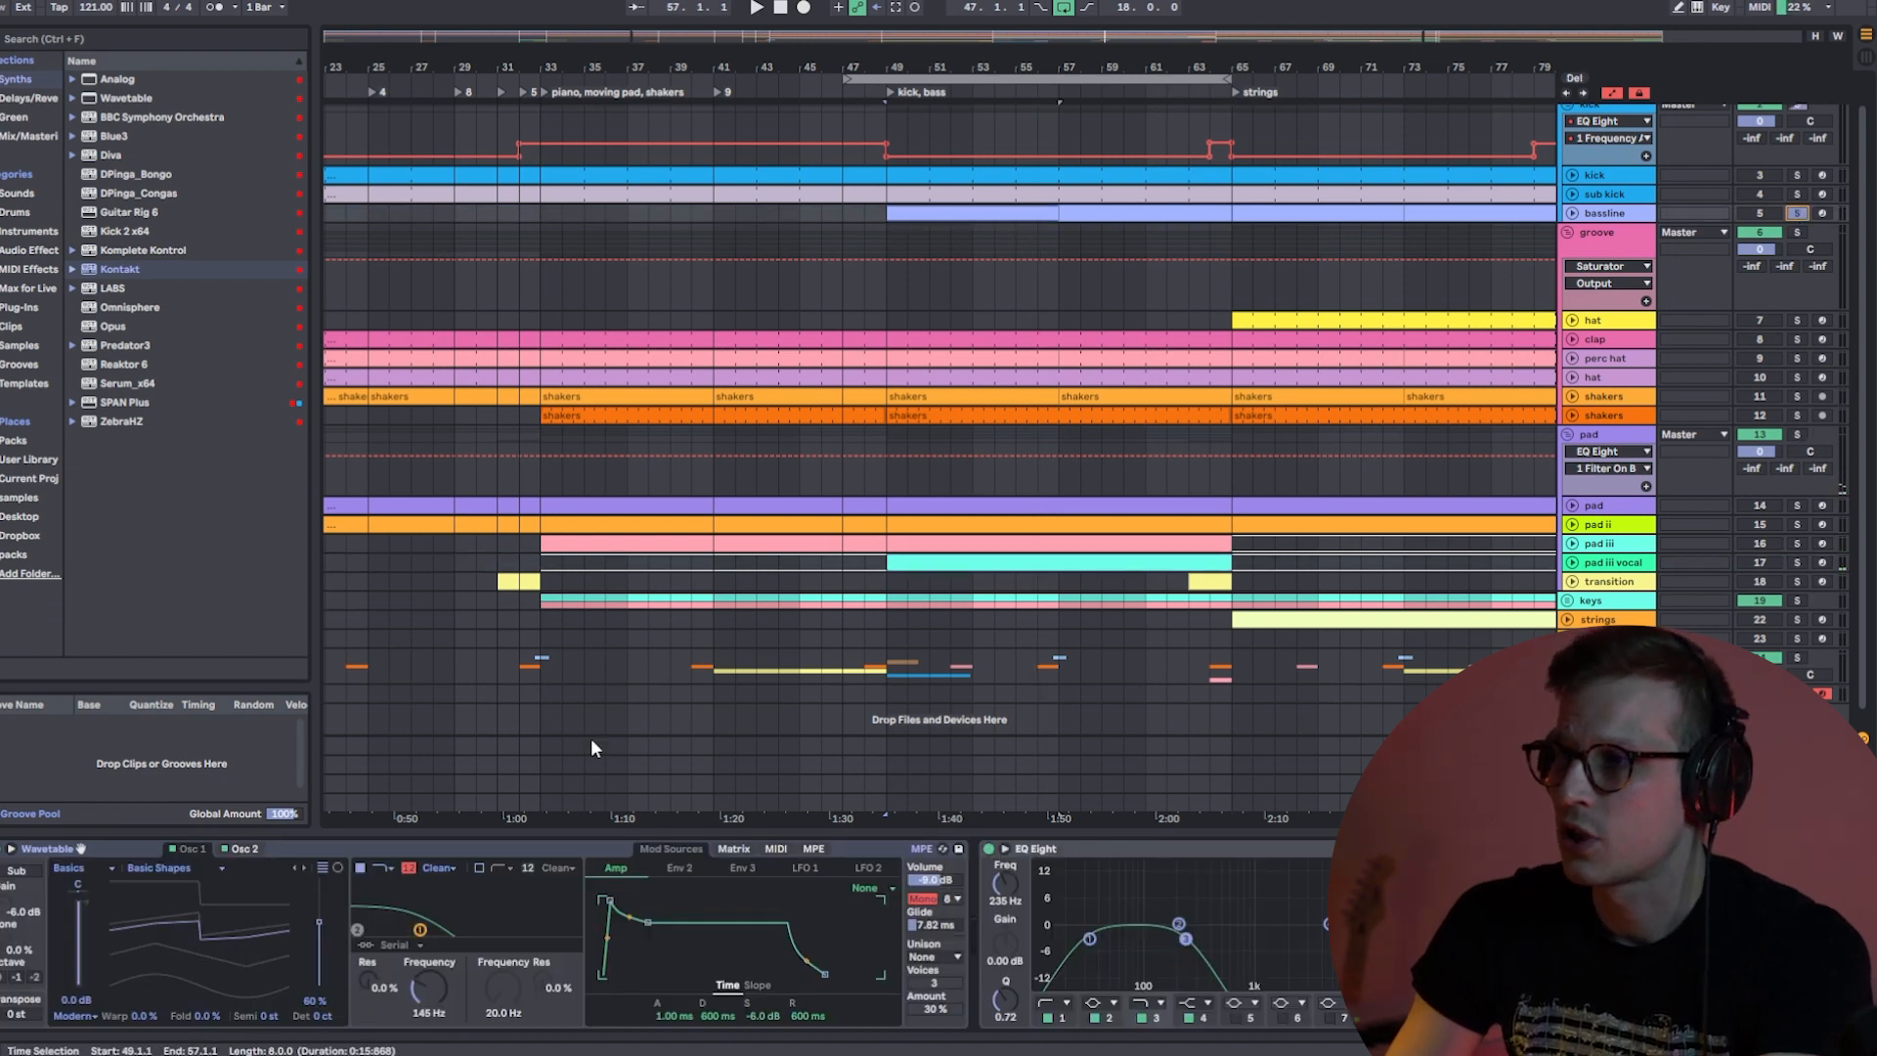
left_click(65, 857)
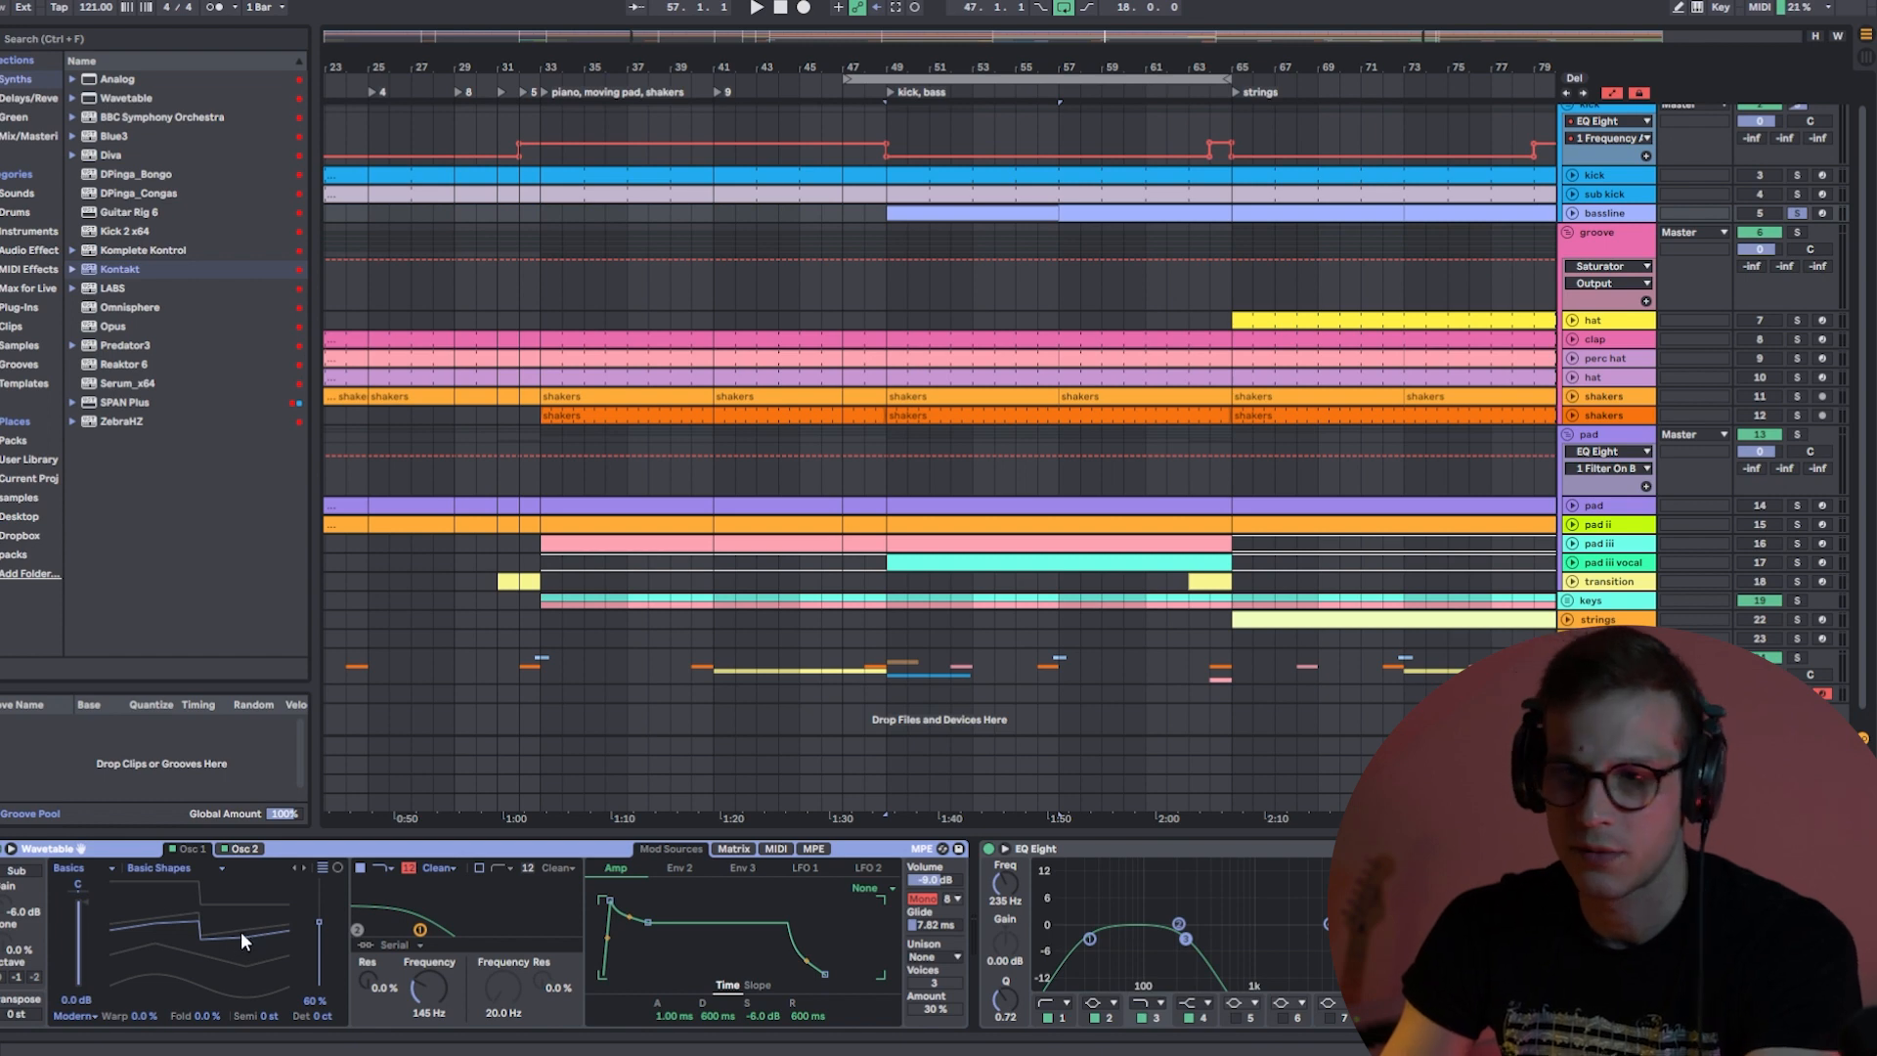
left_click(243, 849)
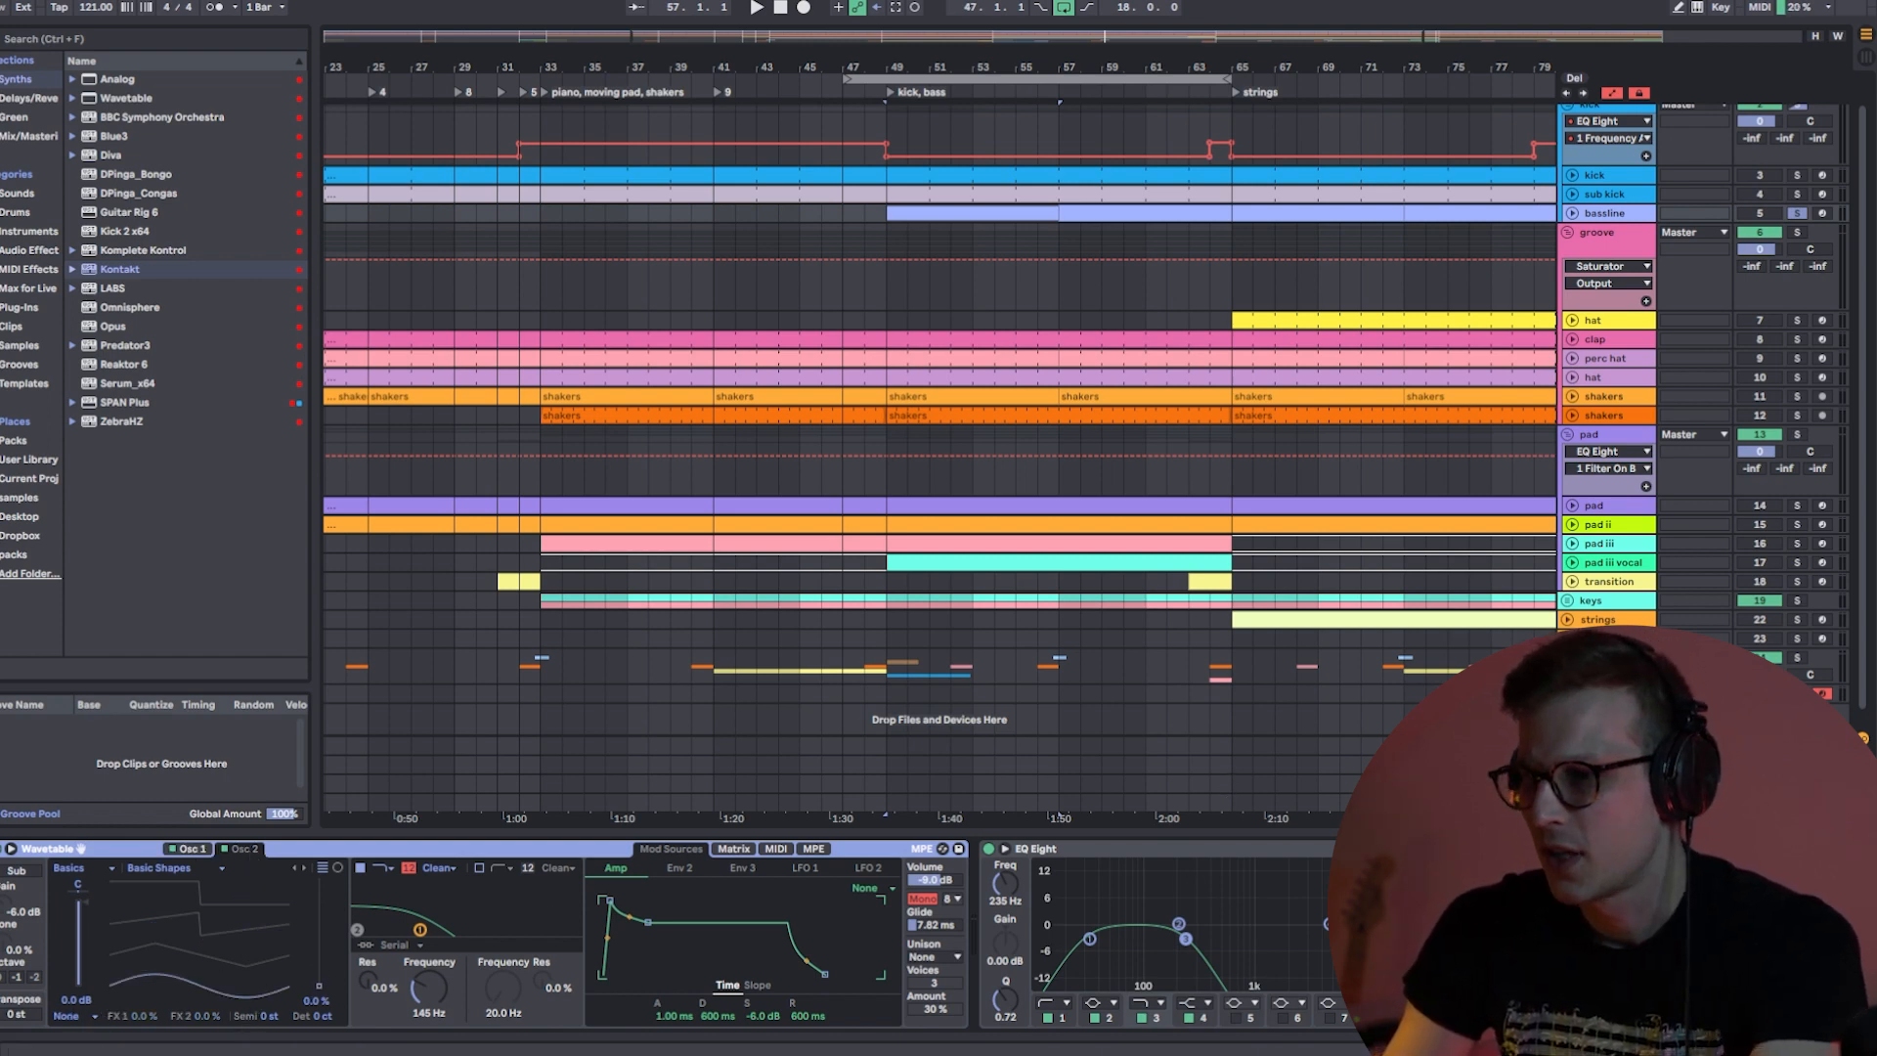
left_click(1525, 848)
scroll(1525, 860, "right", 5)
scroll(1525, 860, "left", 5)
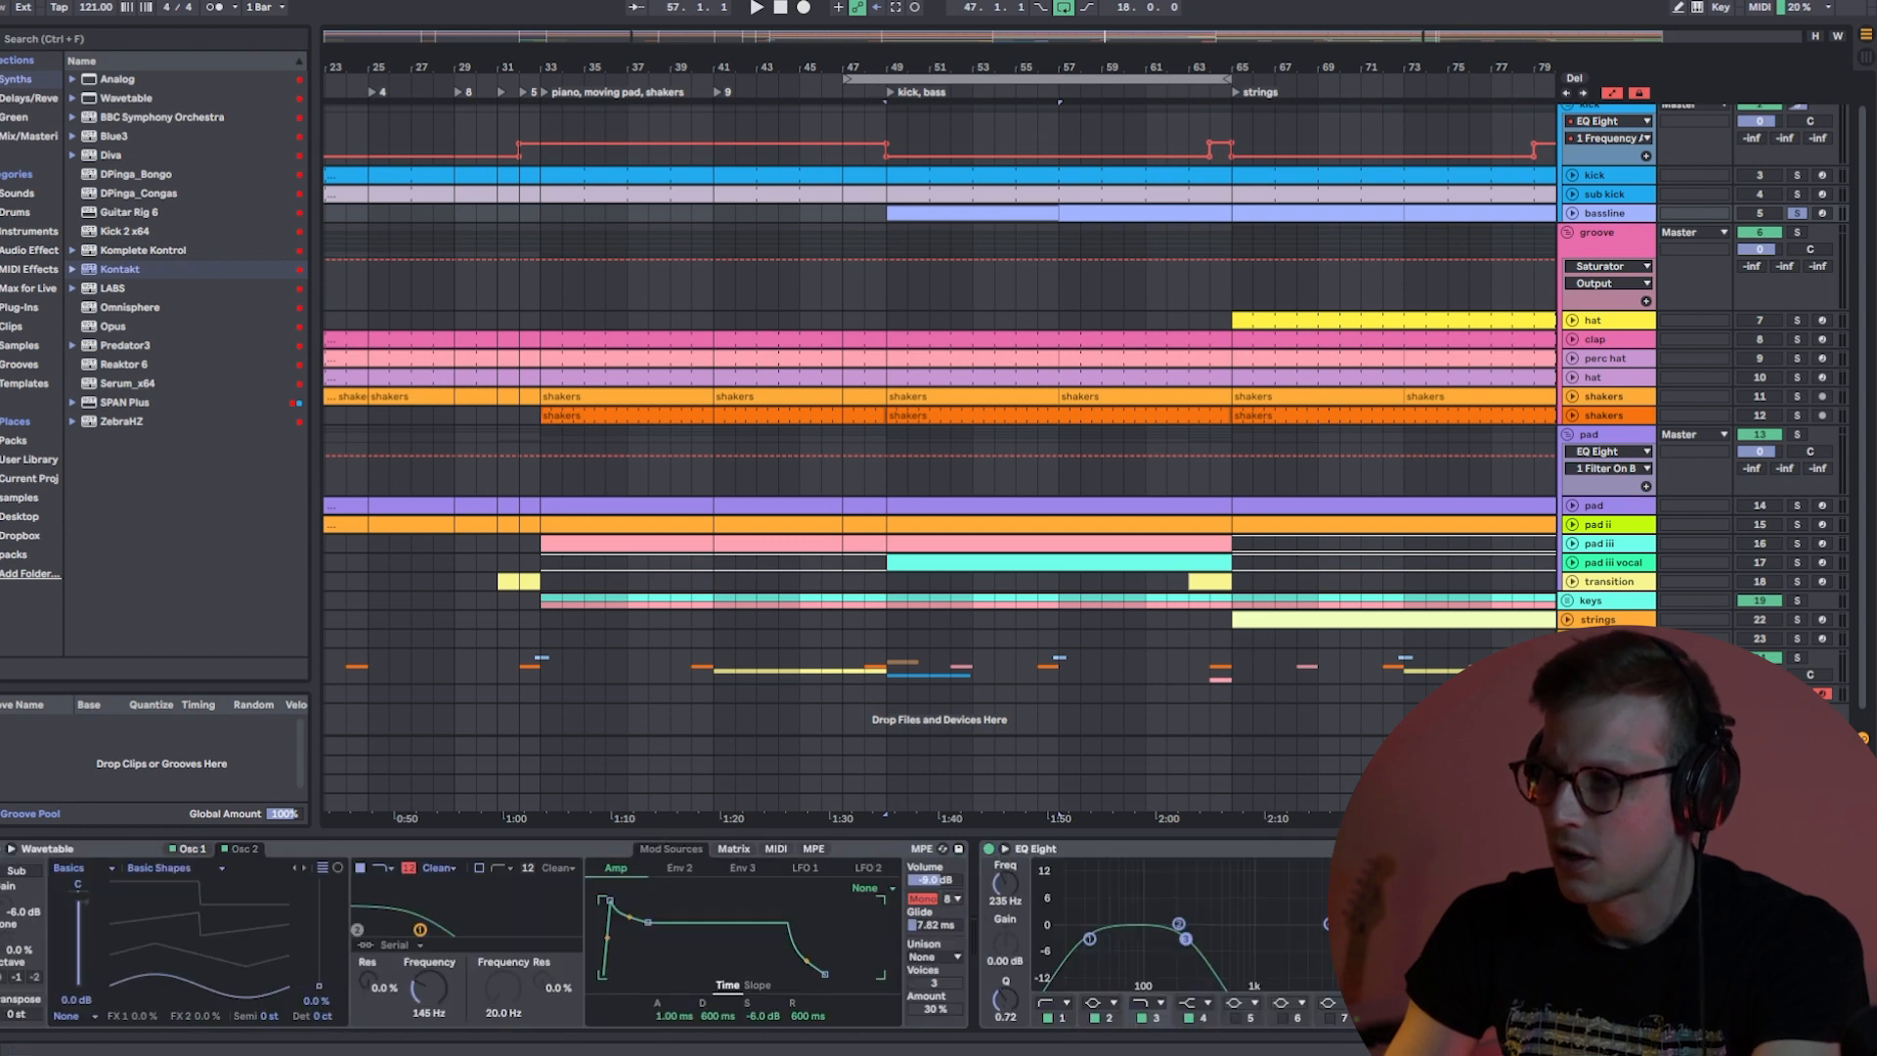
scroll(1524, 860, "right", 10)
- Solo the kick group with the bassline and play from bar 49 to examine the GMaudio Ducker's ducking
left_click(937, 850)
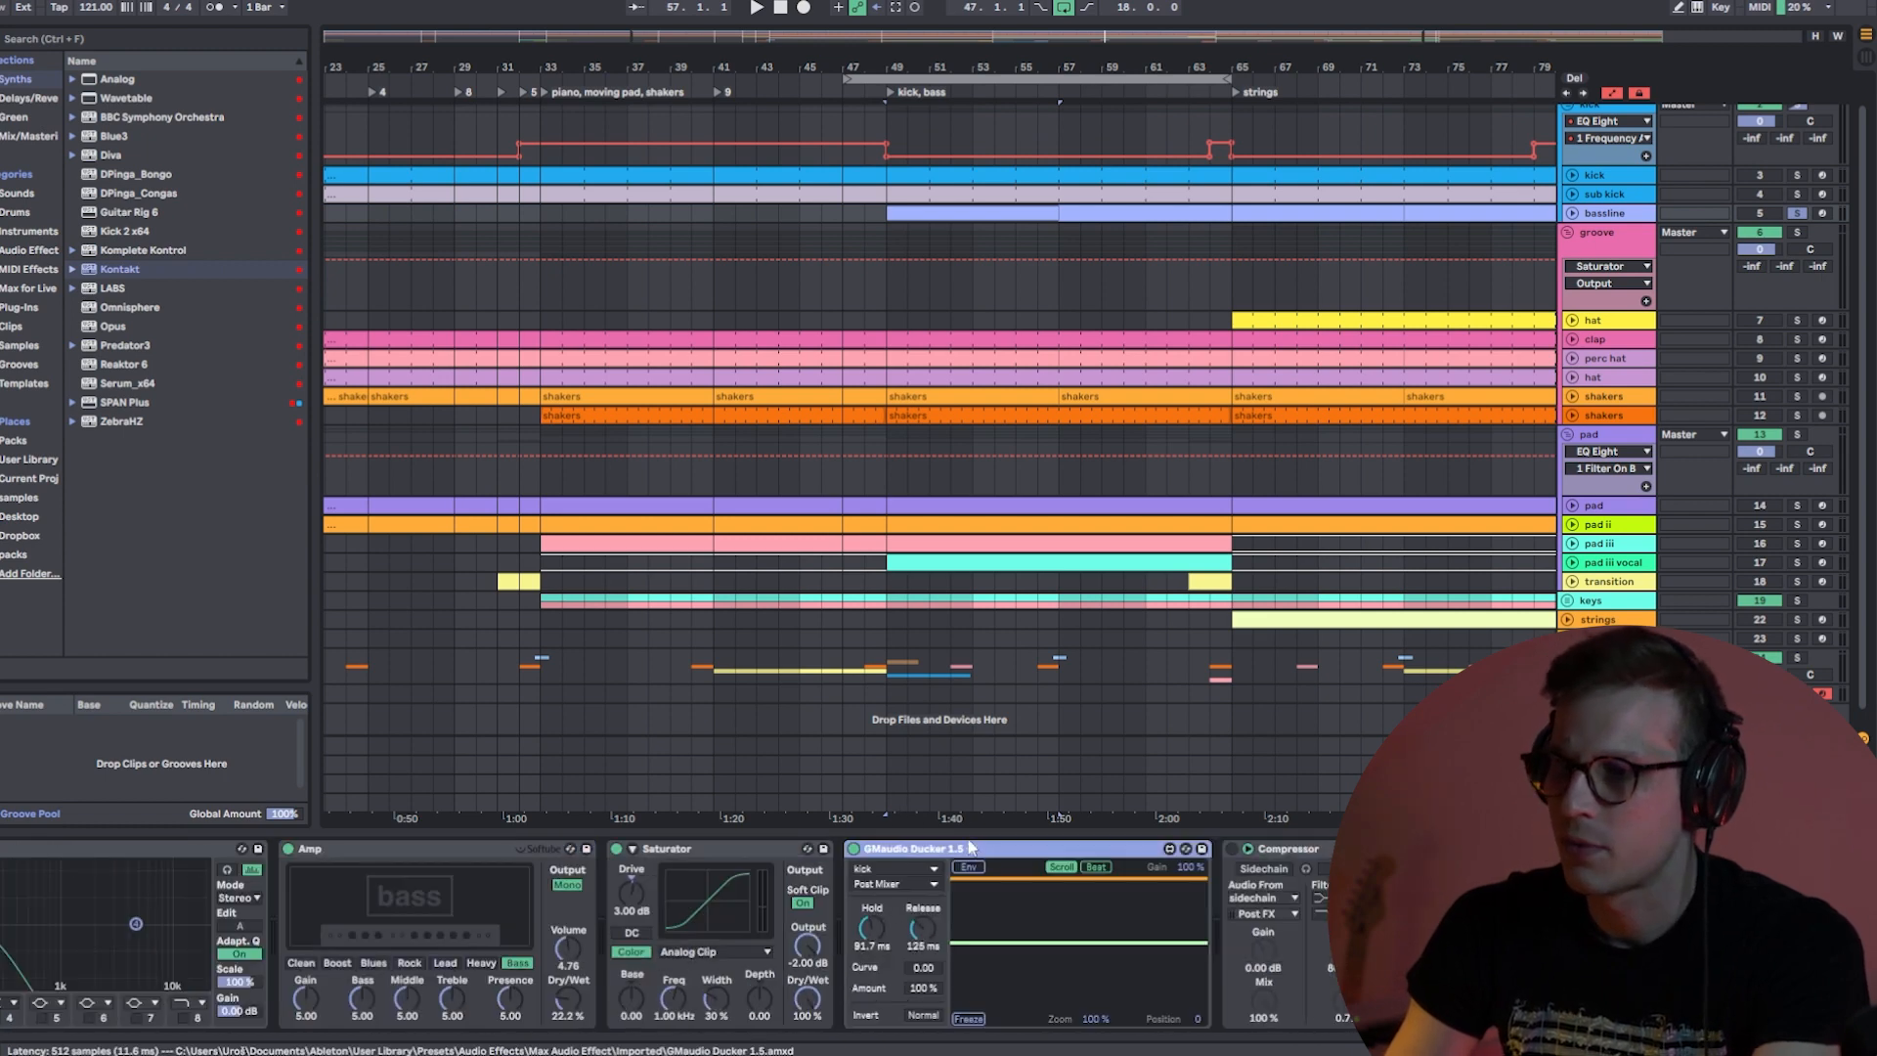
scroll(1750, 220, "up", 2)
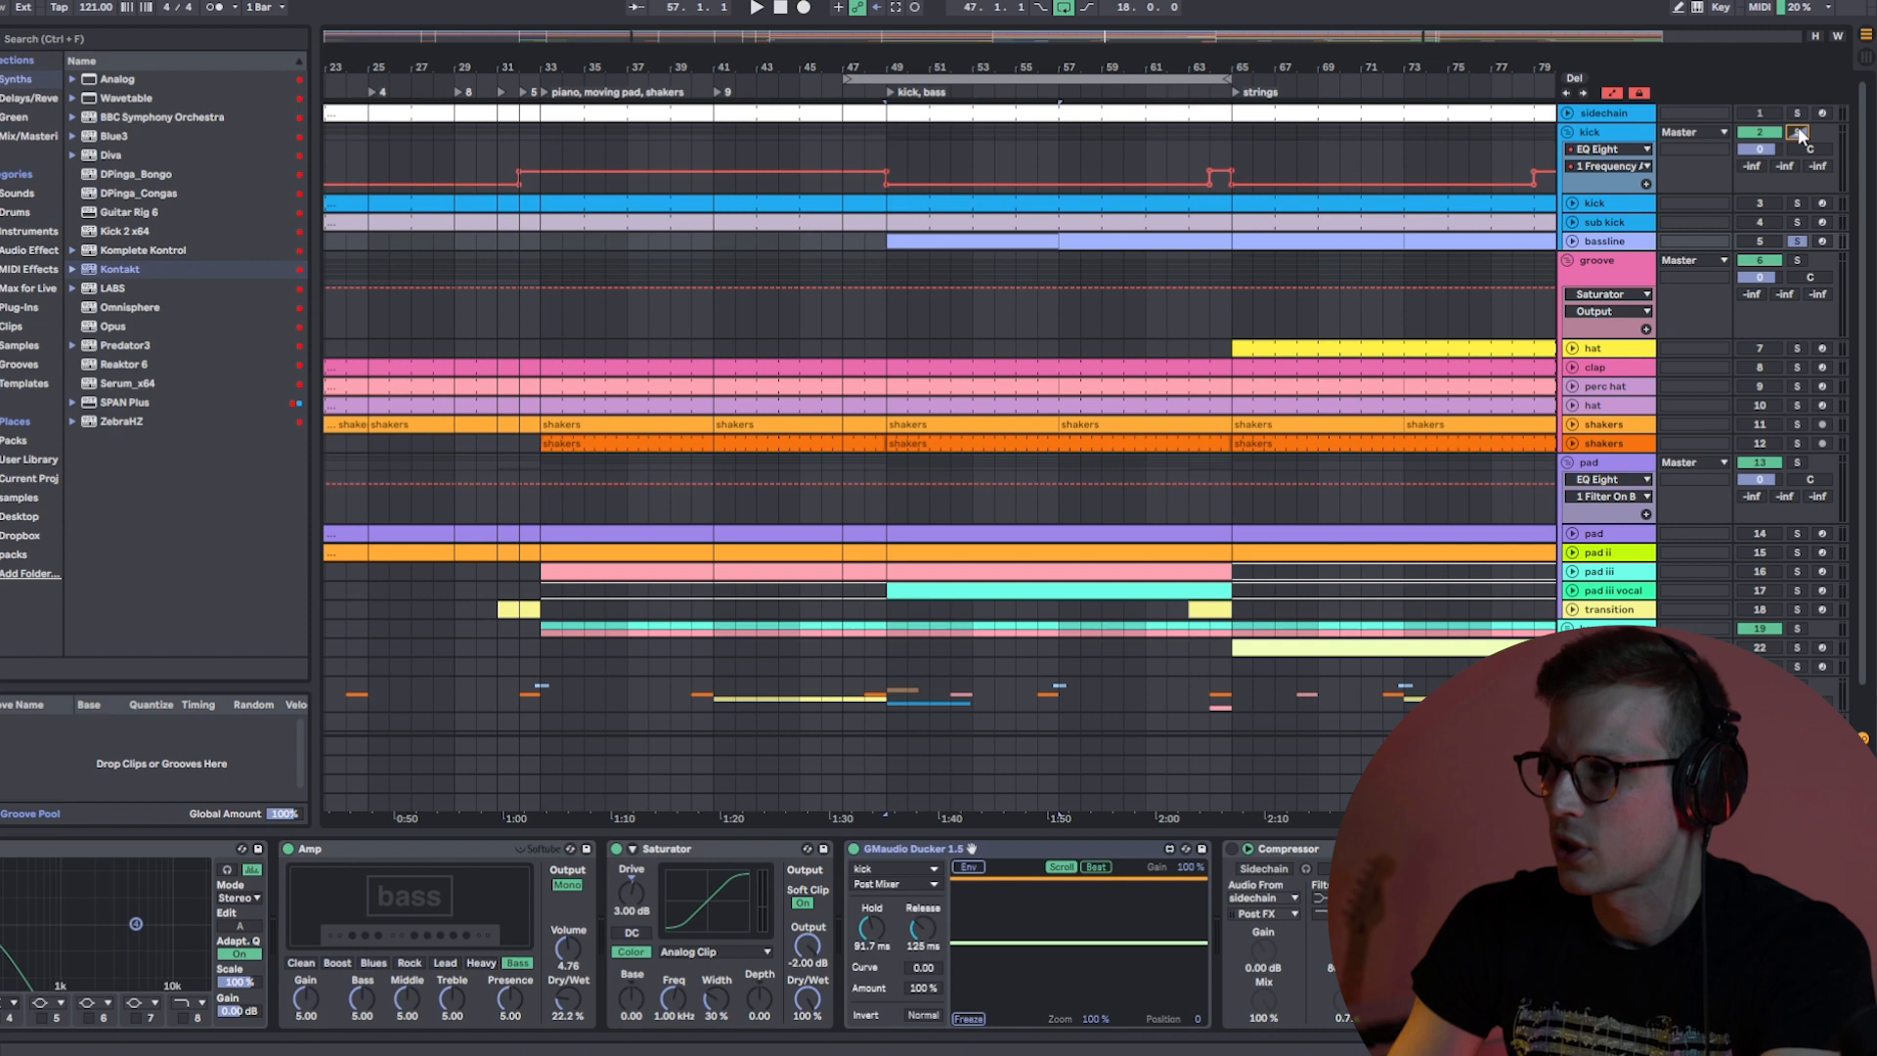
left_click(900, 101)
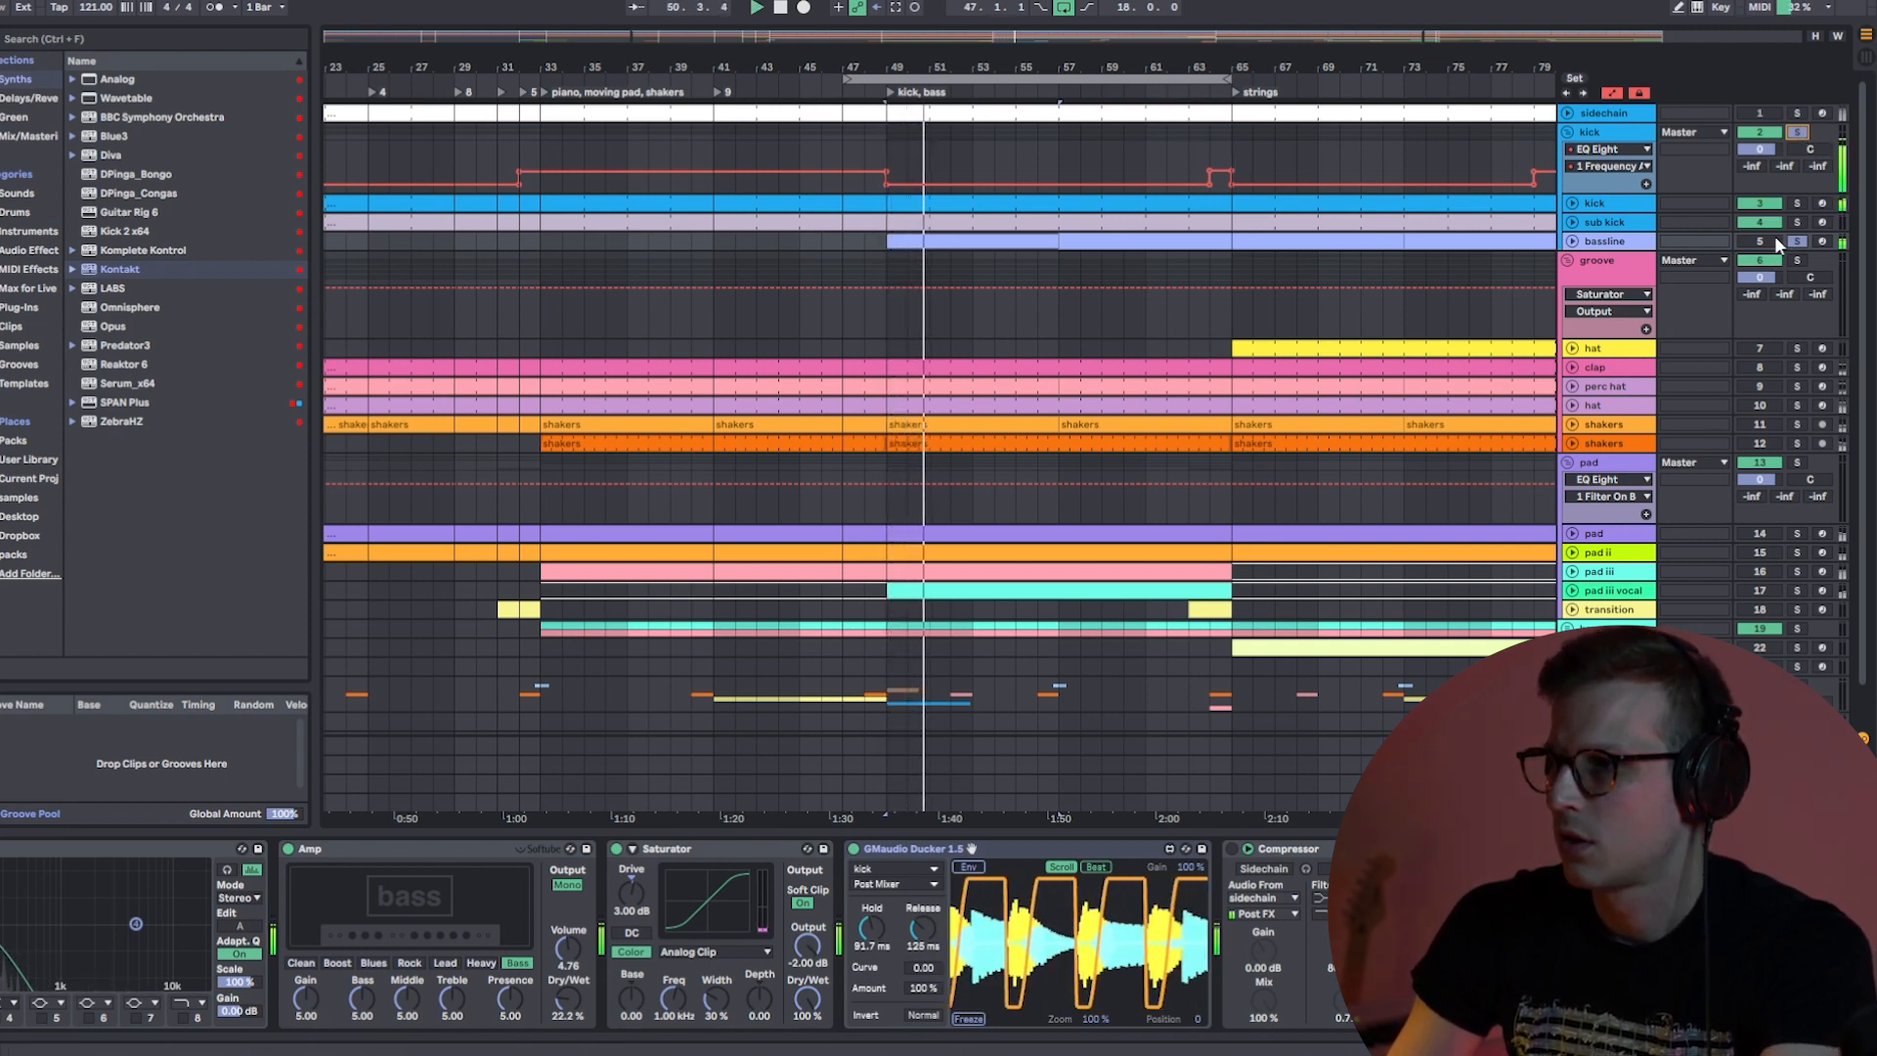
- Open the bassline clip's notes and display its Wavetable Transpose envelope
double_click(970, 241)
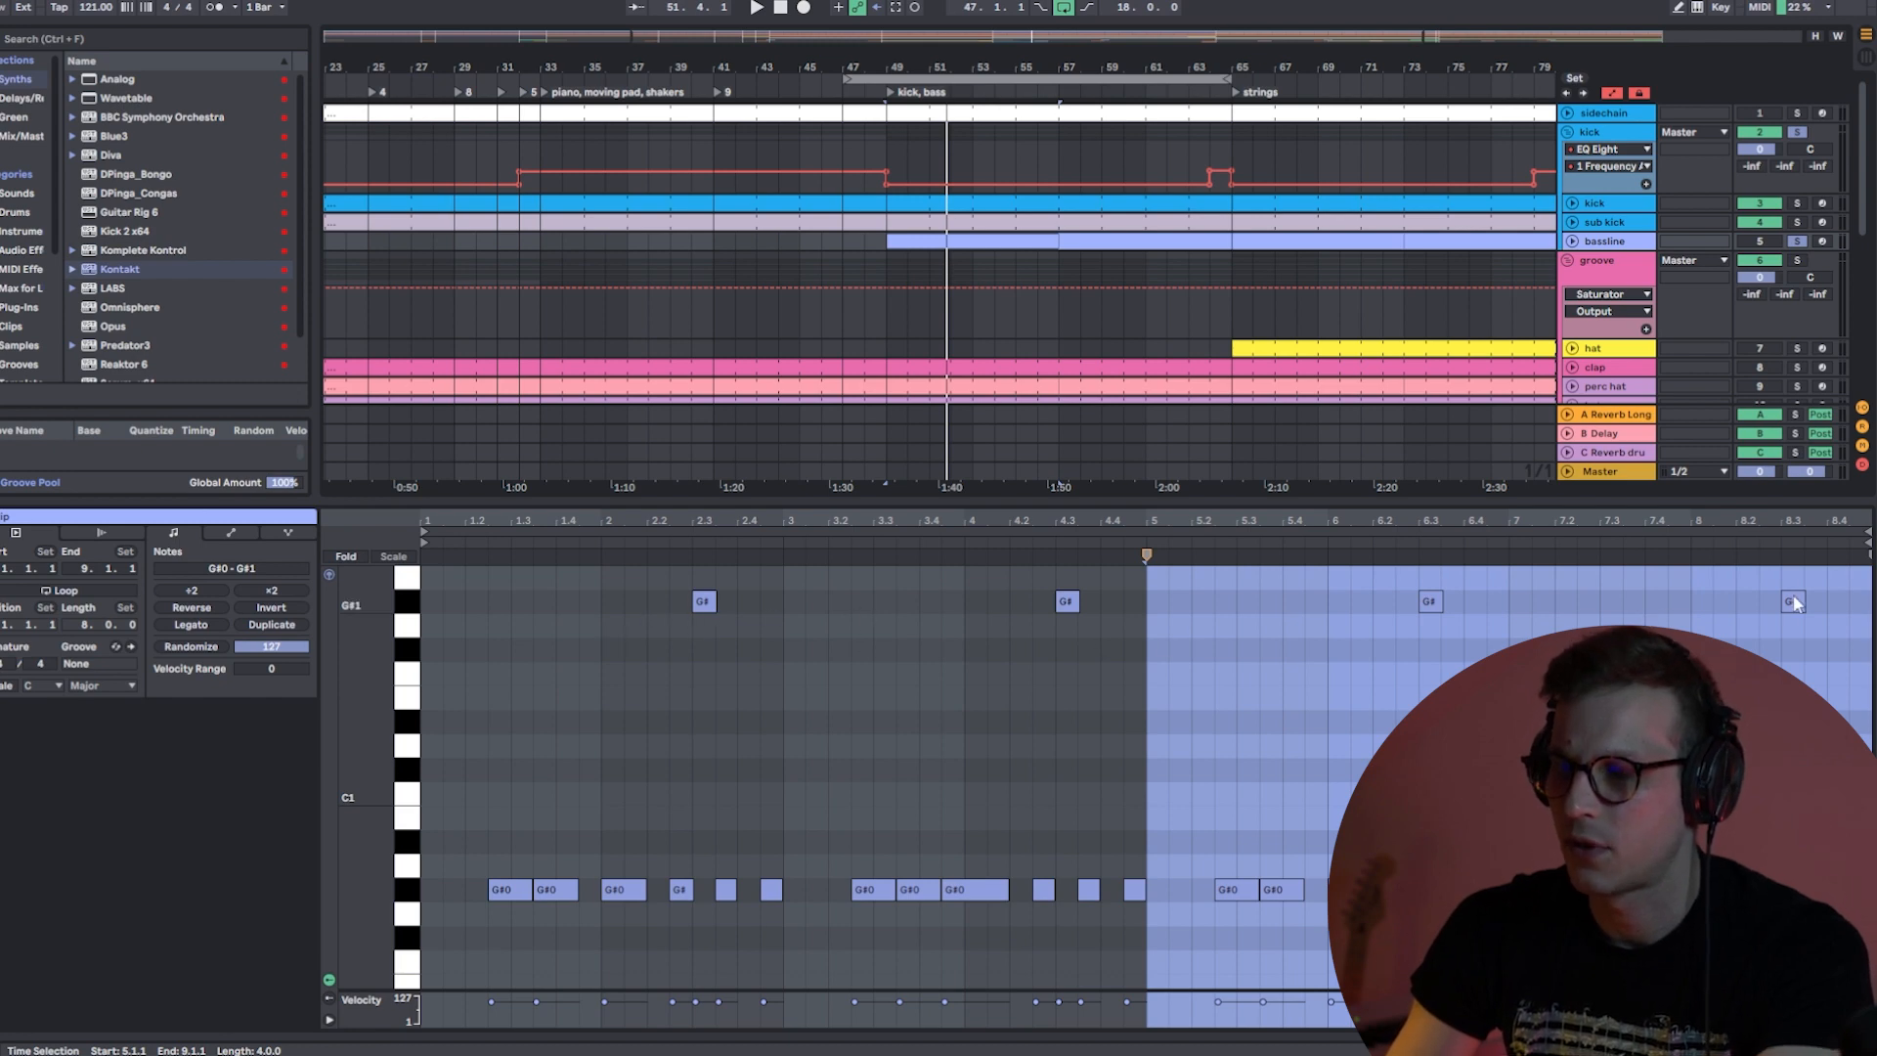
left_click(233, 535)
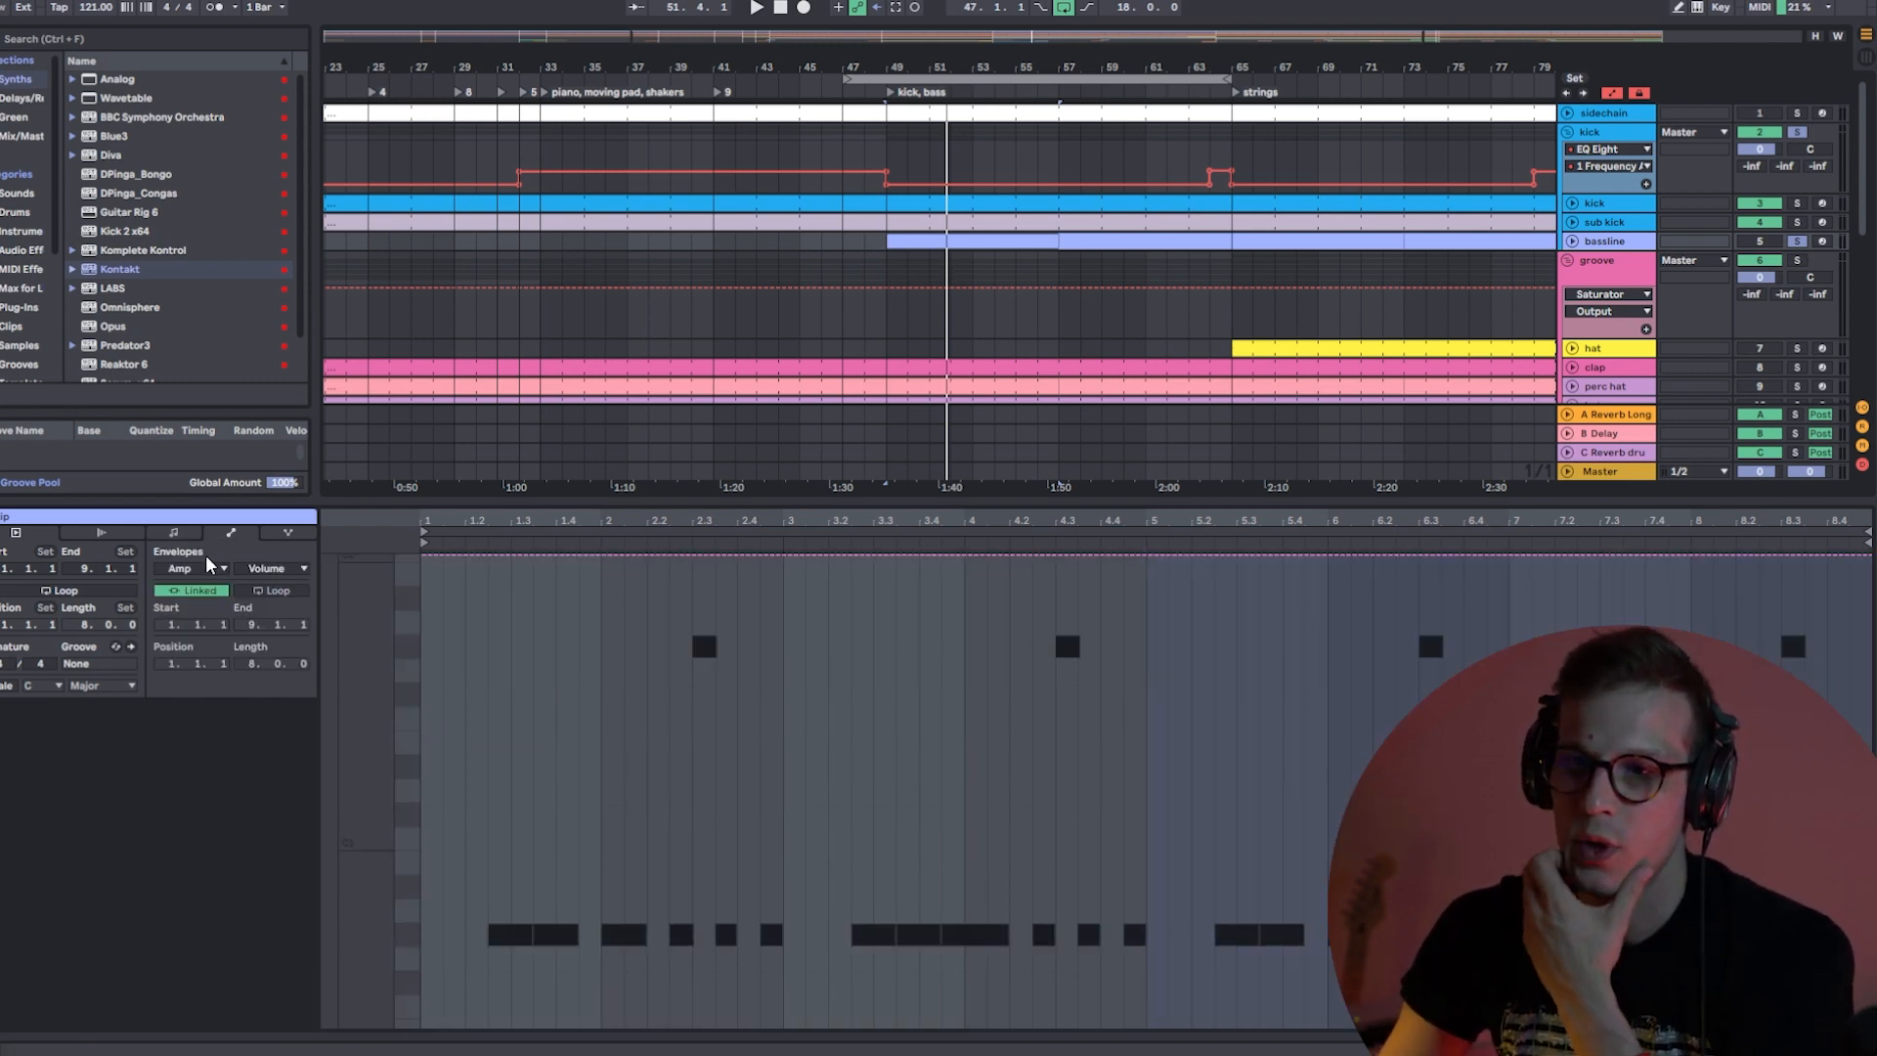
left_click(186, 568)
left_click(195, 606)
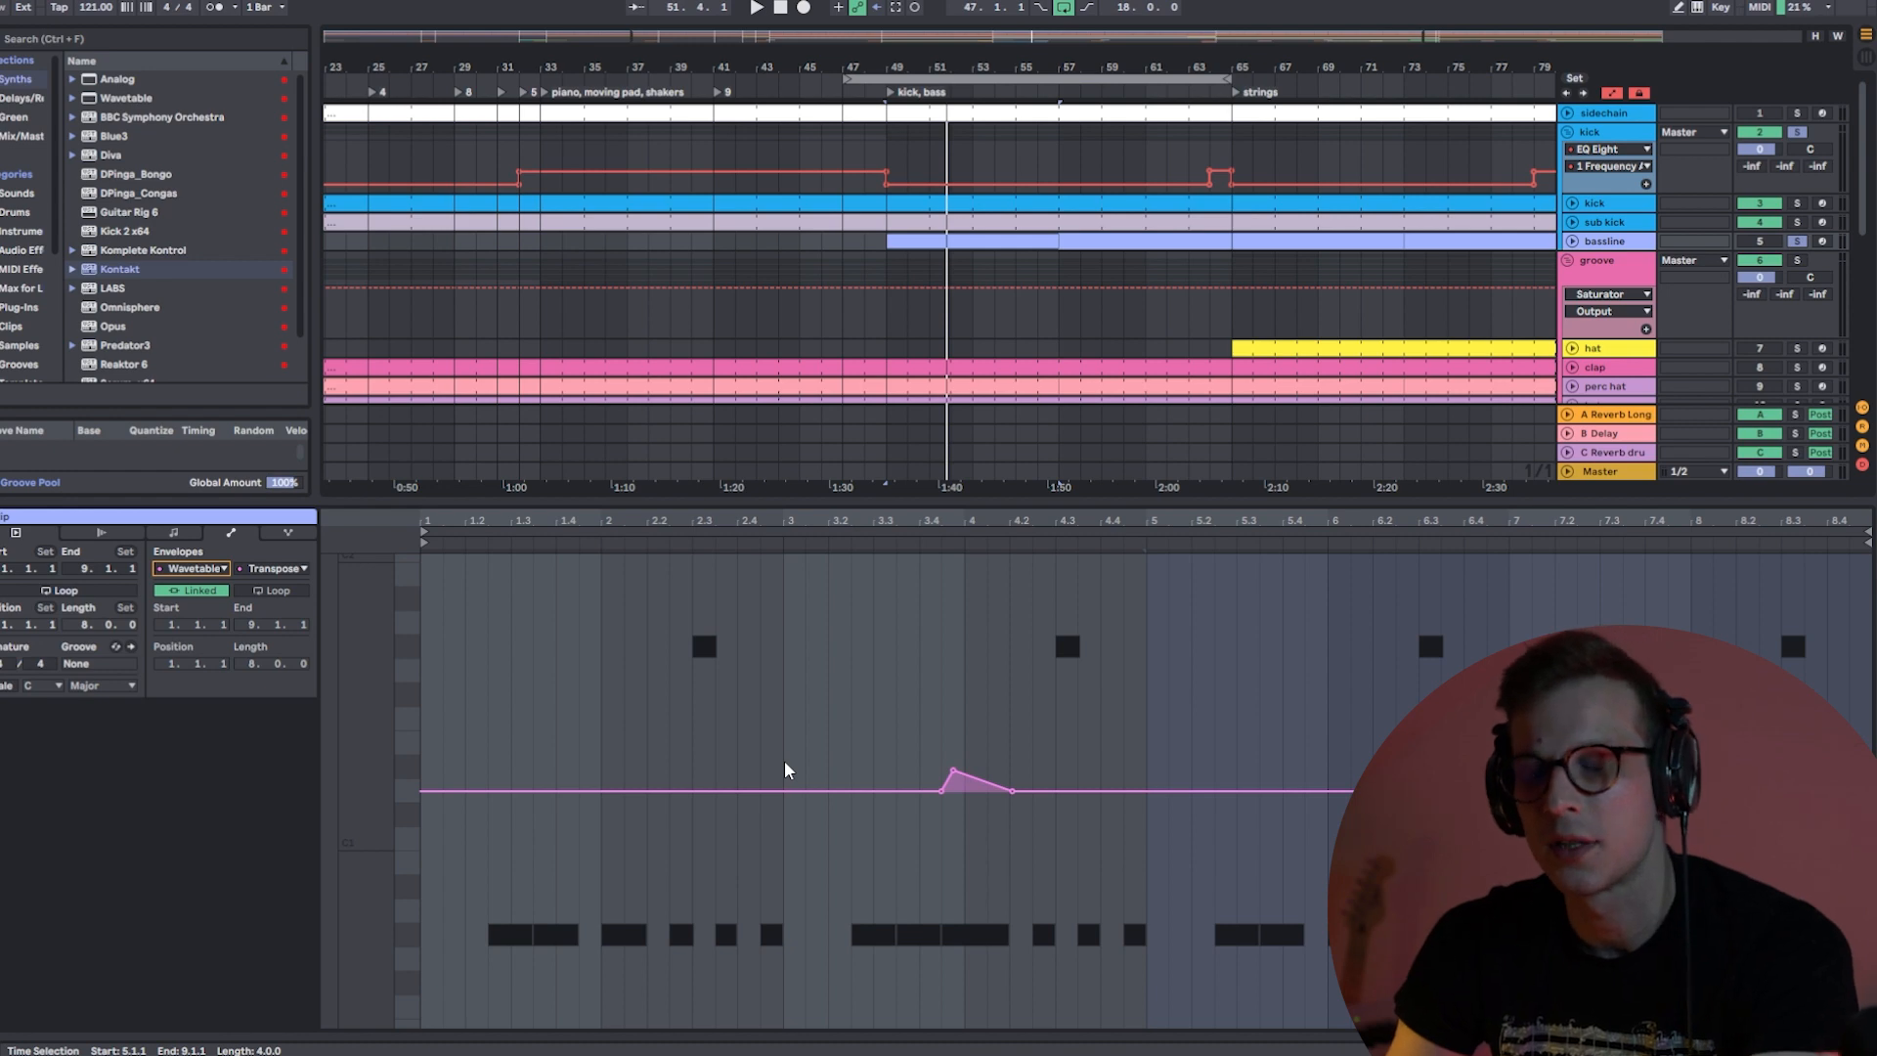
- Audition the soloed bassline with its Transpose envelope shown, return to its device chain and unsolo the track
key("space")
scroll(1740, 360, "down", 2)
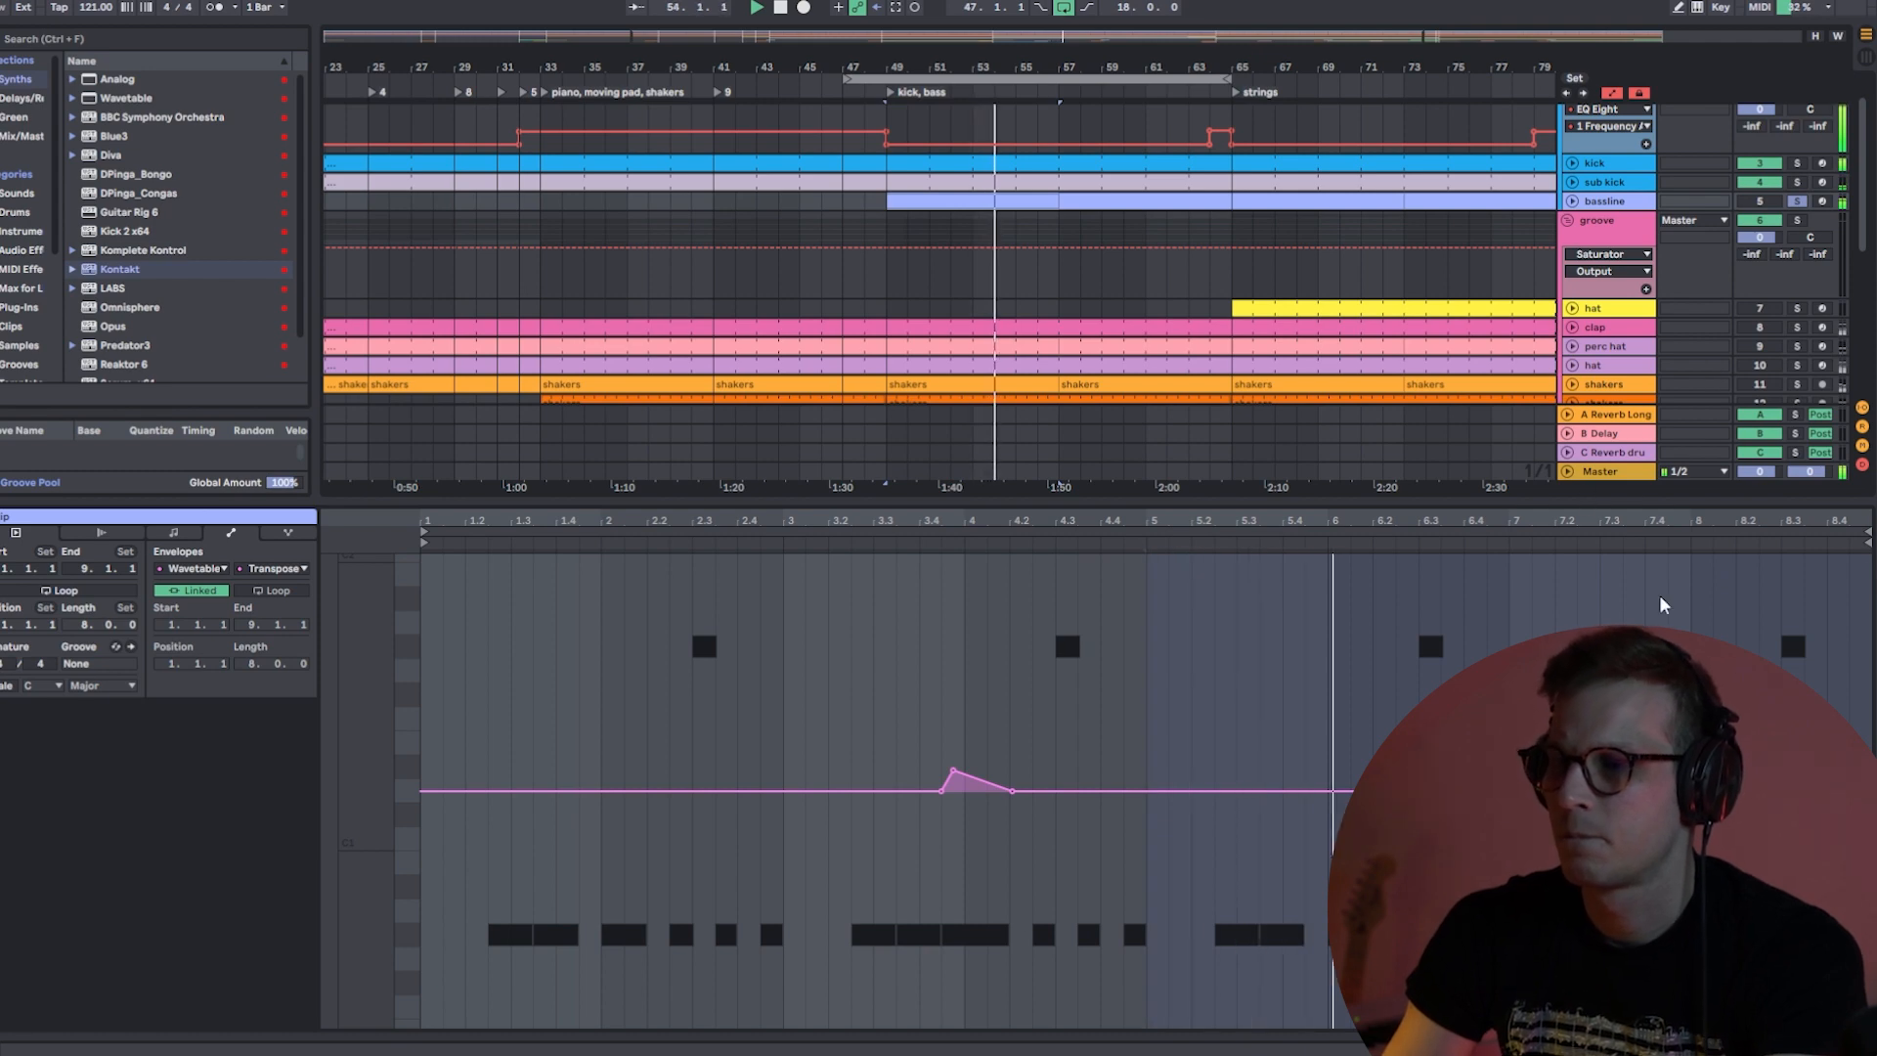
key("shift+Tab")
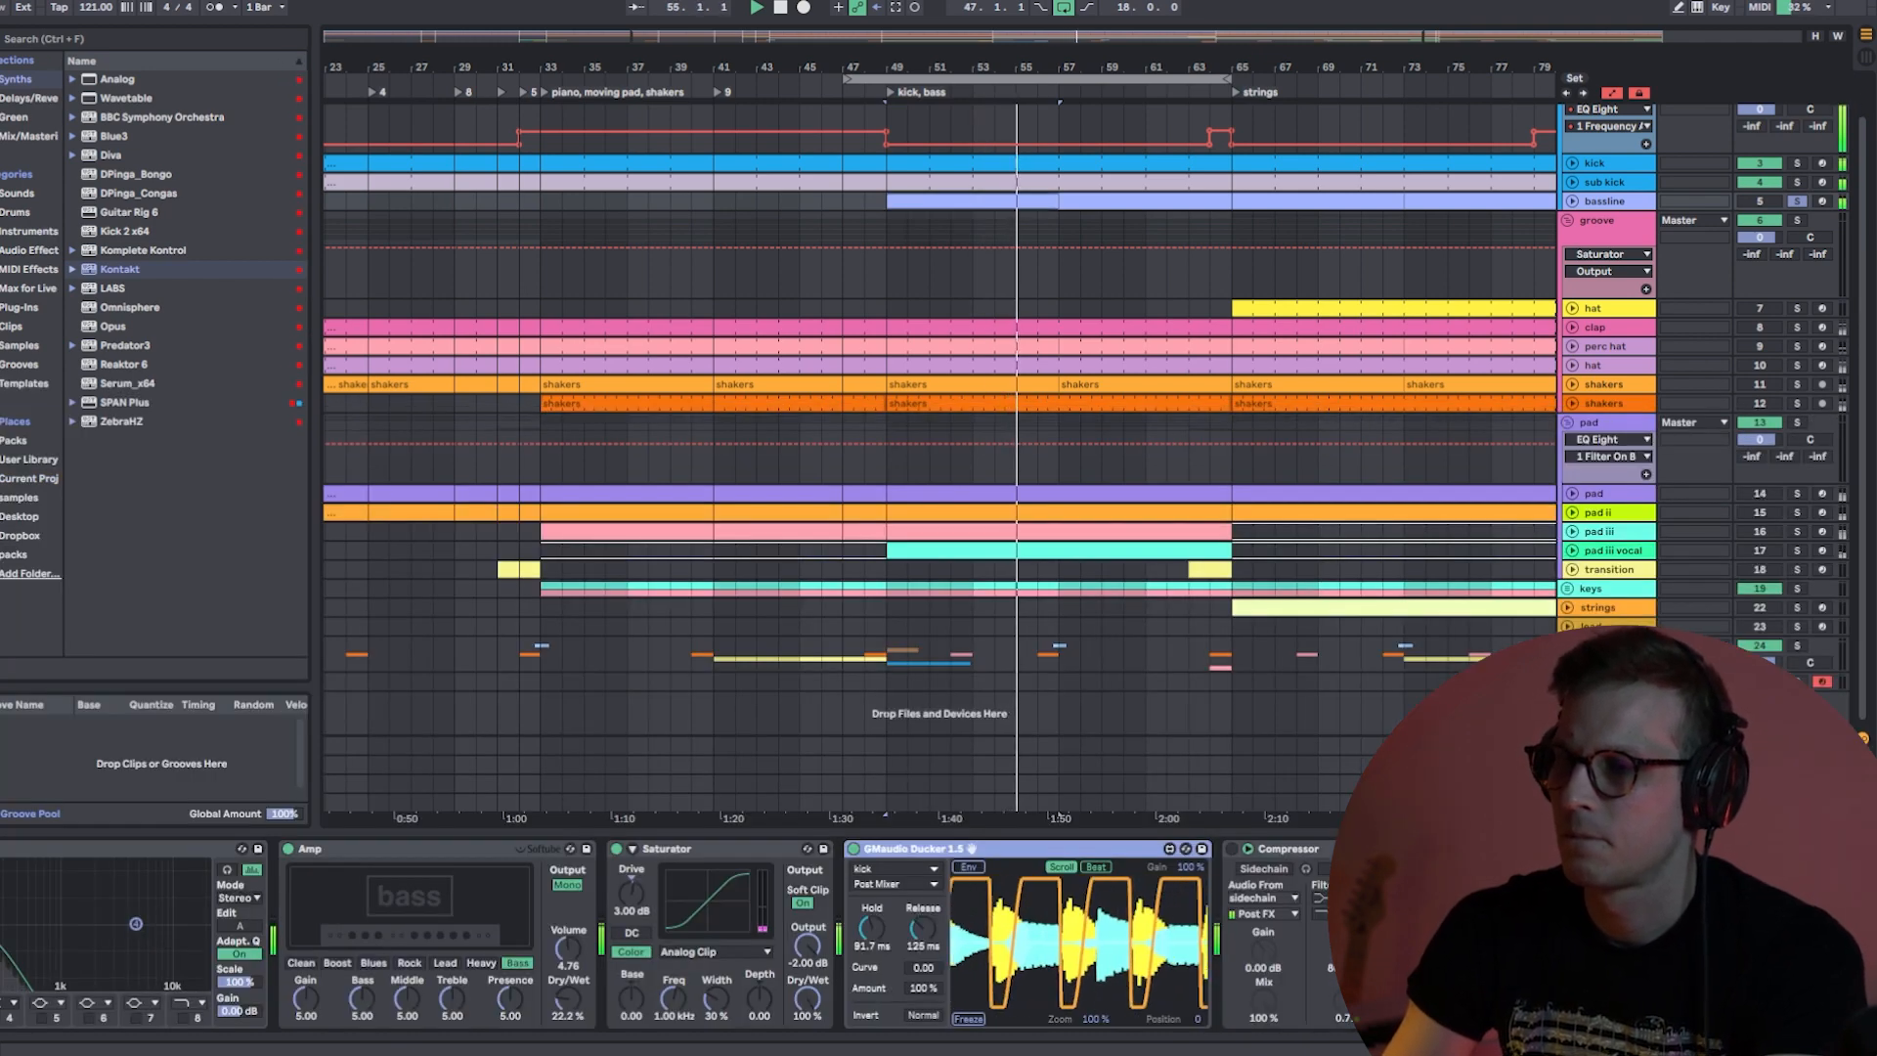
left_click(1795, 200)
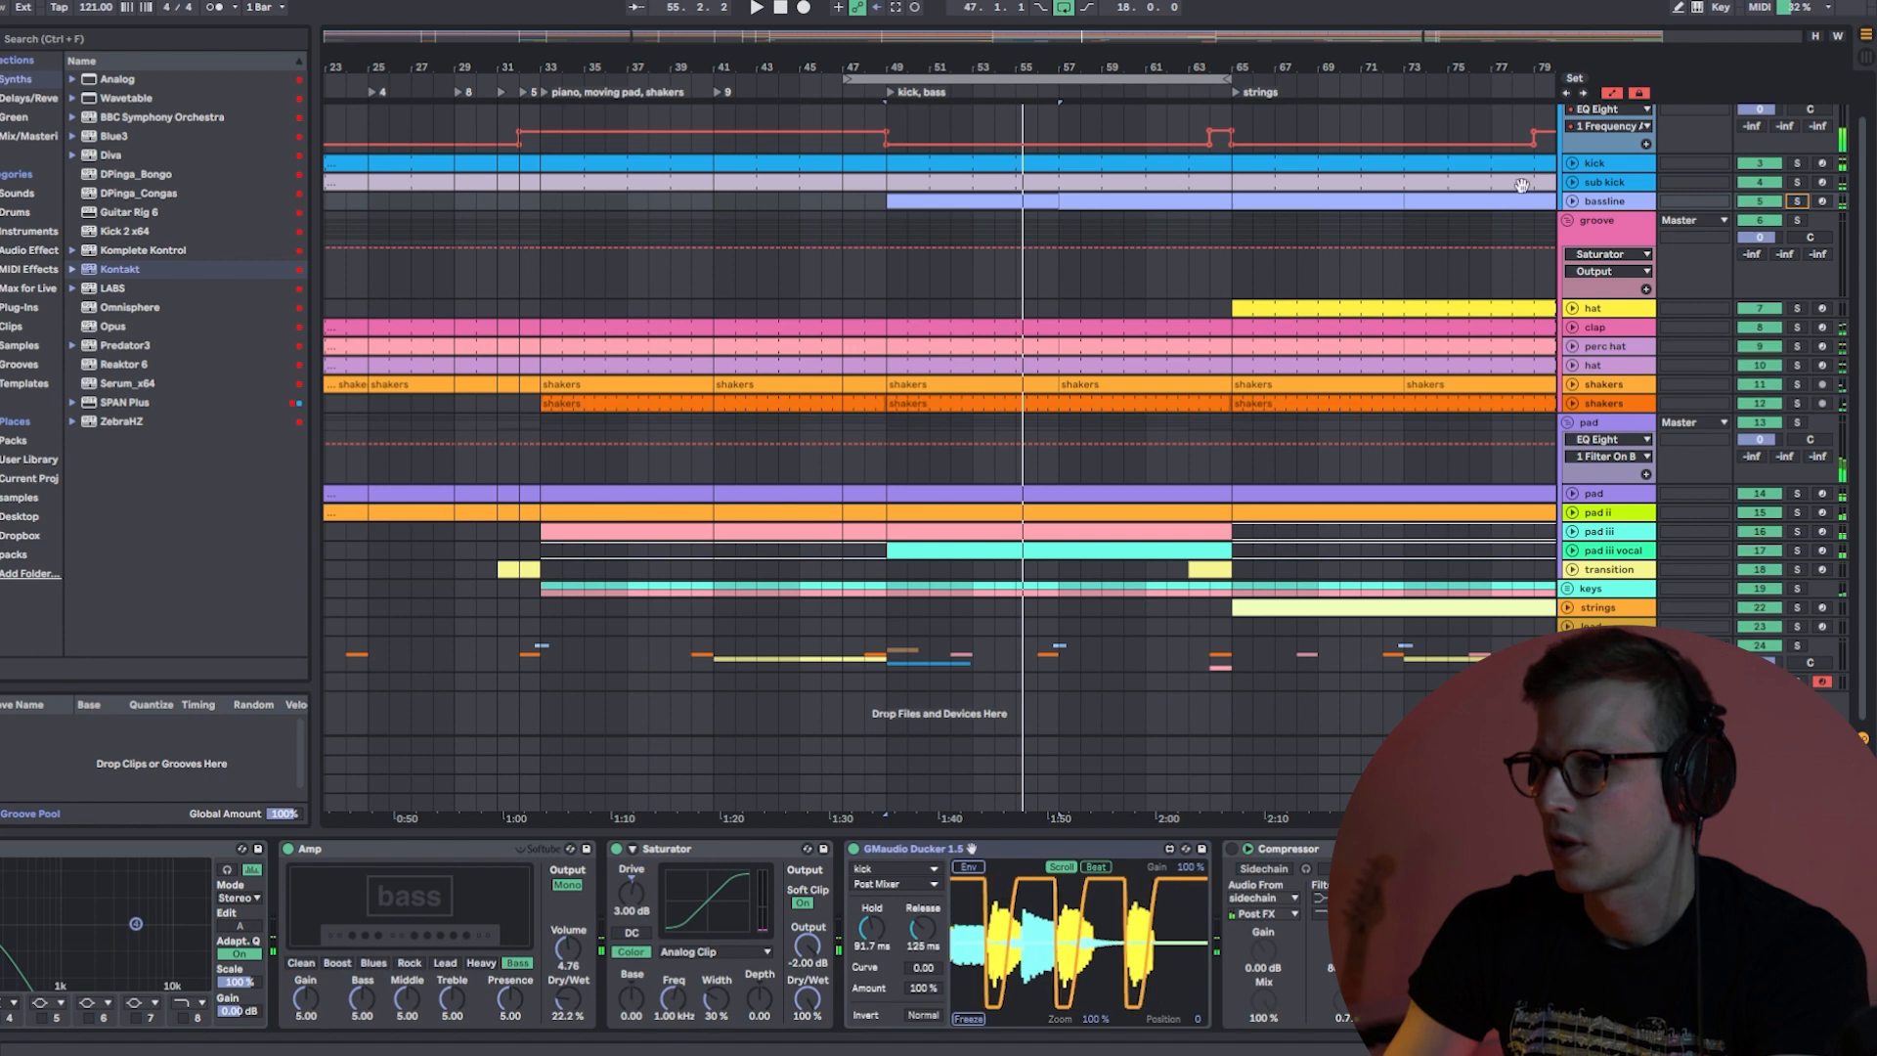
- Play the full mix from bar 47 into the kick and bass section and examine its drum, pad and fx layers
left_click(867, 82)
left_click(867, 93)
scroll(1409, 334, "up", 2)
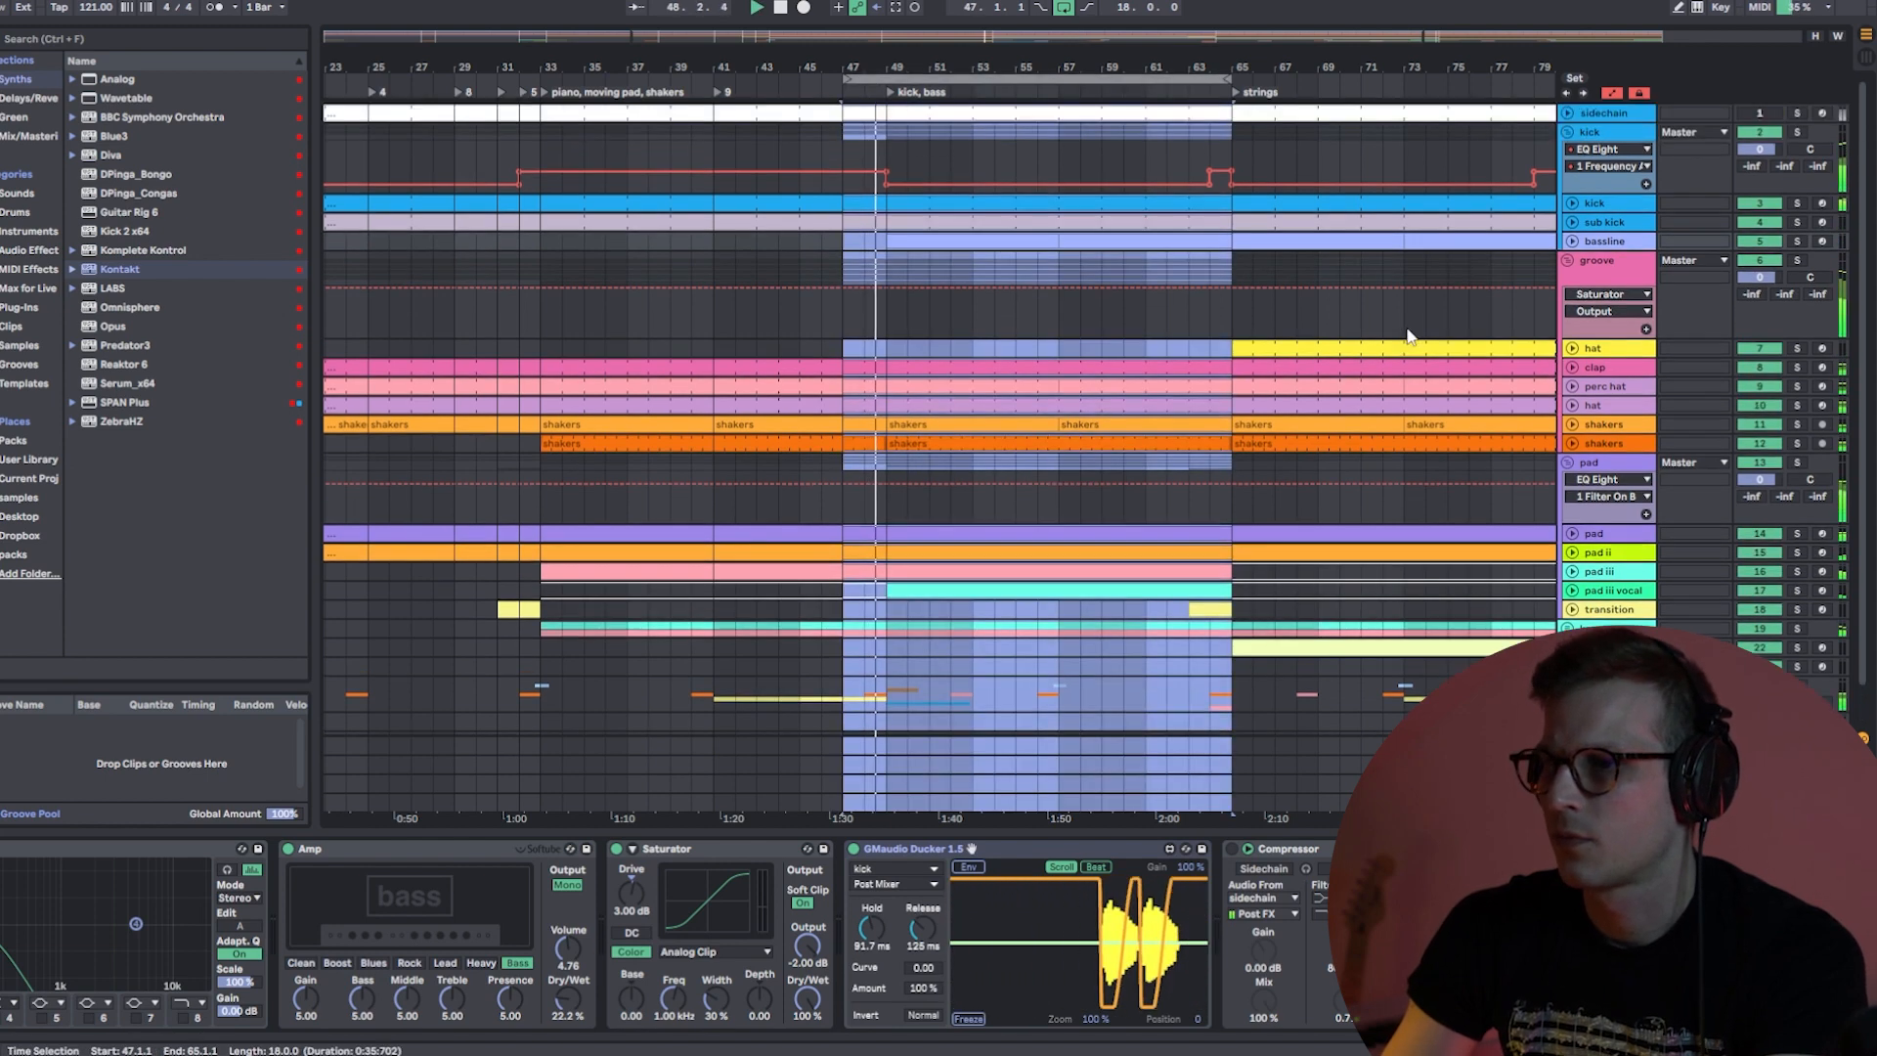
scroll(1405, 436, "down", 1)
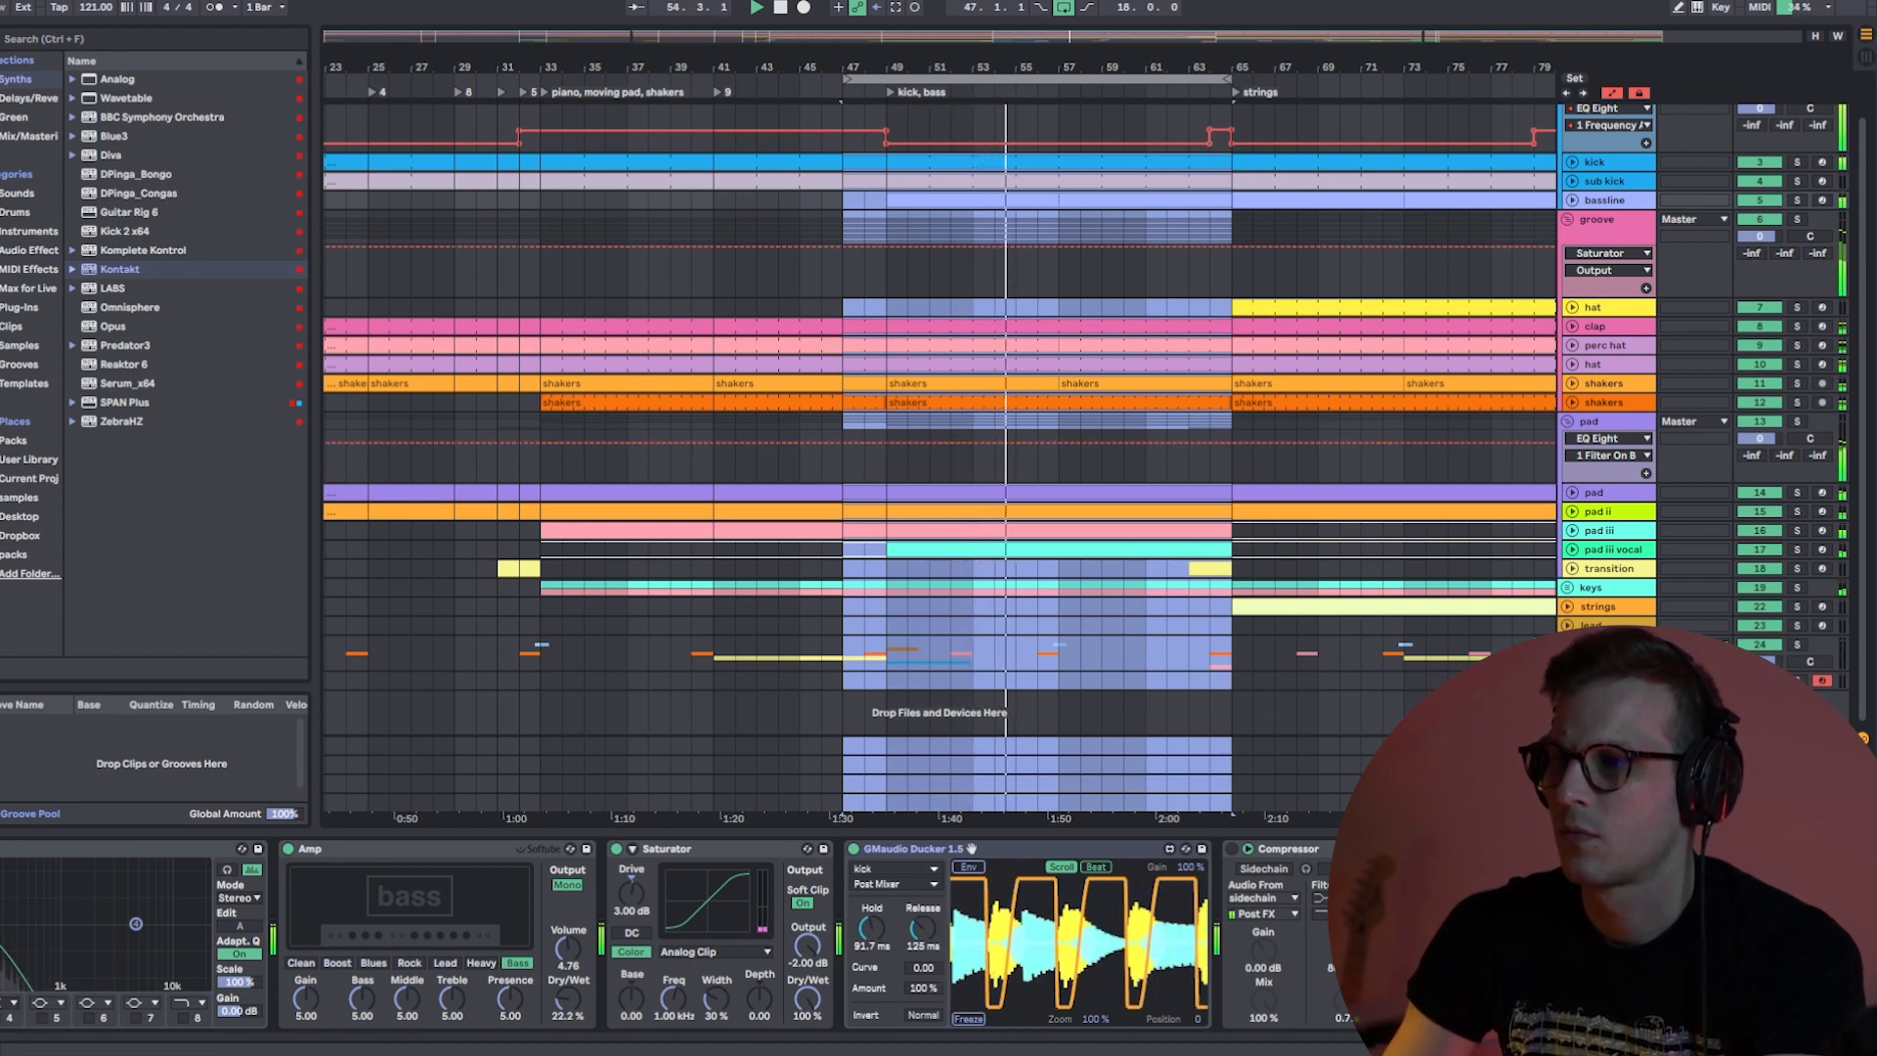
scroll(1352, 448, "down", 3)
scroll(1574, 606, "down", 3)
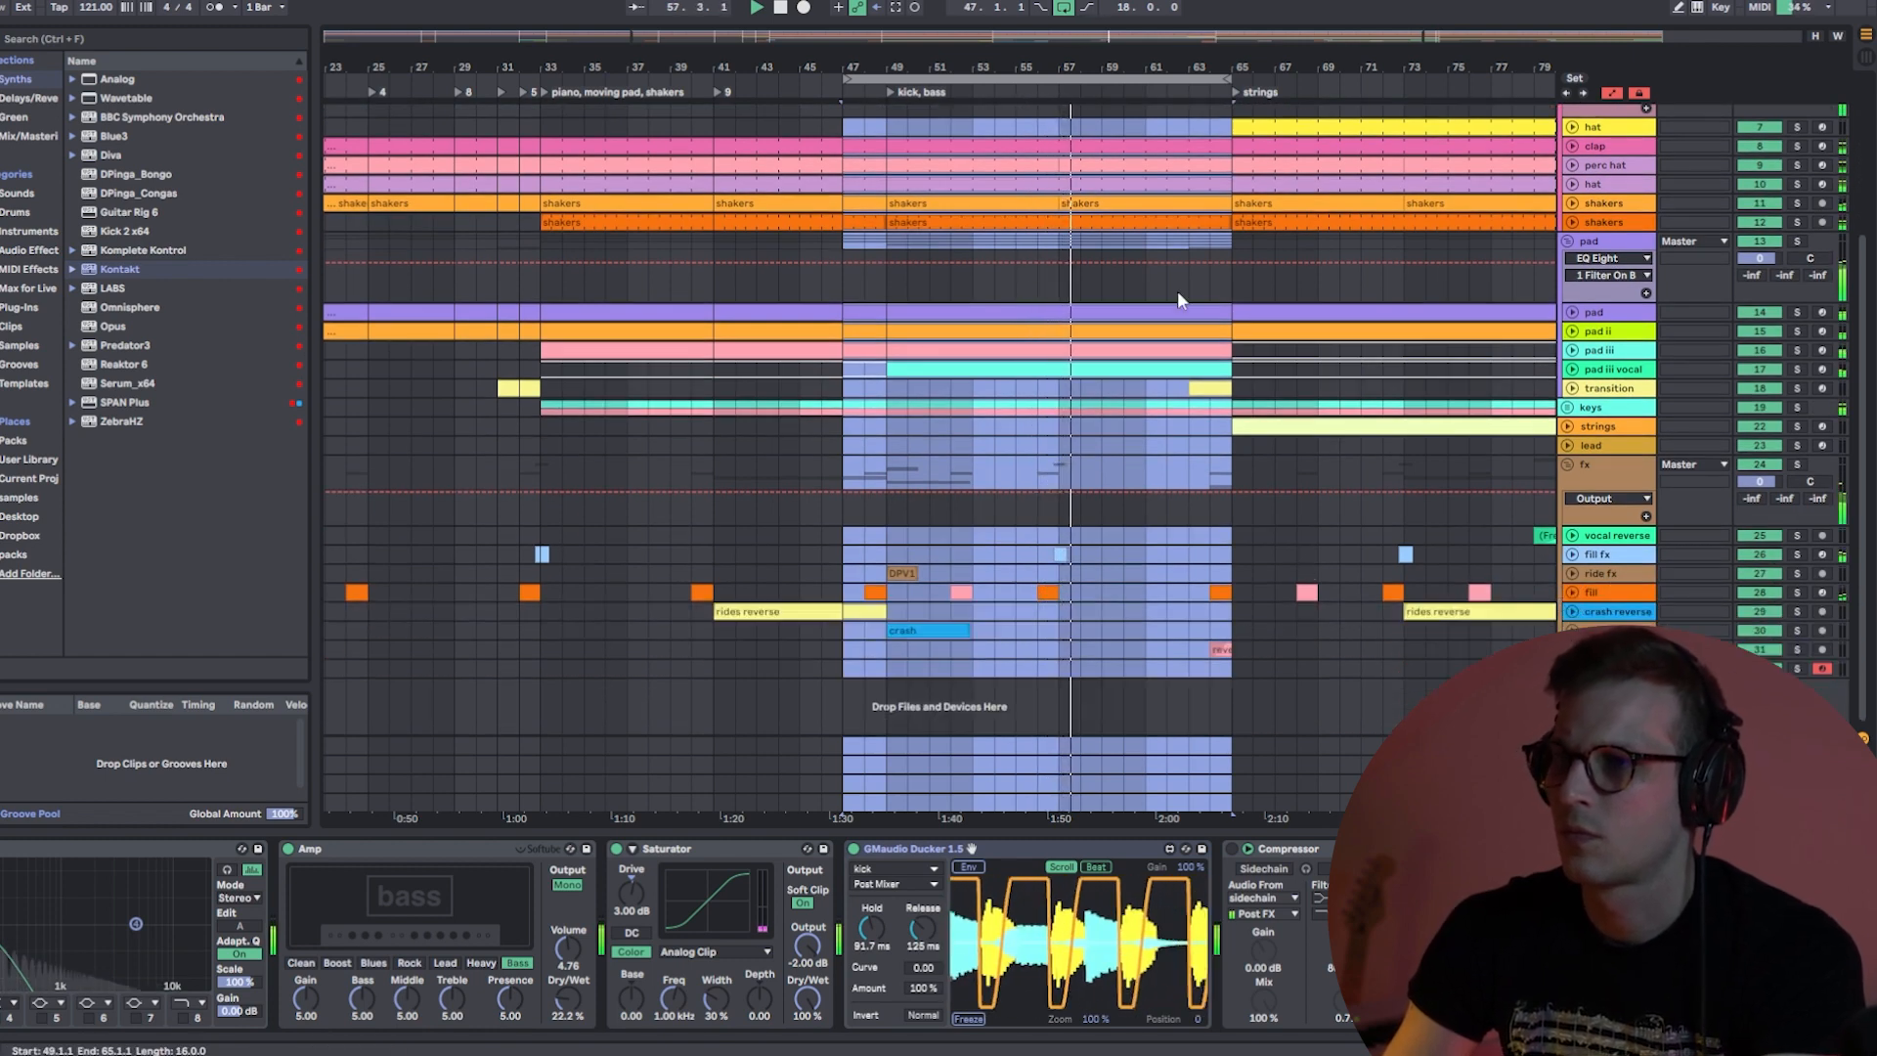
- Move the 18-bar loop to start at bar 63 and cover the strings section
left_click(1211, 536)
left_click_drag(1250, 65, 880, 66)
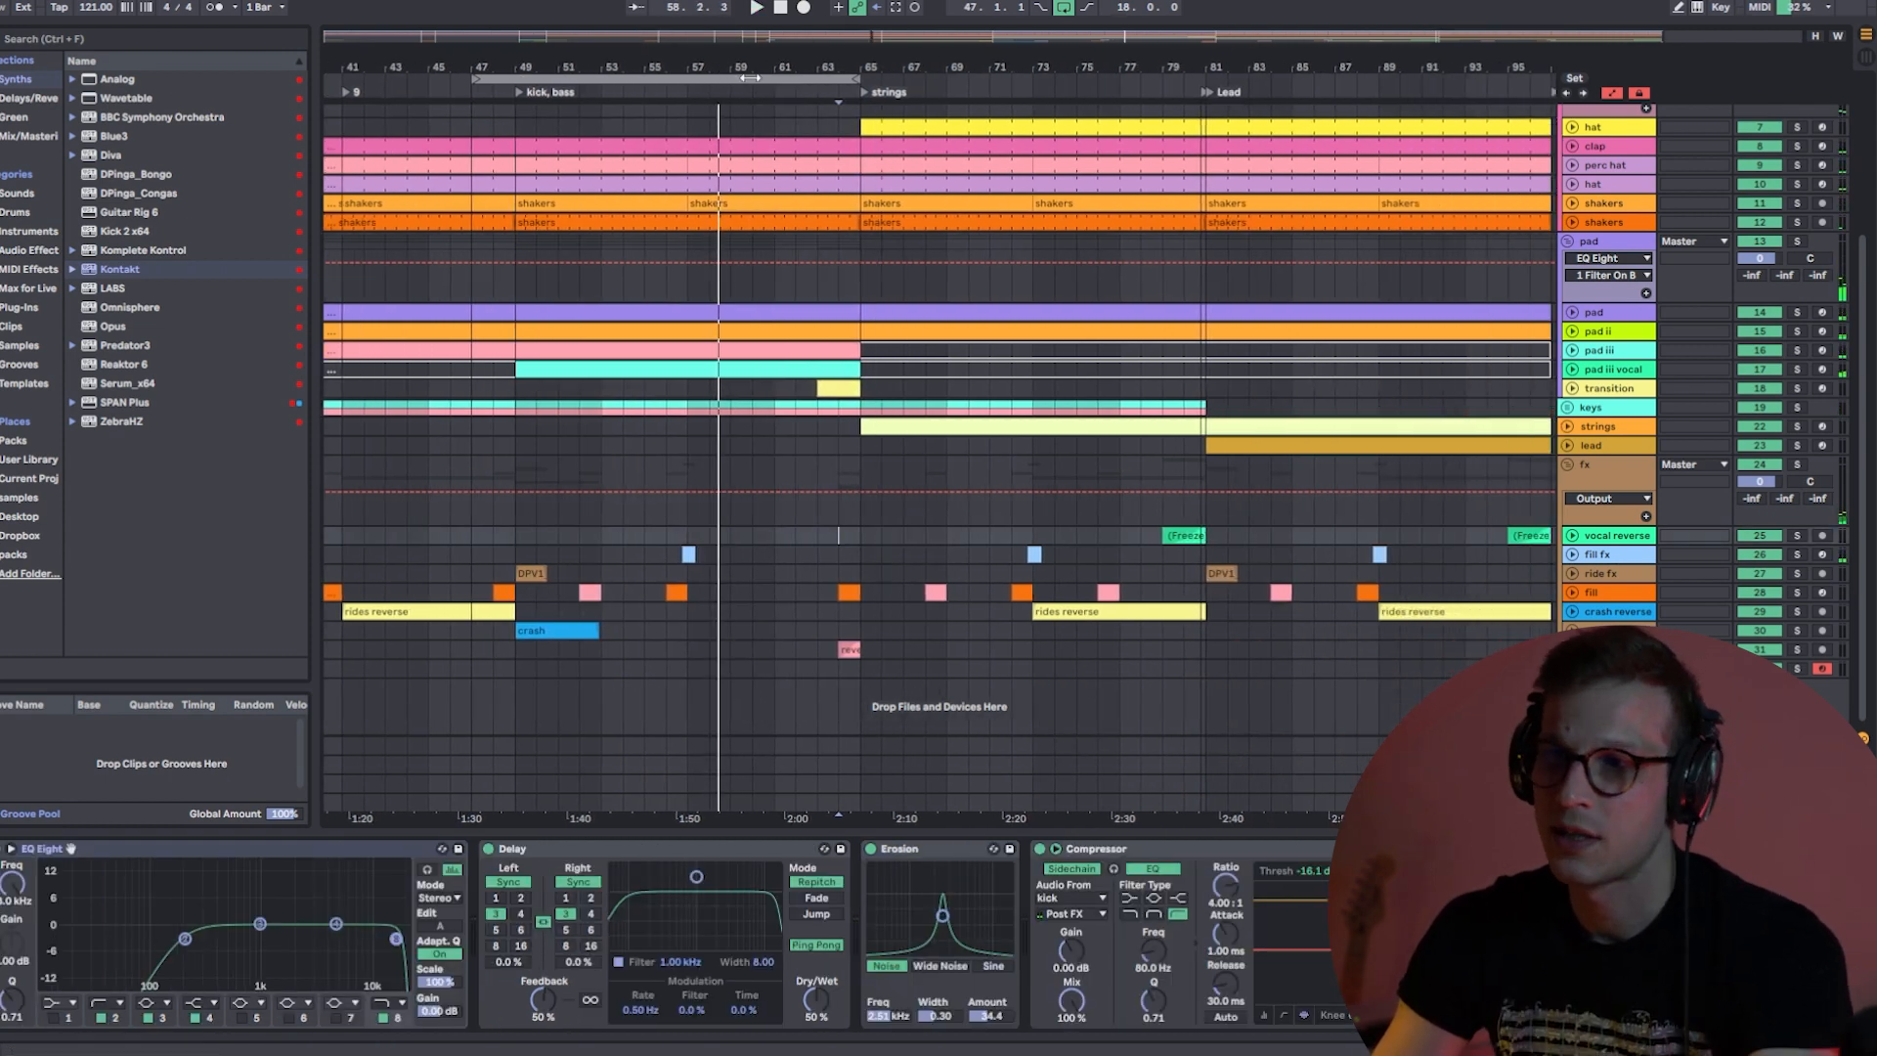
left_click_drag(750, 78, 1038, 78)
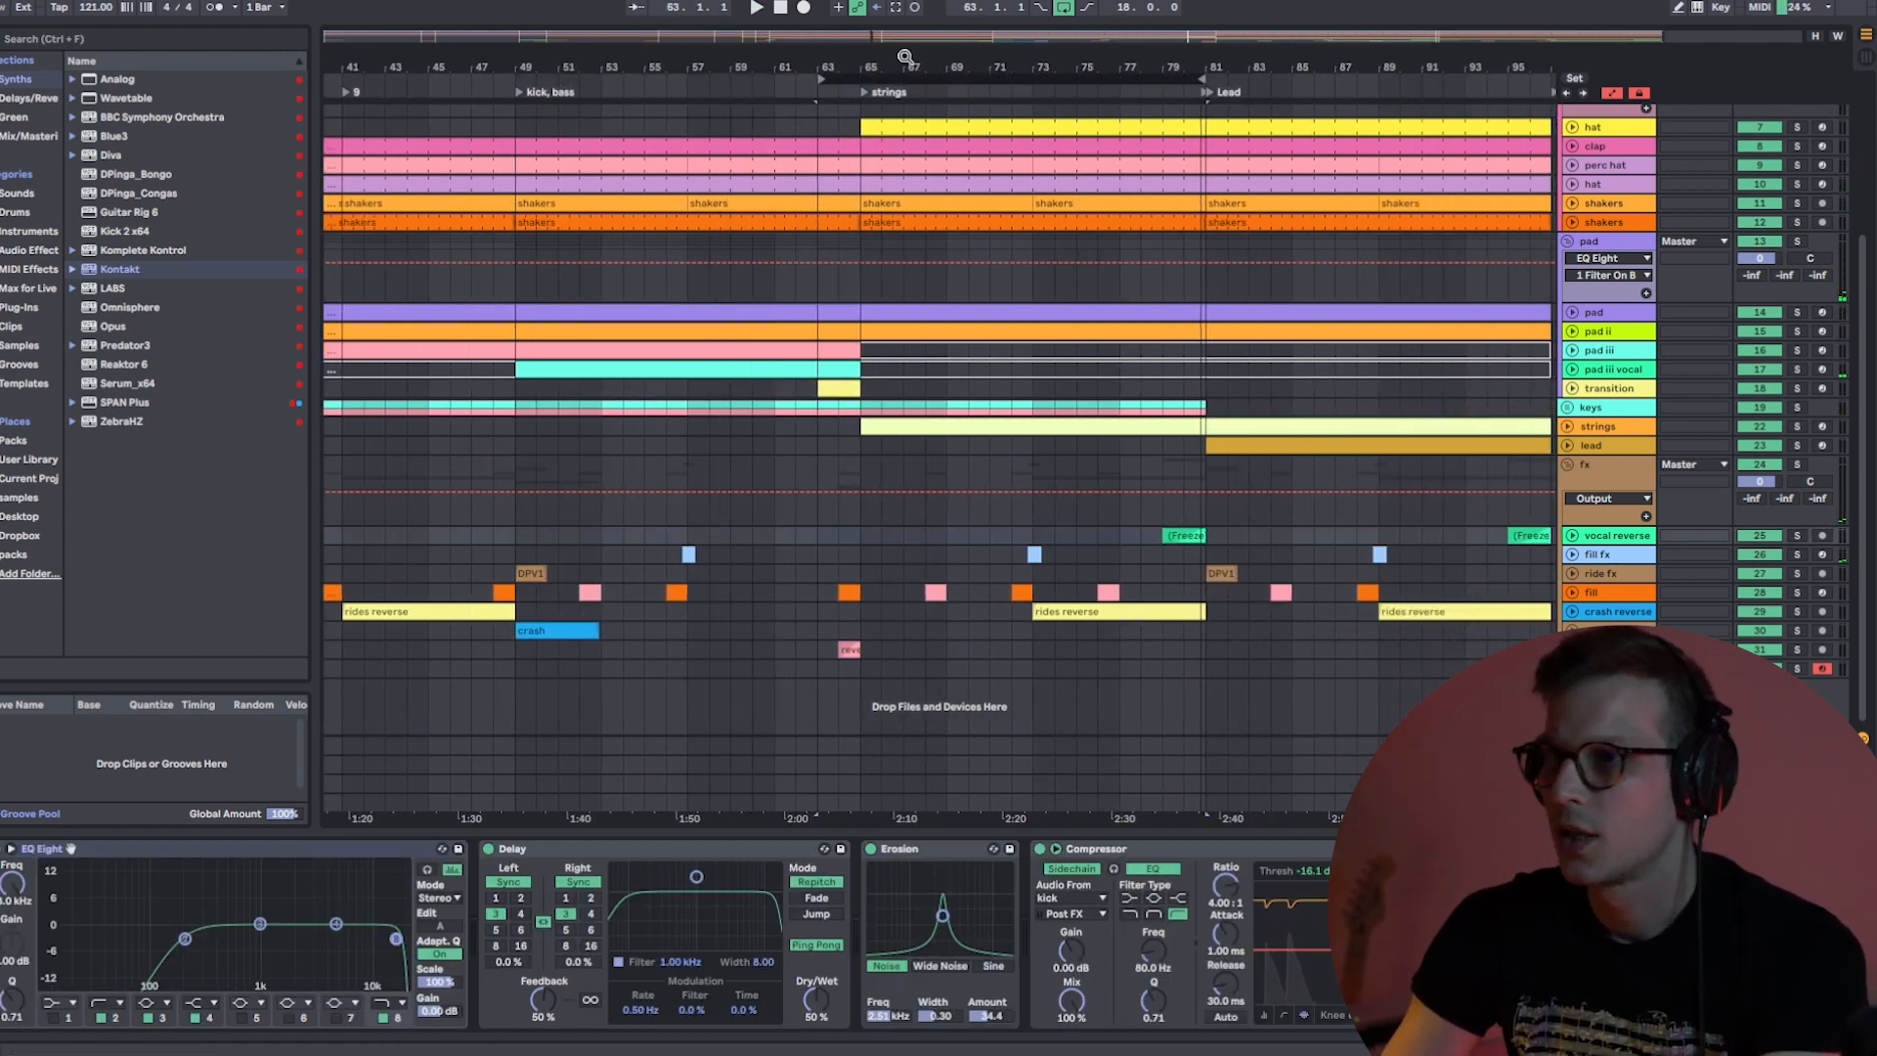
scroll(1046, 335, "up", 5)
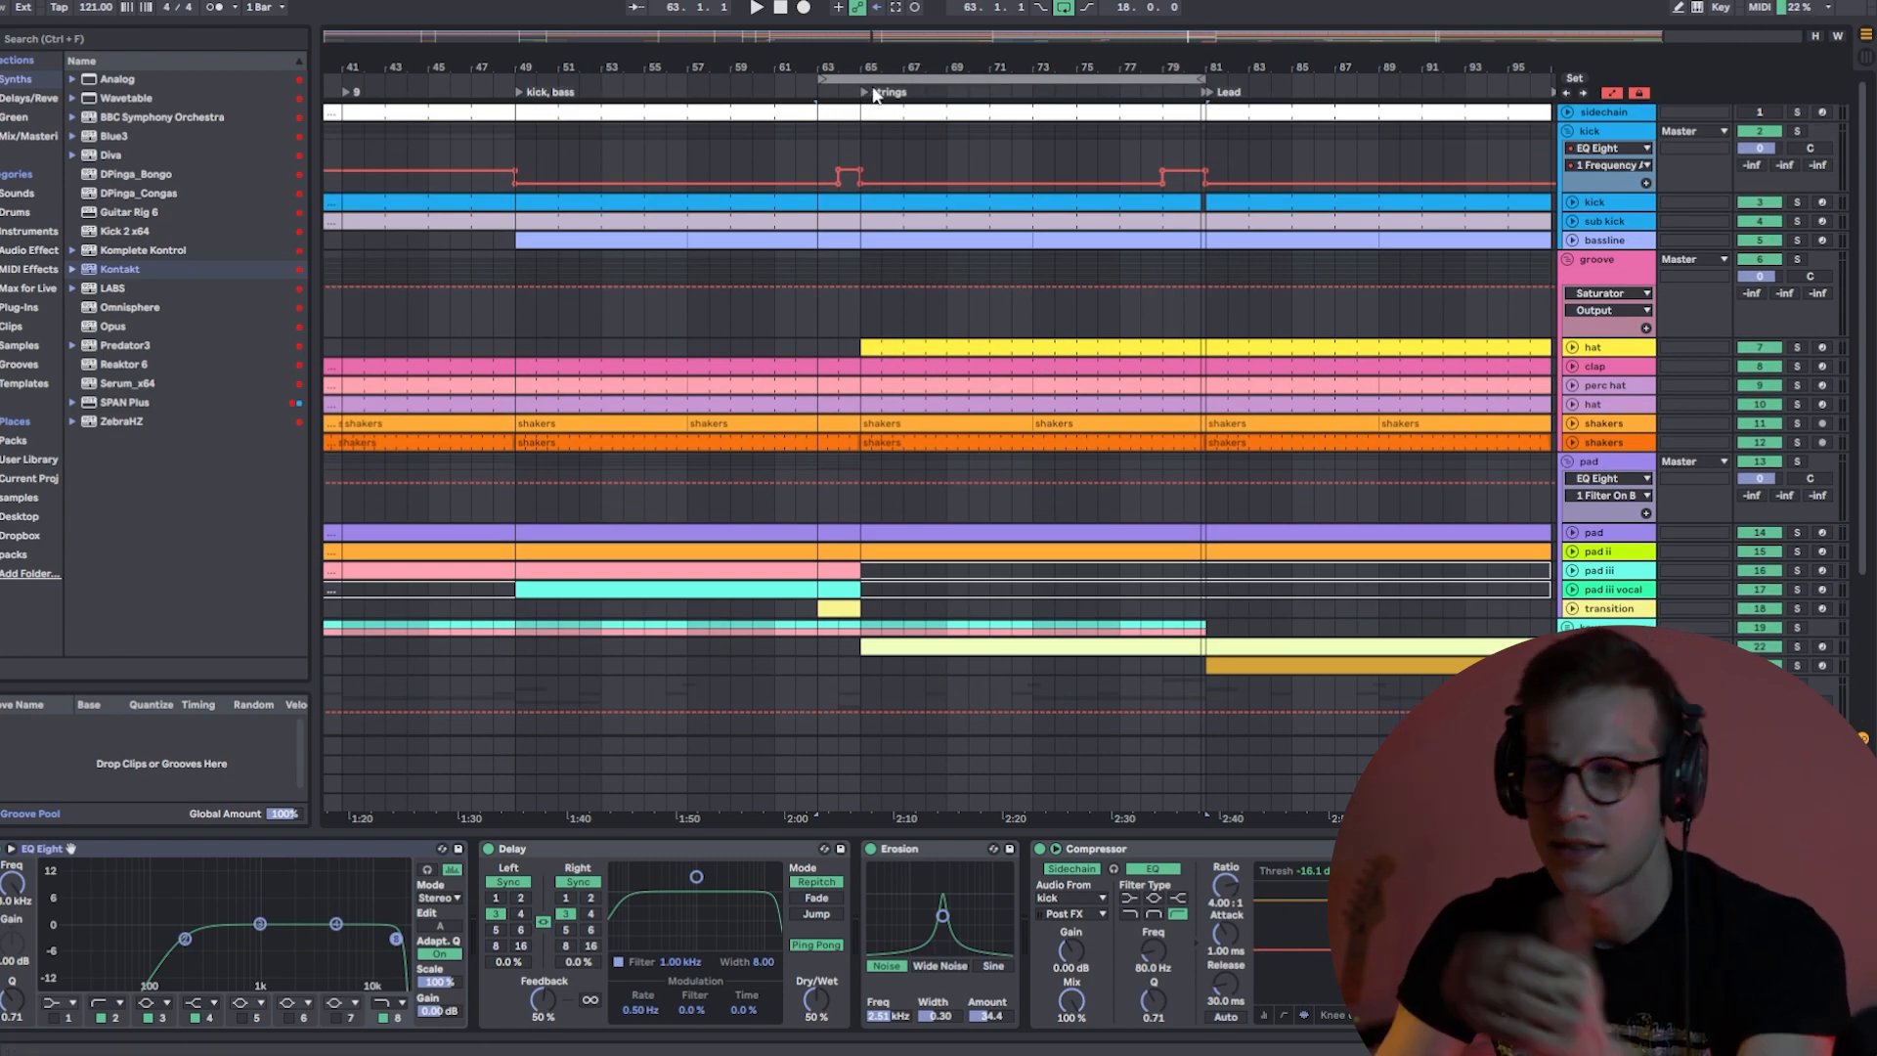
- Inspect the kick group's filter automation before bar 65 and play the mix from about bar 62 into the strings section
mouse_move(849, 181)
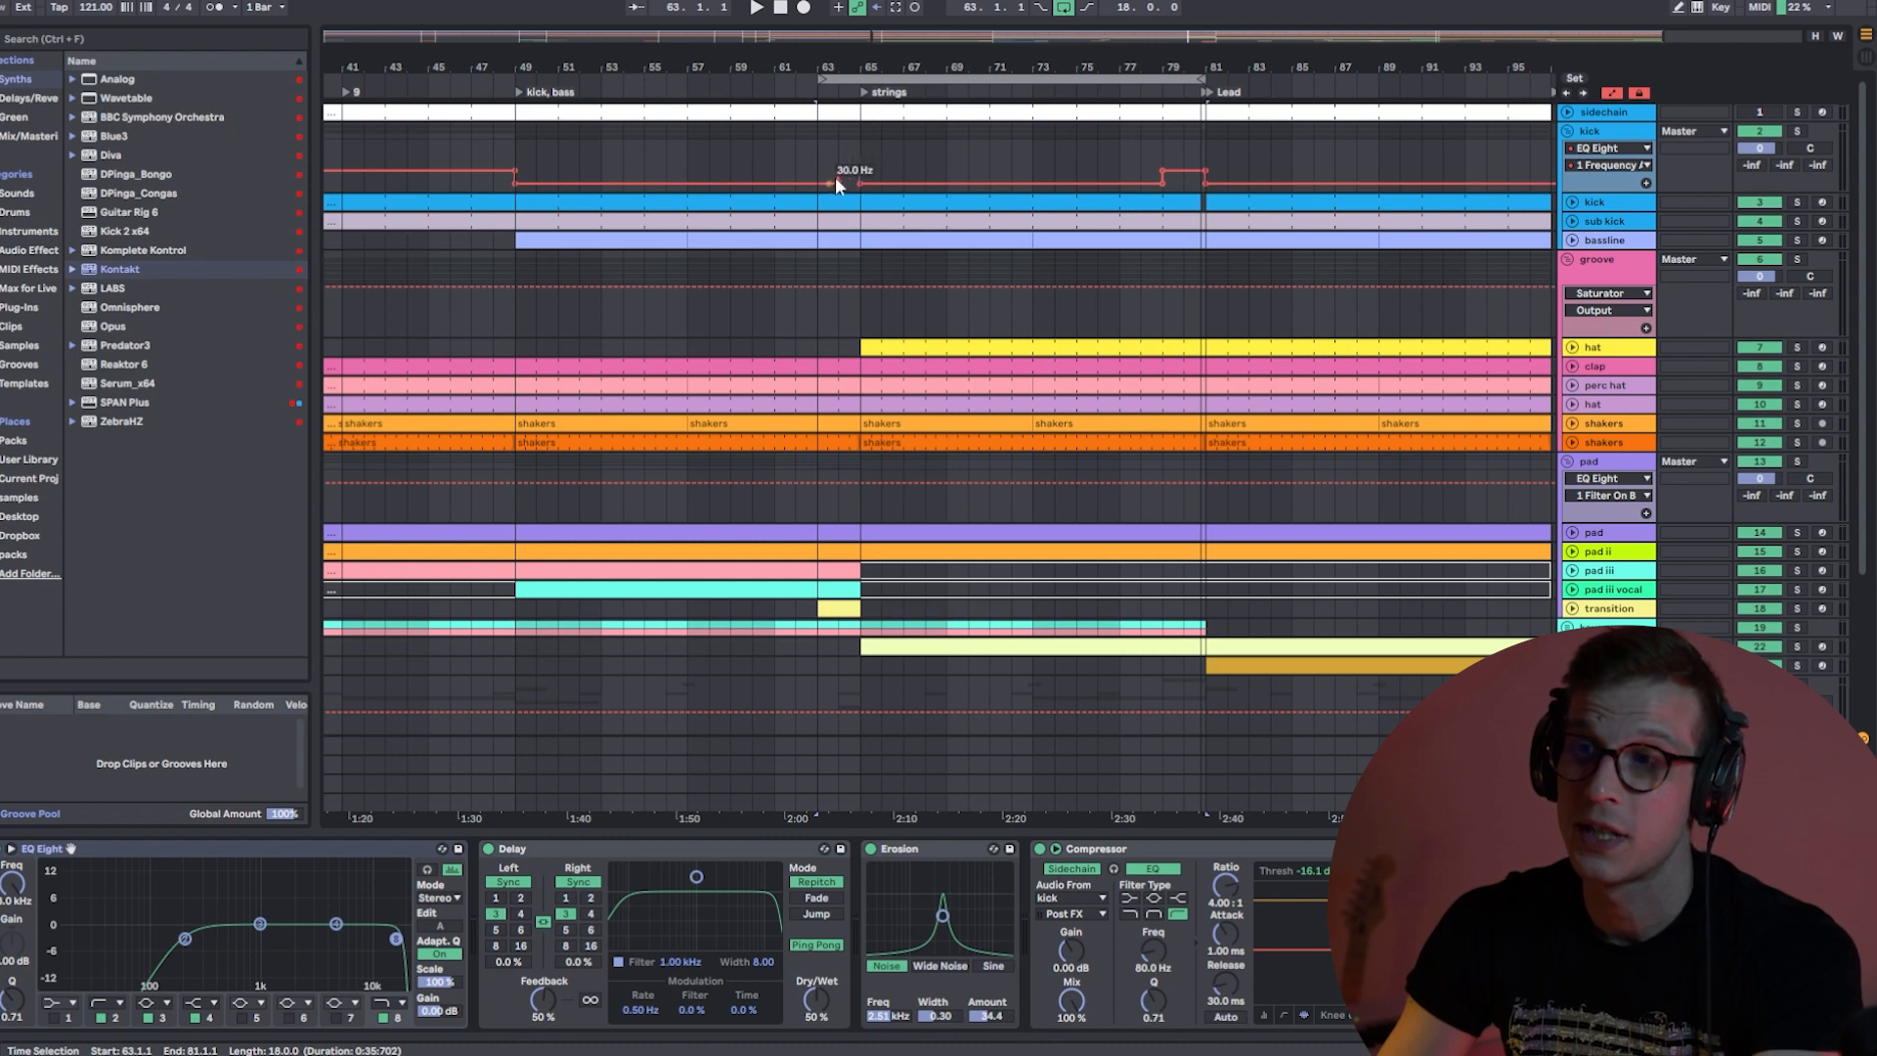
left_click(796, 80)
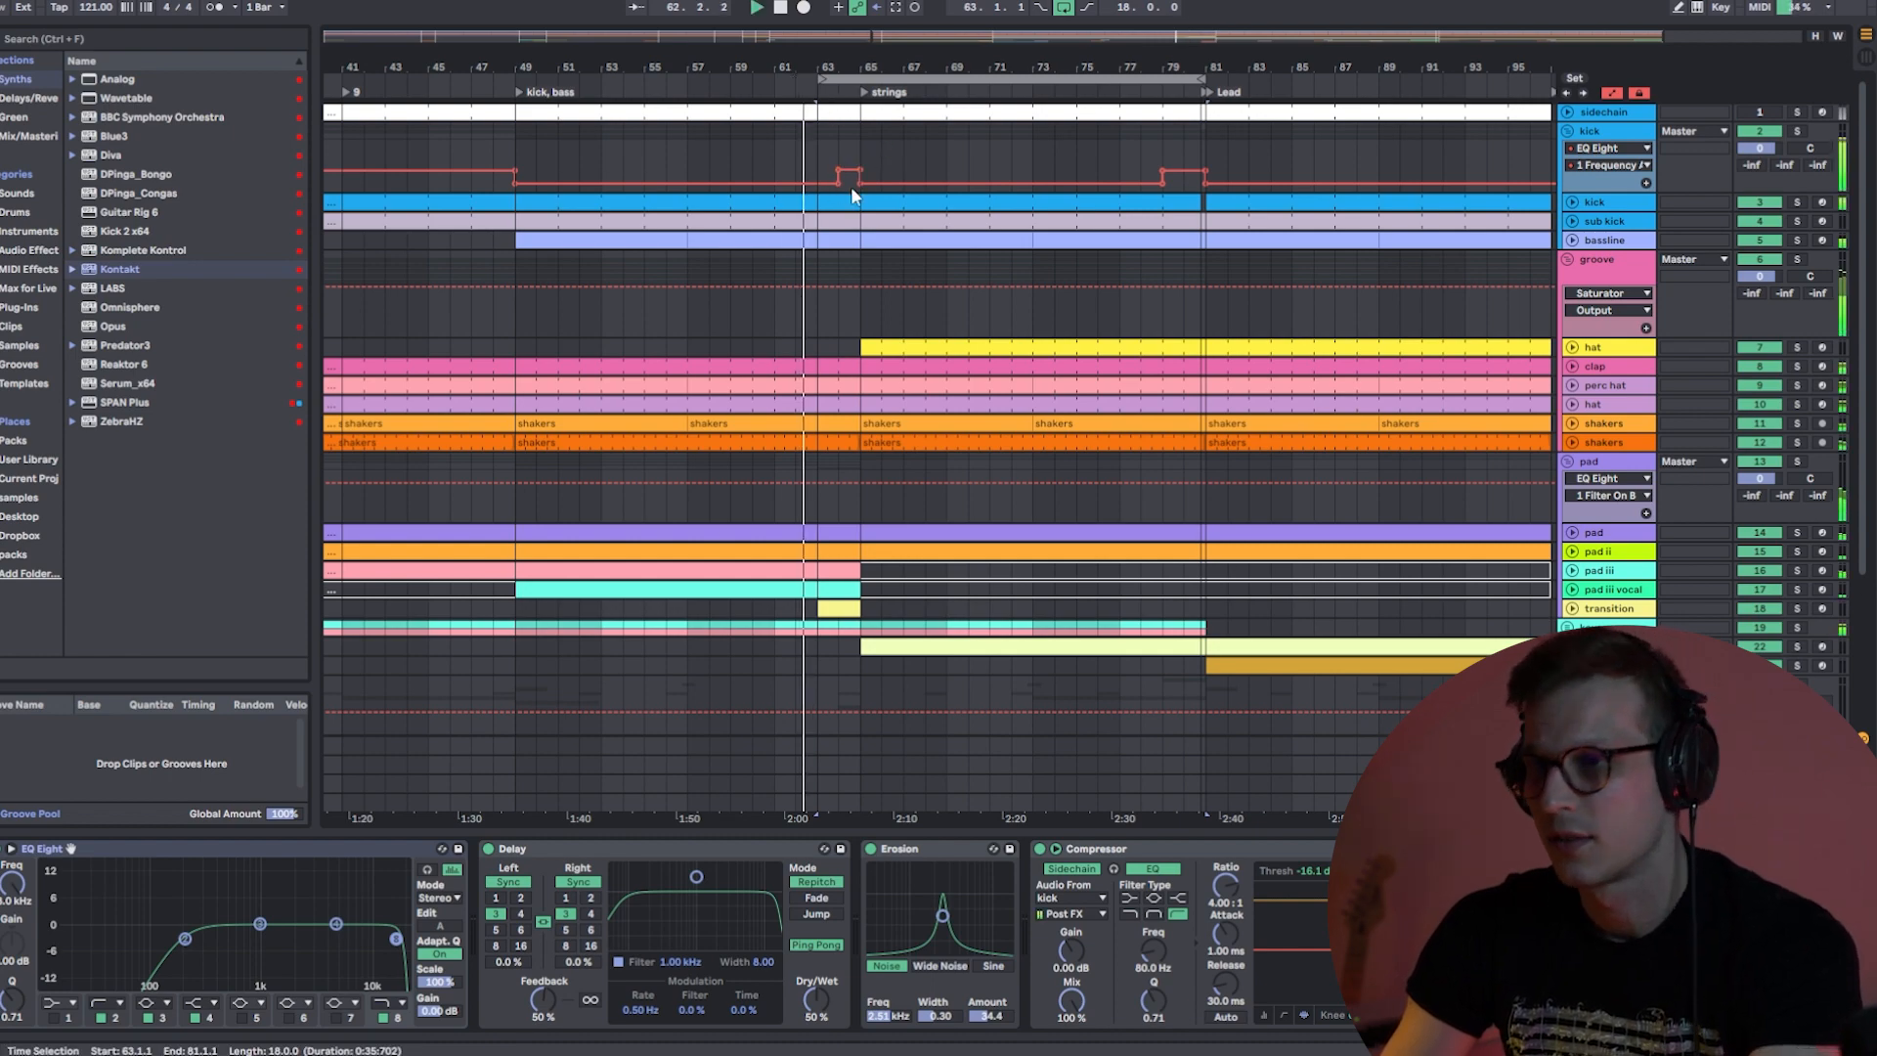
scroll(1134, 276, "down", 2)
scroll(1471, 402, "down", 3)
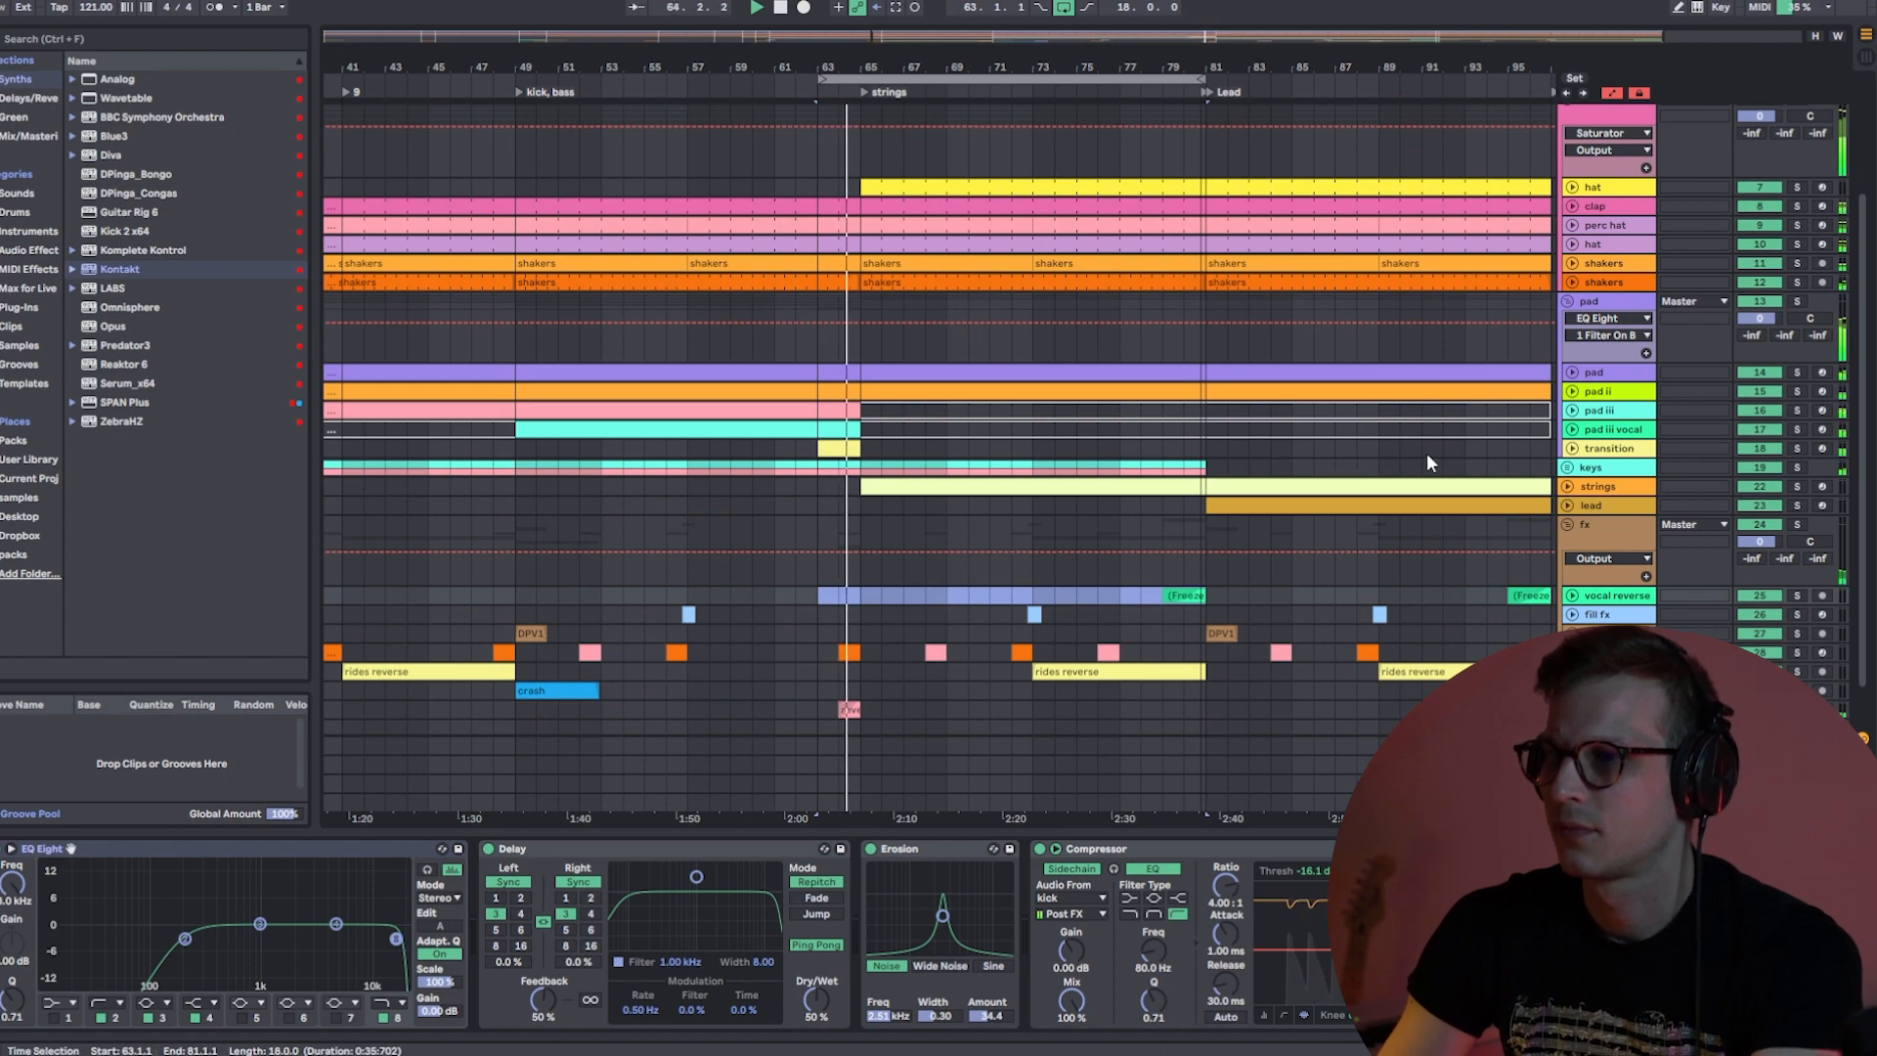
scroll(1427, 454, "up", 4)
scroll(1428, 453, "down", 1)
scroll(1427, 454, "down", 3)
- Unfold and solo the strings track, stop playback and open the notes of its clip at bar 65
left_click(1567, 507)
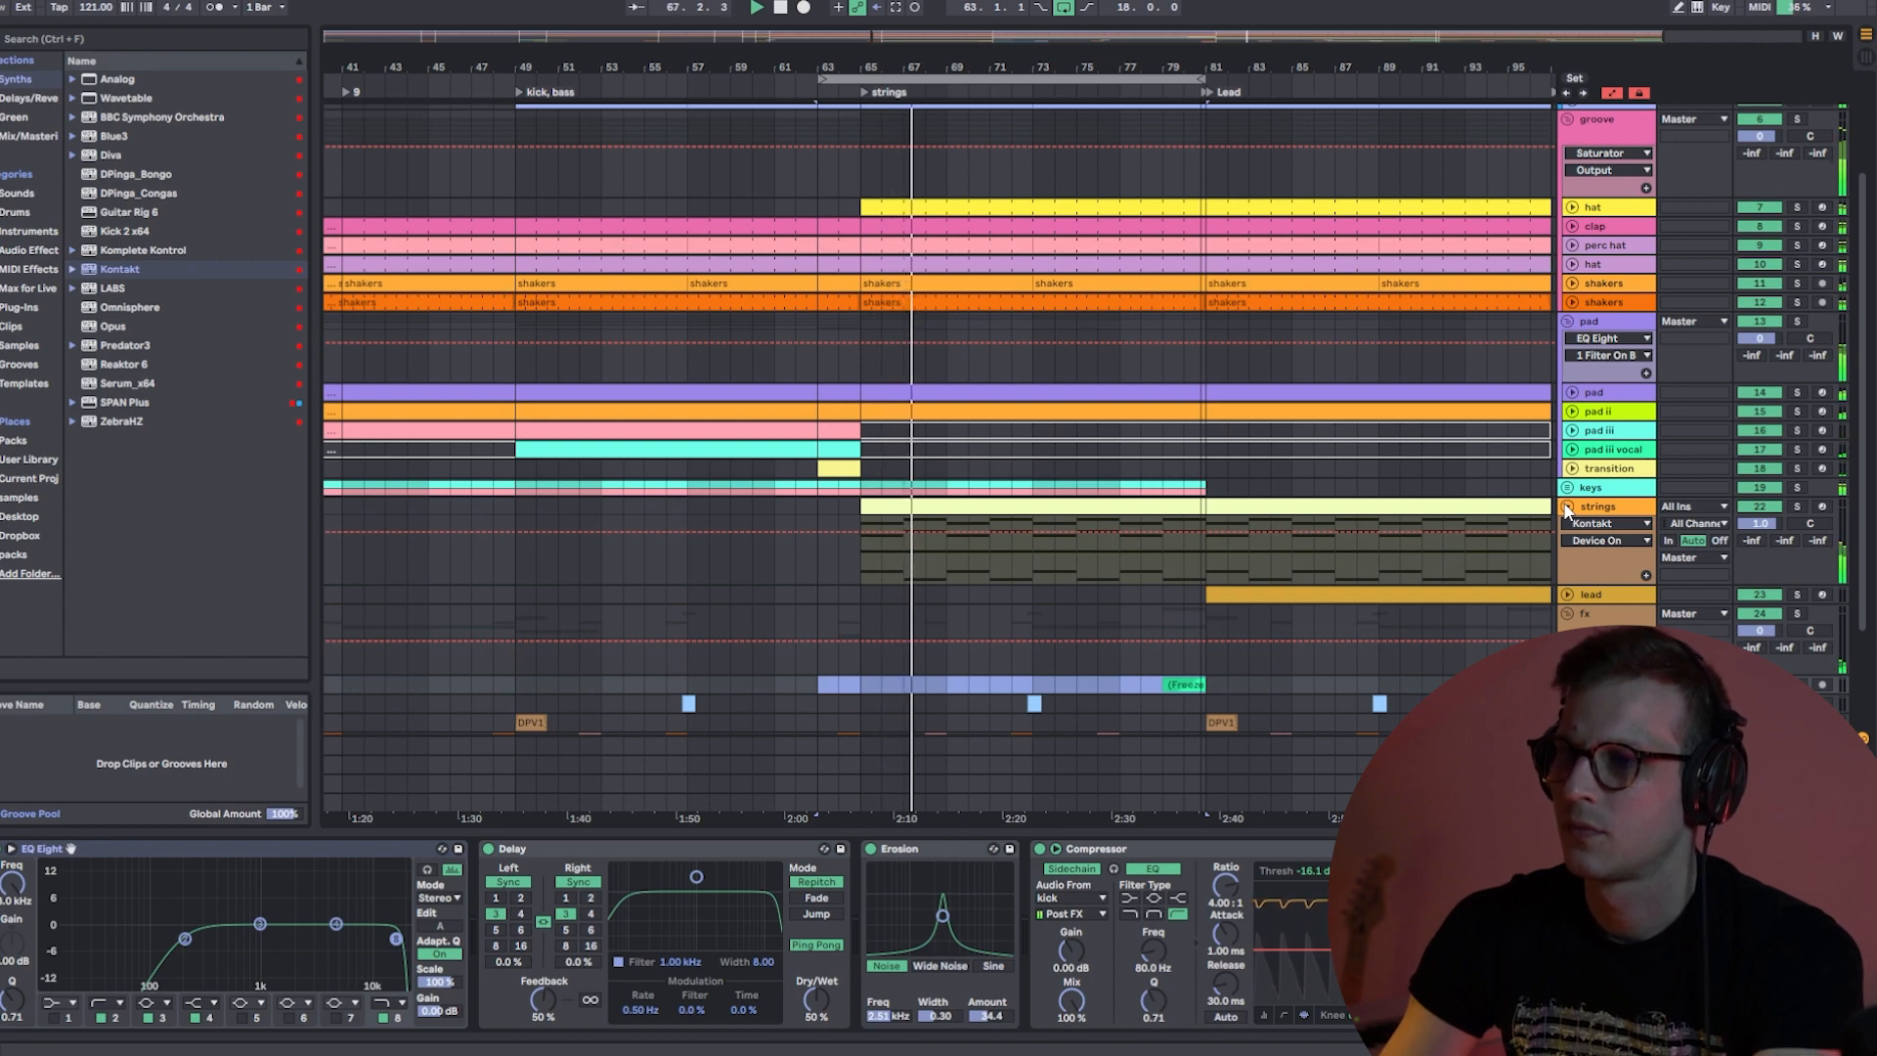
left_click(1796, 507)
key("space")
double_click(989, 508)
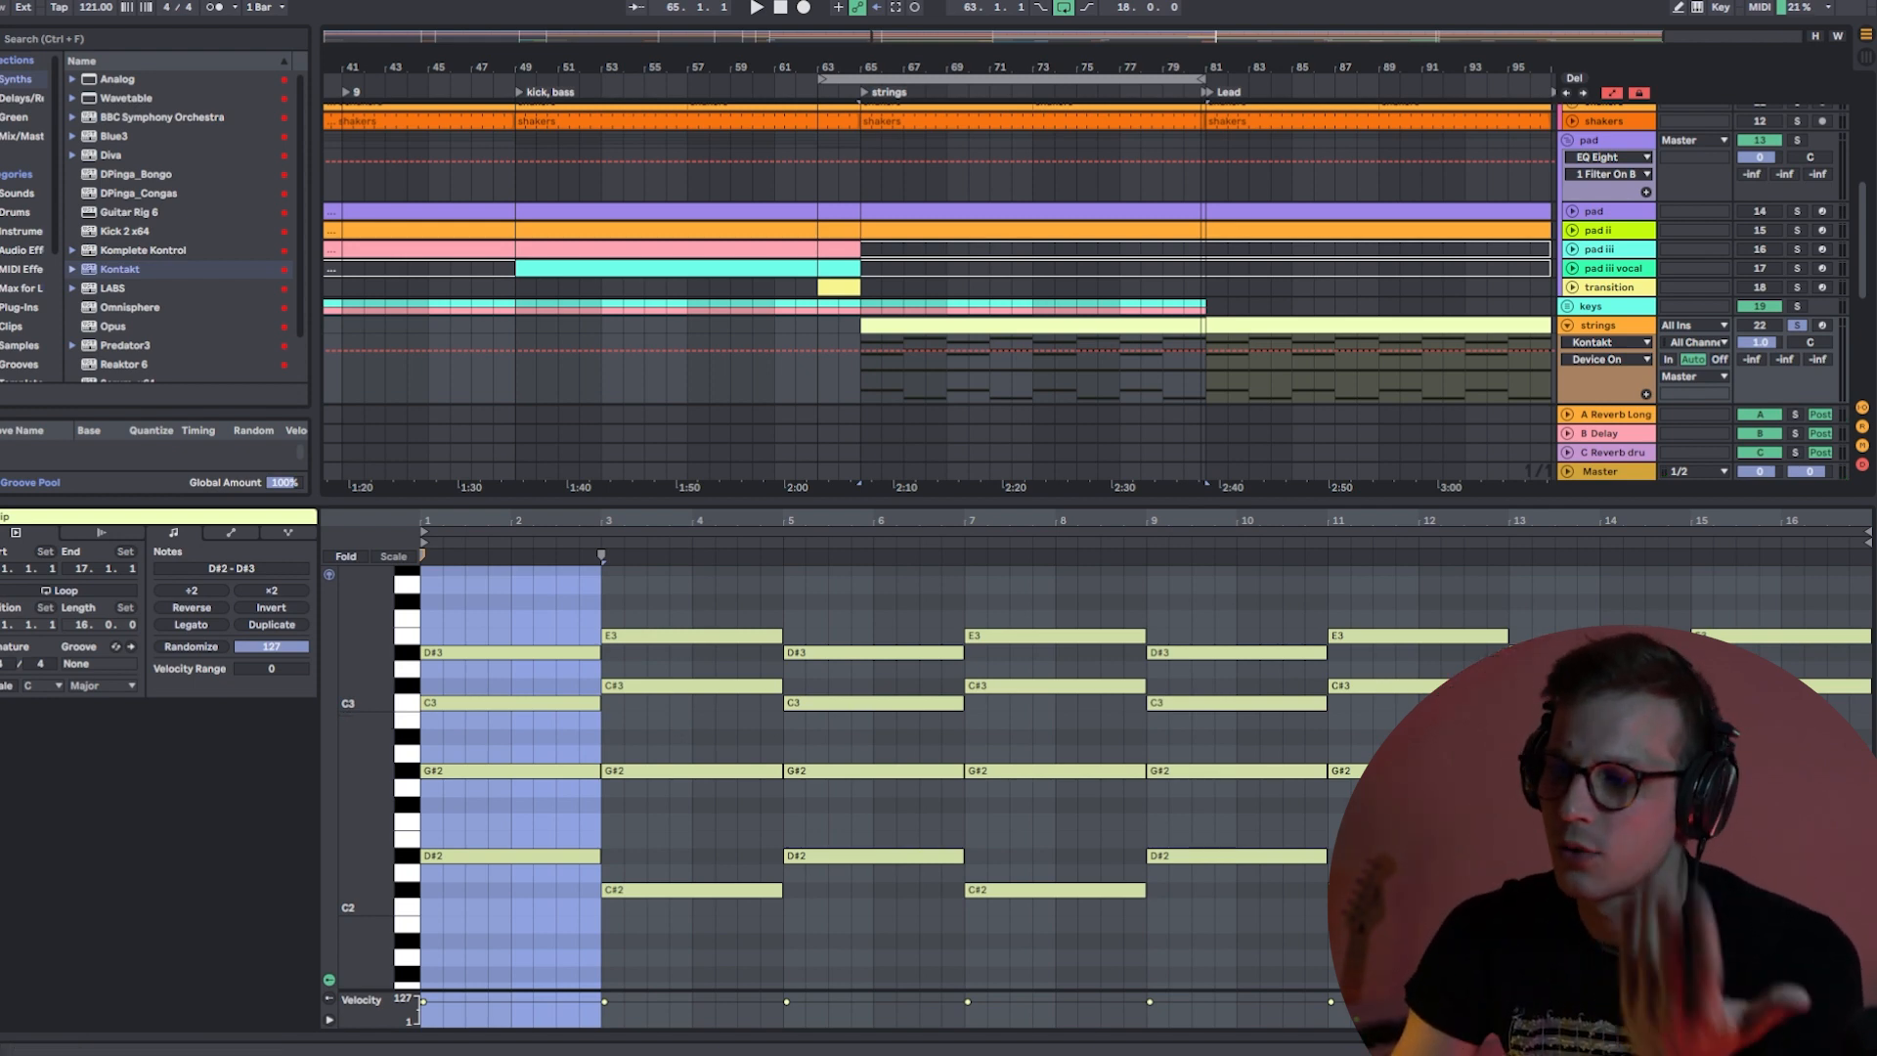
- Open the strings track's Kontakt instrument to inspect Session Strings 2, close it and play the soloed strings from bar 65
key("shift+Tab")
left_click(32, 847)
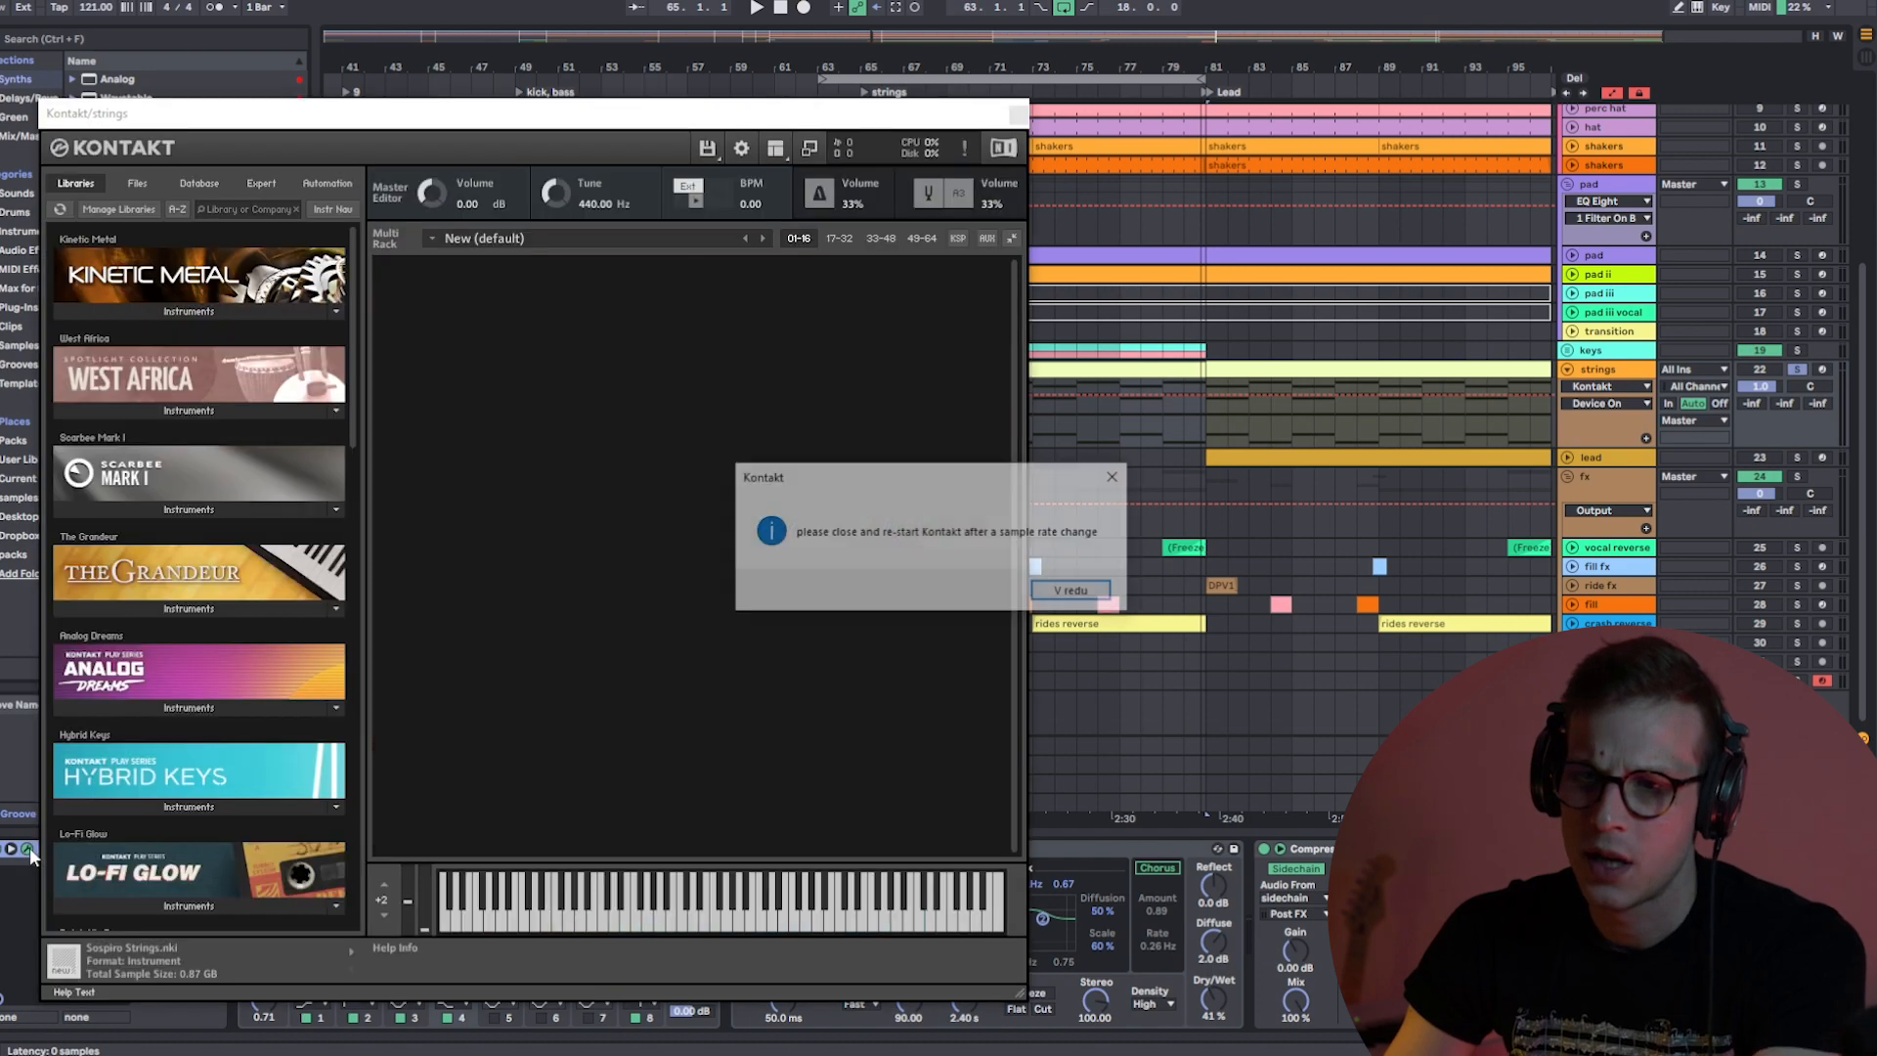
left_click(1117, 481)
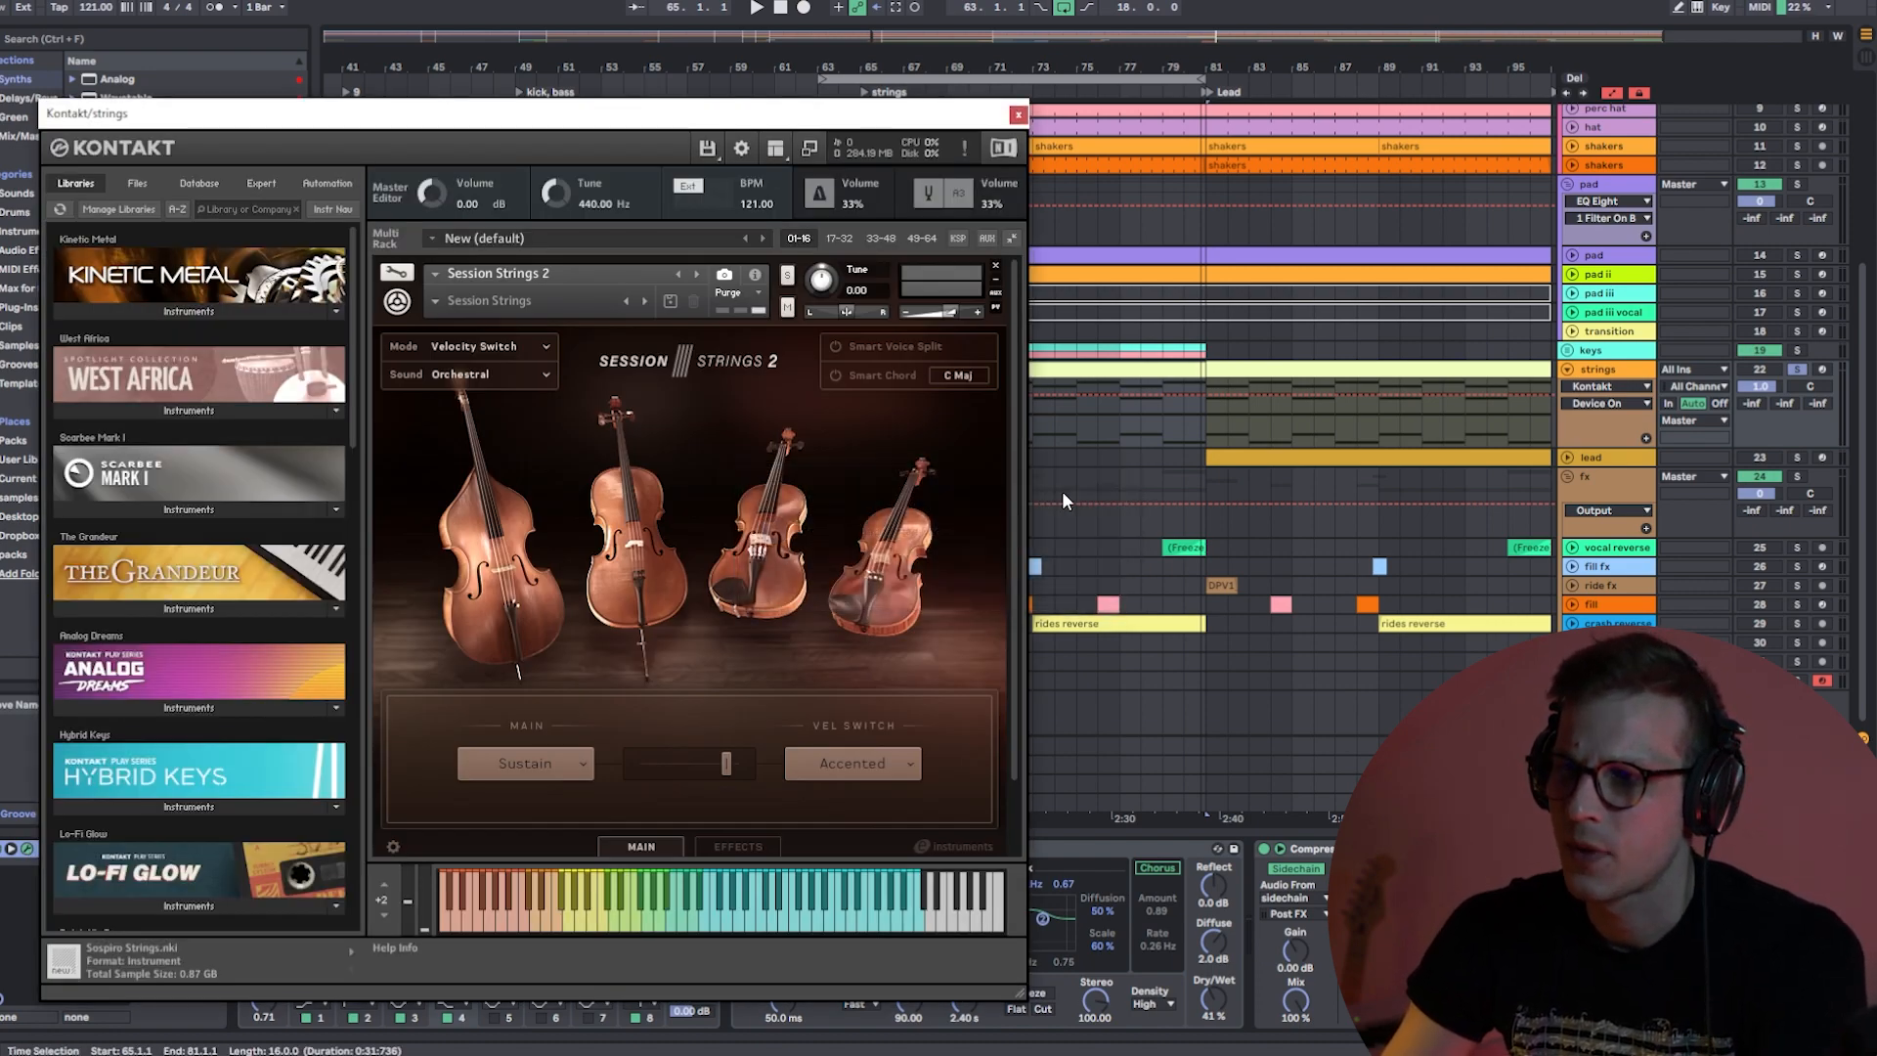
left_click(1017, 115)
key("space")
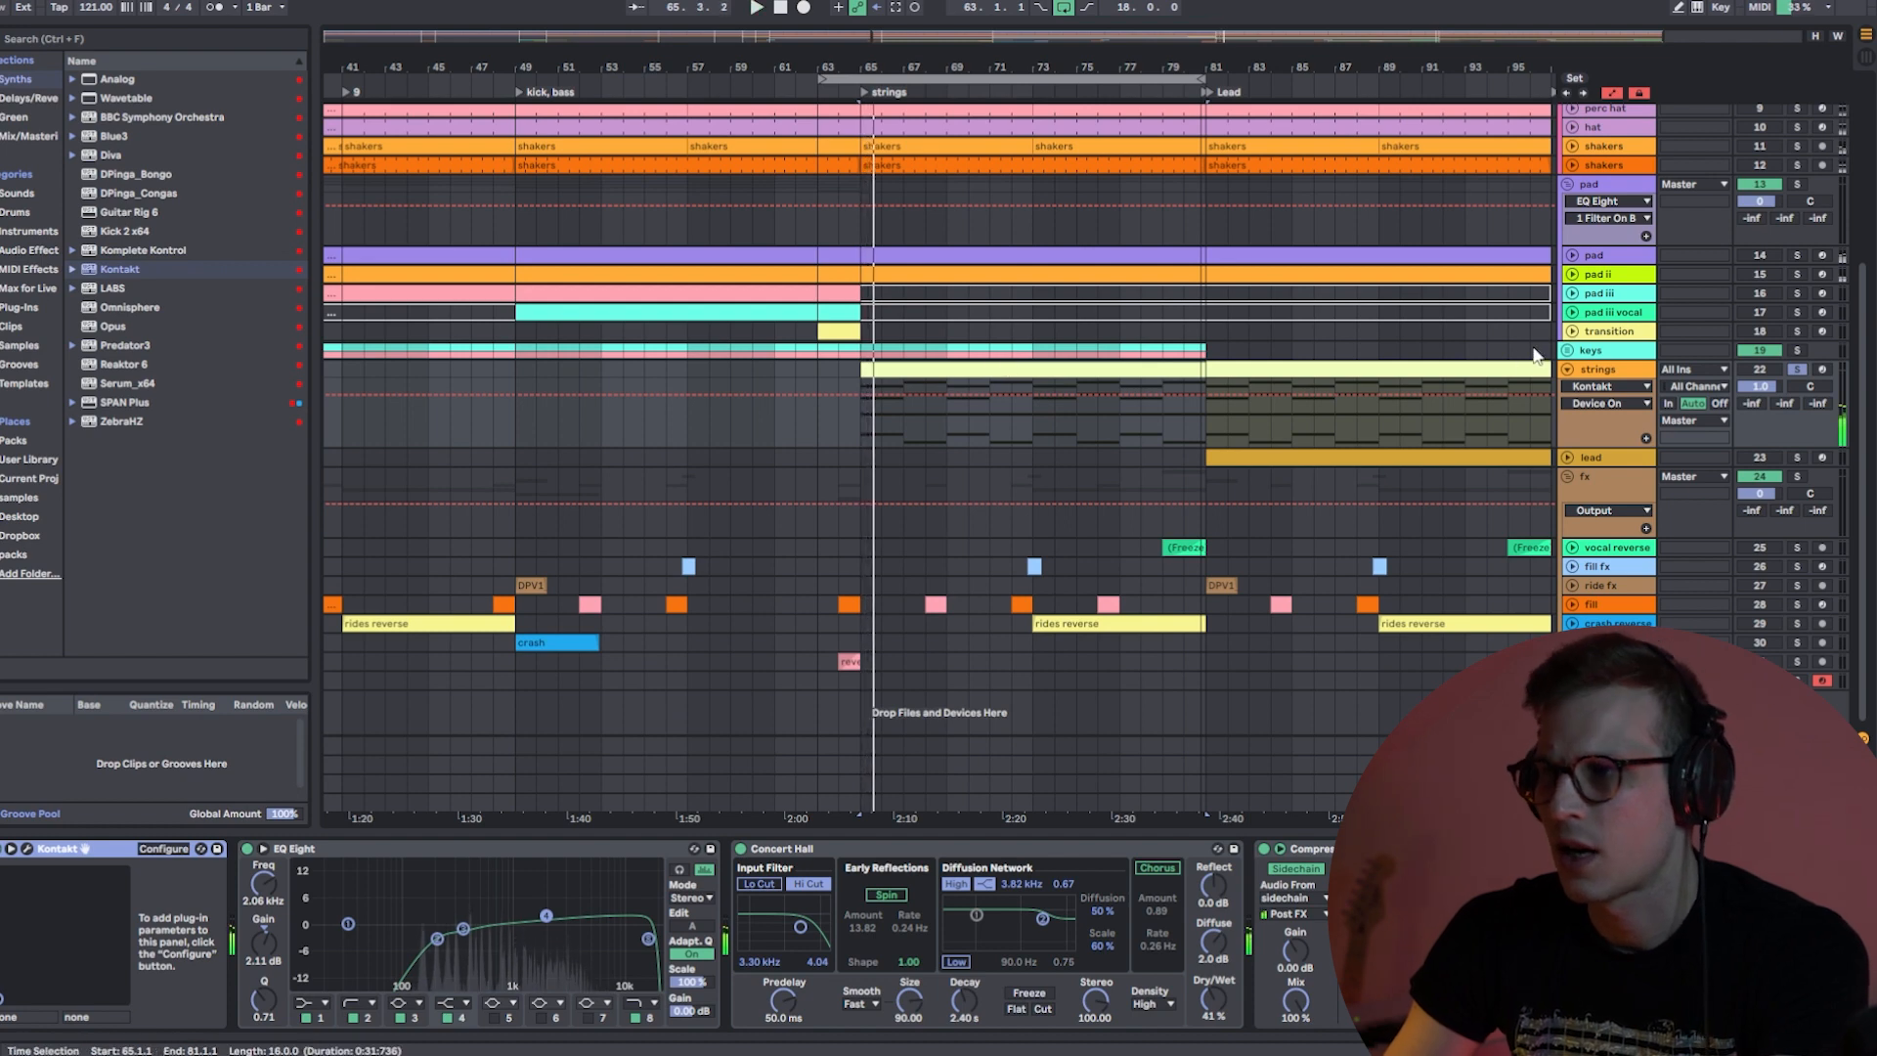
- Fold the strings track and unfold the keys group to reveal its keys and keys electric tracks
left_click(1584, 371)
left_click(1568, 370)
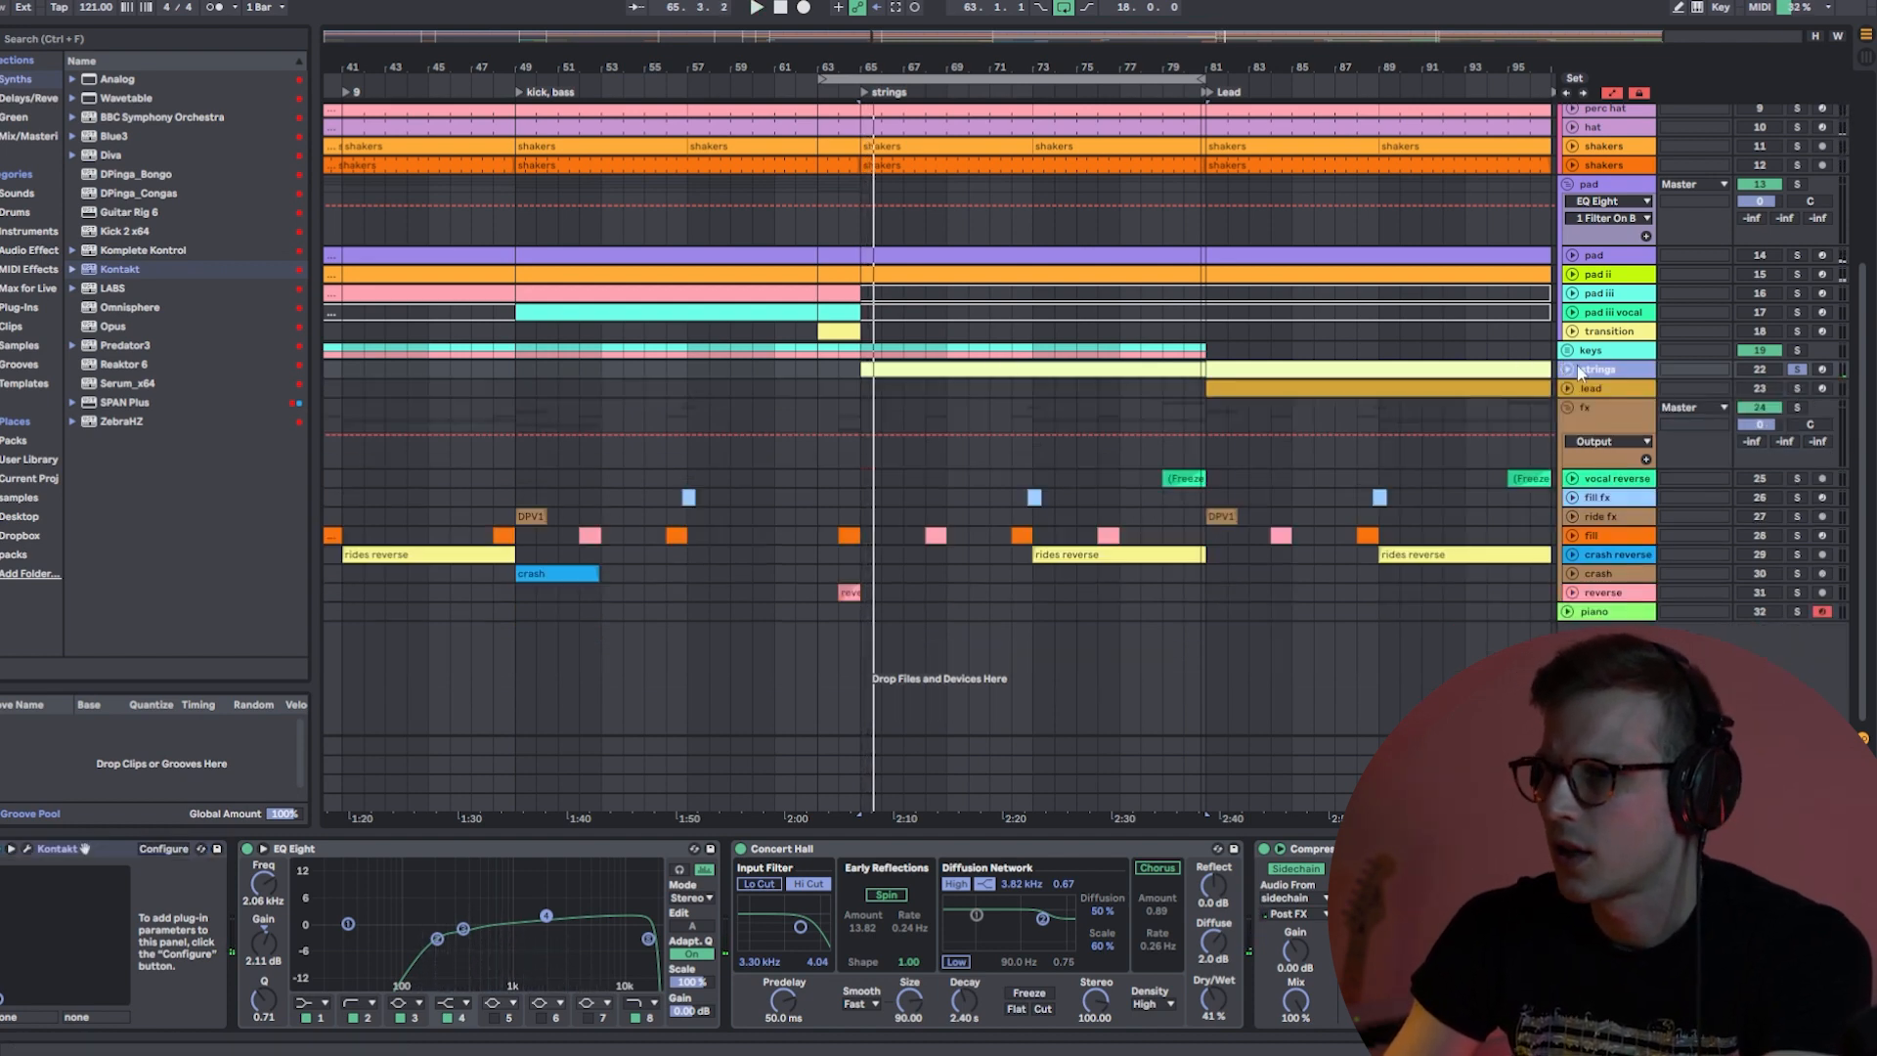
left_click(1567, 349)
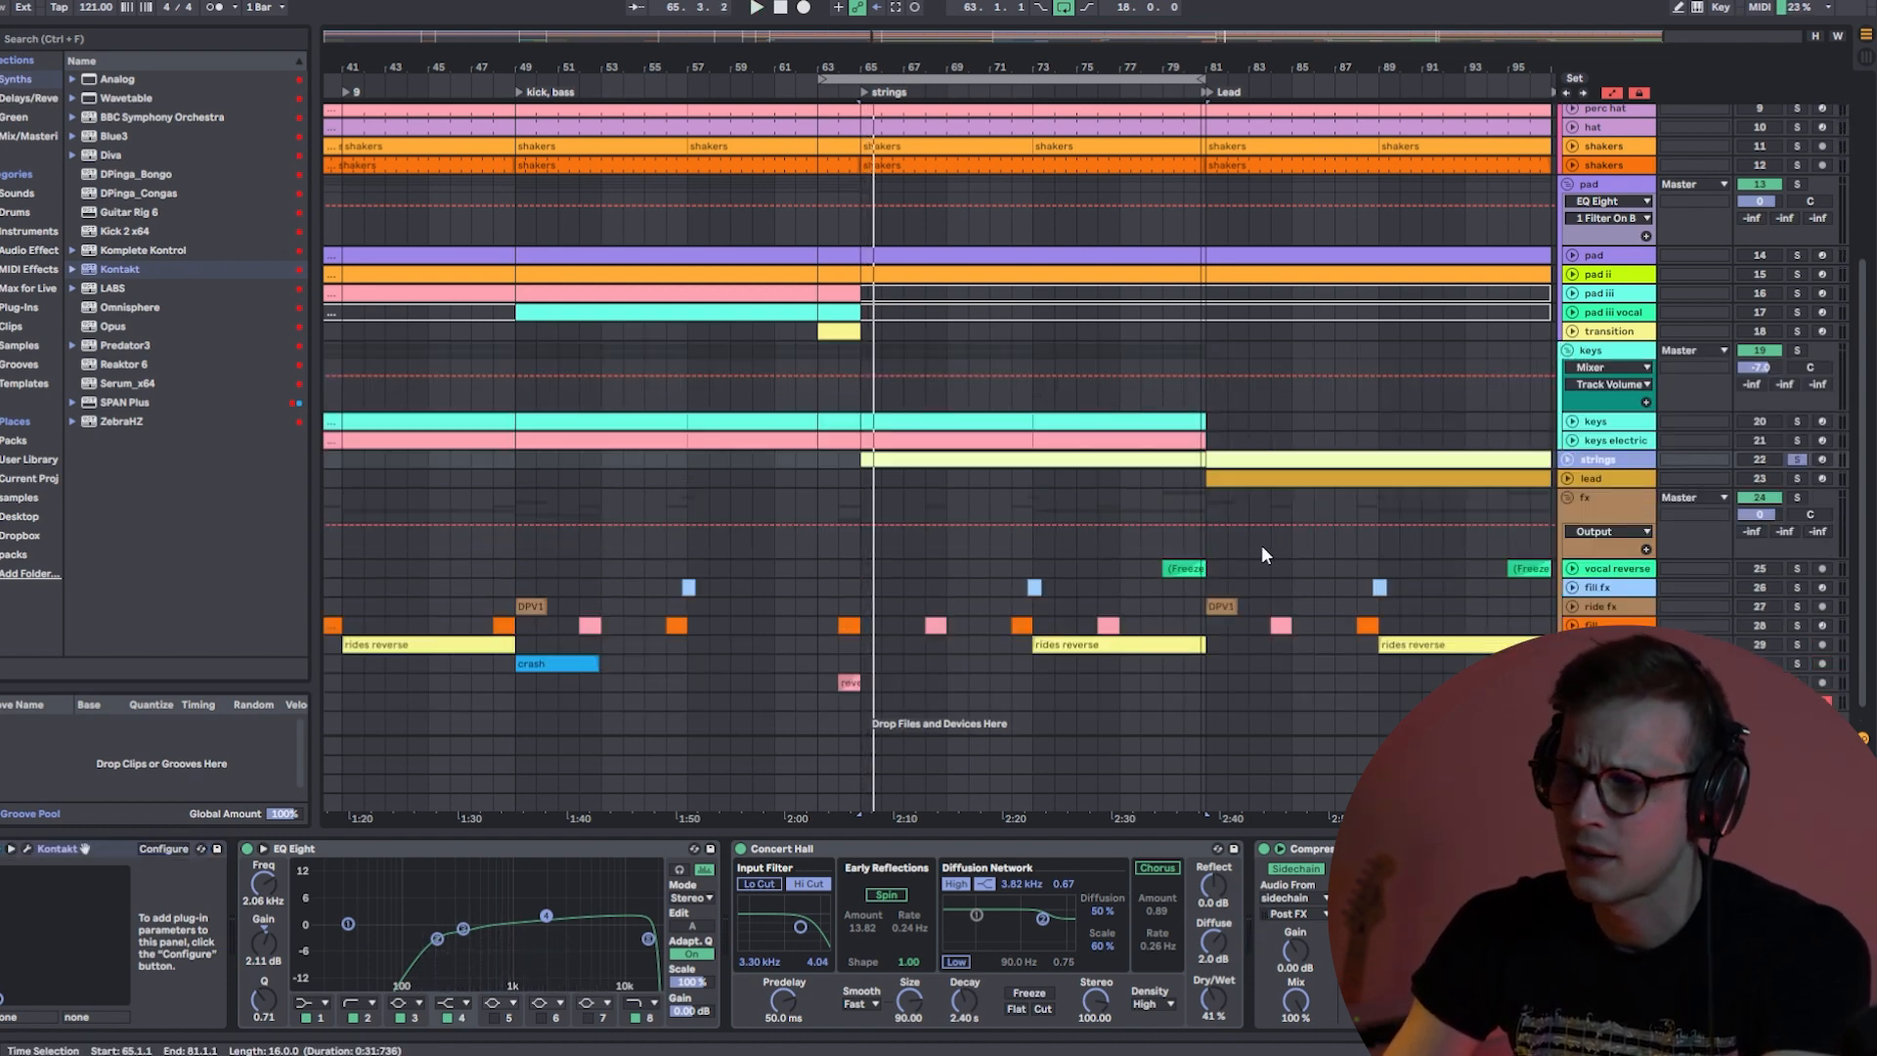
- Show the hat track's devices, audition it soloed from bar 68 and return to the full mix
scroll(1108, 479, "up", 2)
scroll(930, 322, "up", 2)
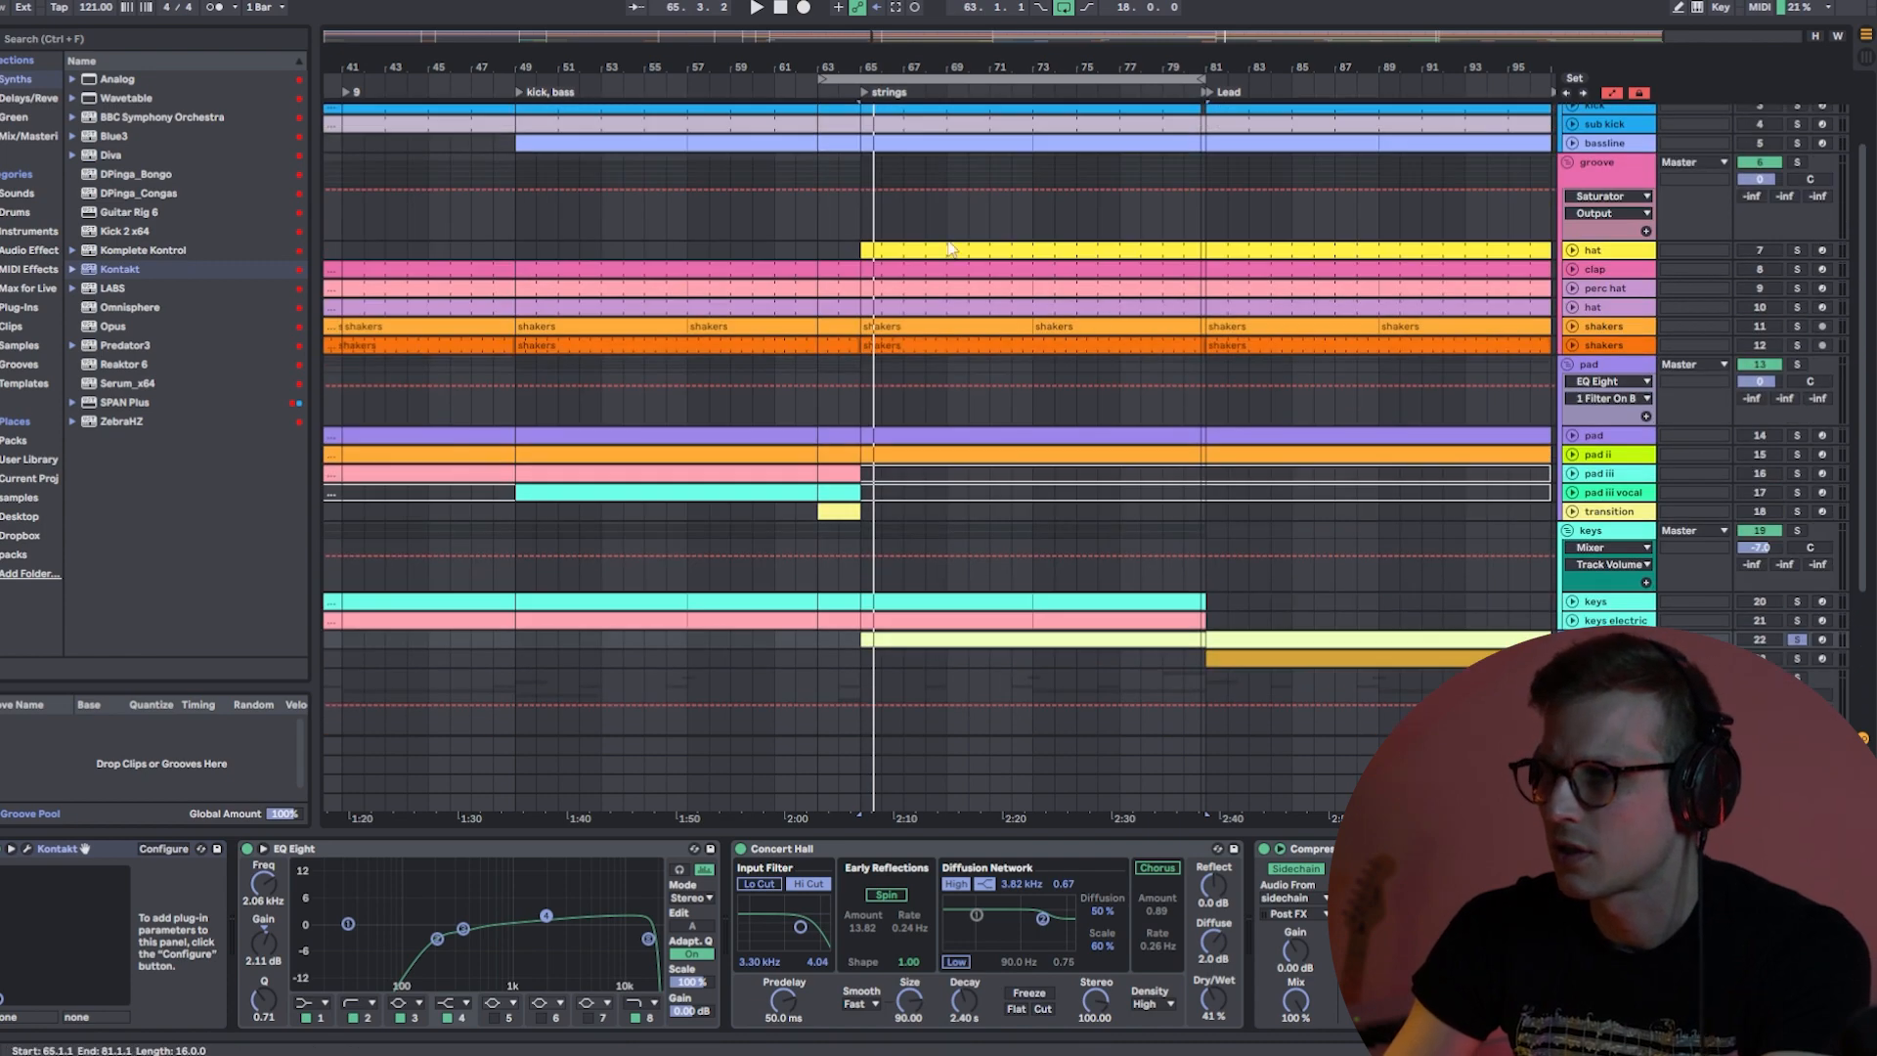
scroll(931, 323, "up", 2)
left_click(1631, 332)
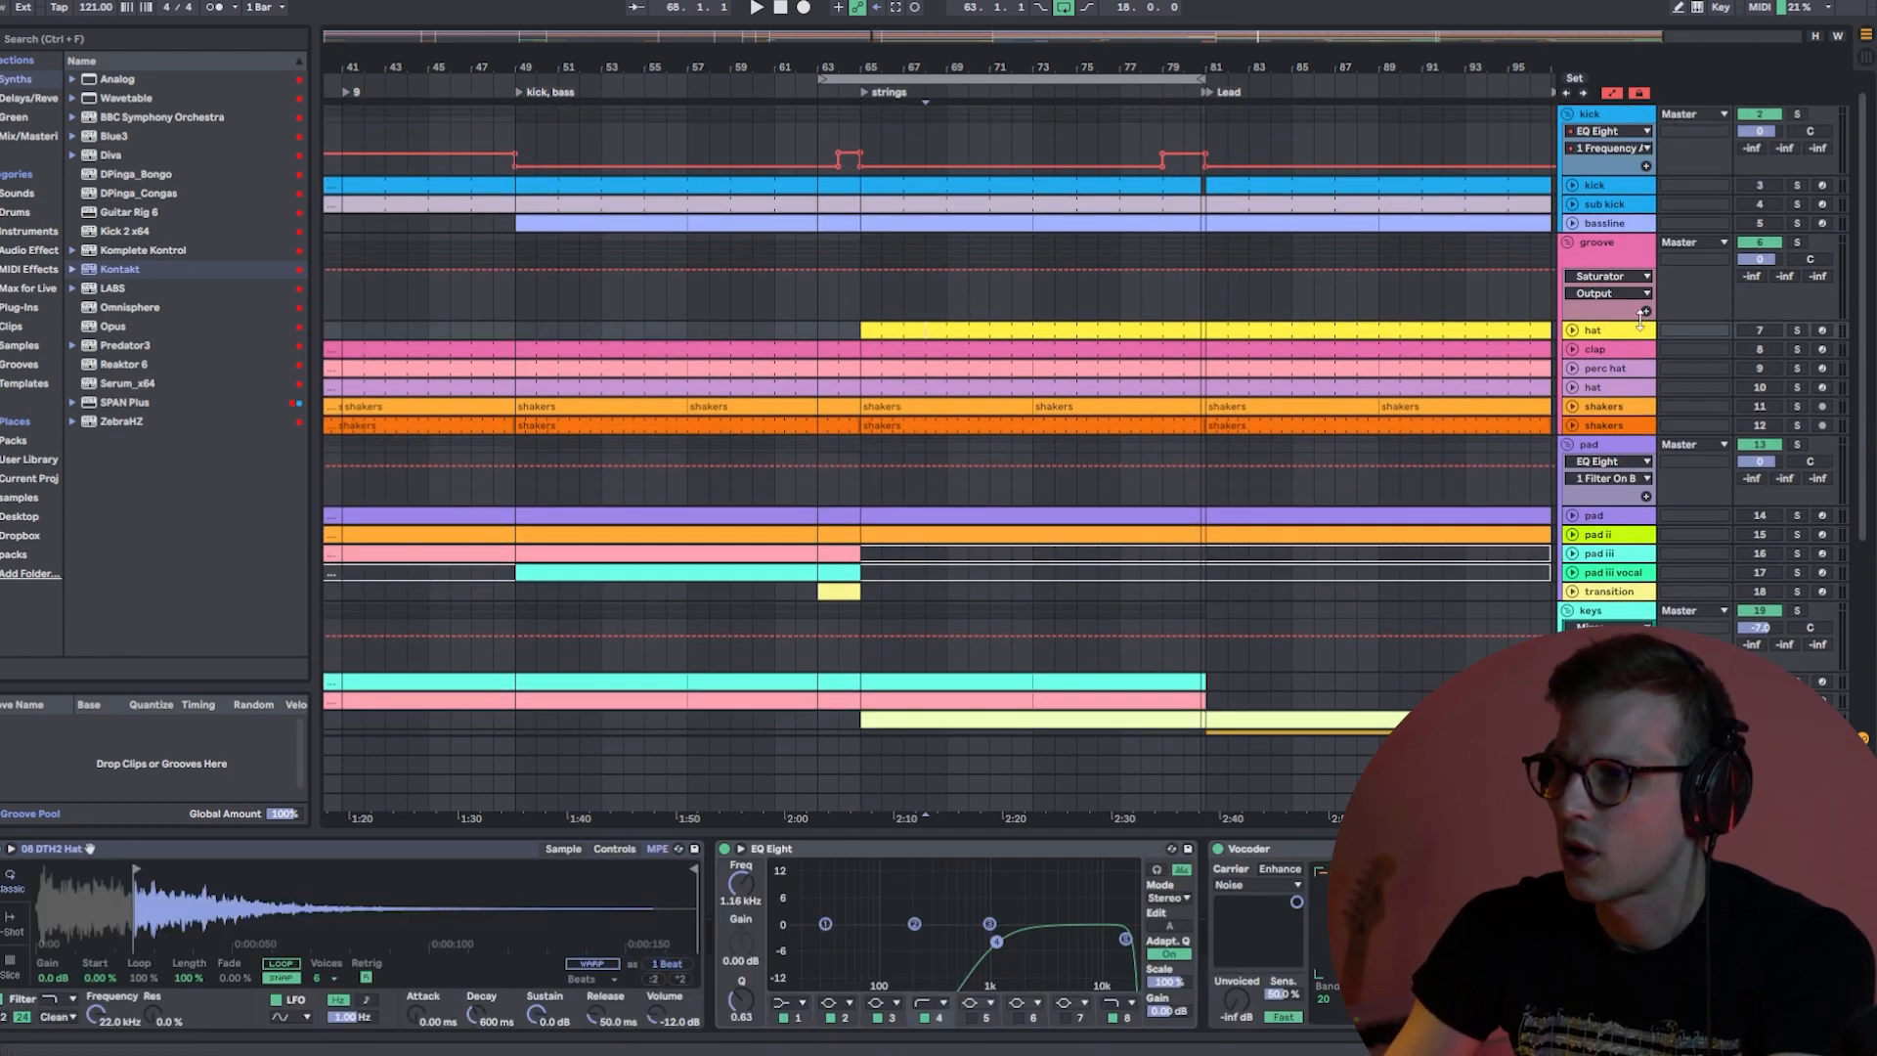
key("space")
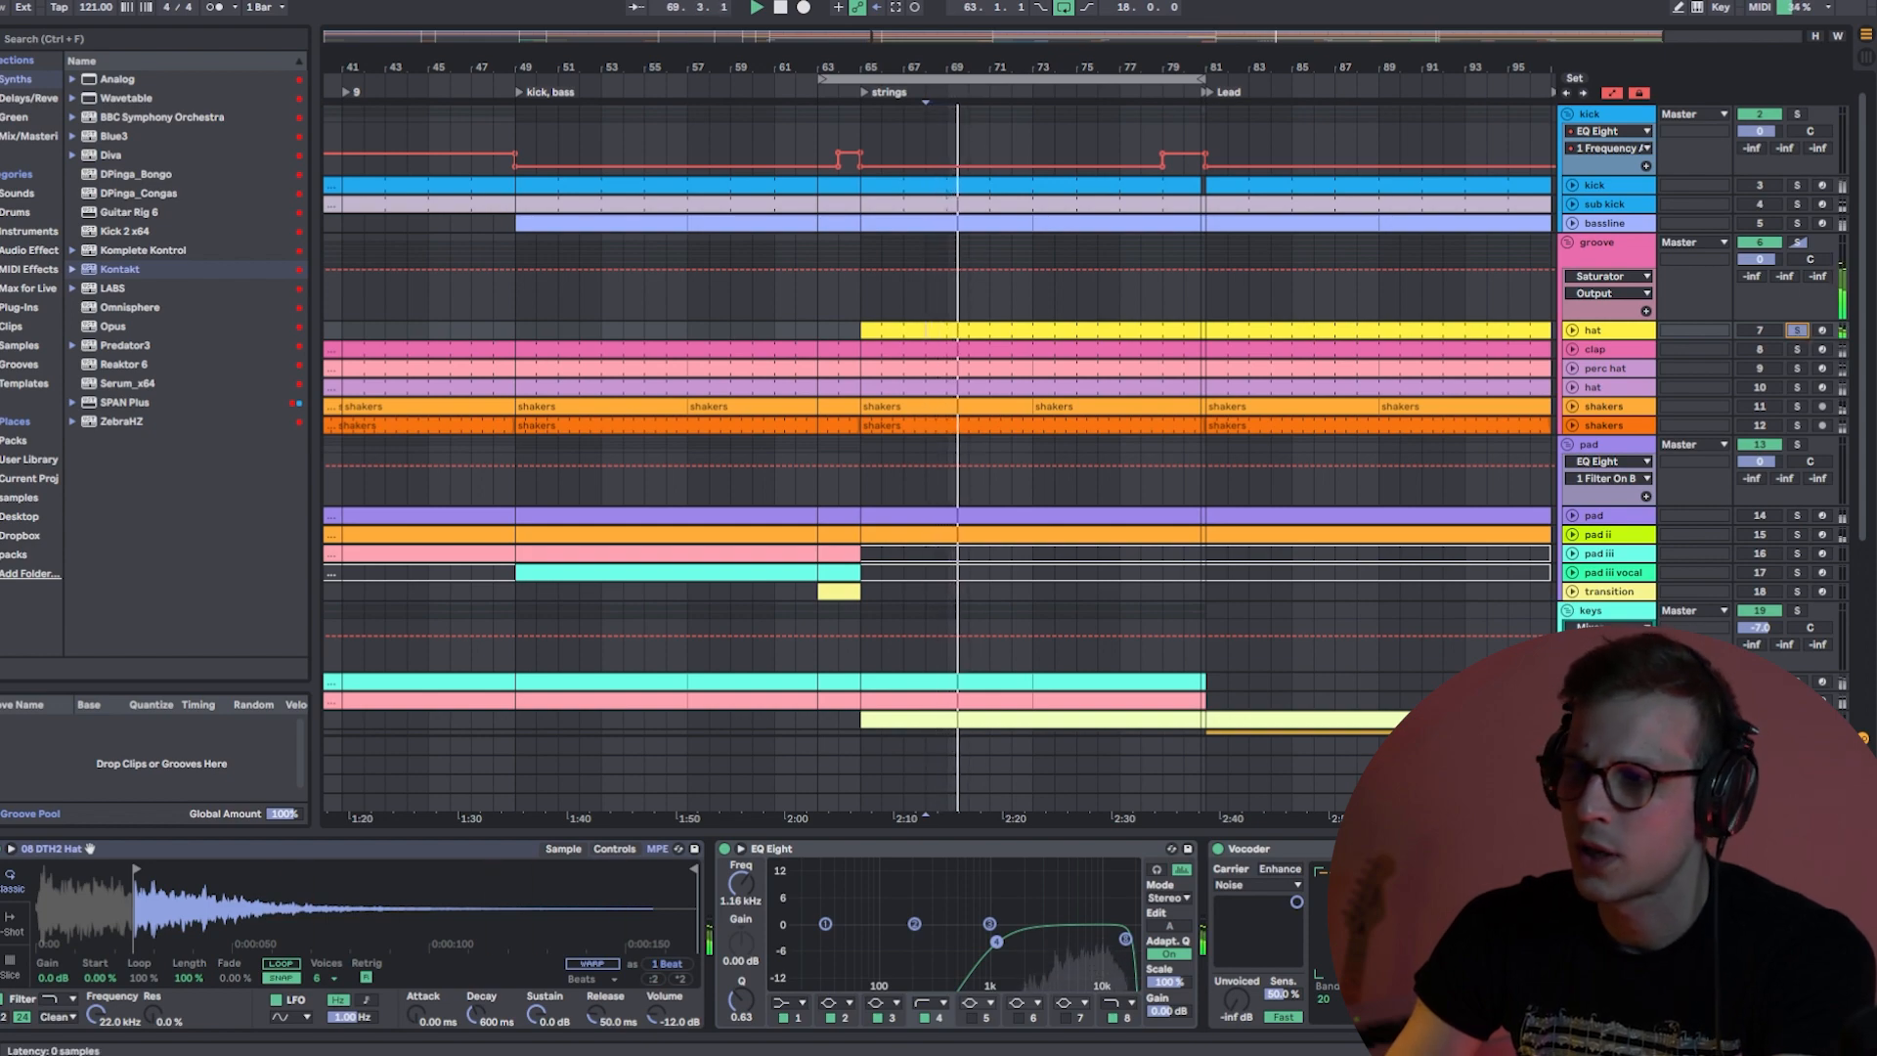
left_click(1799, 331)
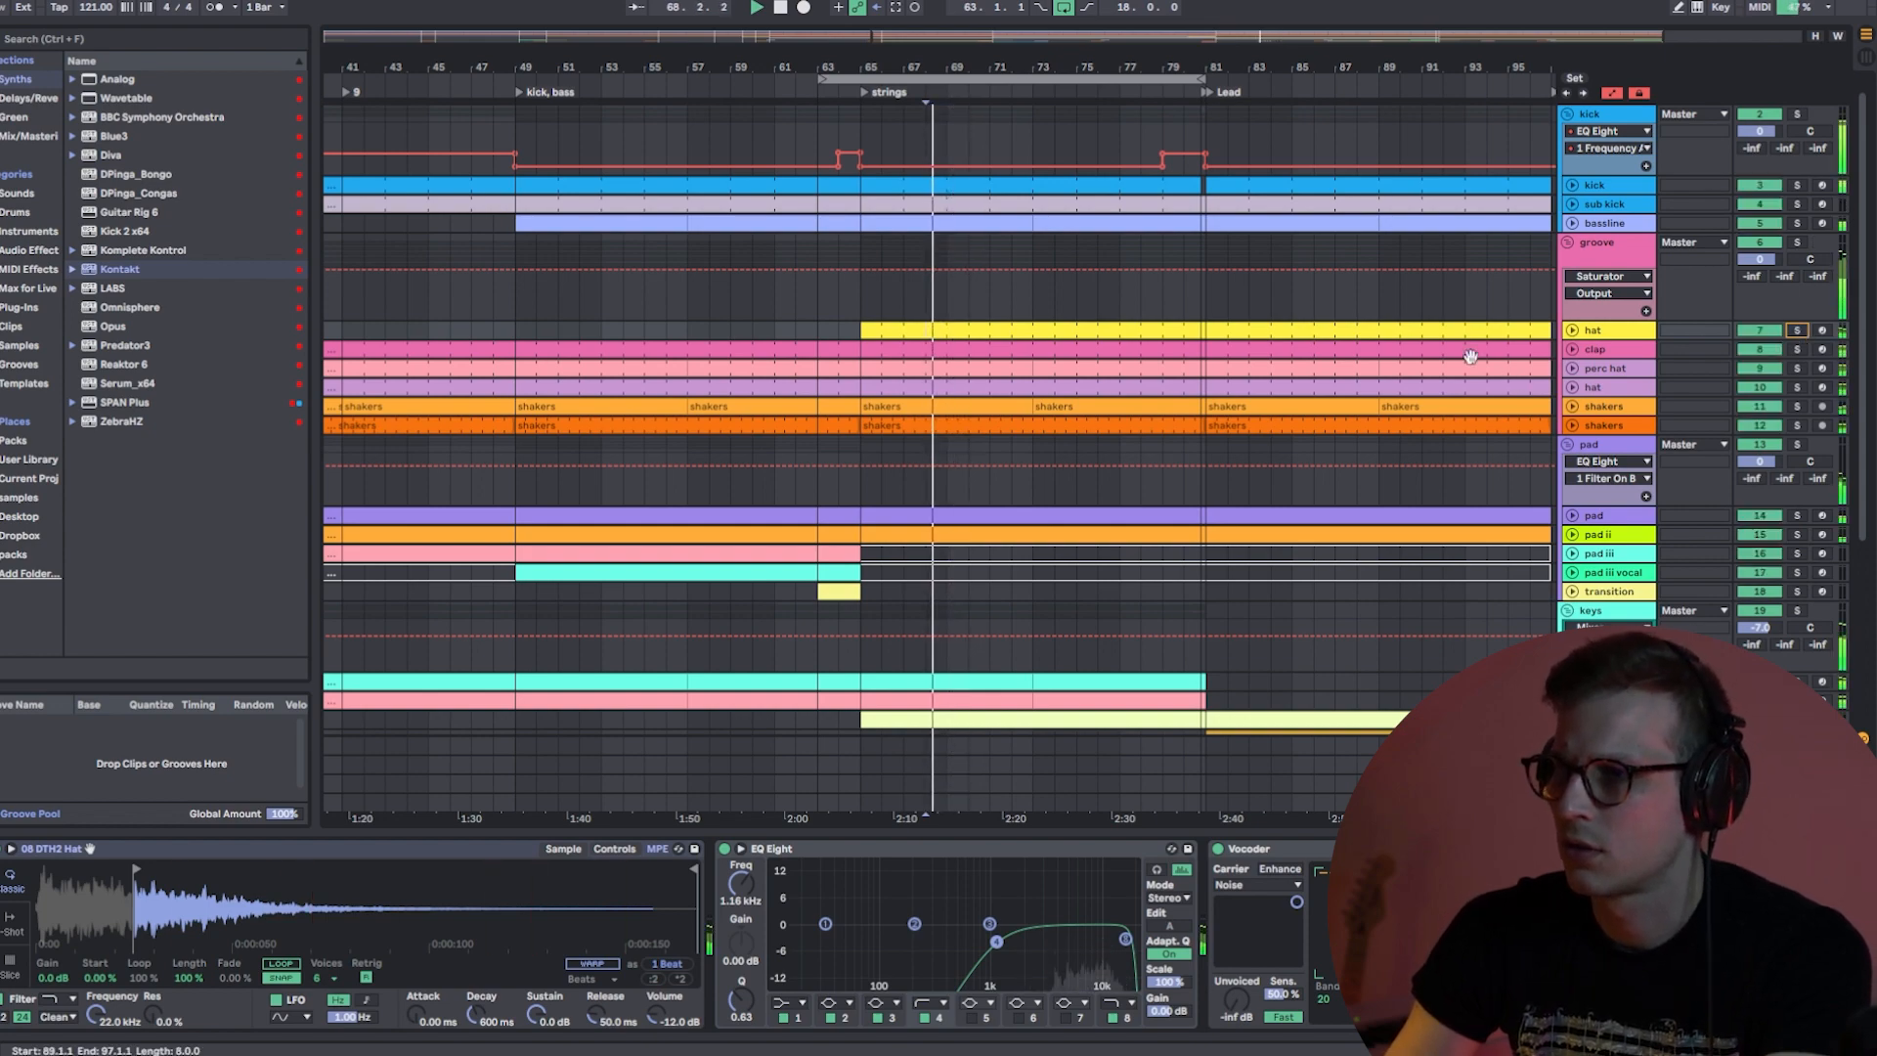
- Hide the device view and extend the loop's end to bar 97 to include the Lead section
scroll(1466, 360, "down", 3)
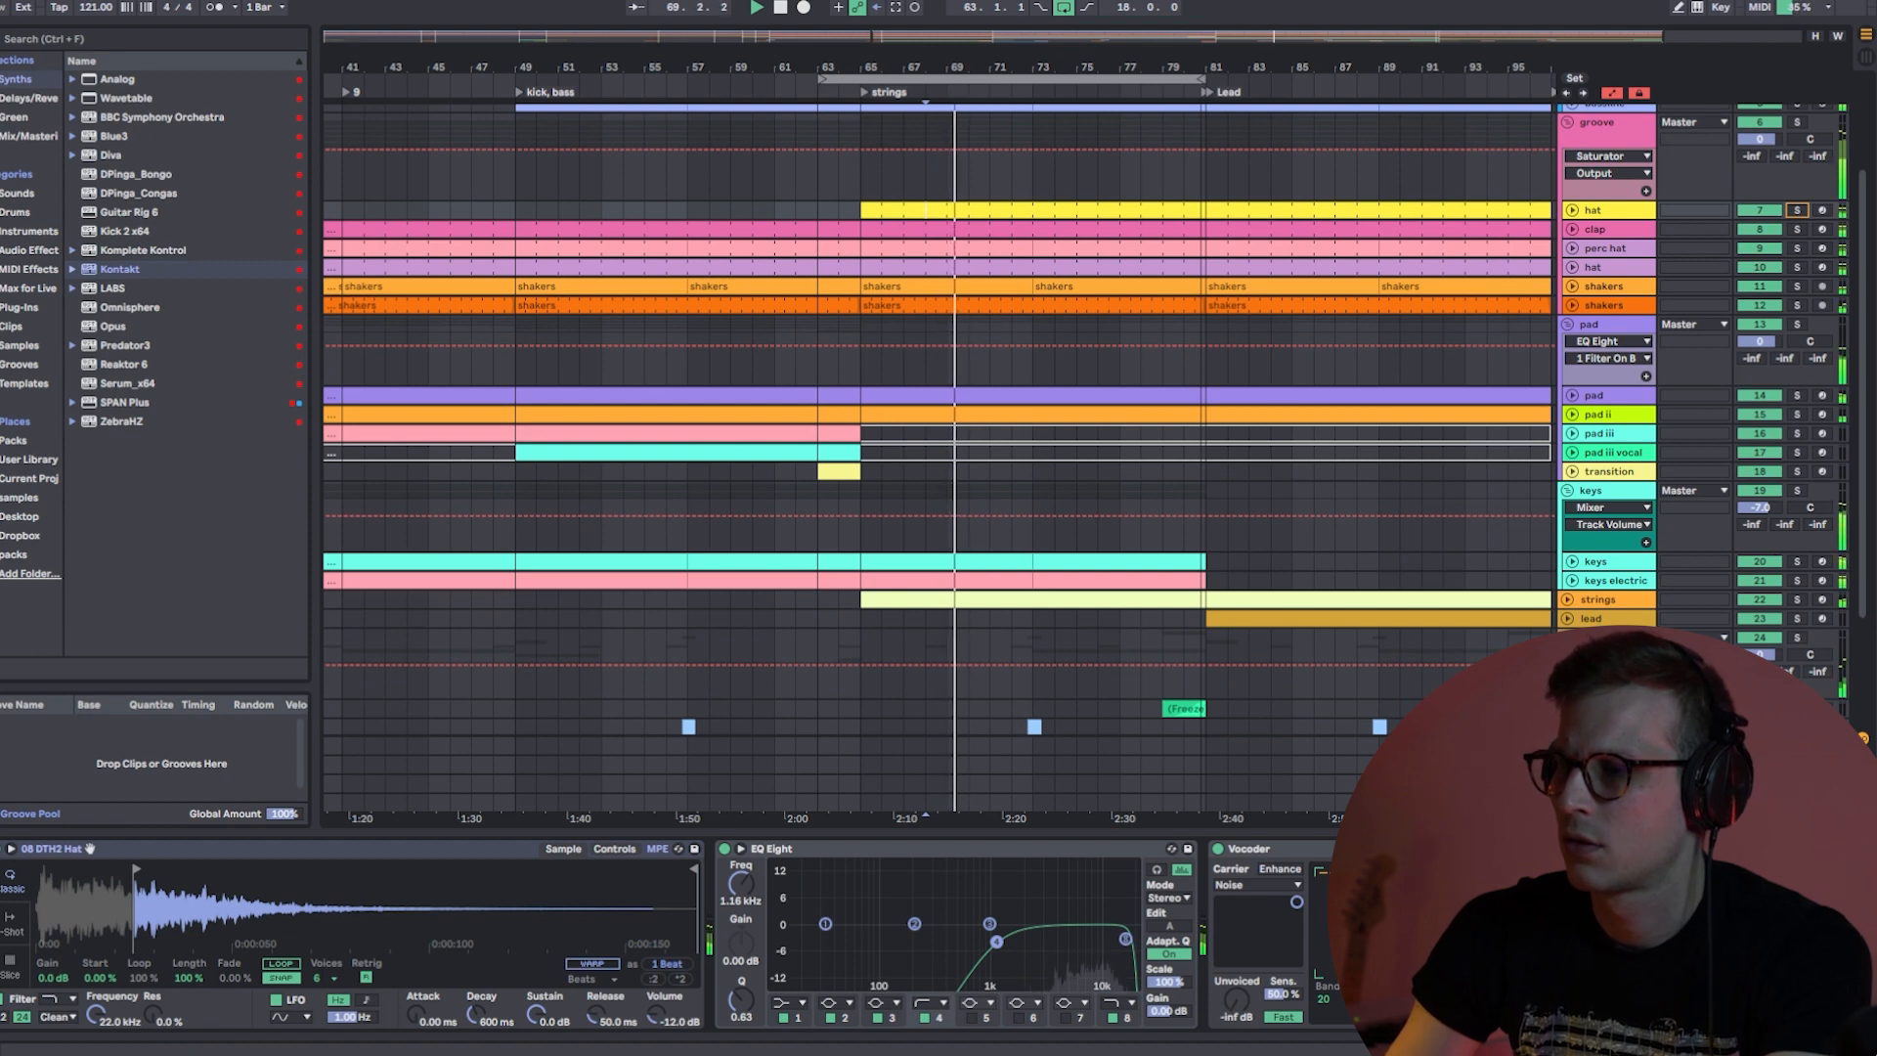
left_click(1865, 1049)
left_click_drag(1289, 58, 1374, 82)
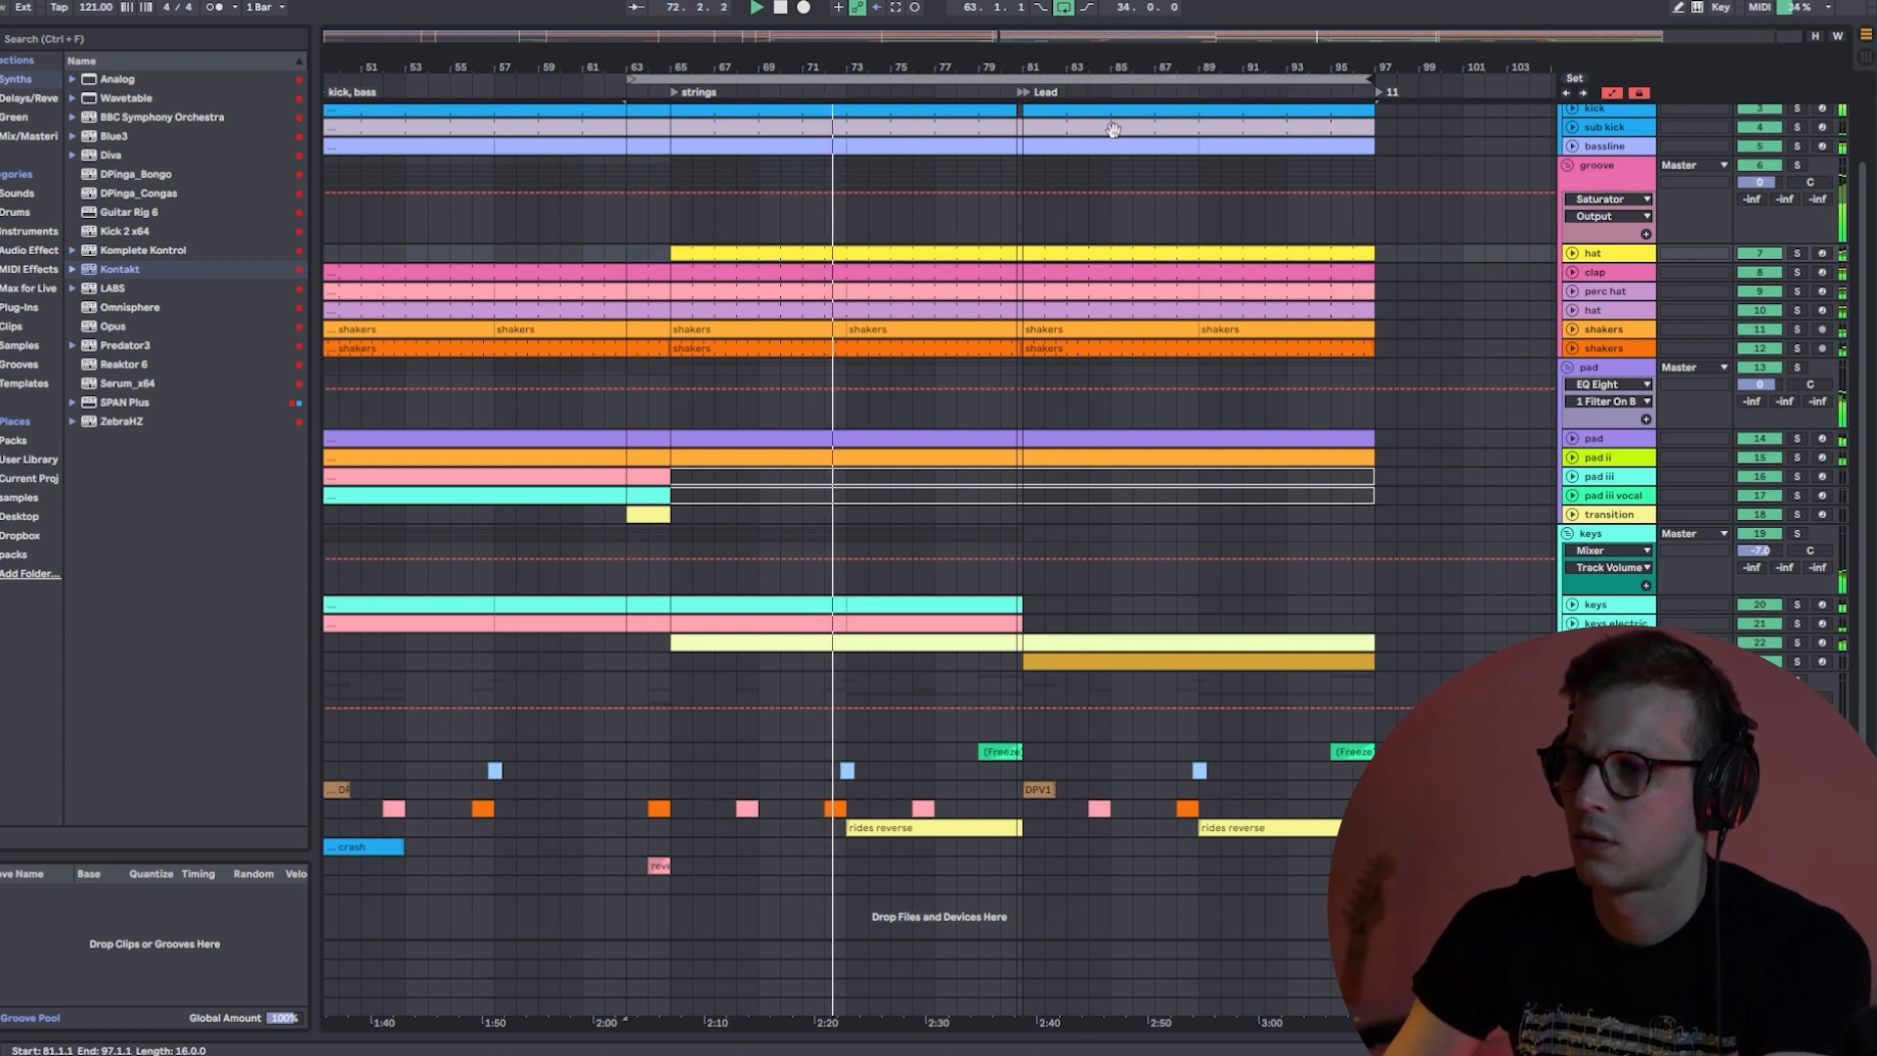
scroll(1628, 508, "up", 3)
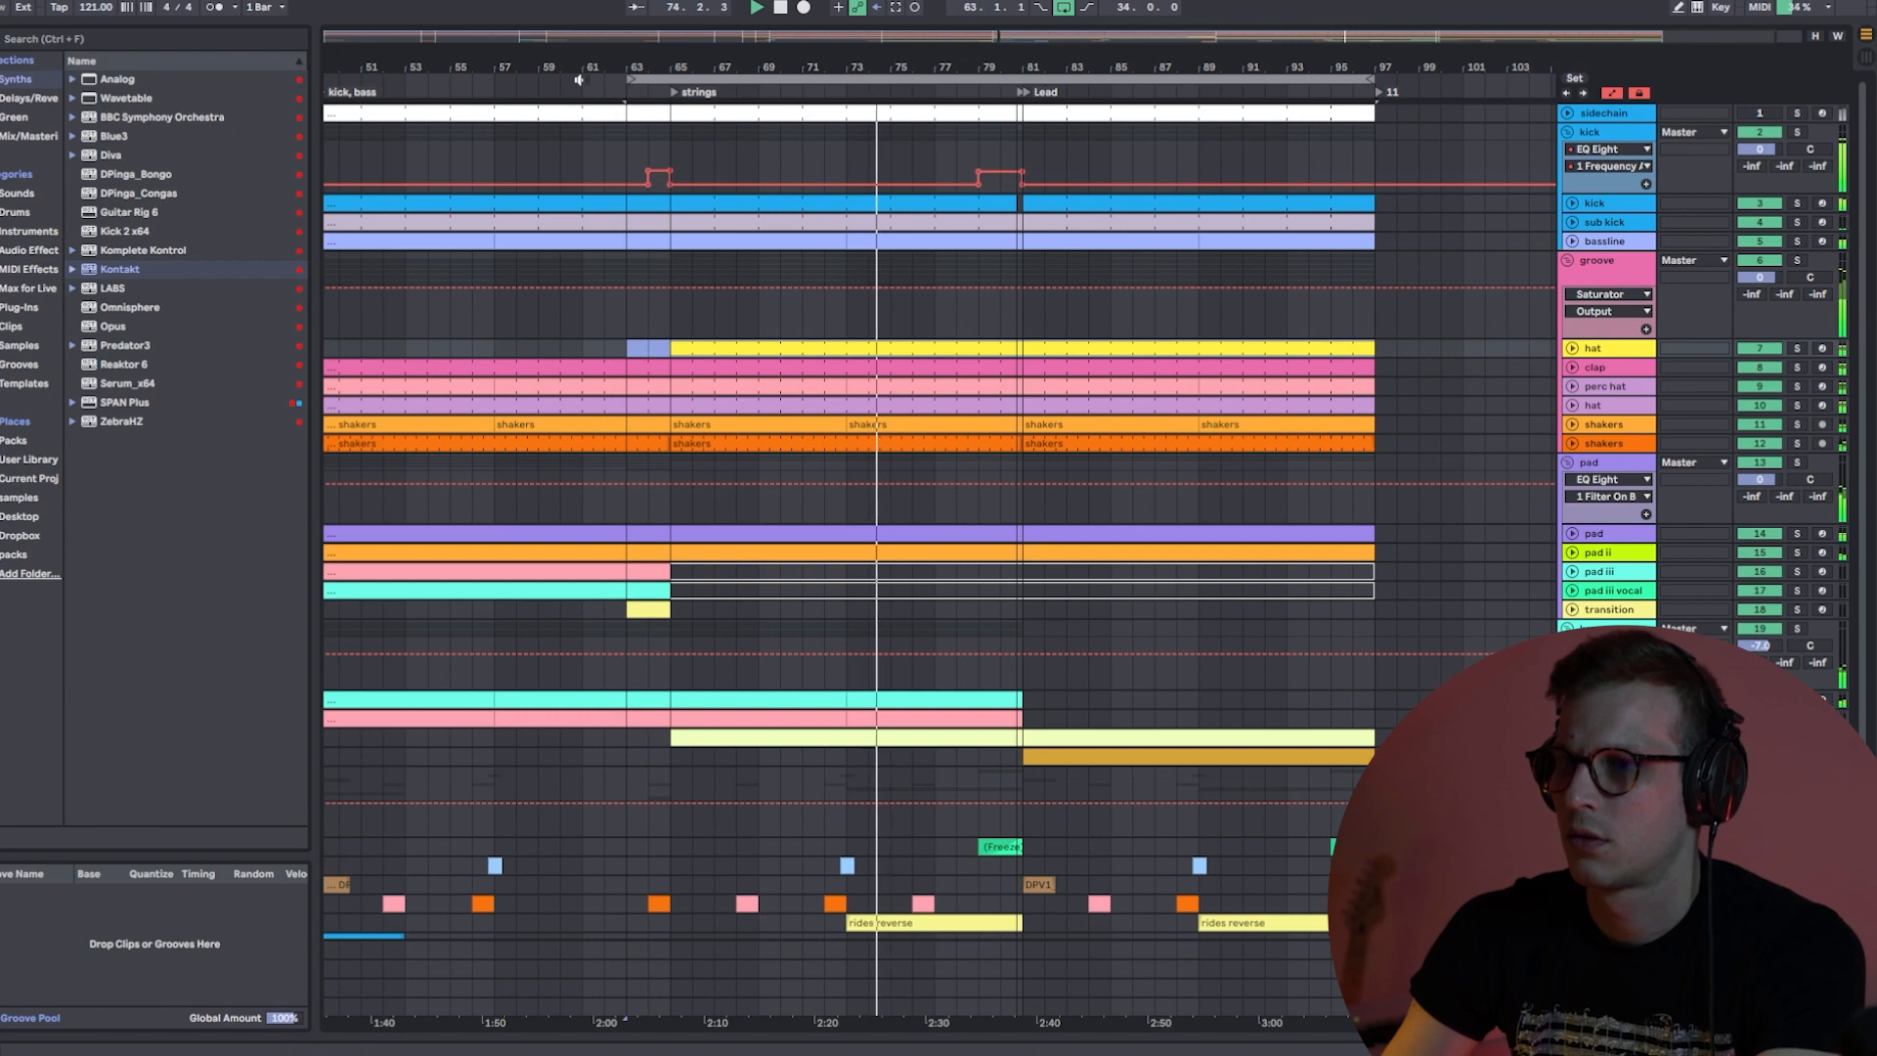
- Listen to the transition from the strings section into Lead at bar 81 and inspect the reverse vocal and fx clips
left_click_drag(1113, 72, 1100, 315)
scroll(1134, 379, "down", 3)
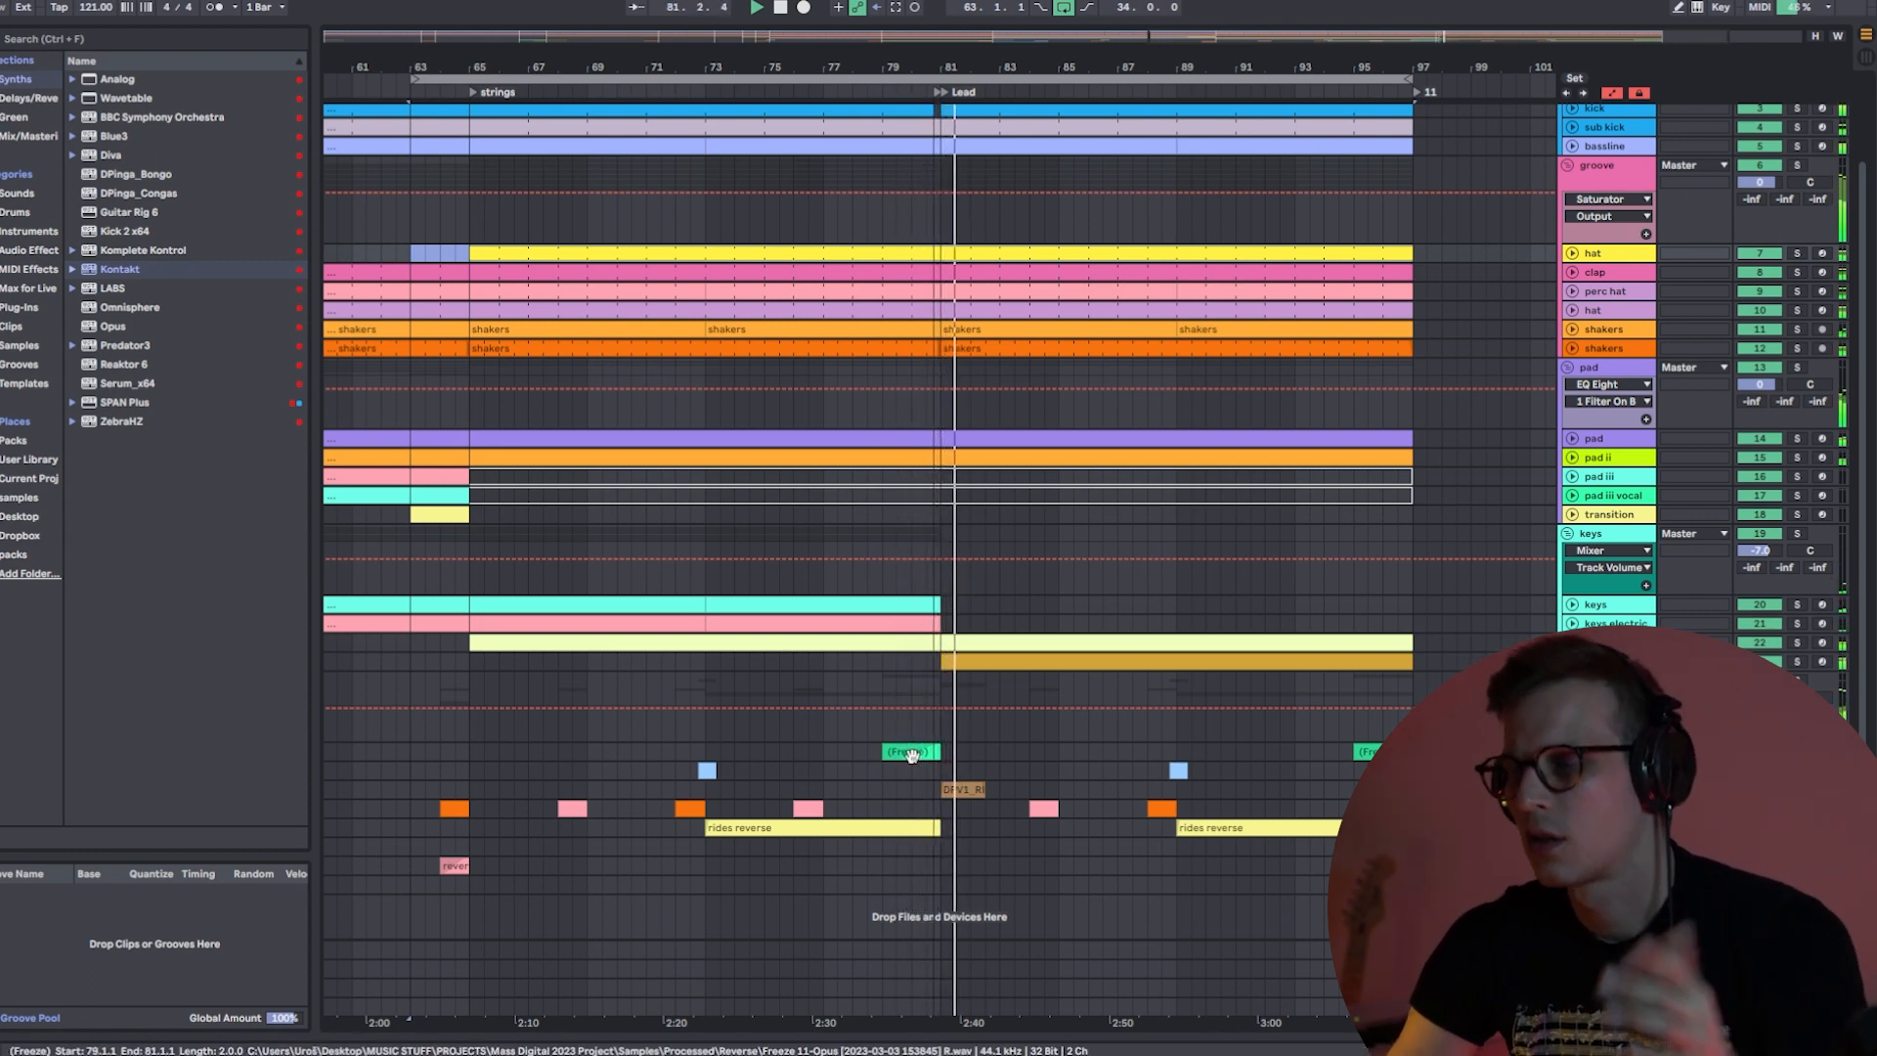
scroll(1166, 700, "up", 1)
scroll(1167, 700, "up", 2)
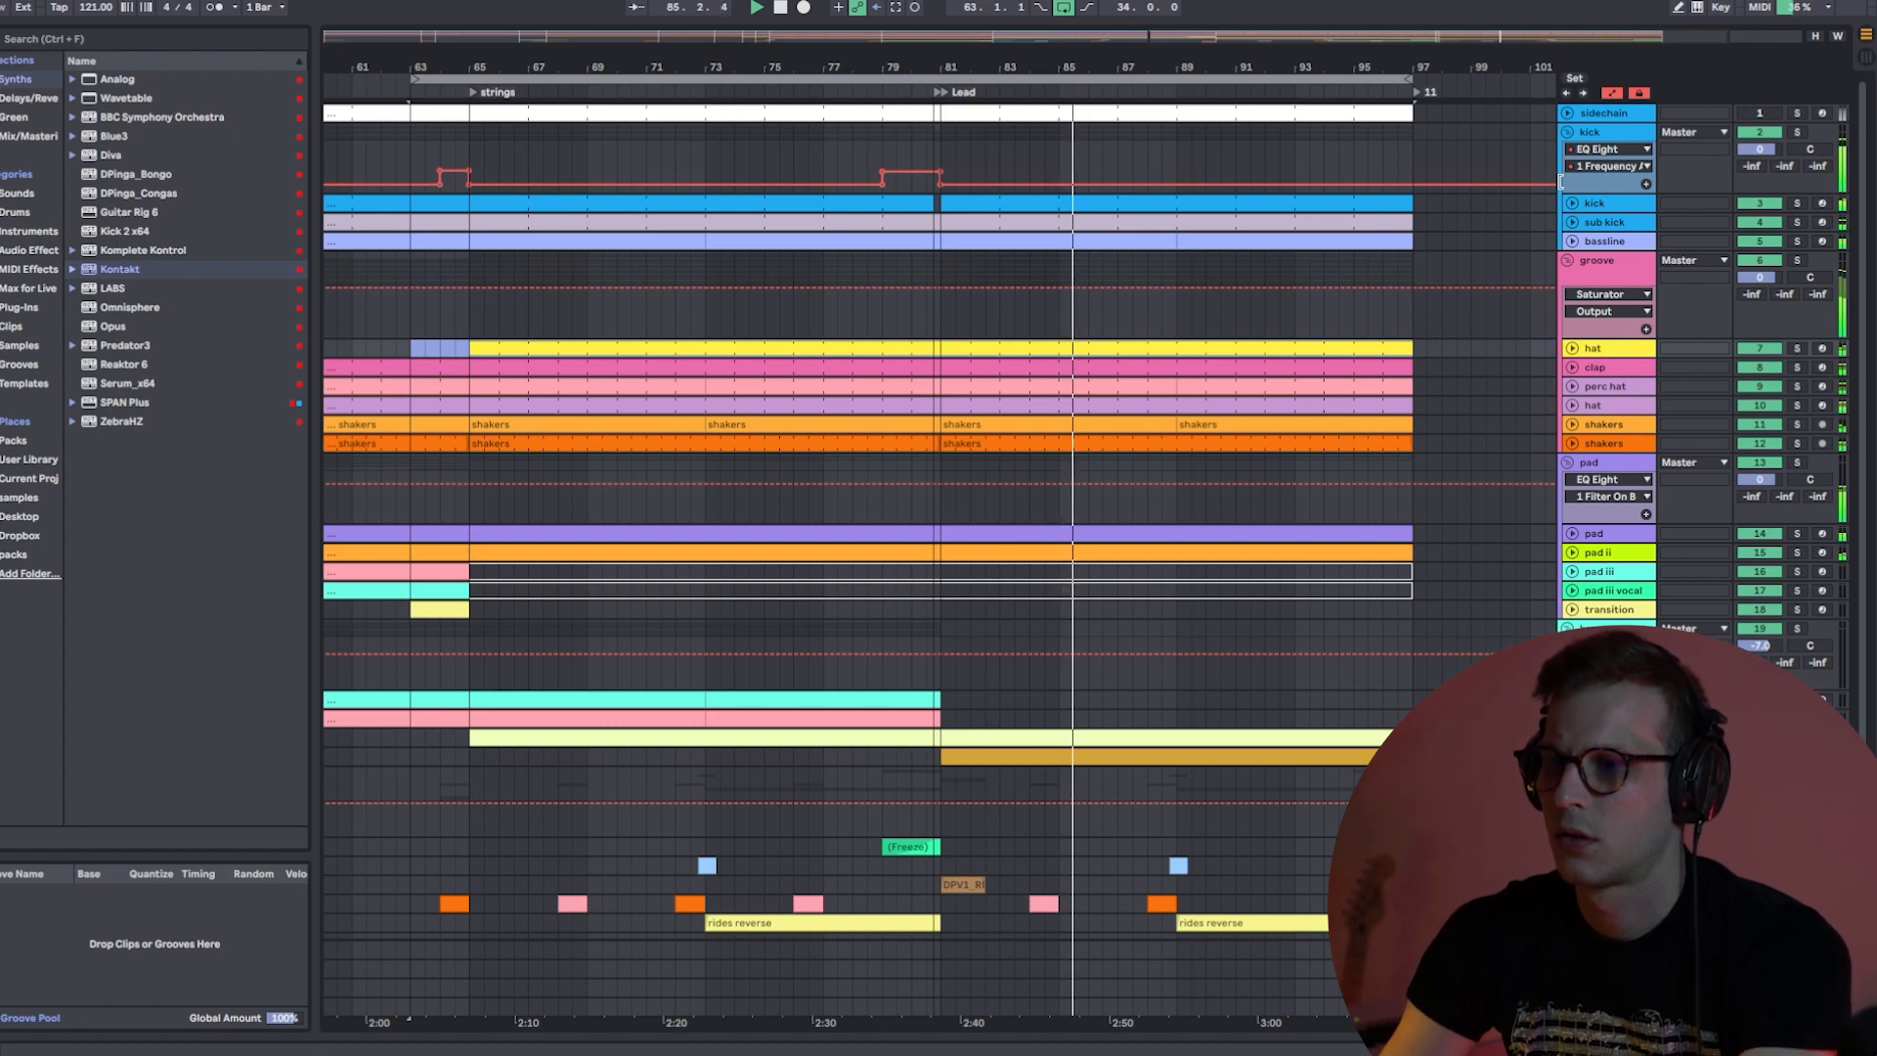
- Shorten the loop to start at bar 77 and listen to the Lead section's layers
left_click_drag(1038, 65, 1154, 41)
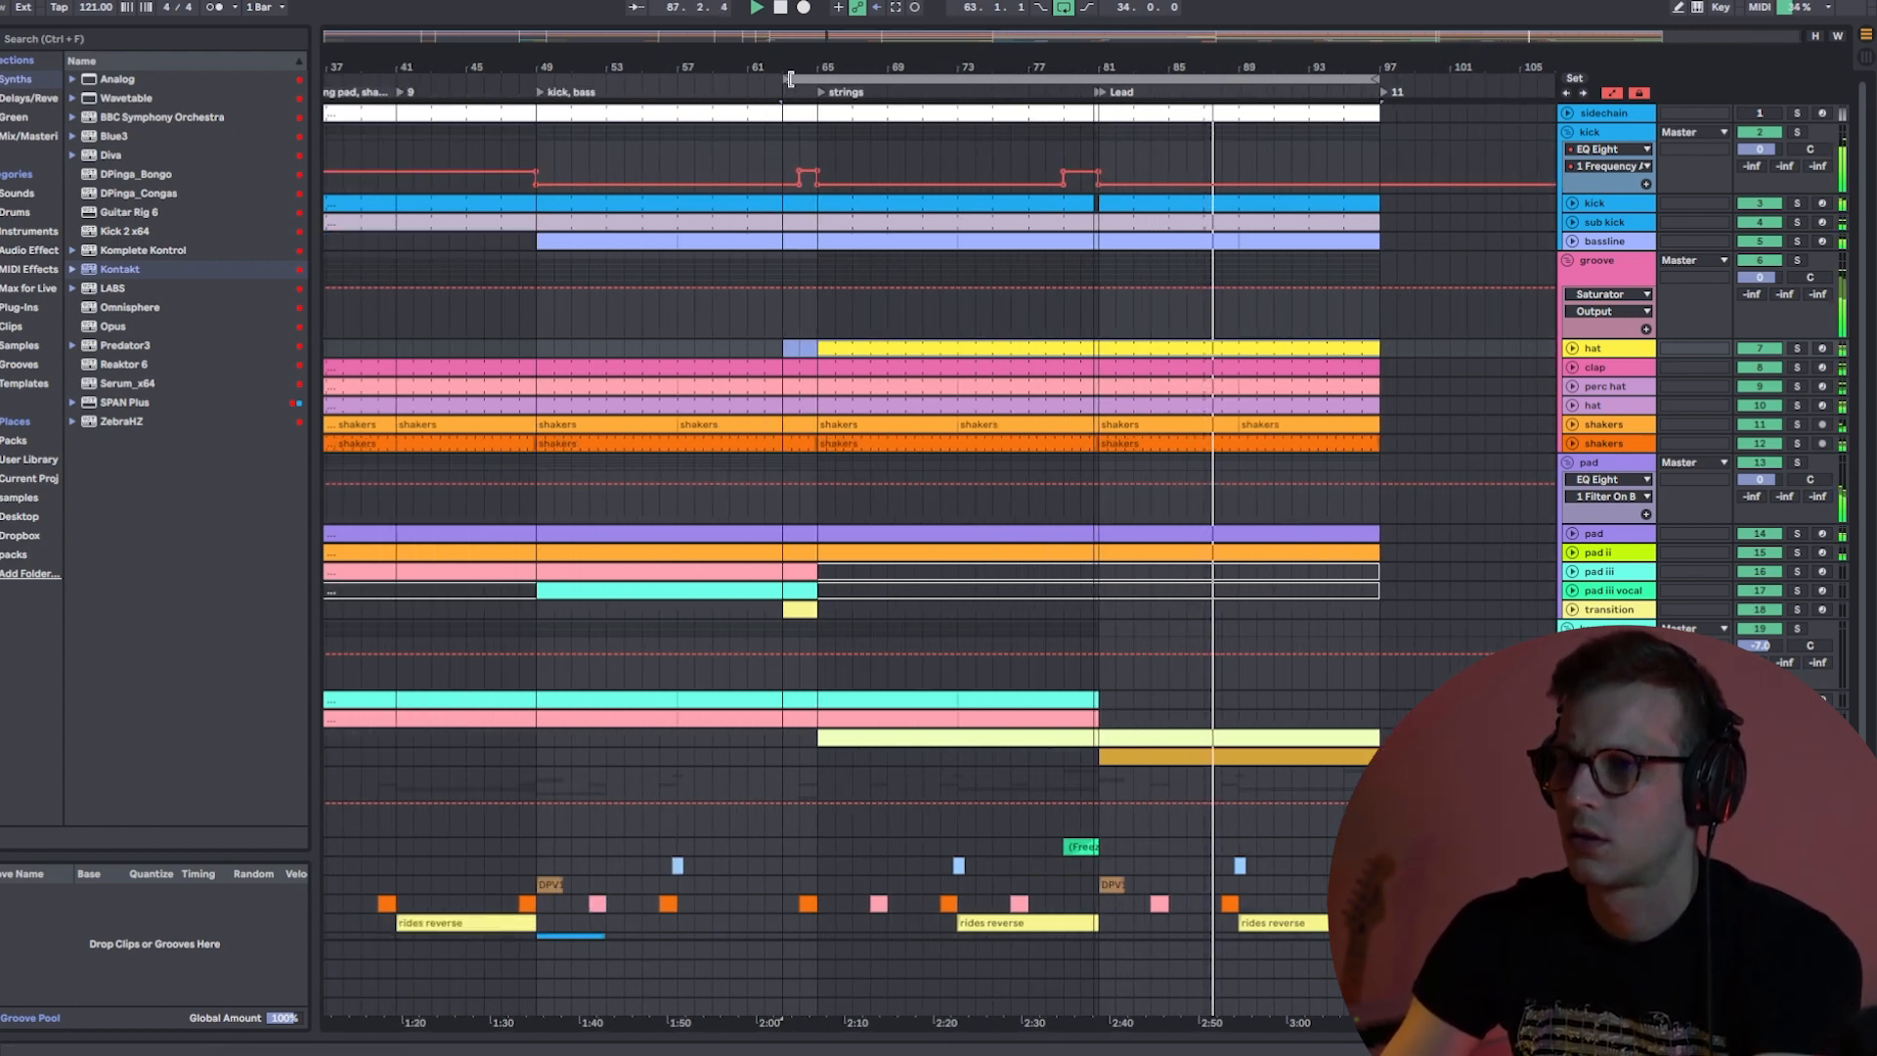
left_click_drag(785, 78, 1027, 79)
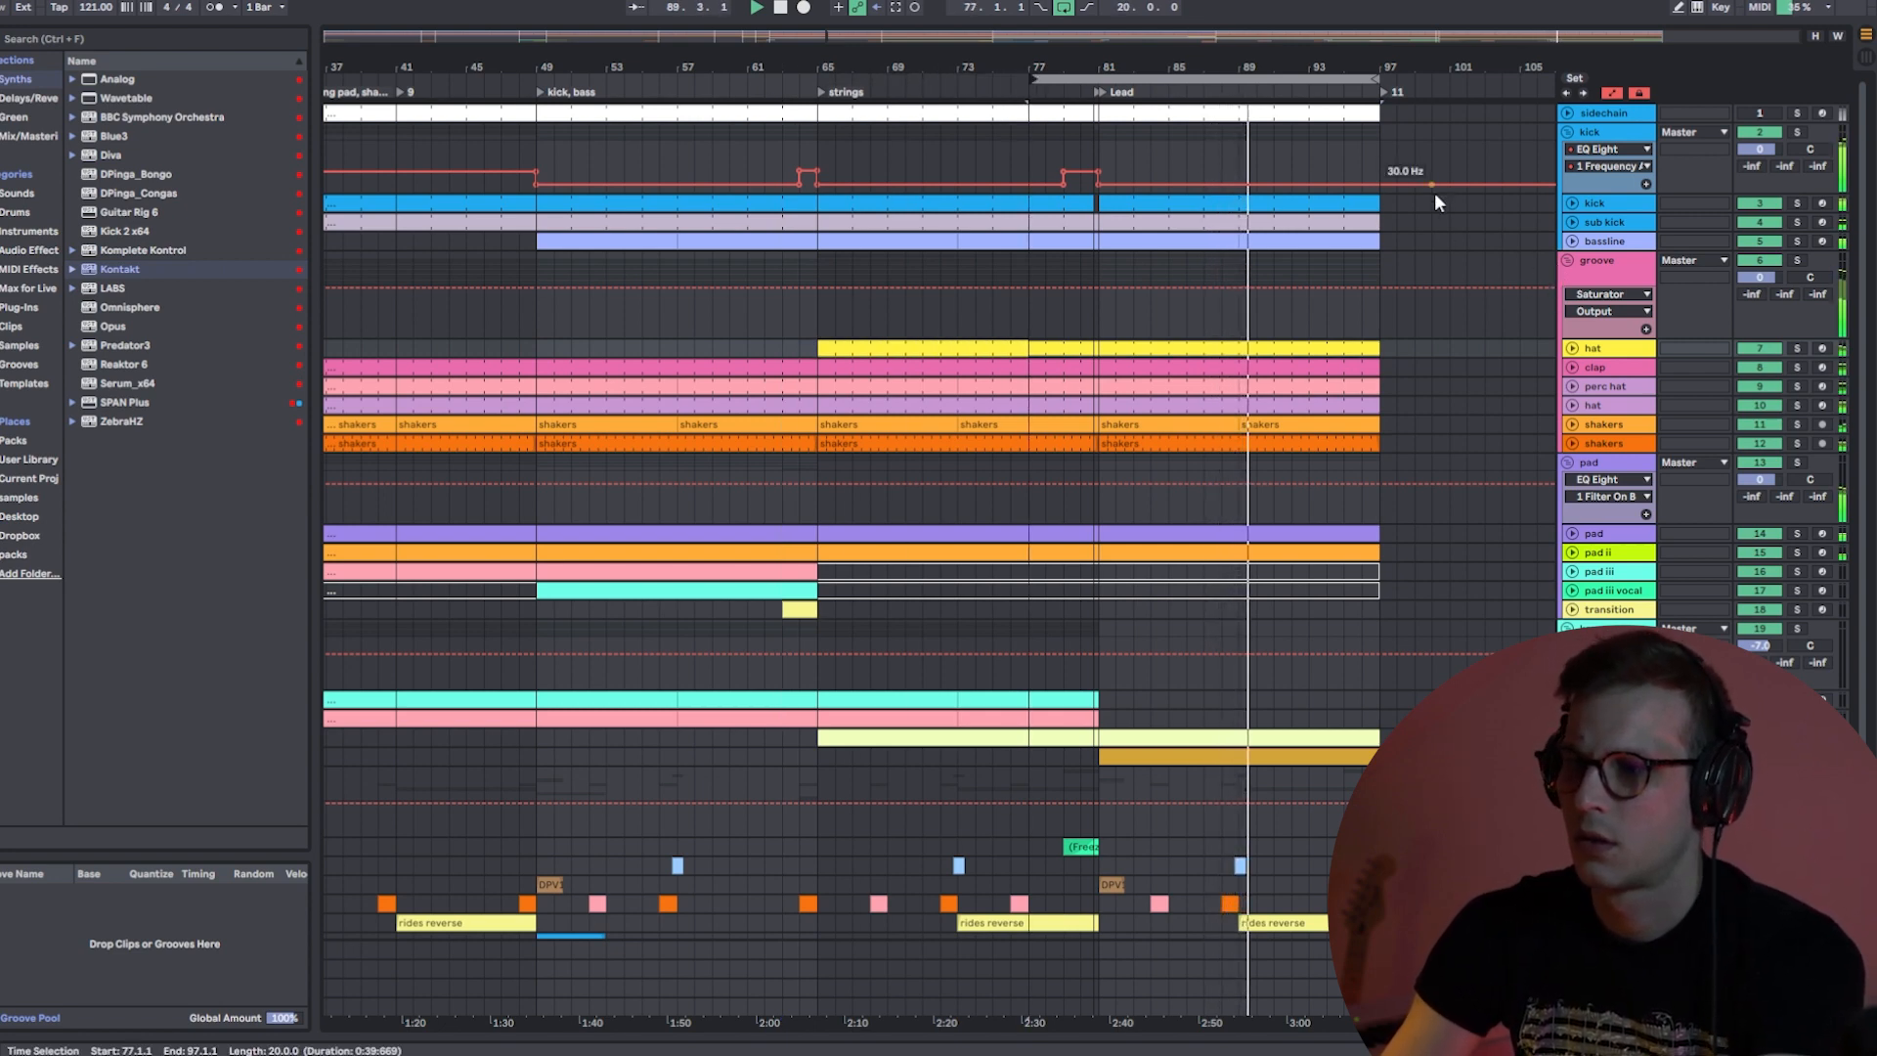
scroll(1415, 291, "down", 1)
scroll(1416, 291, "up", 1)
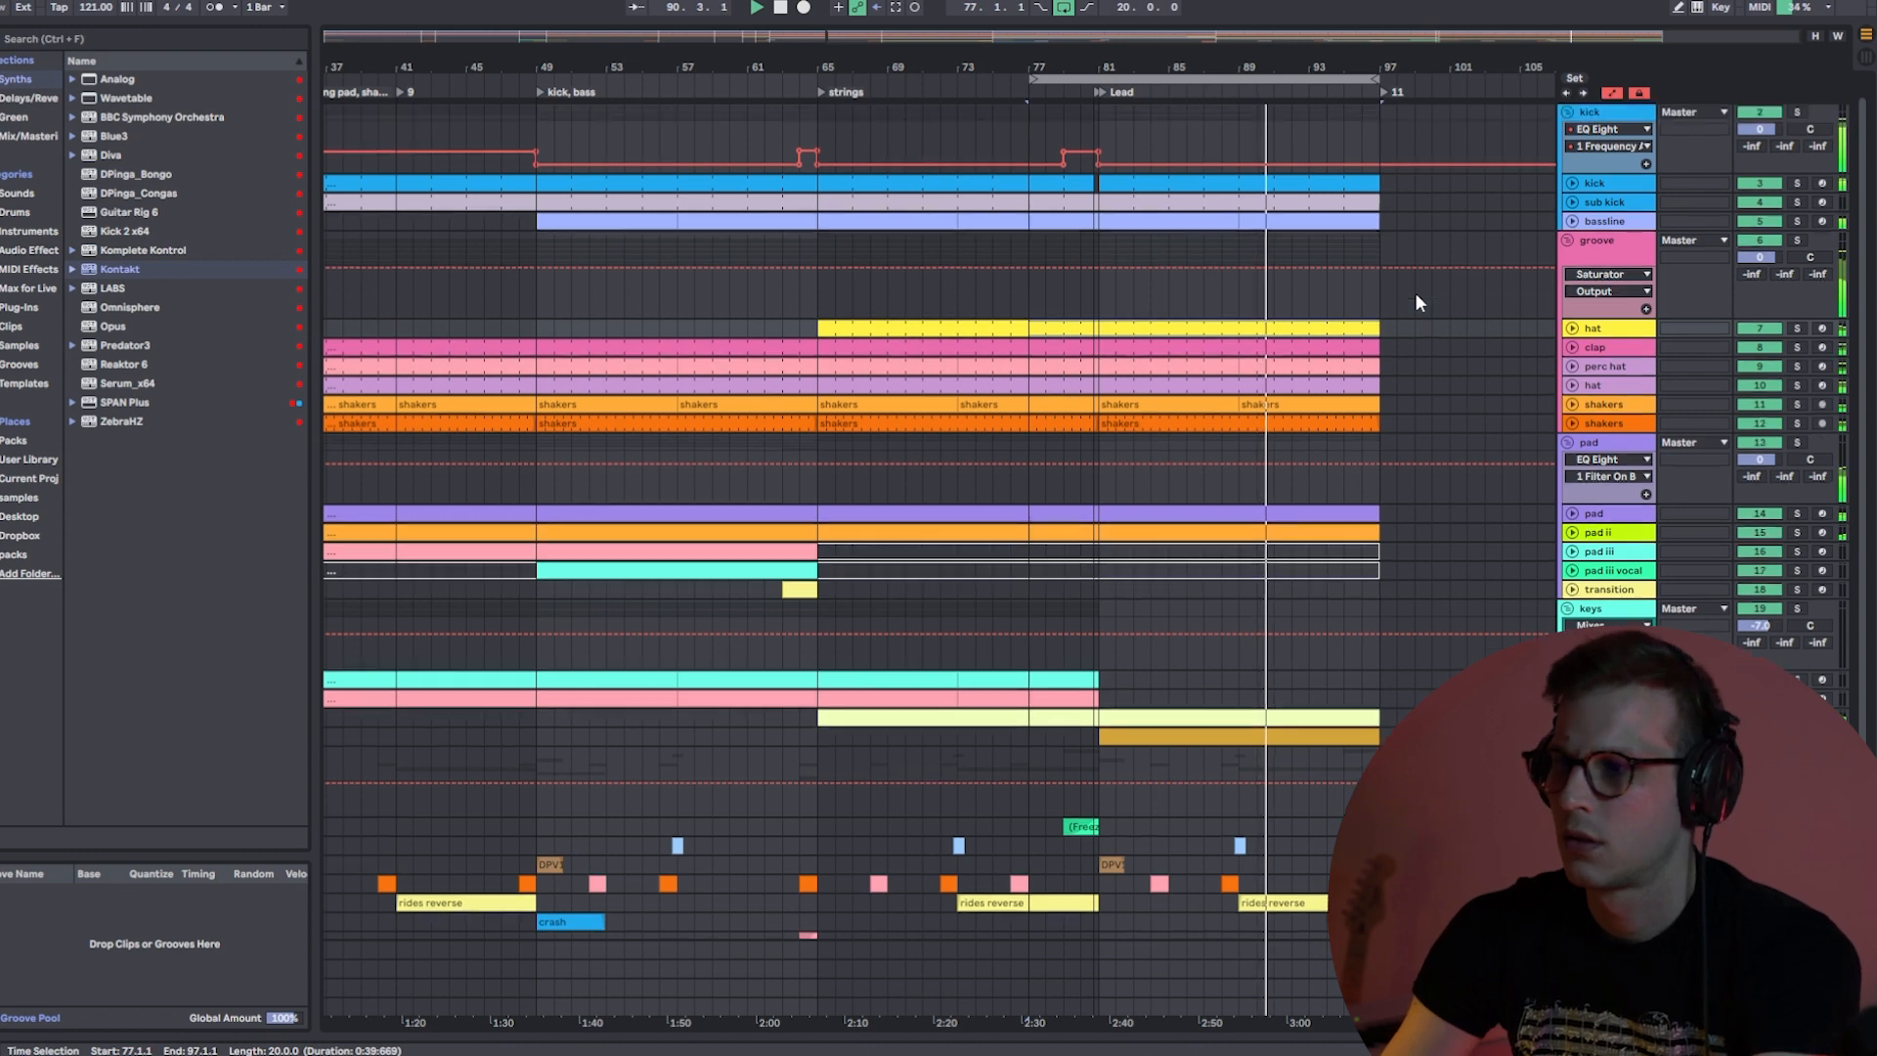
scroll(1415, 292, "up", 1)
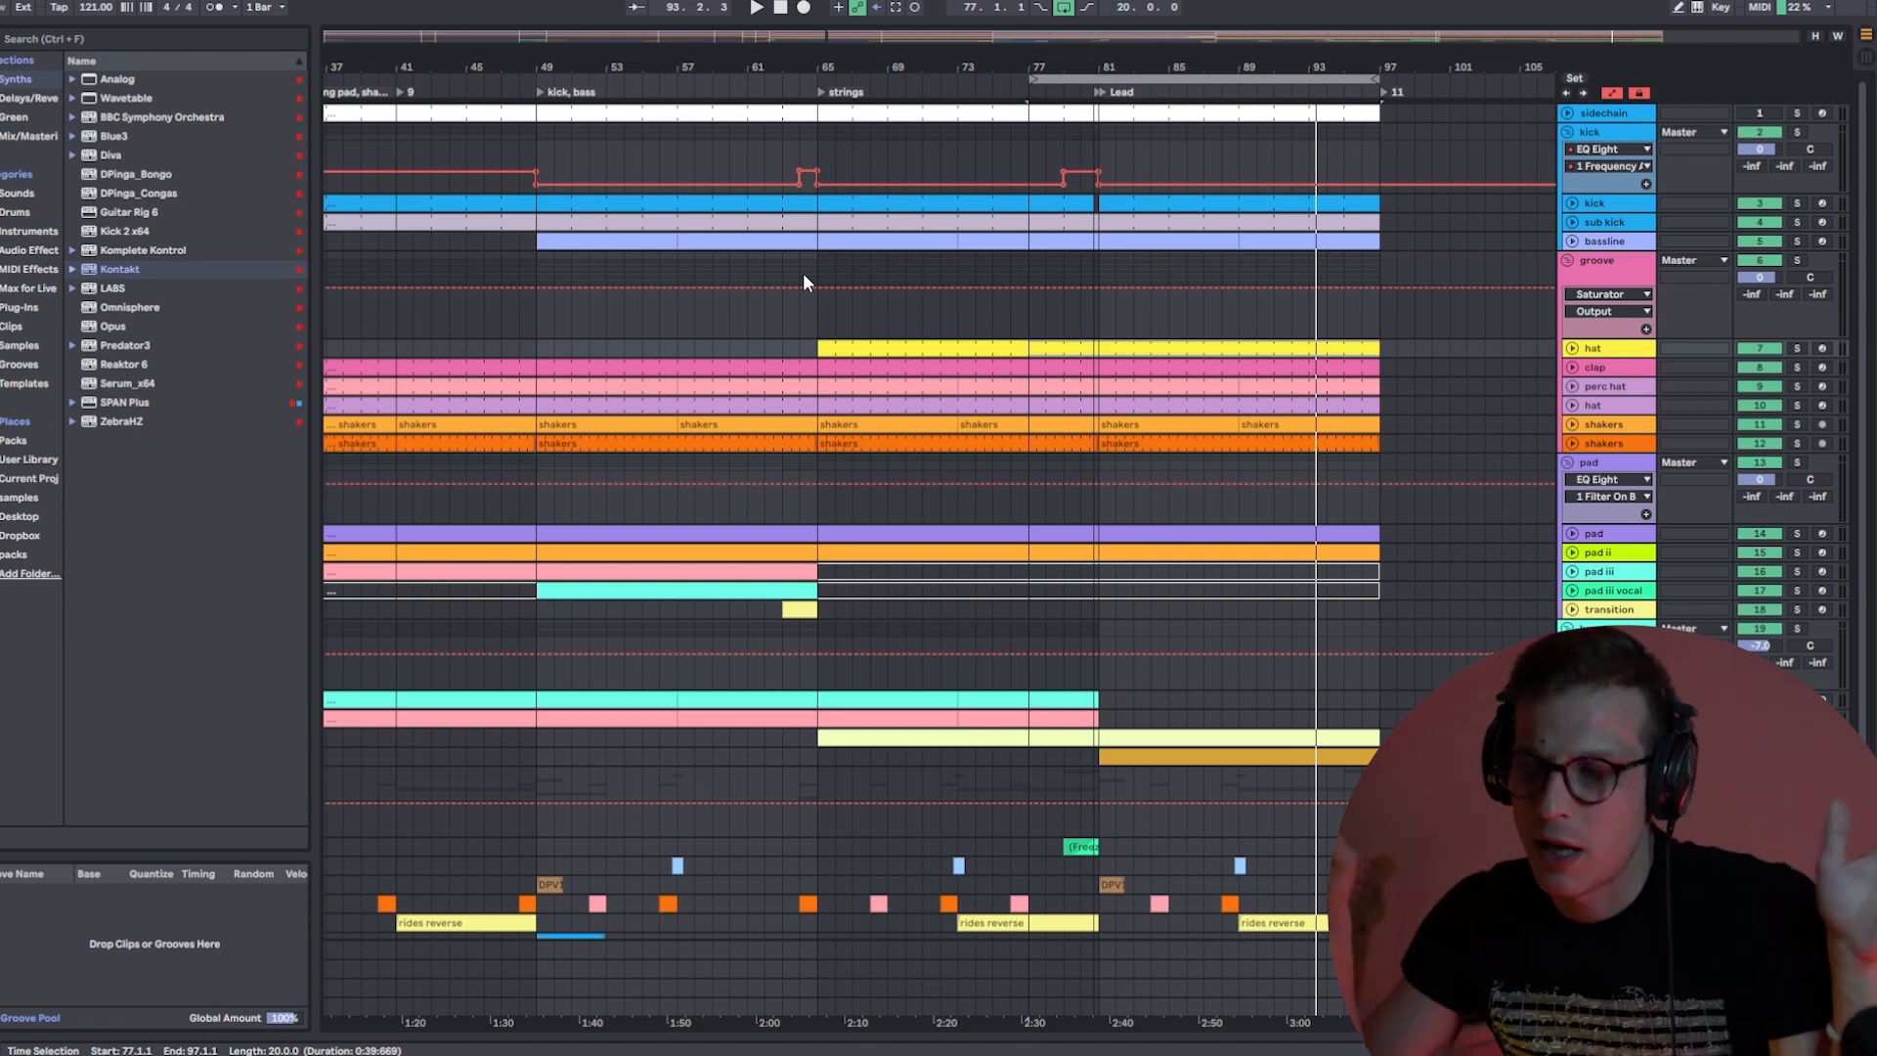
- Show the whole arrangement from bar 1 and play the mix from the keys clip at bar 73
left_click_drag(883, 71, 1095, 39)
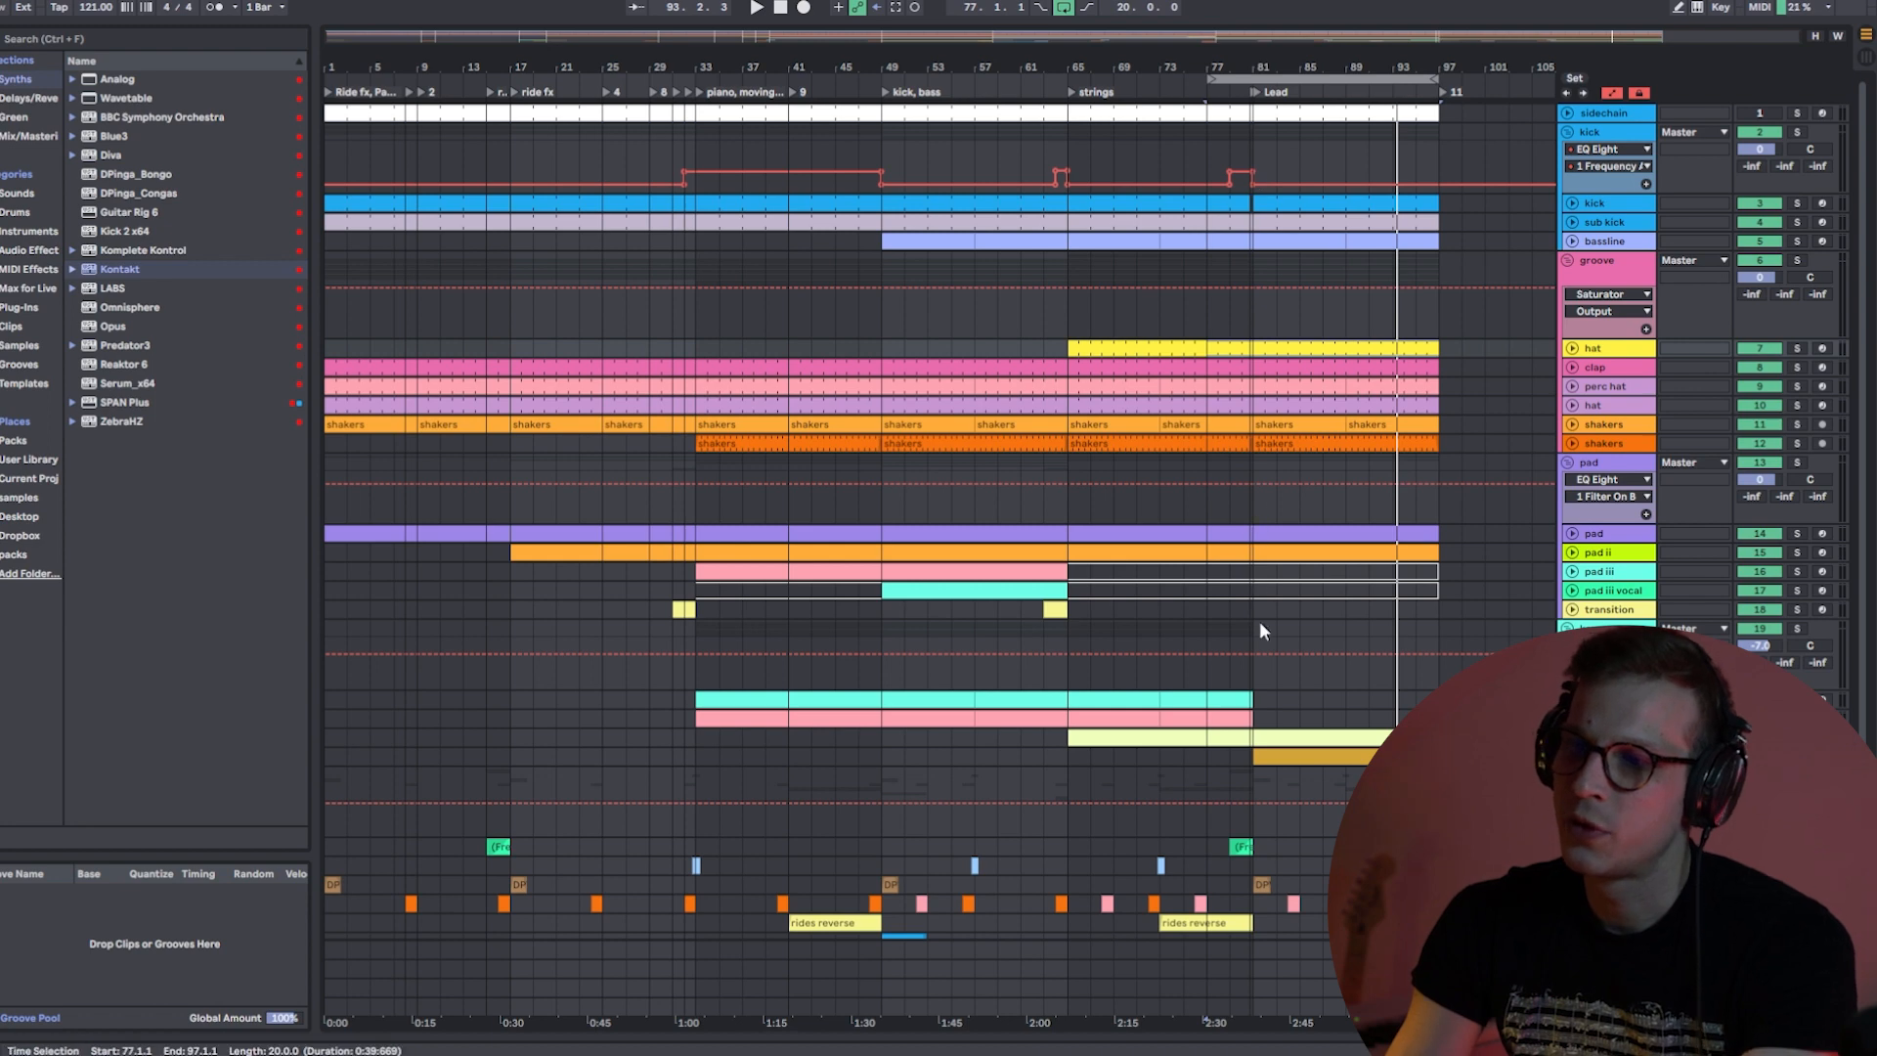
left_click(1197, 699)
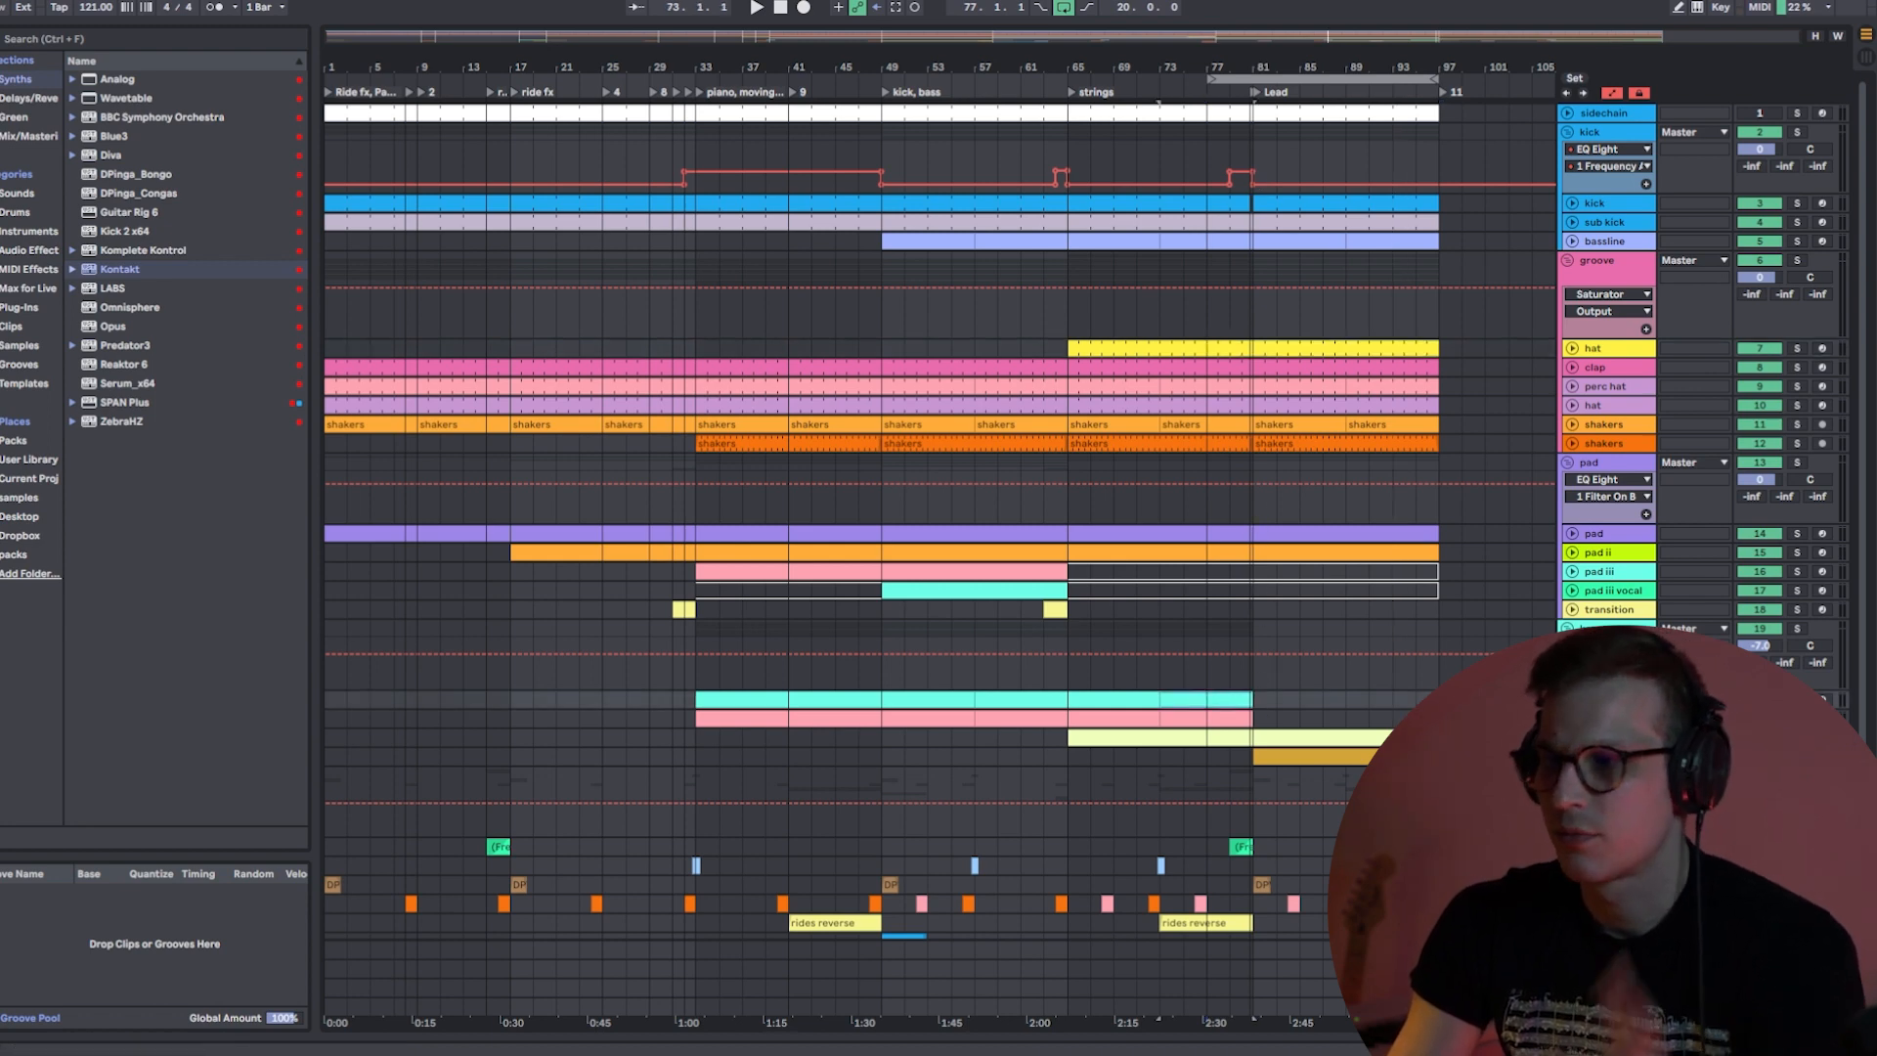
key("space")
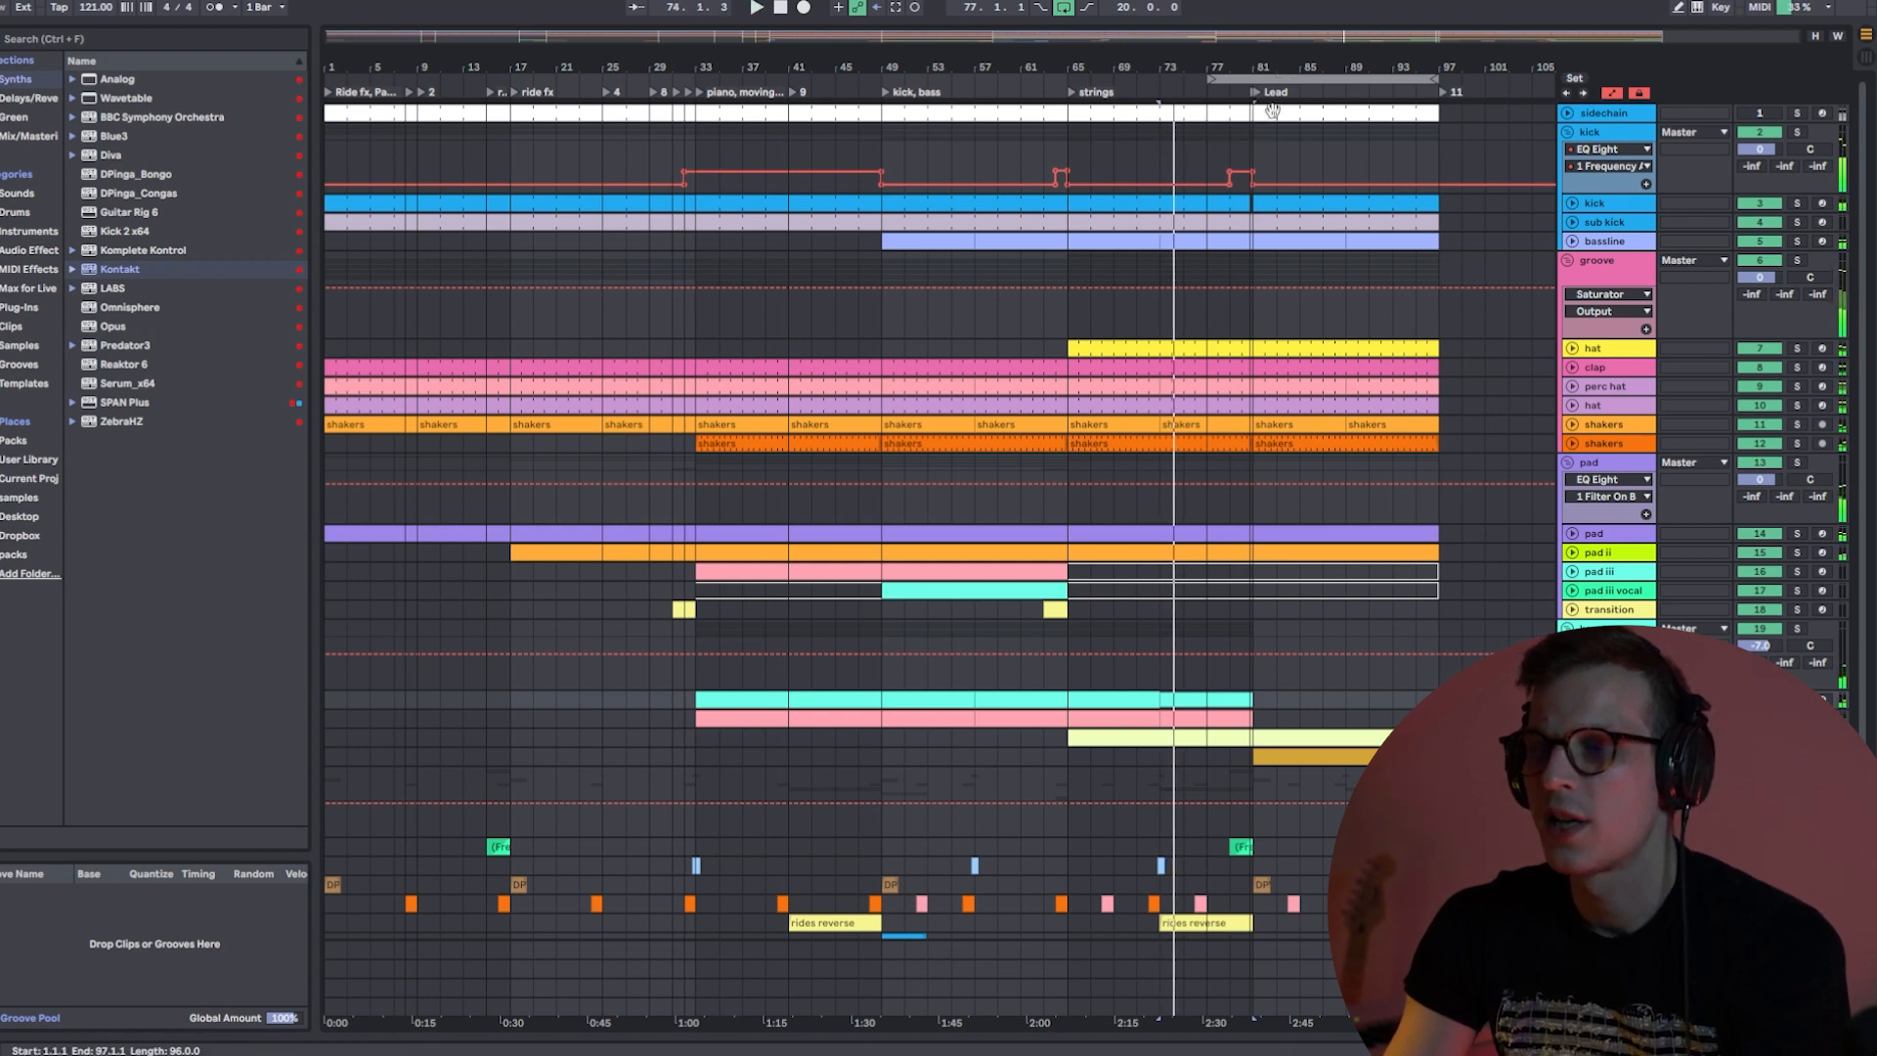
- Examine the lead clip's MIDI notes and the lead track's Serum synth patch
left_click(1311, 759)
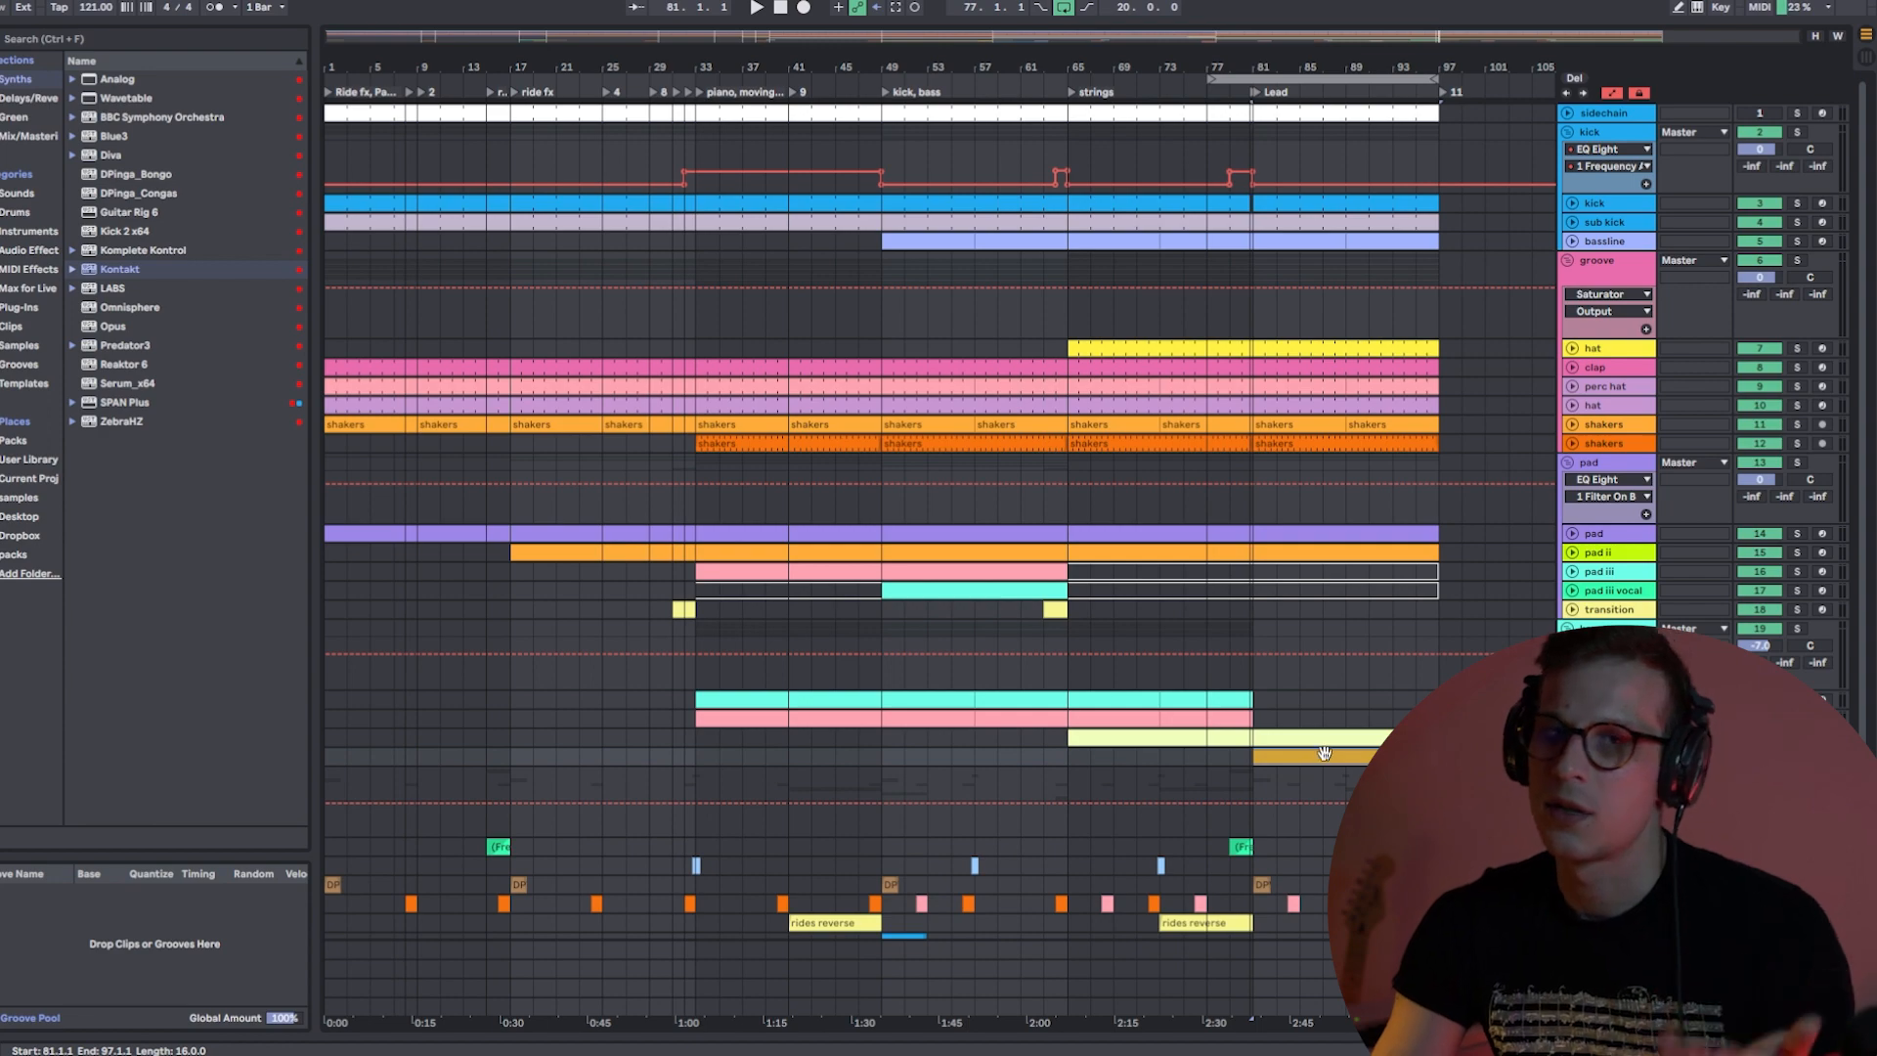
double_click(1325, 754)
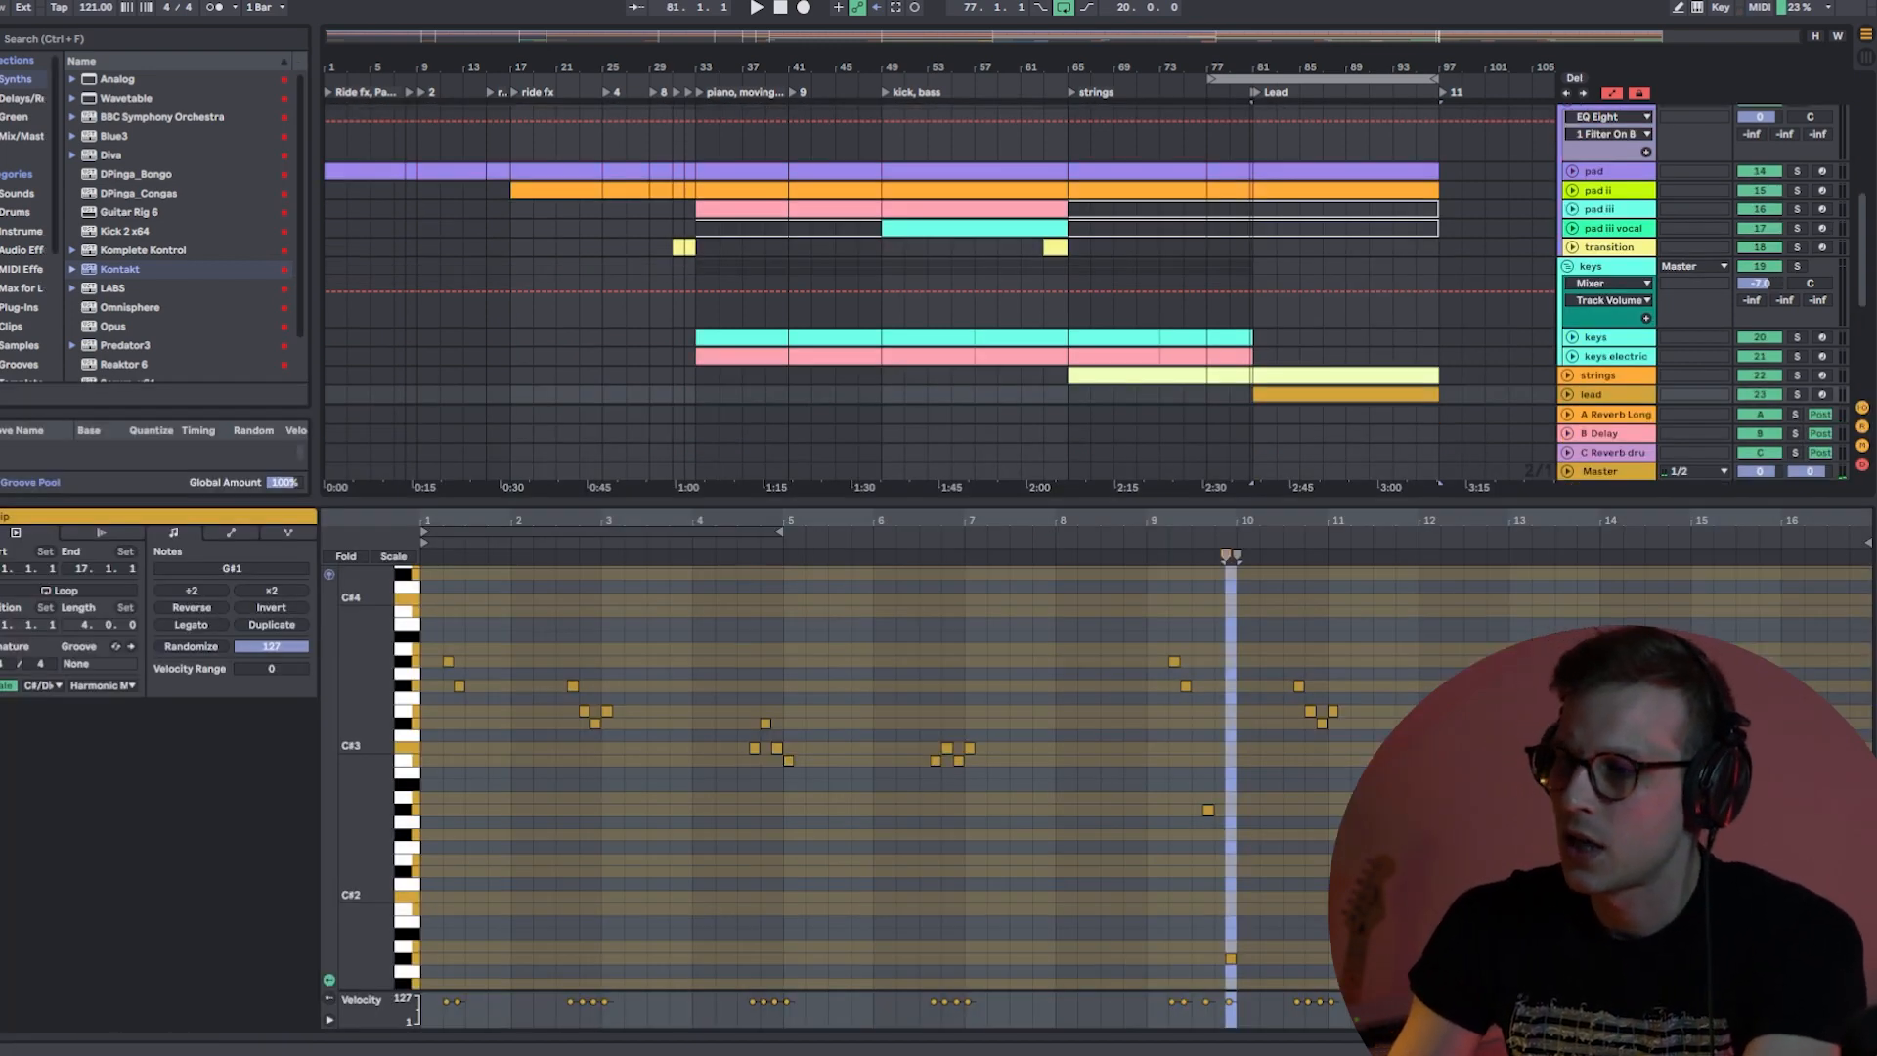
key("shift+Tab")
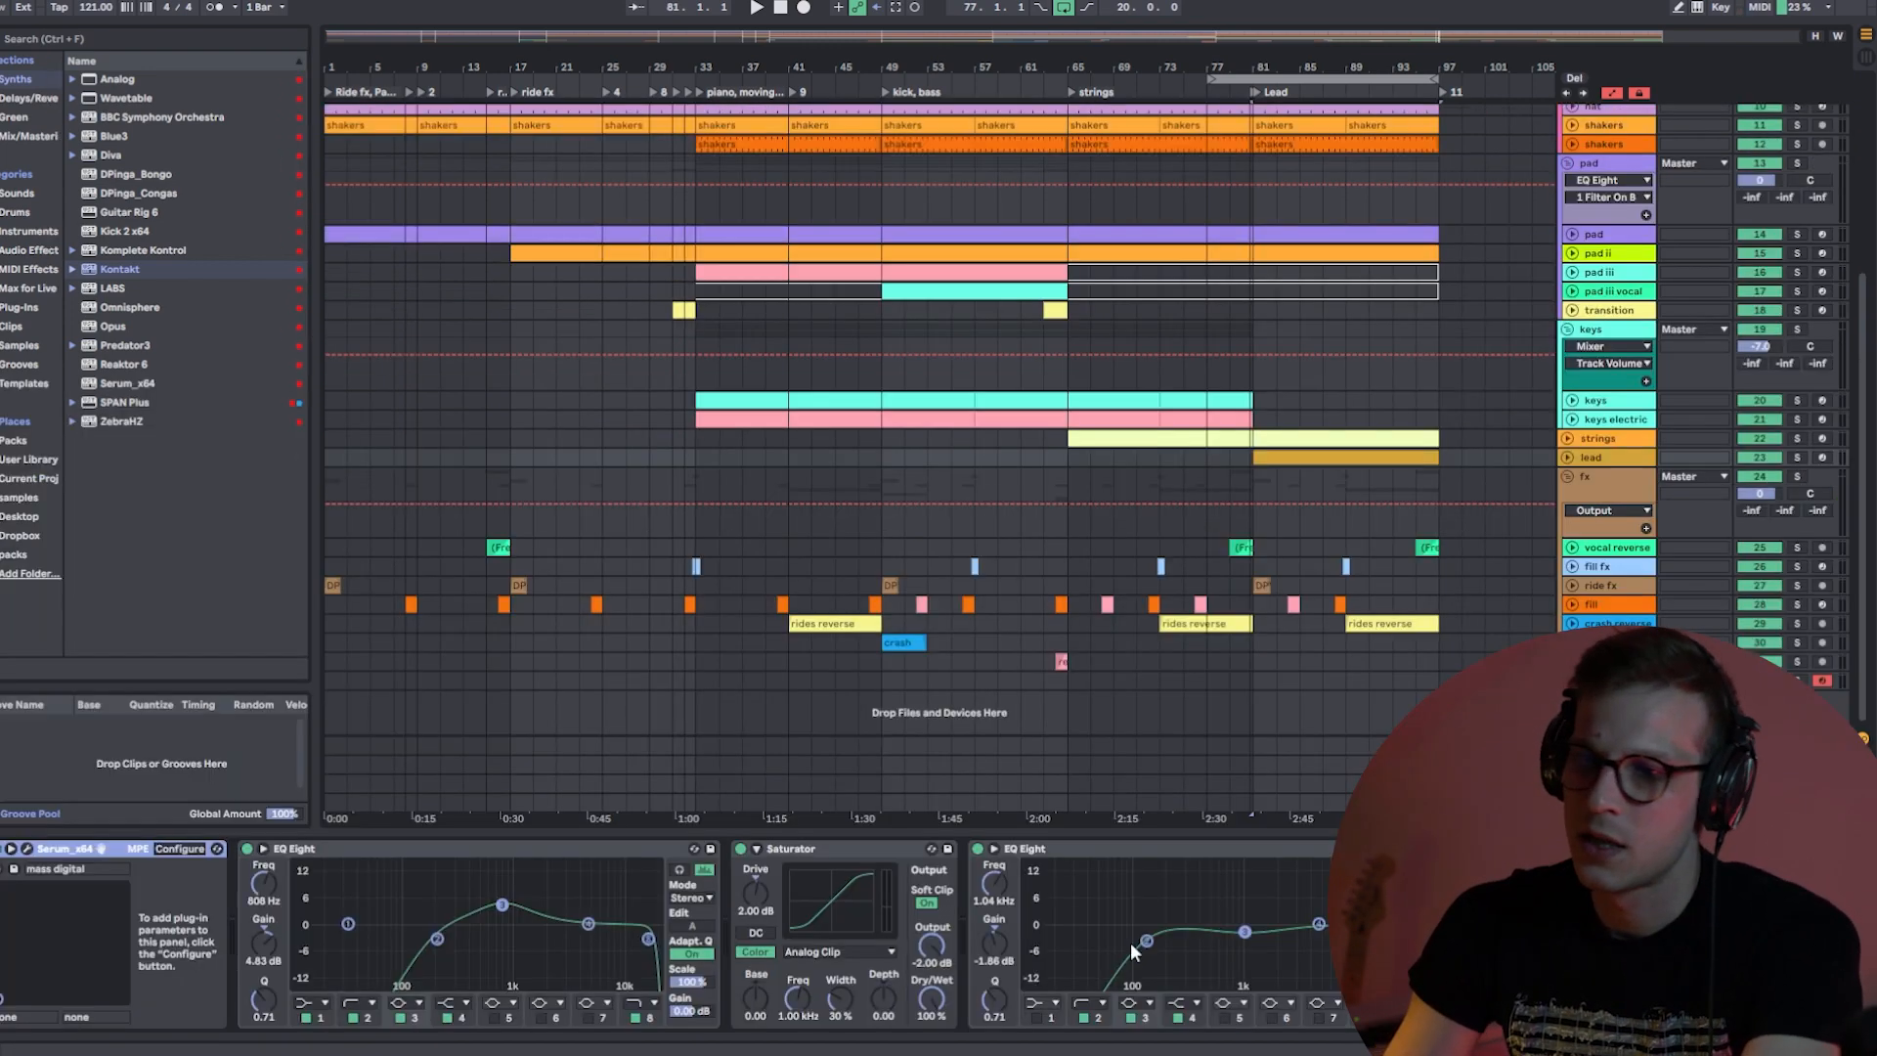
left_click(28, 847)
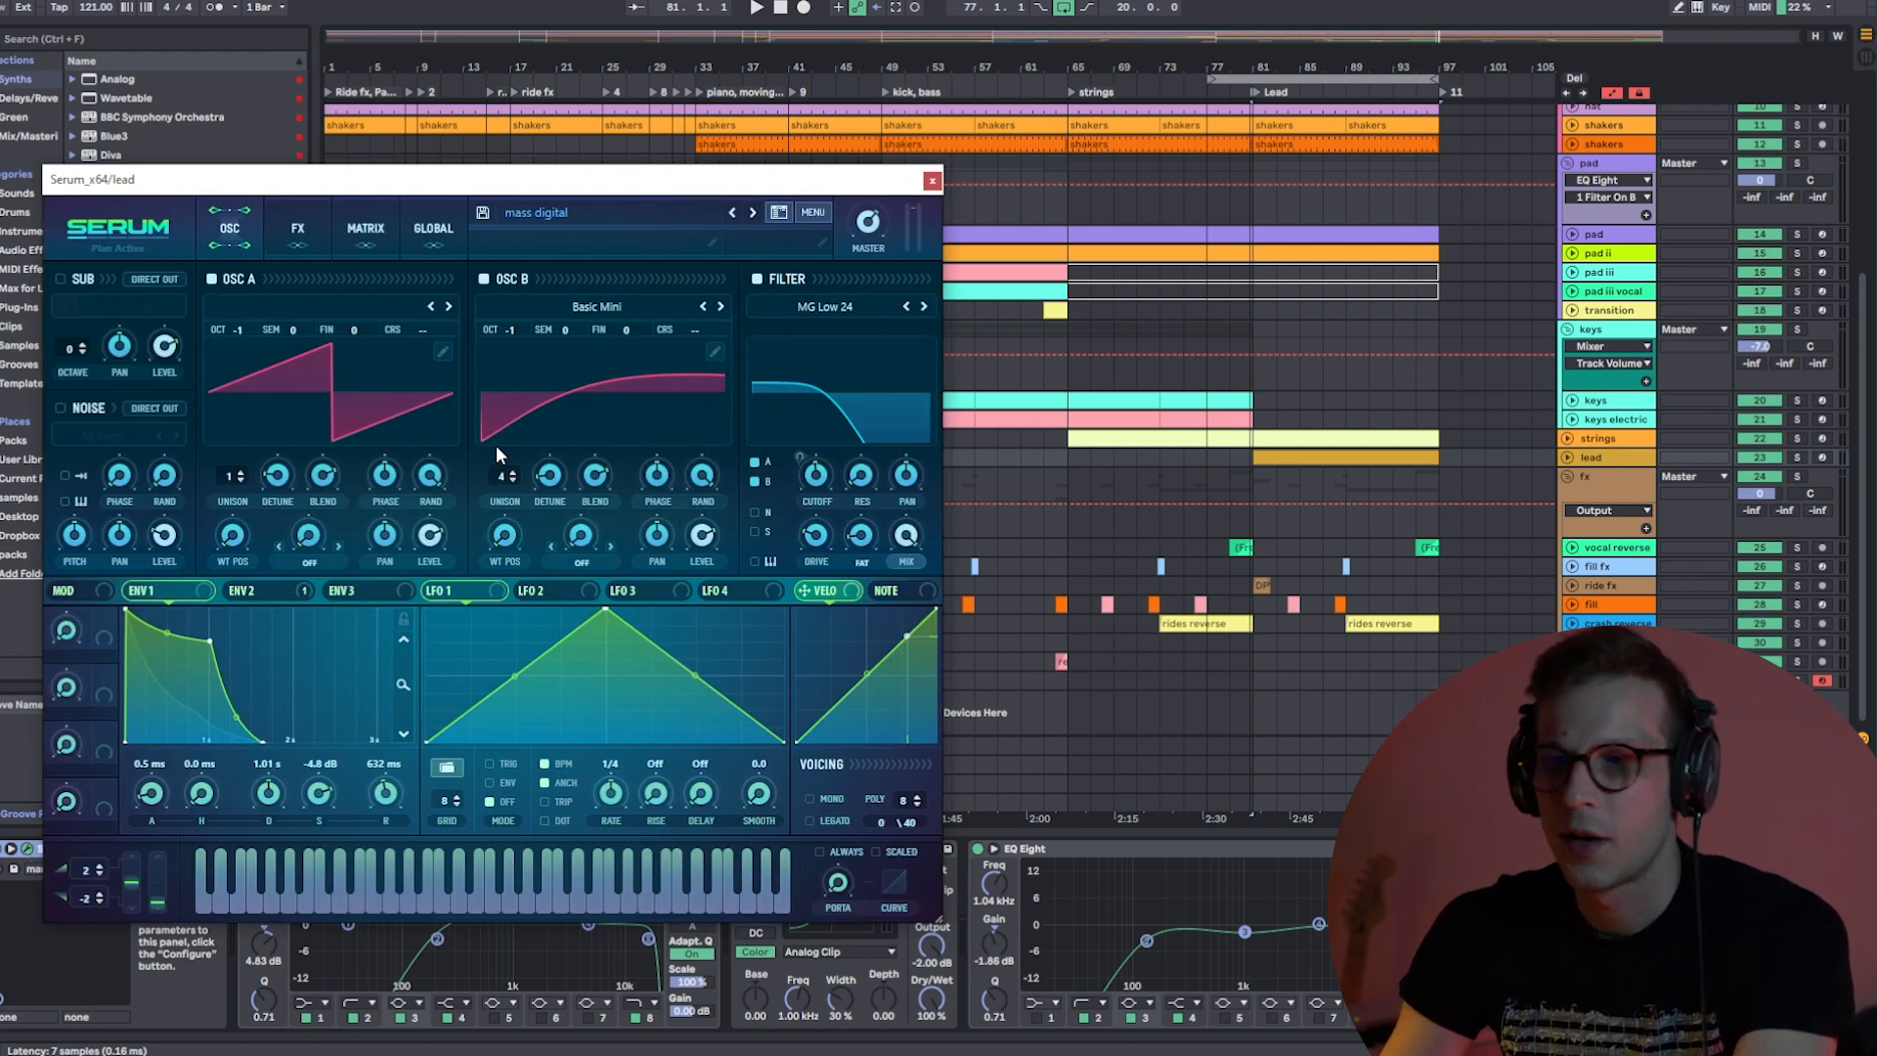
left_click(932, 181)
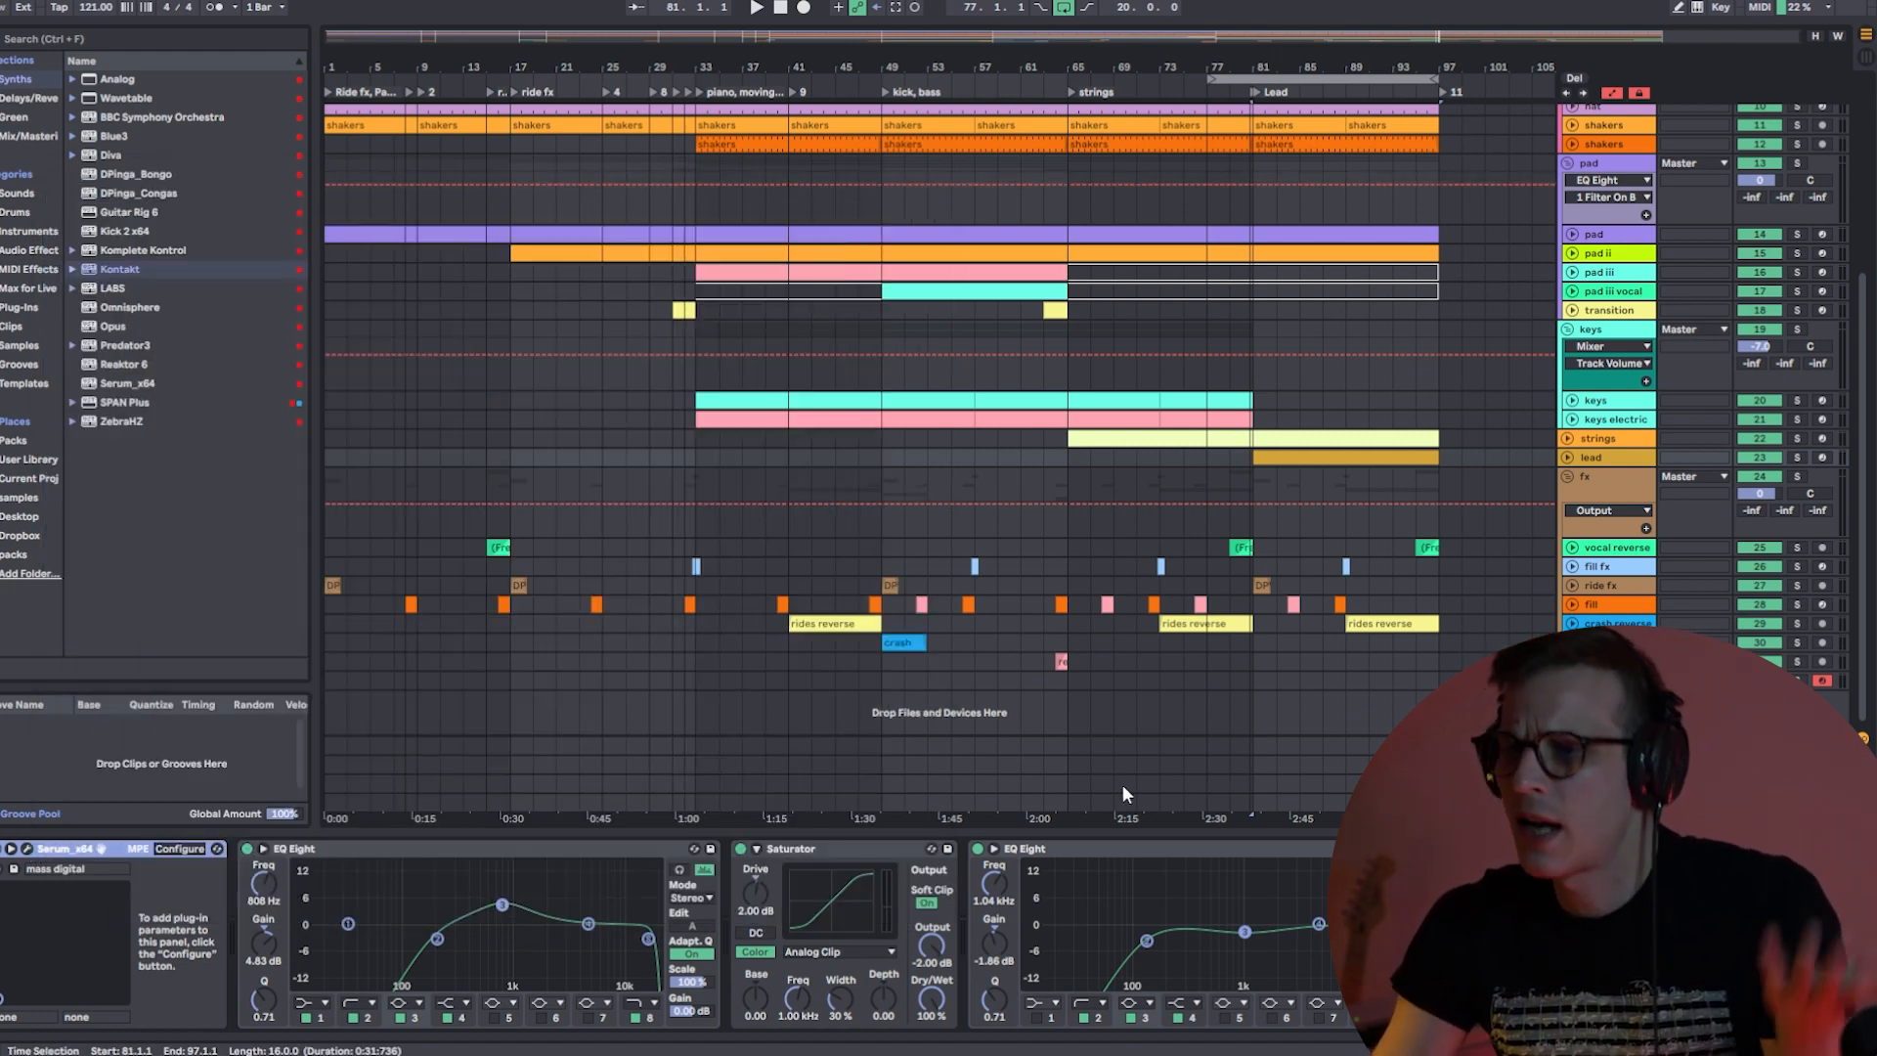
- Inspect the lead track's effect chain from the Saturator through the Delay and Compressor
left_click(797, 850)
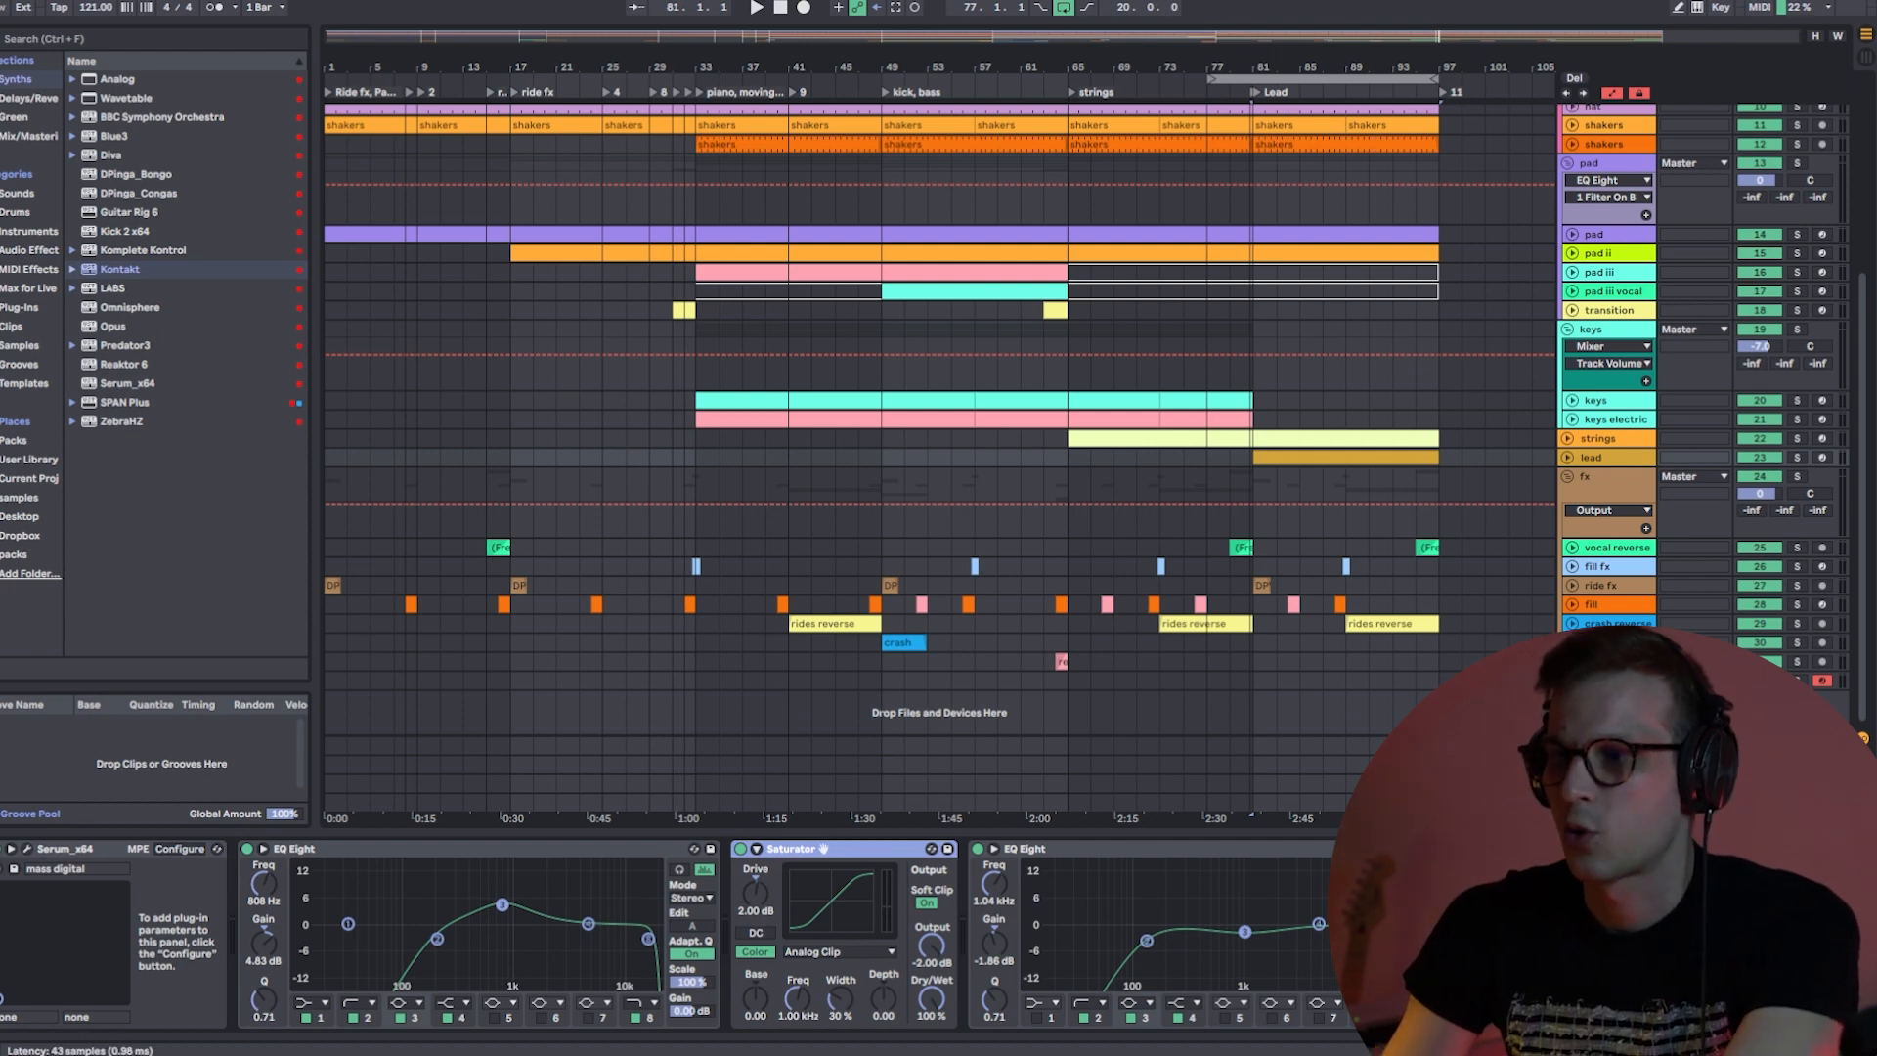
left_click(1498, 848)
left_click(911, 212)
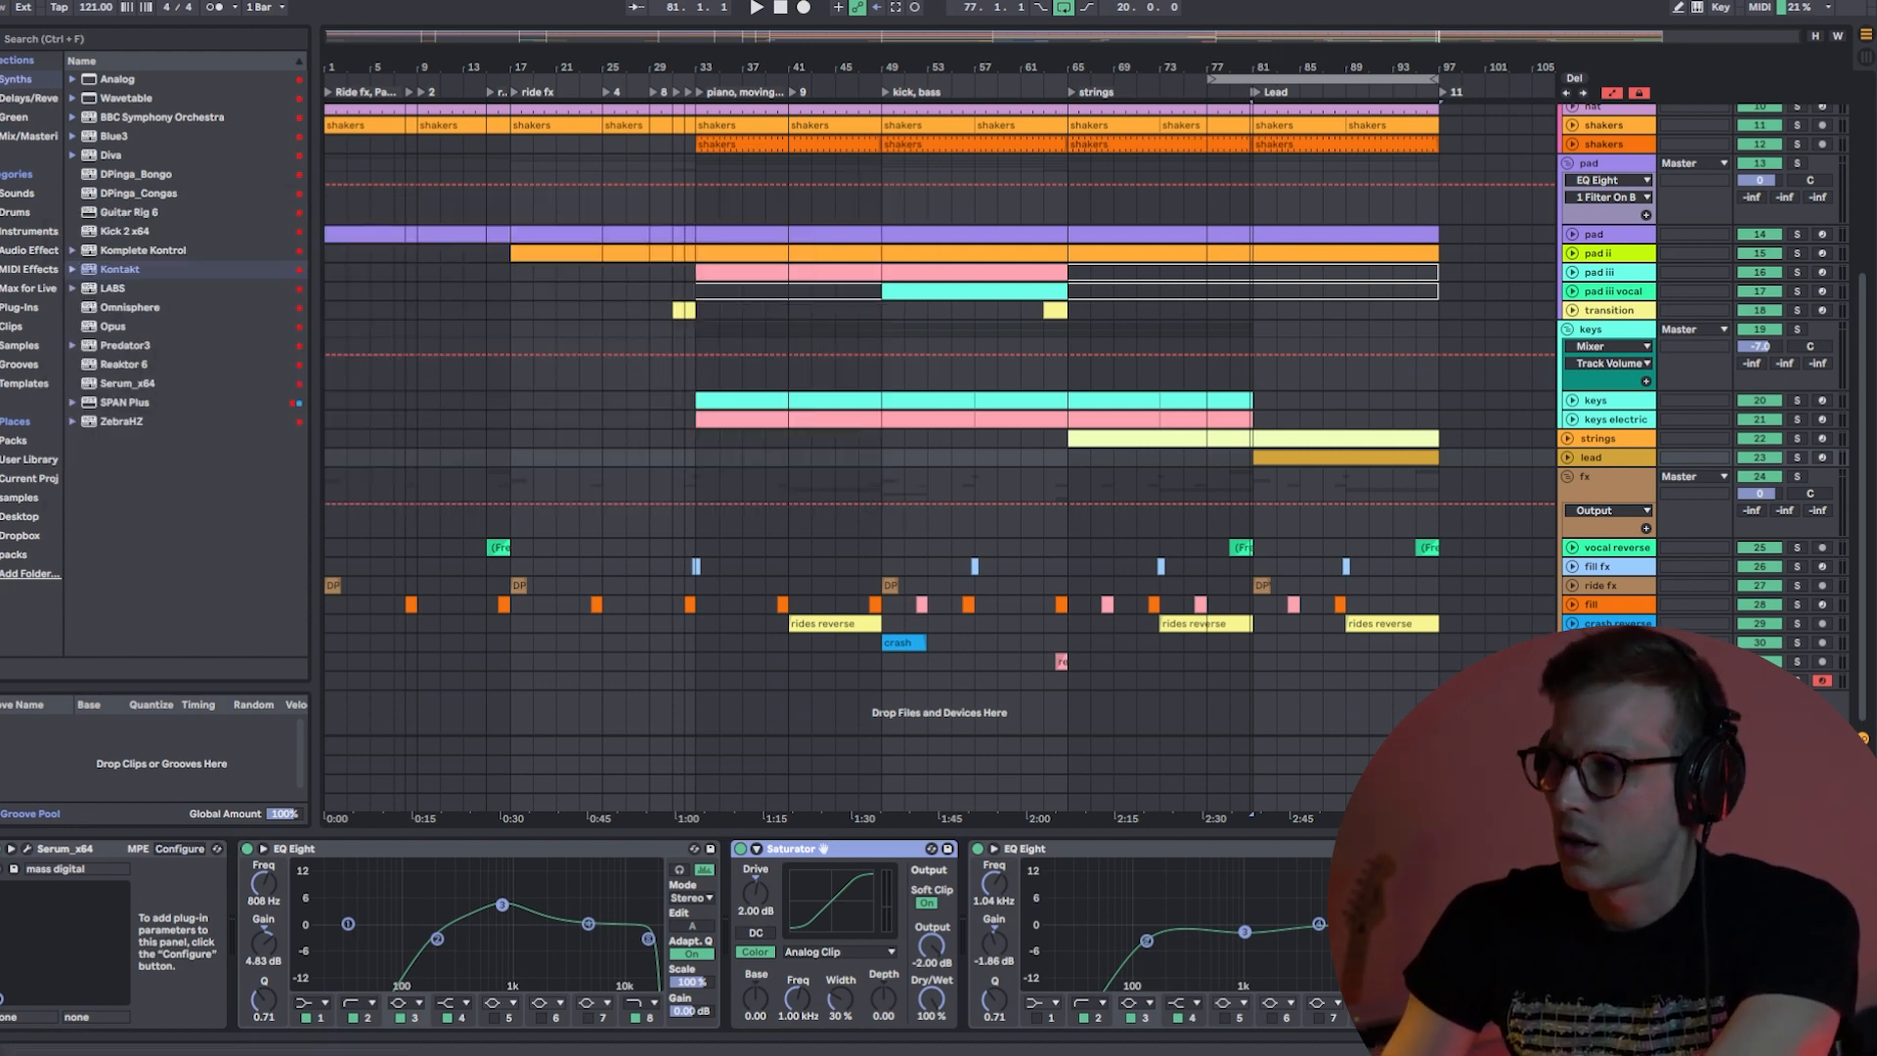
scroll(939, 933, "right", 8)
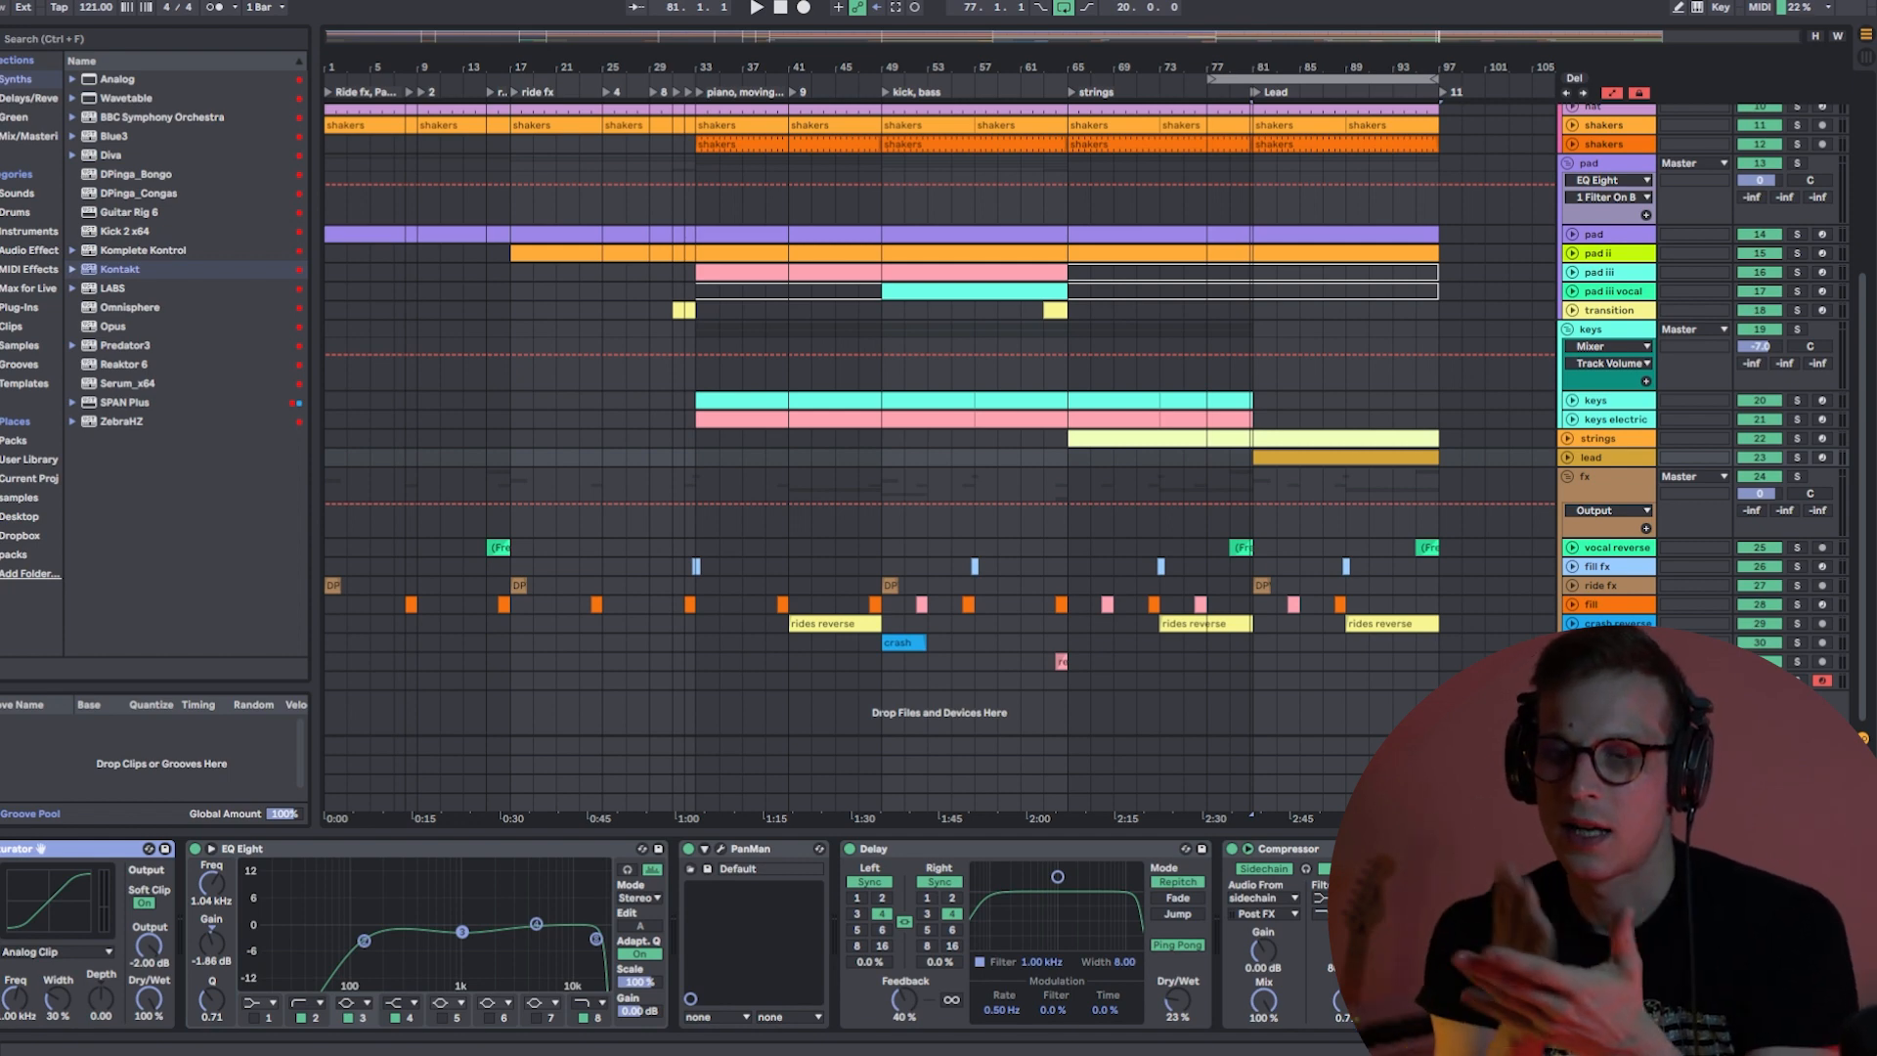
- Solo the lead, play it from bar 81 and compare the sound with PanMan bypassed and enabled
left_click(1797, 456)
key("space")
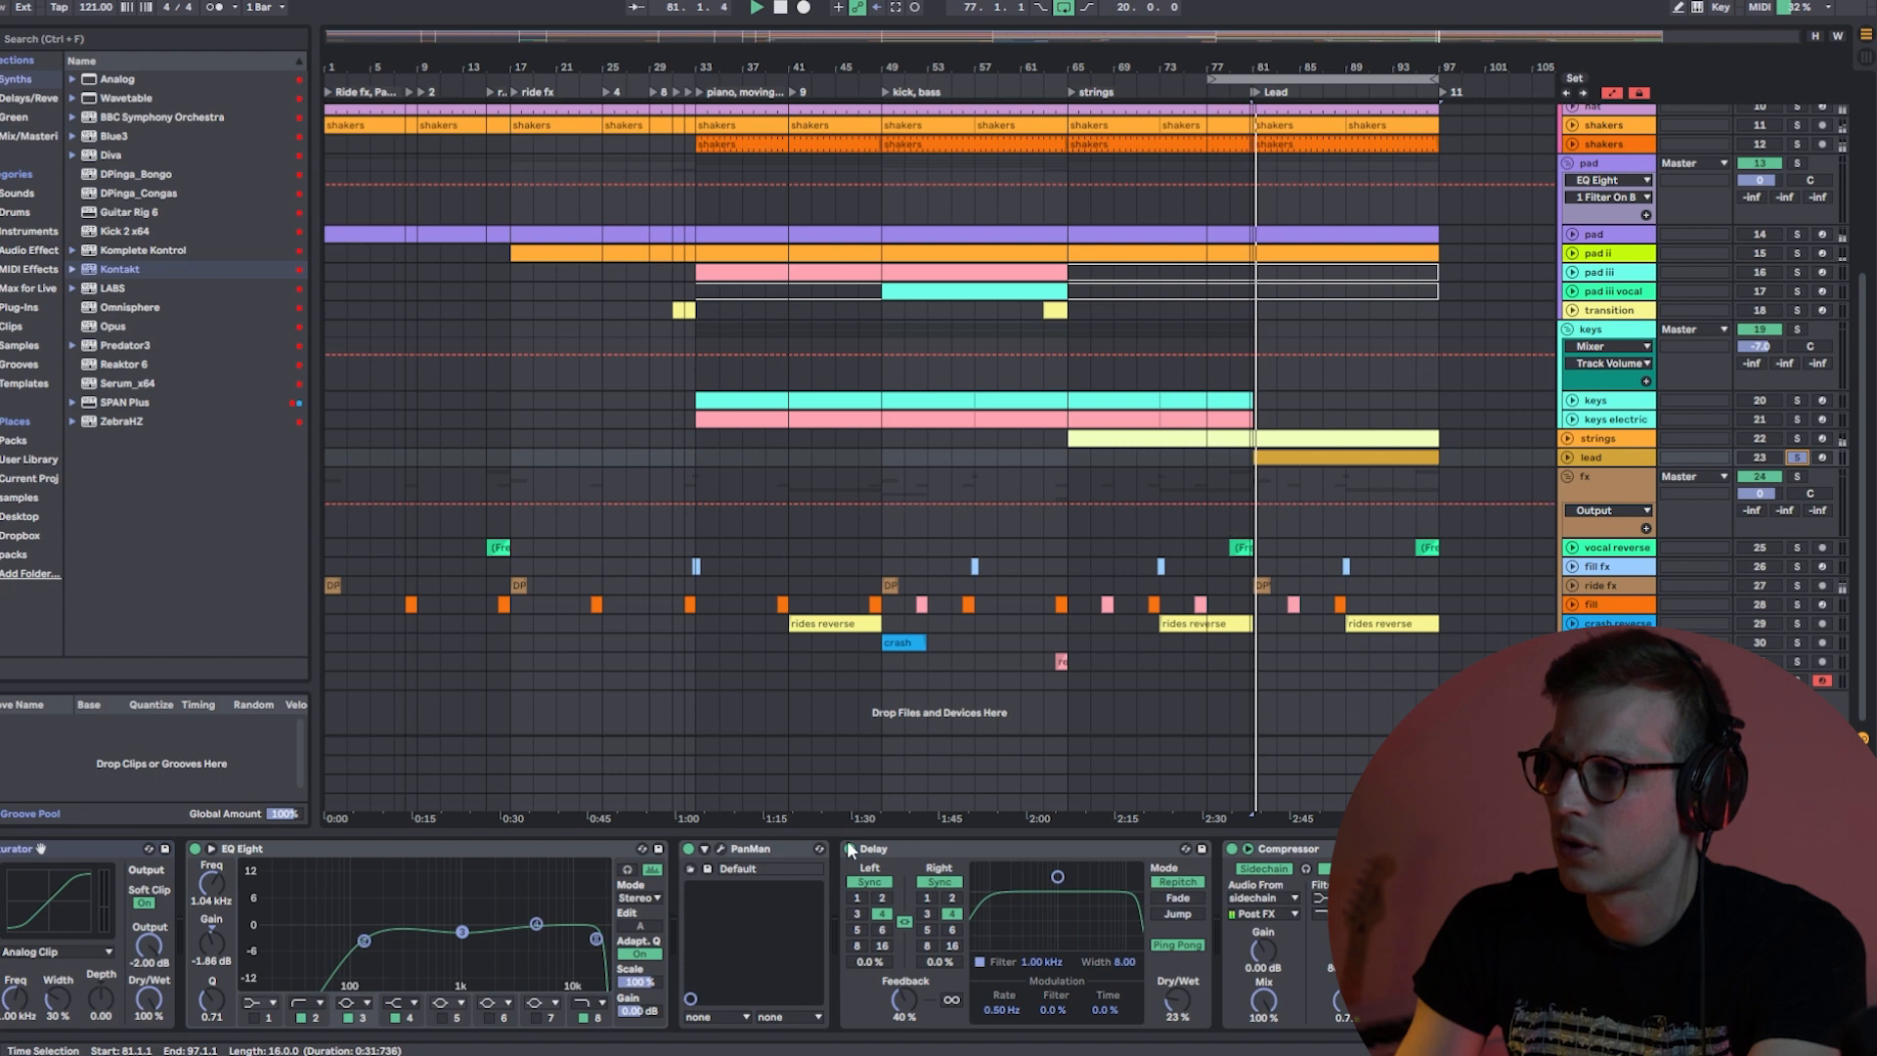
left_click(688, 850)
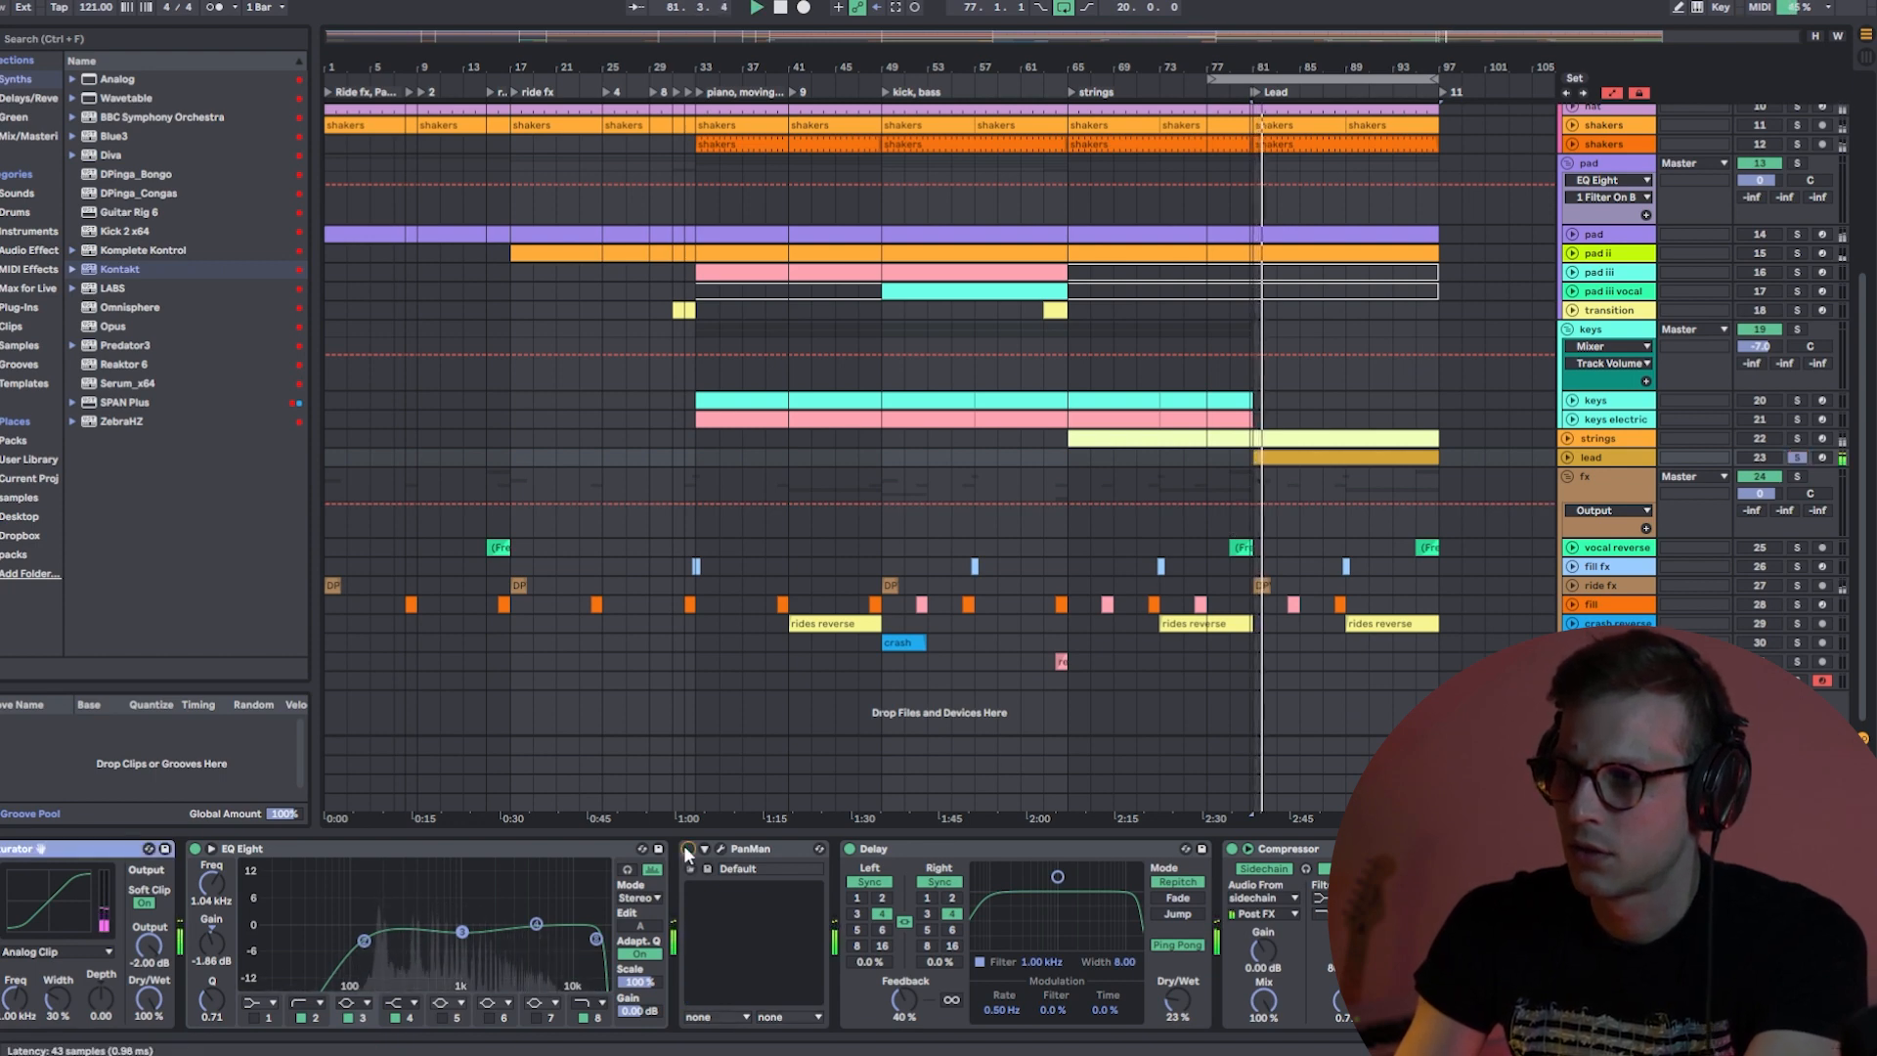
left_click(688, 849)
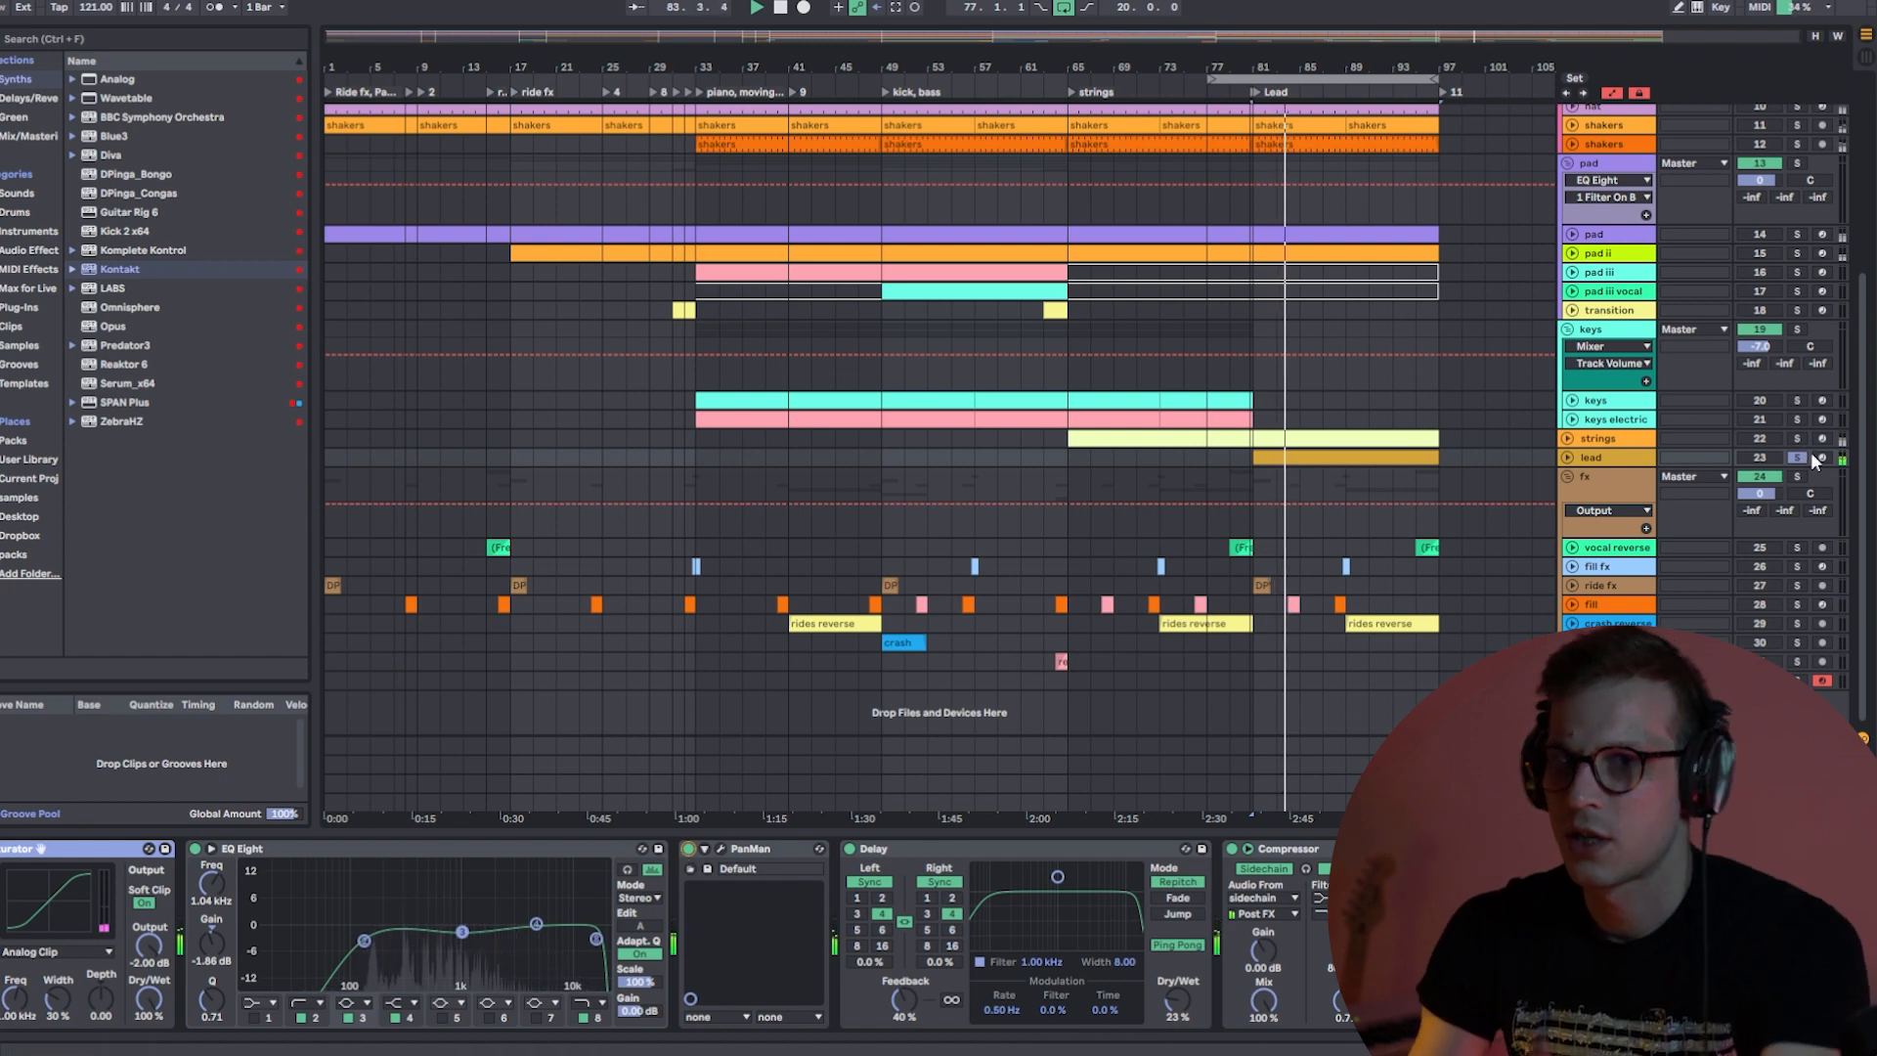
- Stop playback, reopen the lead clip's notes enlarged and compare them with scale highlighting off and on
left_click(1309, 438)
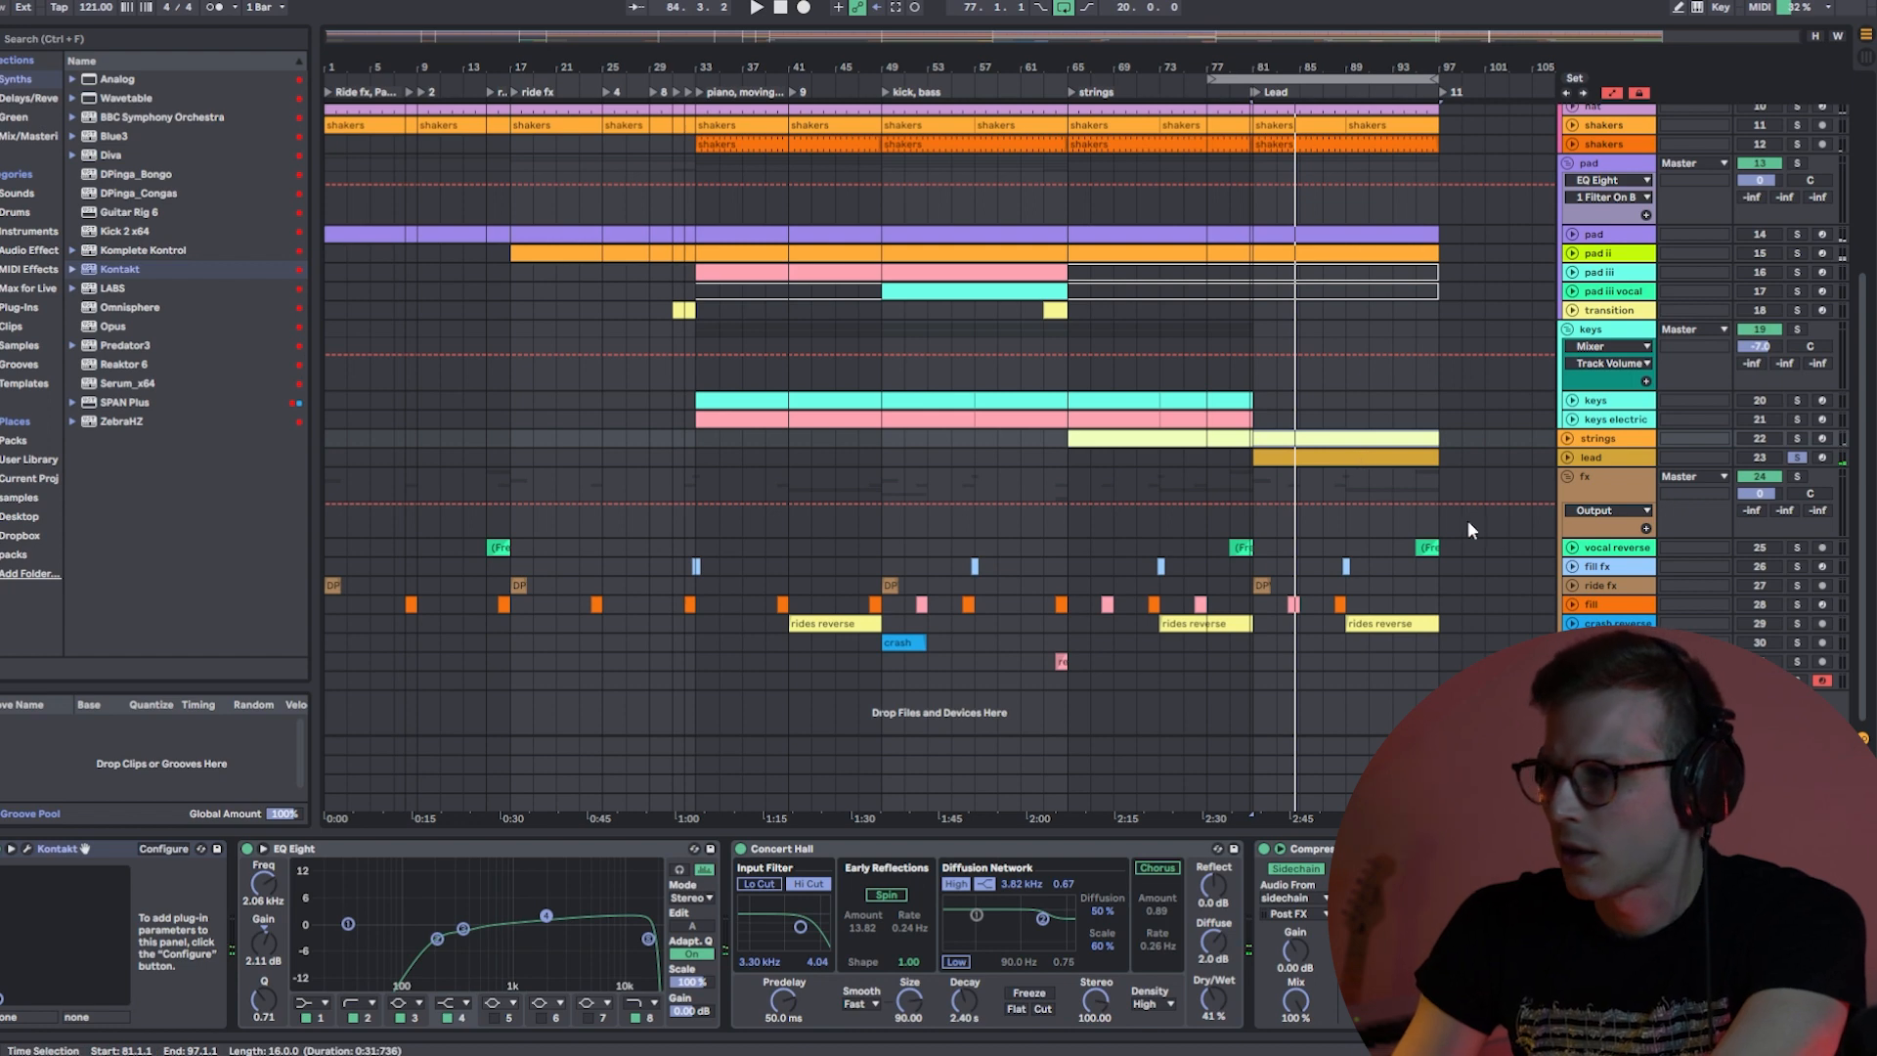
left_click(1369, 460)
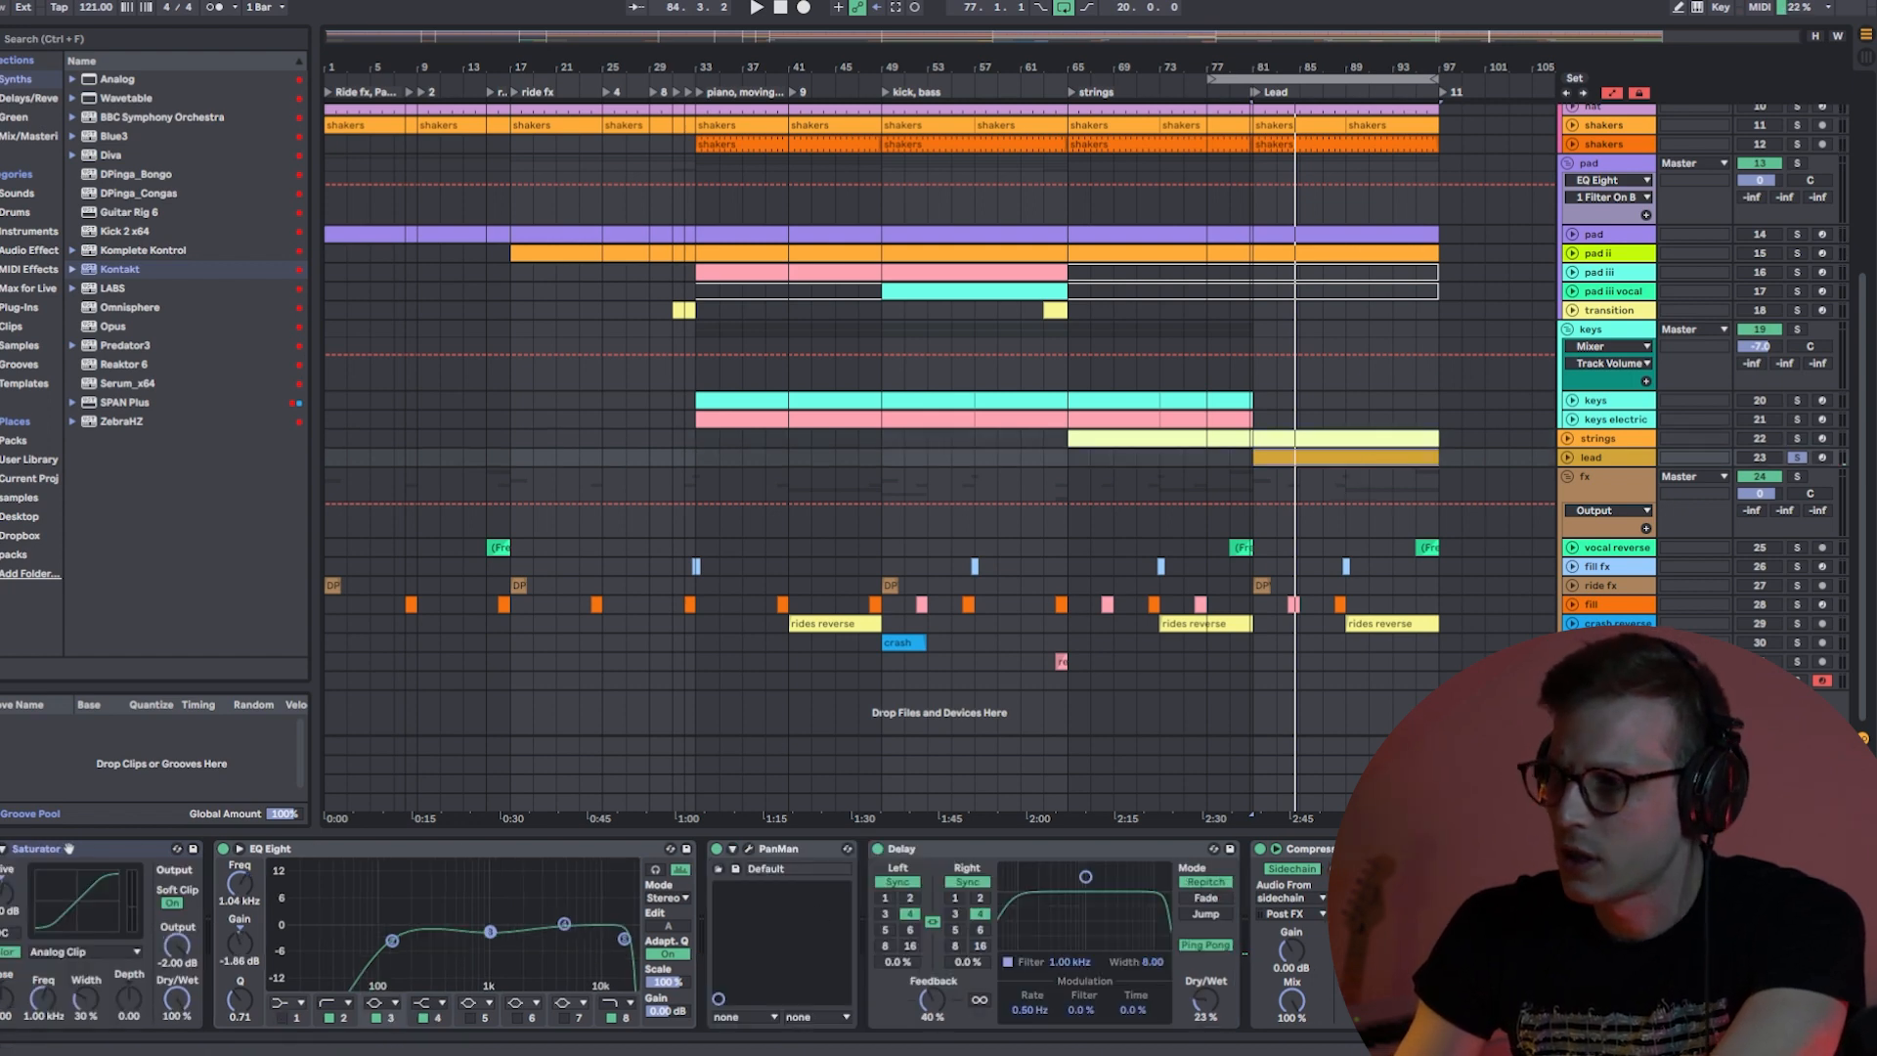
key("shift+Tab")
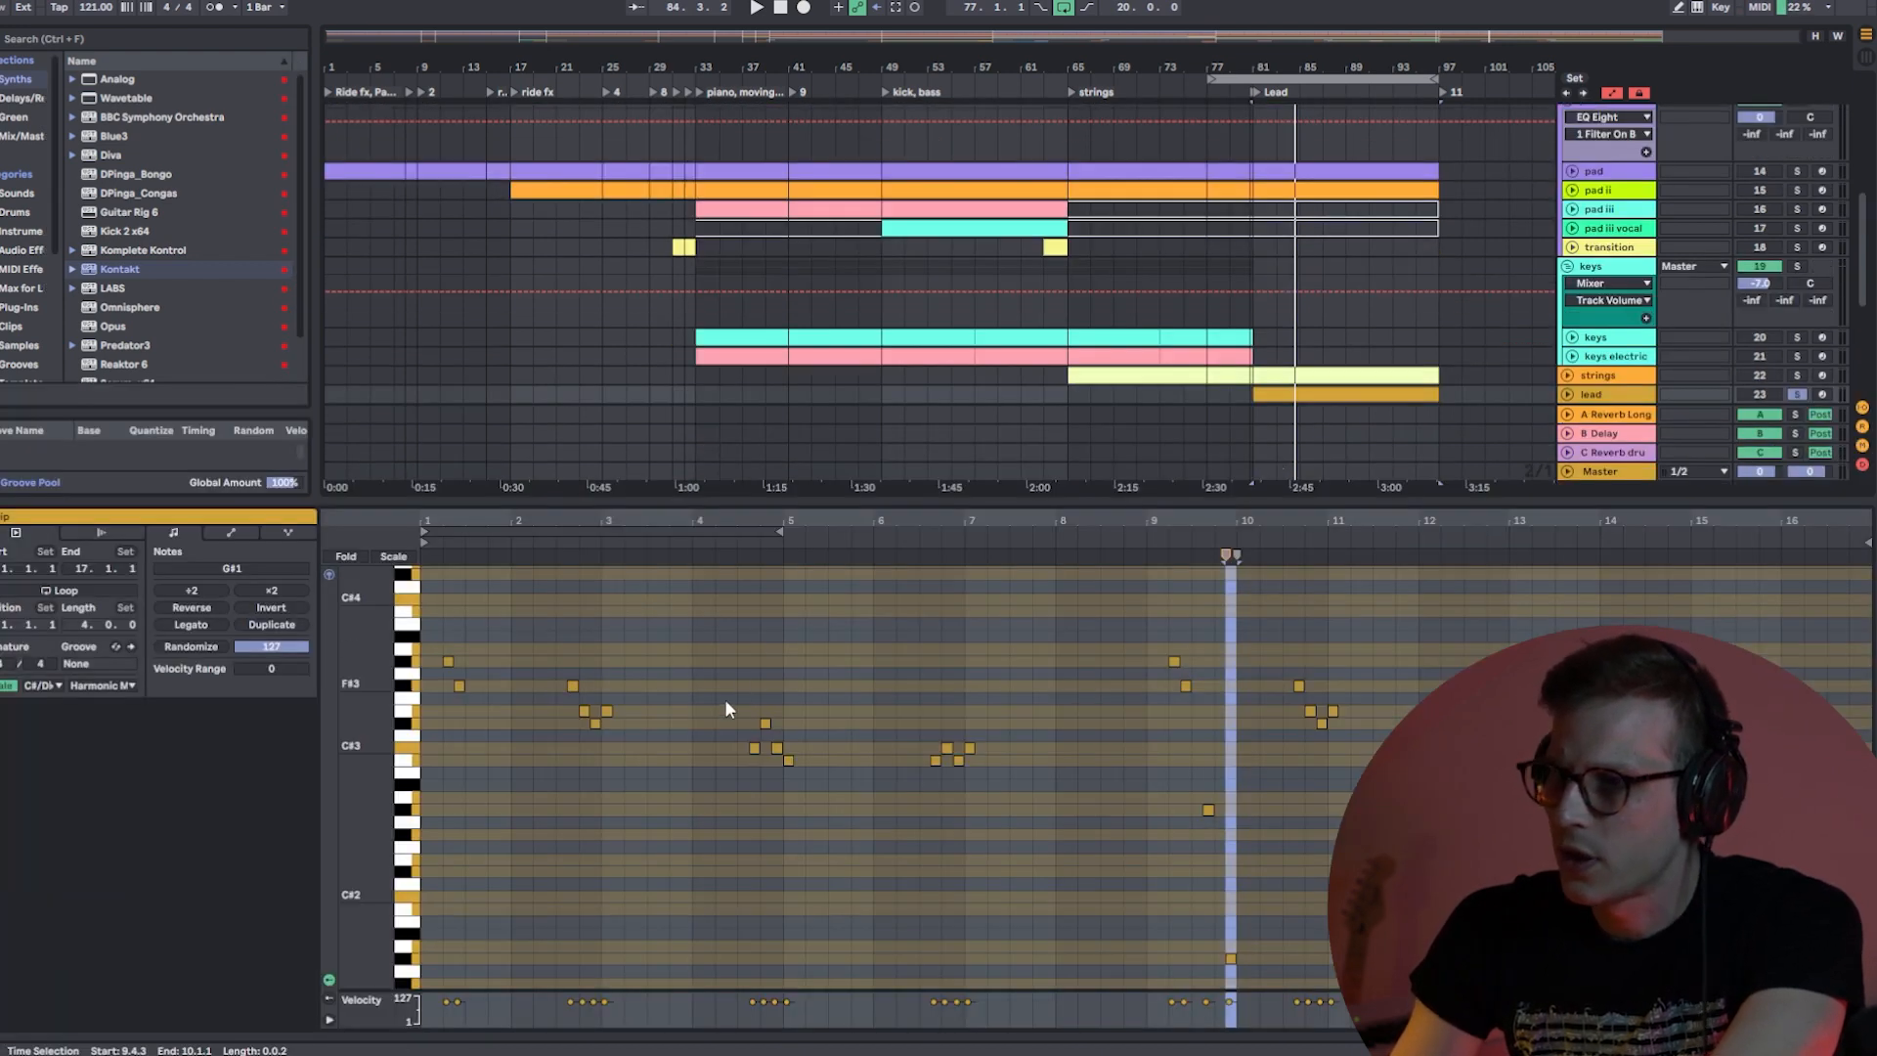
left_click_drag(384, 676, 420, 676)
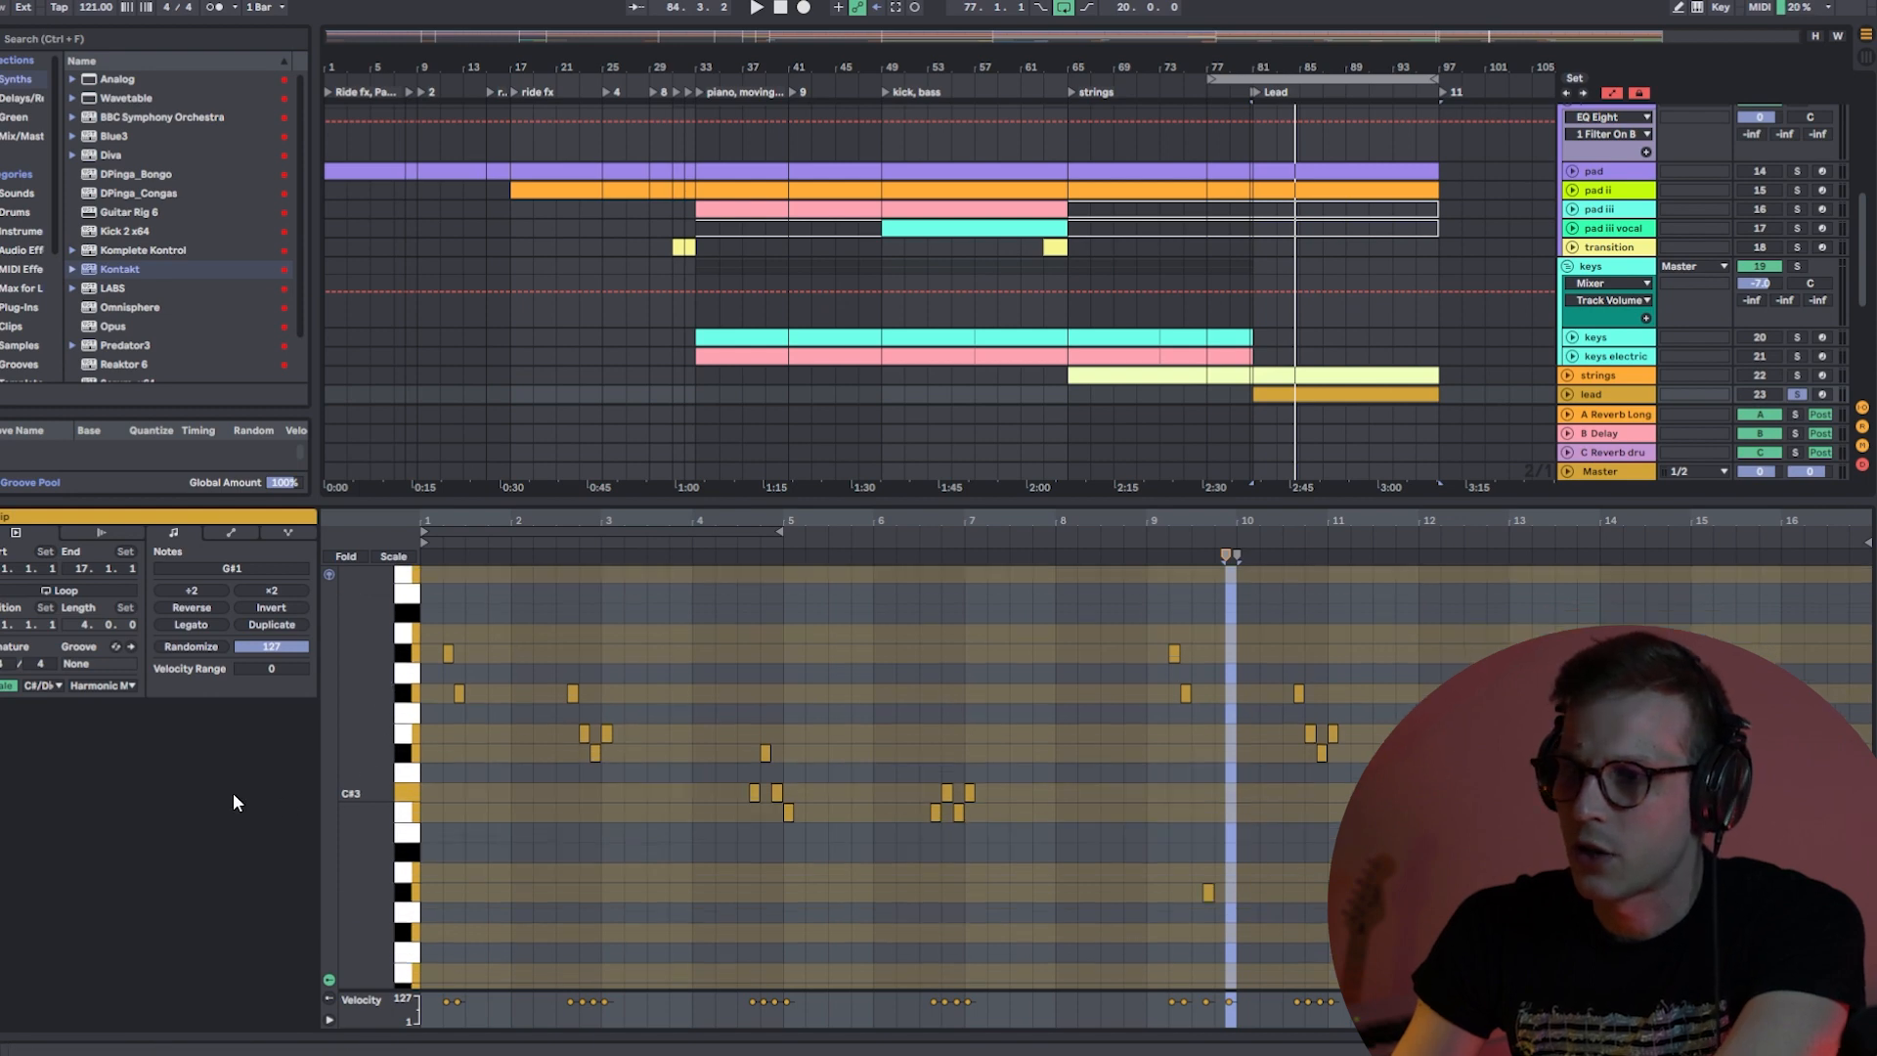
left_click(15, 686)
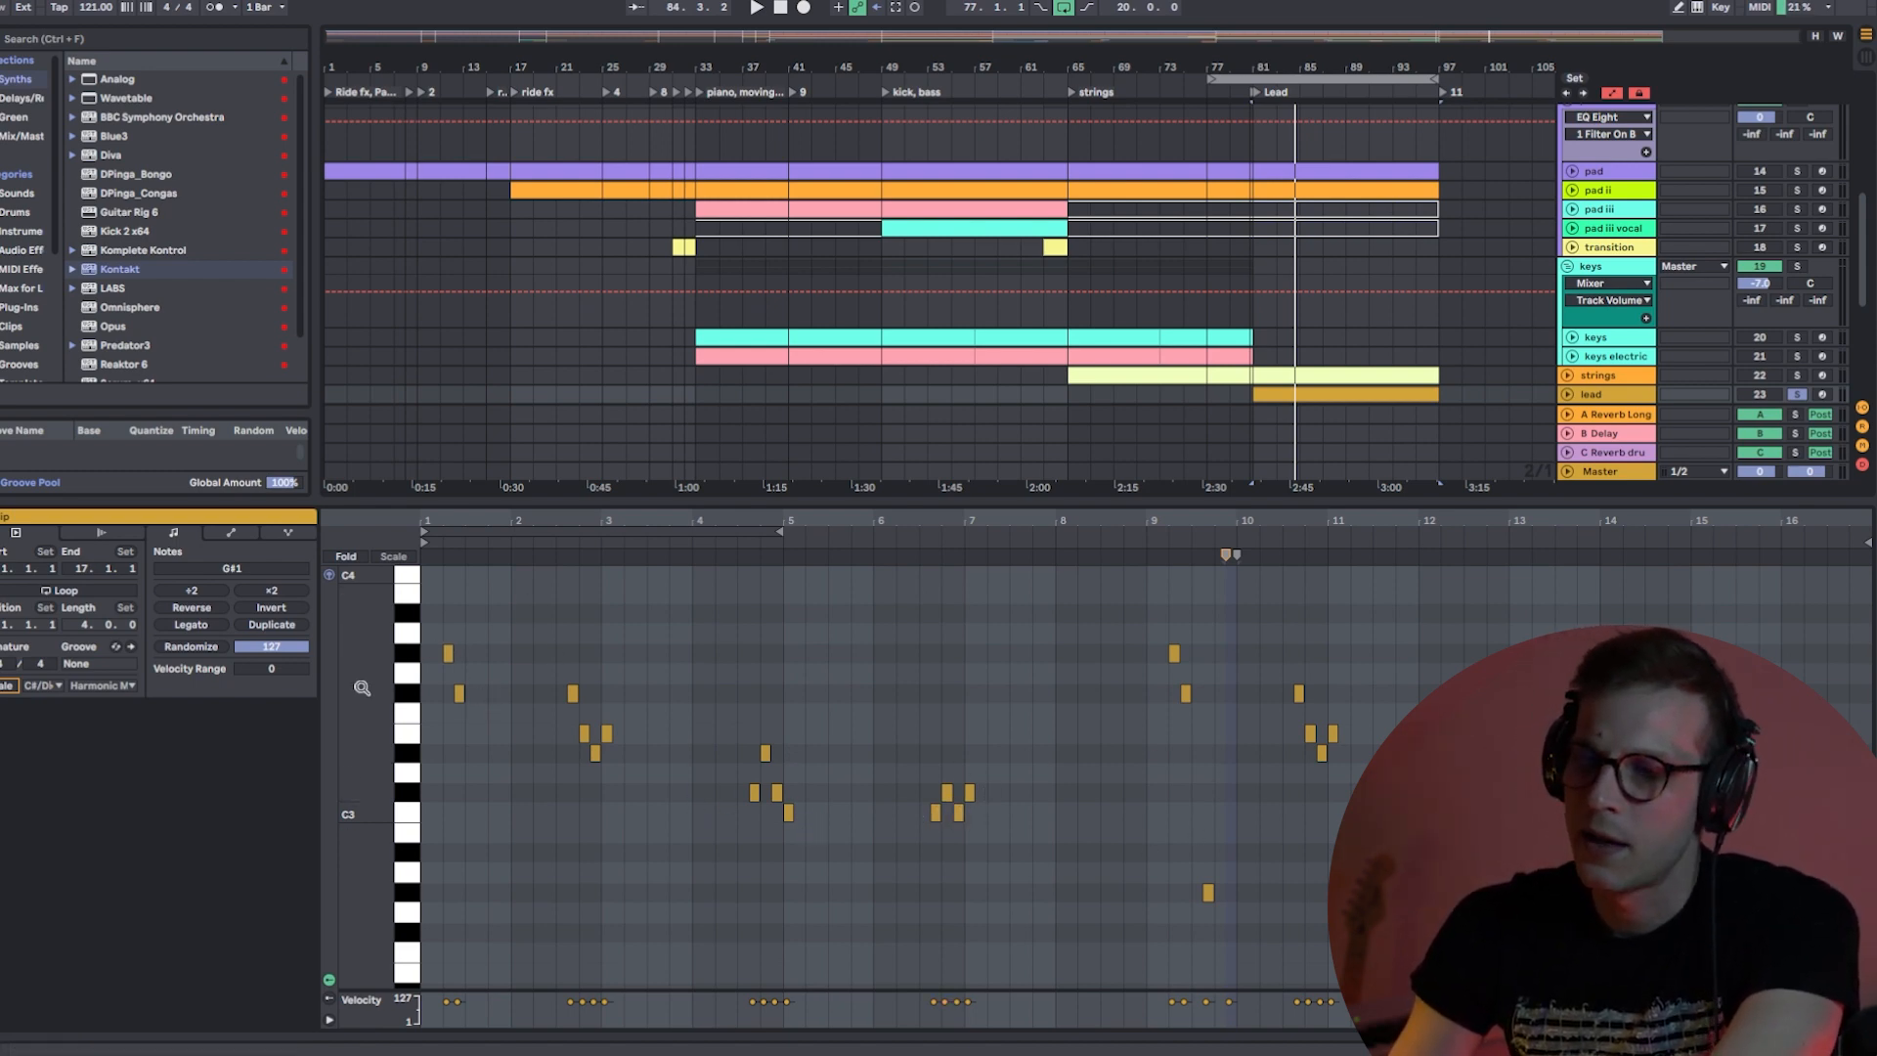
left_click(12, 686)
- Set the lead clip's scale to G#/Ab Harmonic Major
left_click(43, 686)
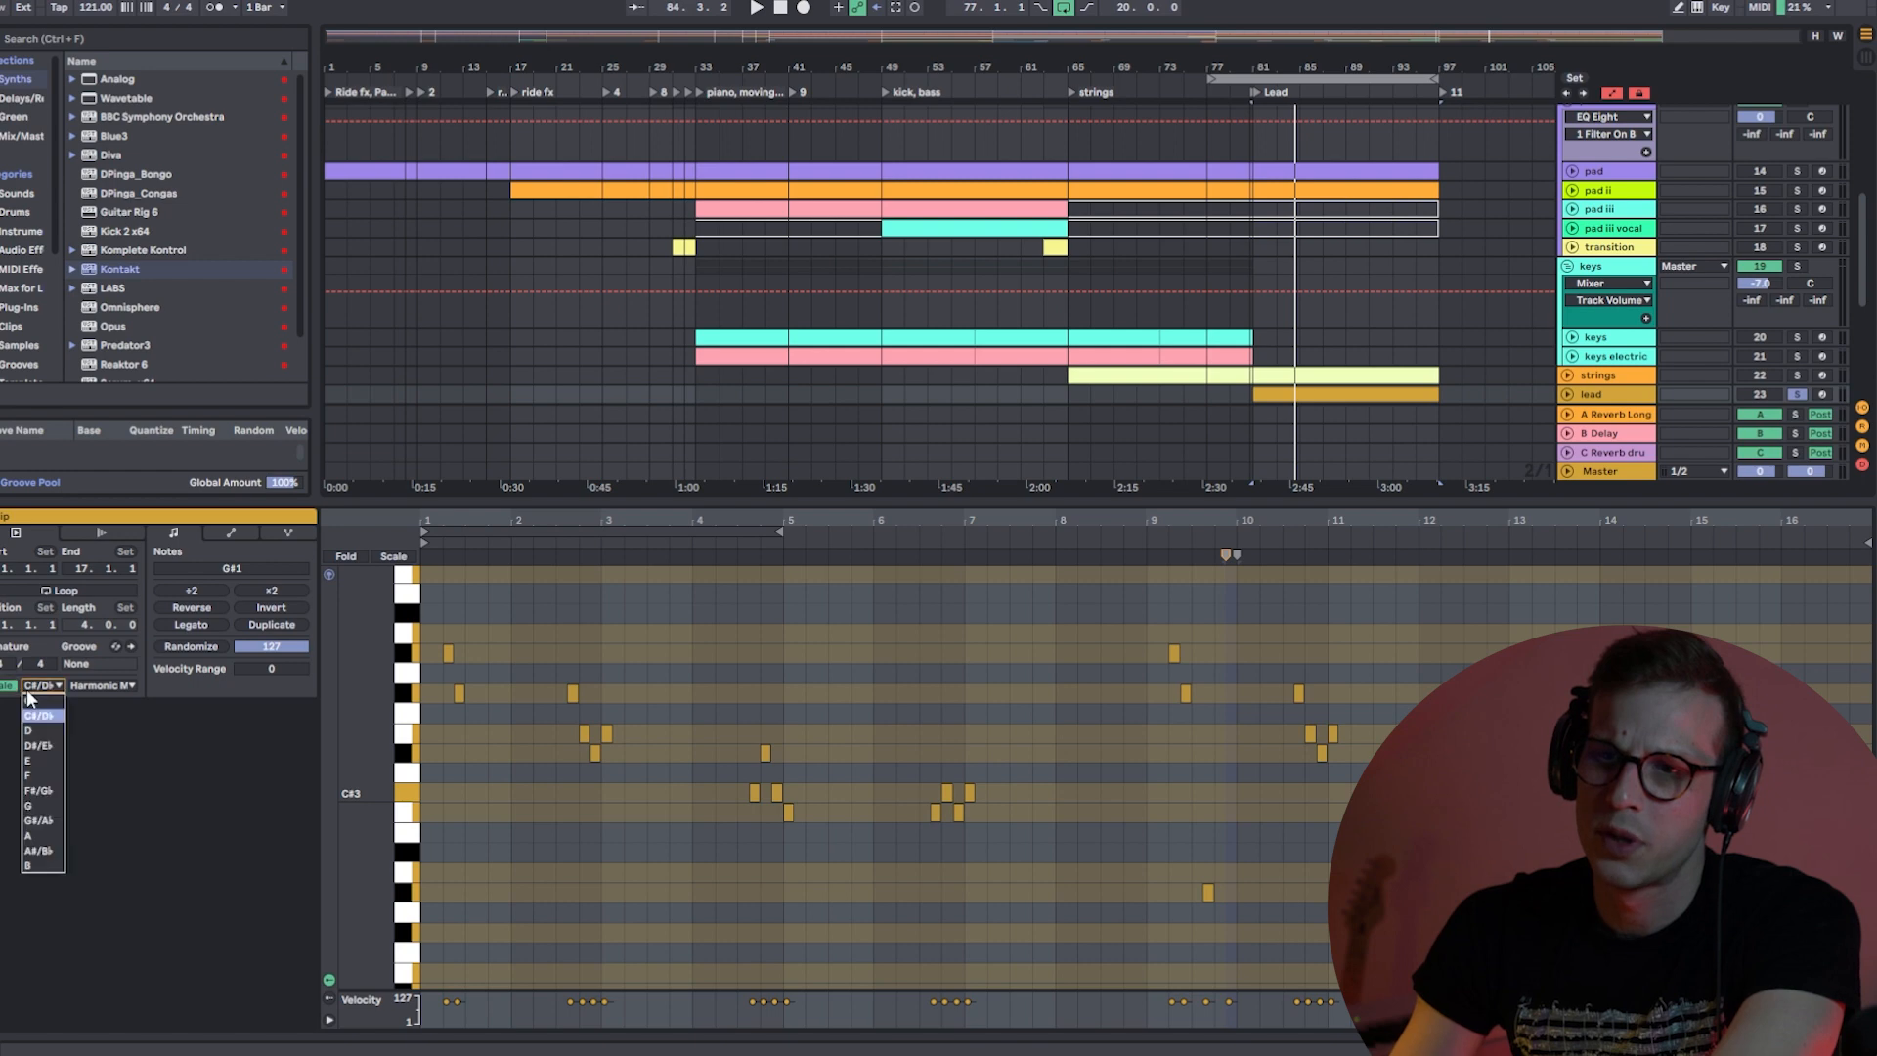
left_click(41, 821)
left_click(94, 687)
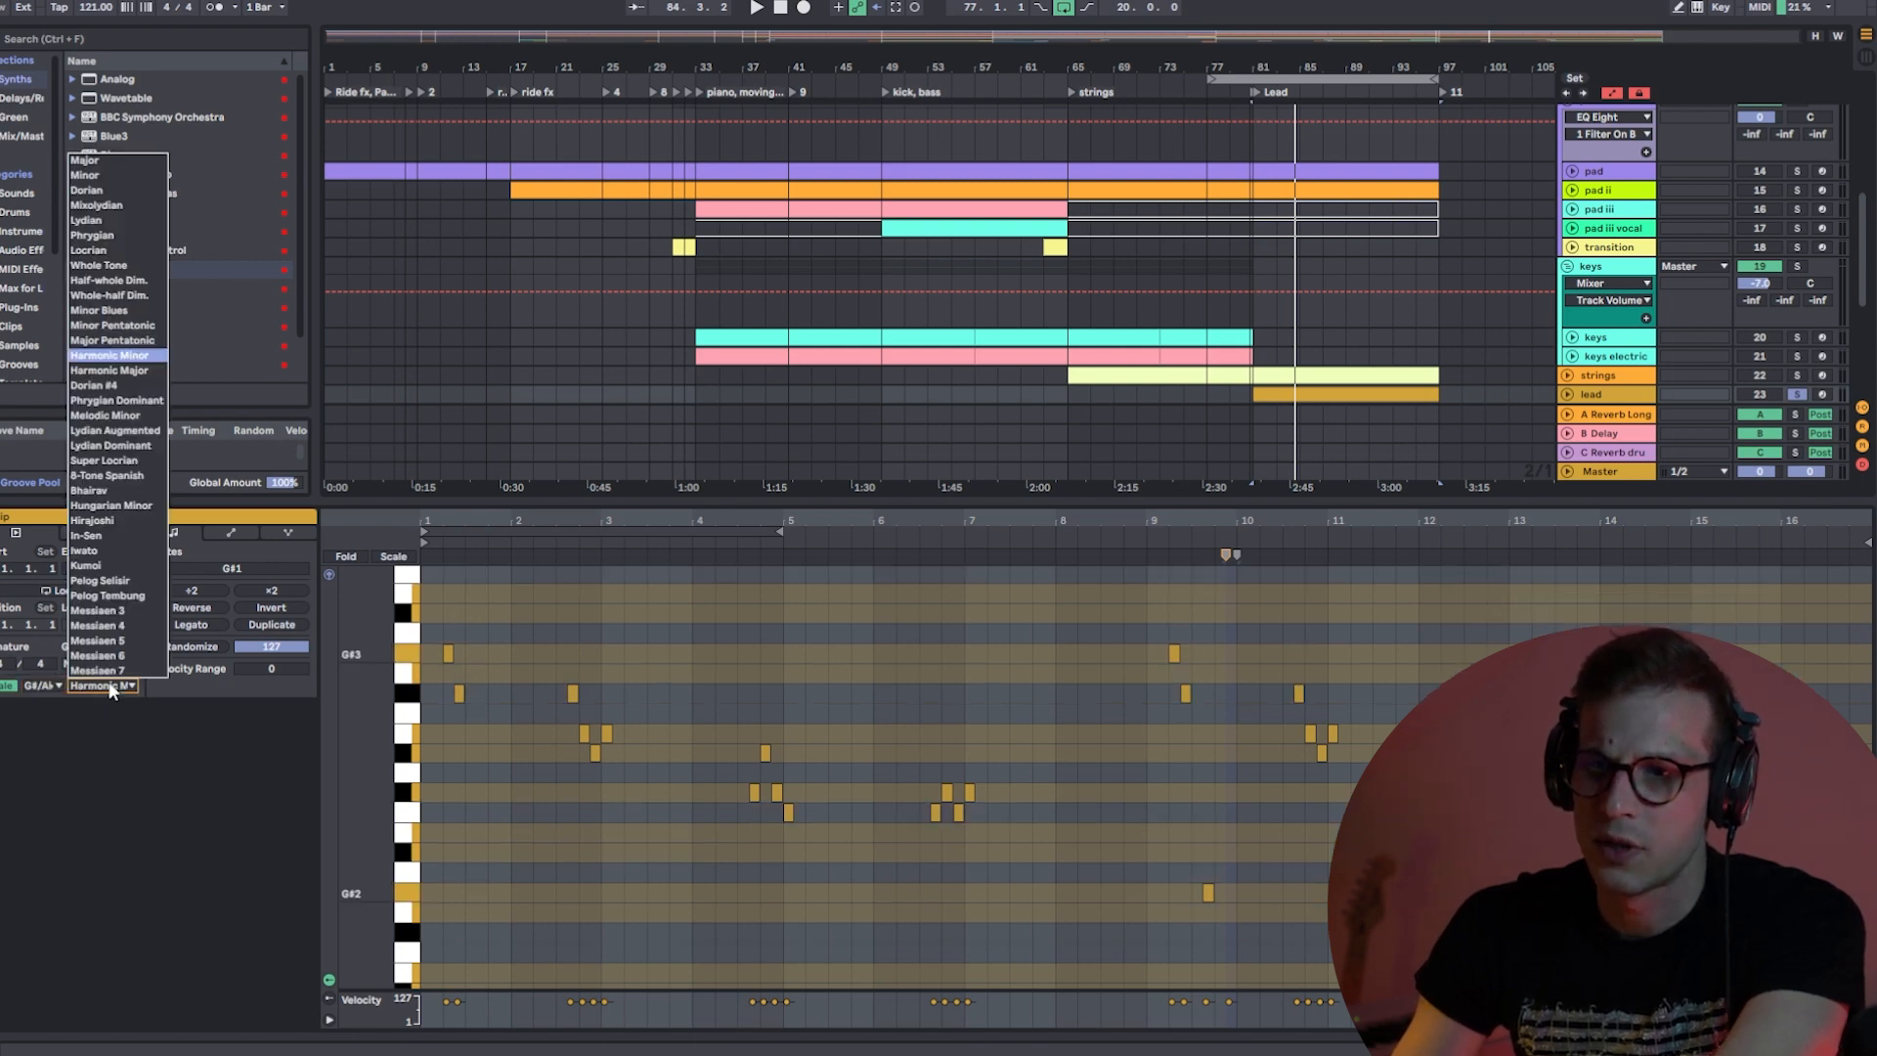
left_click(142, 370)
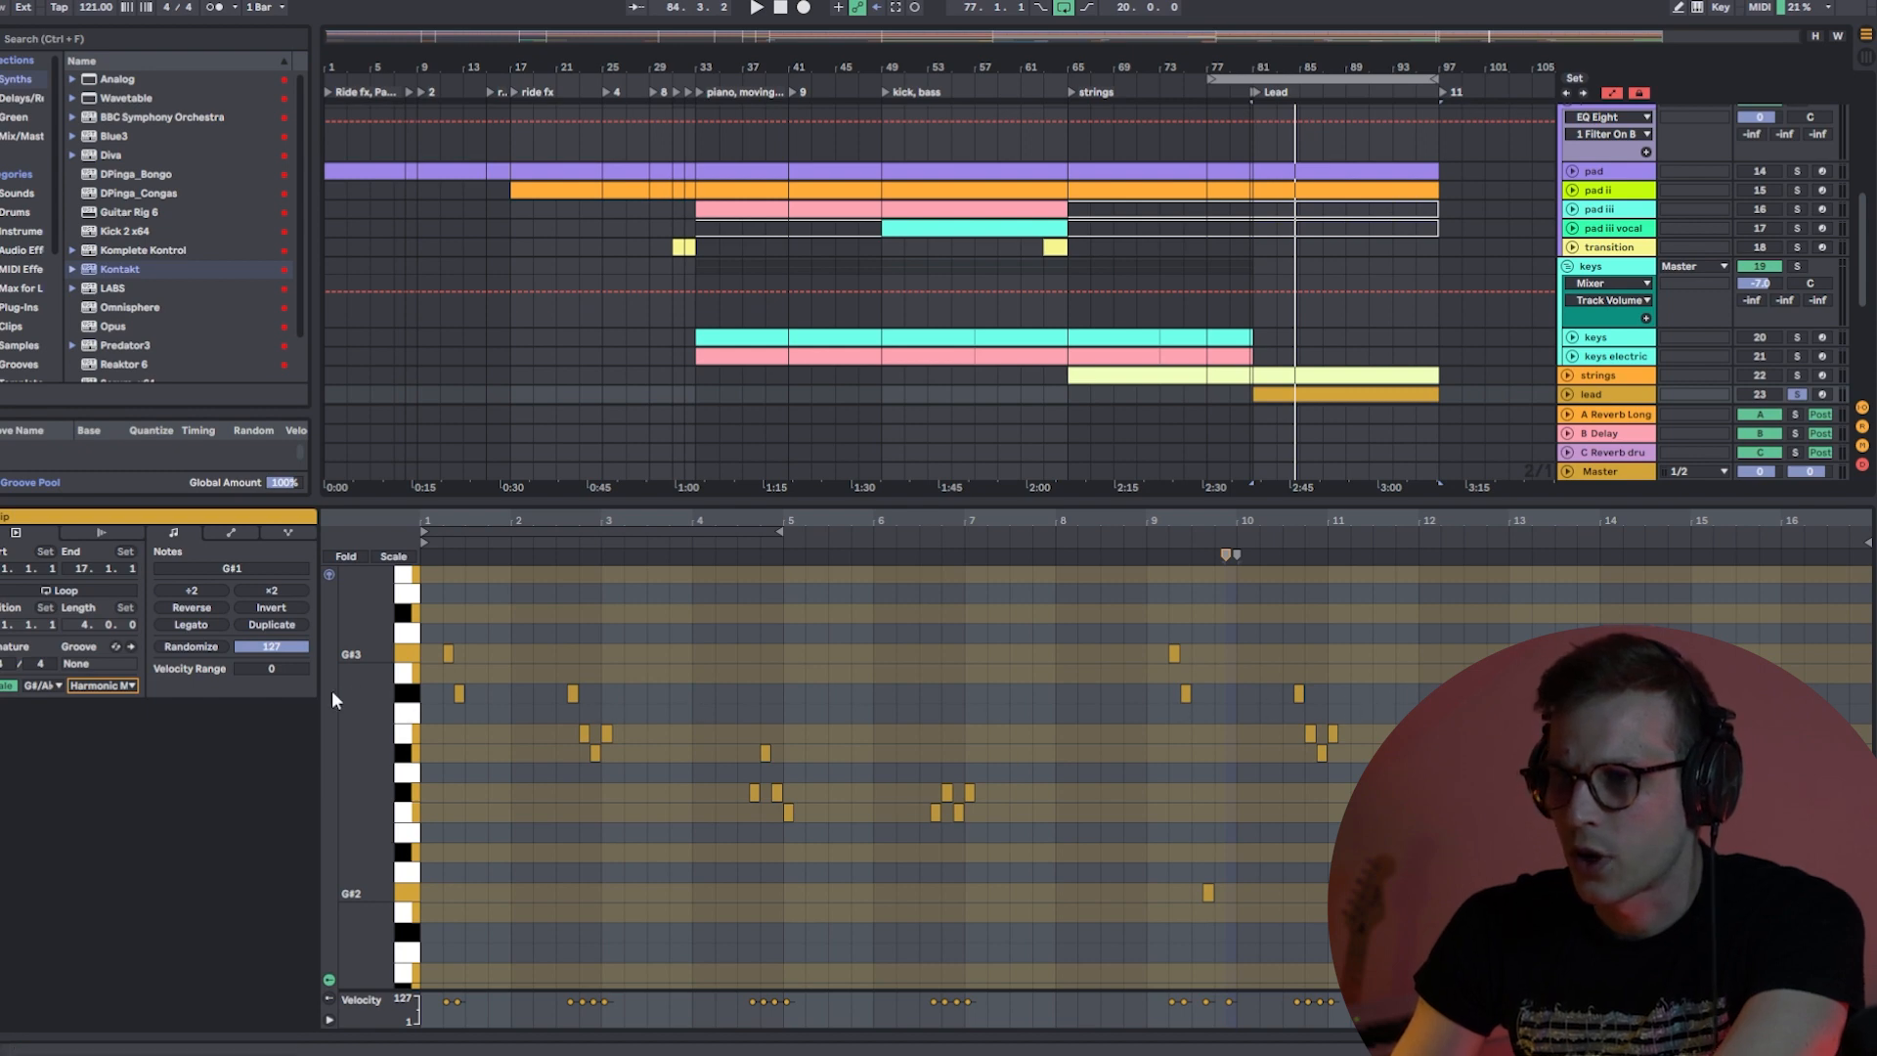
- Change the lead clip's scale to C#/Db Harmonic Minor
left_click(122, 685)
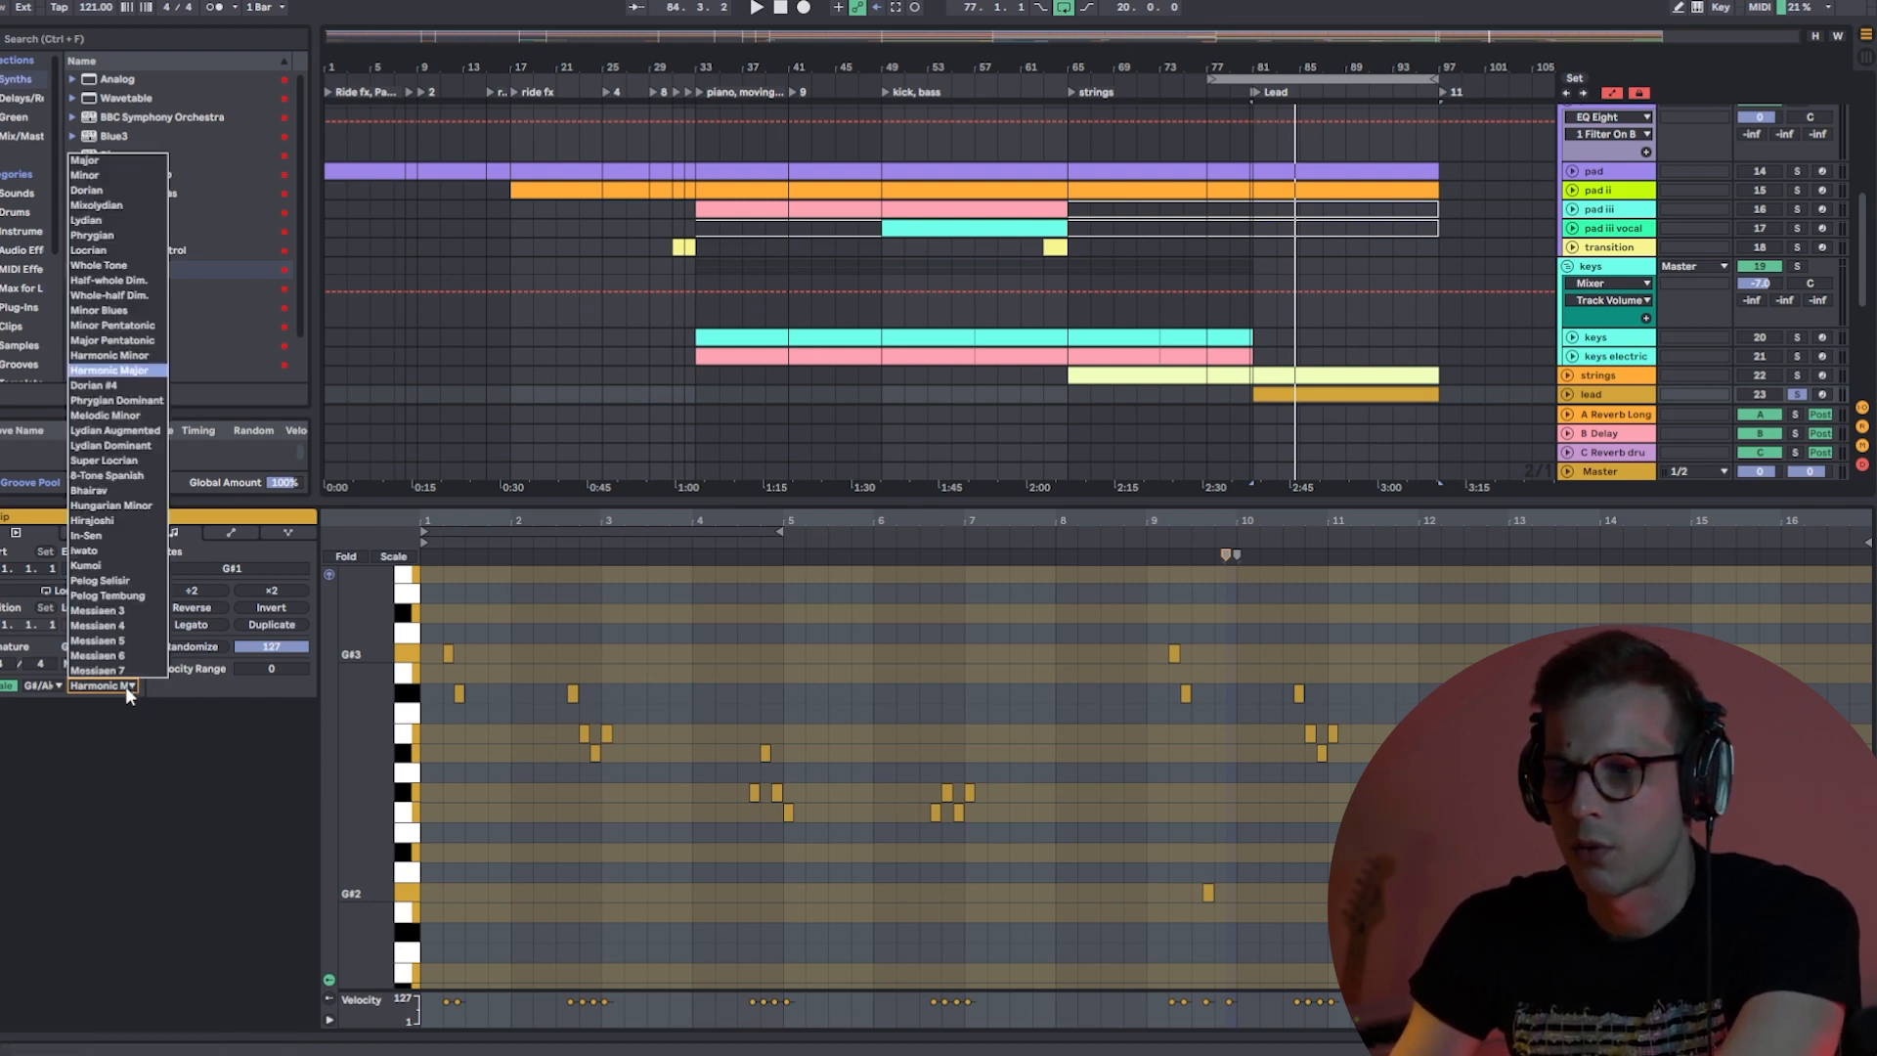
left_click(136, 358)
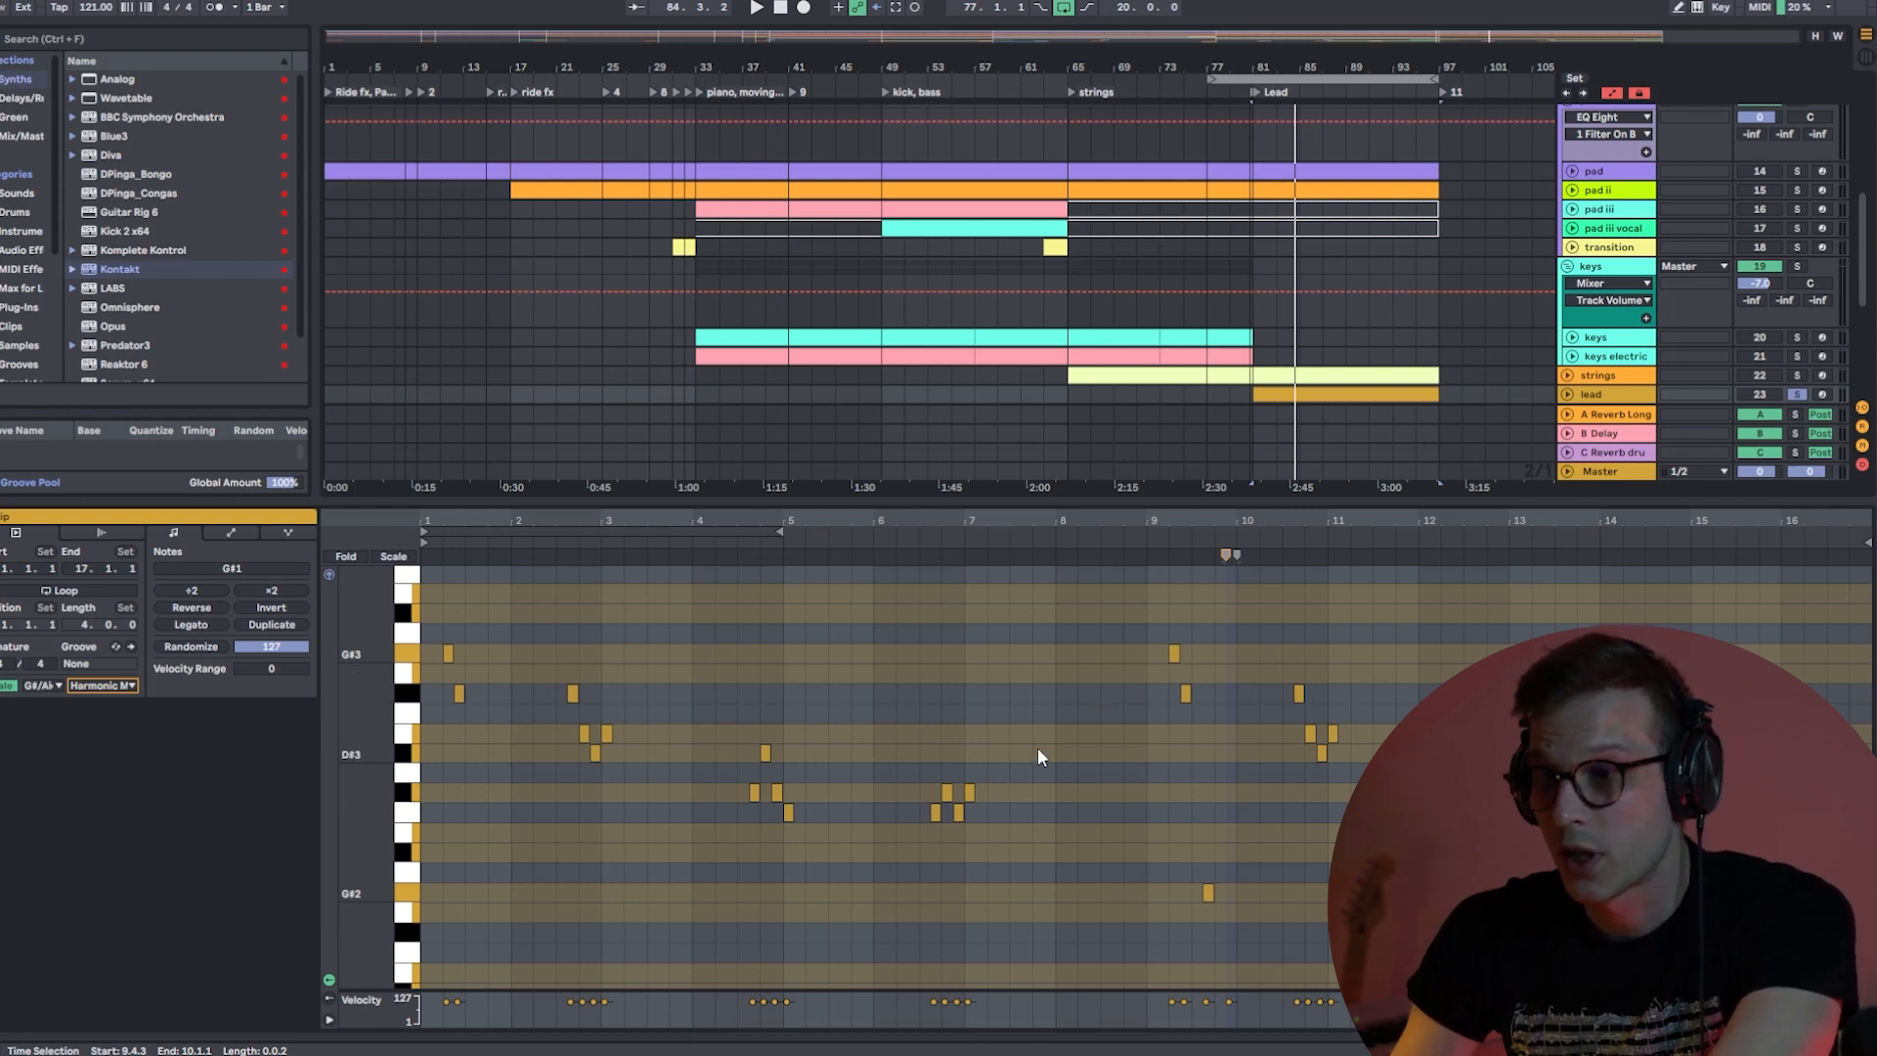
left_click(39, 685)
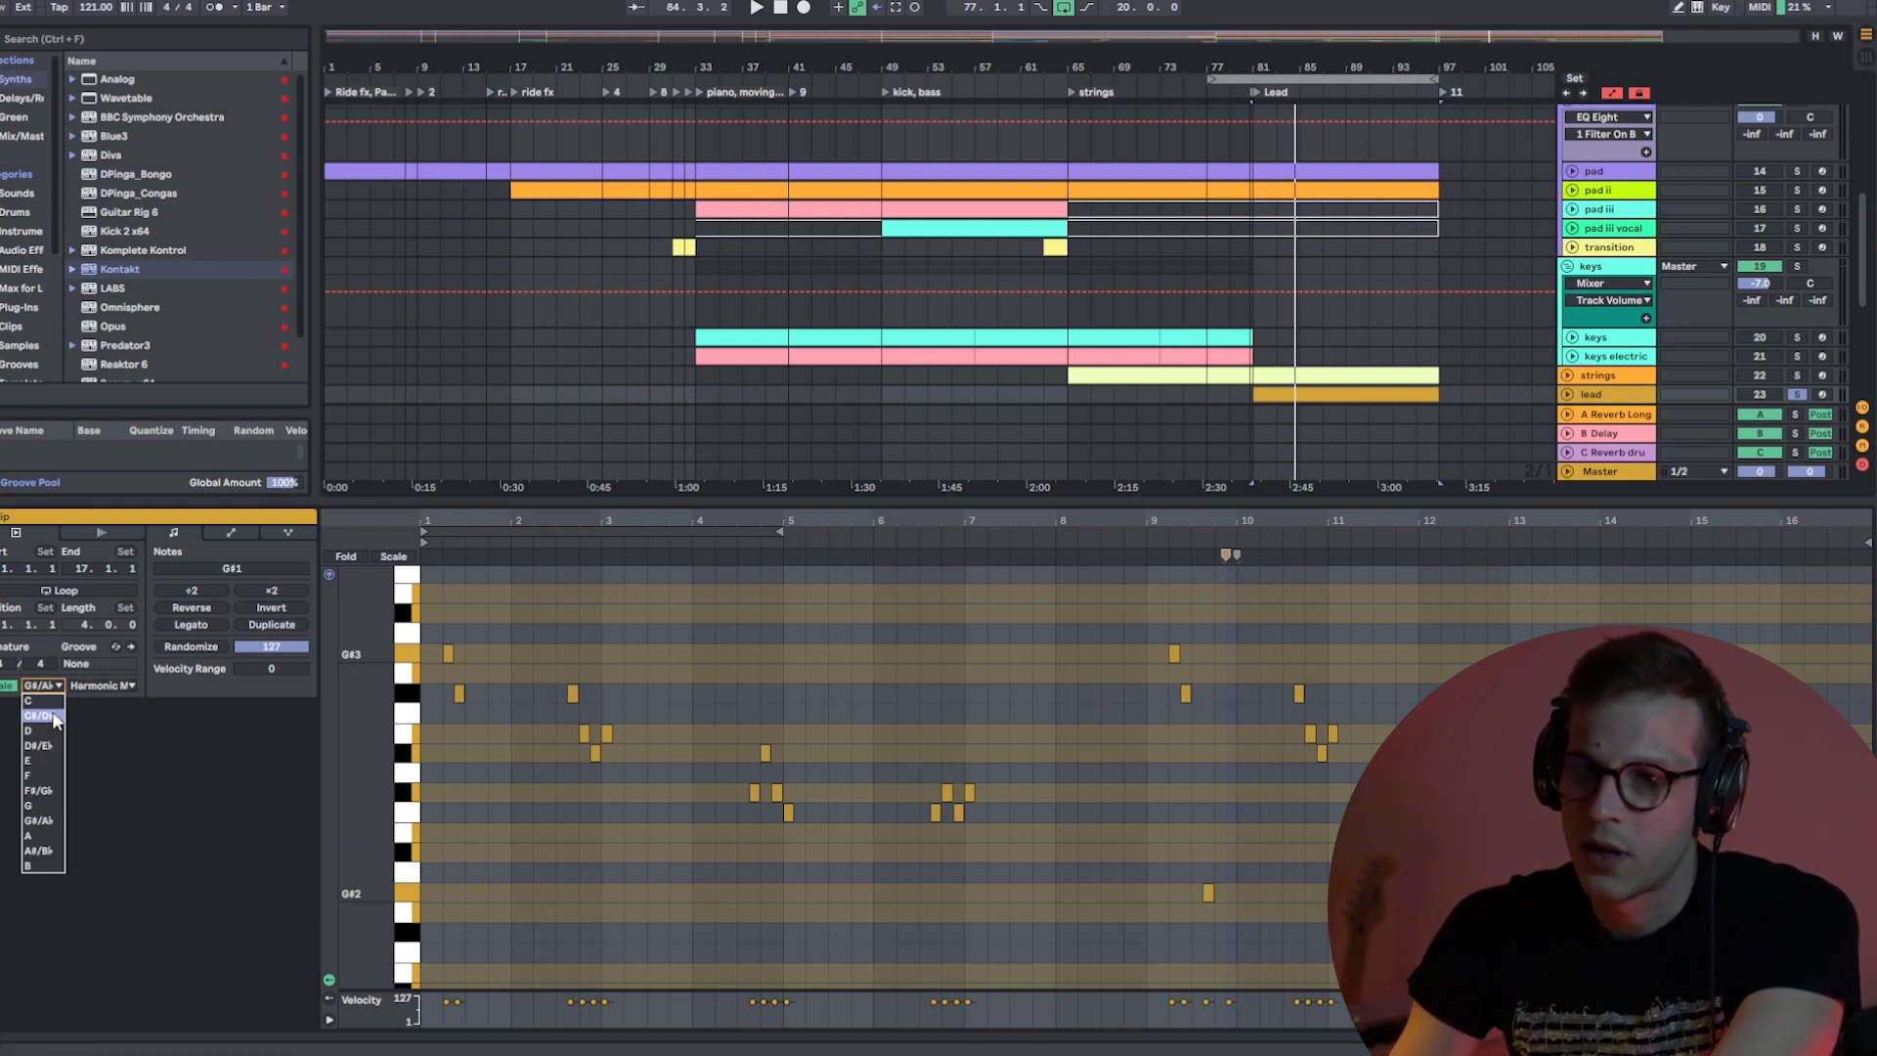
left_click(52, 716)
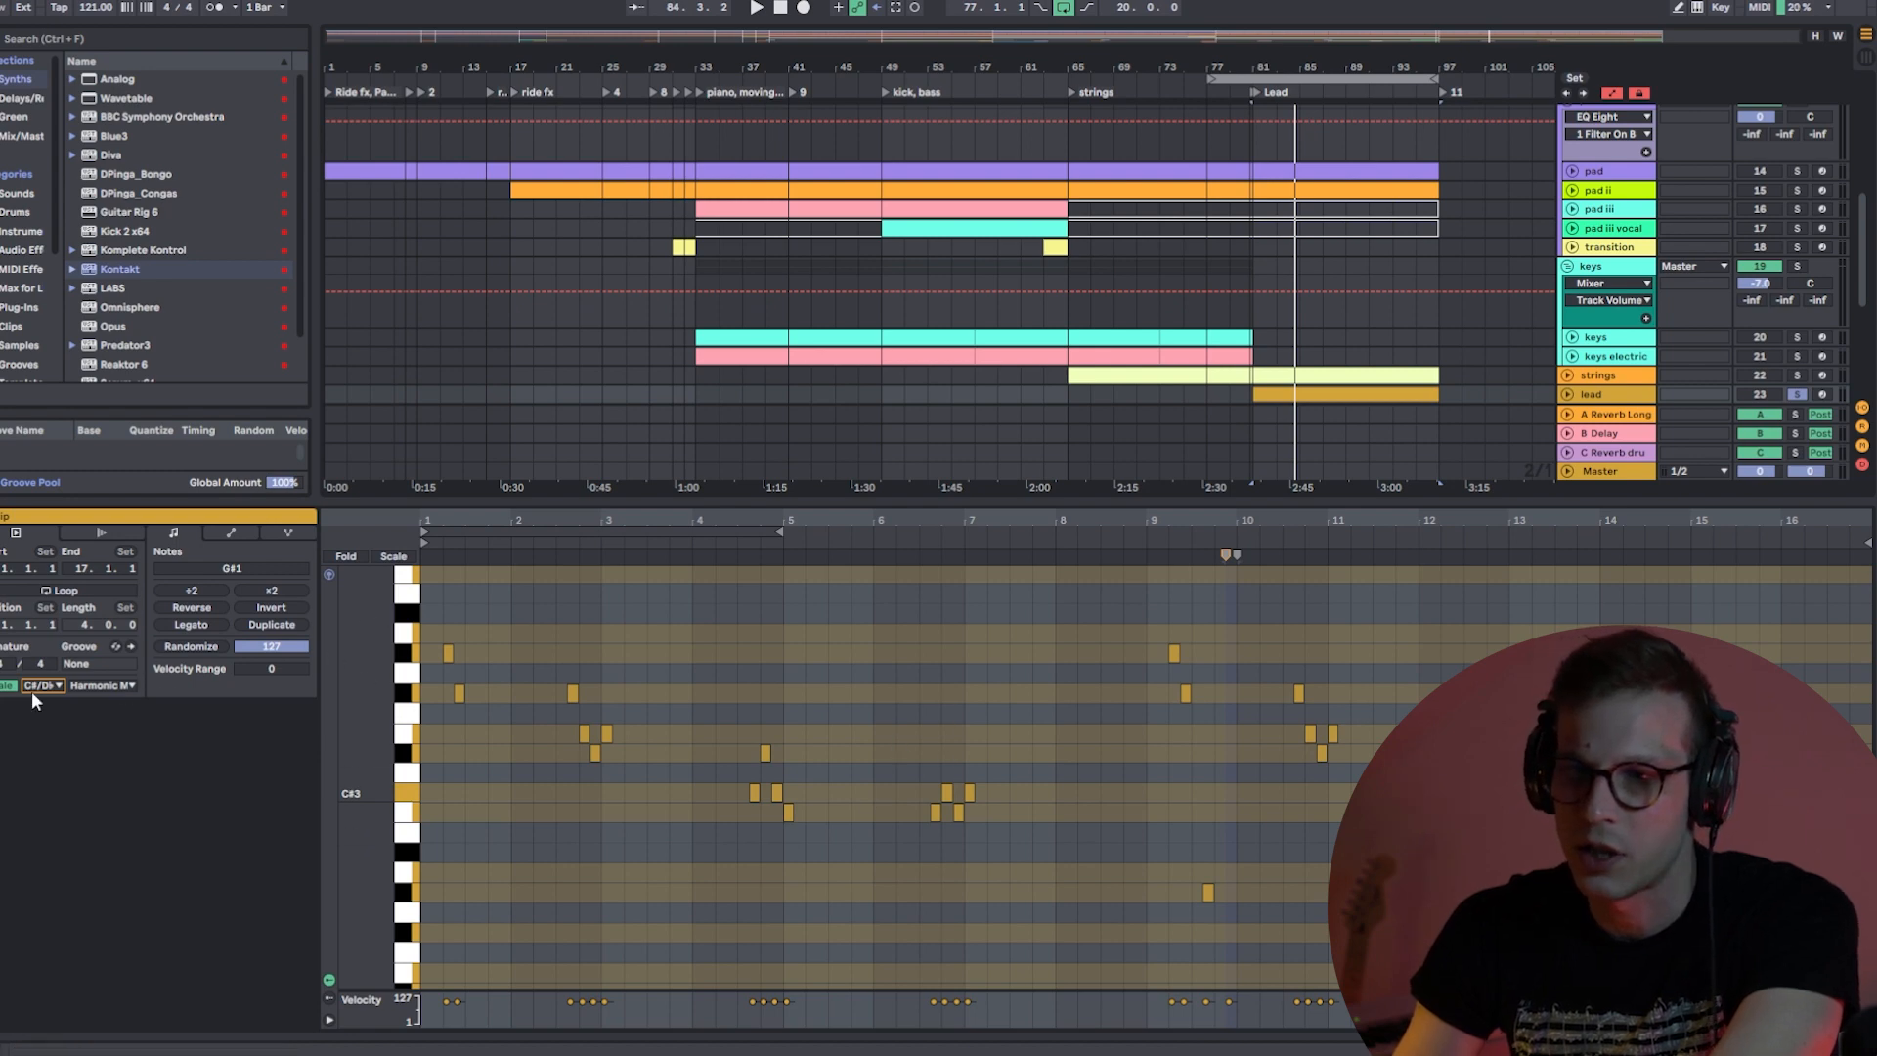
- Set the lead clip's scale type to Melodic Minor, turn scale highlighting off and return to the device chain
left_click(102, 687)
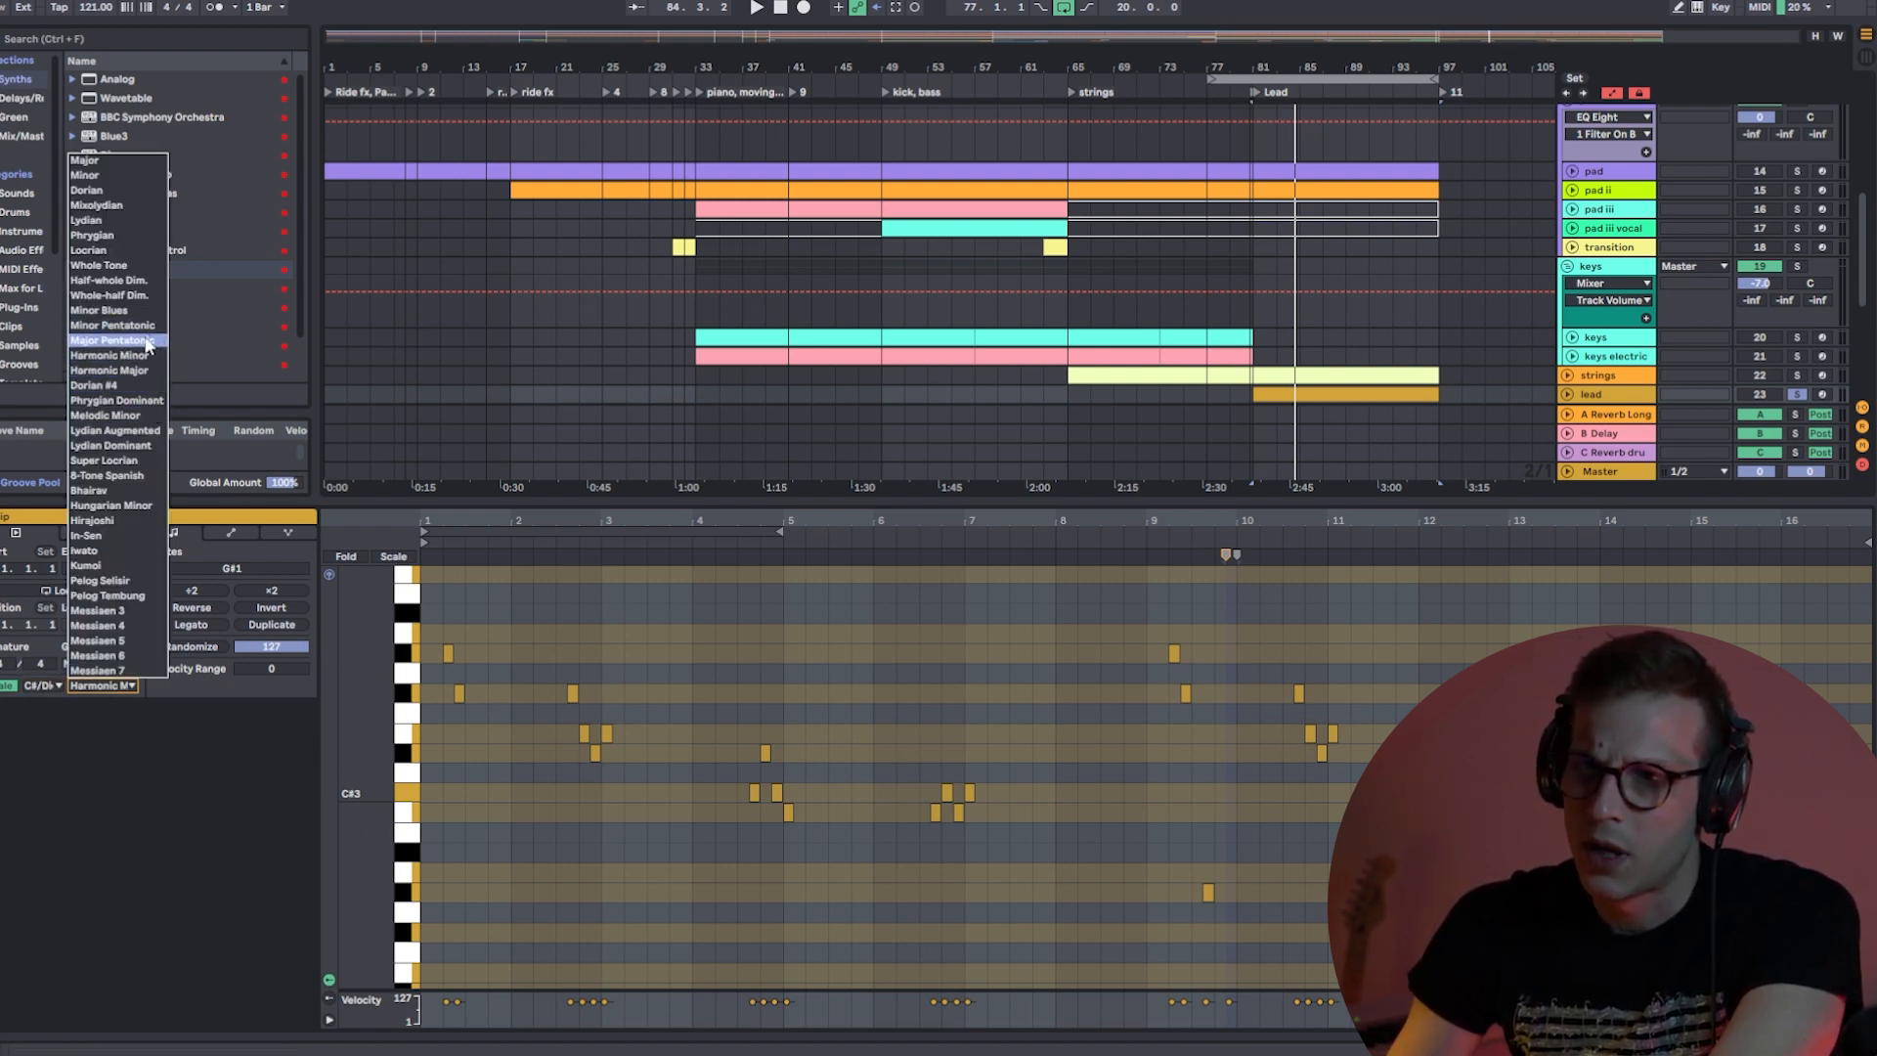
left_click(152, 415)
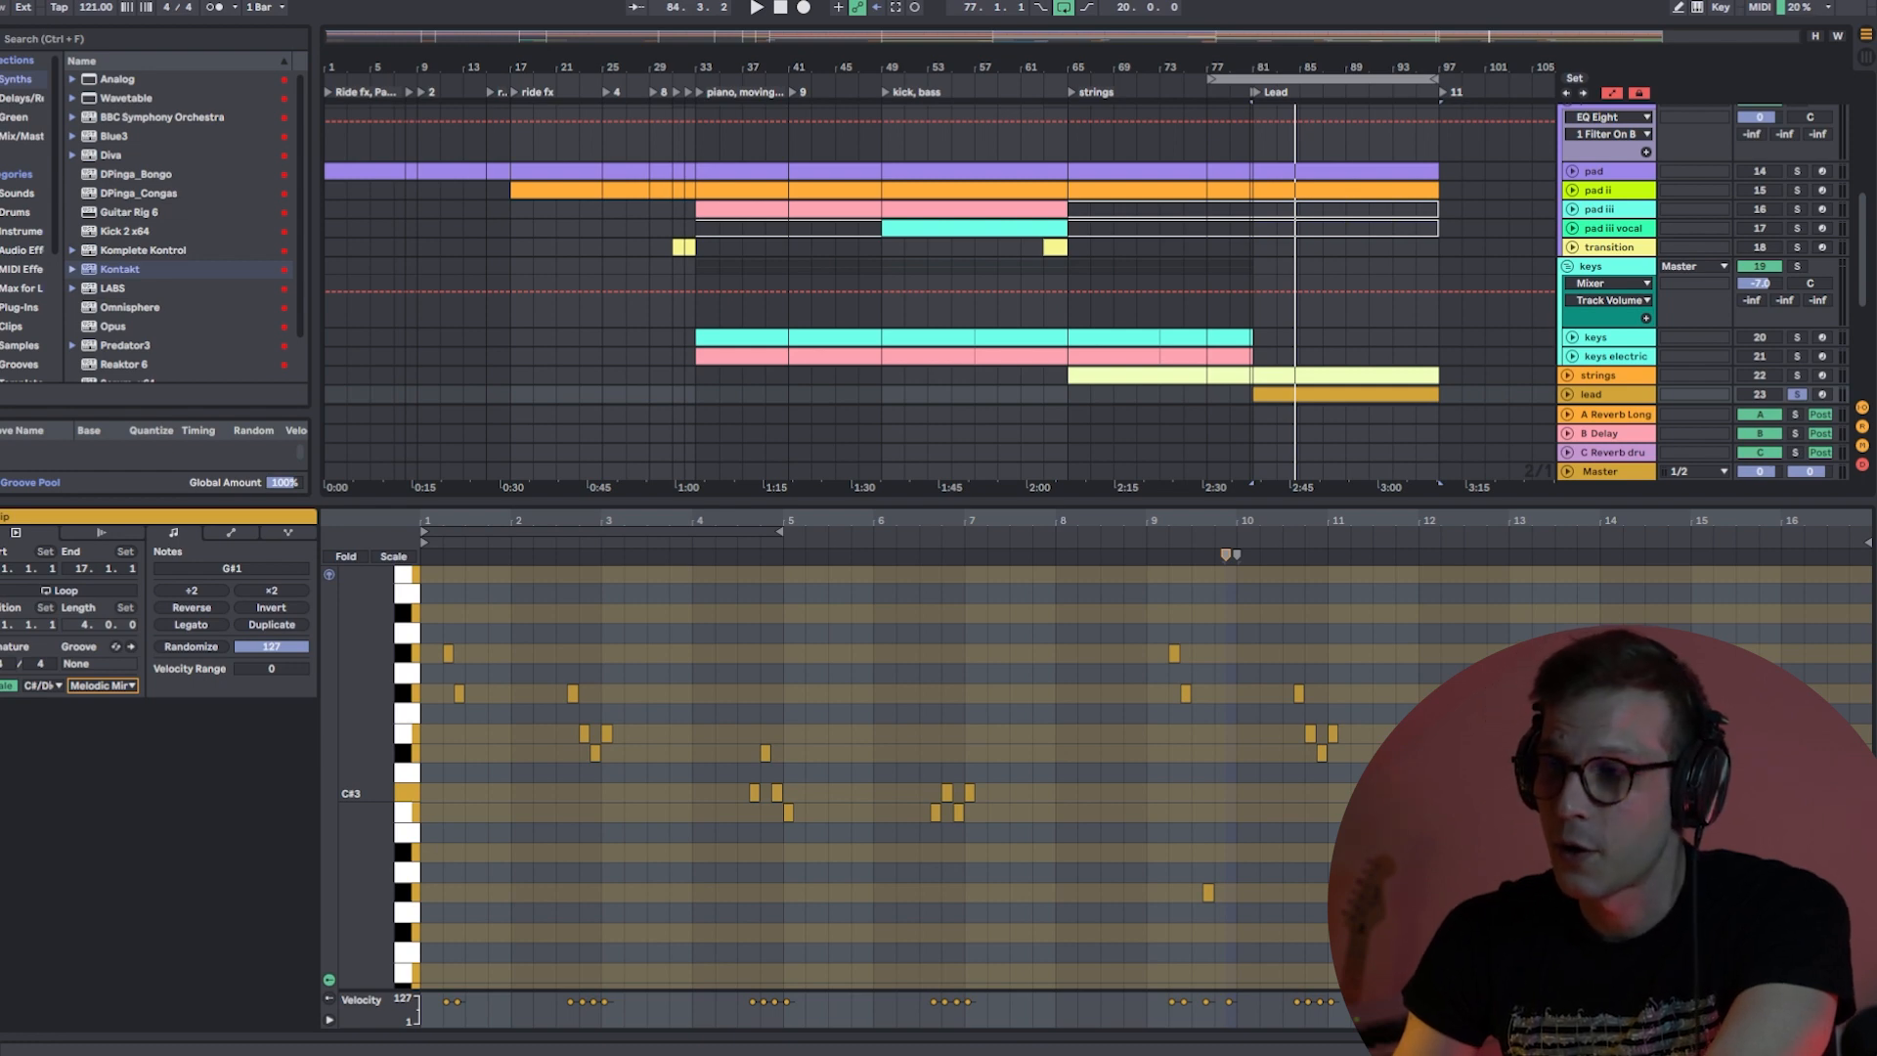
left_click(7, 687)
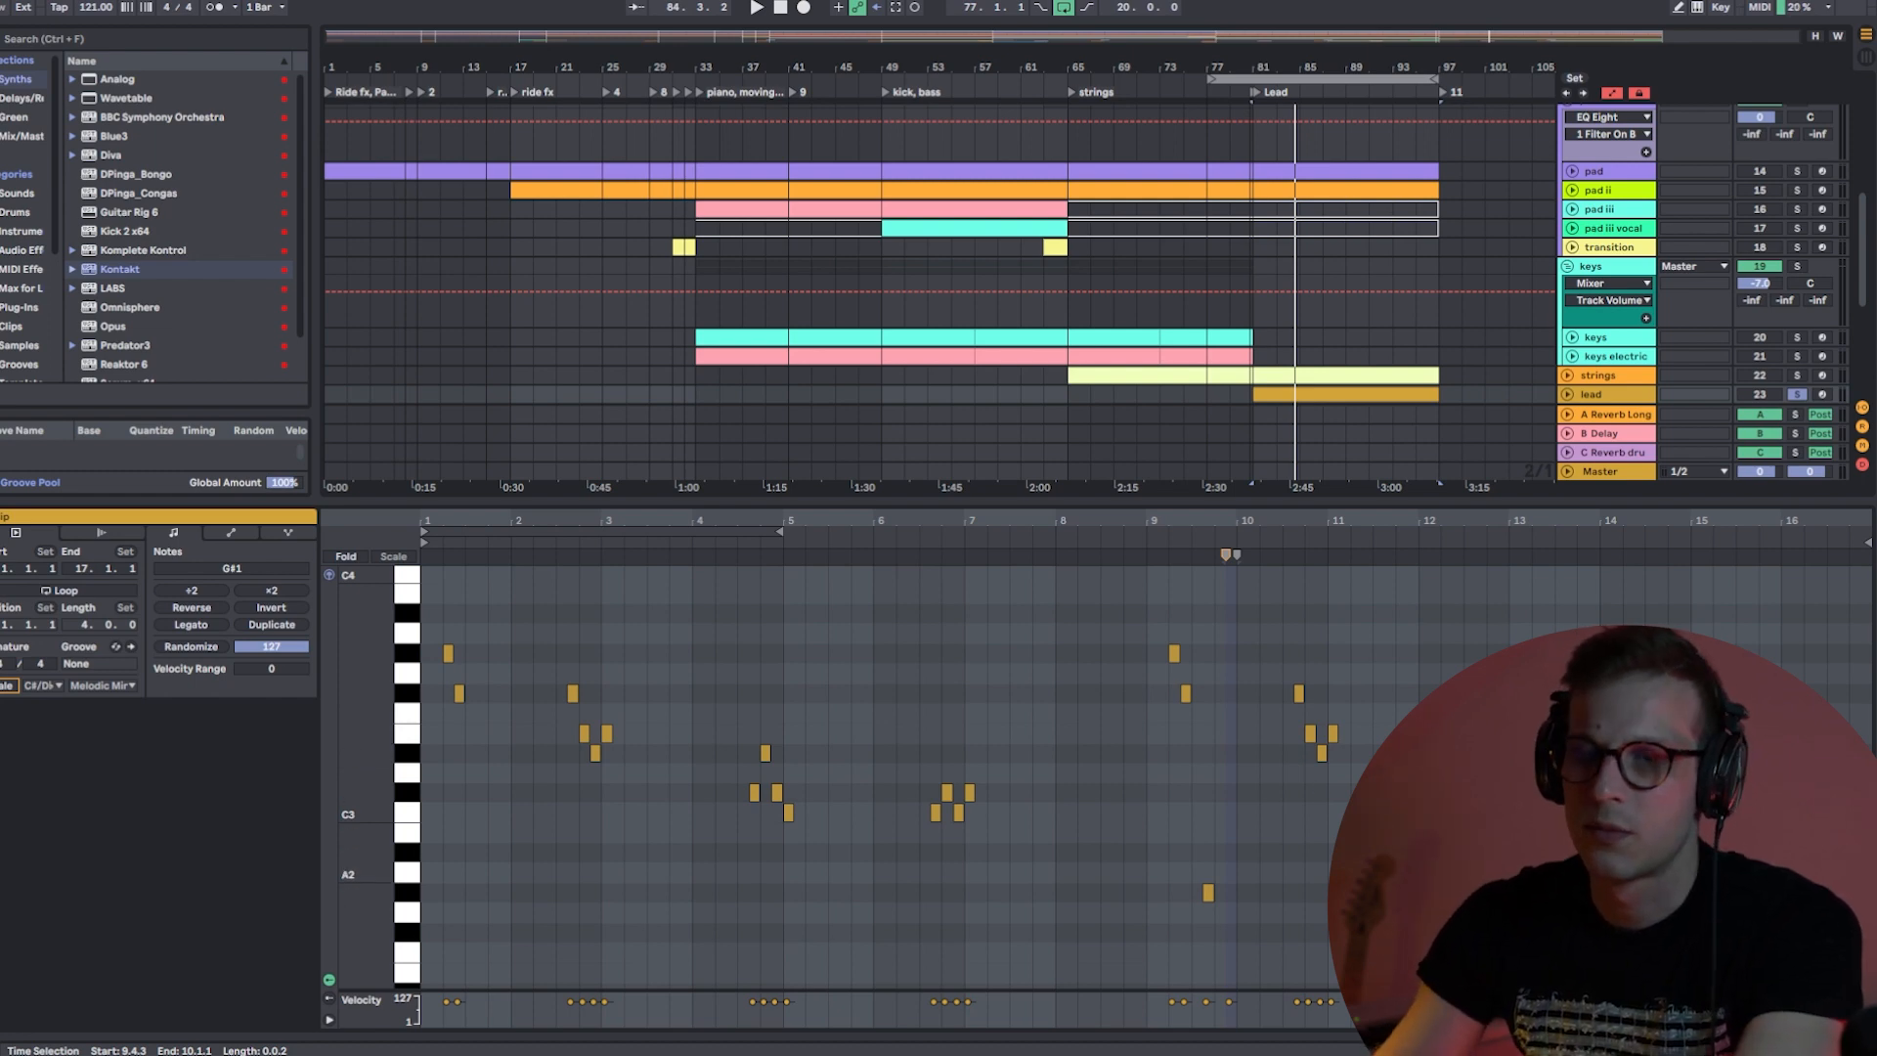
key("shift+Tab")
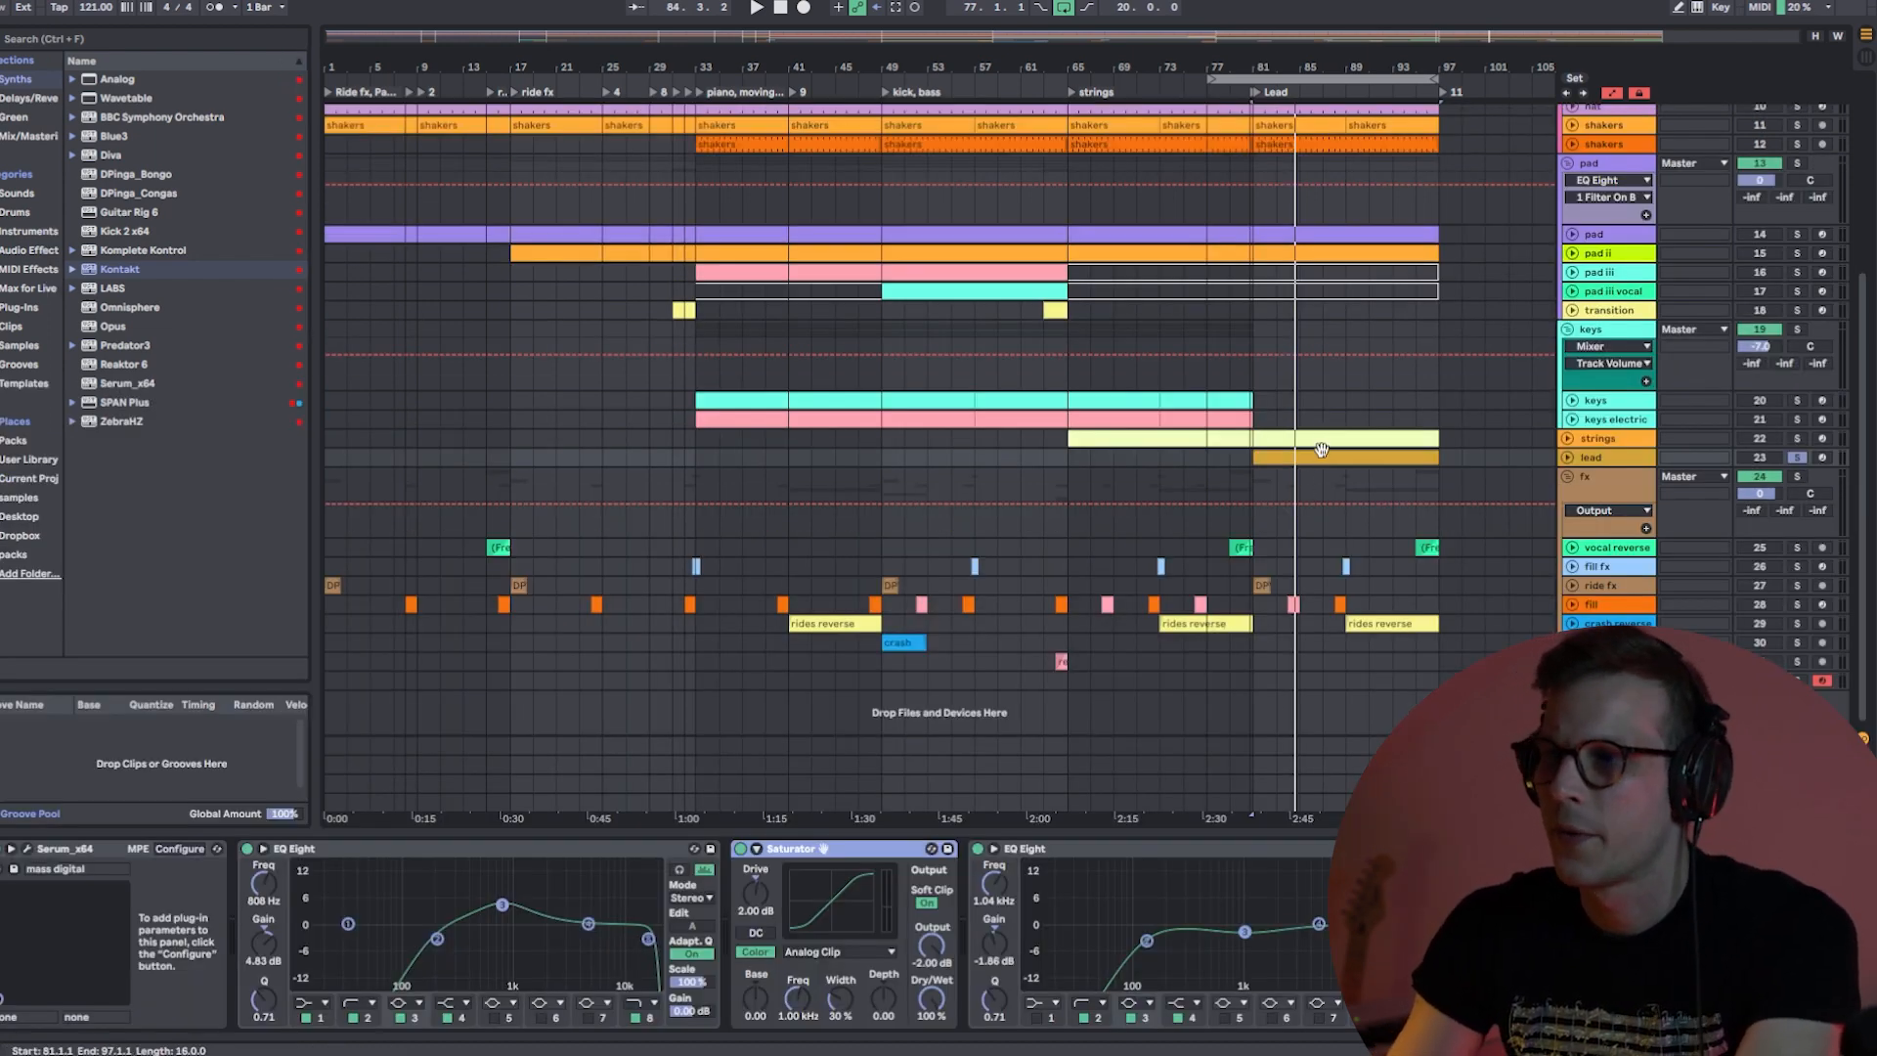
- Unfold the strings track and play it soloed together with the lead around bar 81
scroll(958, 882, "right", 5)
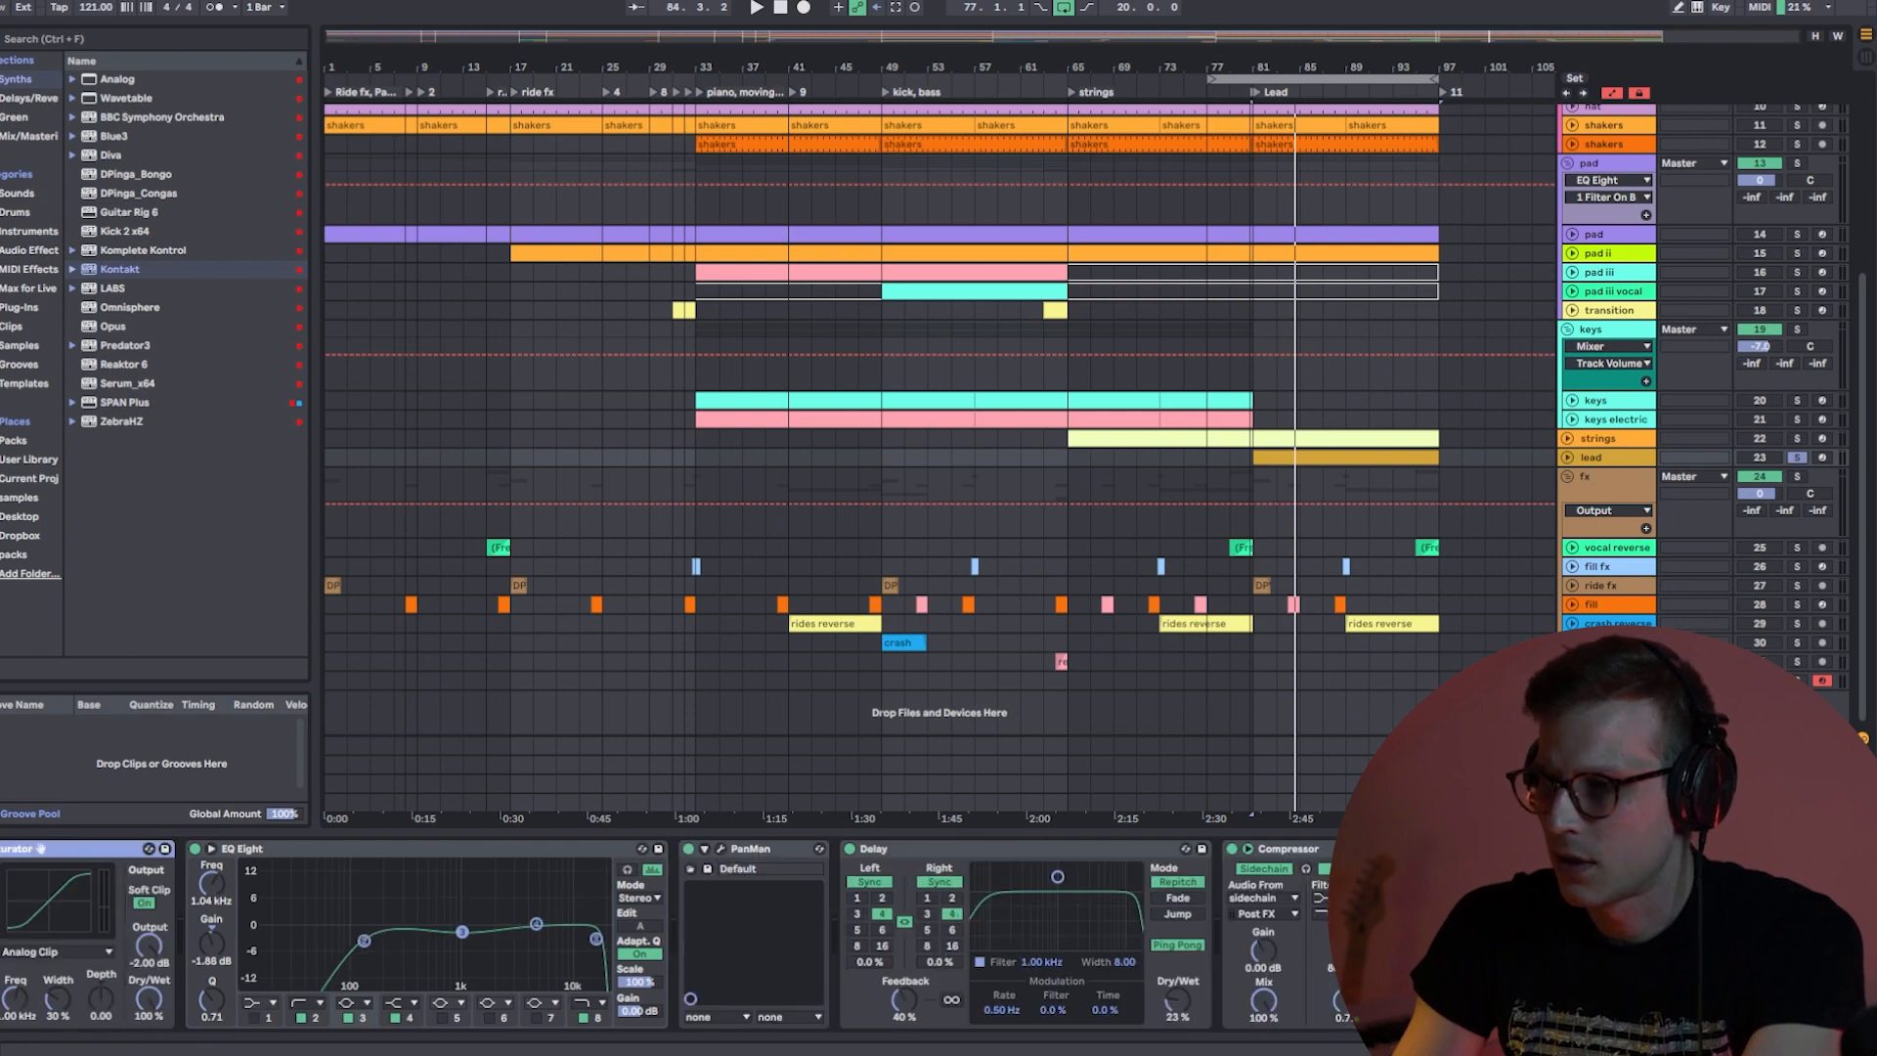
left_click_drag(1380, 63, 1255, 156)
scroll(1217, 180, "up", 7)
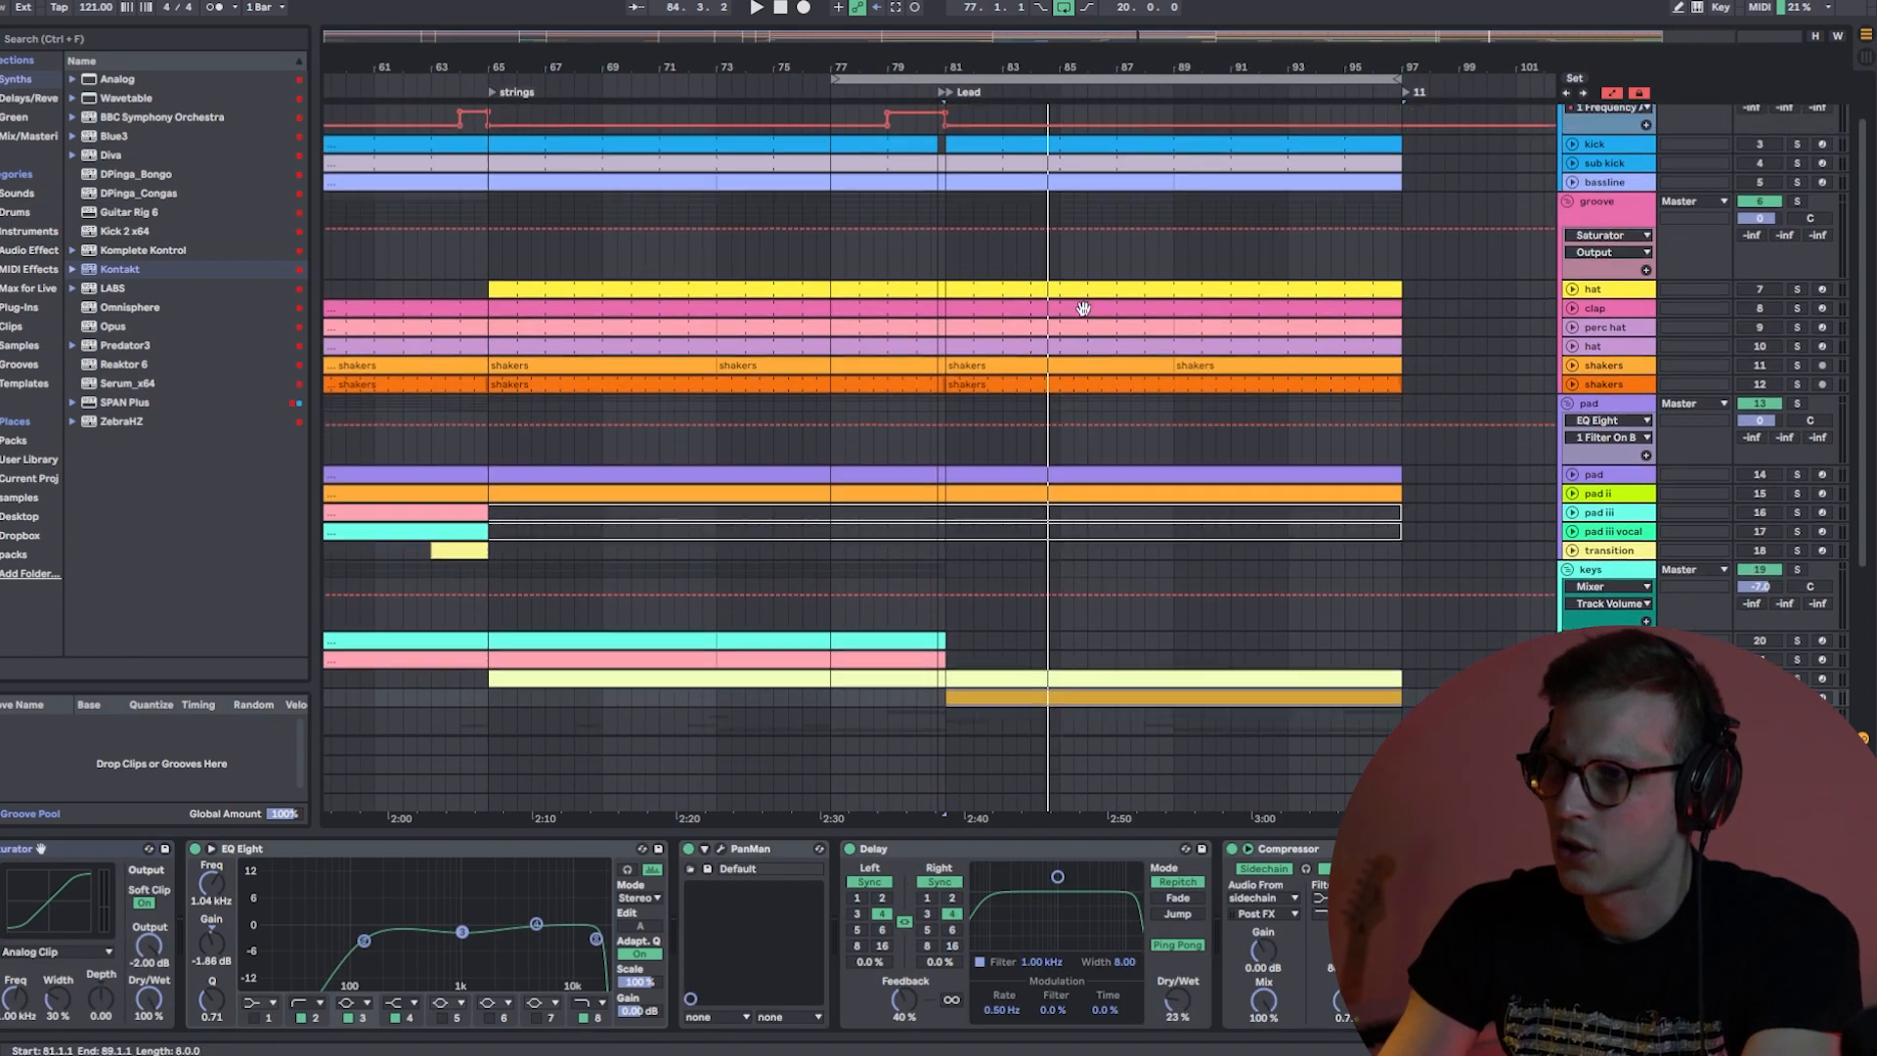
scroll(880, 469, "down", 5)
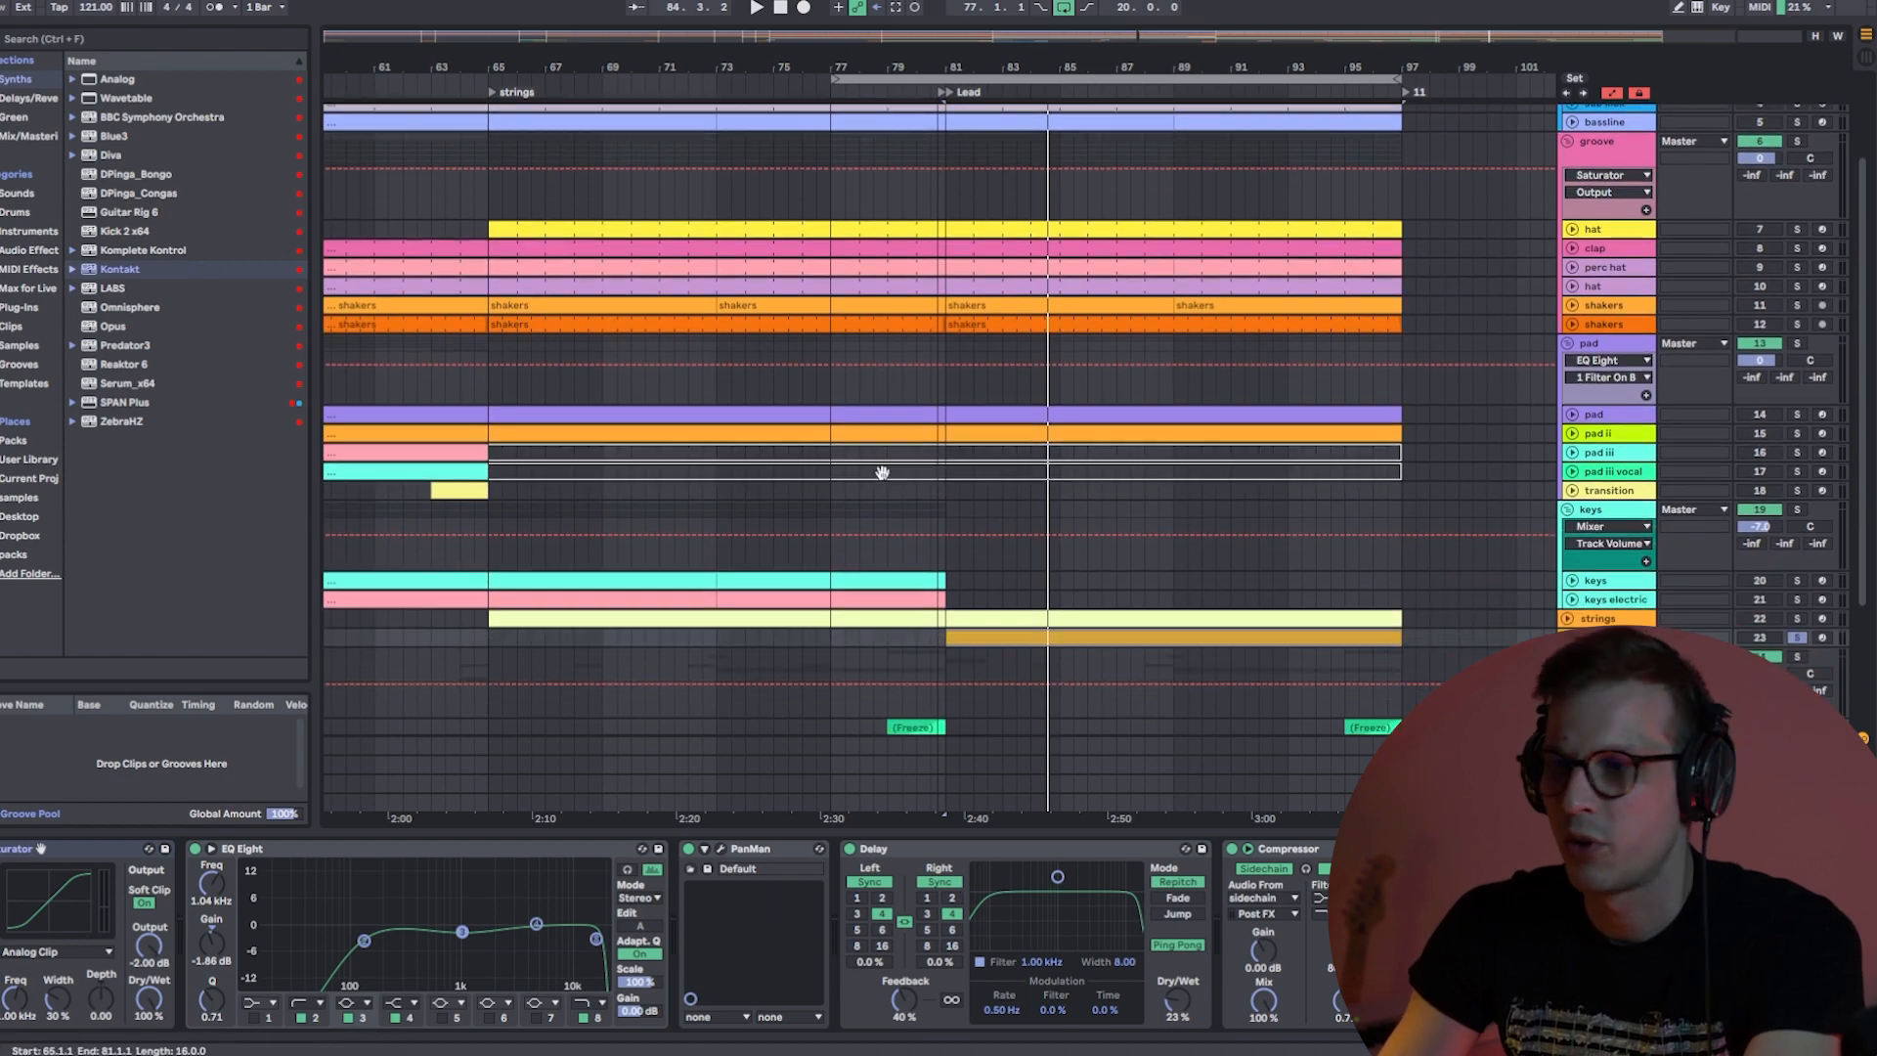
left_click(1568, 559)
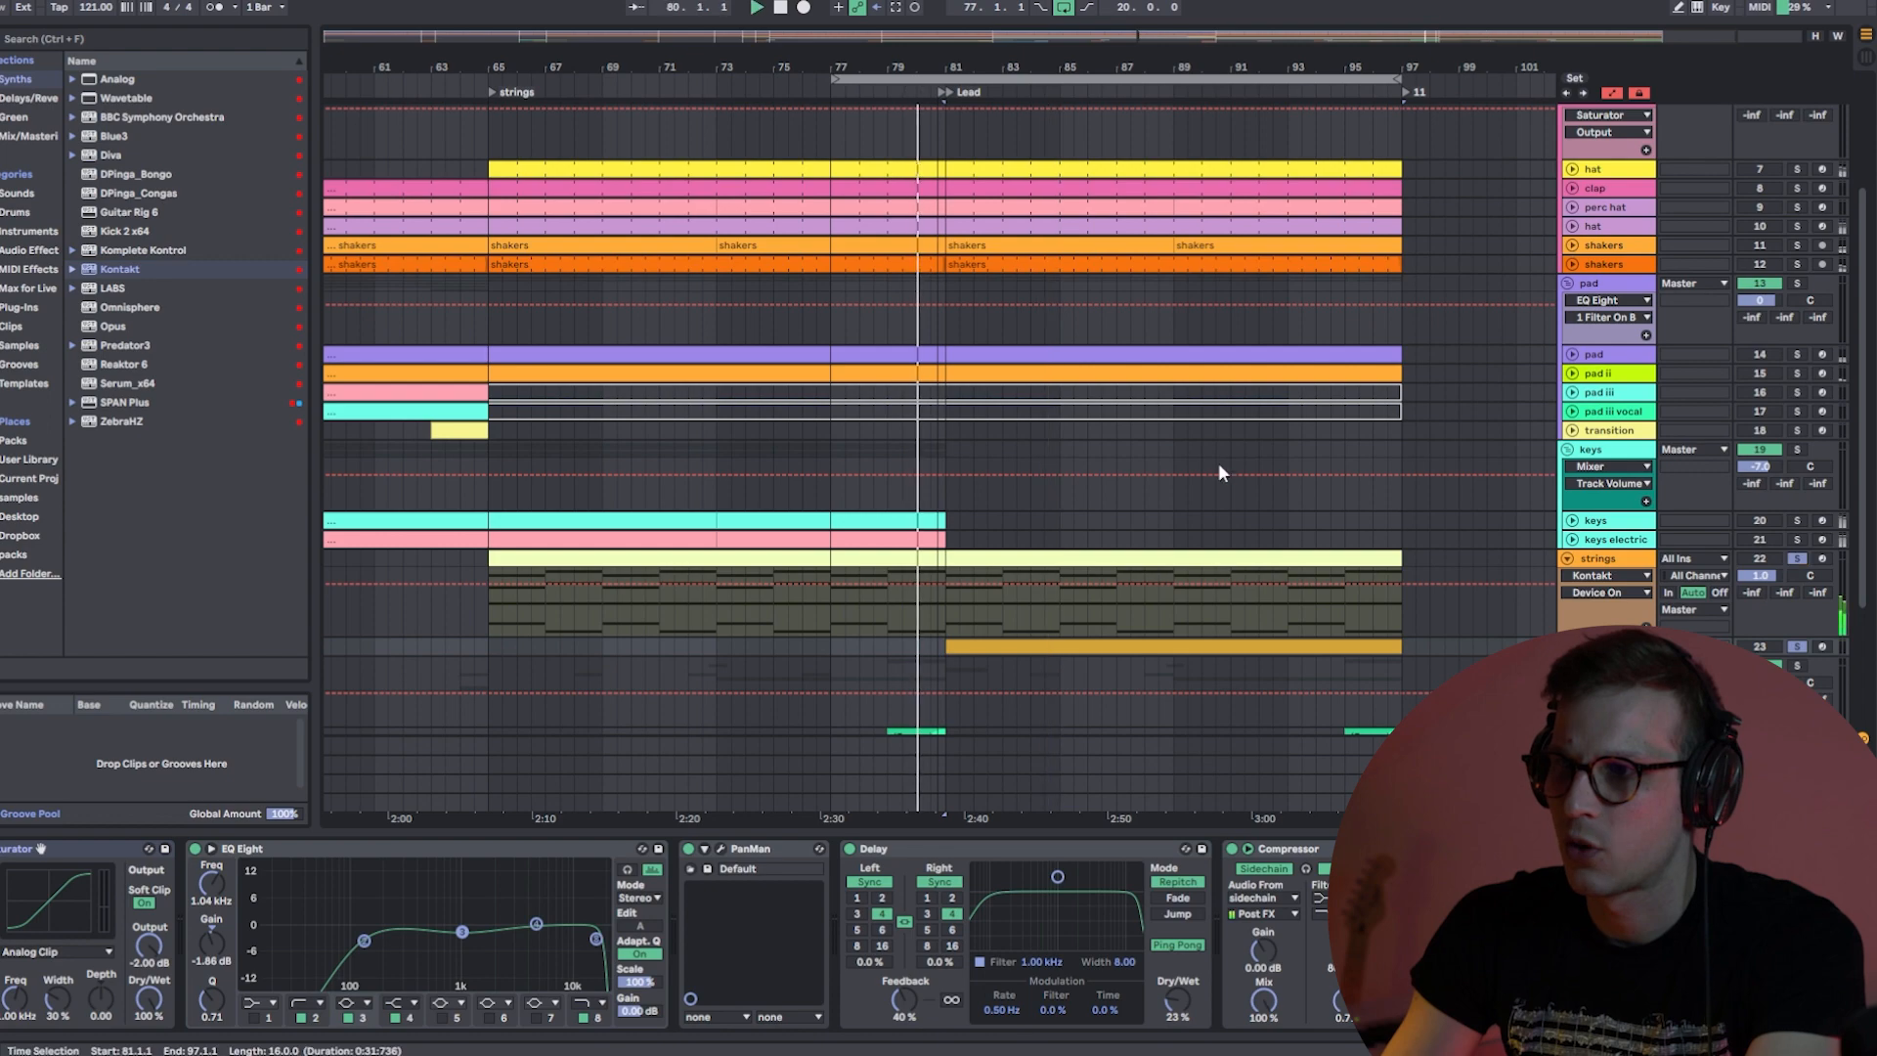
scroll(1212, 469, "down", 5)
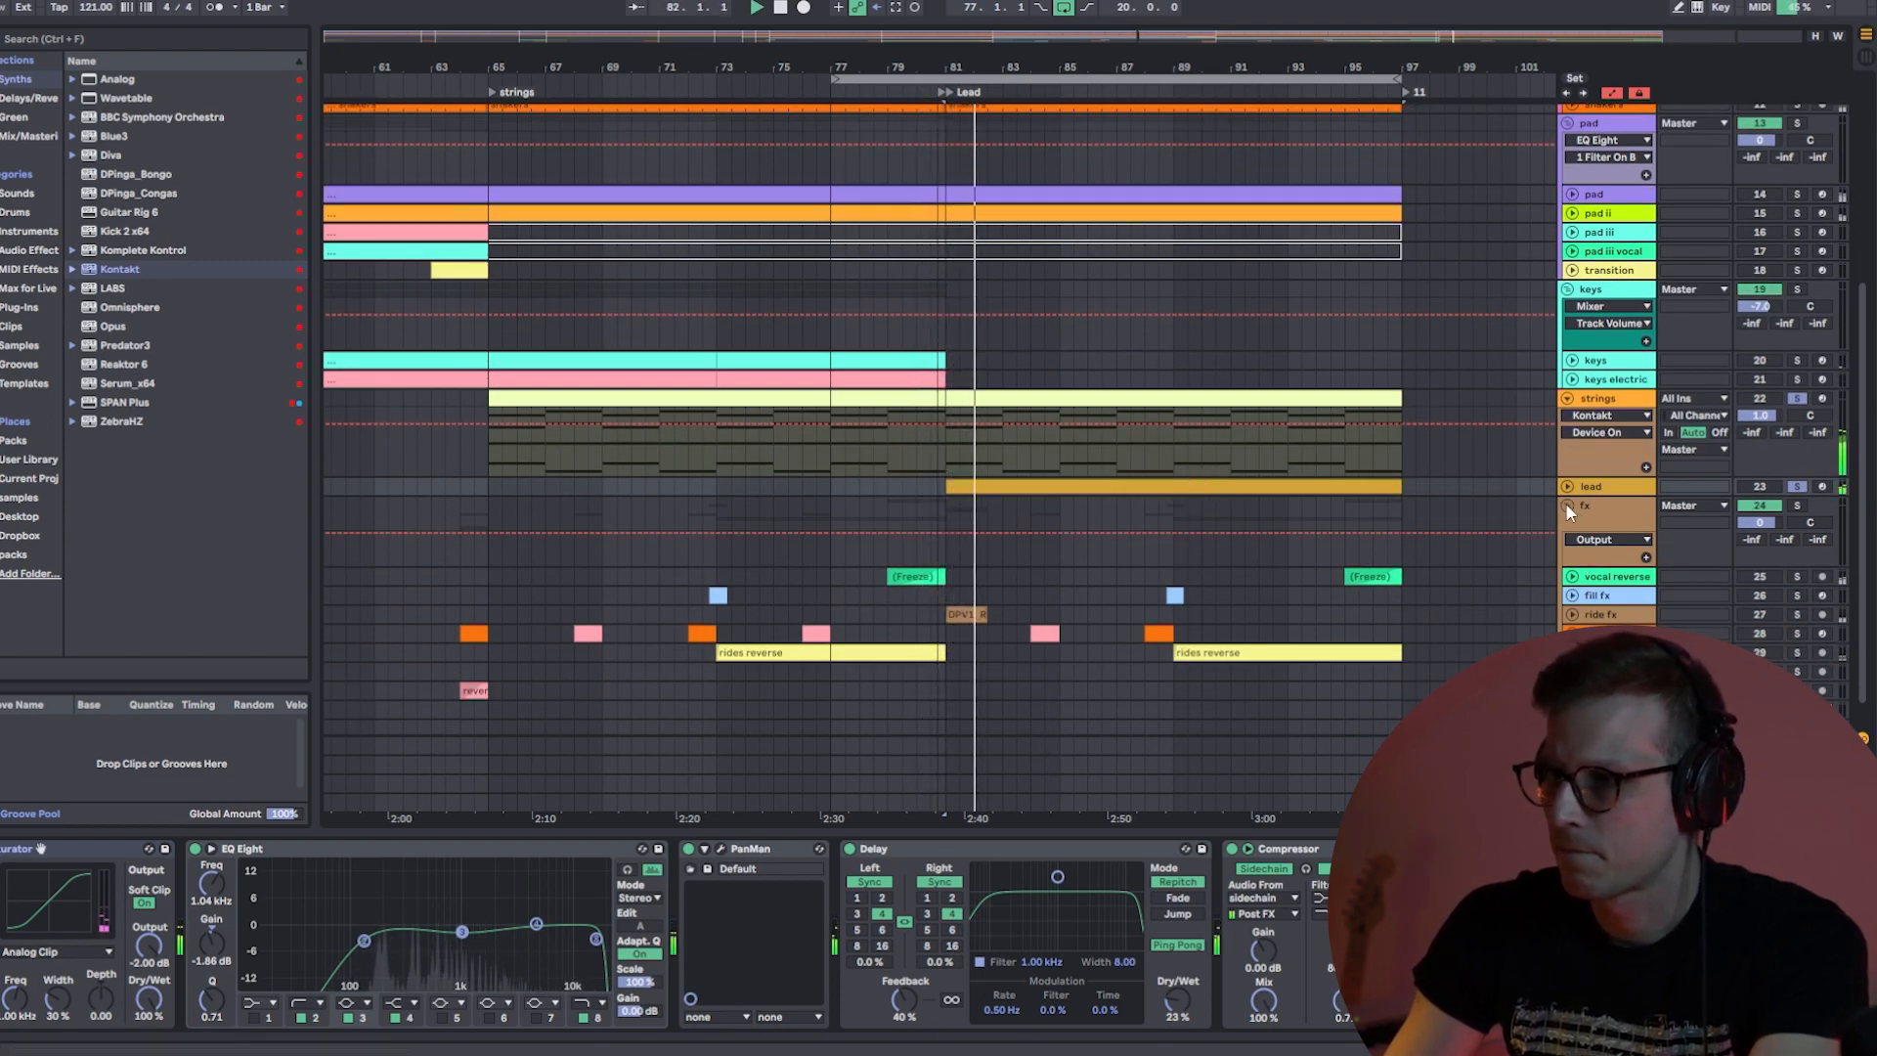
- Unfold and refold the fill track, and turn off the strings and lead solos to hear the full mix
scroll(1465, 606, "down", 1)
left_click(1571, 605)
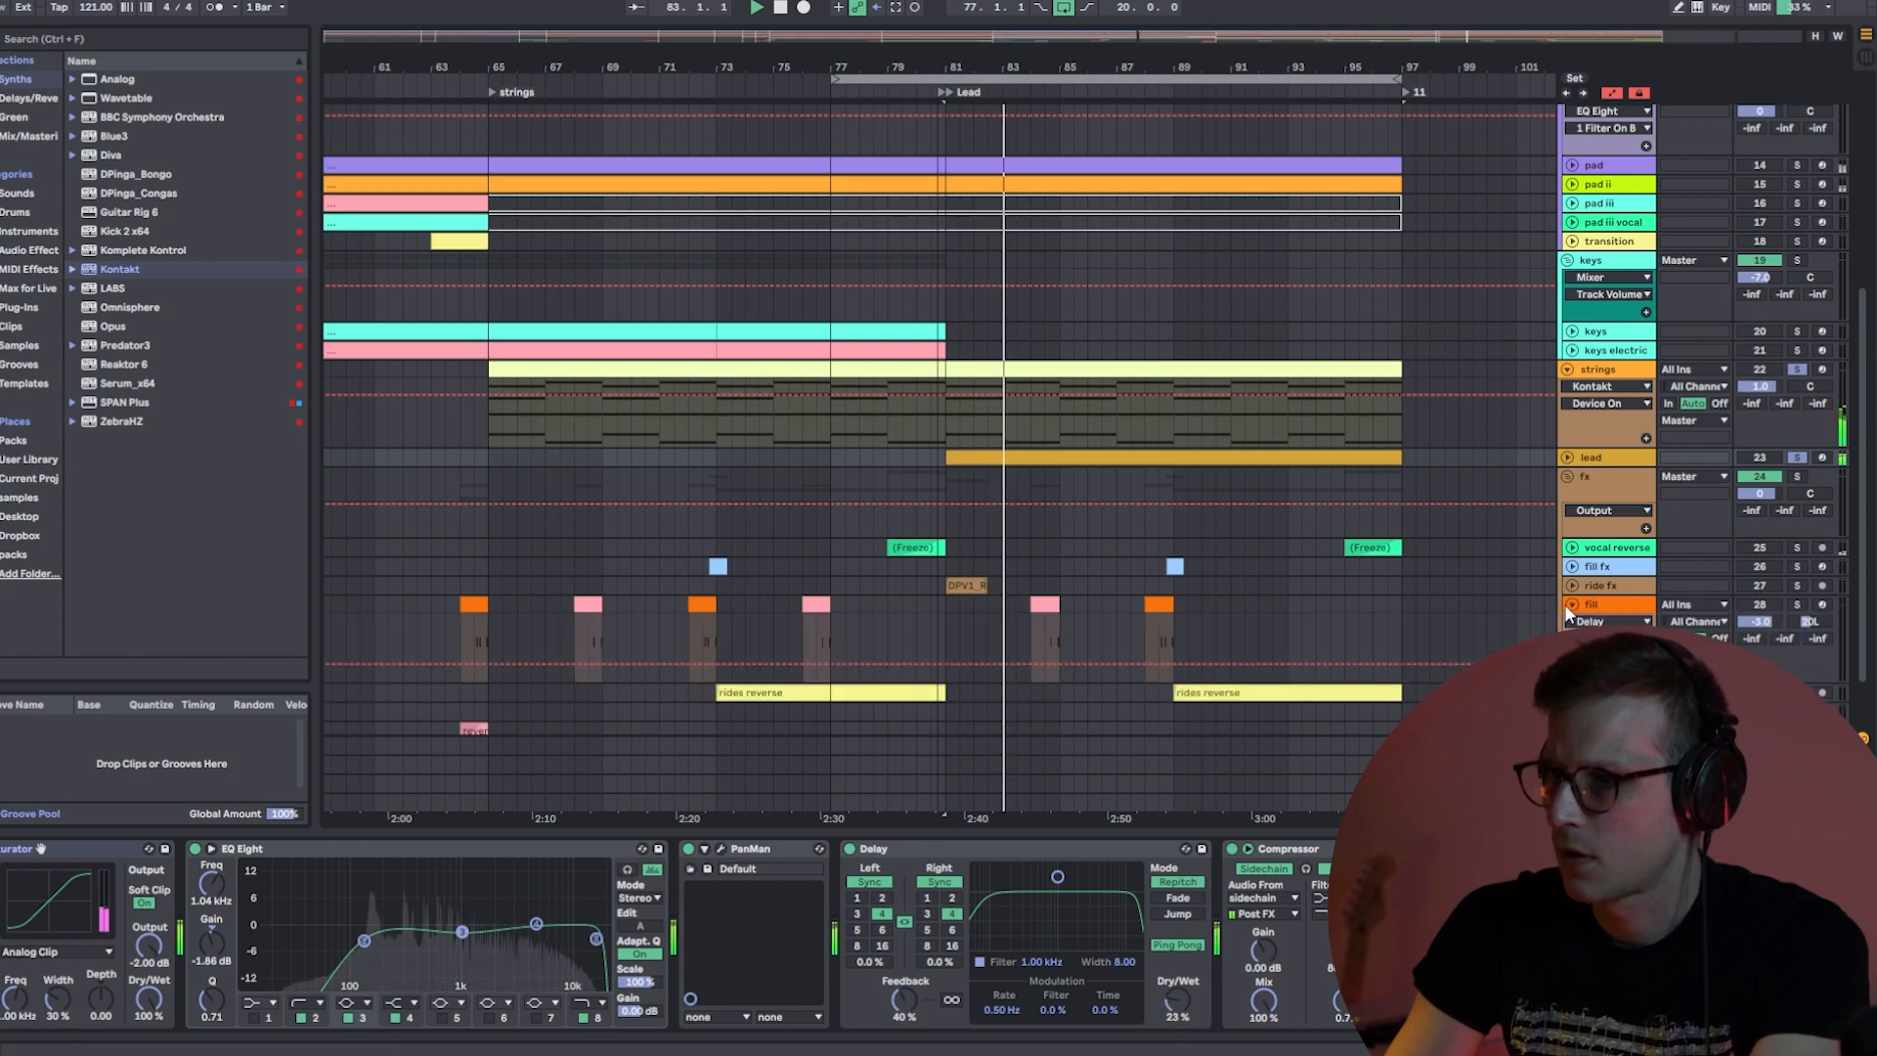
left_click(1571, 605)
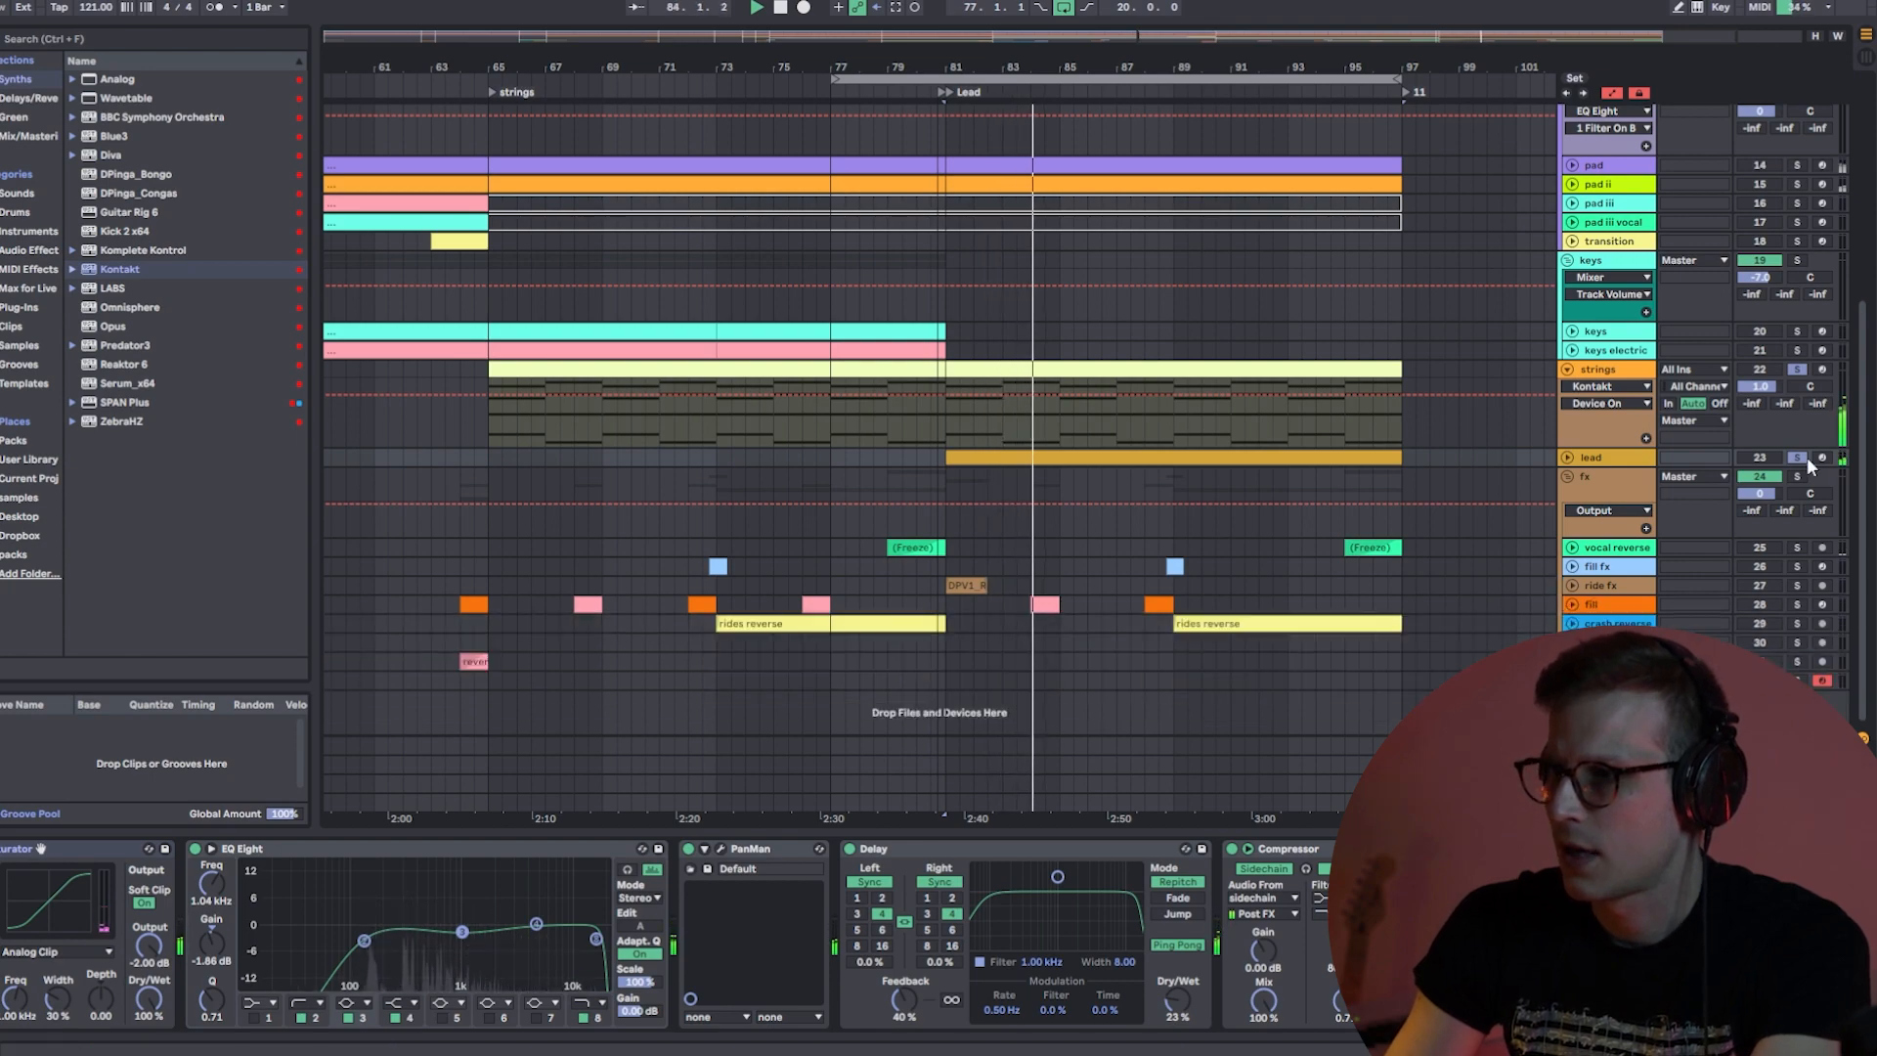
scroll(1568, 182, "up", 10)
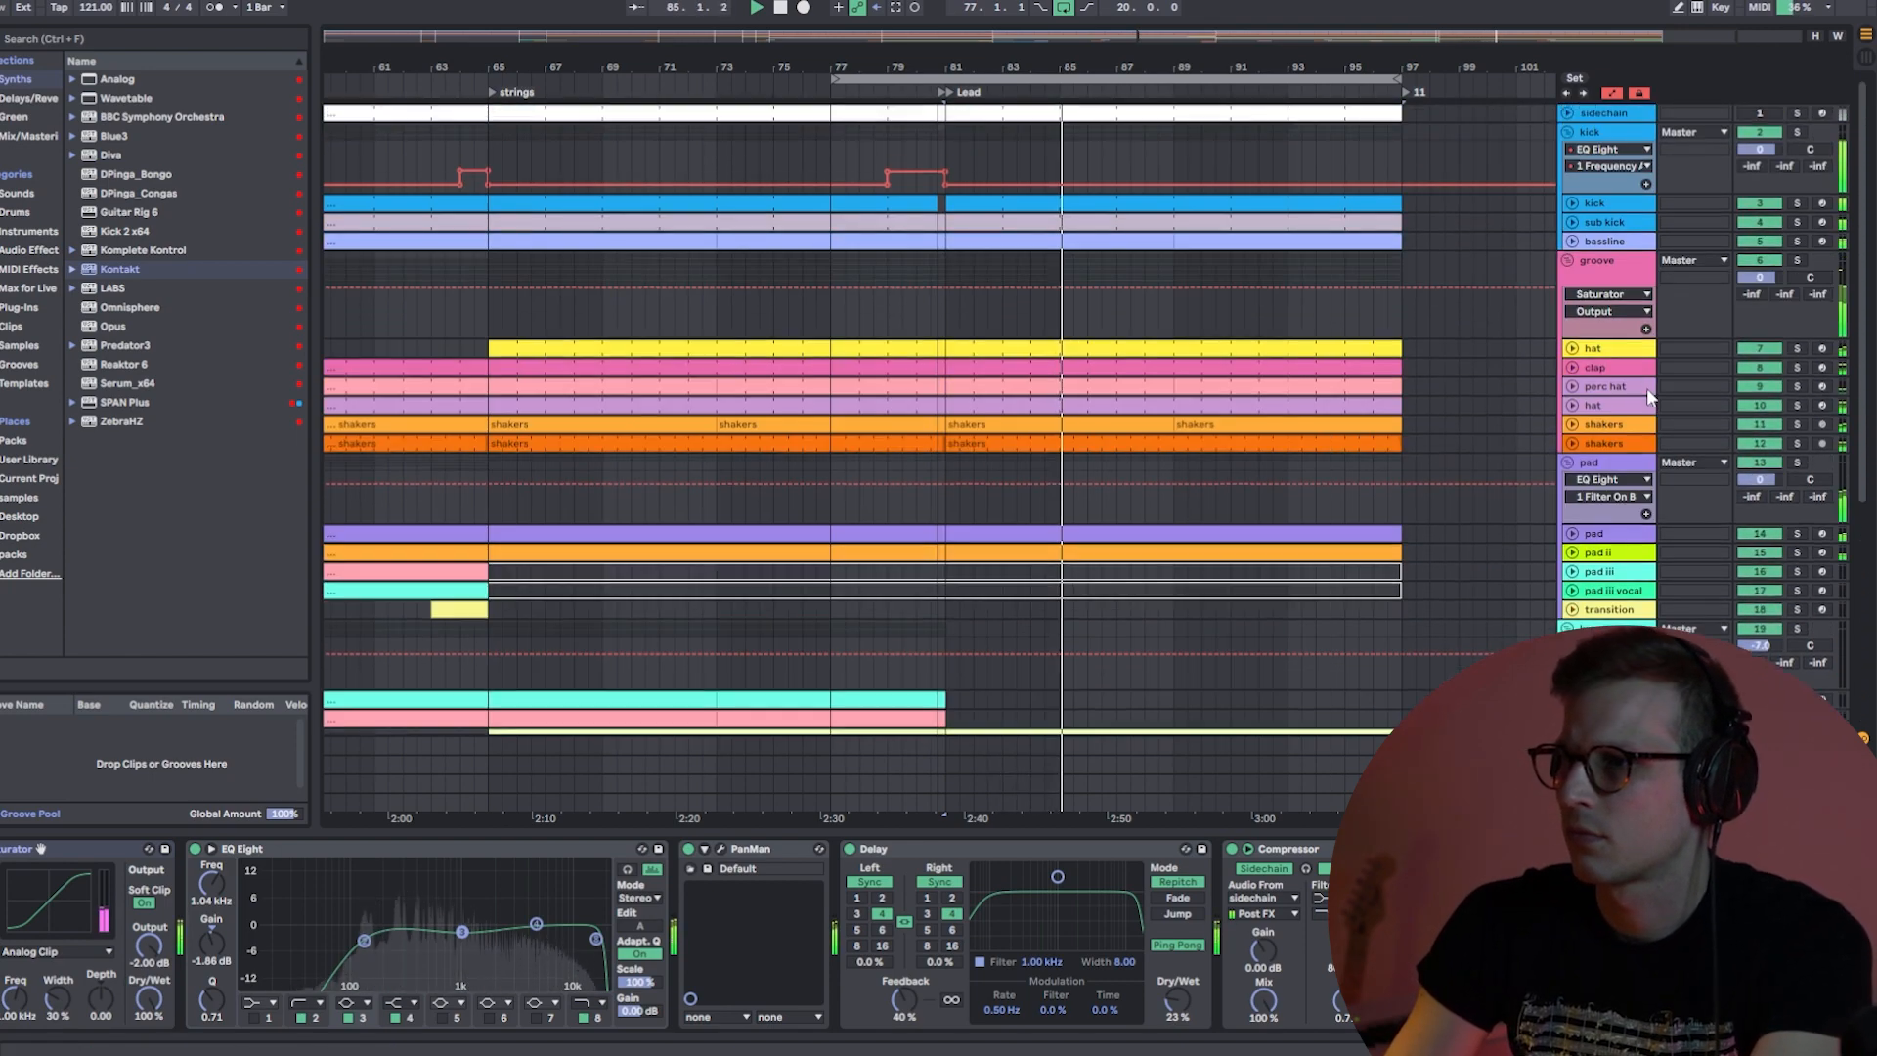
- Show the whole arrangement and fold the groove, kick, keys, strings, fx and pad tracks
left_click(1568, 260)
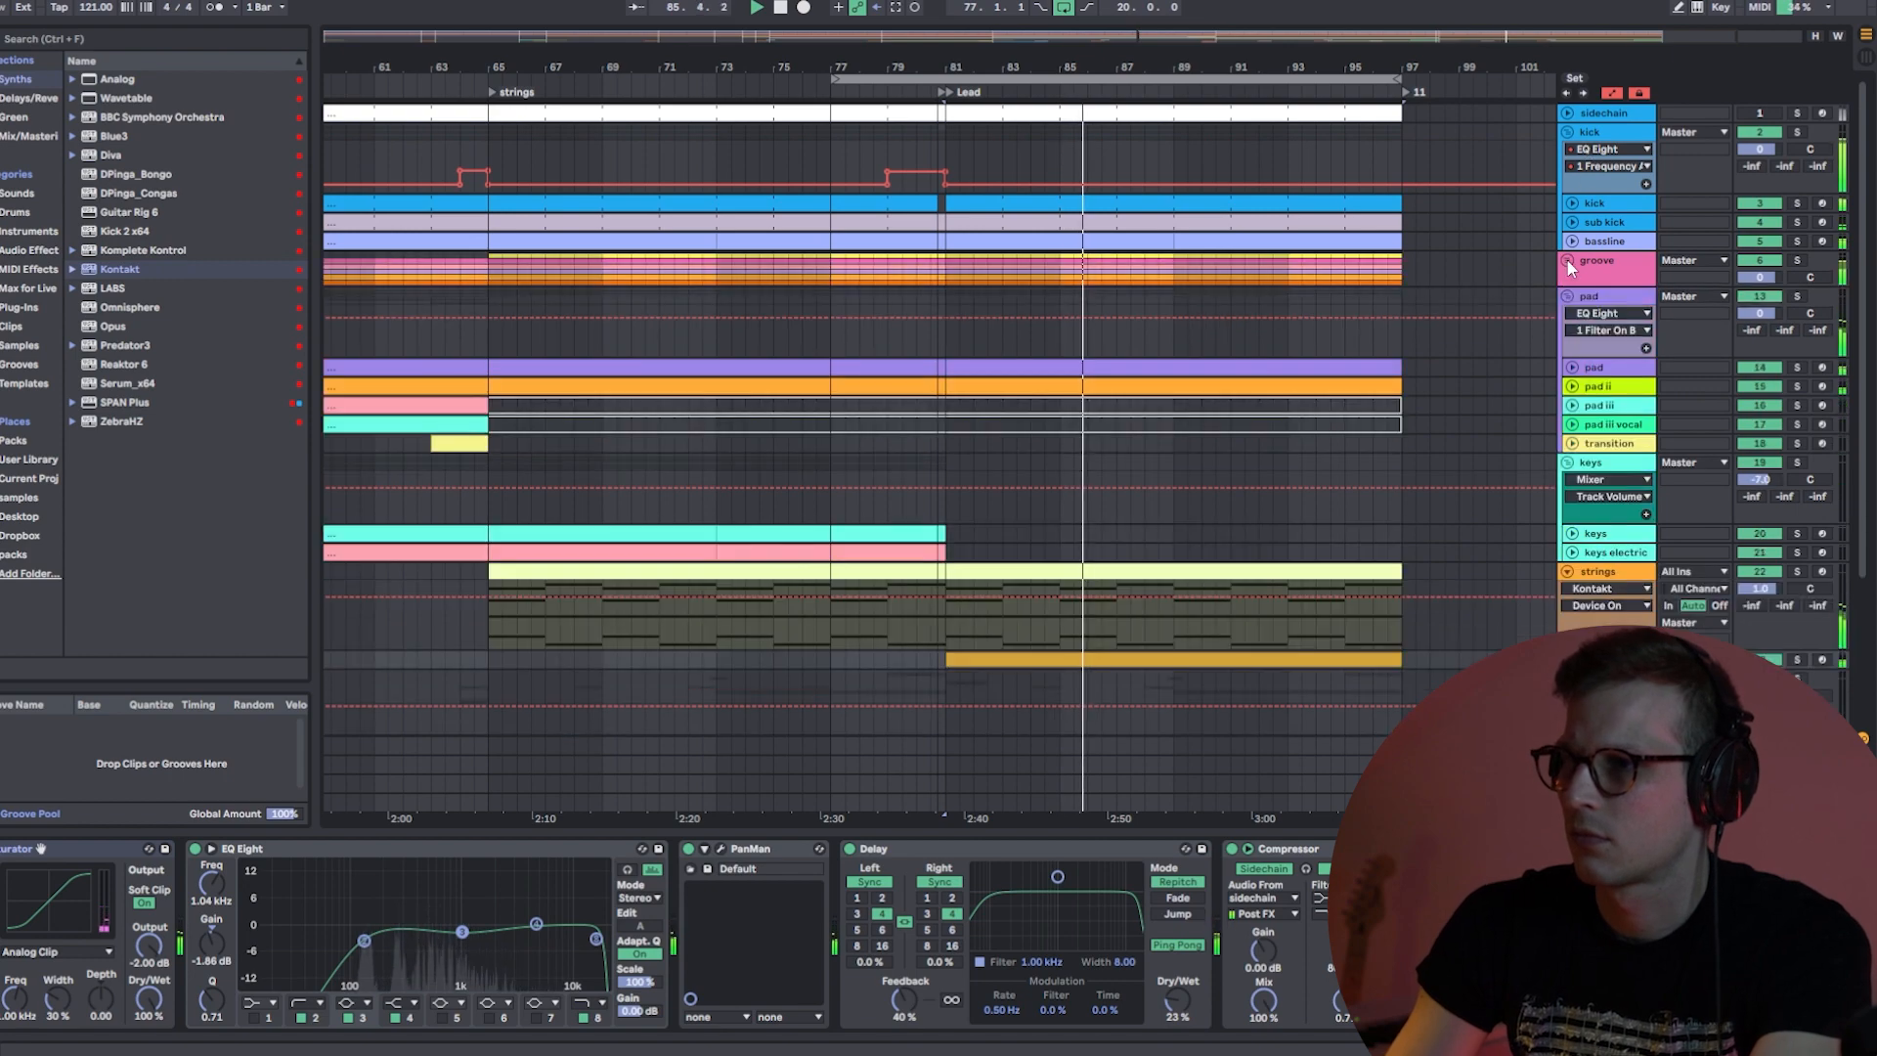
left_click(1567, 132)
left_click_drag(1276, 68, 1388, 15)
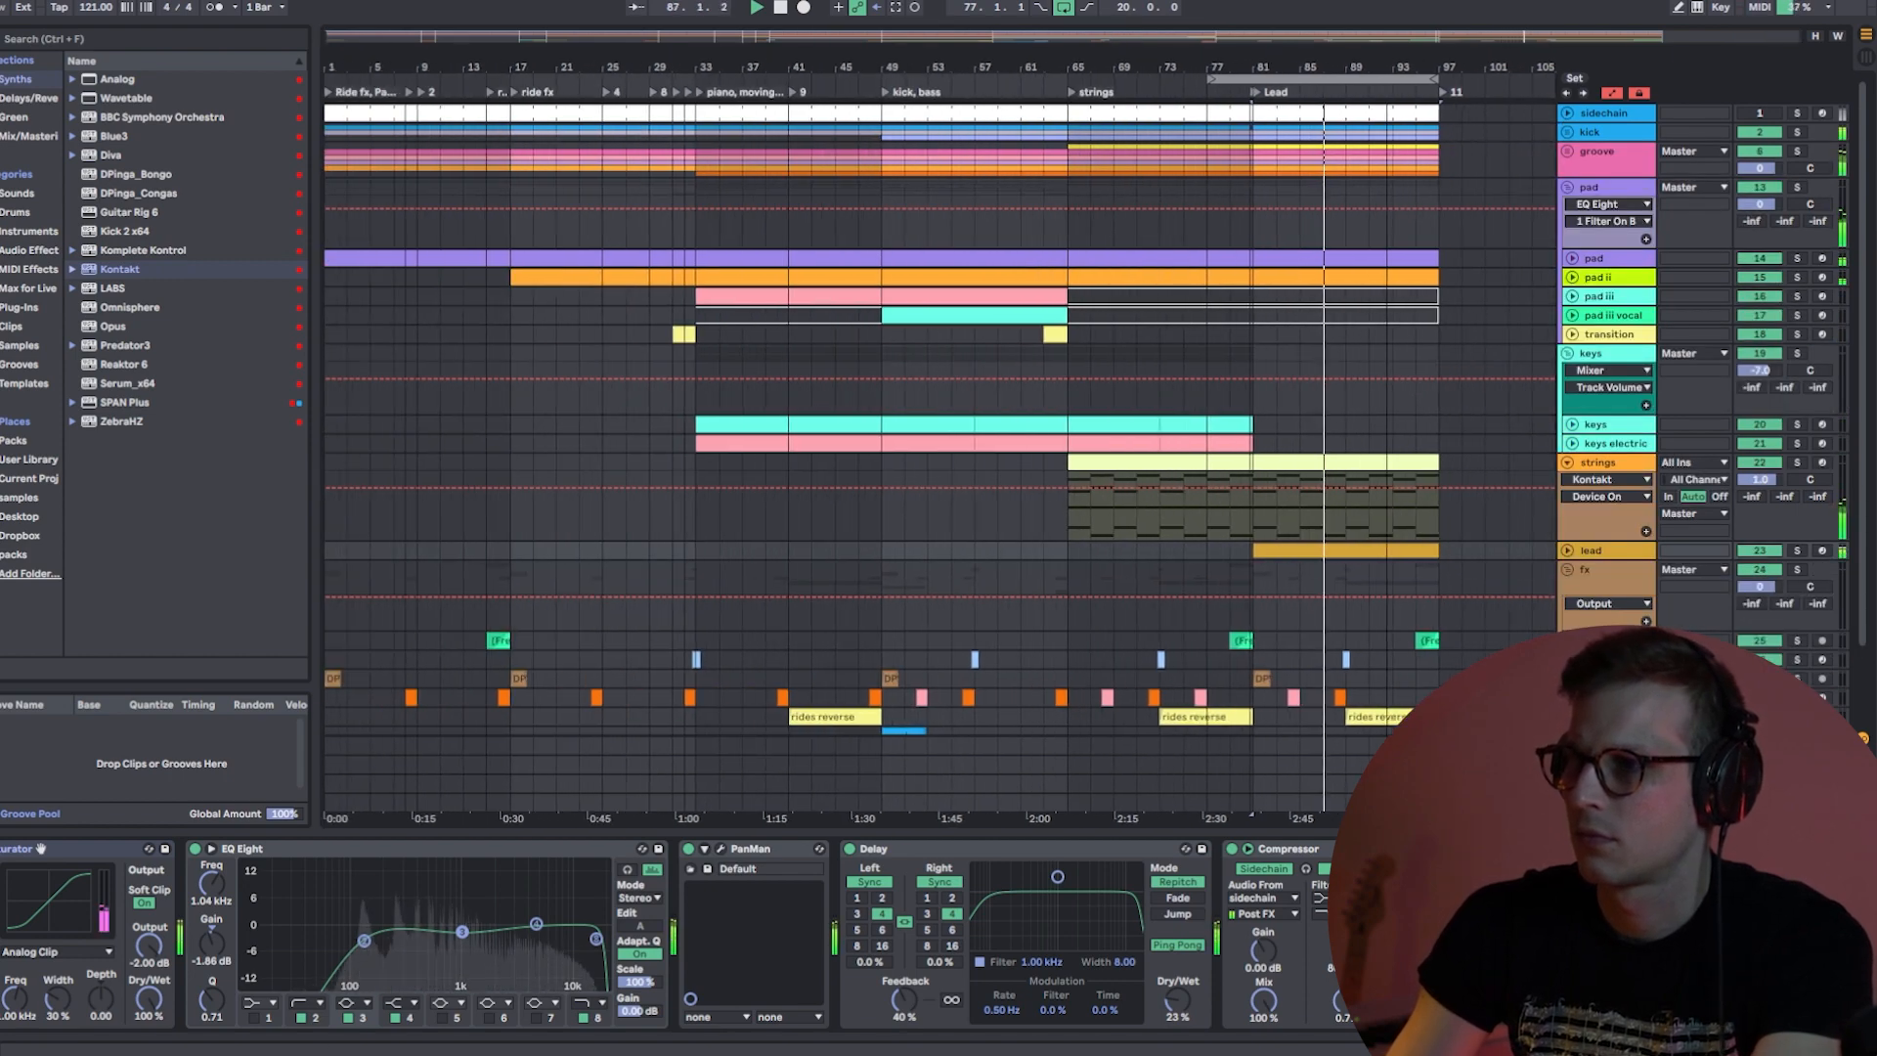
left_click(1568, 353)
left_click(1568, 373)
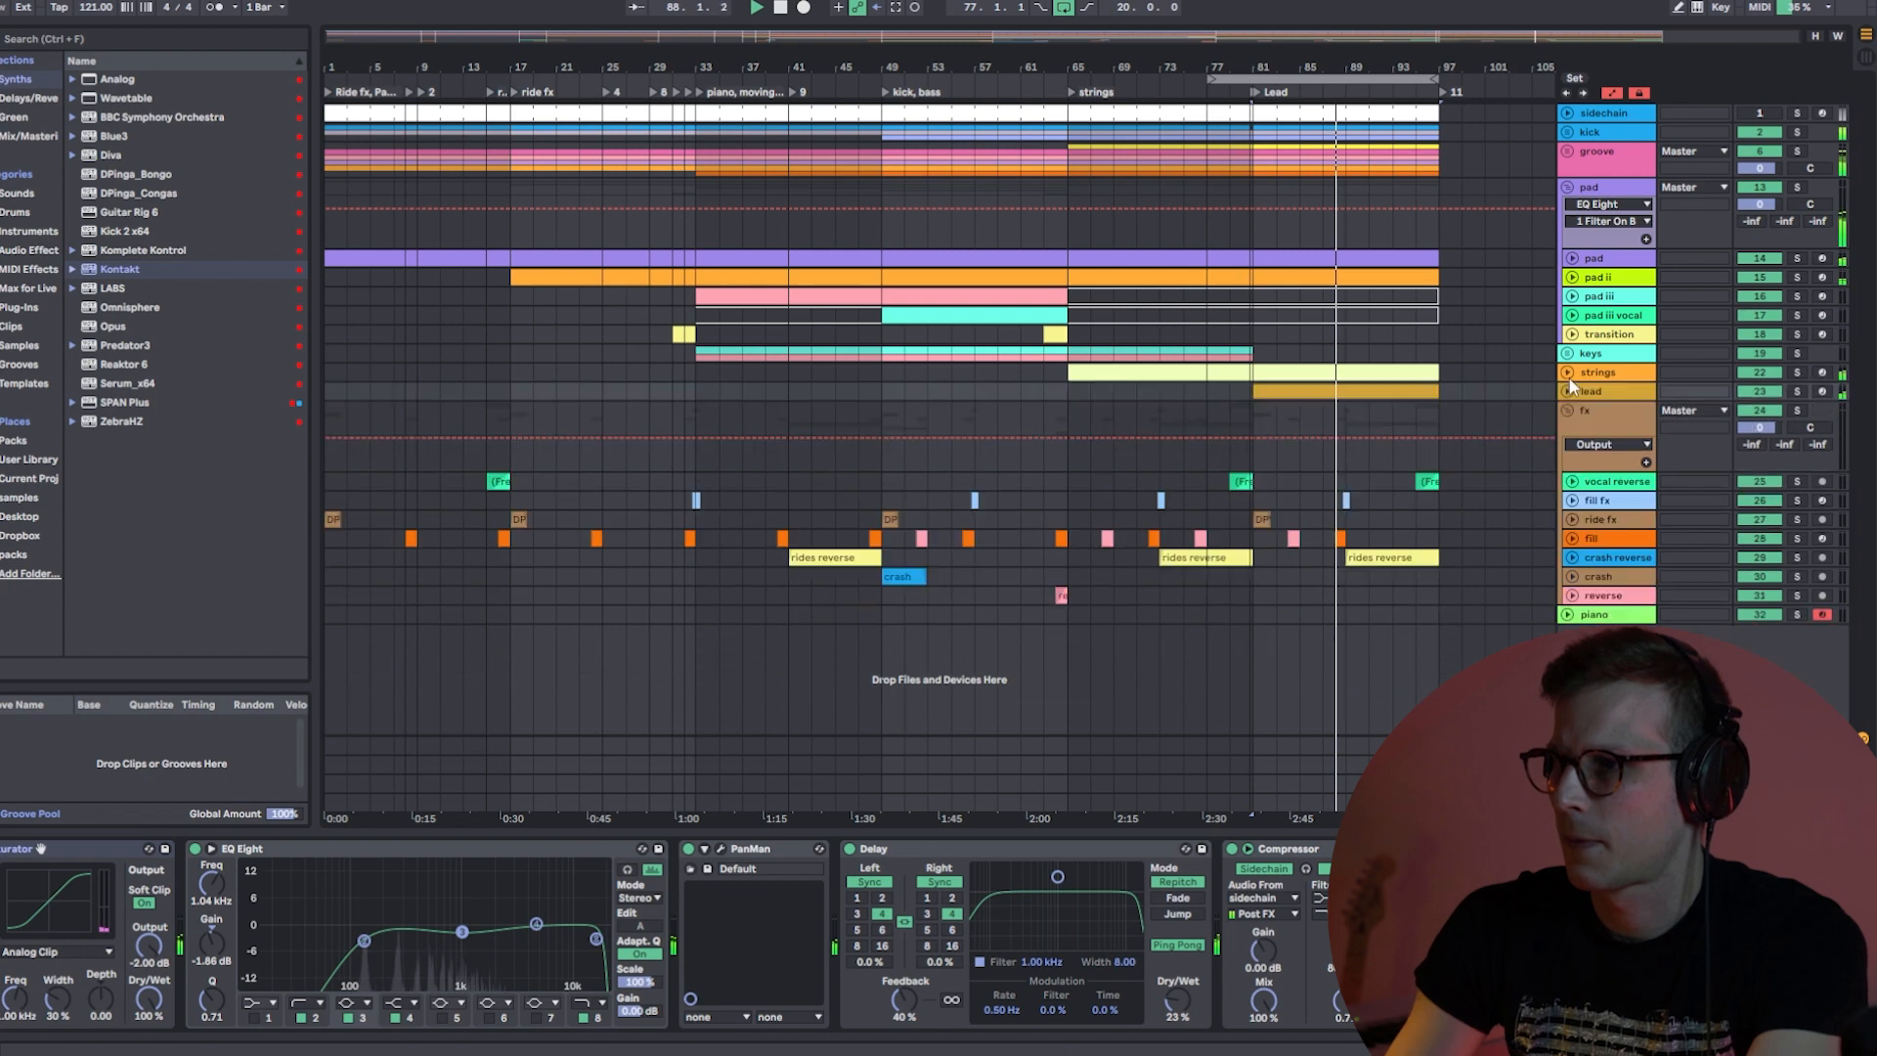
left_click(1569, 408)
left_click(1568, 196)
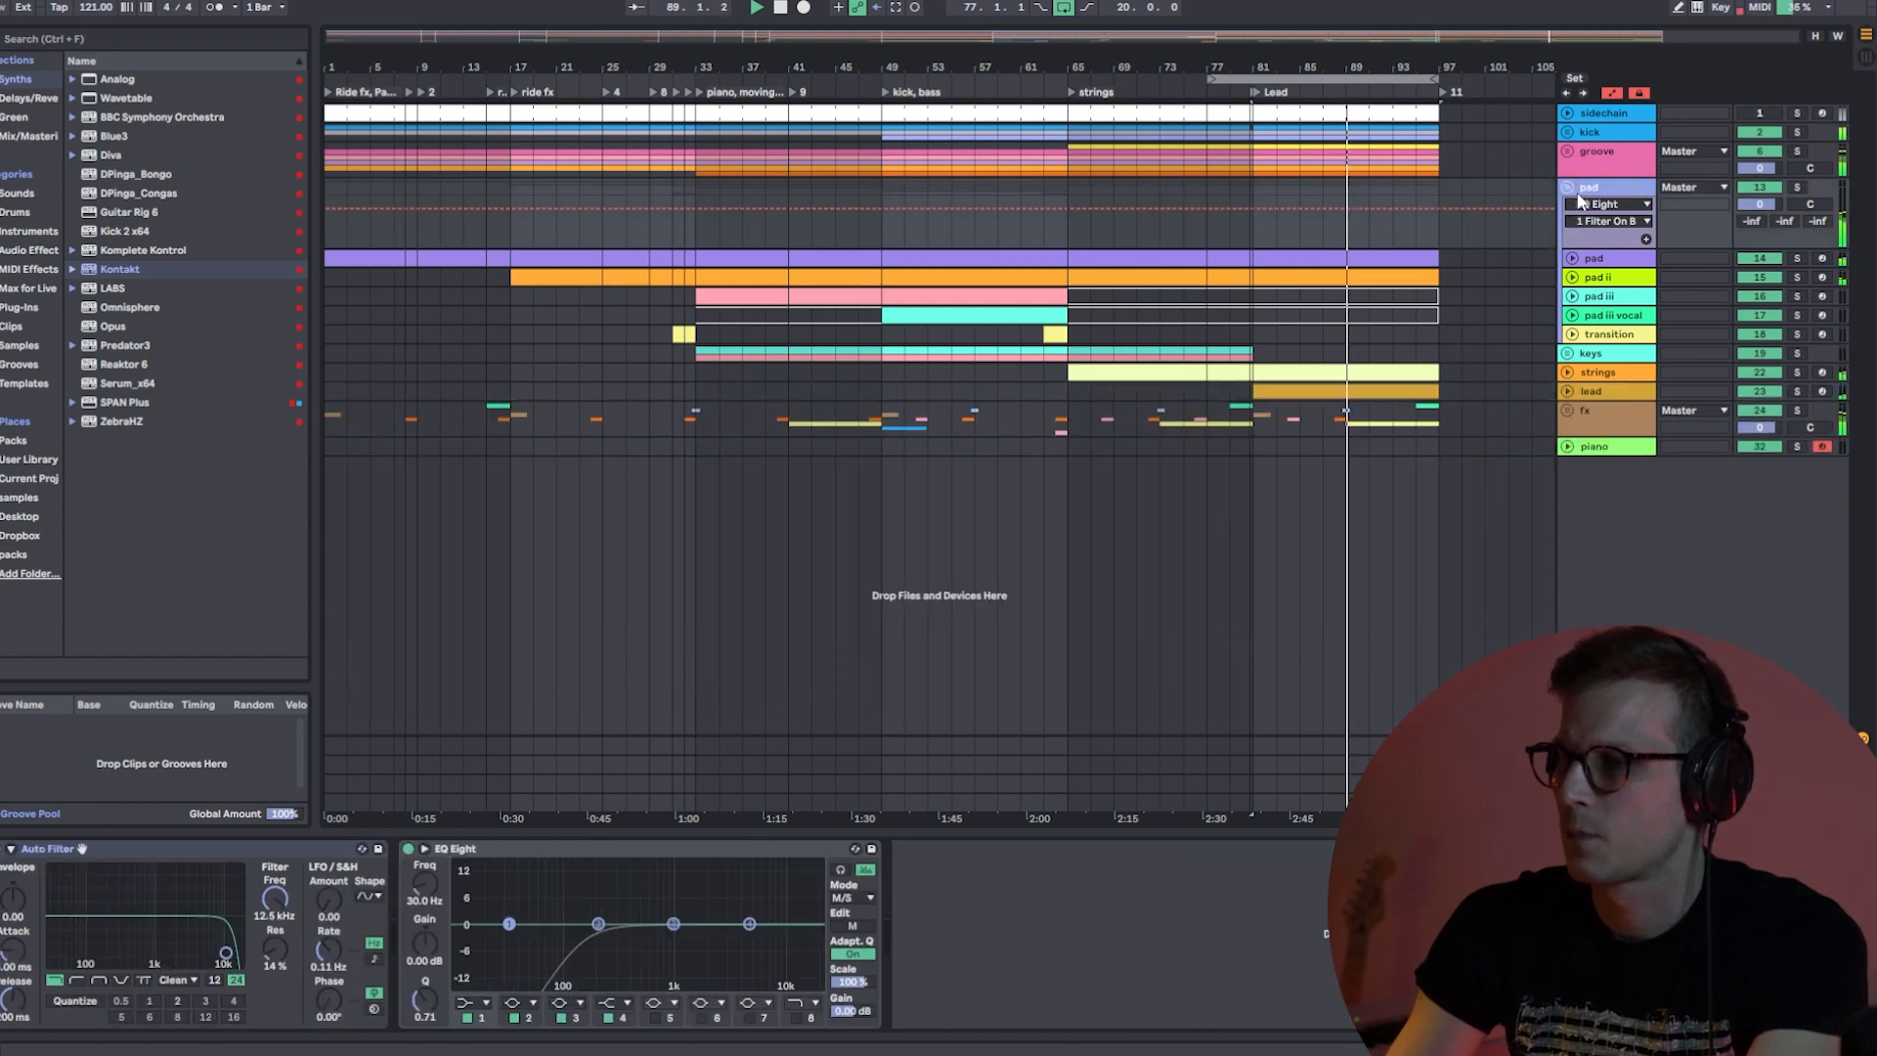
left_click(1567, 189)
- Stop playback and extend the loop's start to bar 1 so it spans all 96 bars
key("space")
left_click_drag(1211, 79, 330, 81)
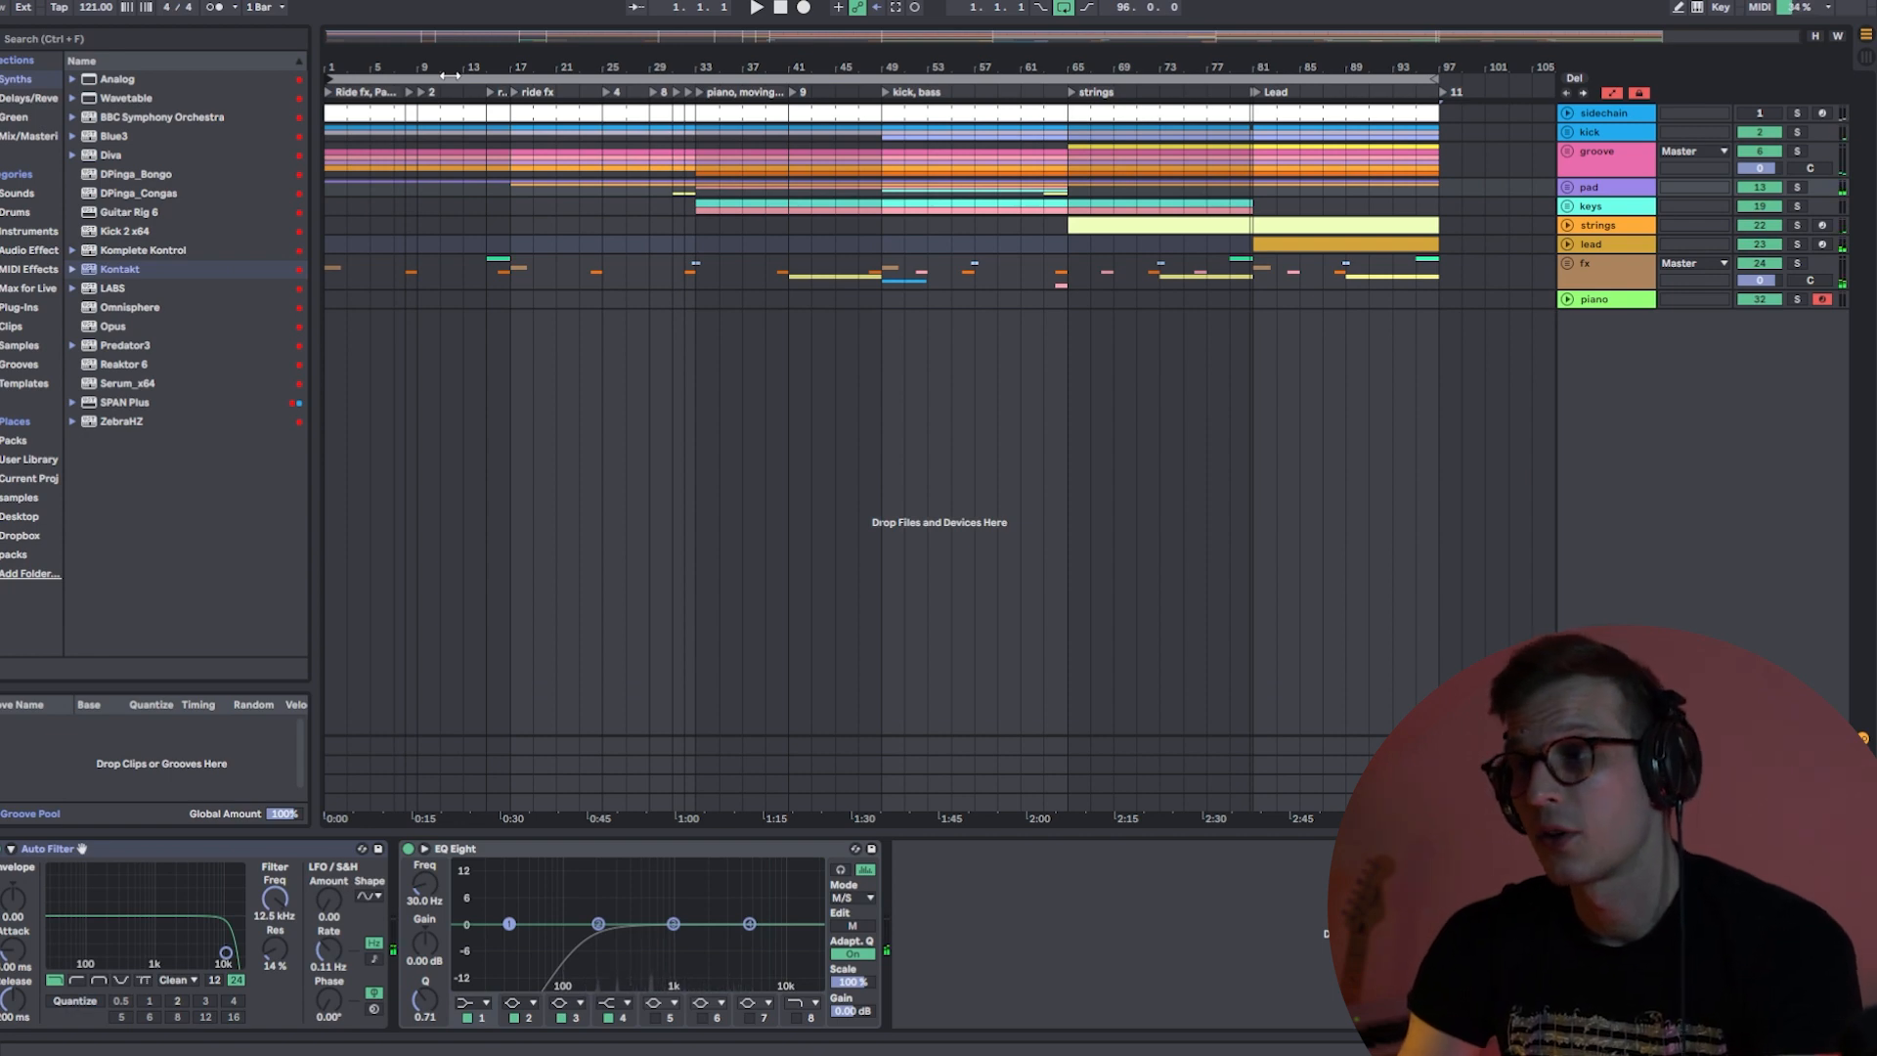